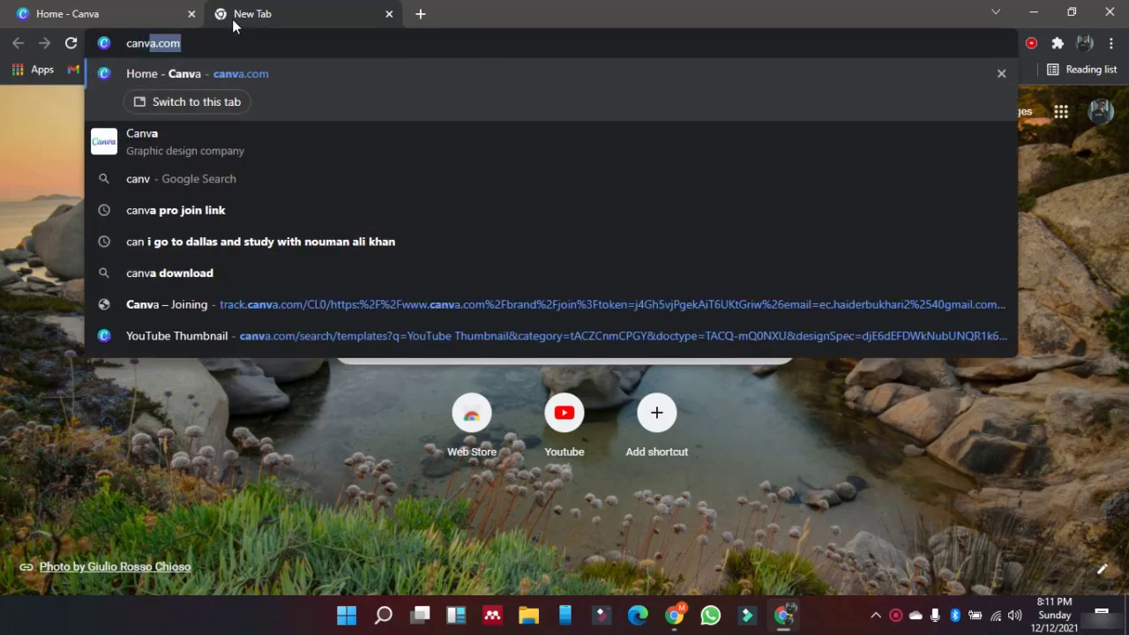
Step: Open the Canva home page at canva.com in the new browser tab
key("Return")
left_click(216, 46)
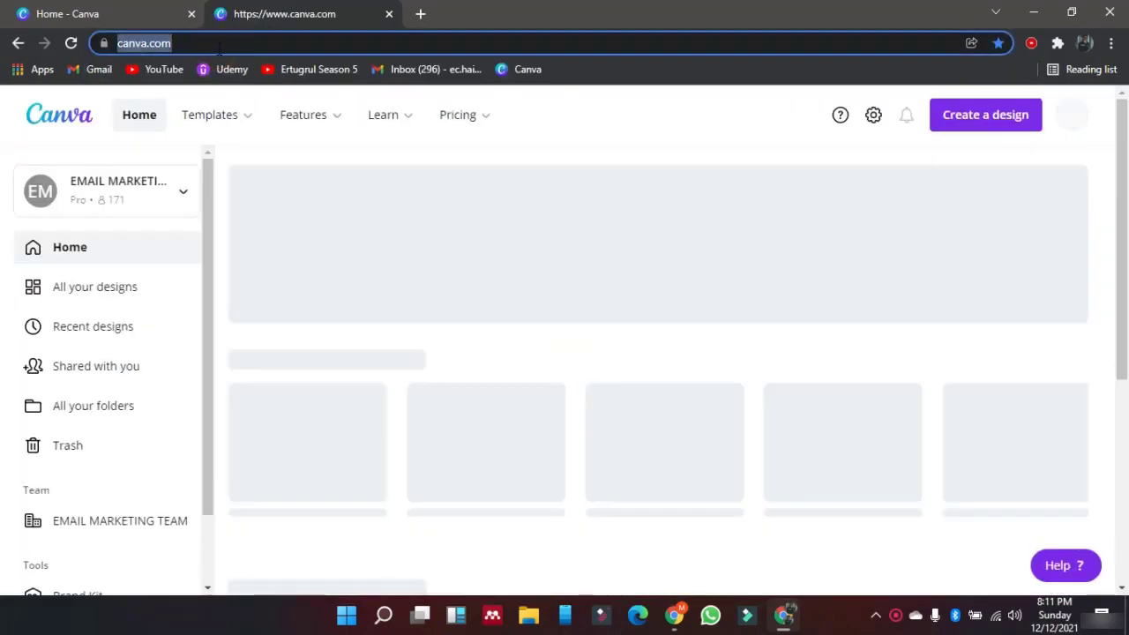
type("canva")
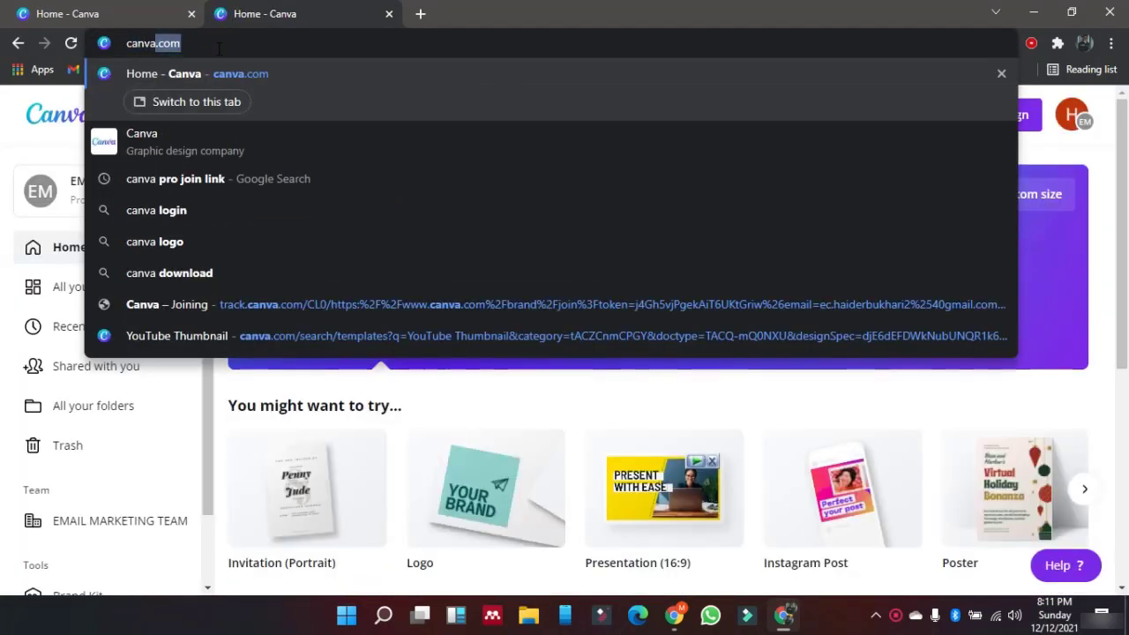
key("Return")
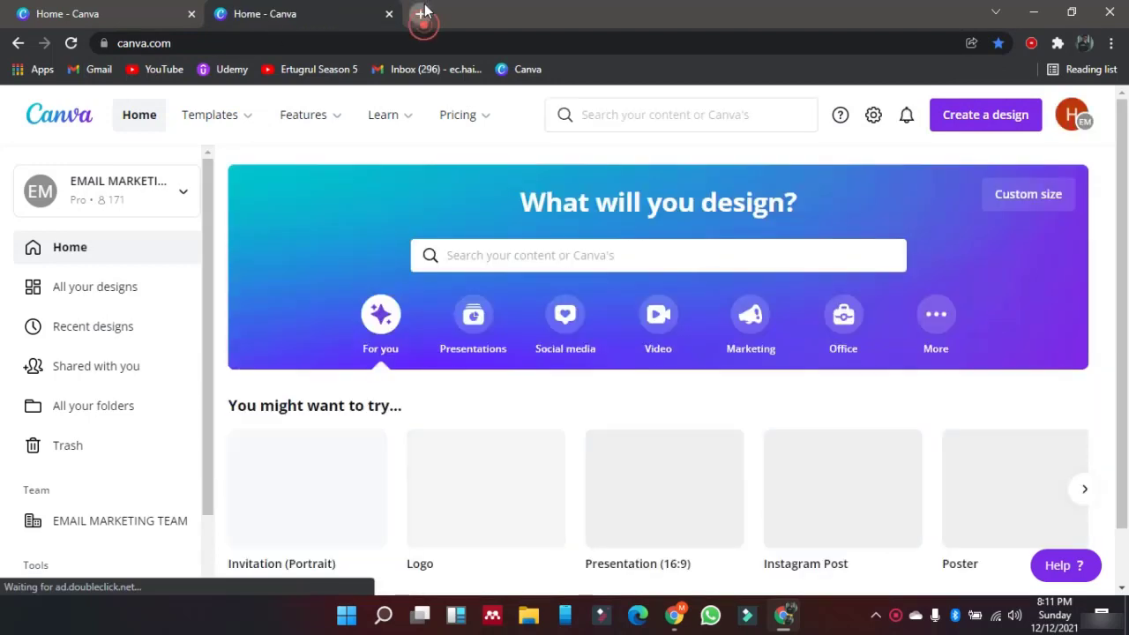
Step: Search Google for "canva" in another new tab and open the official Canva site from the results
left_click(420, 12)
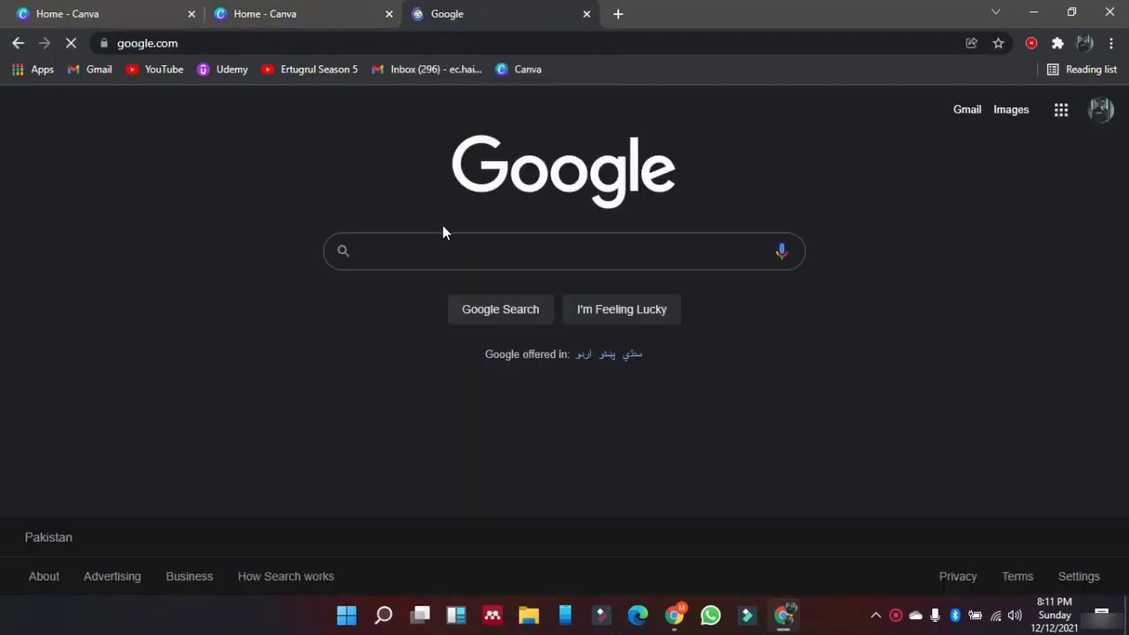
type("canva")
key("Return")
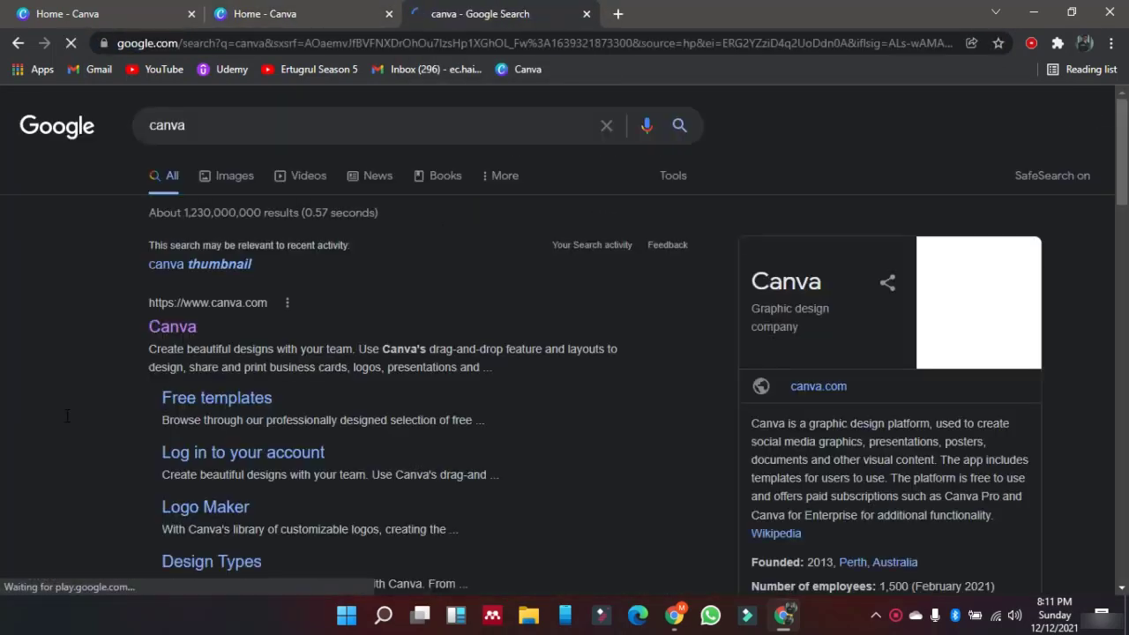
left_click(153, 328)
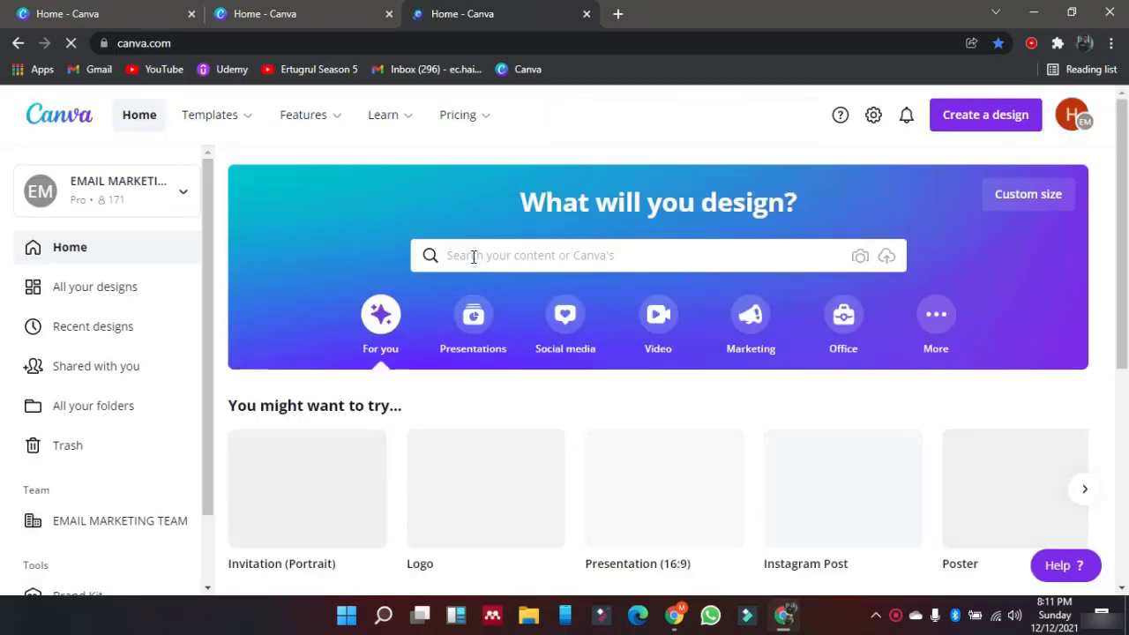
Step: Check the account menu, and examine the suggested design types and recent designs on the Canva home page
left_click(1071, 112)
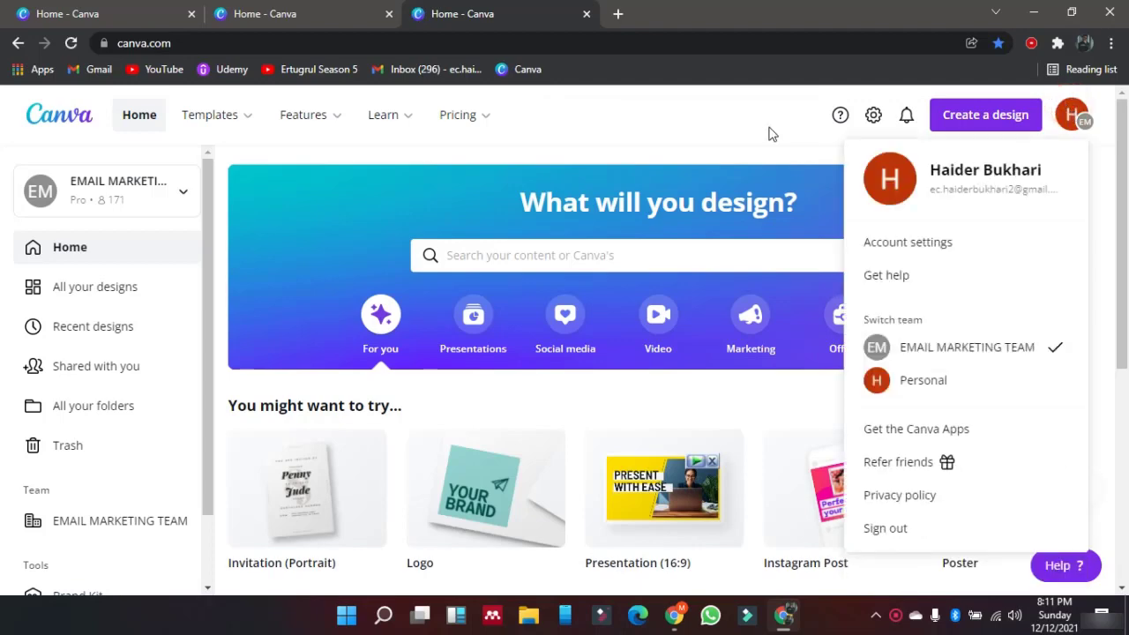
left_click(769, 132)
scroll(522, 327, "down", 5)
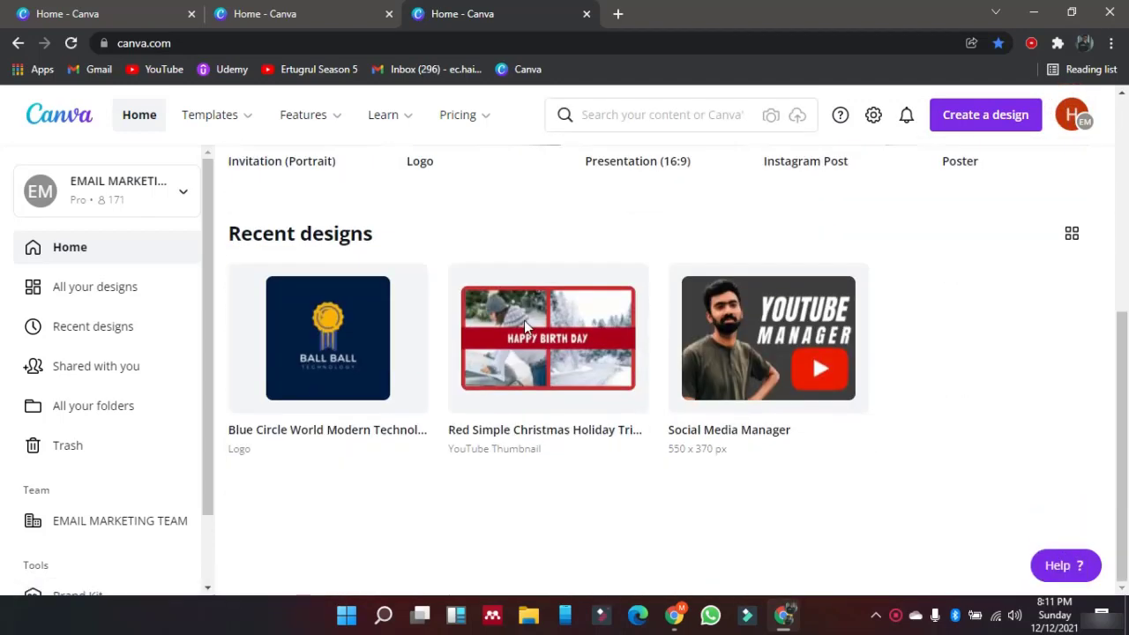
scroll(406, 388, "up", 3)
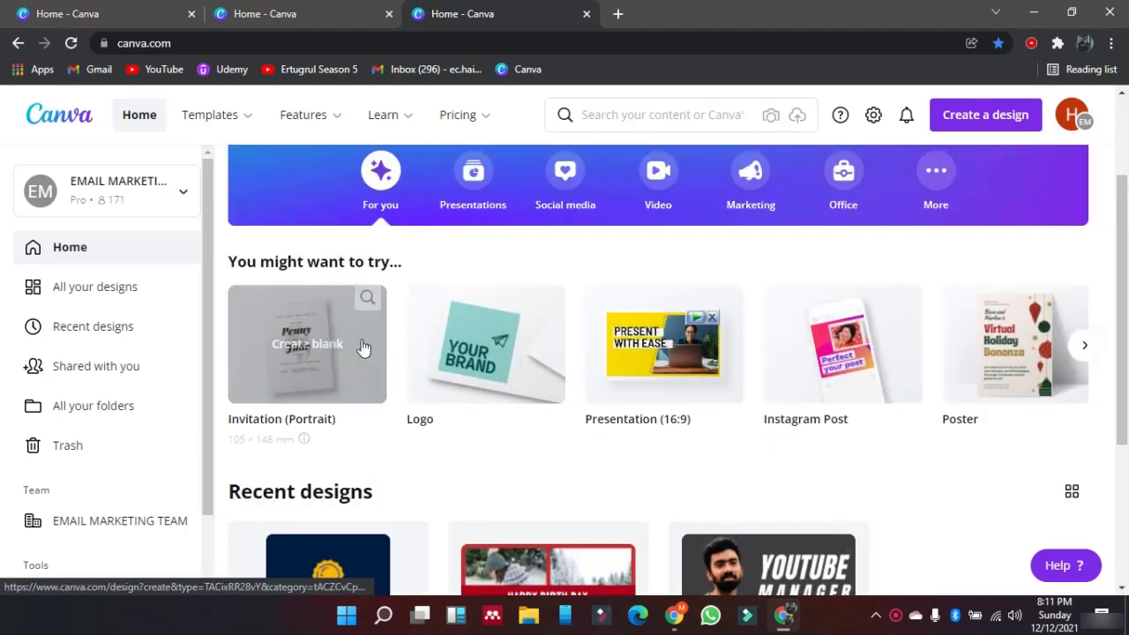
scroll(600, 433, "down", 2)
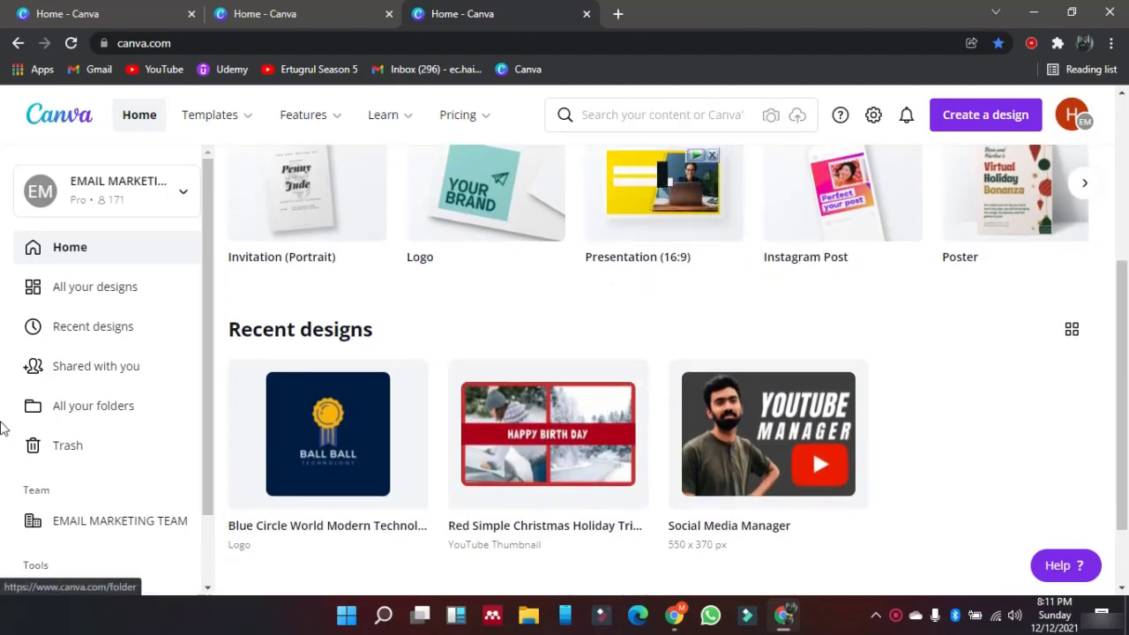
scroll(314, 335, "up", 3)
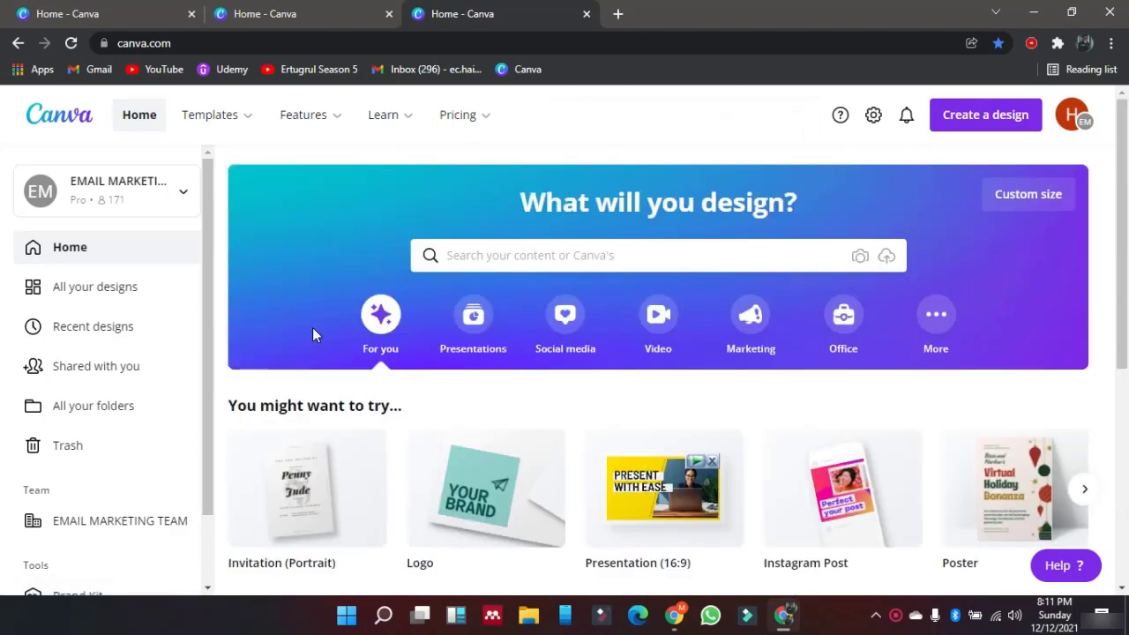
Step: Close the duplicate Canva tabs so that a single Canva home tab stays open
left_click(183, 12)
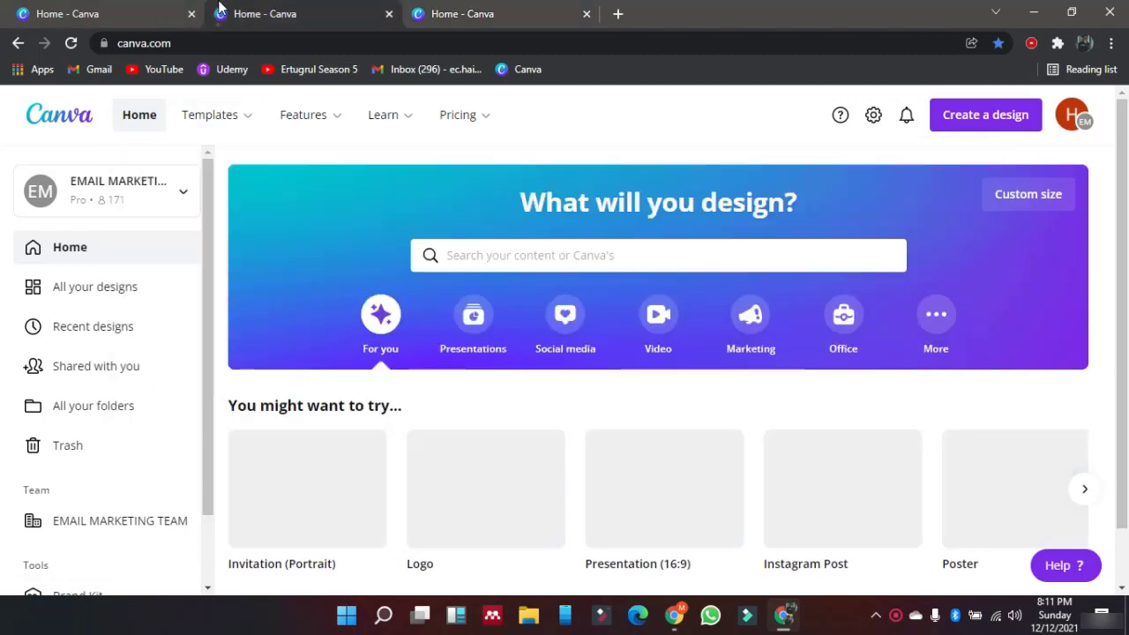
left_click(280, 12)
left_click(474, 17)
left_click(587, 13)
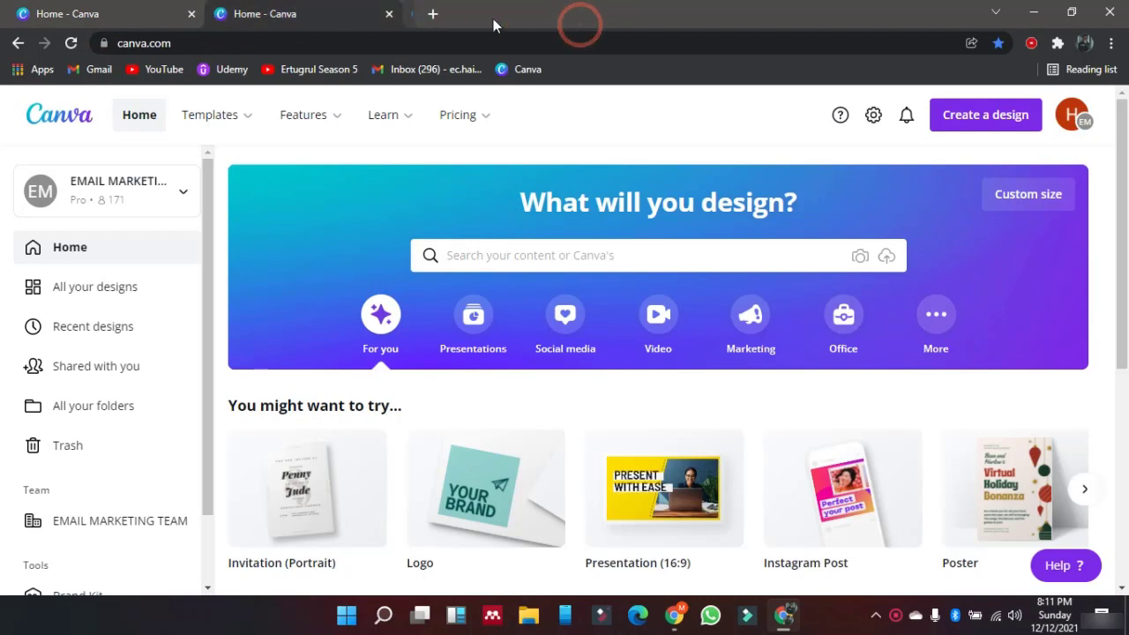
left_click(191, 15)
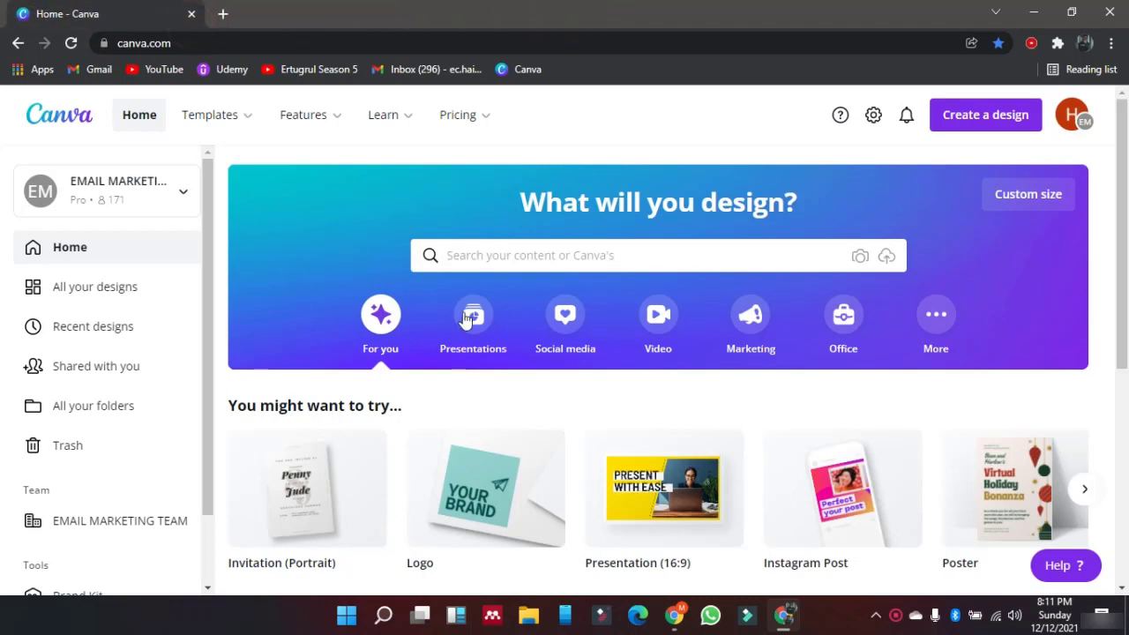
Step: Search the Canva templates for "thumbnail"
left_click(521, 265)
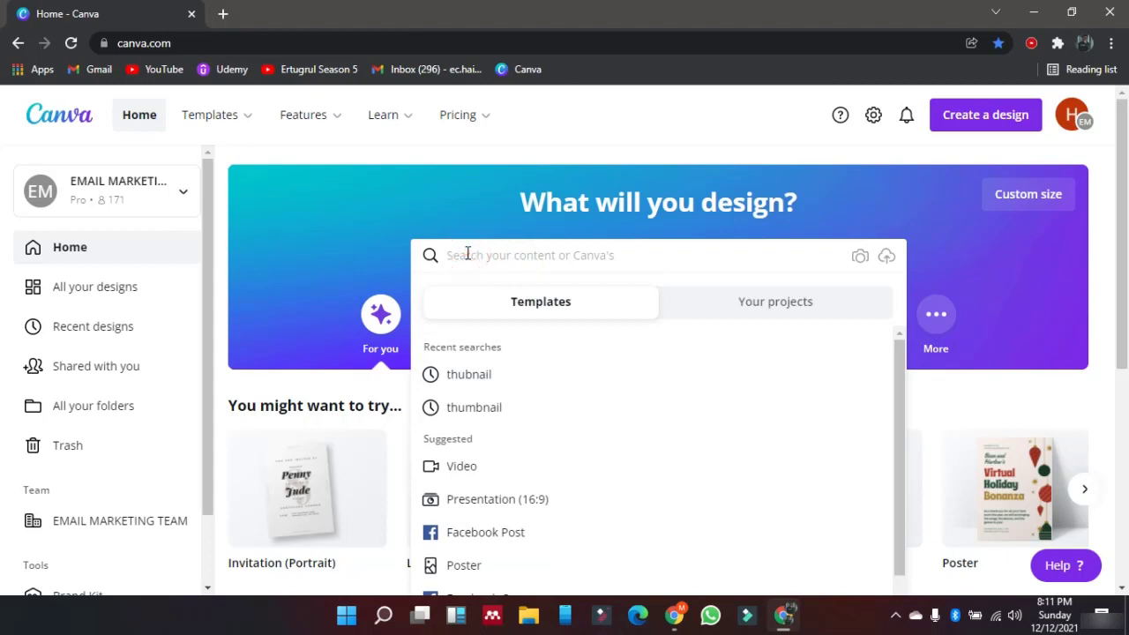
type("thumbnail")
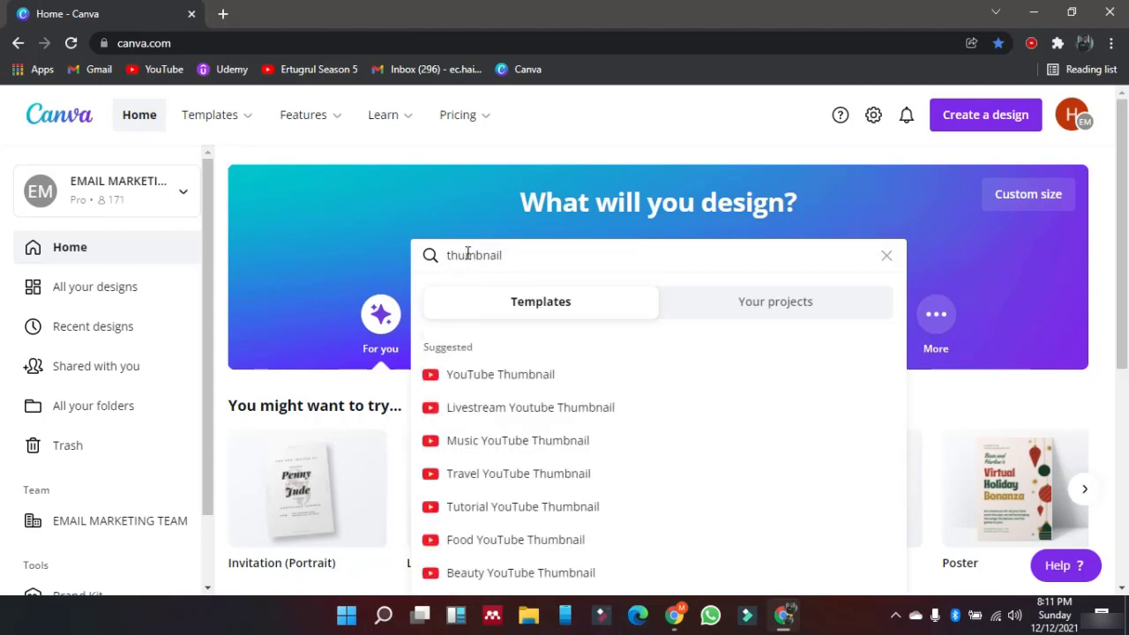
key("Return")
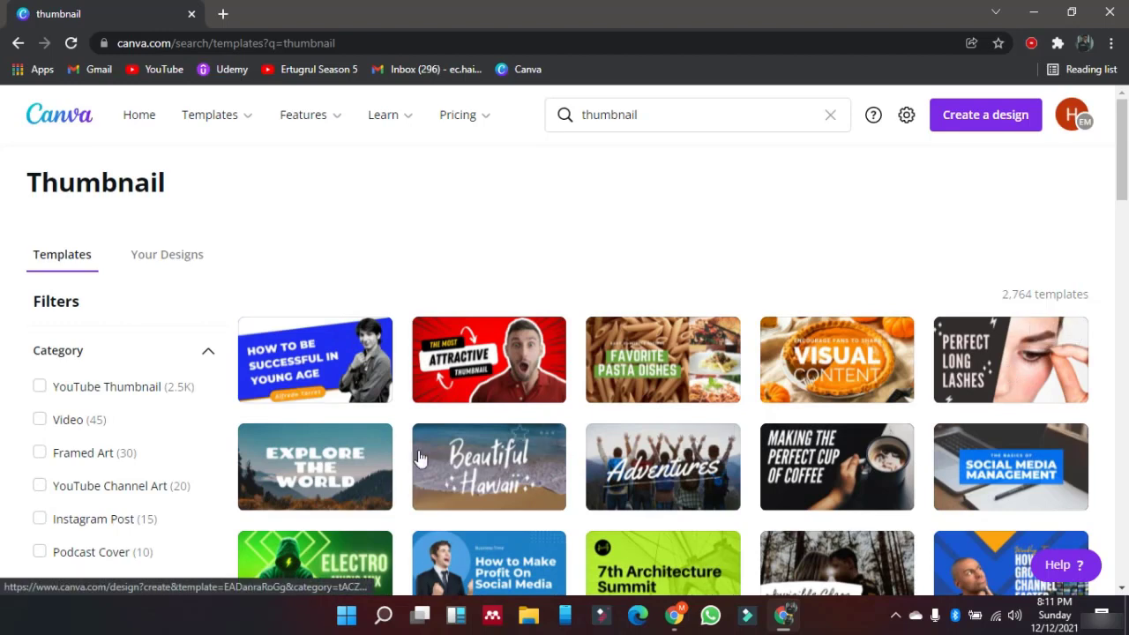
Step: Browse the thumbnail templates and open the red "The Most Attractive Thumbnail" template with the surprised man for editing
scroll(400, 441, "down", 1)
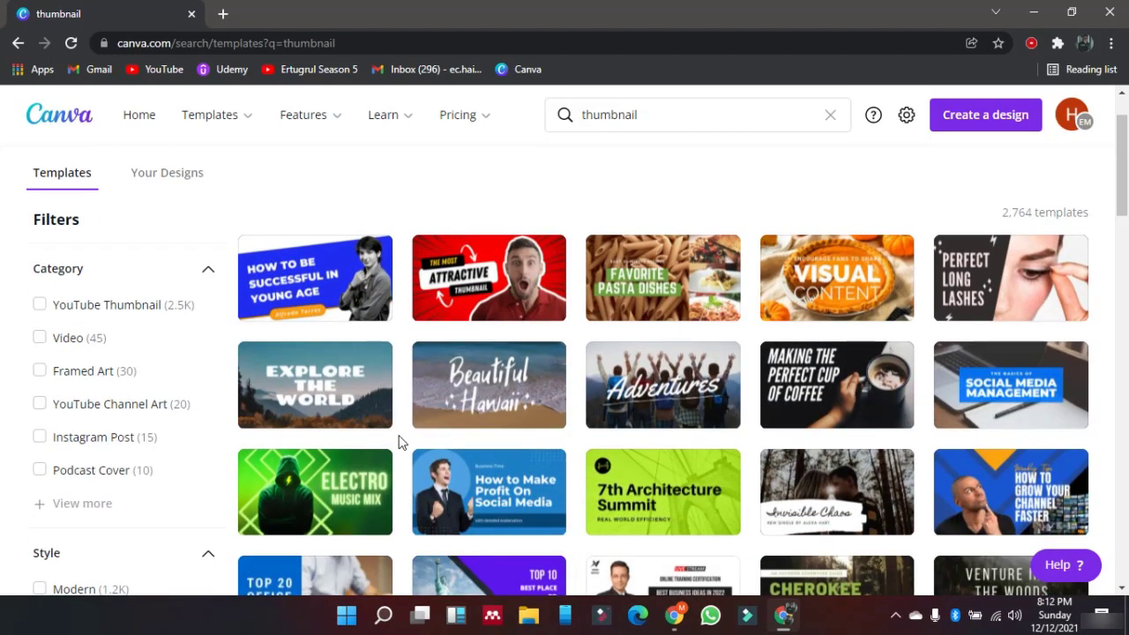
scroll(399, 441, "down", 1)
scroll(398, 441, "up", 1)
mouse_move(519, 254)
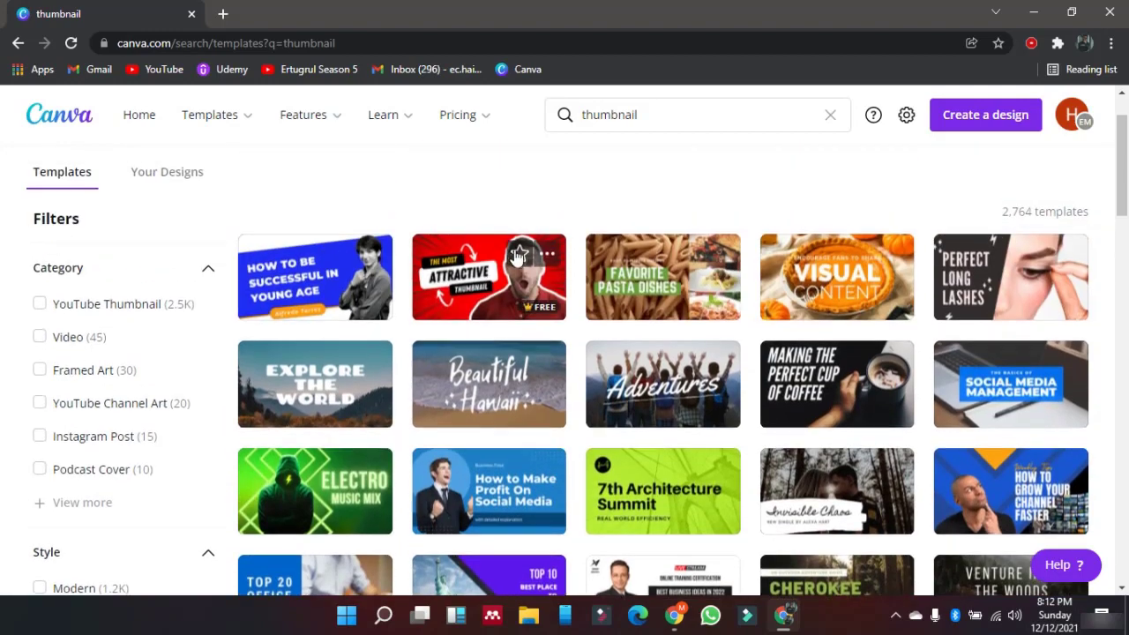
left_click(474, 296)
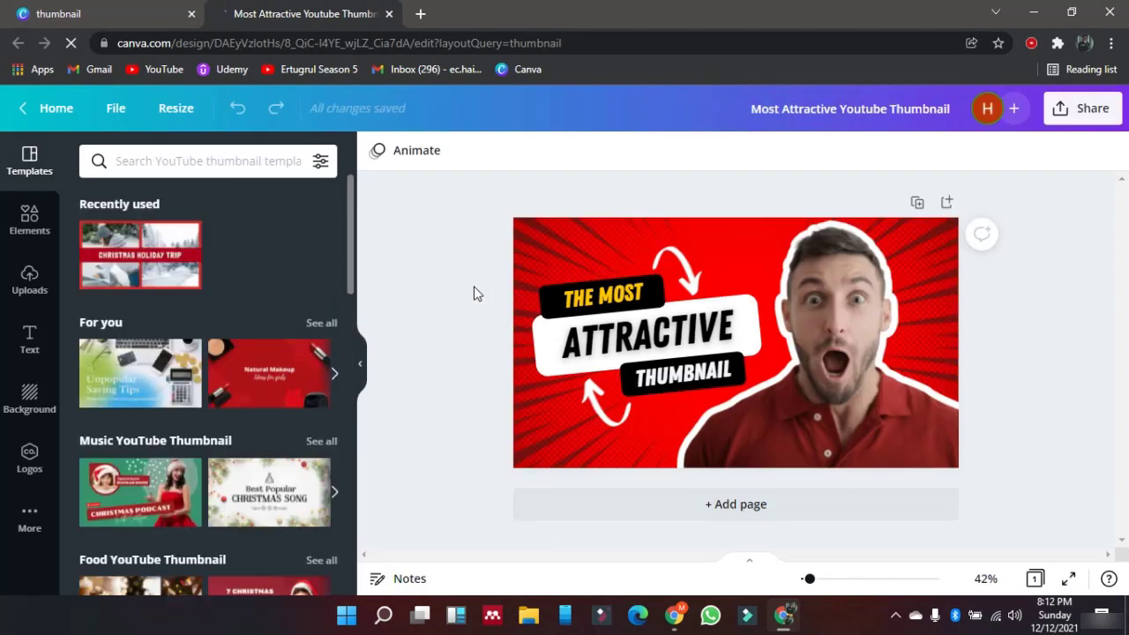
Step: Replace the yellow "THE MOST" text above the main heading with "AMAZING"
double_click(607, 294)
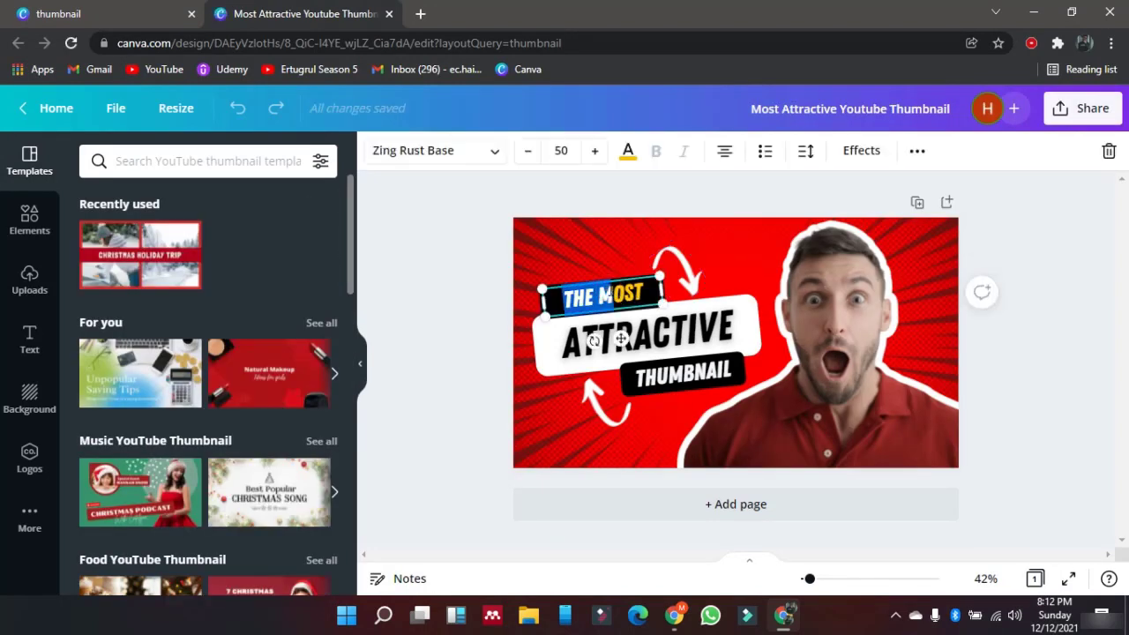
key("ctrl+a")
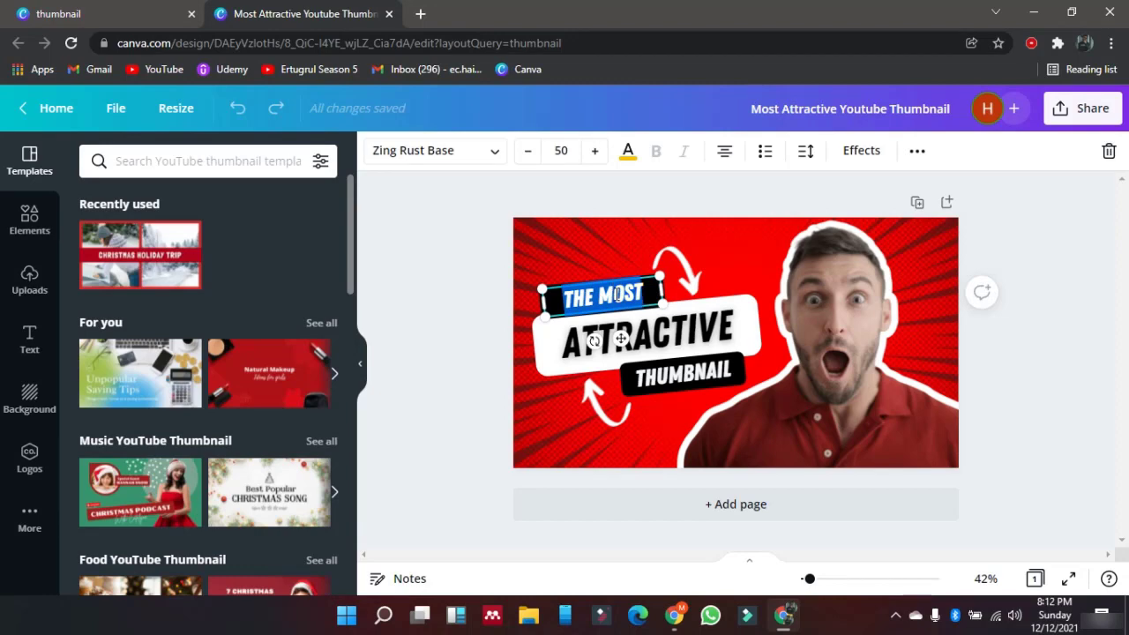
type("AMAZING")
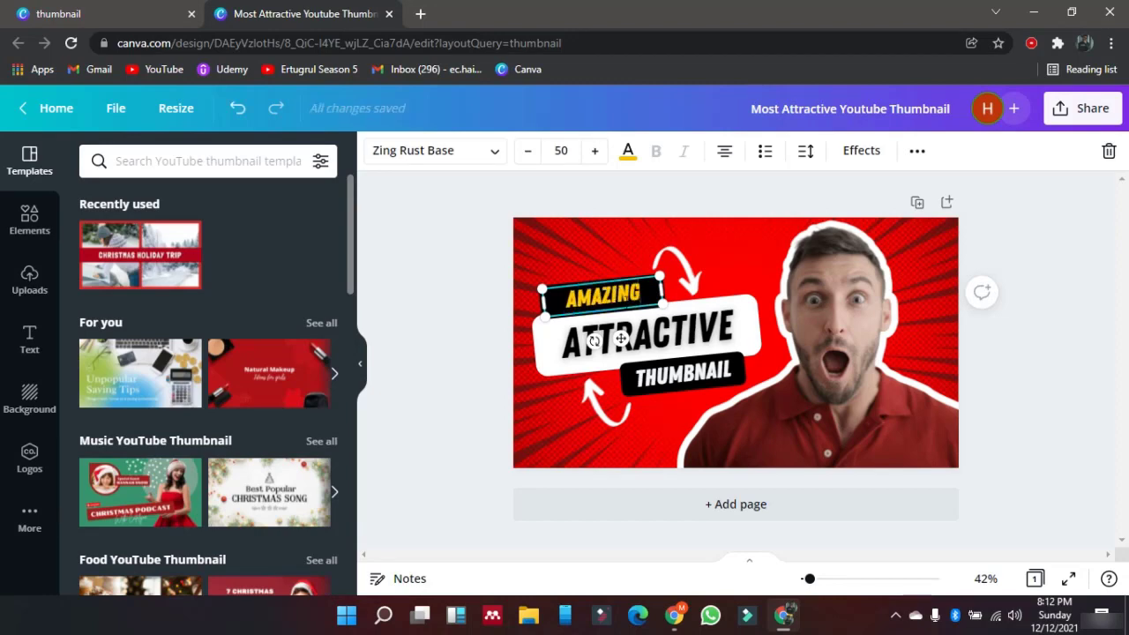
Step: Replace the large "ATTRACTIVE" heading on the white banner with "FOOTBALL"
left_click(618, 339)
left_click_drag(561, 340, 665, 332)
key("ctrl+a")
type("F")
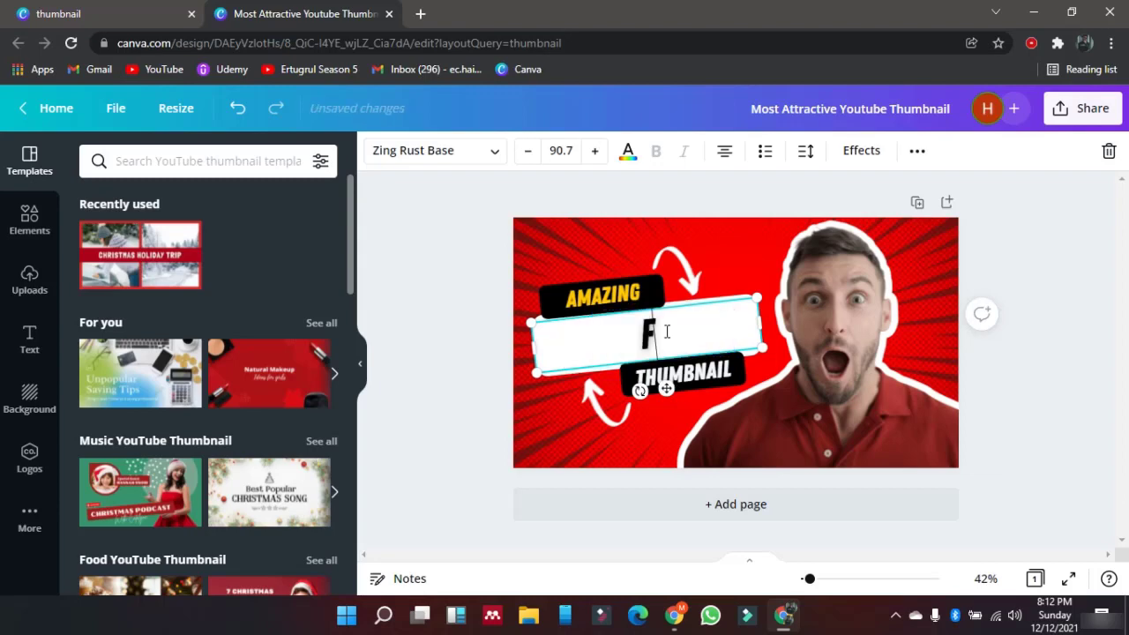
type("OOTBALL")
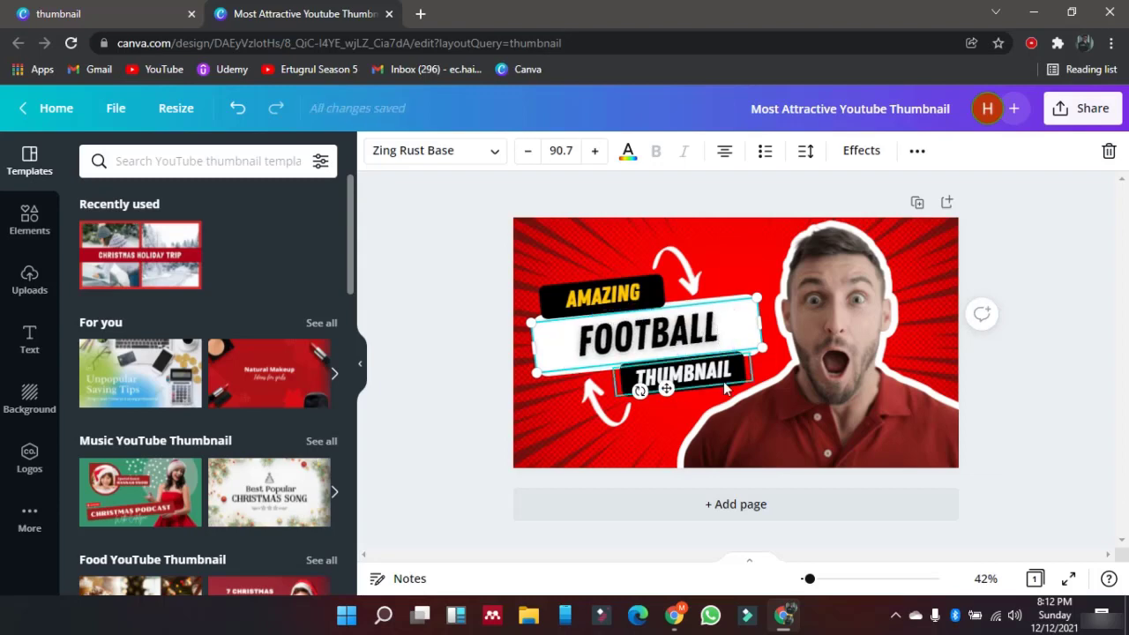
Step: Replace the "THUMBNAIL" text below the main heading with "LEAGUE" and deselect it
left_click(723, 375)
double_click(722, 370)
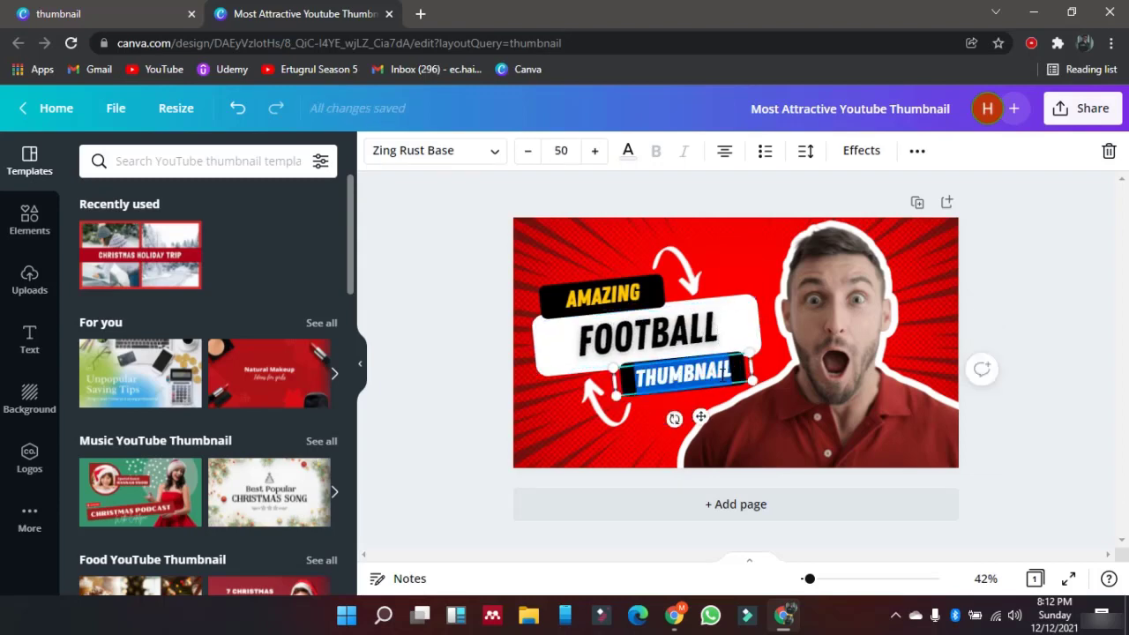
type("LEAGUE")
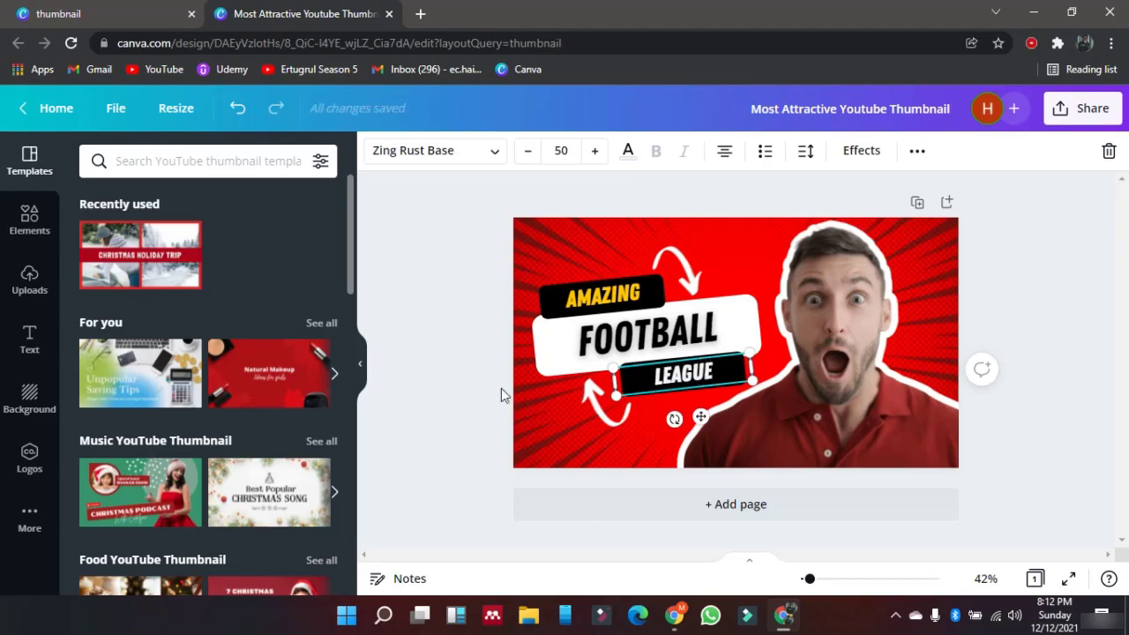
left_click(448, 375)
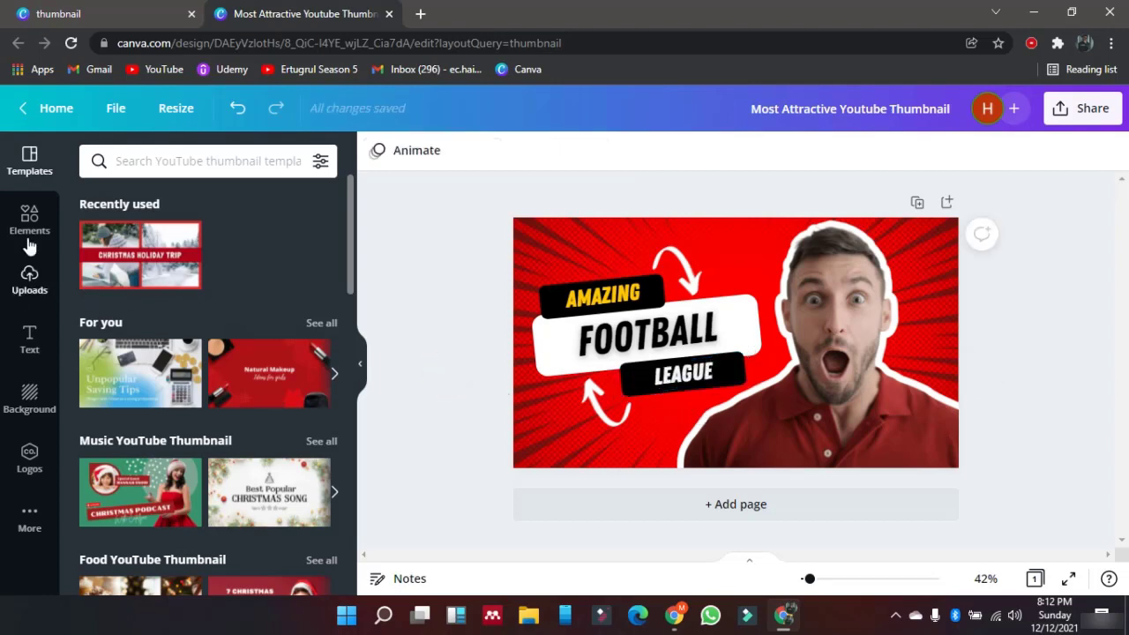
Step: Search Canva's photos for "football" and set the picture of a soccer ball on grass as the thumbnail's background
left_click(41, 533)
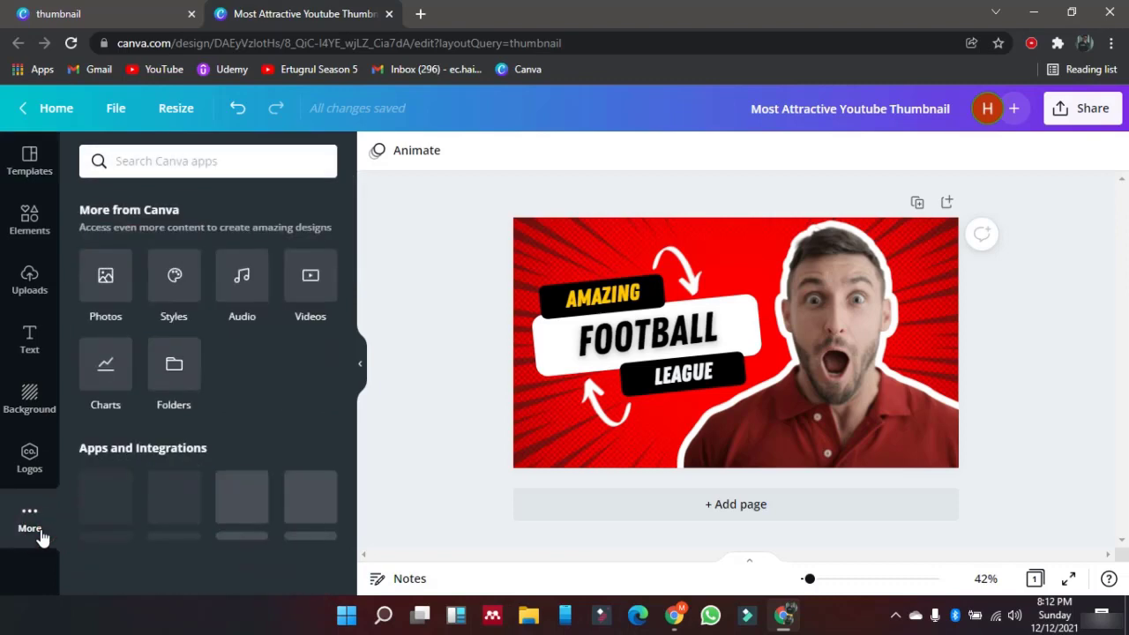
left_click(105, 289)
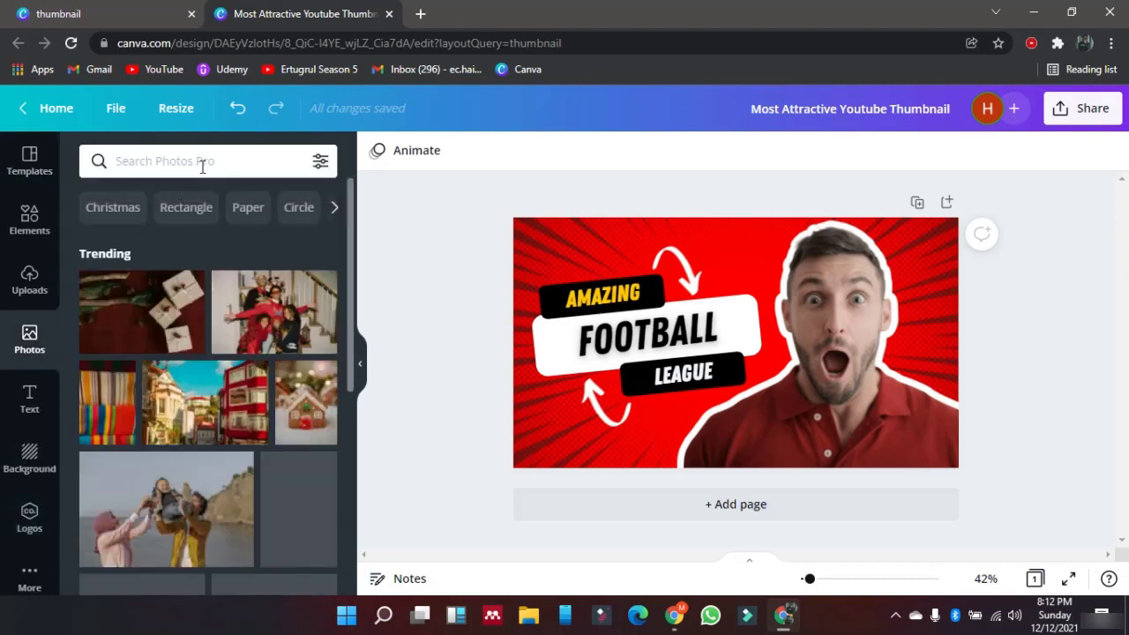
left_click(202, 164)
type("football")
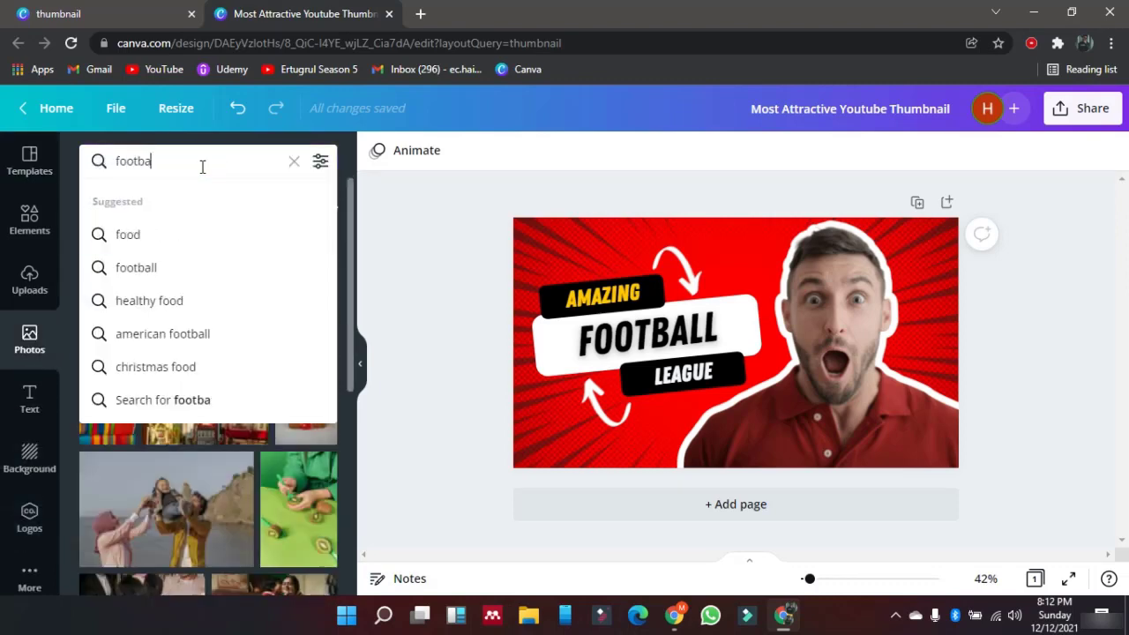
key("Return")
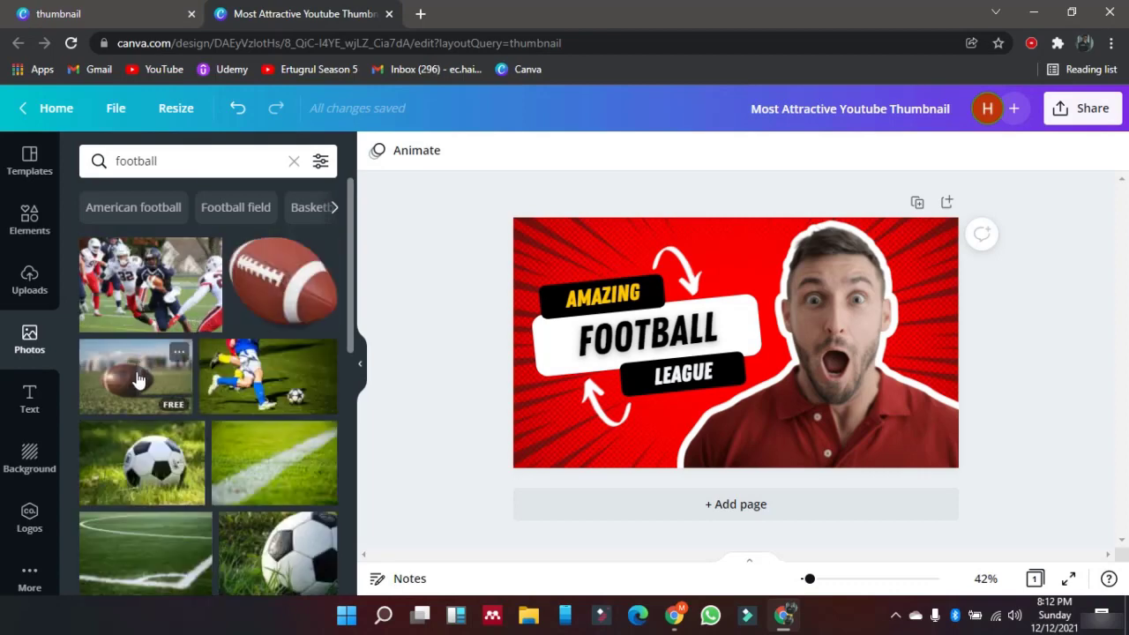
scroll(134, 395, "down", 3)
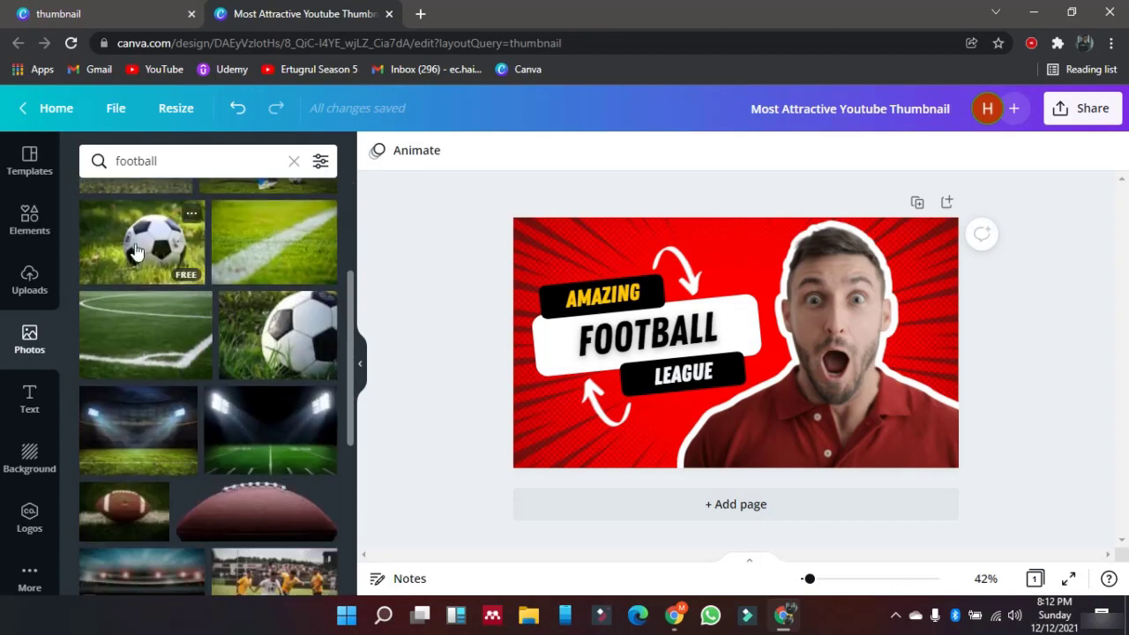
left_click_drag(140, 241, 519, 231)
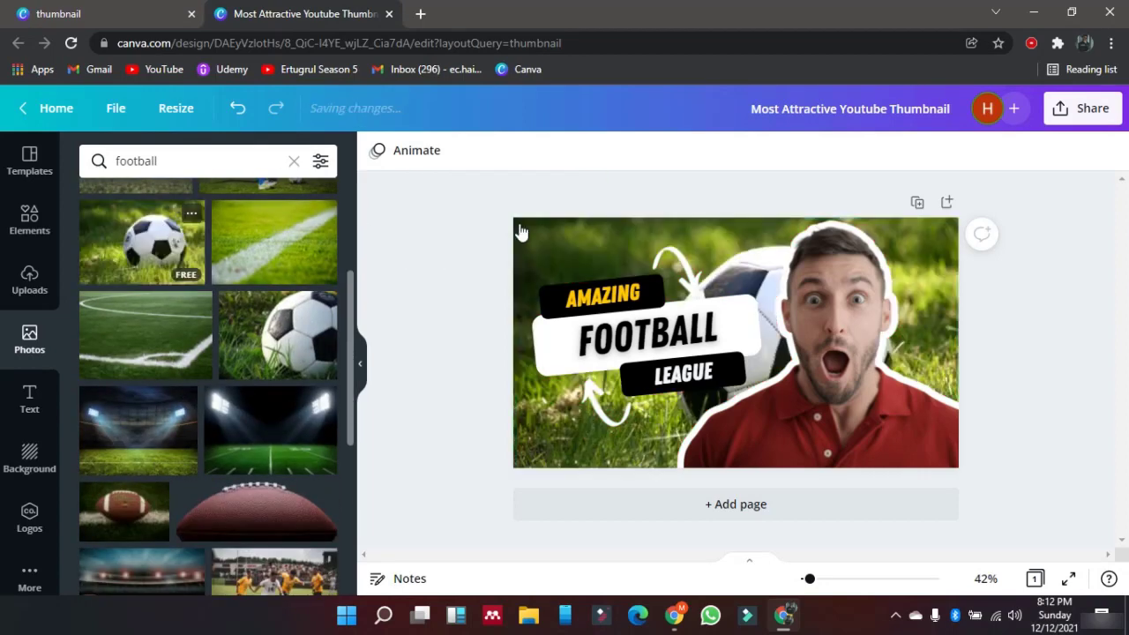
Step: Scale down the man's cut-out photo and nudge it slightly sideways within the thumbnail
left_click(820, 362)
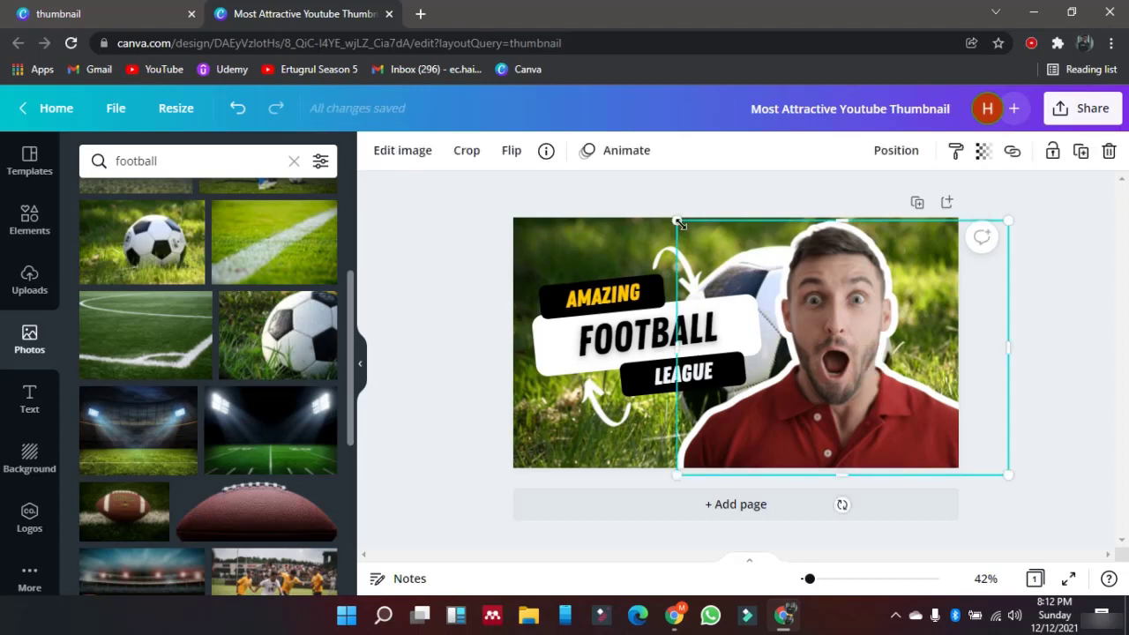
left_click_drag(677, 222, 718, 253)
left_click_drag(828, 325, 822, 325)
Step: Move the text banners and arrows slightly lower, and enlarge the man's cut-out photo to nearly the thumbnail's full height
left_click(372, 327)
left_click_drag(539, 258, 694, 386)
left_click(840, 371)
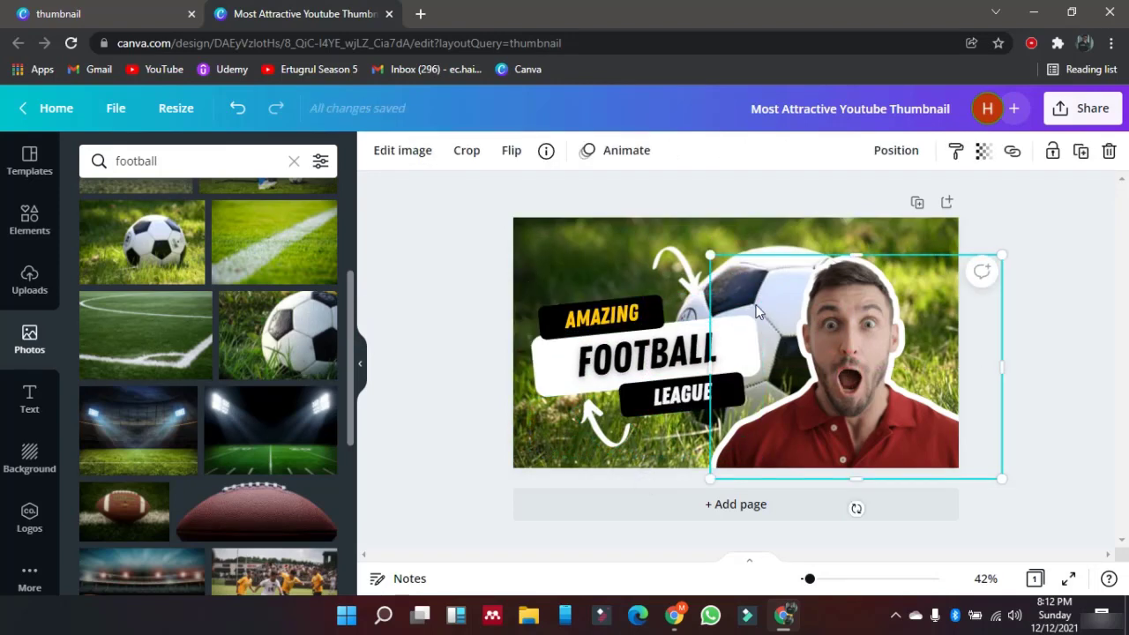
left_click_drag(710, 255, 670, 227)
Step: Adjust the background photo's crop by shifting the soccer ball upward and enlarging the image, and apply it
double_click(580, 236)
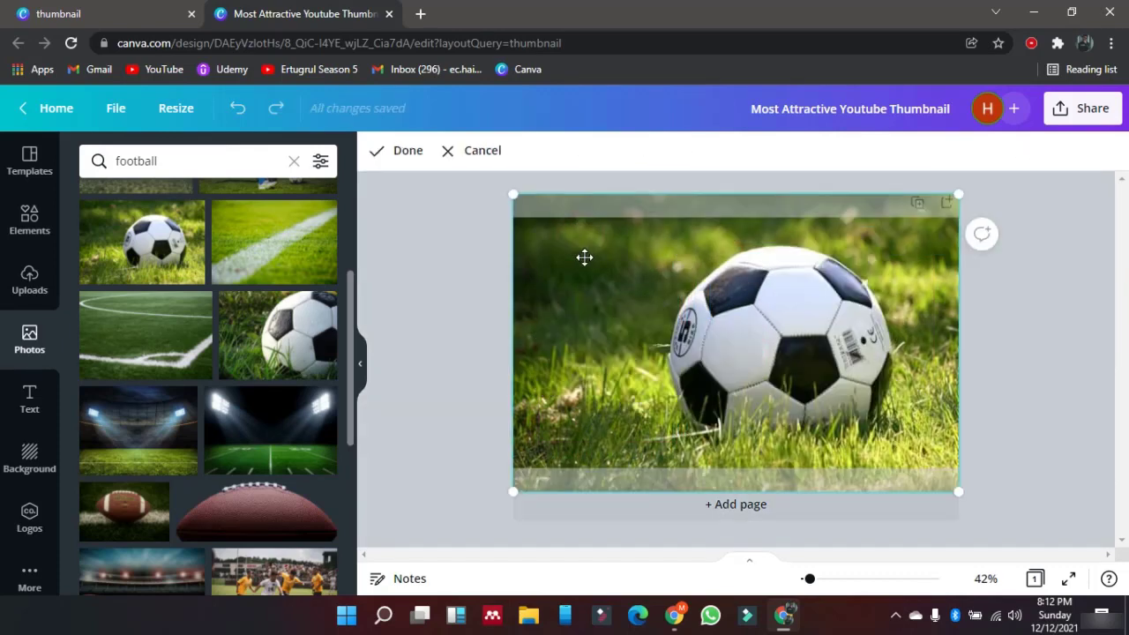
left_click_drag(585, 257, 517, 200)
double_click(559, 250)
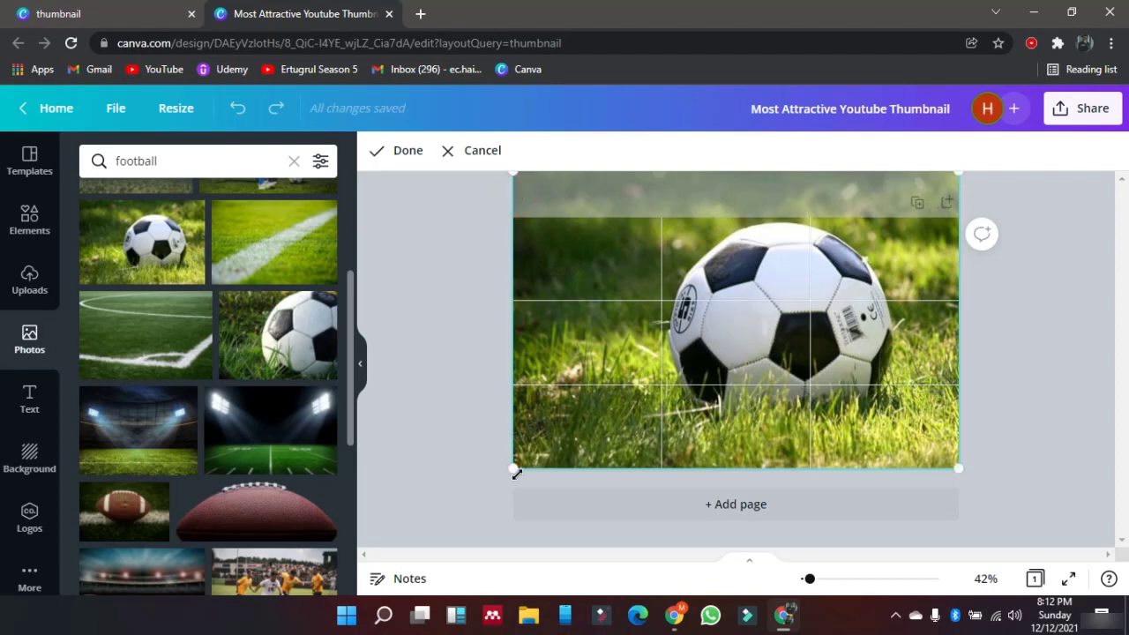
left_click_drag(516, 472, 477, 528)
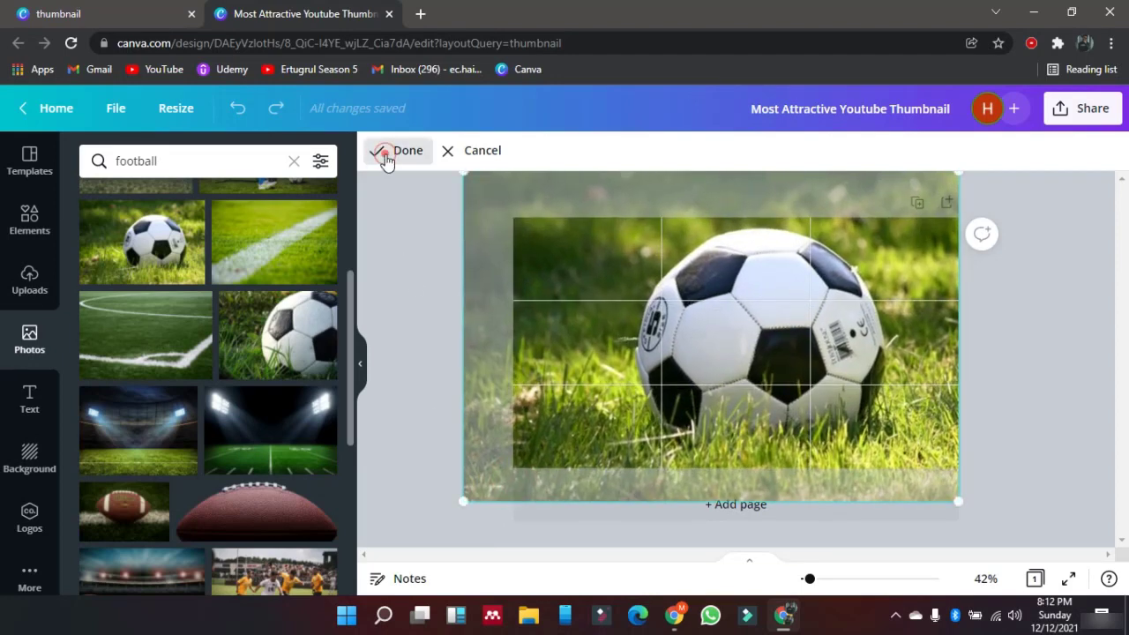
left_click(383, 152)
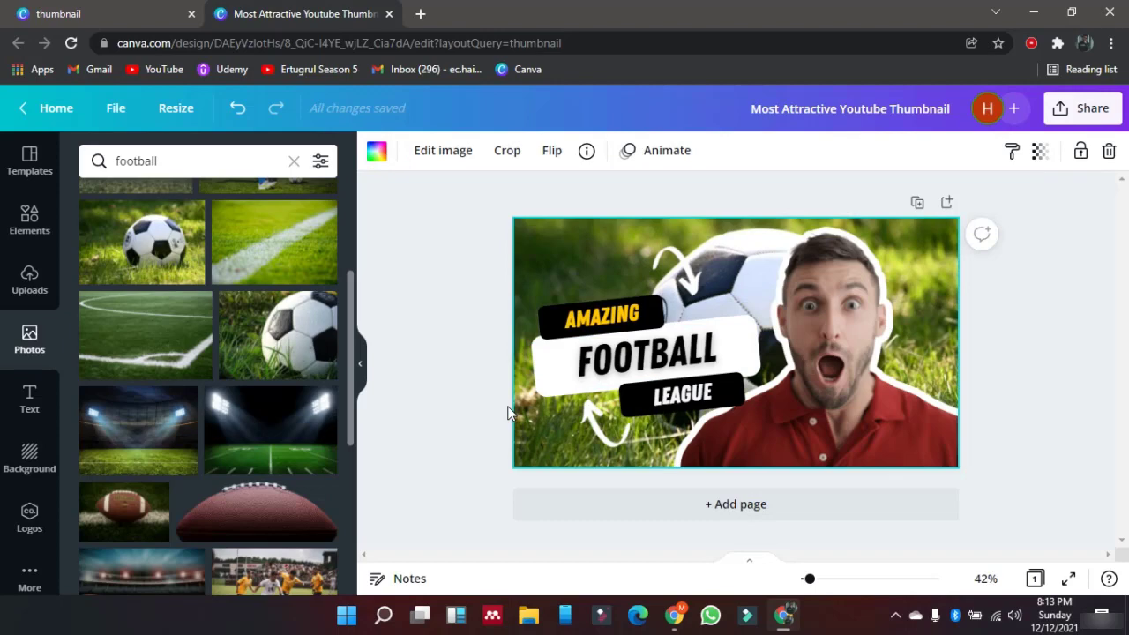
Step: Look through the available elements, photos, uploads, text styles, backgrounds, logos and app integrations, and deselect the background
left_click(29, 224)
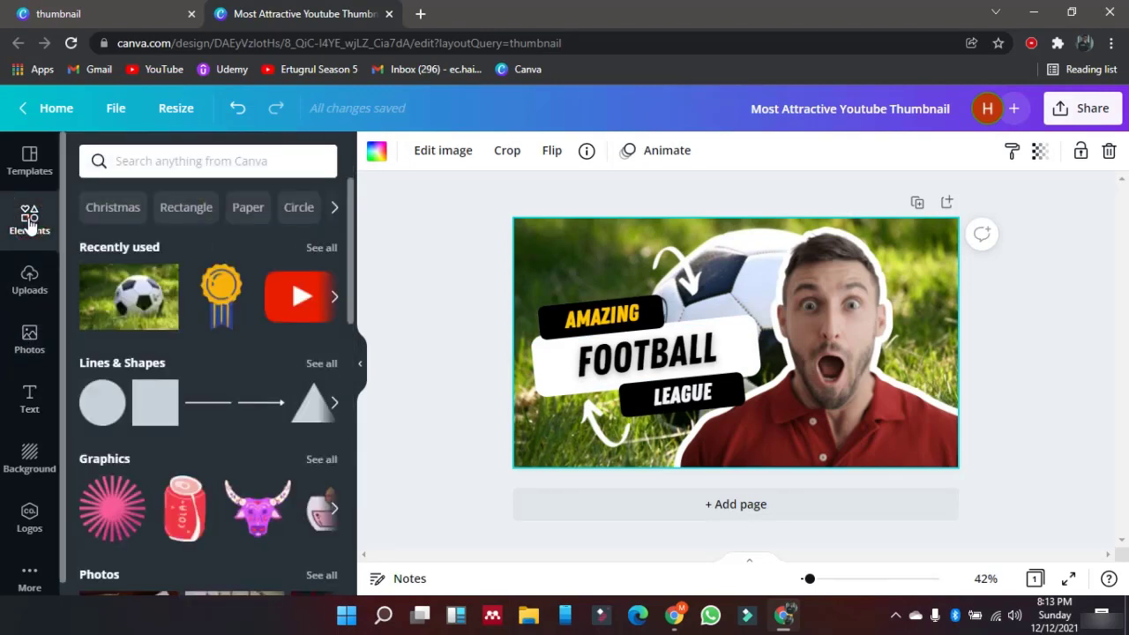
left_click(29, 336)
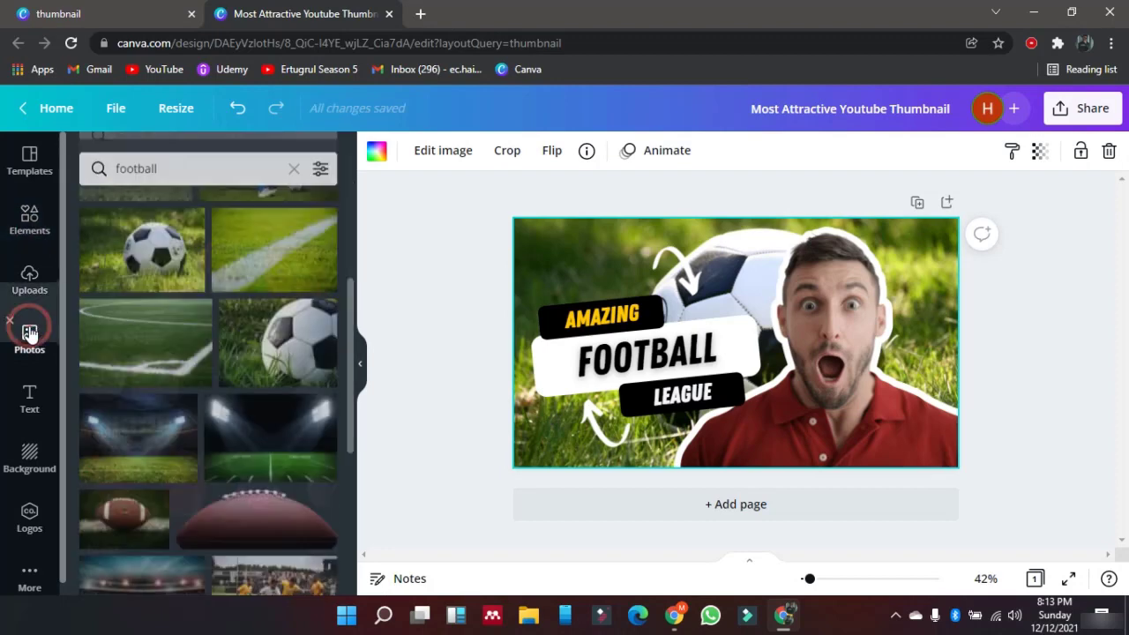
left_click(26, 263)
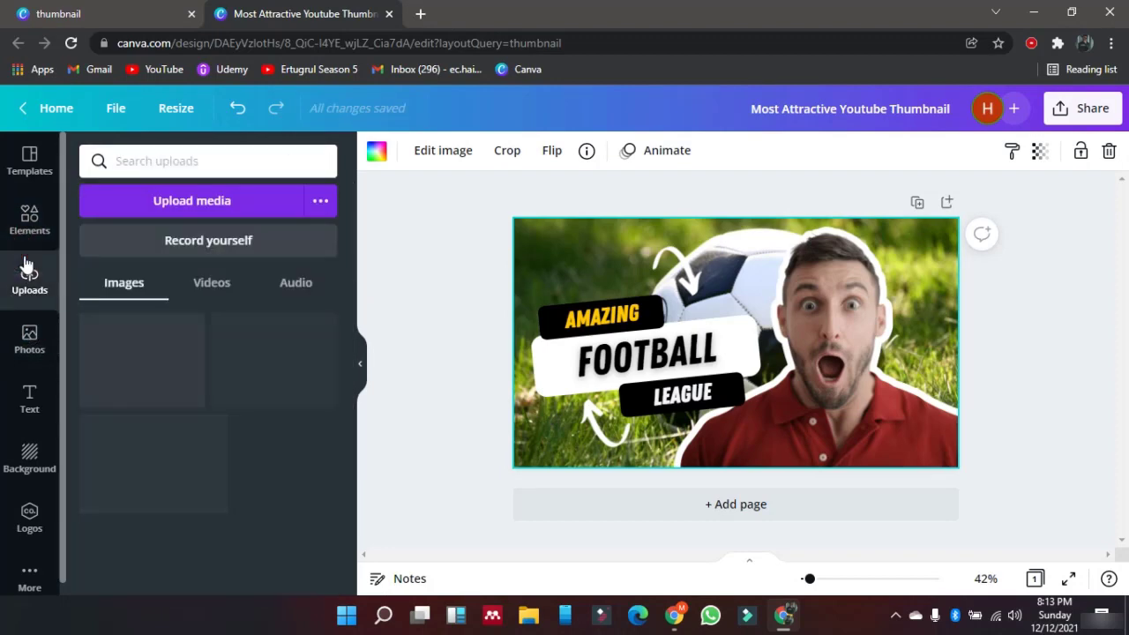
left_click(7, 427)
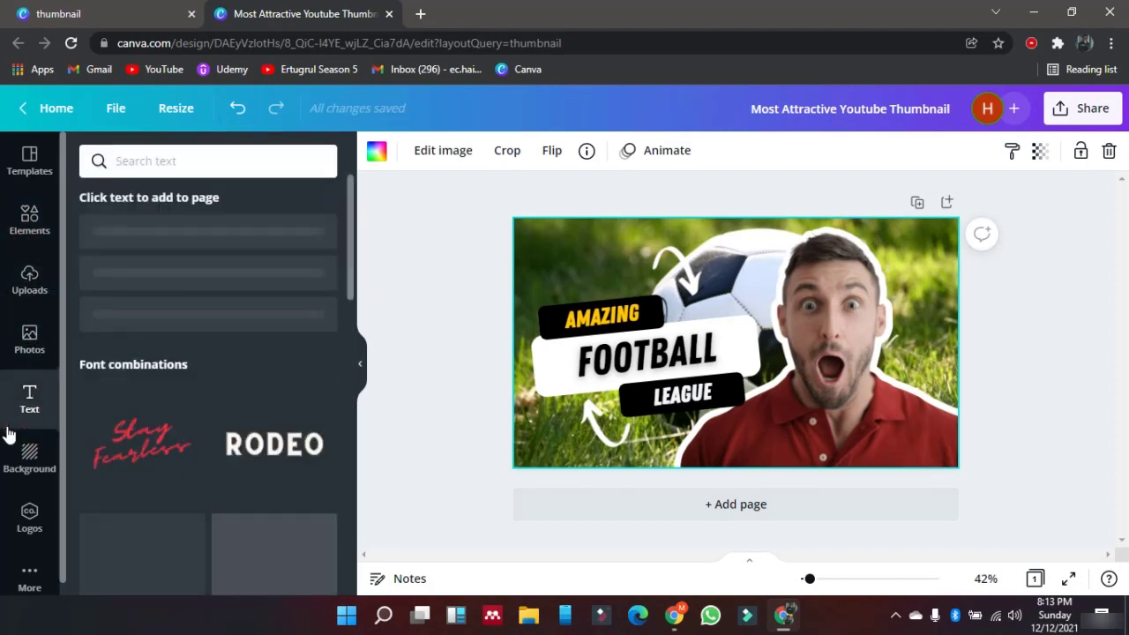
left_click(11, 460)
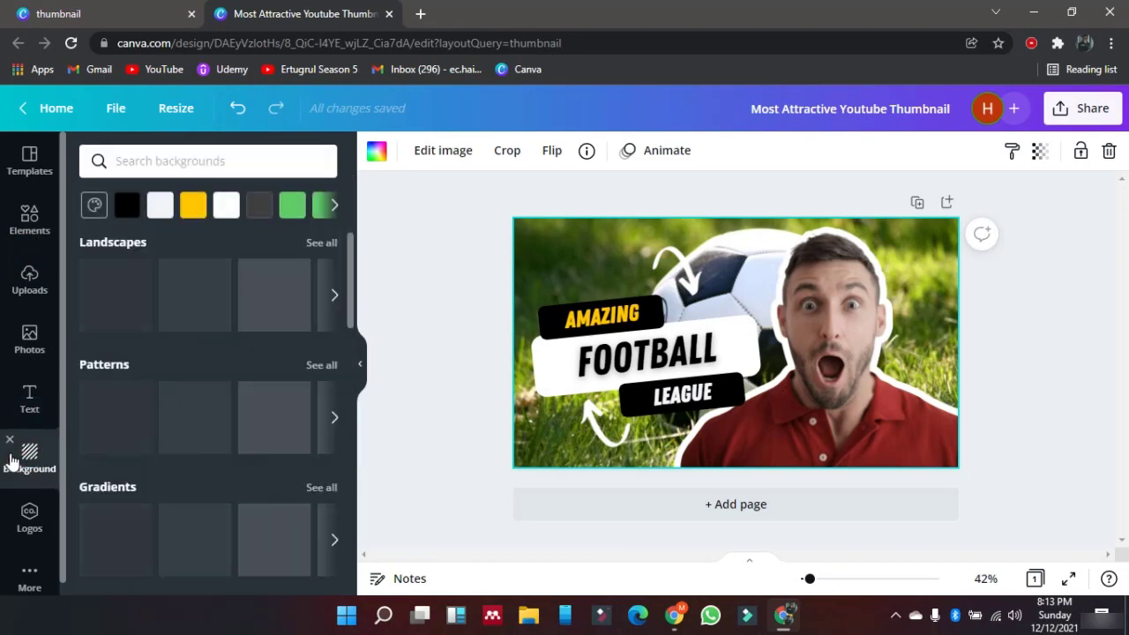
scroll(164, 394, "down", 2)
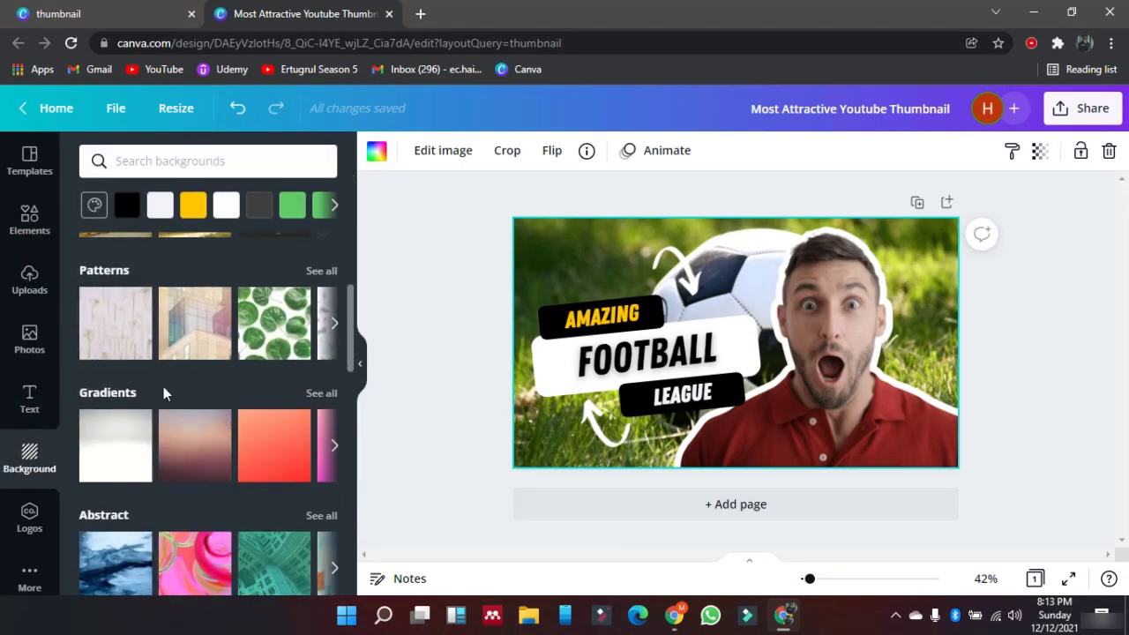
left_click(30, 520)
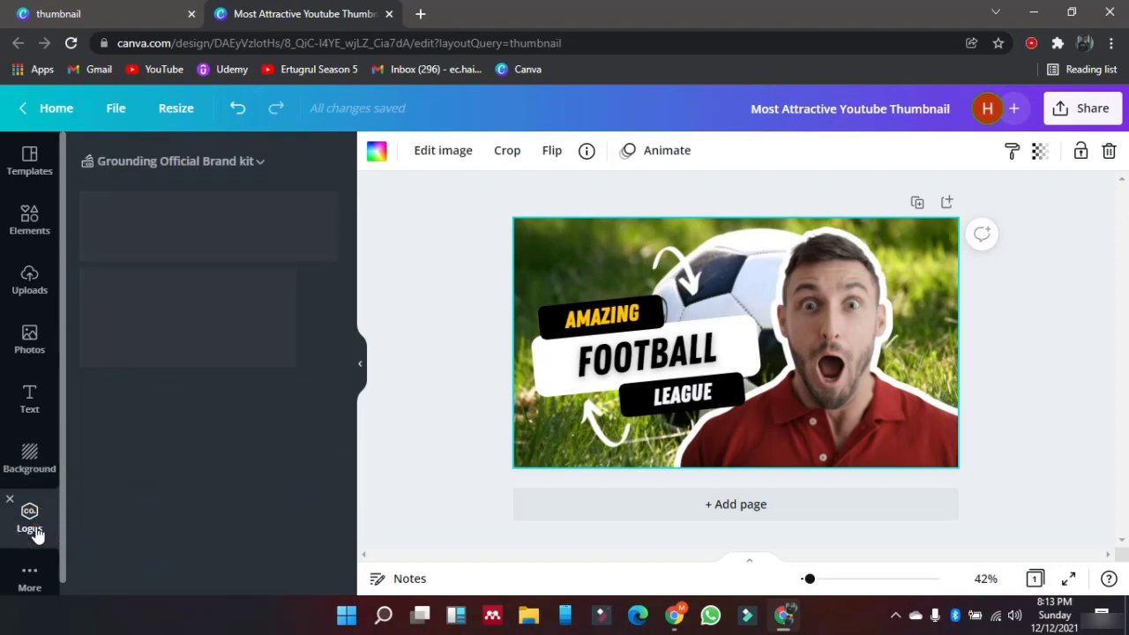
left_click(30, 580)
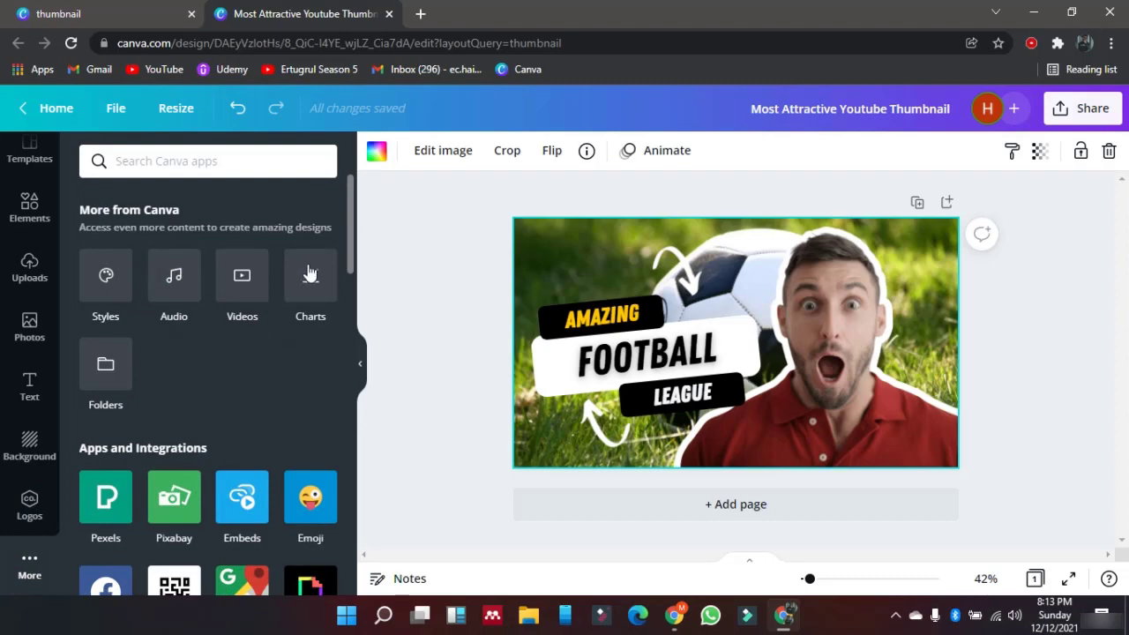
scroll(199, 430, "down", 3)
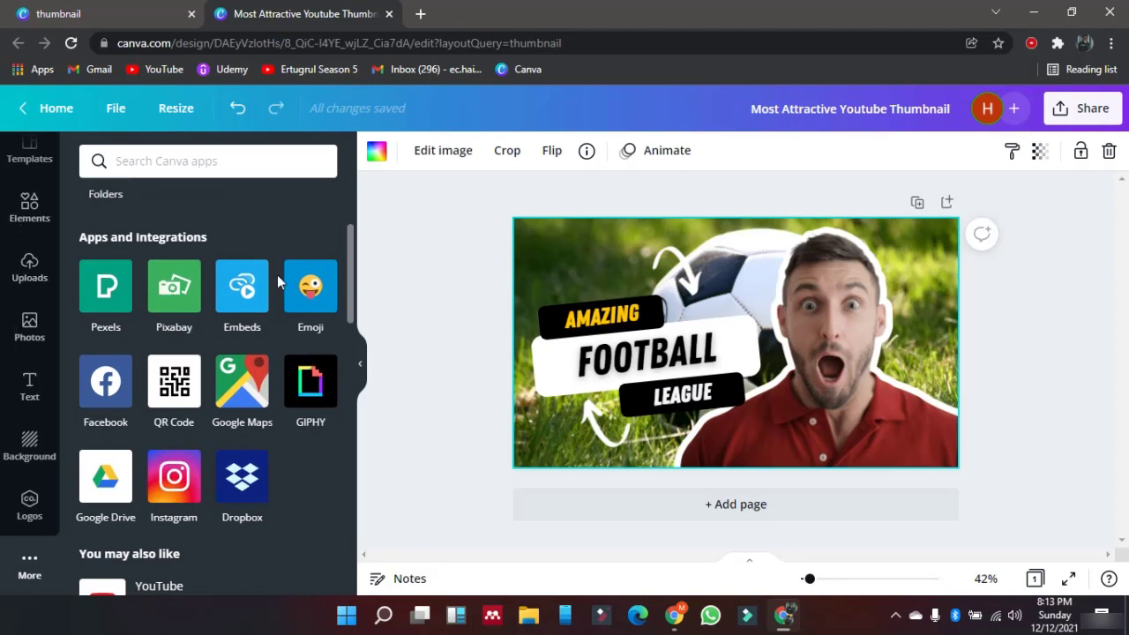
left_click(426, 311)
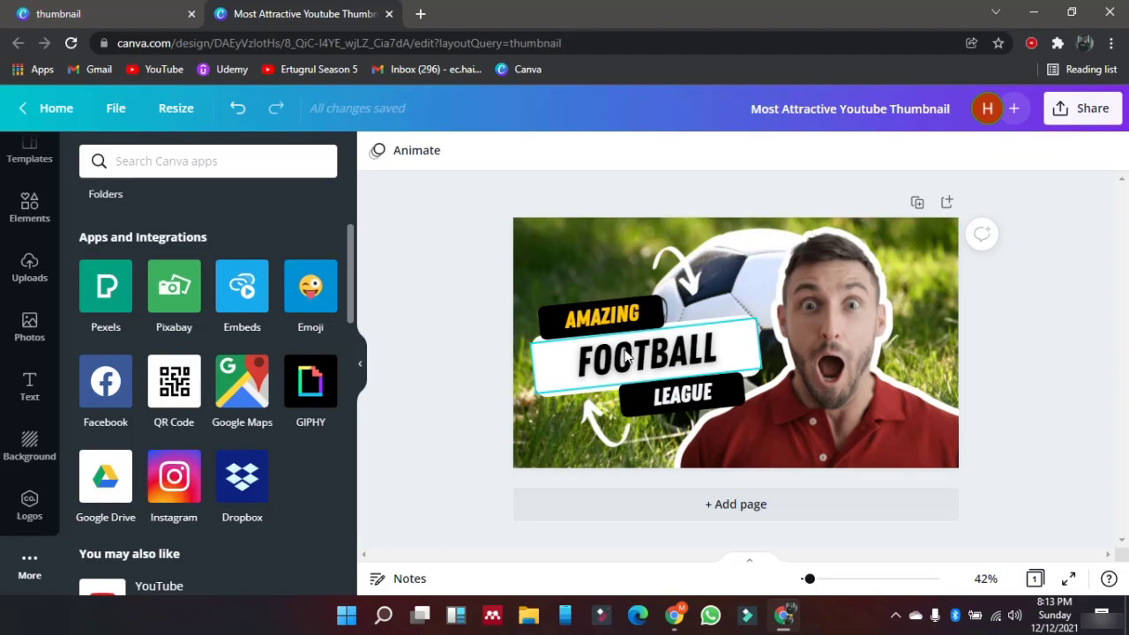
Step: Browse the thumbnail template search results and return to the football design
left_click(62, 20)
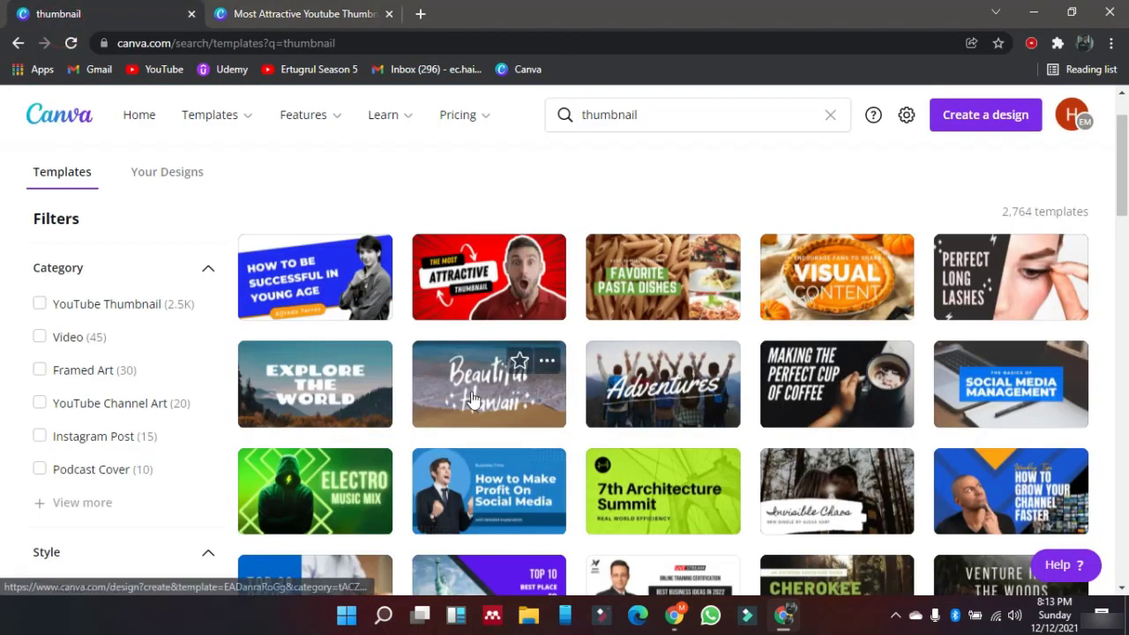
scroll(472, 398, "down", 3)
scroll(472, 399, "down", 2)
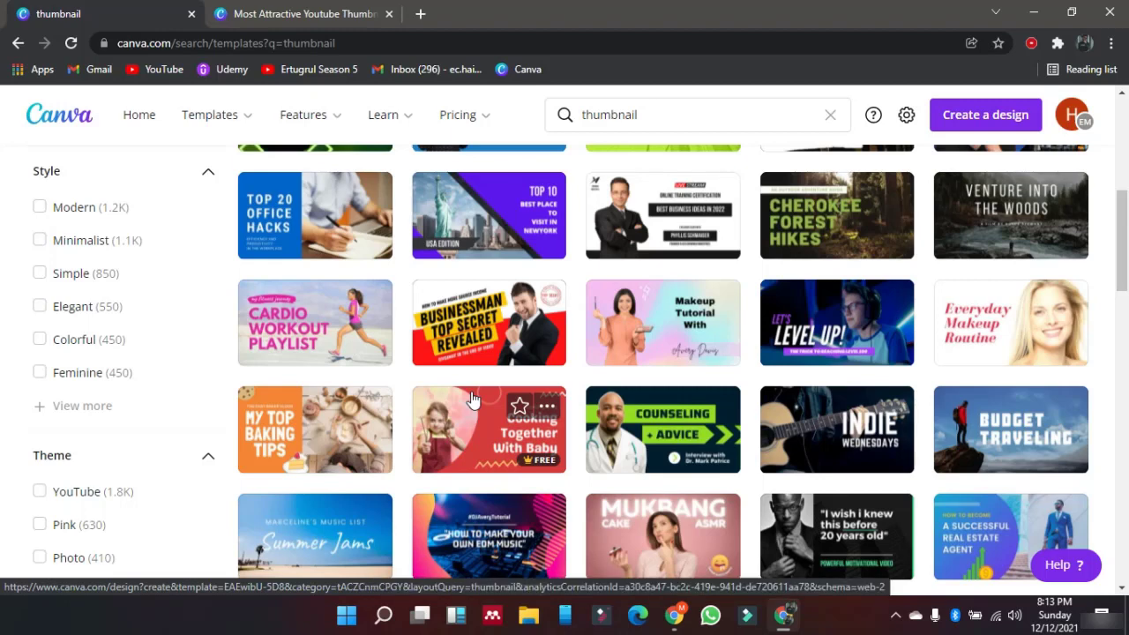
scroll(567, 479, "up", 5)
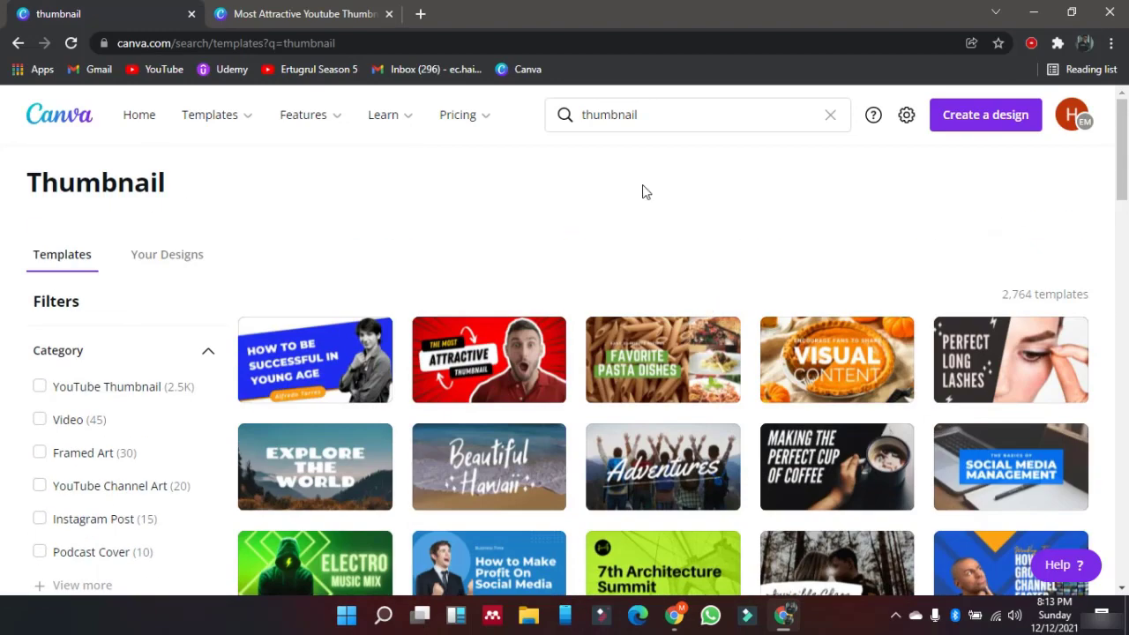
left_click(296, 11)
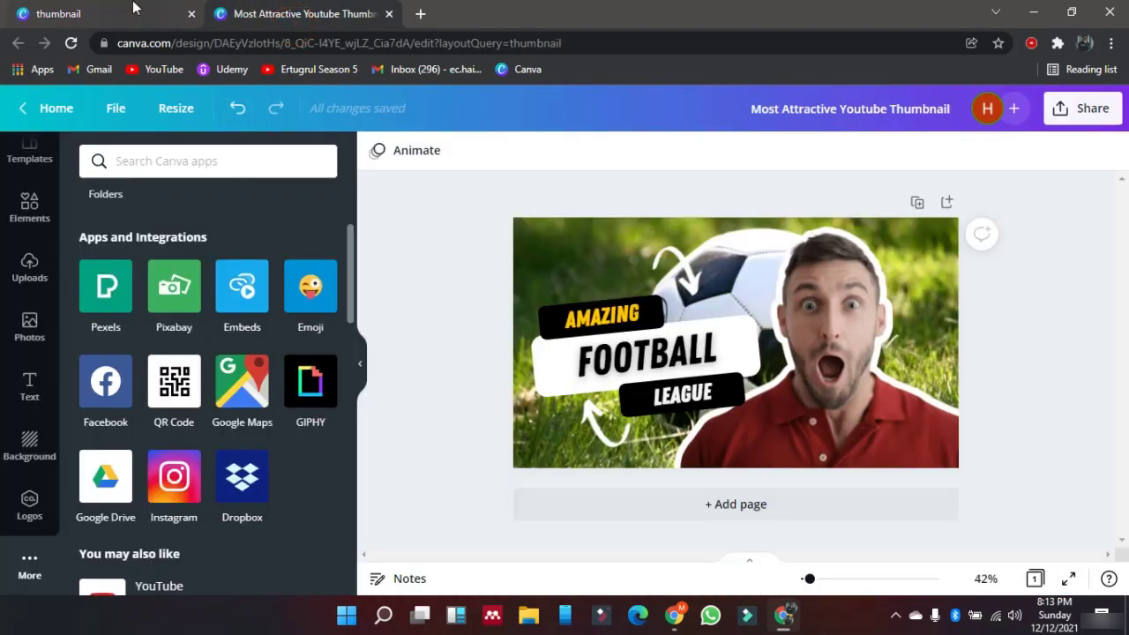
left_click(448, 200)
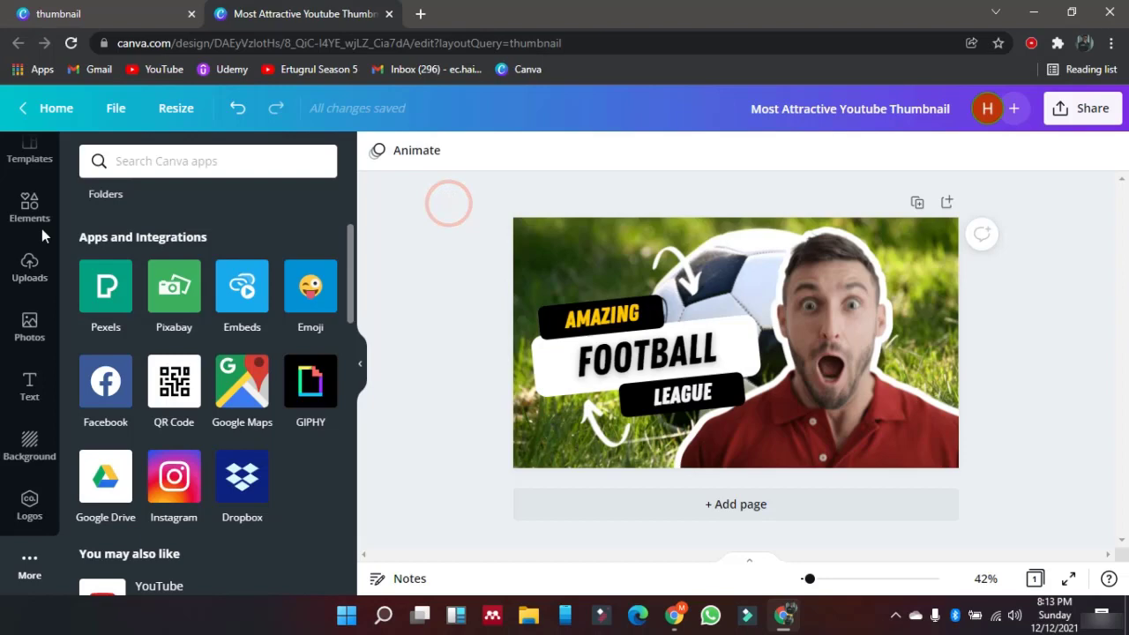
Step: Right-align the "AMAZING" text in its black banner and view its text effects and additional options
left_click(591, 337)
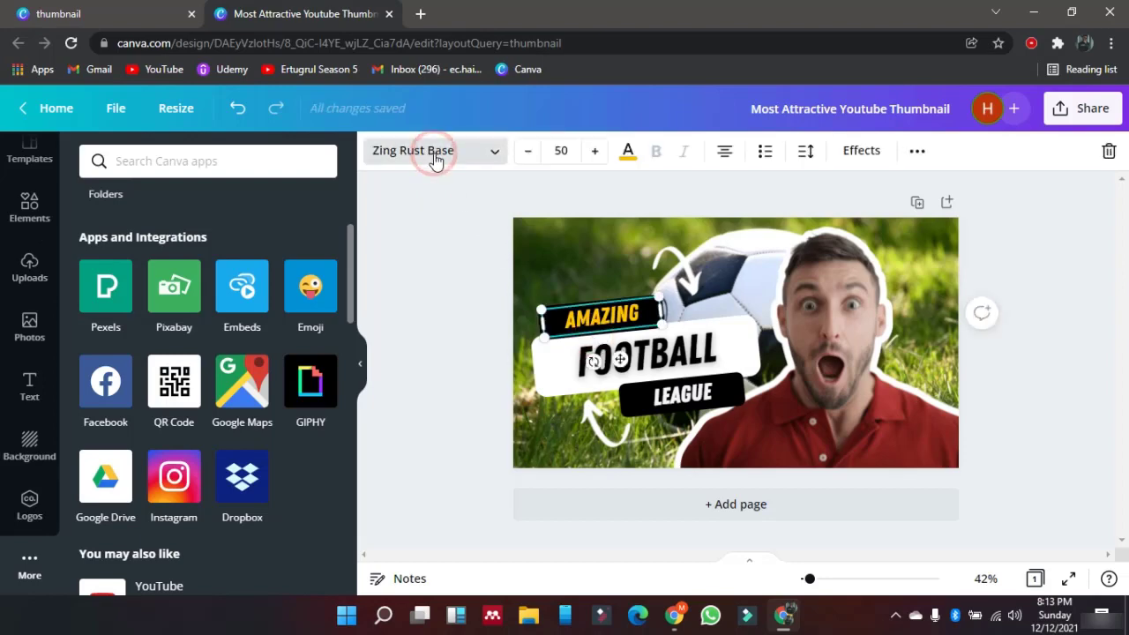
left_click(433, 158)
left_click(462, 189)
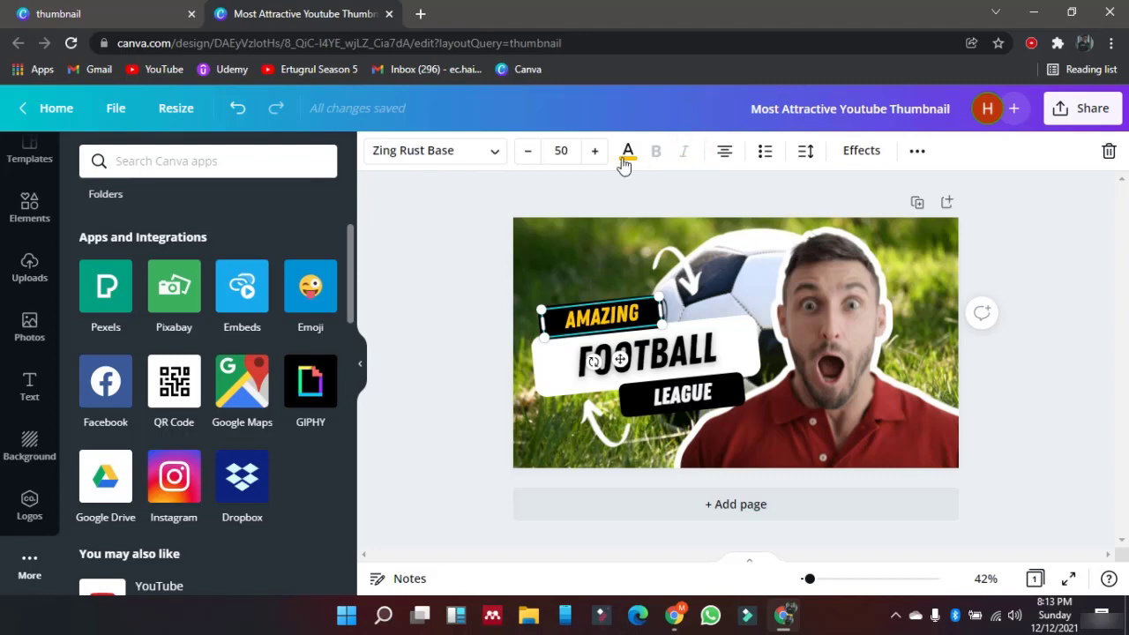
left_click(724, 152)
left_click(724, 152)
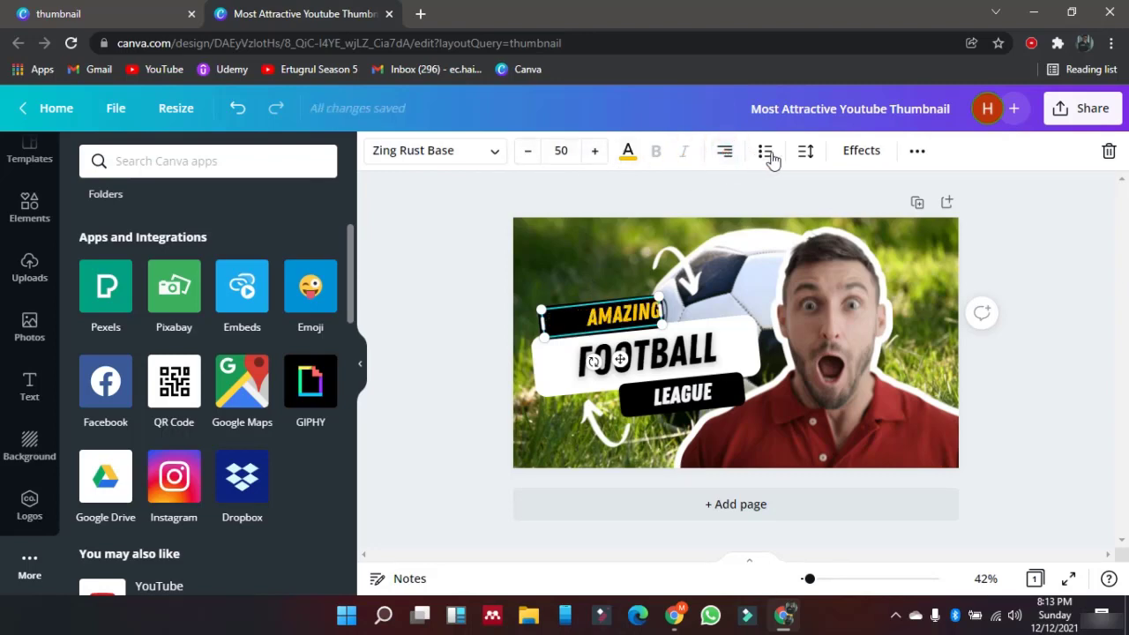
left_click(860, 151)
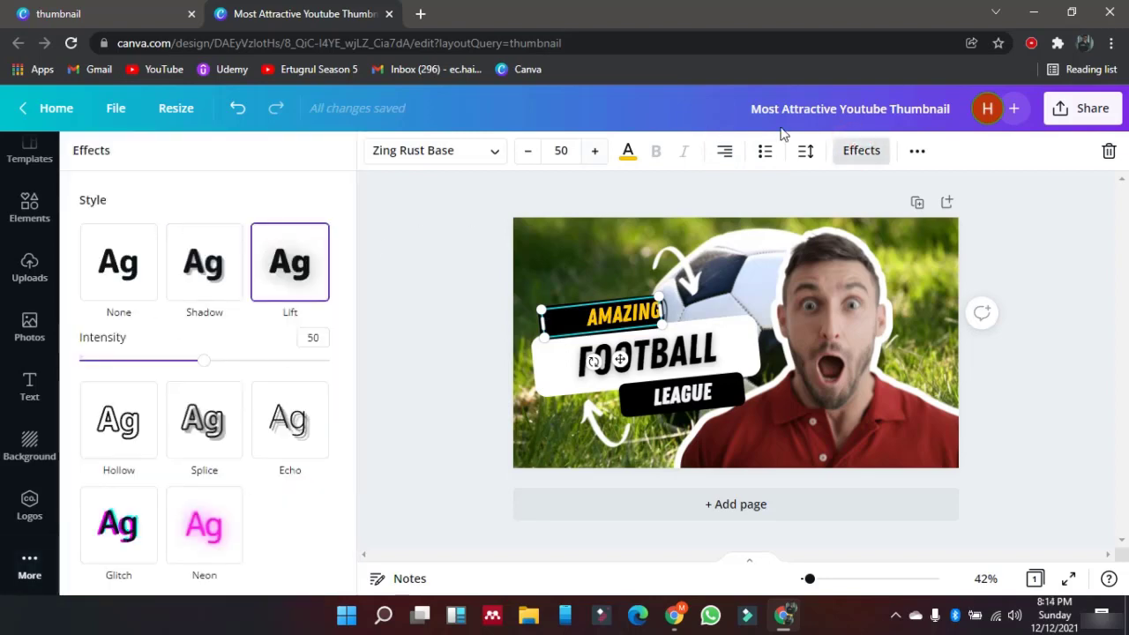
left_click(918, 152)
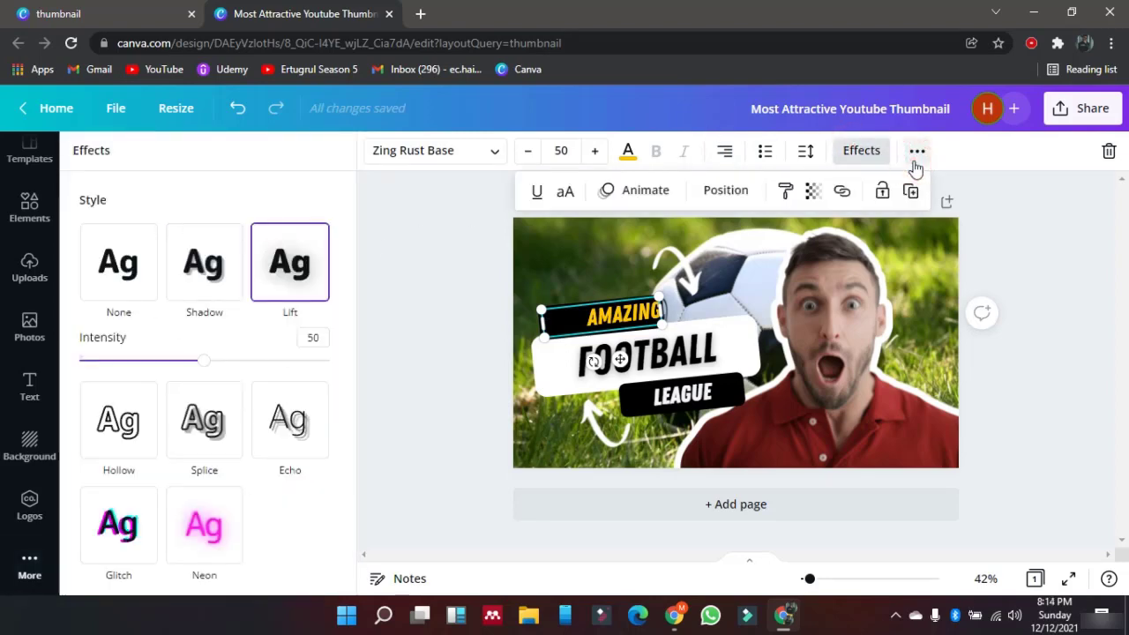
left_click(1027, 220)
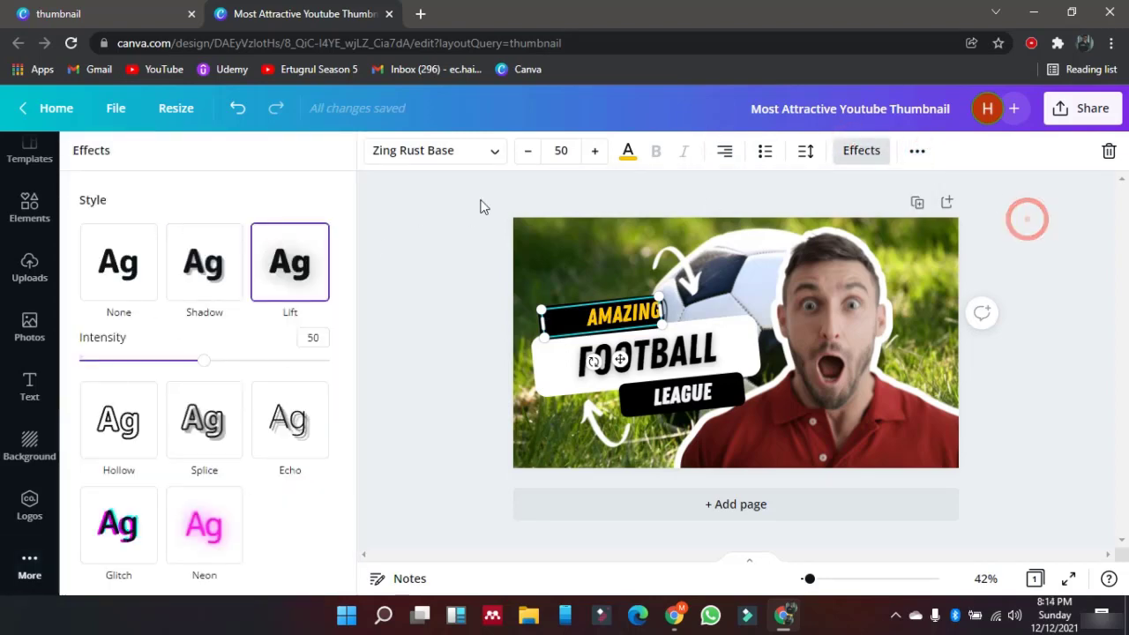
left_click(29, 269)
left_click(30, 327)
scroll(188, 419, "down", 2)
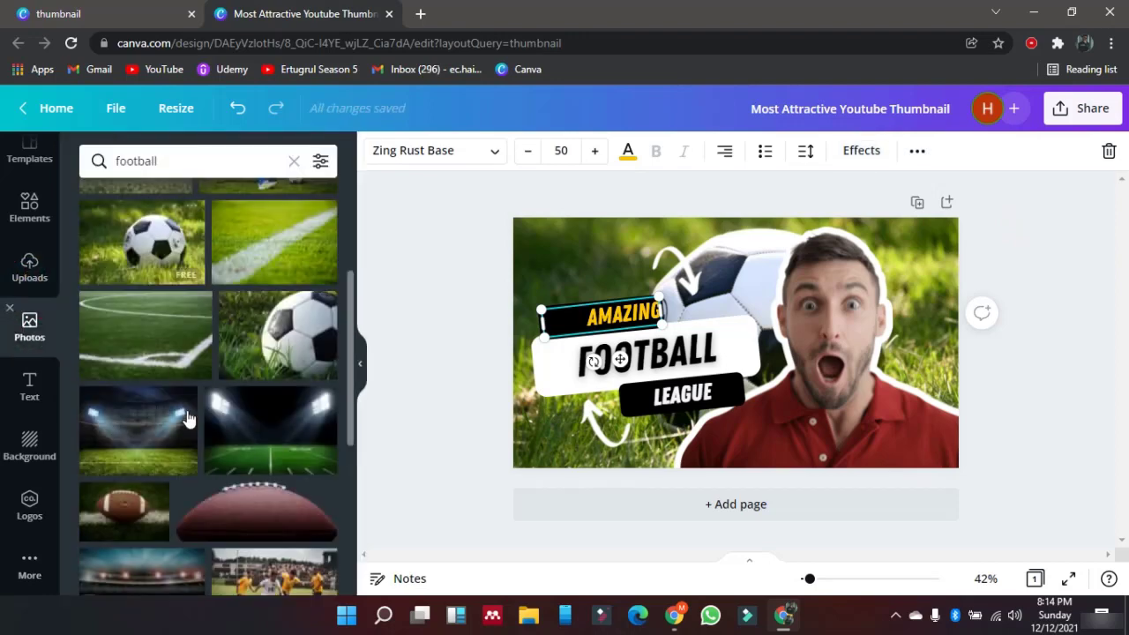
left_click(841, 372)
left_click(460, 351)
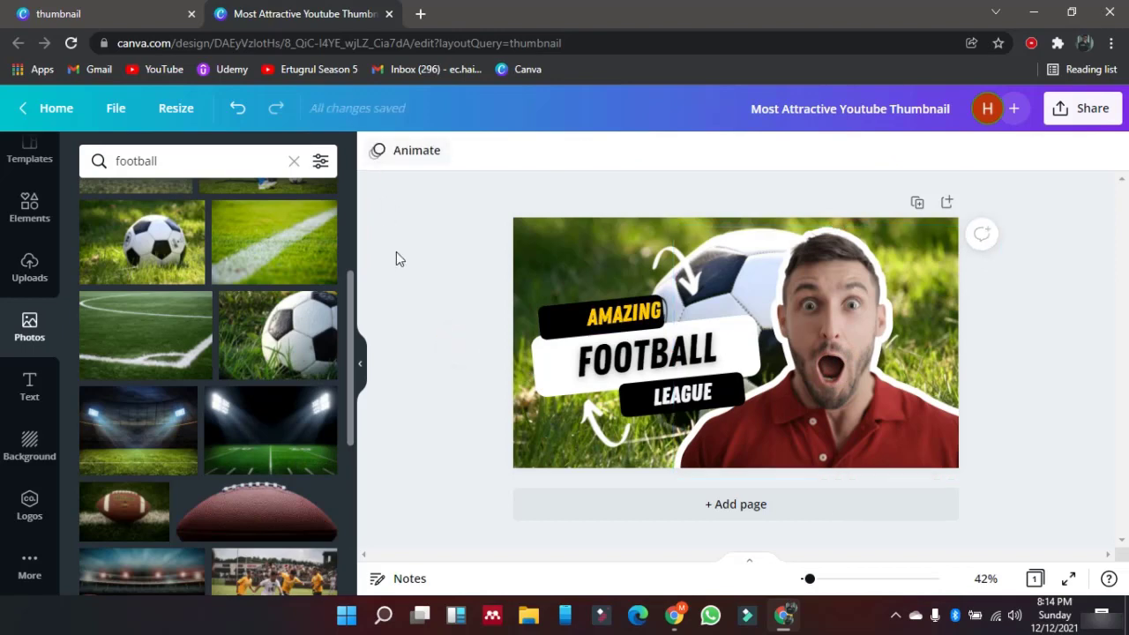
left_click(9, 442)
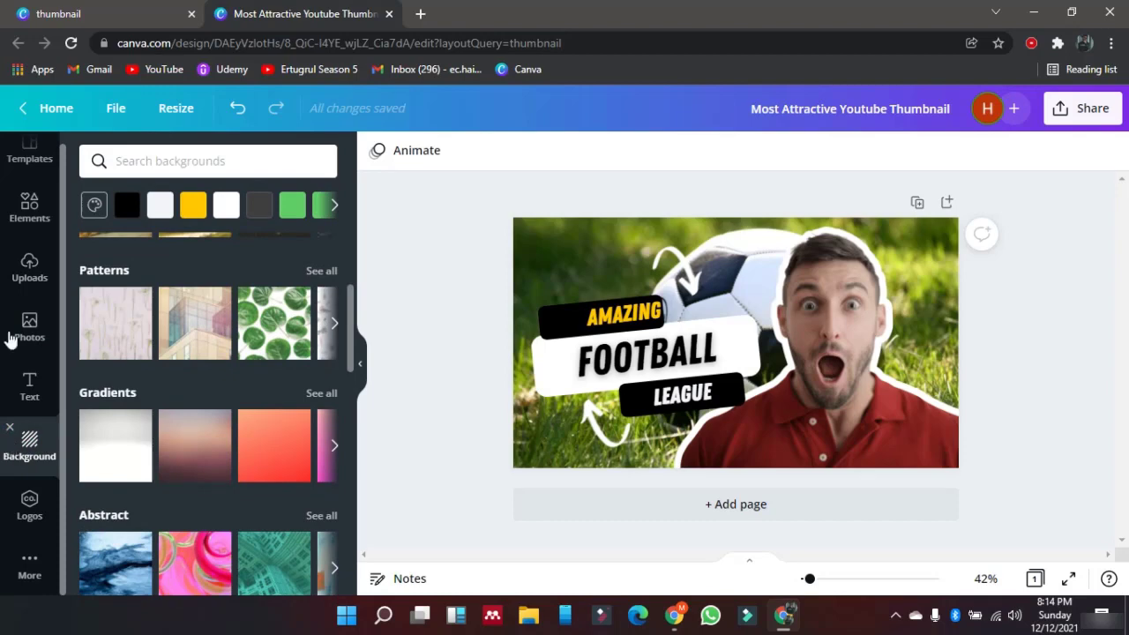
Step: Return to the thumbnail template search results and look over the available features and template designs
left_click(138, 10)
mouse_move(303, 115)
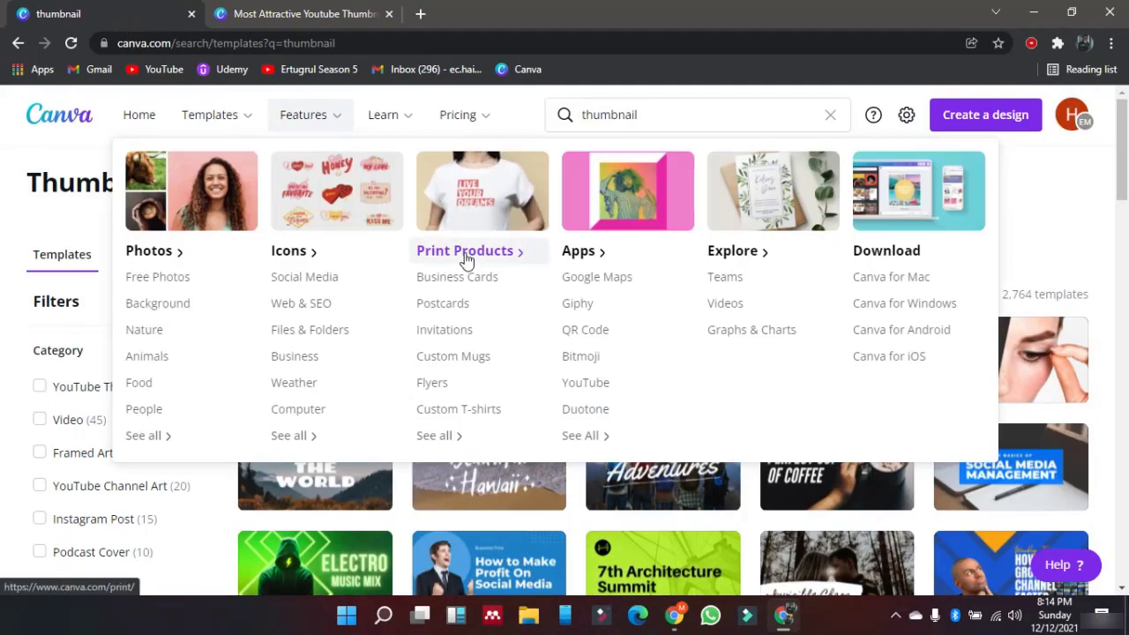
scroll(396, 534, "down", 5)
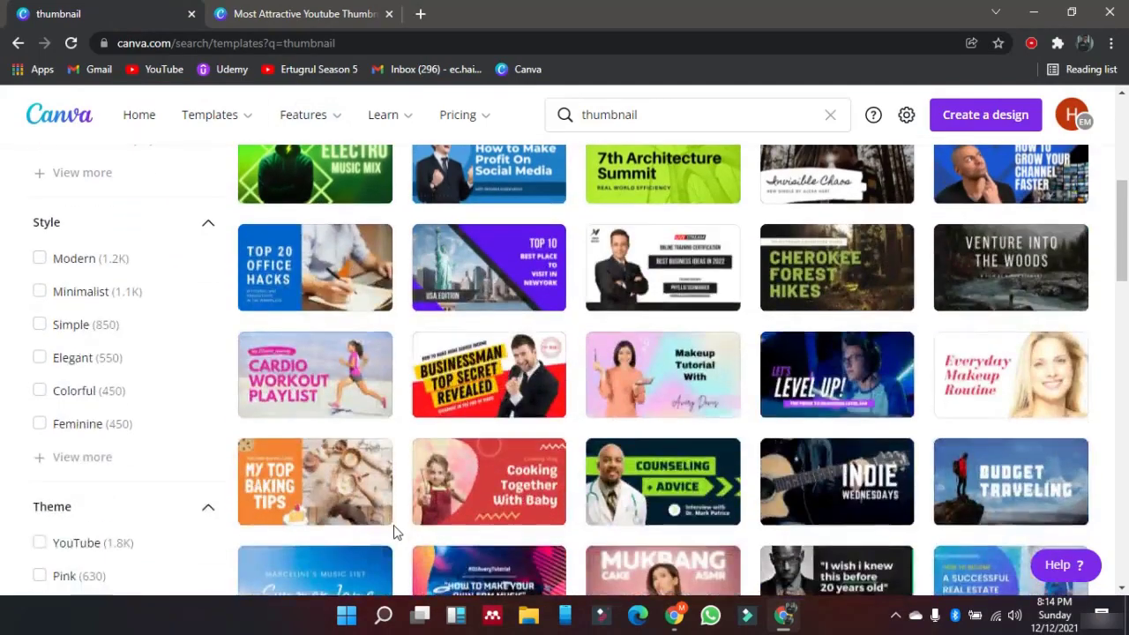
scroll(394, 533, "down", 3)
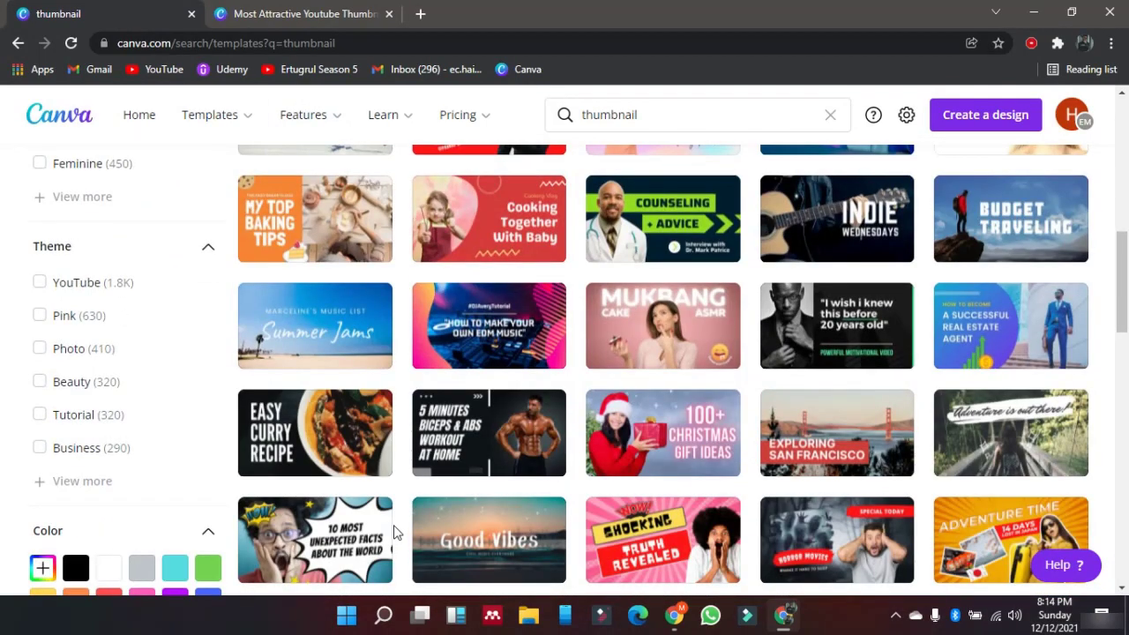
scroll(394, 533, "up", 8)
Step: Search the templates for "logo", choose the Logo category, and browse the logo designs
left_click(635, 124)
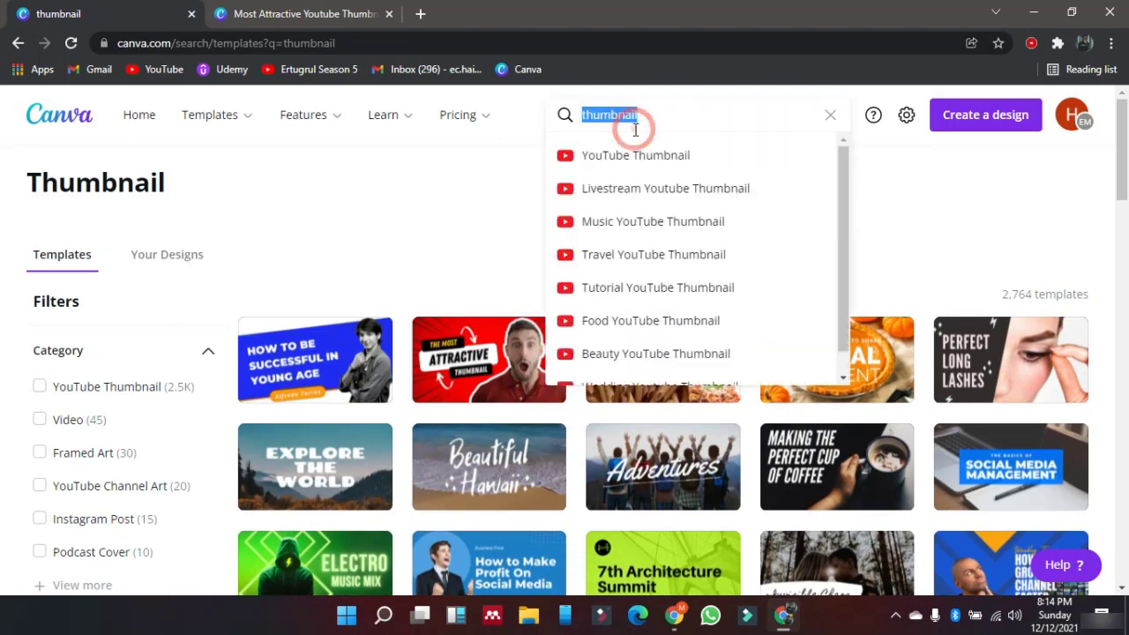
type("logo")
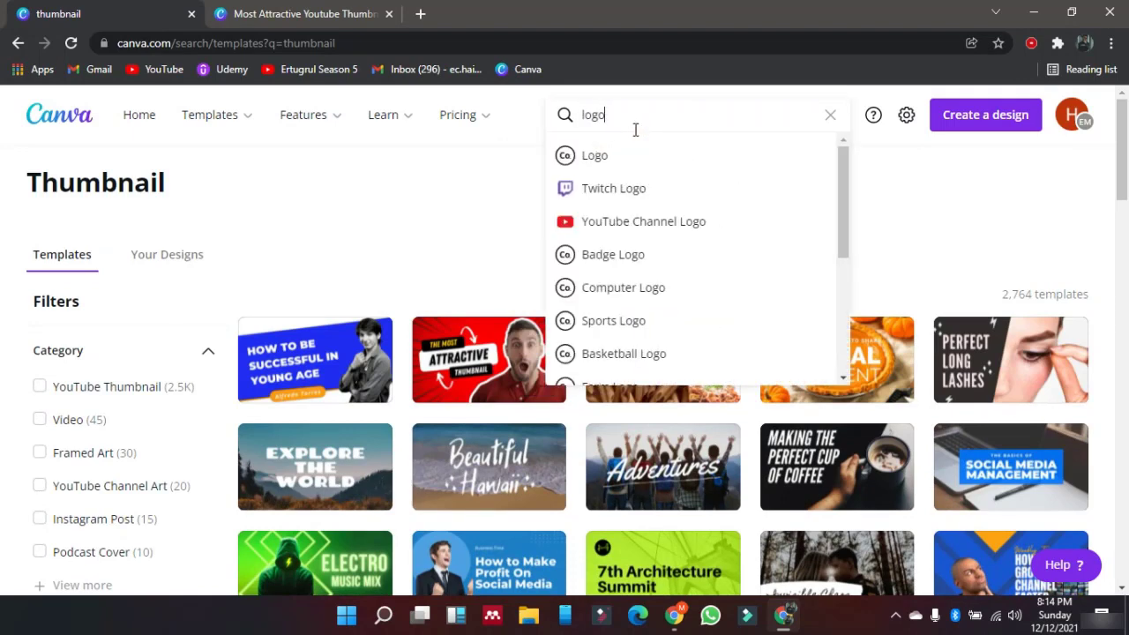
left_click(606, 163)
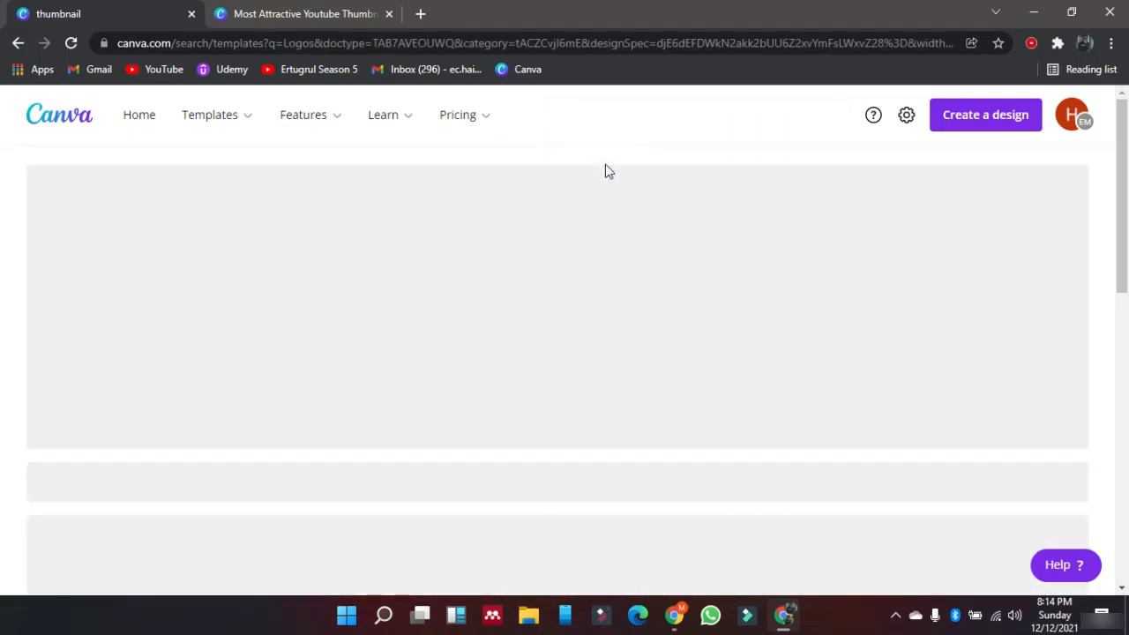
scroll(605, 284, "down", 4)
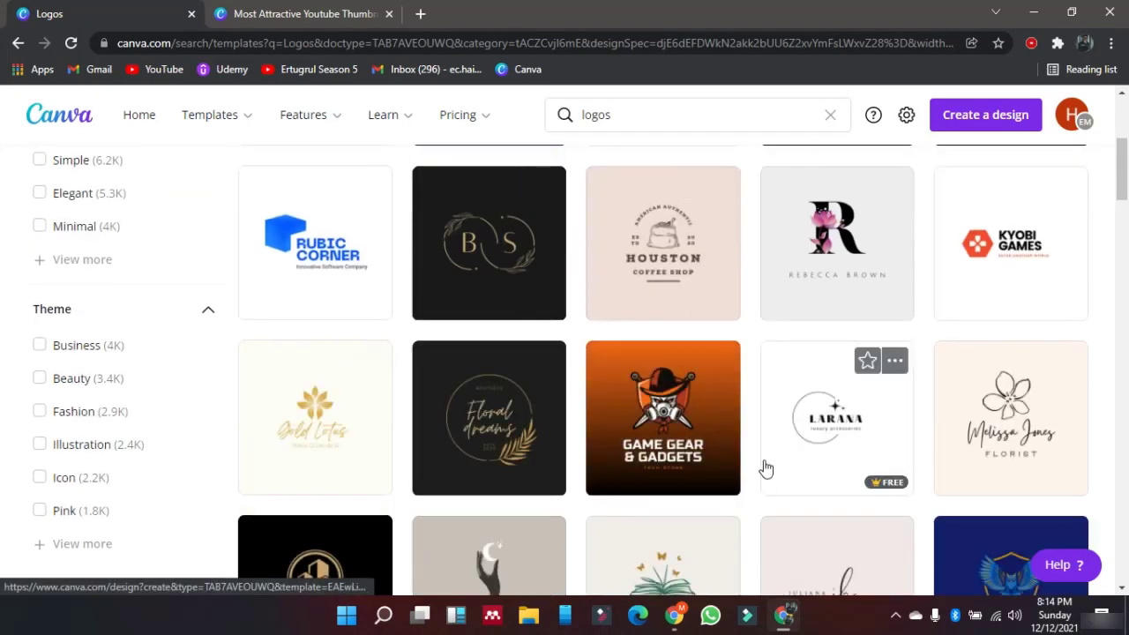
scroll(765, 468, "down", 2)
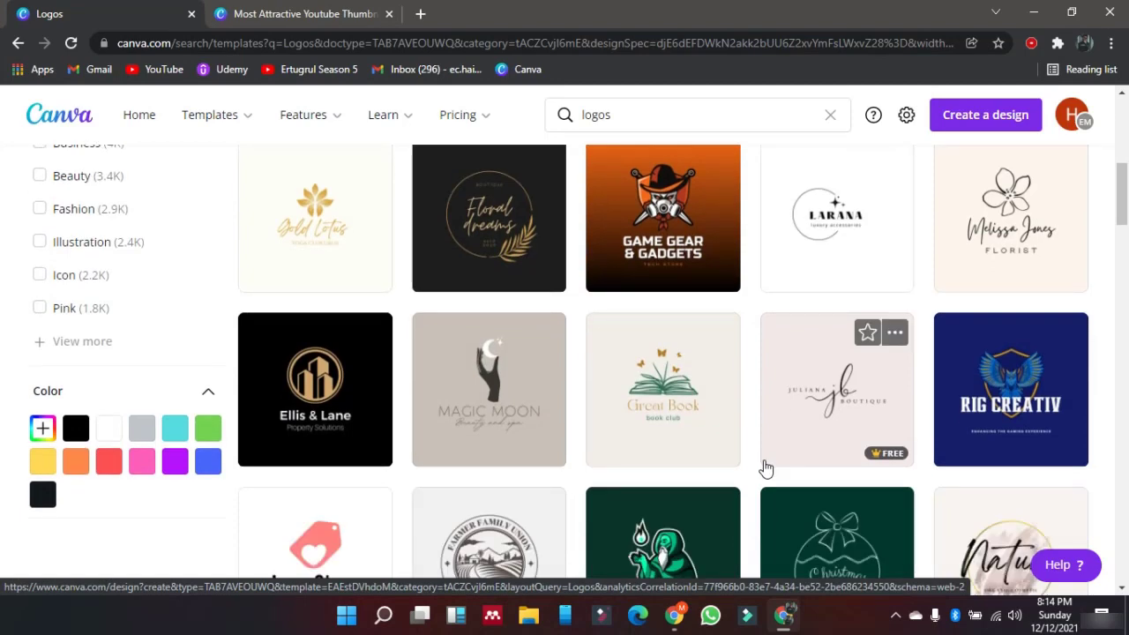
scroll(766, 469, "down", 3)
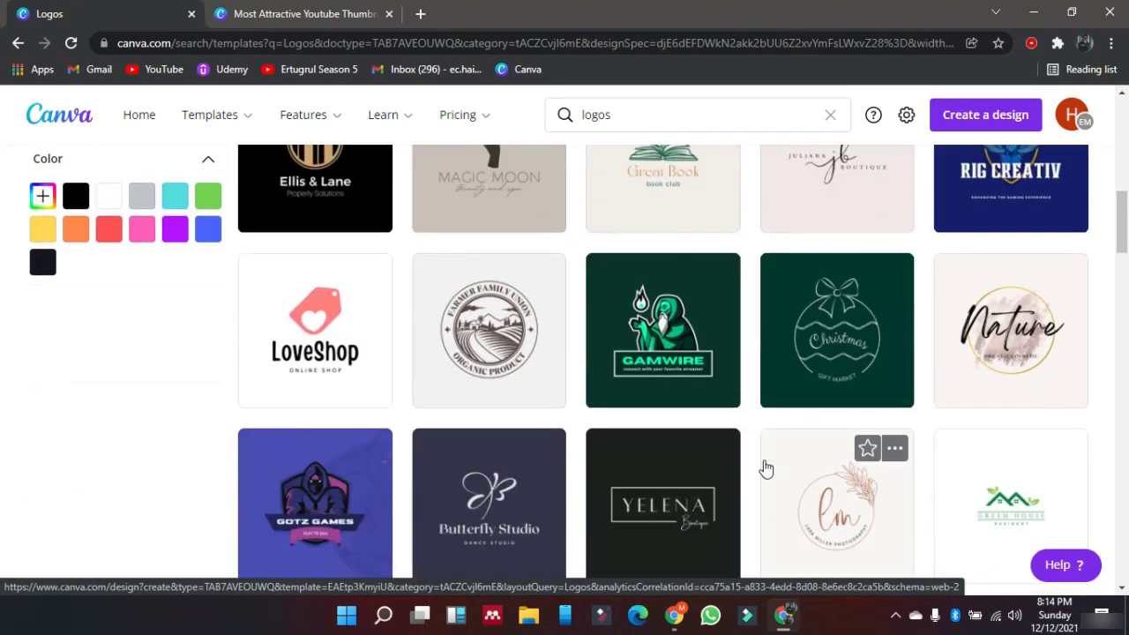
scroll(765, 468, "up", 10)
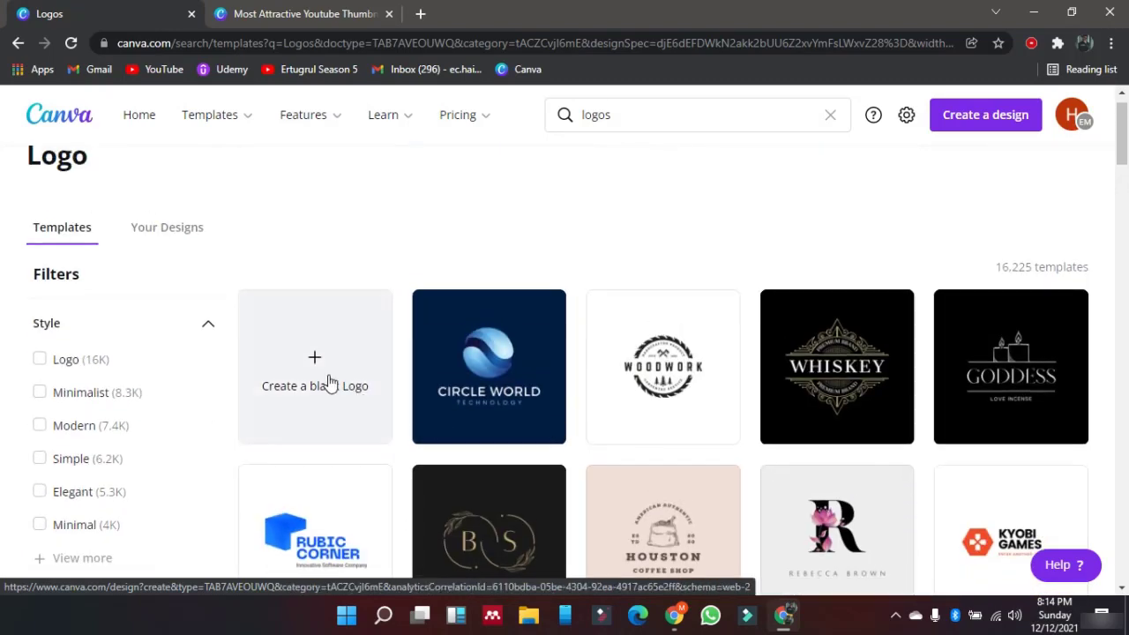
Step: Create a blank logo design and show the elements available for it
left_click(328, 377)
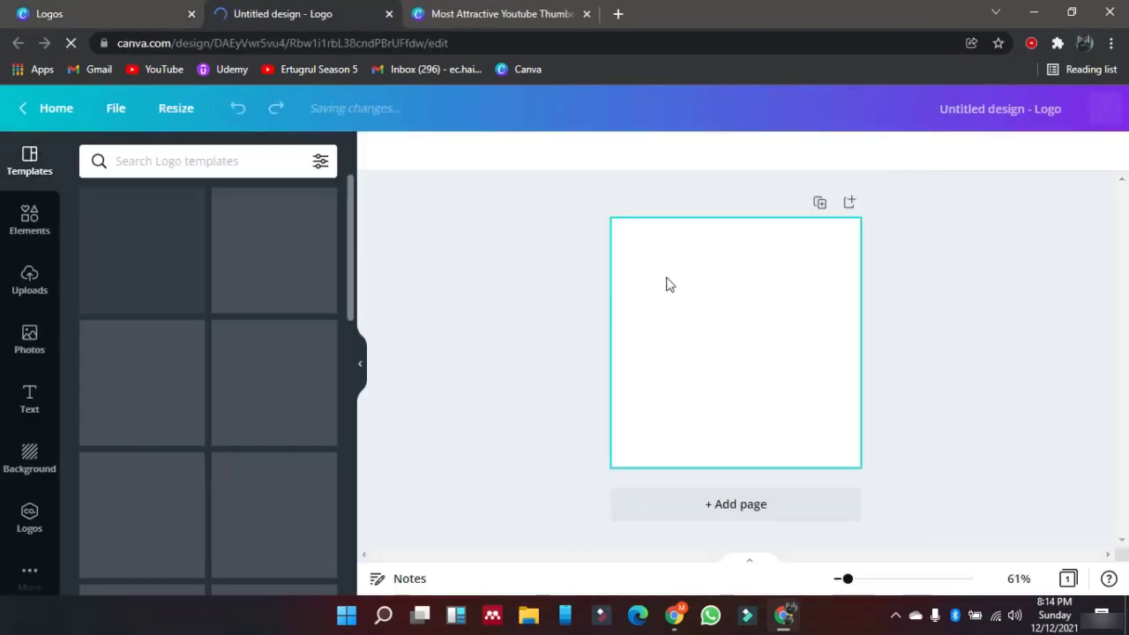
left_click(667, 280)
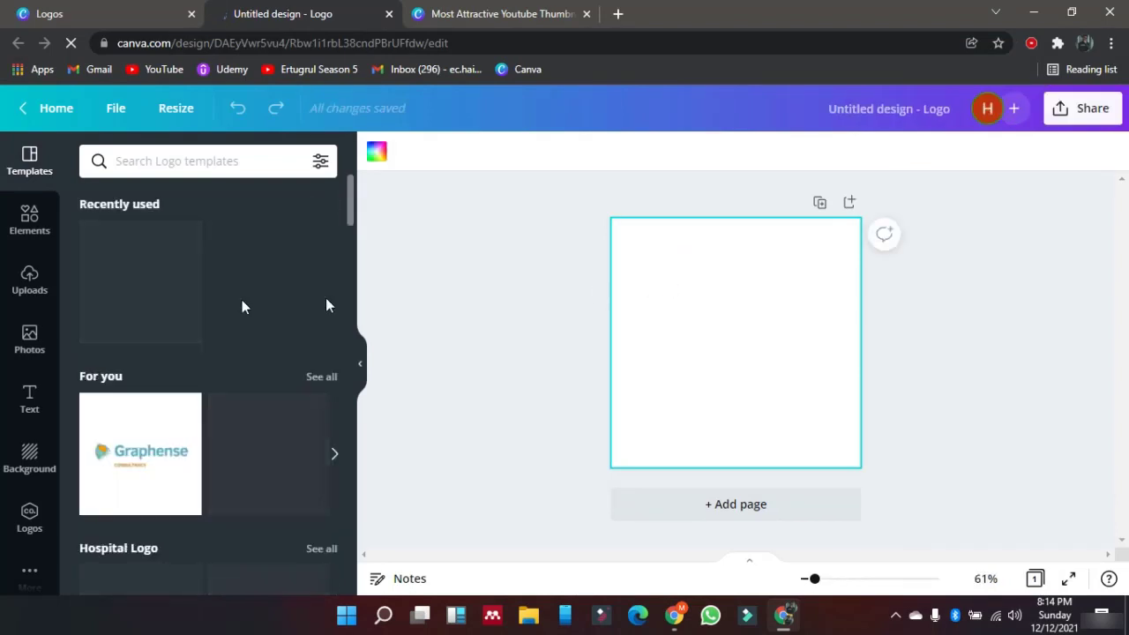
left_click(31, 199)
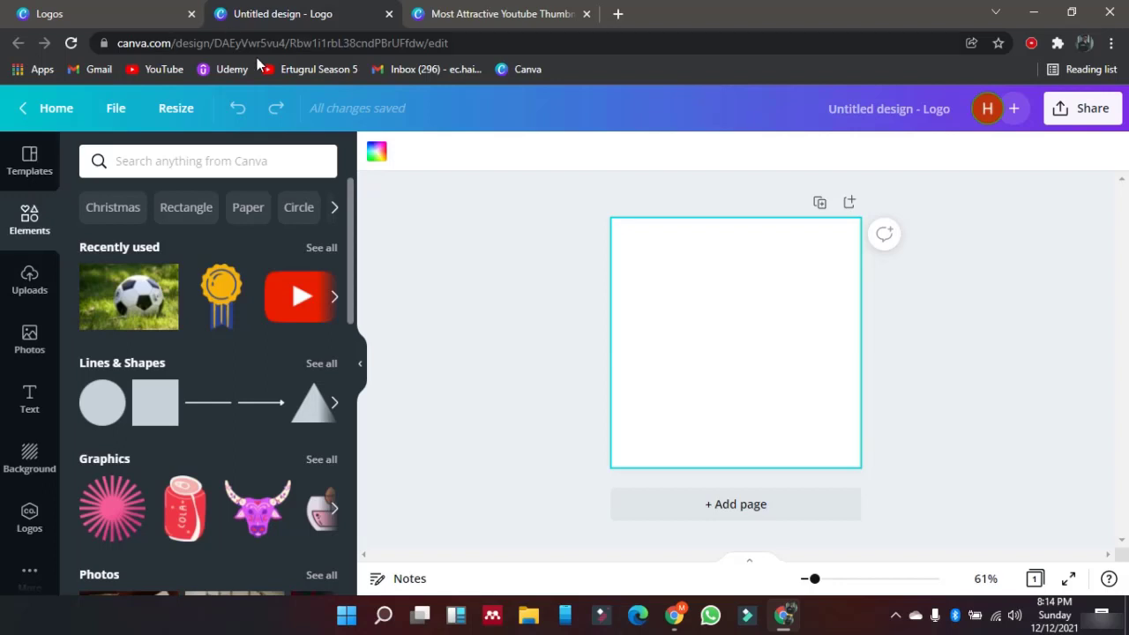
Step: Add the recently used red YouTube play button graphic to the logo page, enlarge it, and reposition it nearer the centre
left_click(300, 296)
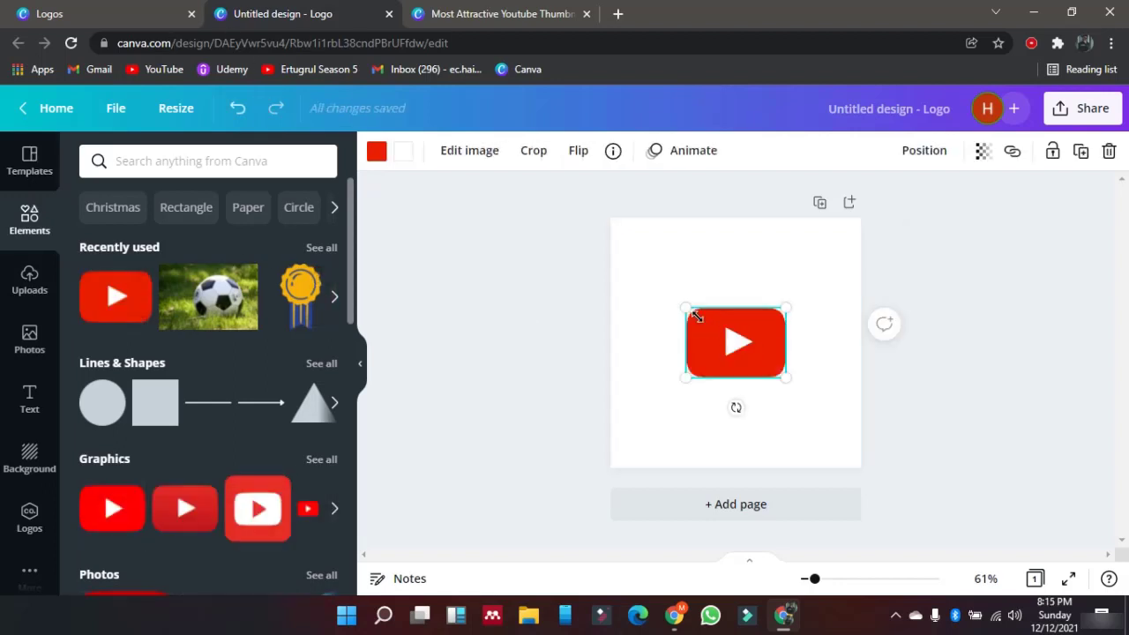
left_click_drag(690, 309, 617, 263)
left_click(509, 308)
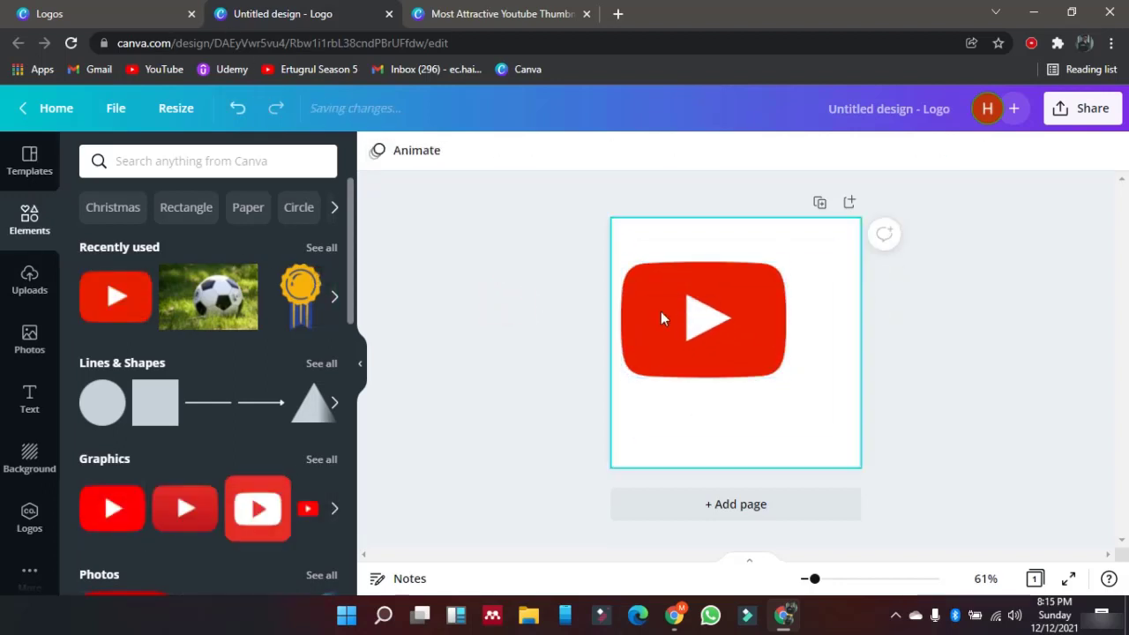
left_click(686, 321)
left_click_drag(695, 334, 723, 353)
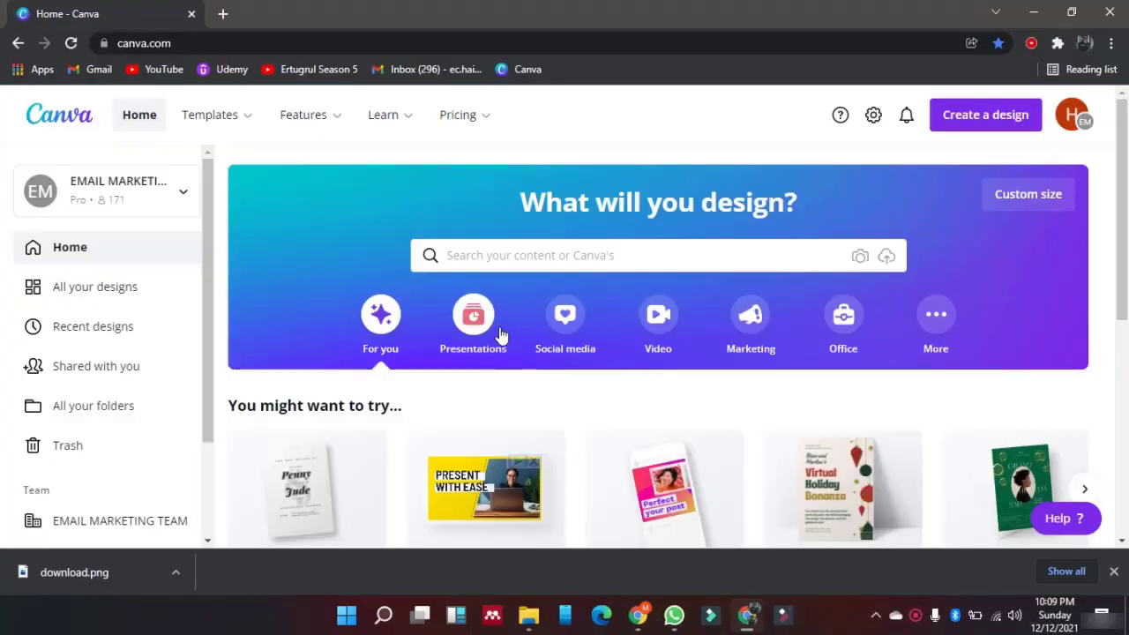
Step: Look over the home page's suggested design types and recent designs
scroll(516, 348, "down", 5)
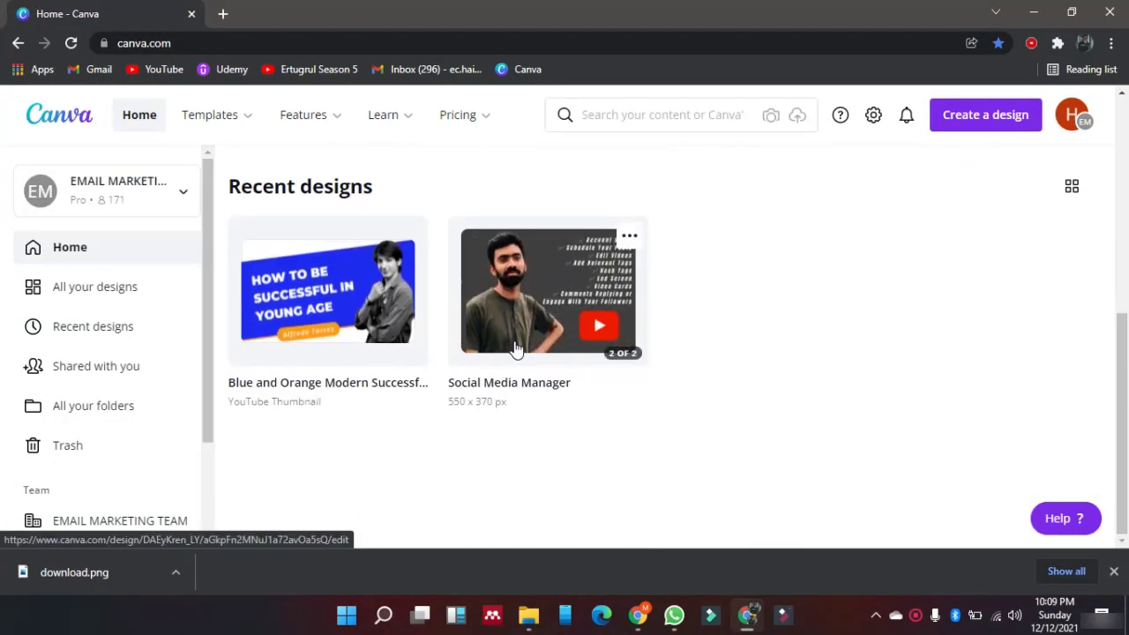
scroll(516, 348, "up", 5)
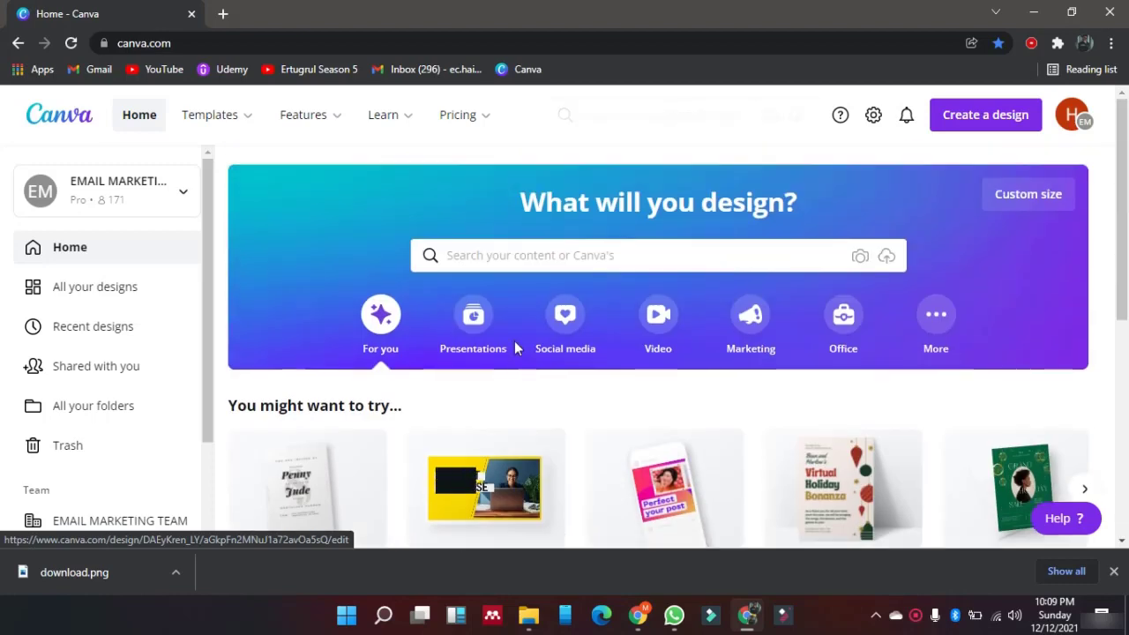
scroll(516, 348, "down", 5)
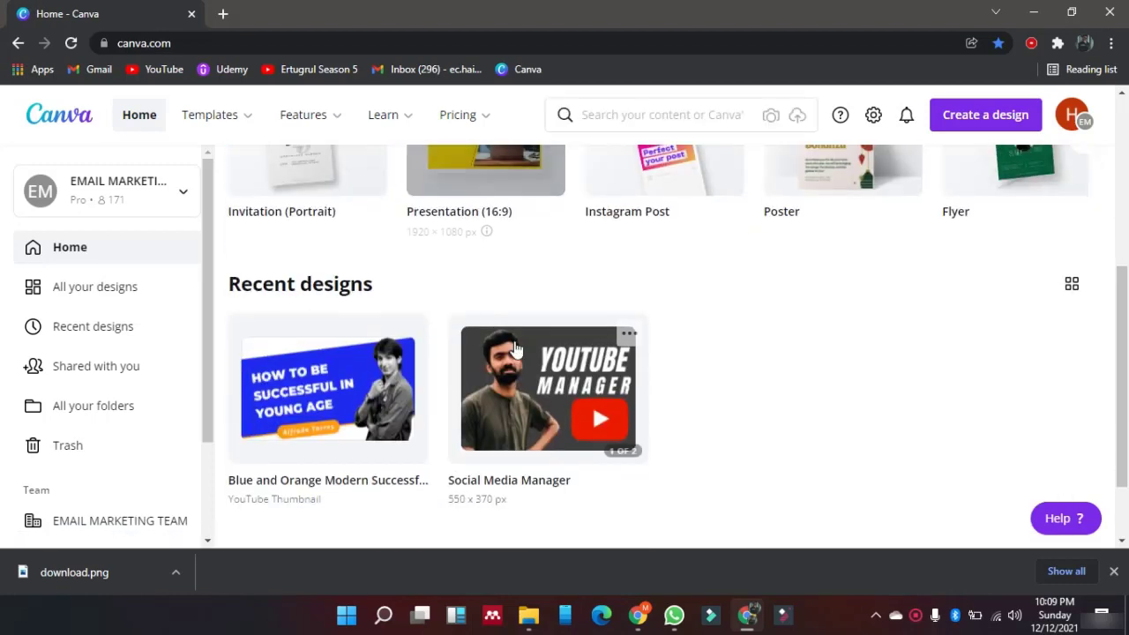
scroll(516, 348, "up", 5)
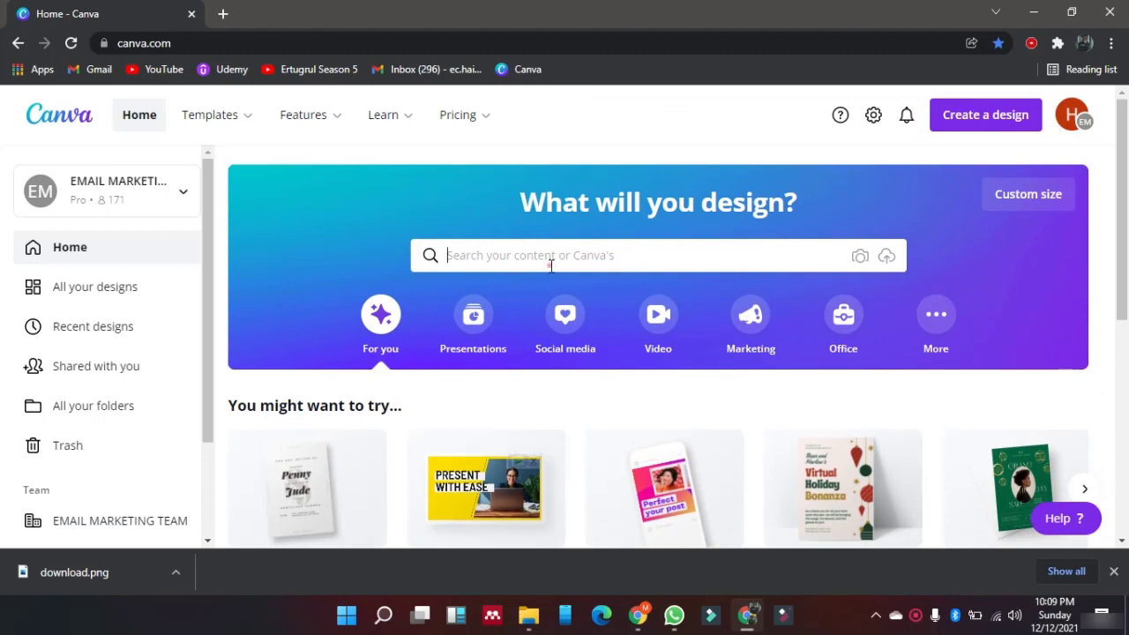
Step: Search for "thumb" and choose the suggested YouTube Thumbnail templates
left_click(551, 256)
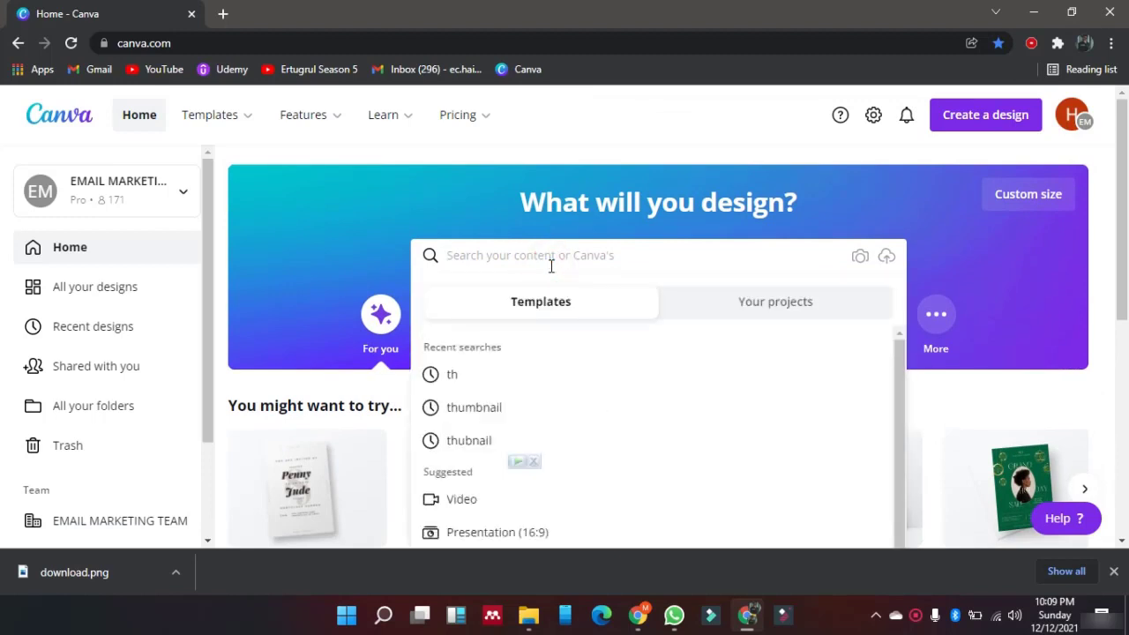
type("thumb")
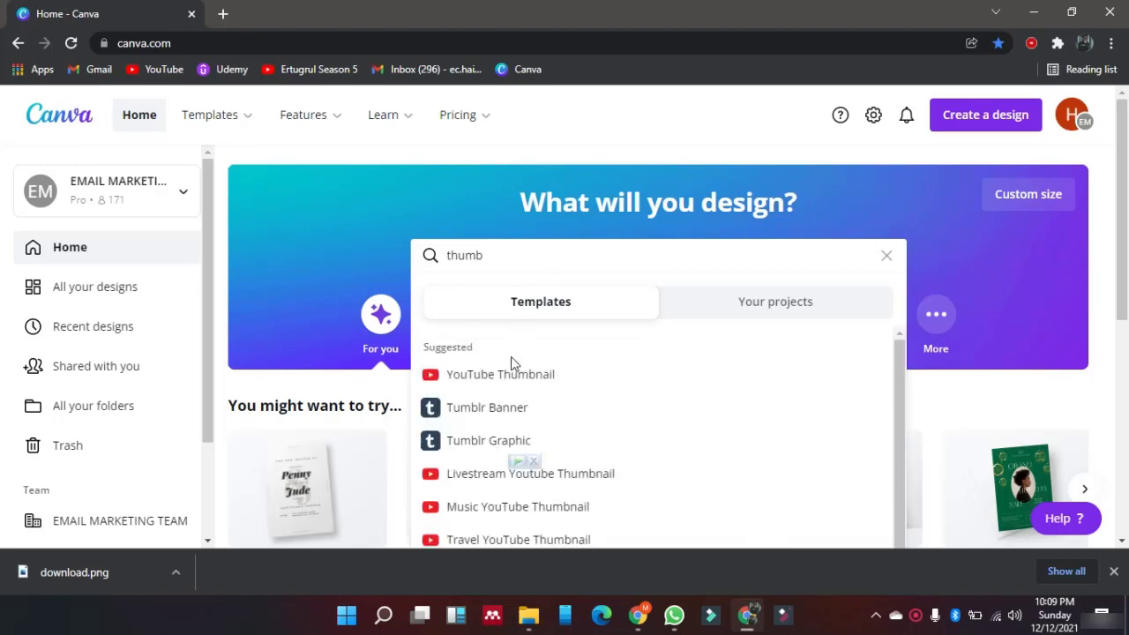
left_click(515, 375)
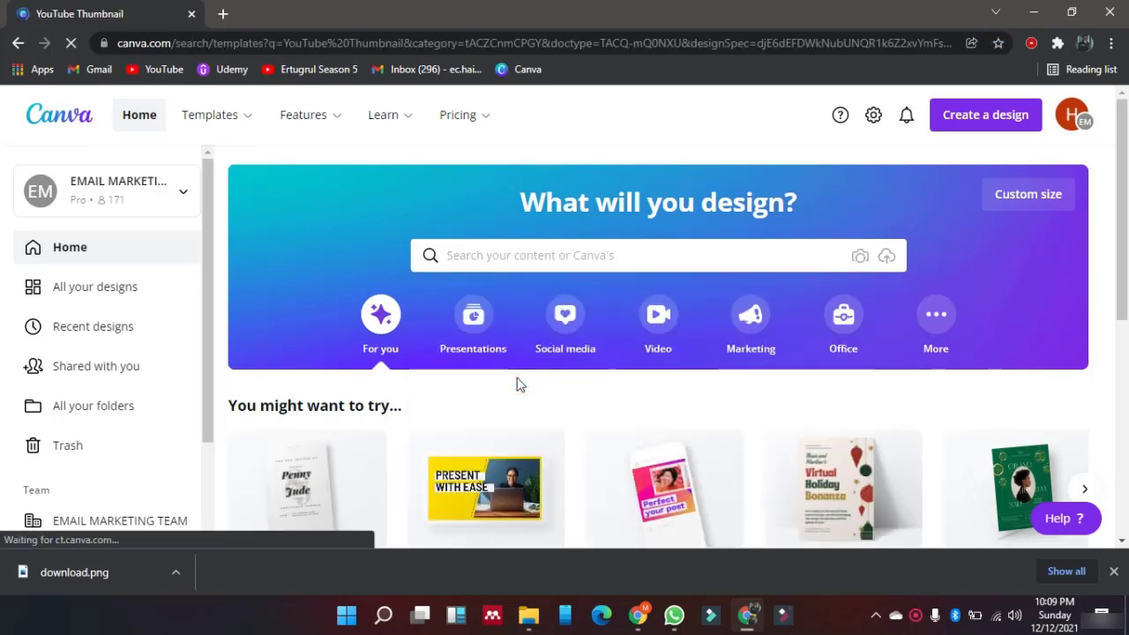
Step: Browse the YouTube thumbnail templates, create a design from "7 Christmas Gift Ideas For Her", and close the search results page
scroll(517, 377, "down", 1)
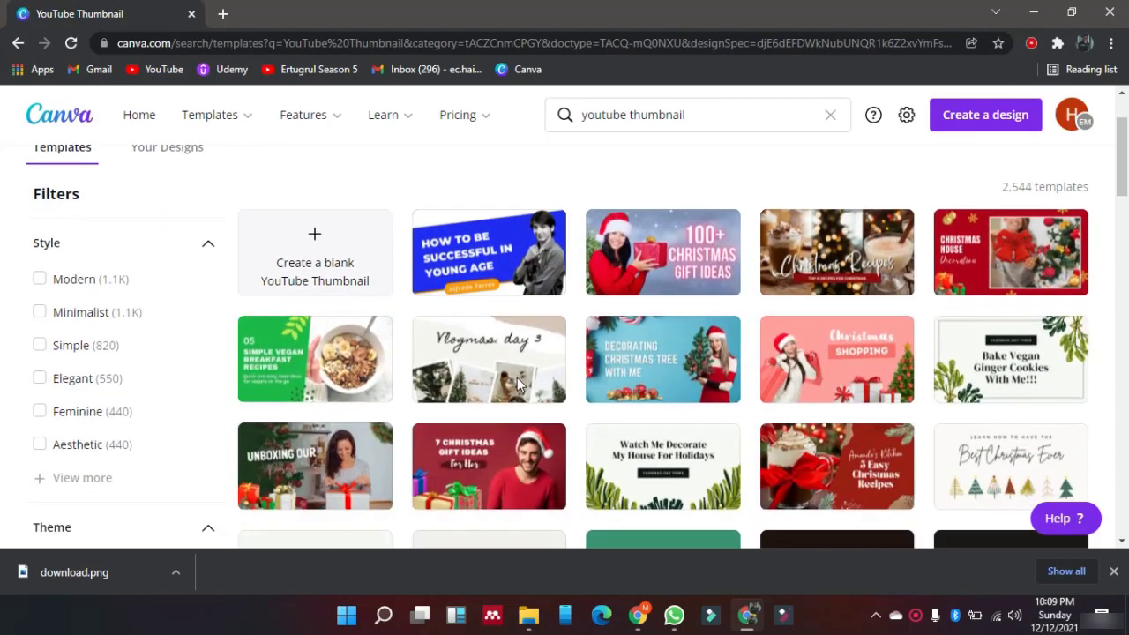
scroll(517, 377, "down", 1)
scroll(516, 378, "down", 2)
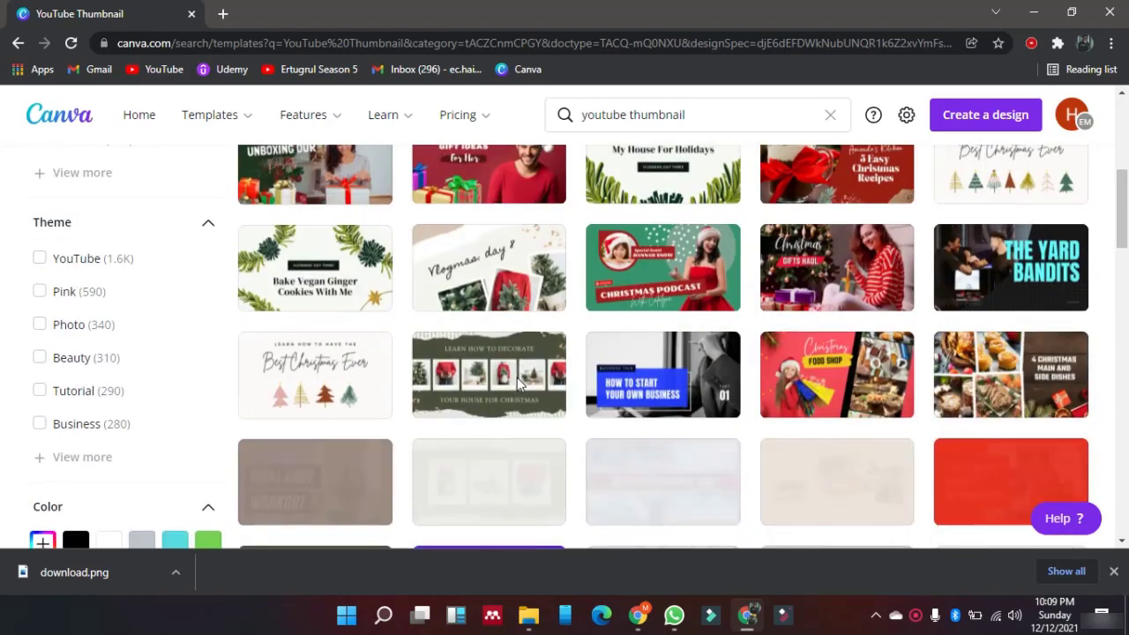
scroll(517, 378, "up", 1)
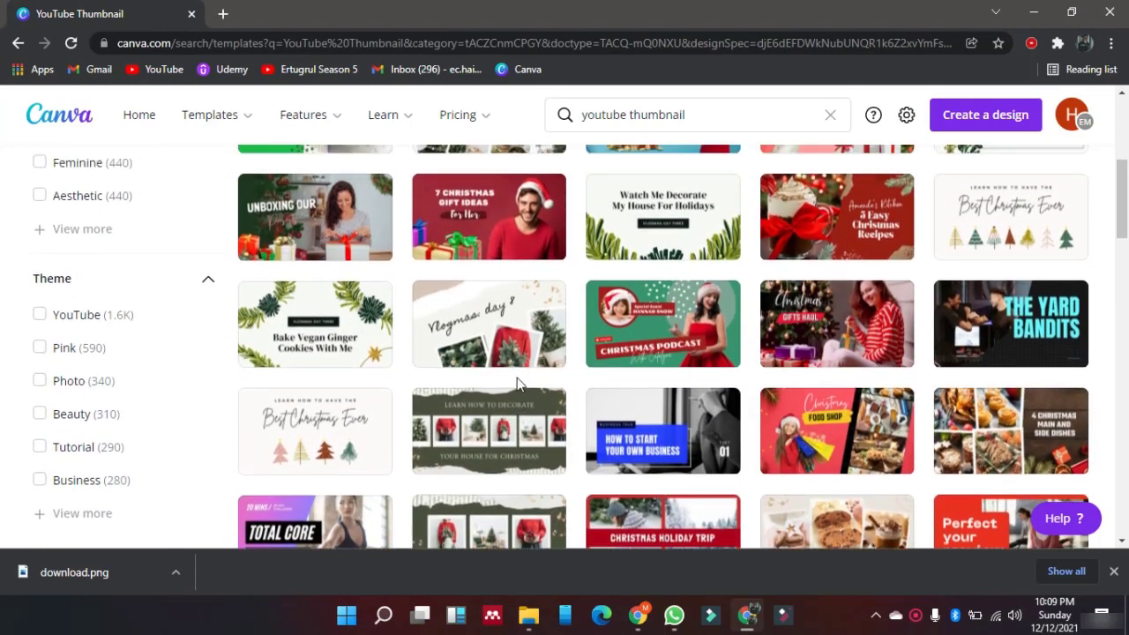
scroll(518, 384, "up", 2)
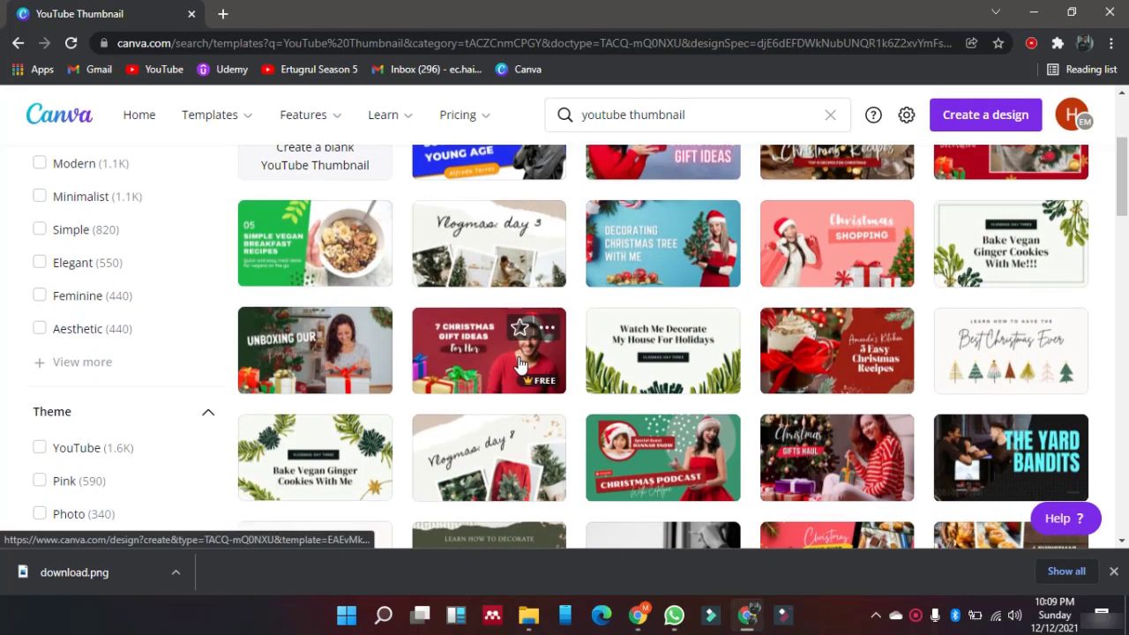
left_click(518, 364)
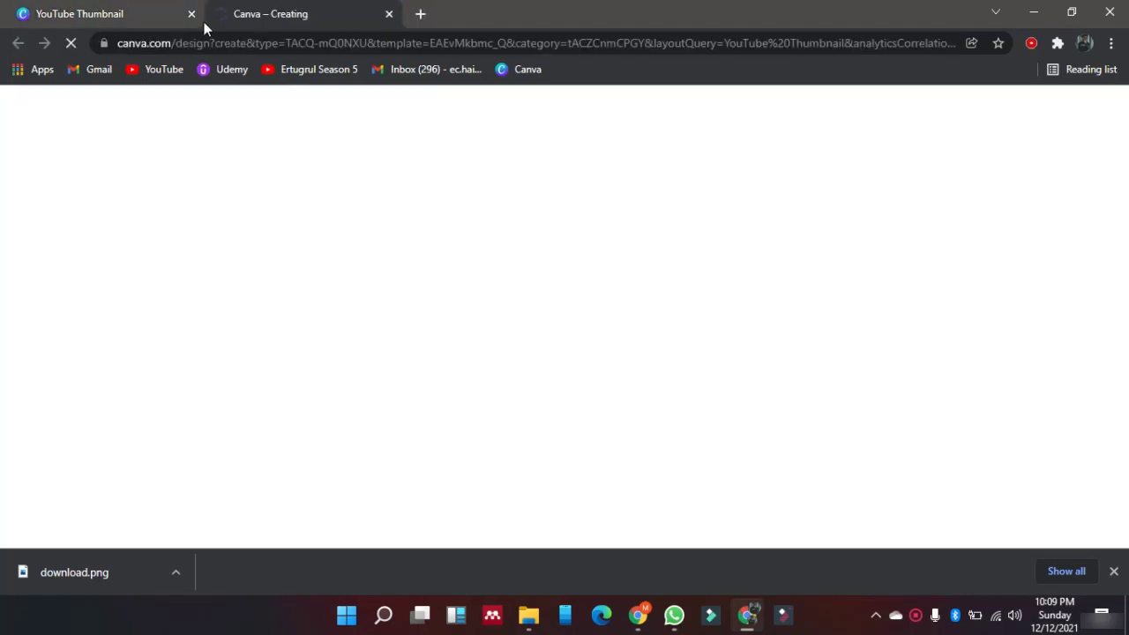
left_click(189, 16)
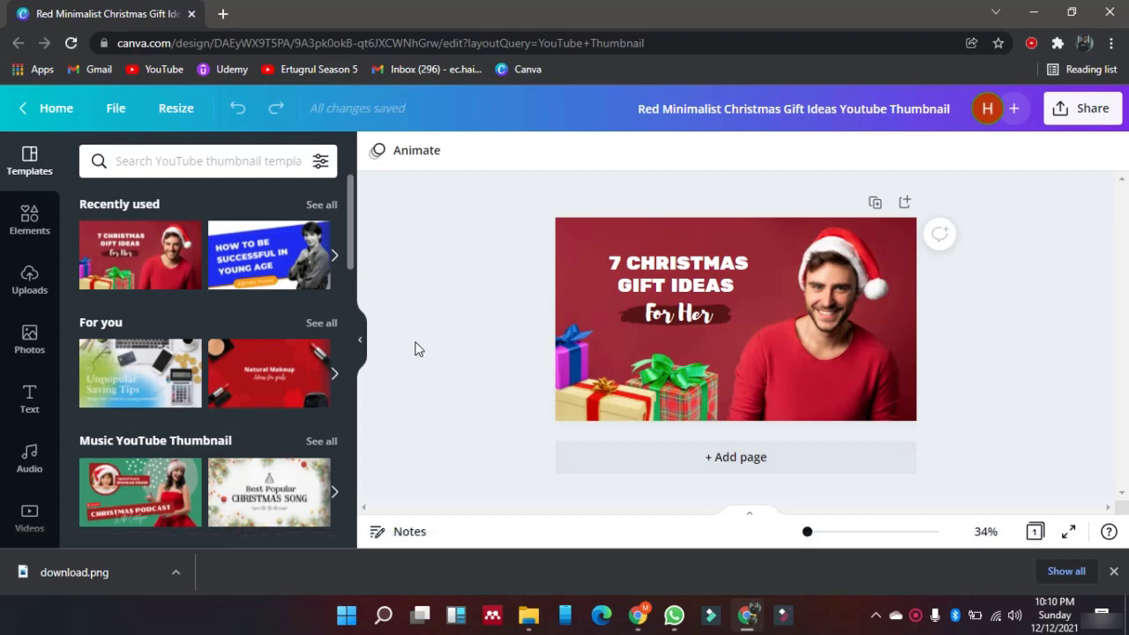
Step: Show the uploaded media and try the self-recording option, dismissing the camera and microphone access requests
left_click(44, 296)
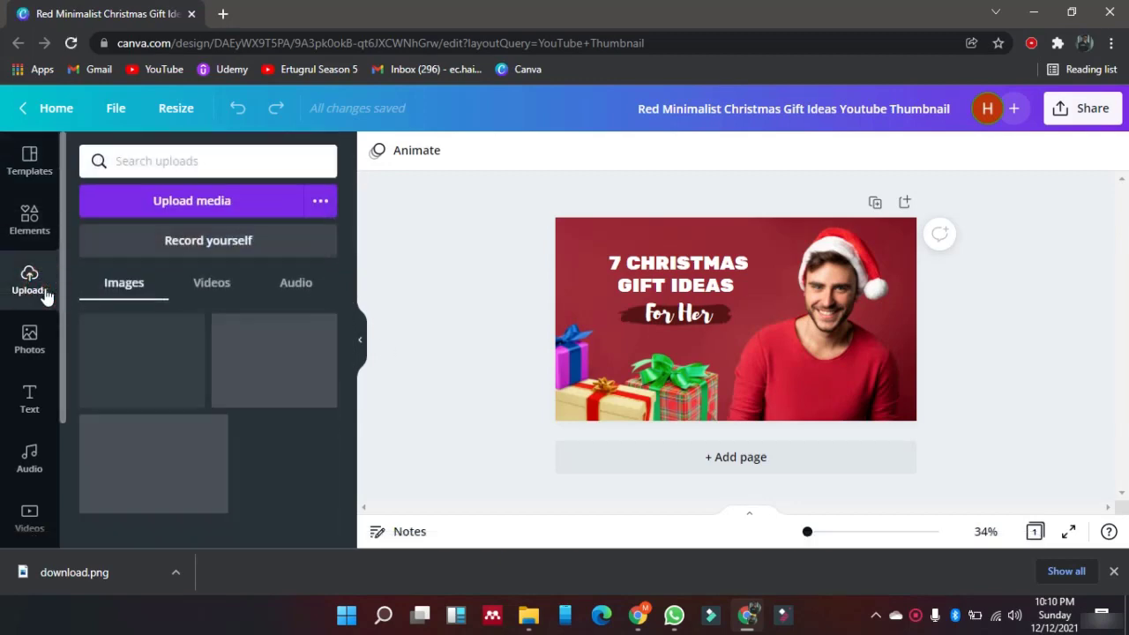
left_click(184, 242)
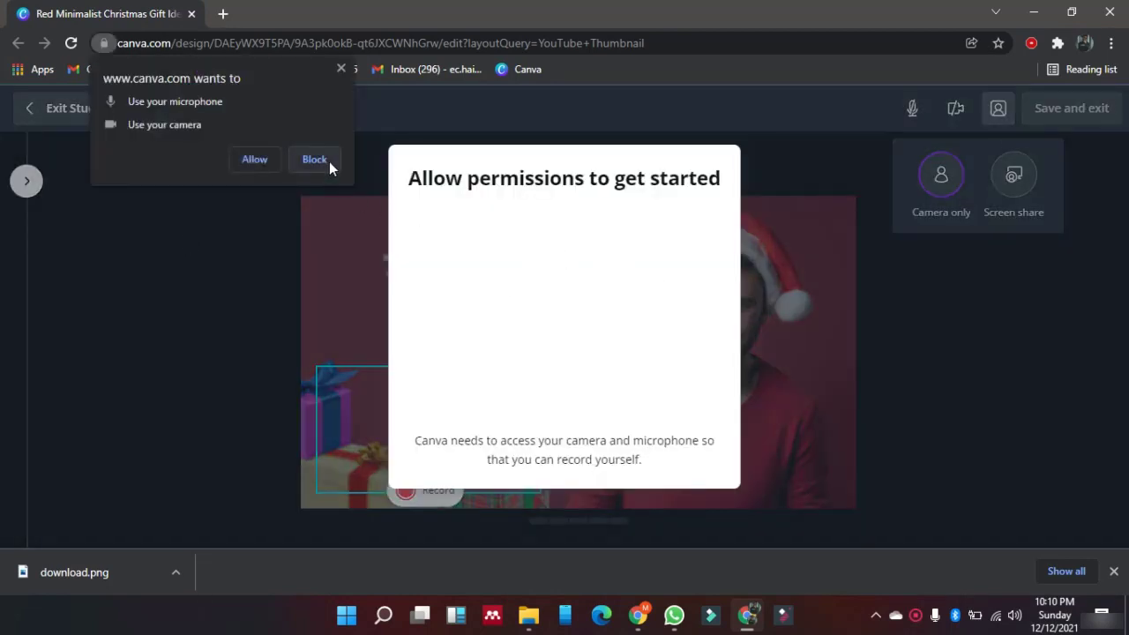
left_click(341, 69)
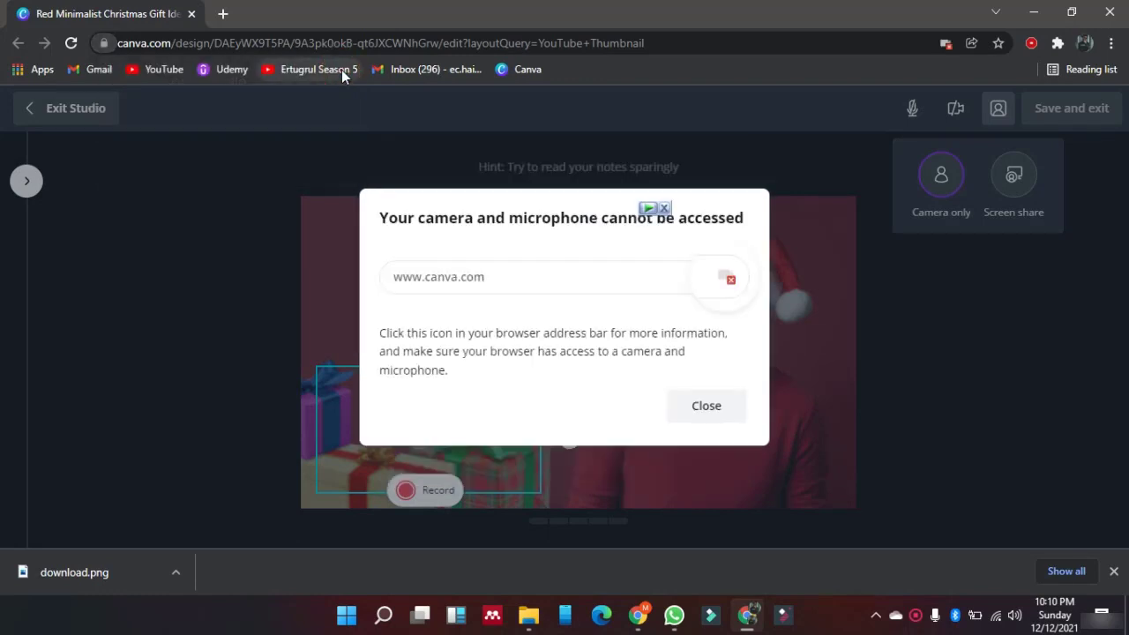
left_click(709, 416)
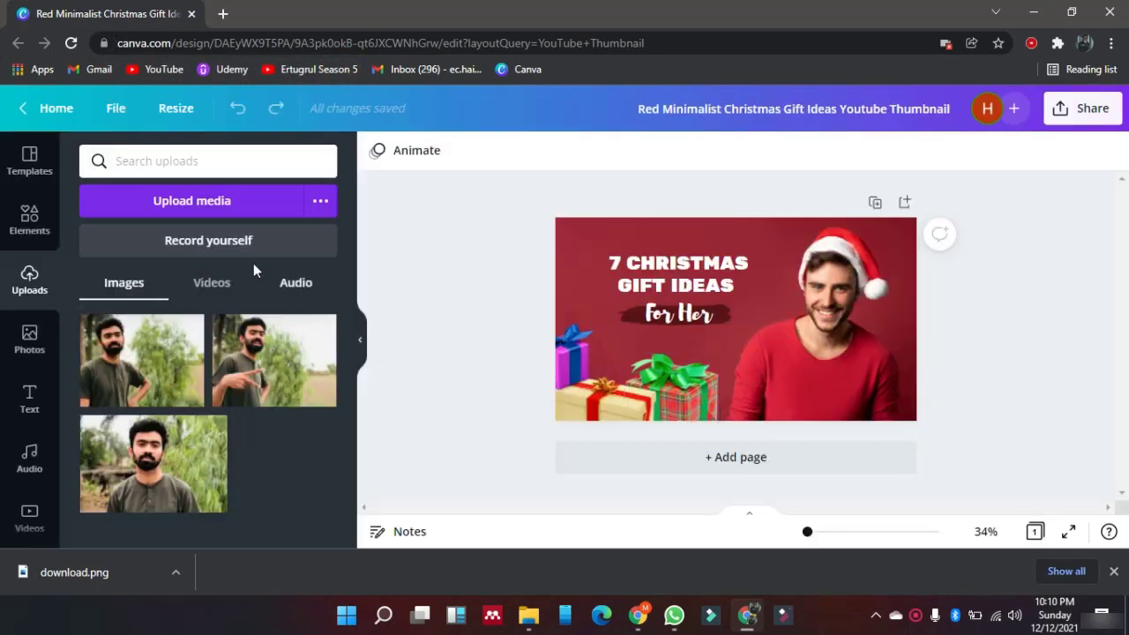
Step: Upload the photo IMG-20191212-WA0042 from the pictures folder to the media library
left_click(234, 204)
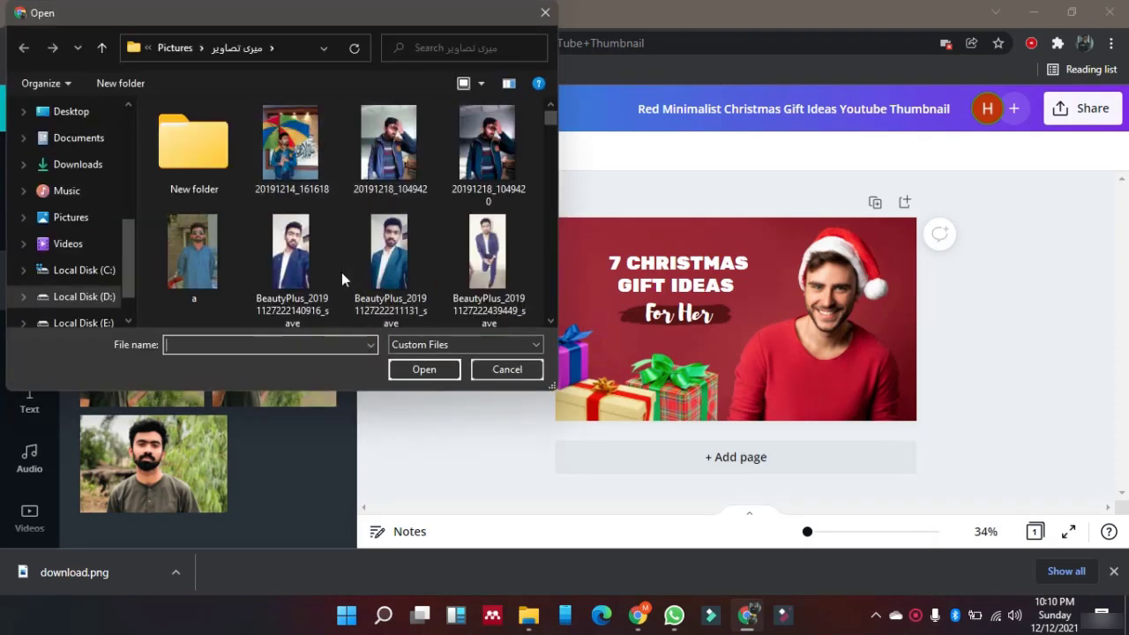
left_click(547, 124)
left_click_drag(547, 124, 567, 170)
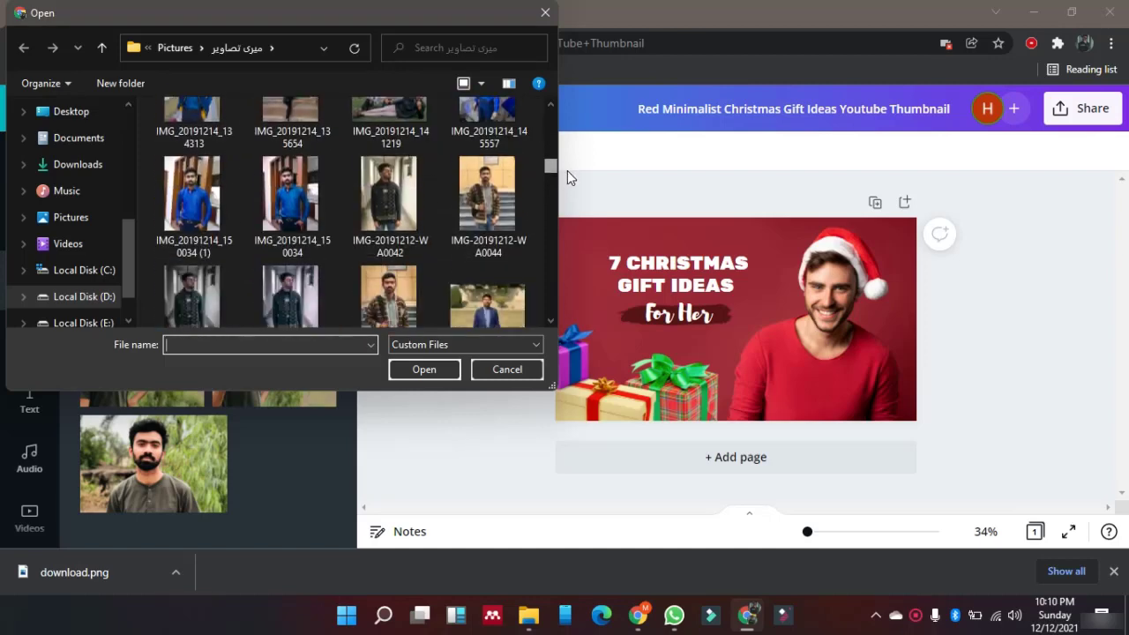
double_click(400, 238)
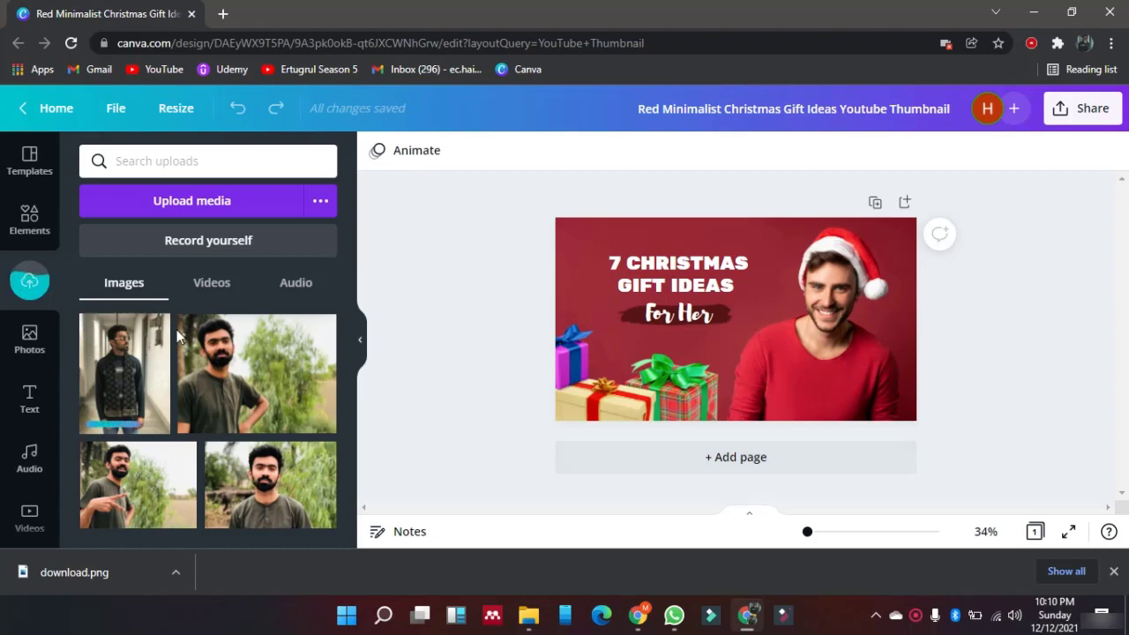
Step: Look over the uploaded videos and audio, and return to the uploaded images
left_click(205, 287)
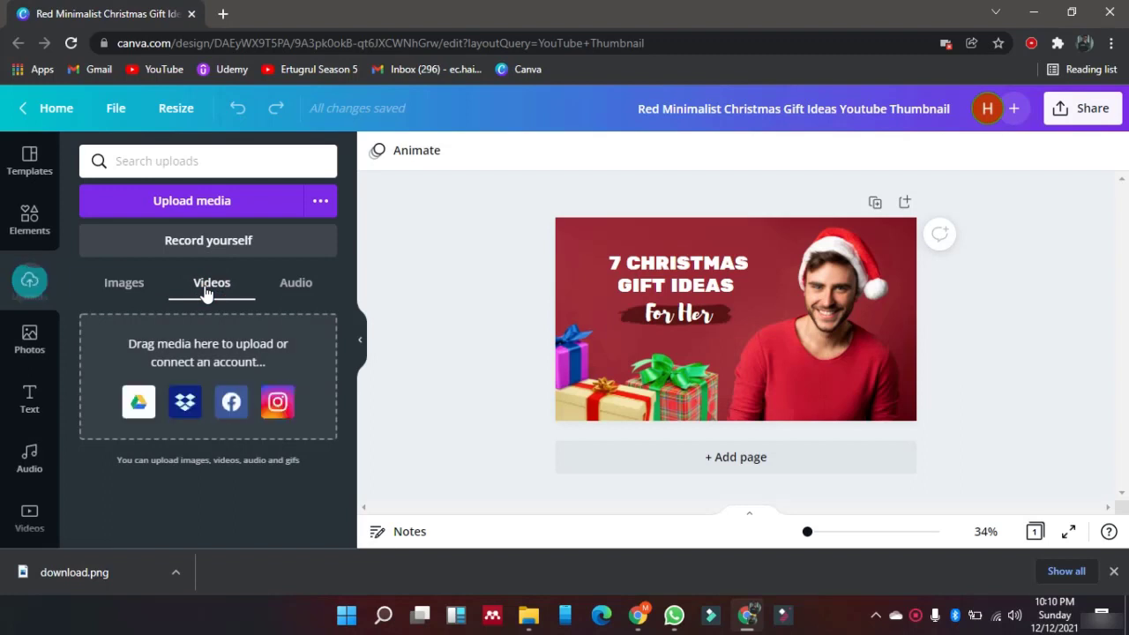
left_click(292, 264)
left_click(305, 298)
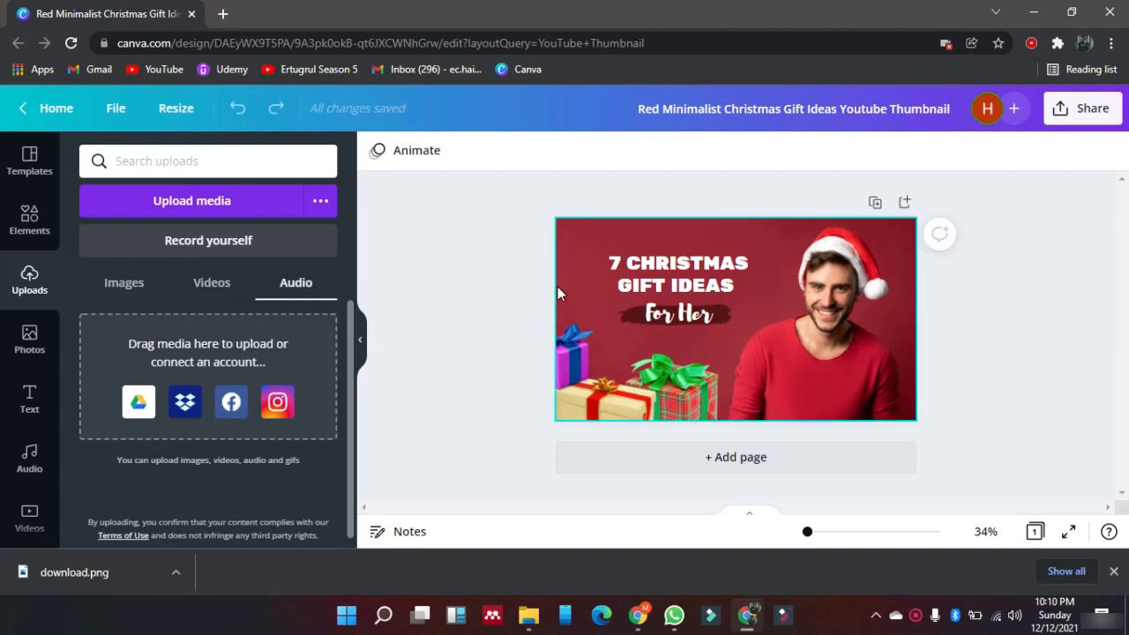
left_click(211, 284)
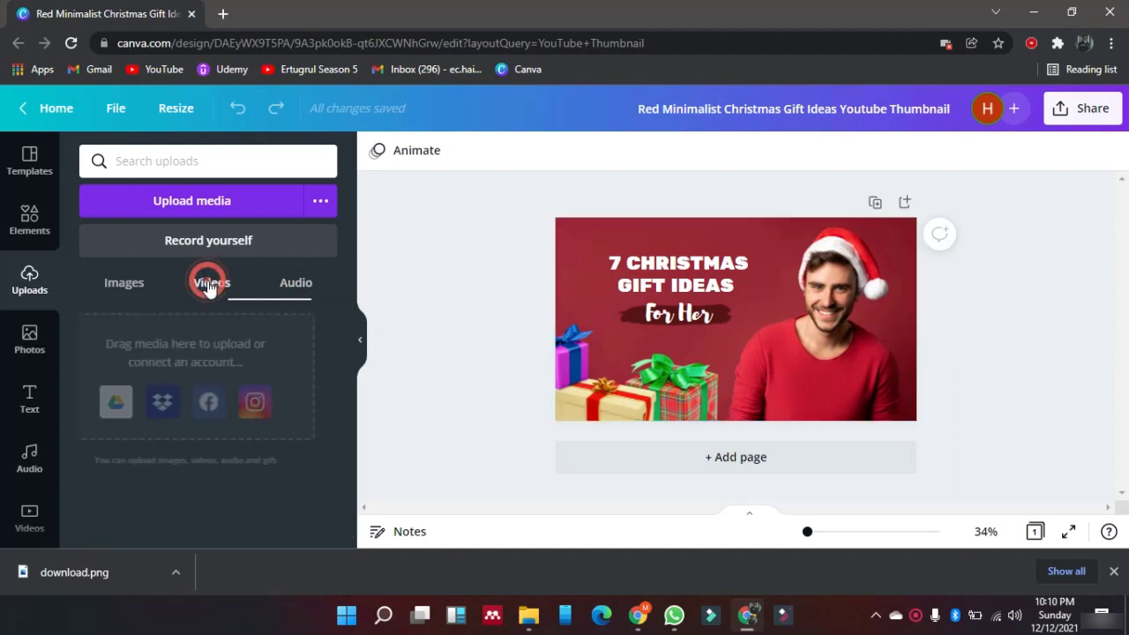
left_click(144, 284)
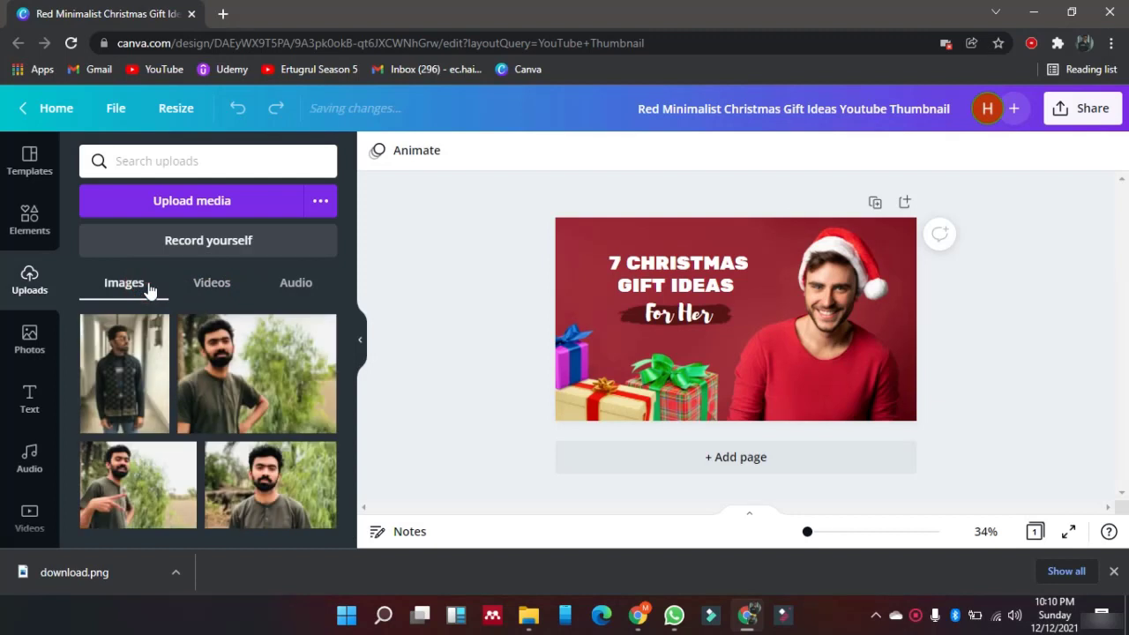
Step: Add the newly uploaded corridor photo to the thumbnail, move it over the heading, and bring it forward in front of the text
left_click(137, 391)
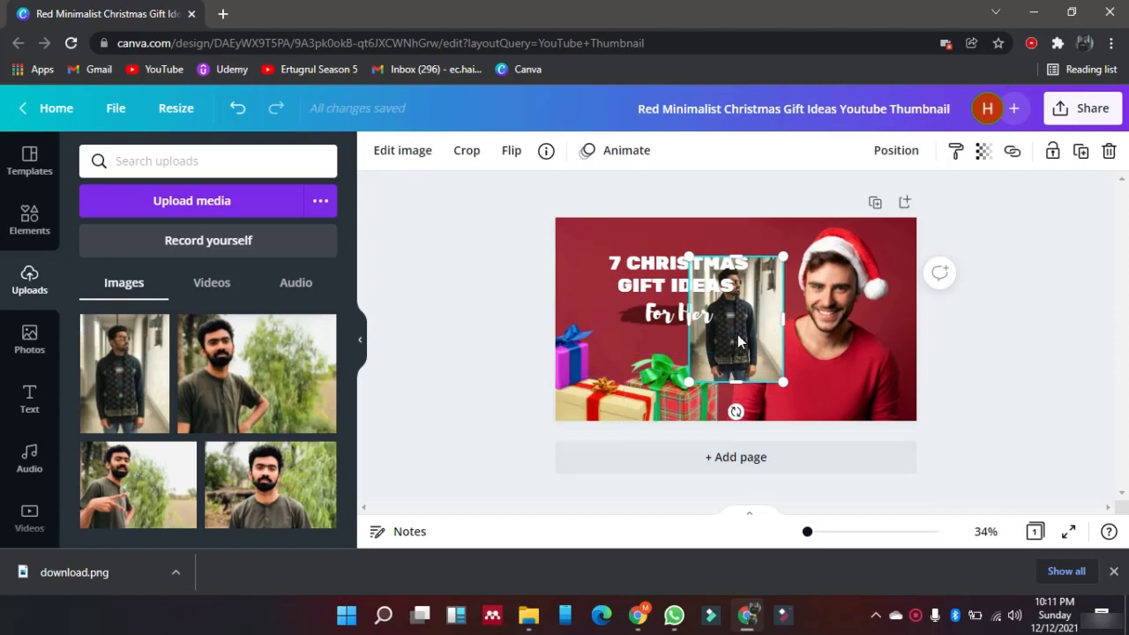
left_click_drag(739, 342, 674, 311)
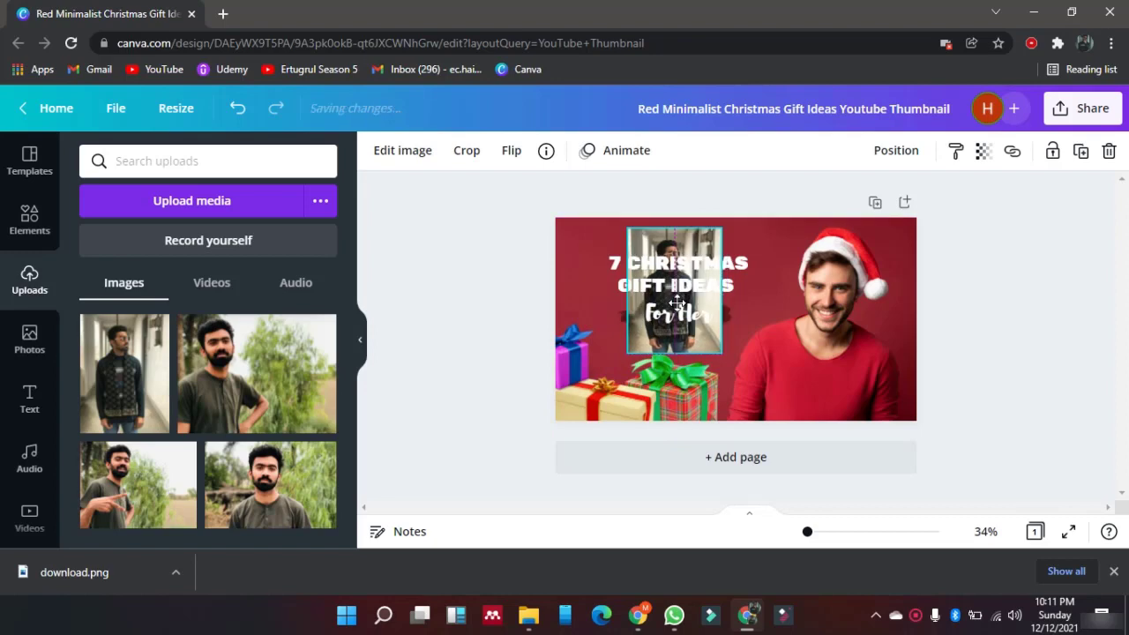
left_click(909, 156)
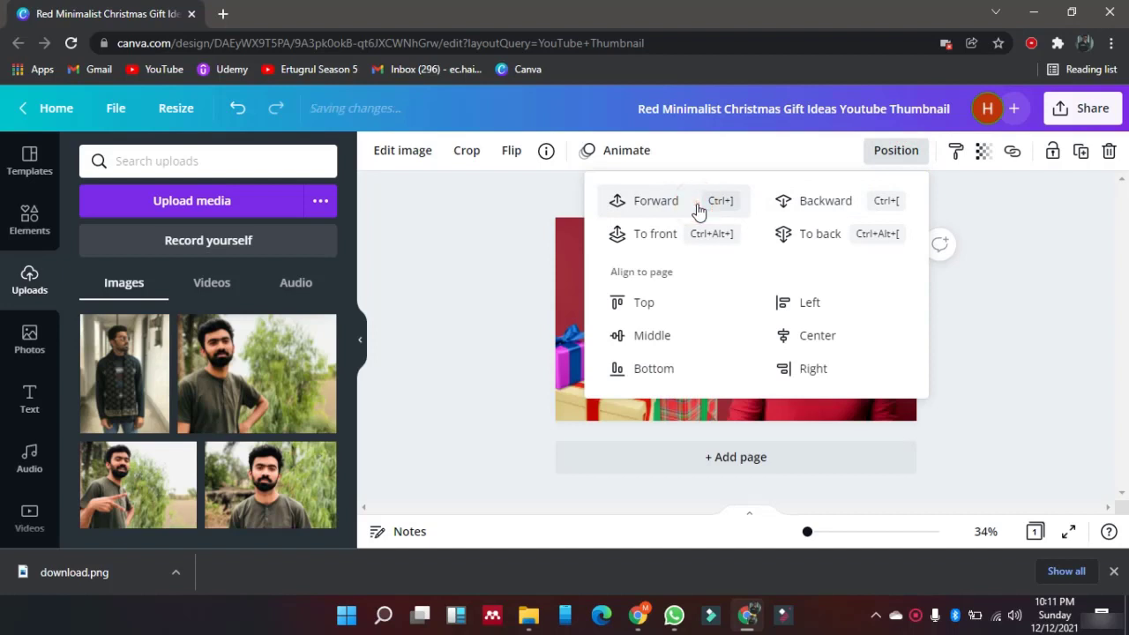
left_click(524, 261)
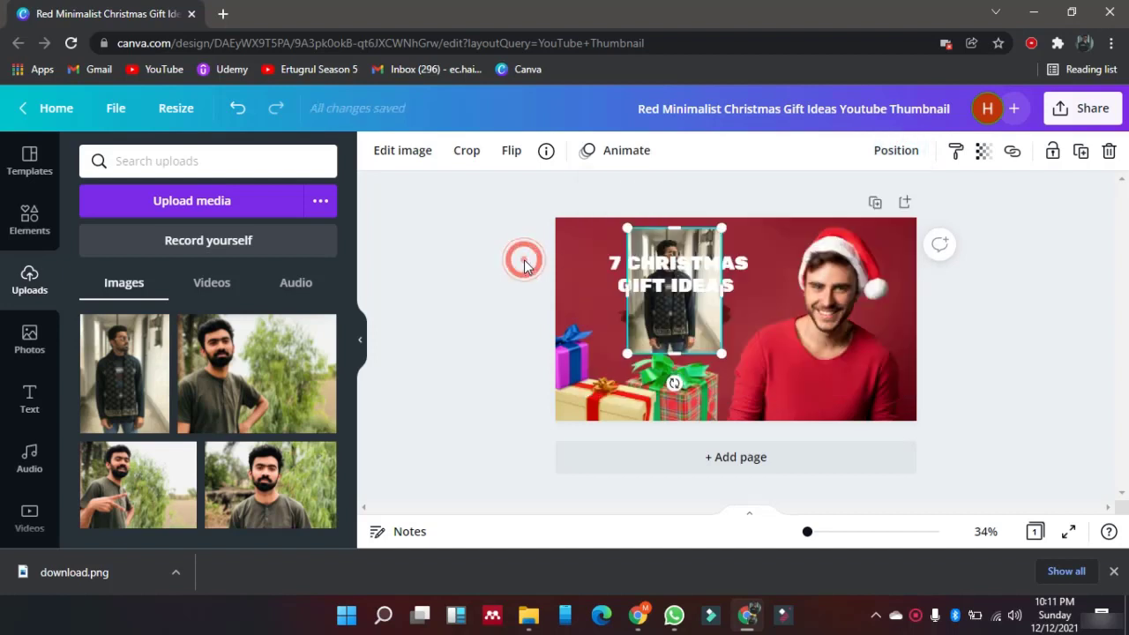
left_click(913, 156)
left_click(718, 207)
left_click(495, 288)
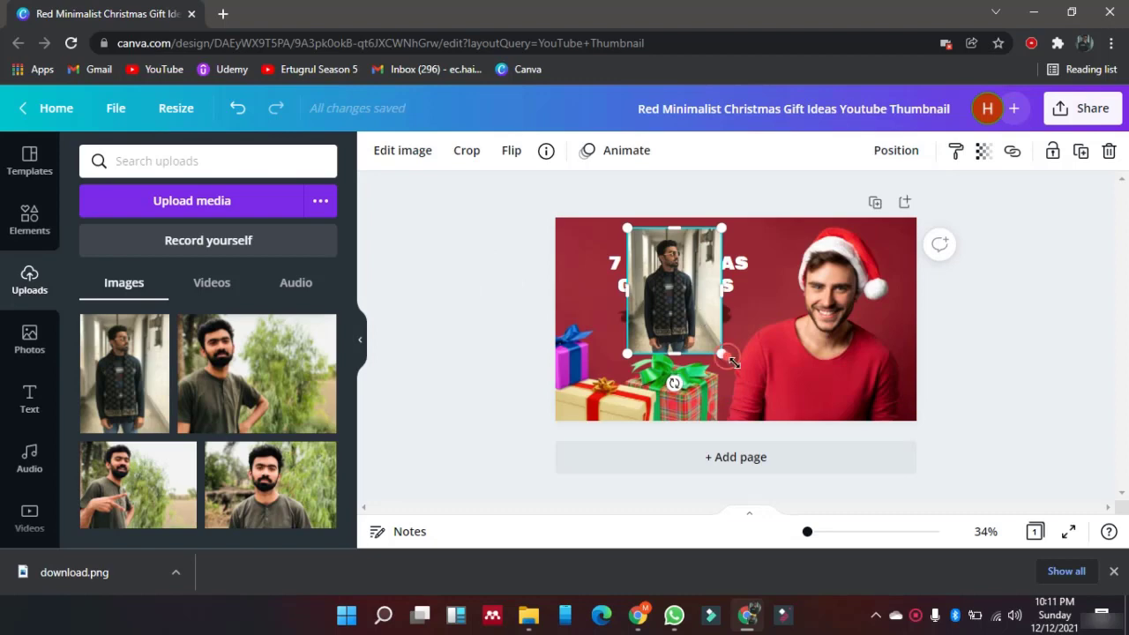
Step: Enlarge the corridor photo, move it to the thumbnail's left edge, and delete the template's background photo of the man in the Santa hat
left_click_drag(723, 353, 801, 435)
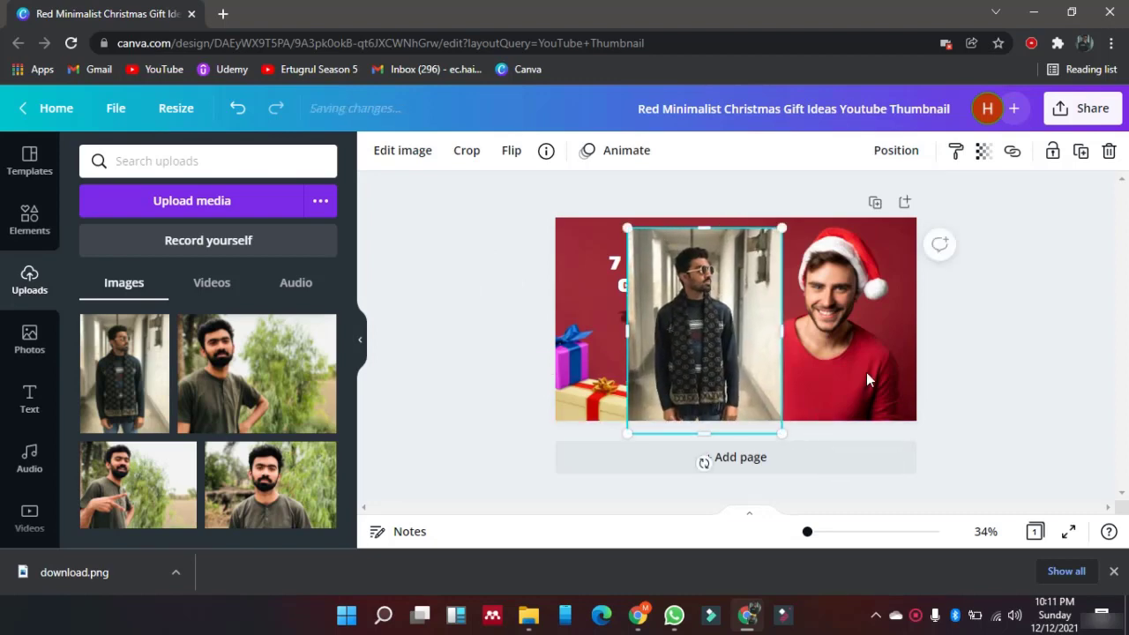
left_click(841, 327)
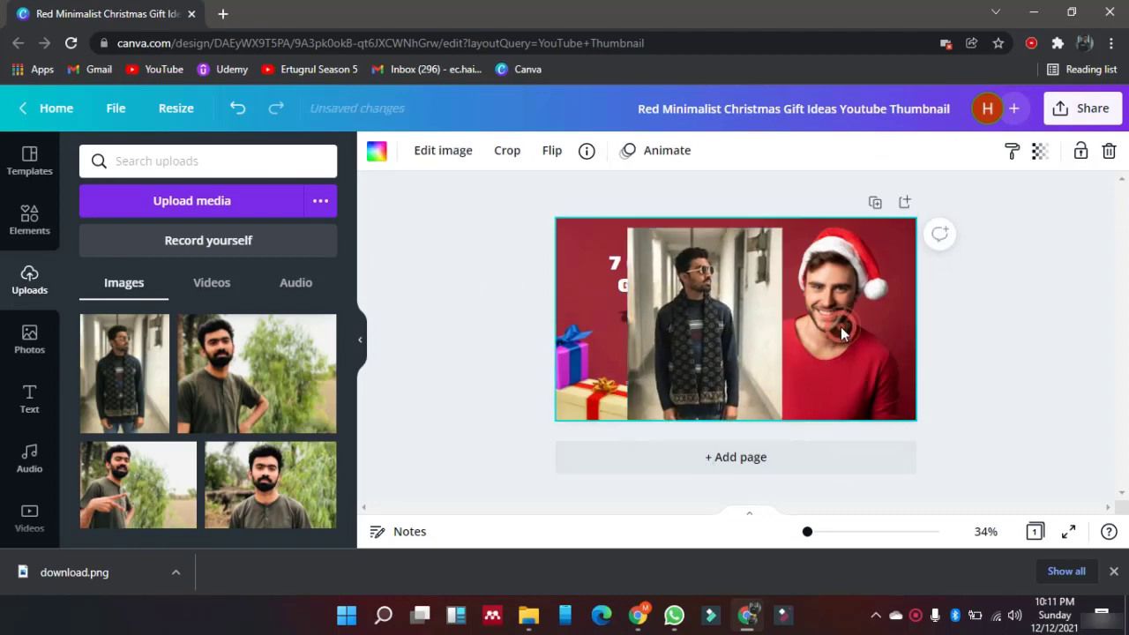
left_click(700, 338)
left_click_drag(699, 338, 561, 349)
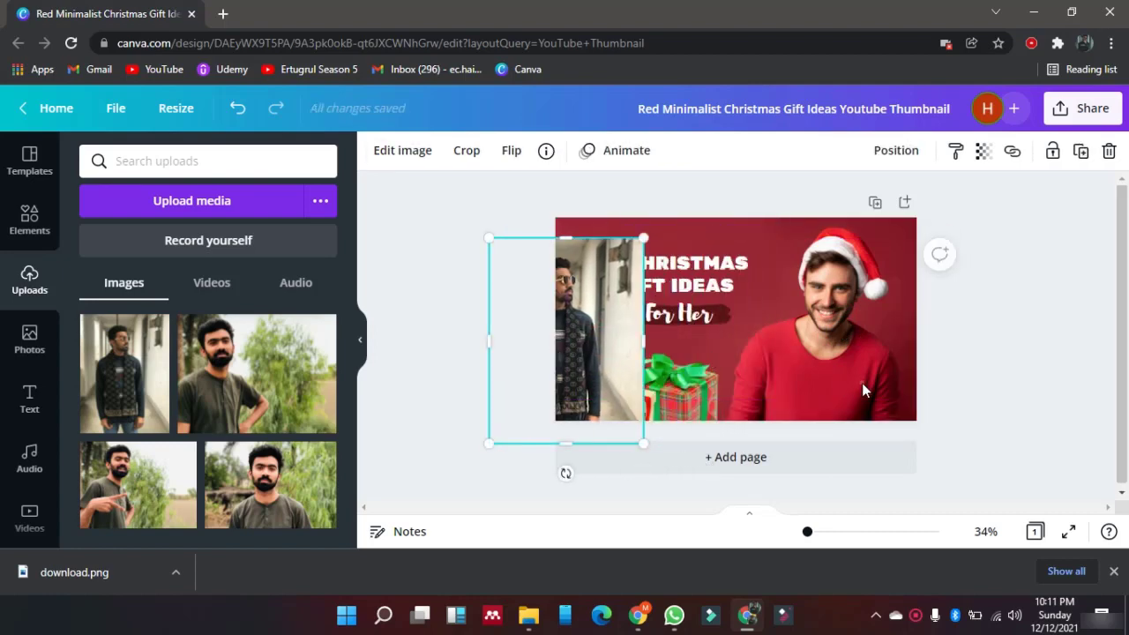
double_click(861, 384)
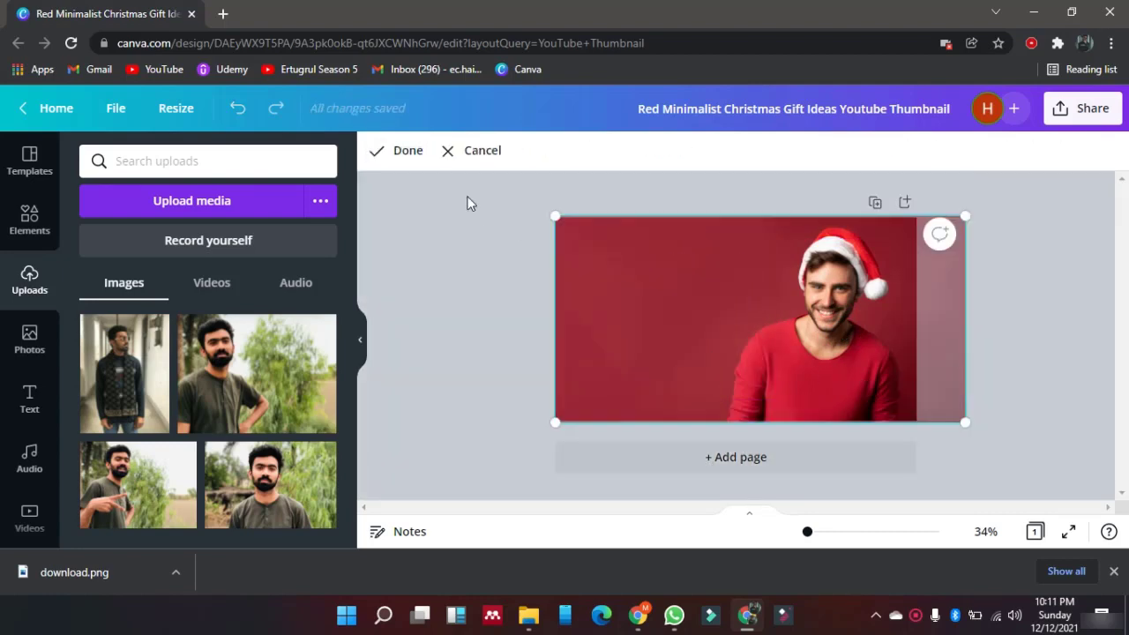
key("Delete")
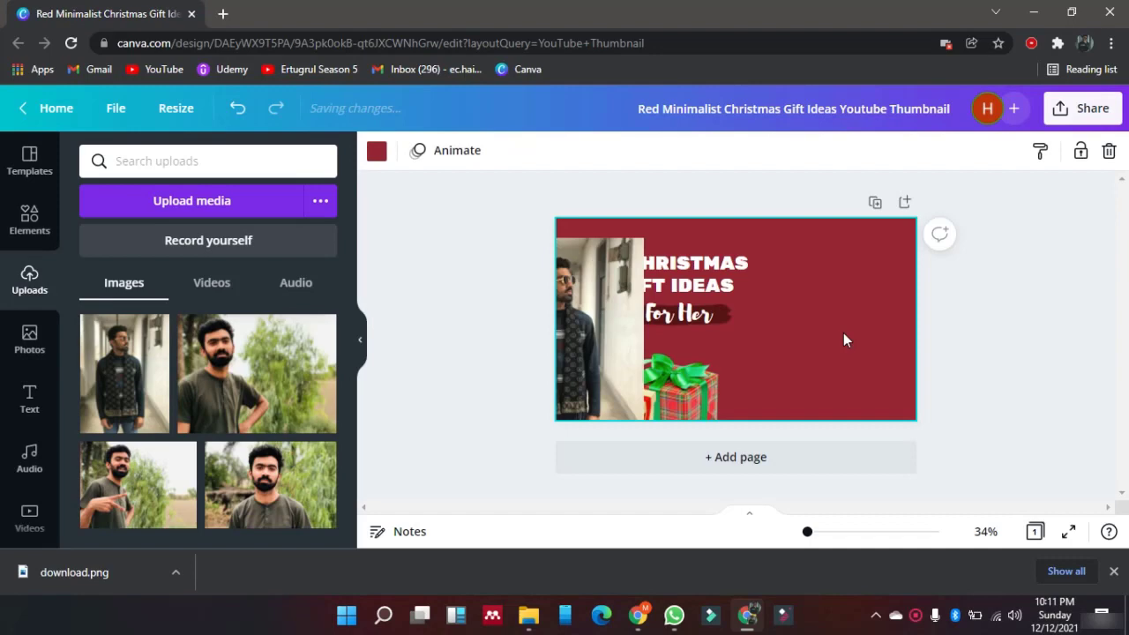
Step: Move the corridor photo to the right half of the thumbnail and enlarge it so the man fills the height
left_click_drag(609, 321, 855, 330)
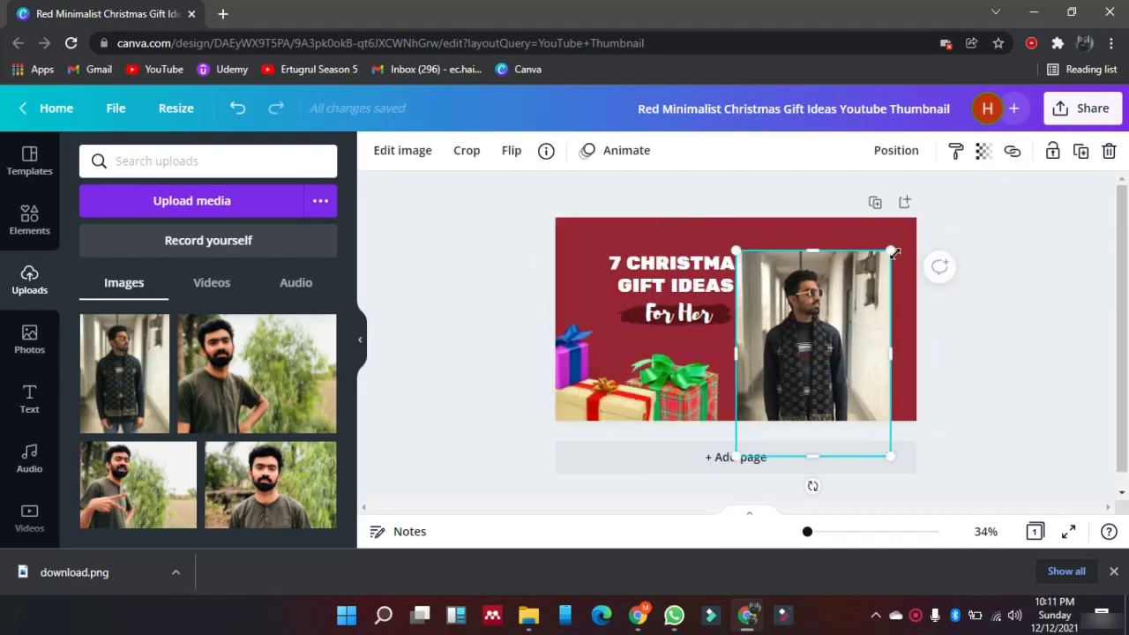
left_click_drag(890, 252, 959, 173)
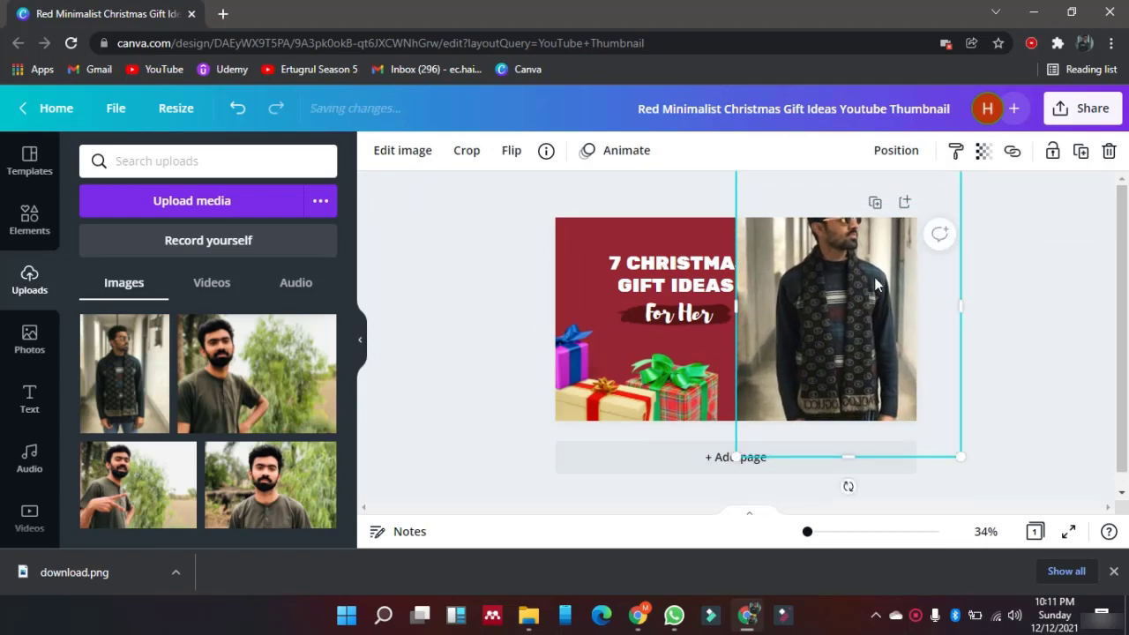
left_click_drag(874, 291, 858, 320)
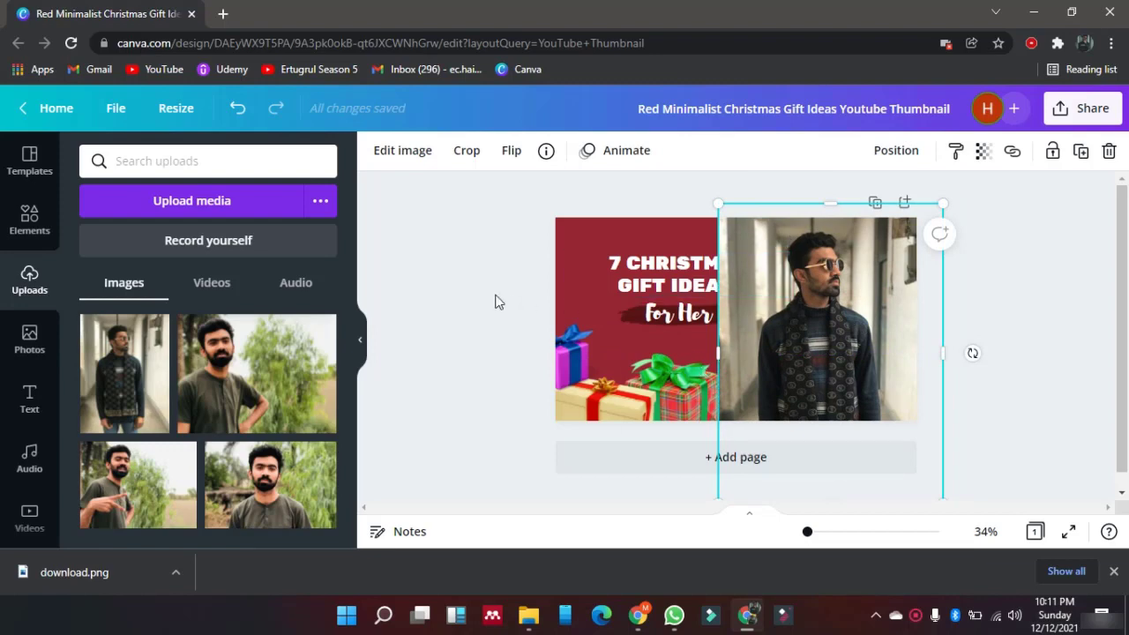
Step: Remove the corridor photo's background, trim its frame closer to the man on both sides and the top, and apply the result
left_click(408, 152)
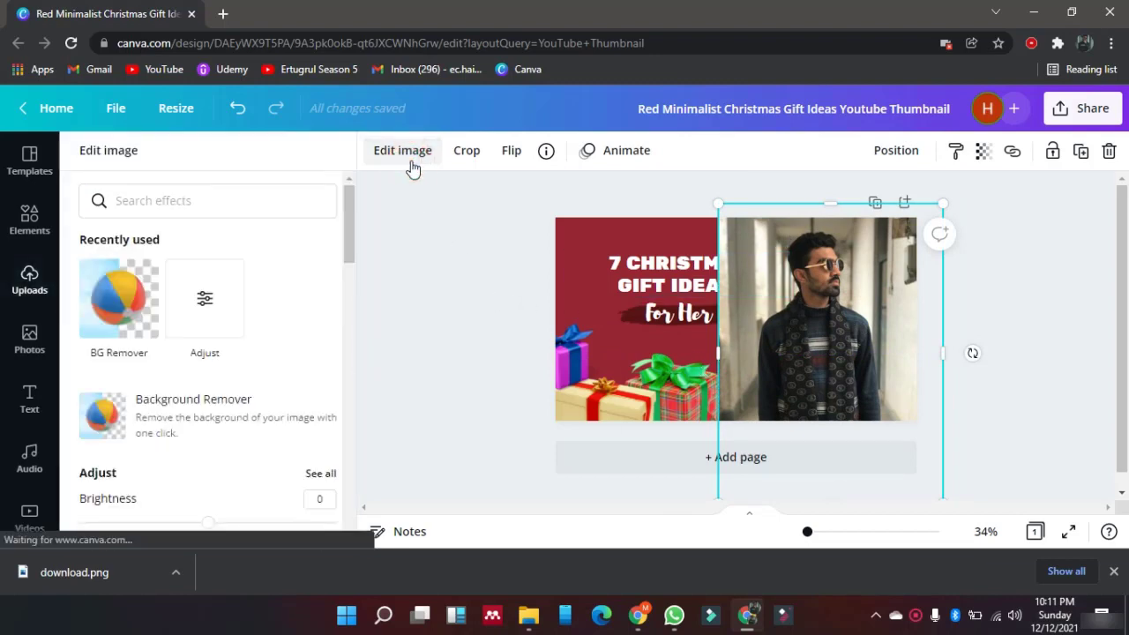
left_click(227, 409)
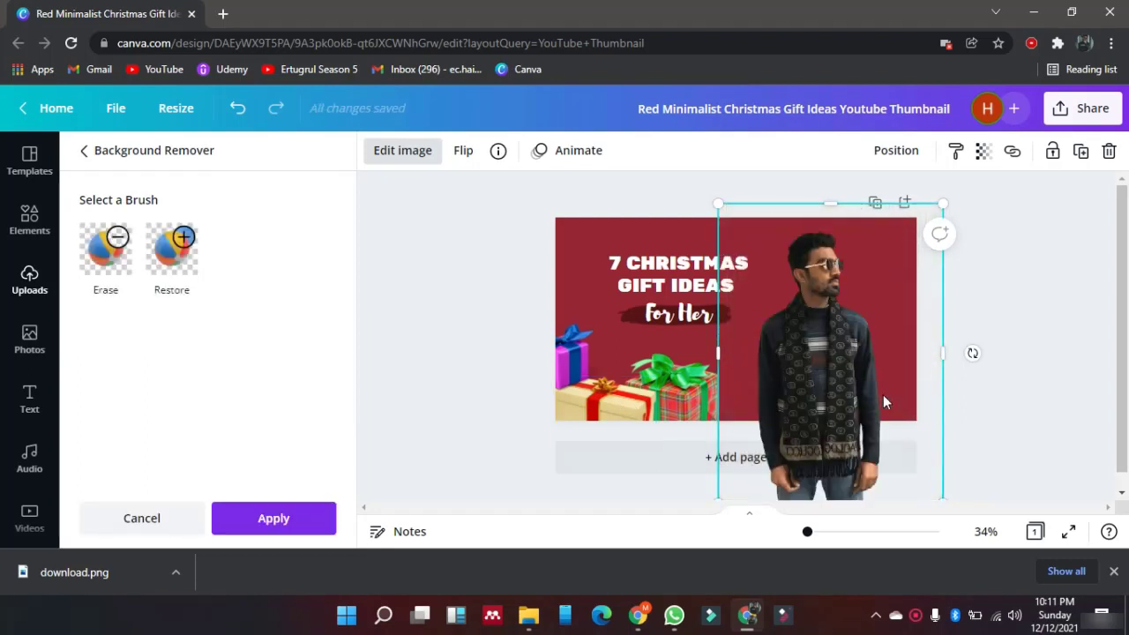
left_click_drag(942, 357, 892, 373)
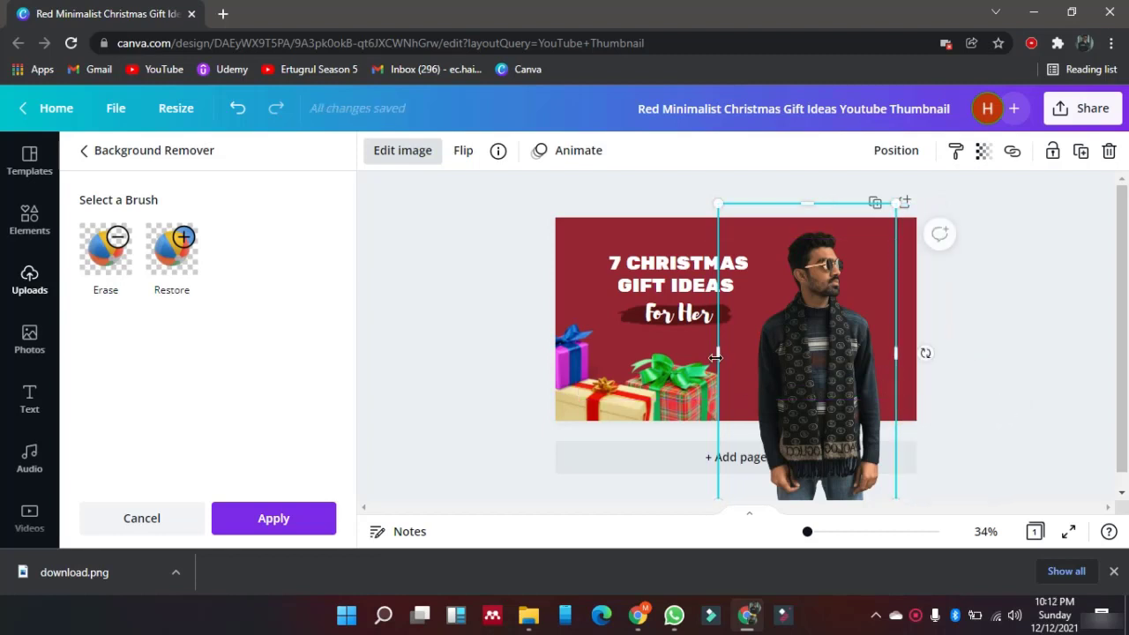
left_click_drag(716, 355, 749, 357)
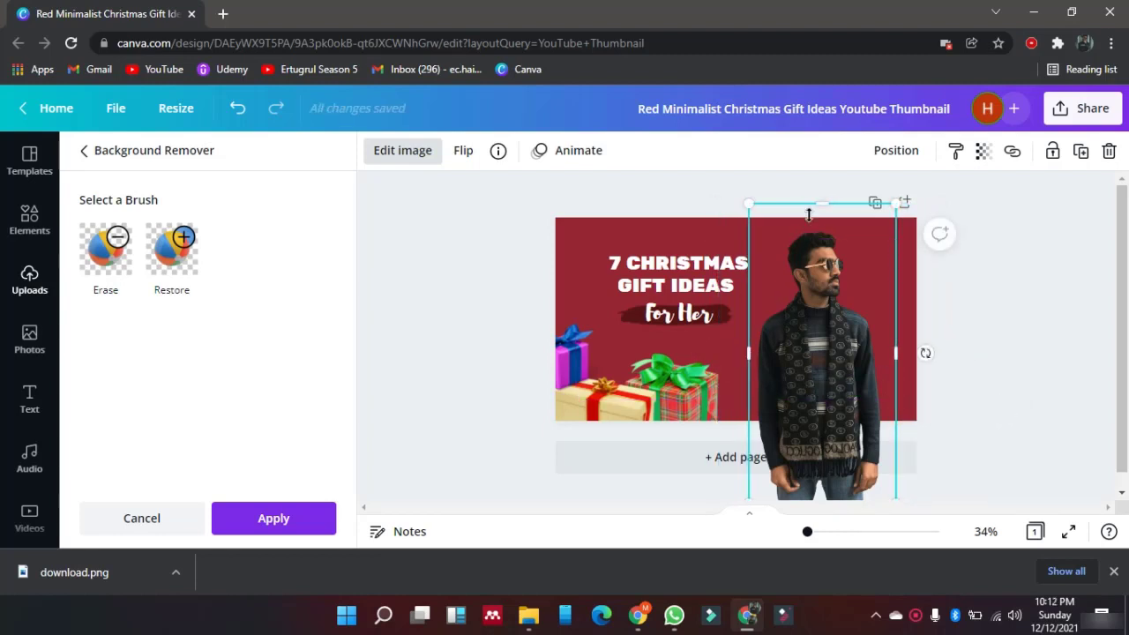
left_click_drag(819, 207, 821, 220)
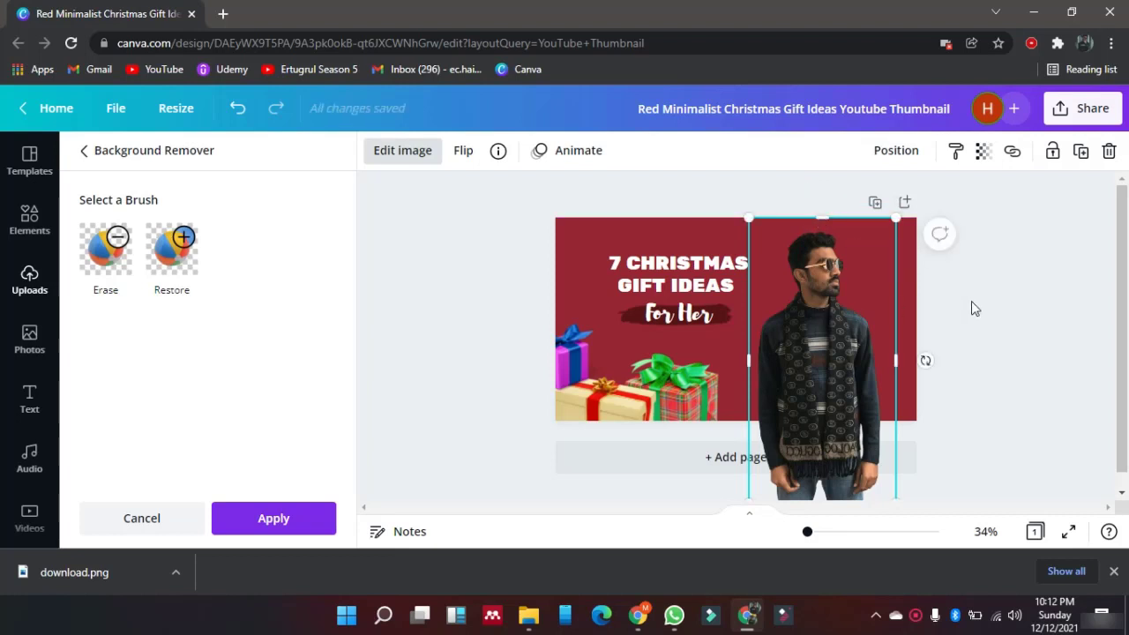
left_click(273, 518)
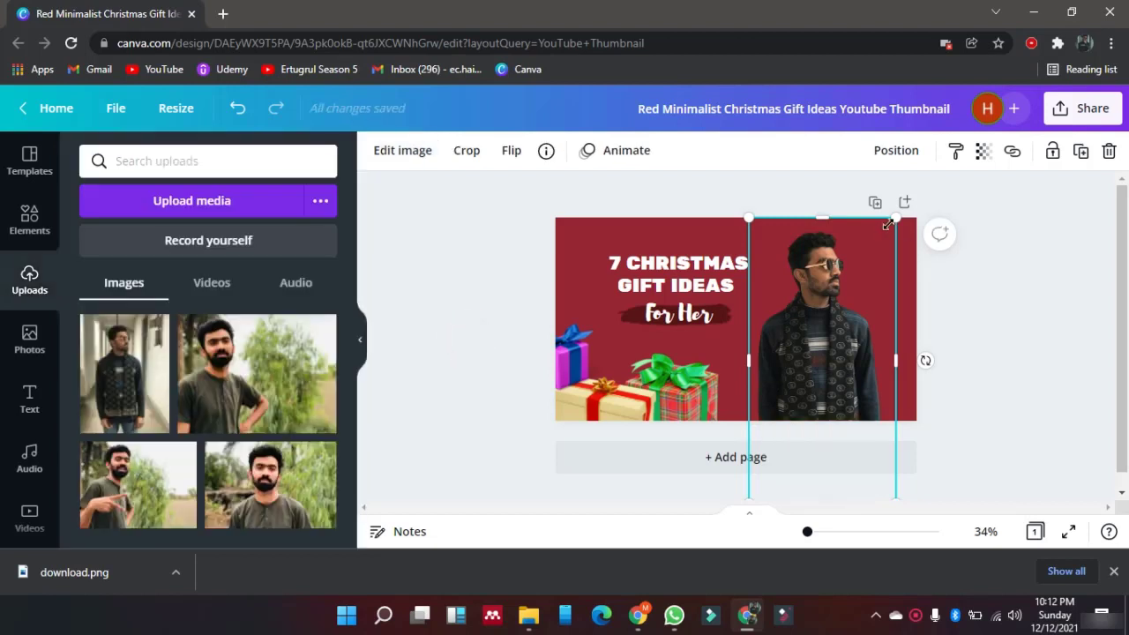
Step: Enlarge the cut-out man slightly and reposition him so his head and torso fill the thumbnail's right side
left_click_drag(895, 221, 955, 184)
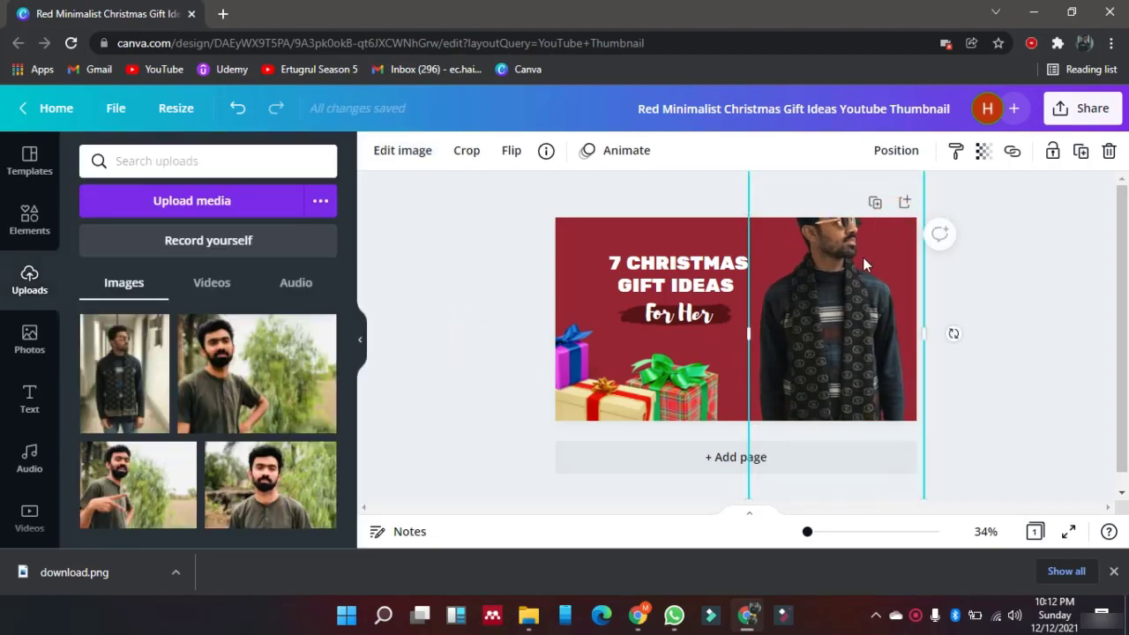
left_click_drag(863, 257, 860, 290)
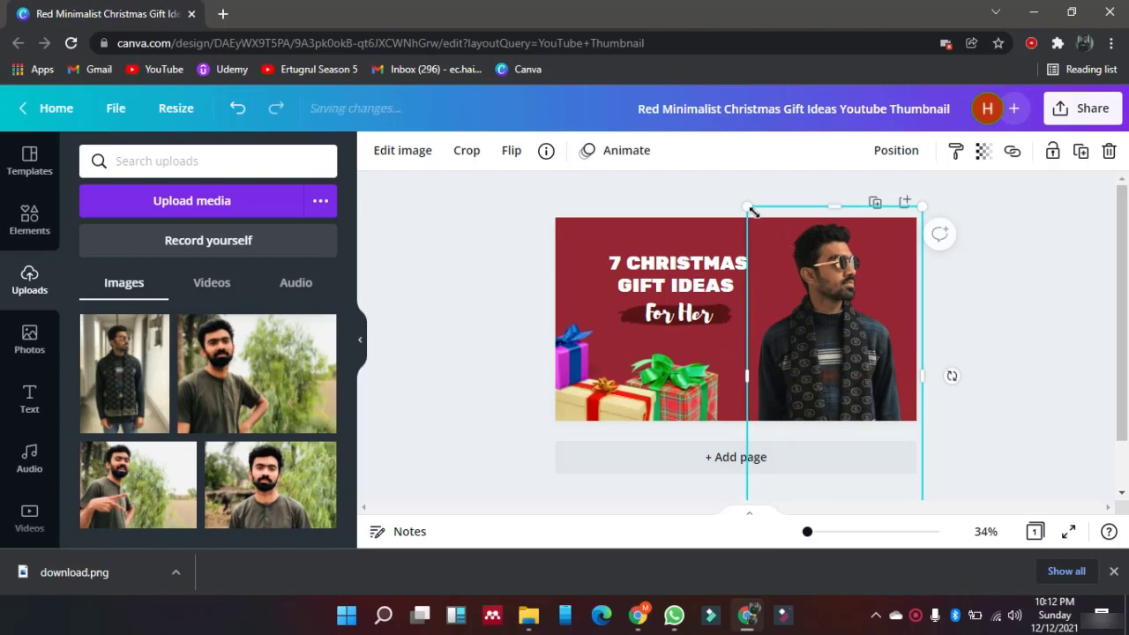
left_click_drag(746, 206, 749, 211)
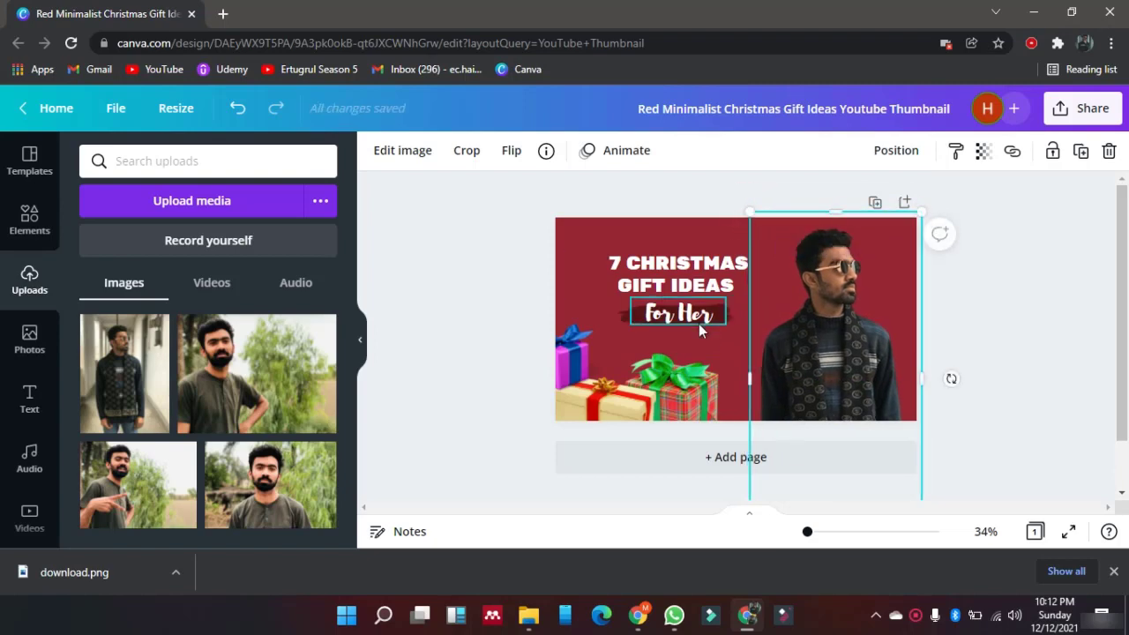
left_click(406, 332)
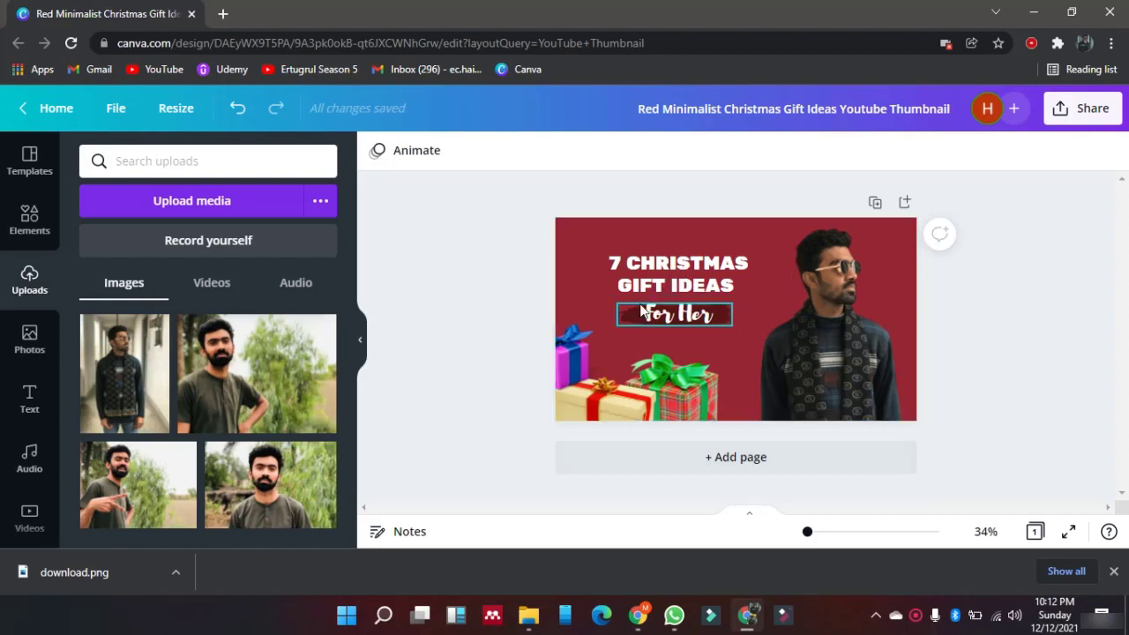
Step: Select the "7 Christmas Gift Ideas" heading and the "For Her" text with its brush stroke, and enlarge them together
left_click_drag(619, 231, 684, 319)
left_click_drag(790, 330, 821, 349)
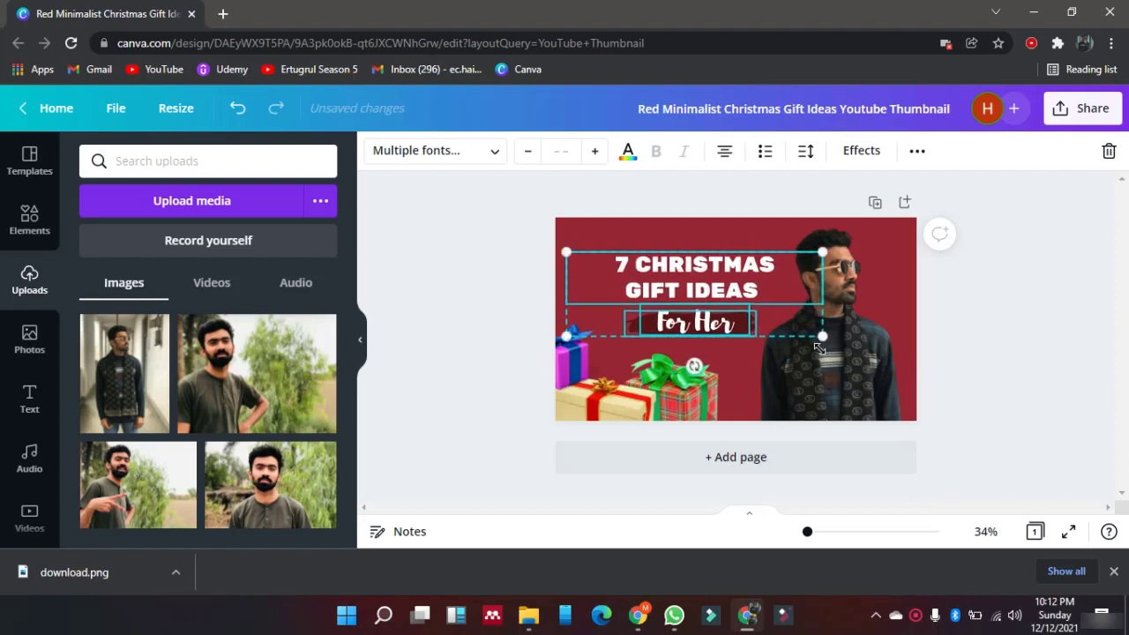
left_click(492, 316)
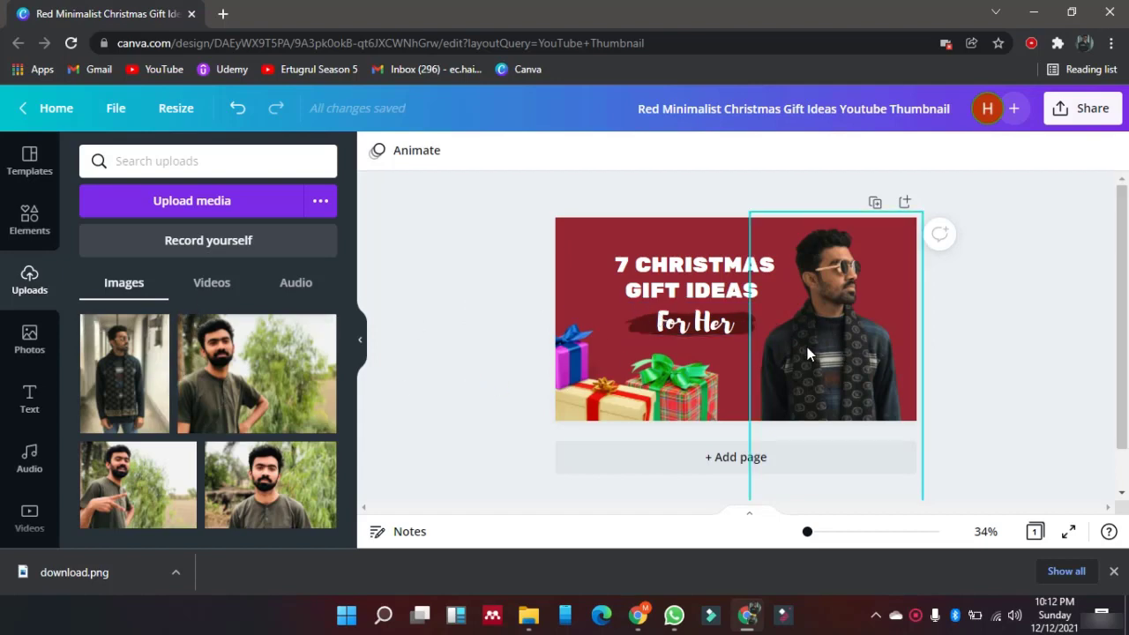
Step: Try adding the original corridor photo to the thumbnail in two different ways, deleting each extra copy
left_click(150, 382)
key("Delete")
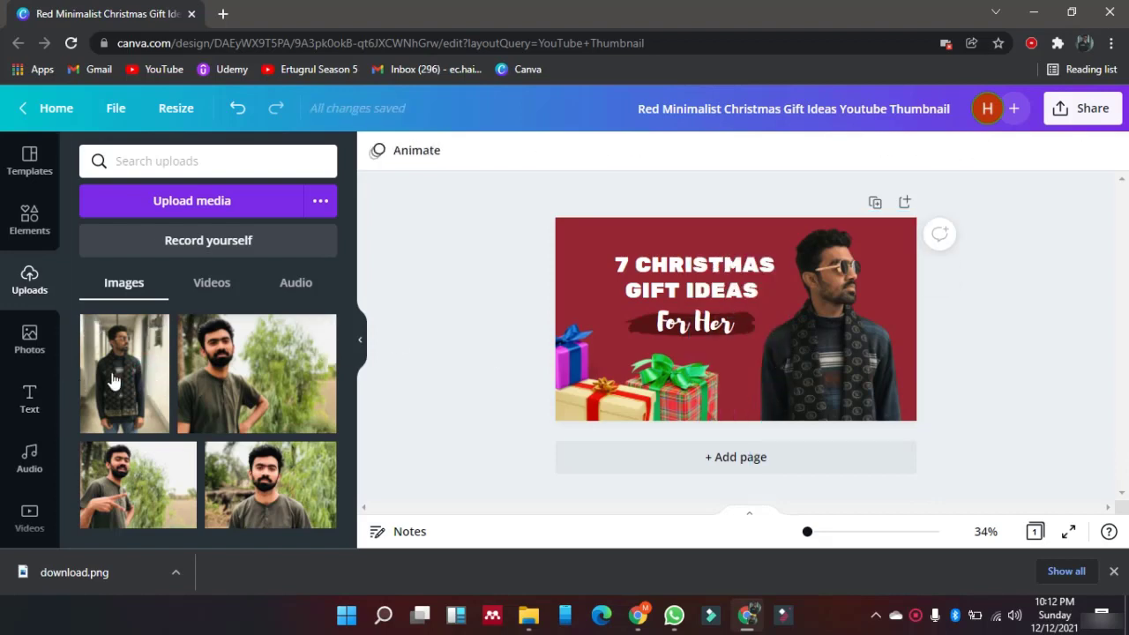
left_click_drag(114, 371, 730, 326)
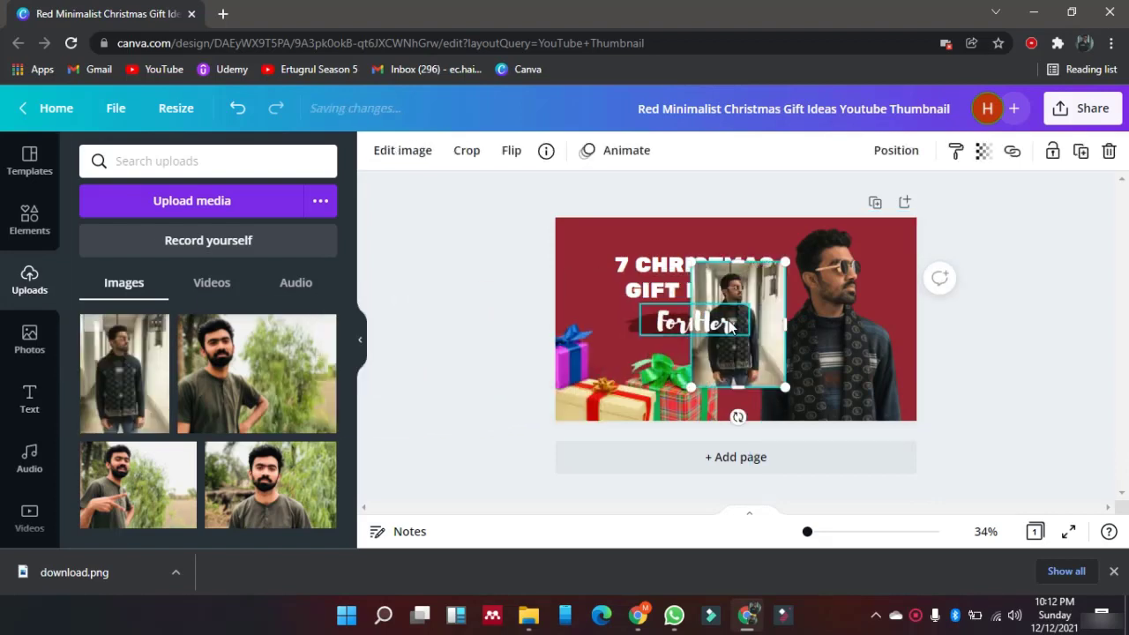
key("Delete")
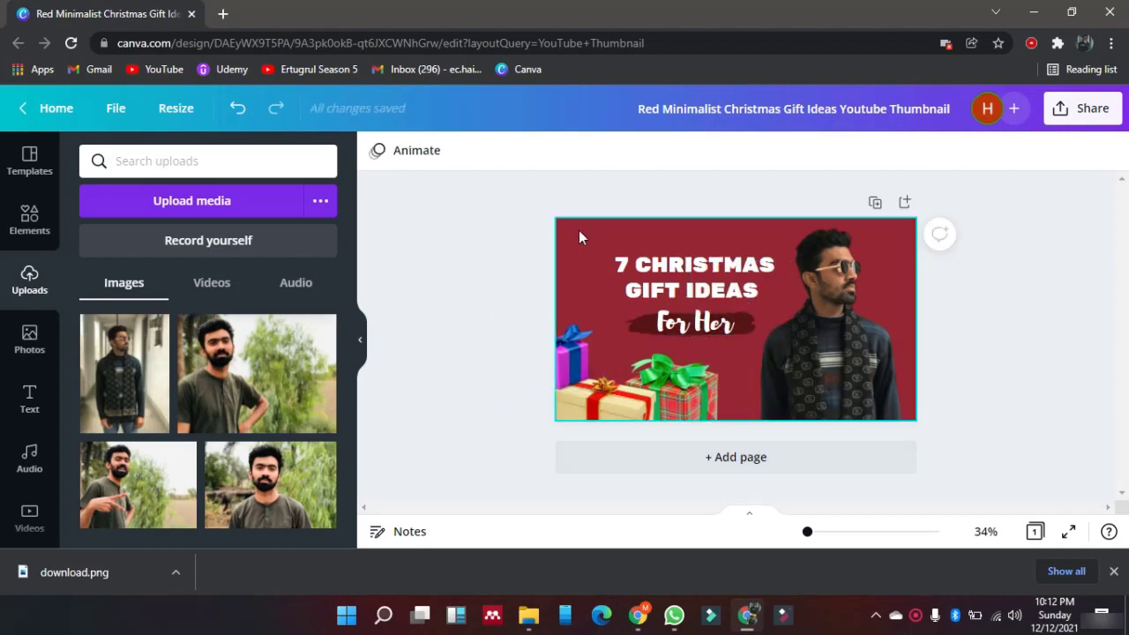
Step: Set the uploaded outdoor photo of the bearded man as the thumbnail's background and delete the heading, "For Her" text and brush stroke
left_click_drag(243, 407, 586, 237)
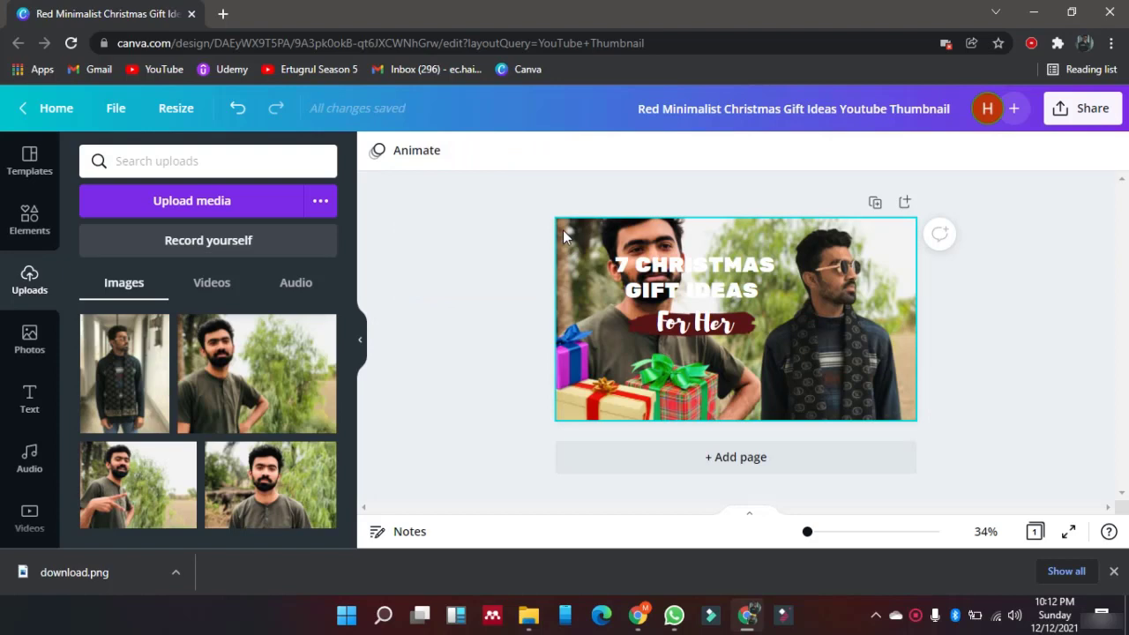
left_click(686, 292)
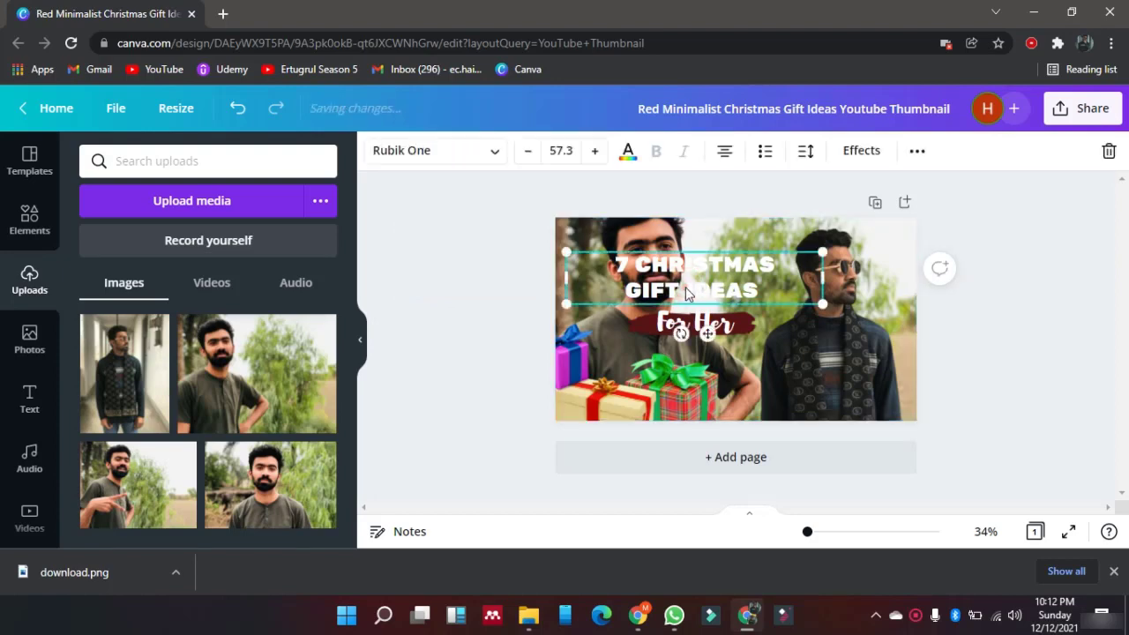
key("Delete")
left_click(701, 323)
key("Delete")
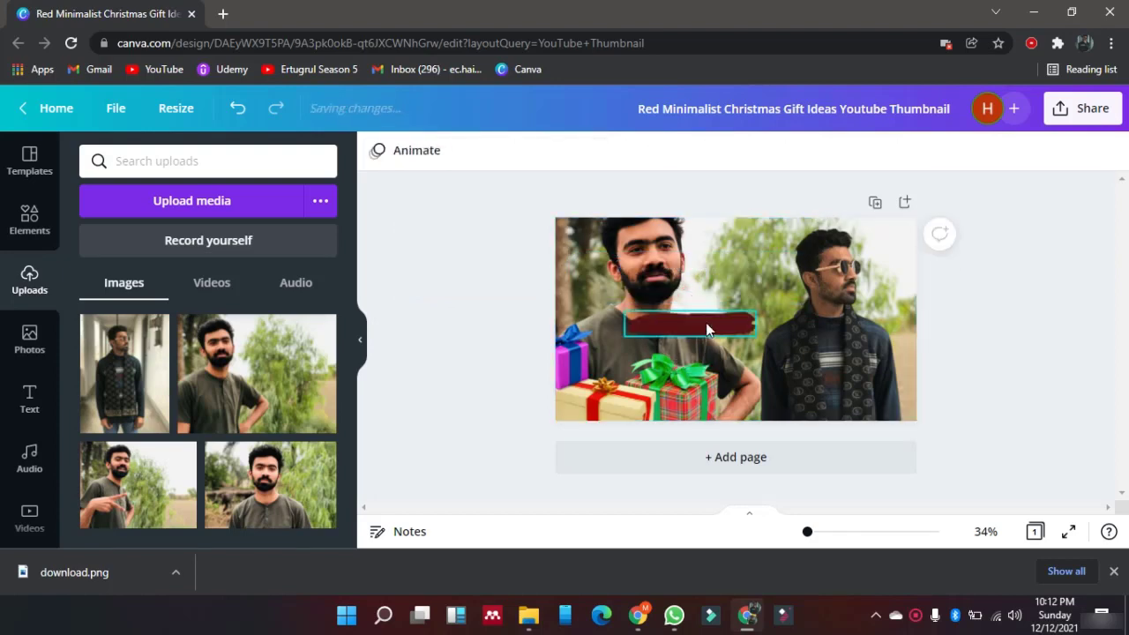
left_click(707, 328)
key("Delete")
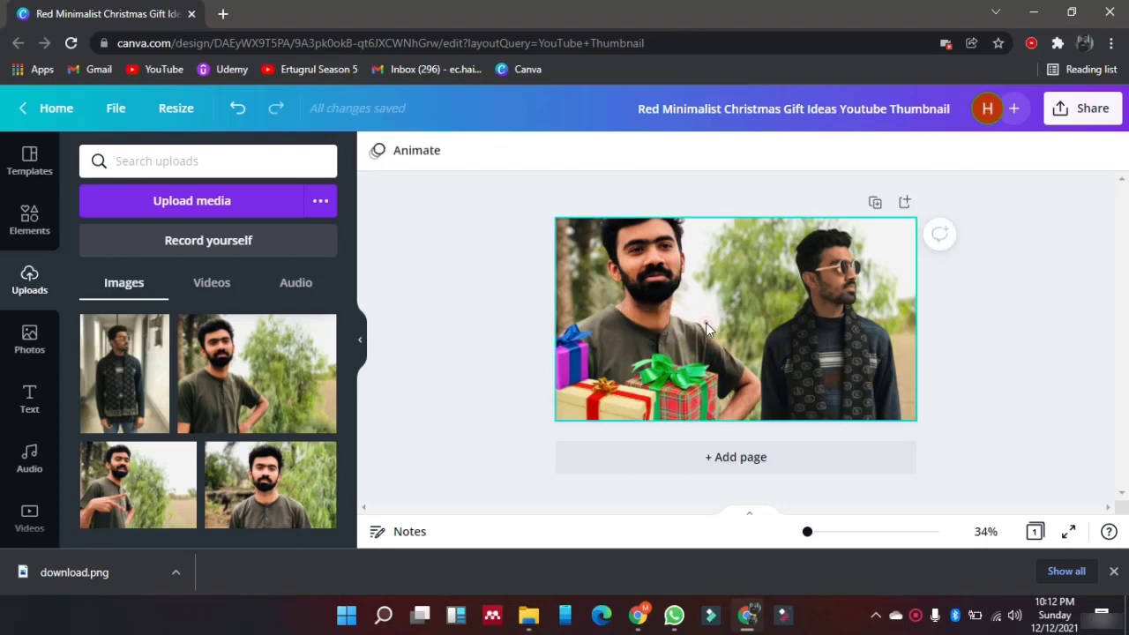
Step: Shift the background photo downward within its frame so the bearded man's whole head fits in the thumbnail
double_click(707, 328)
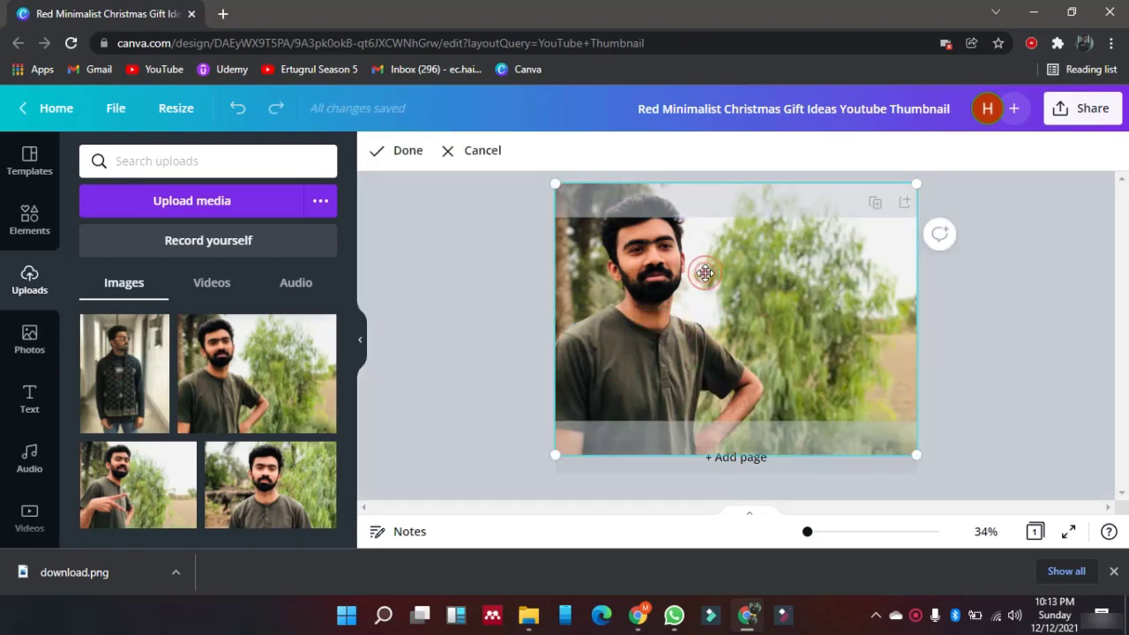
left_click_drag(705, 273, 695, 327)
left_click(395, 152)
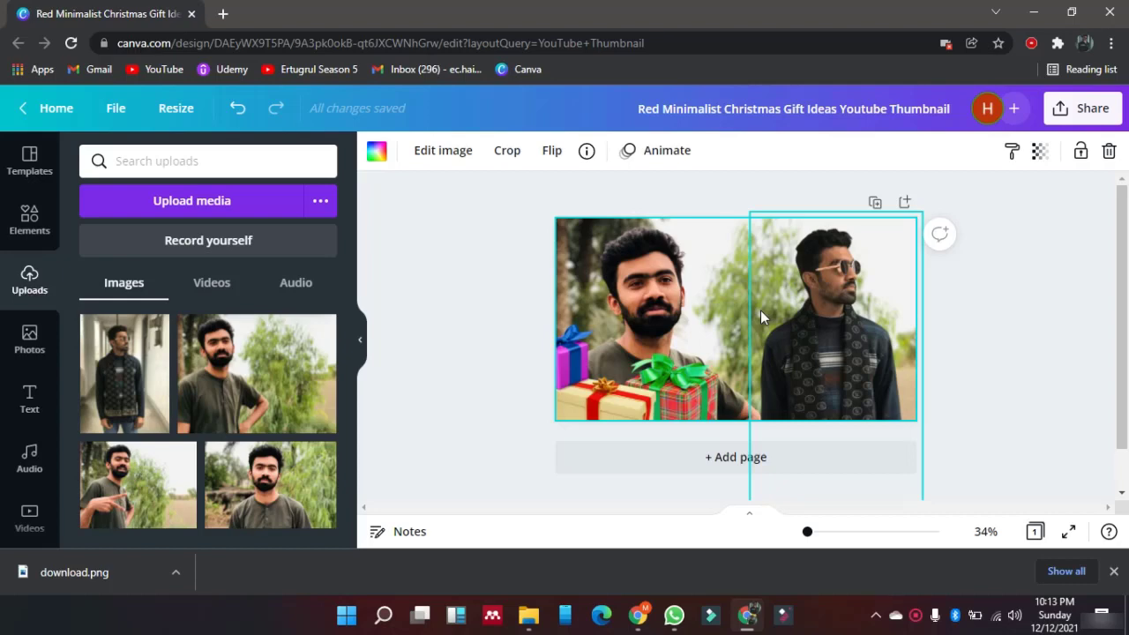
Step: Open the design's download options and choose JPG as the file type
left_click(1065, 121)
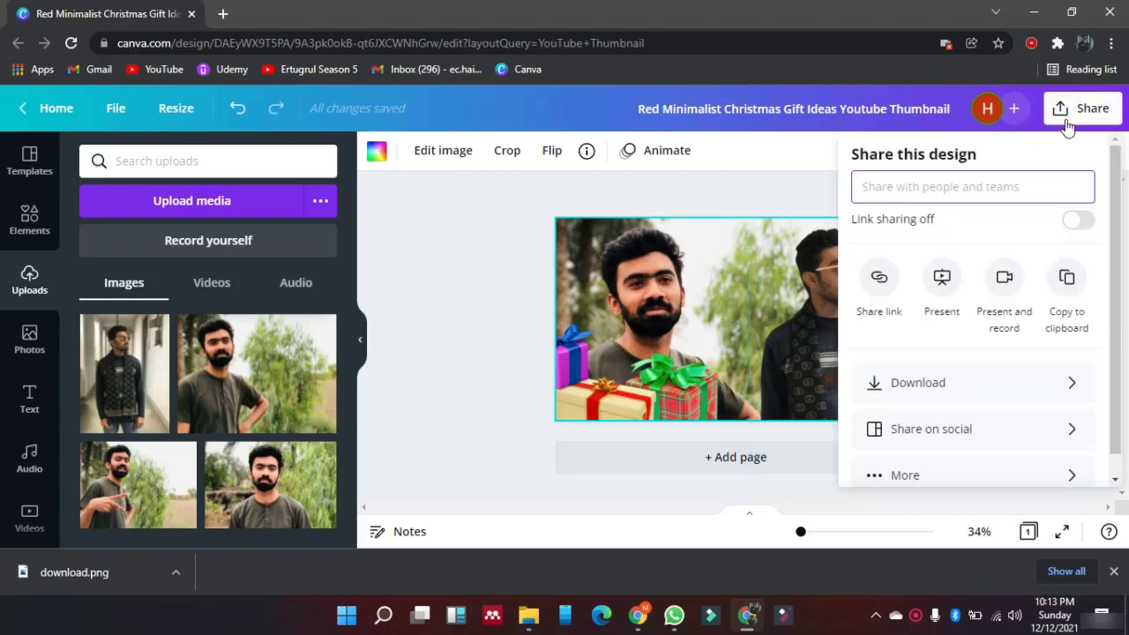
left_click(943, 383)
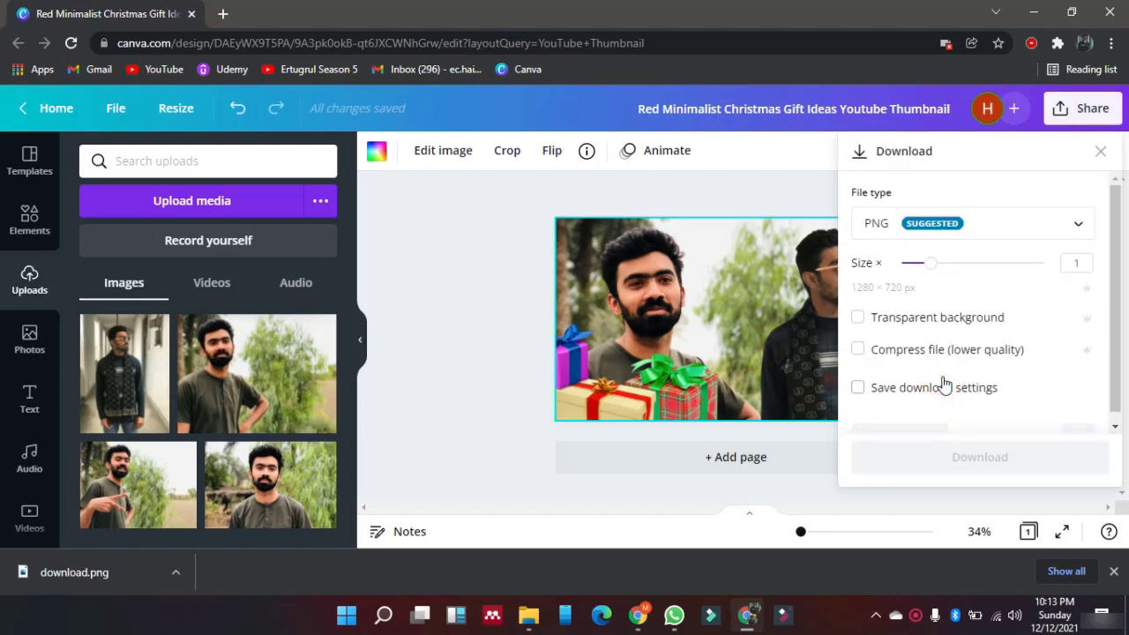
left_click(966, 225)
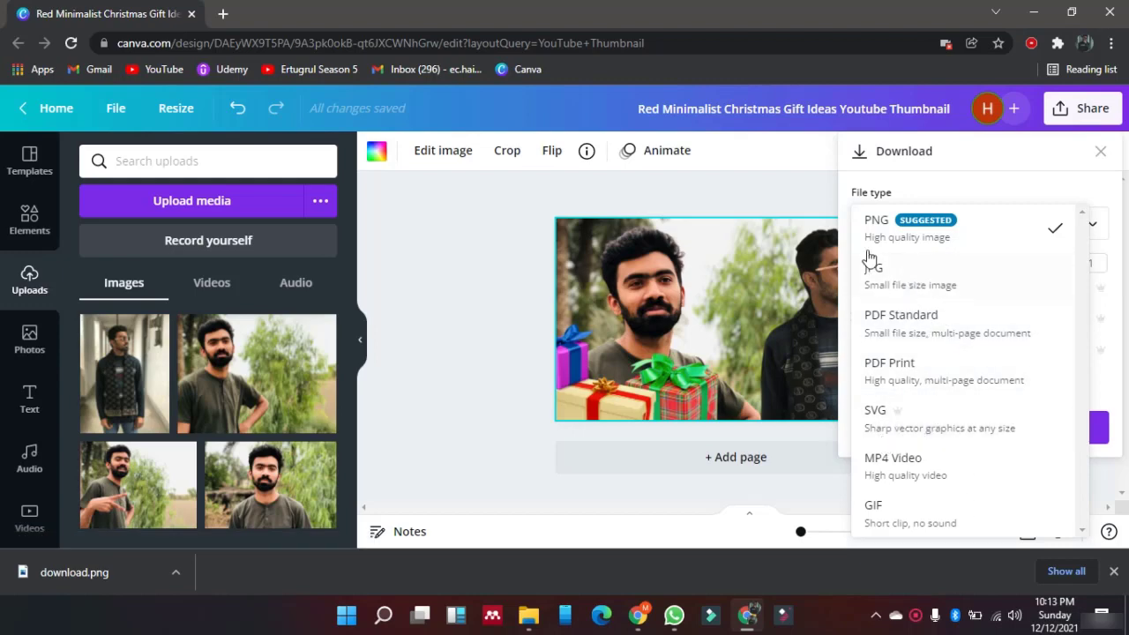
left_click(905, 293)
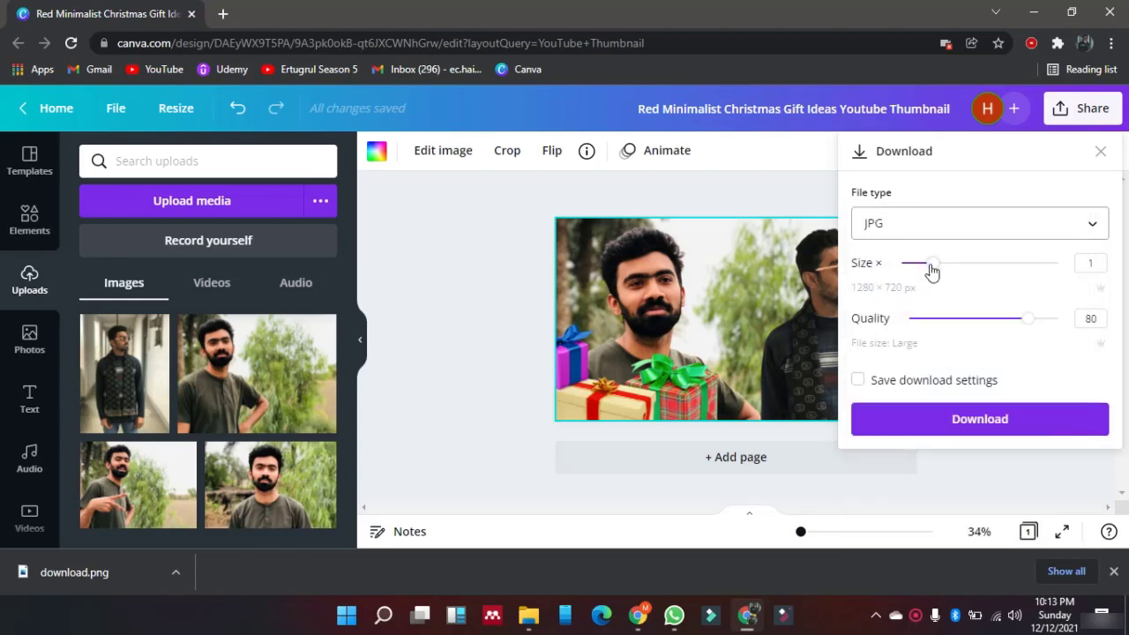
Step: Set the download size multiplier to 3 and the quality to 100
left_click(1091, 262)
left_click(1049, 294)
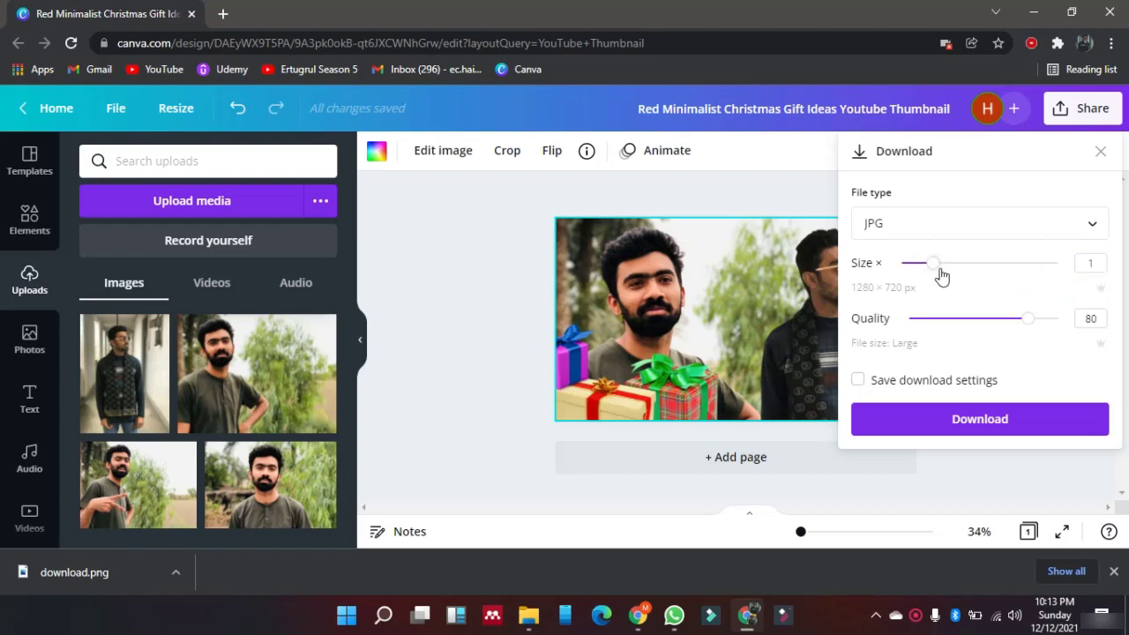
left_click_drag(936, 265, 1077, 272)
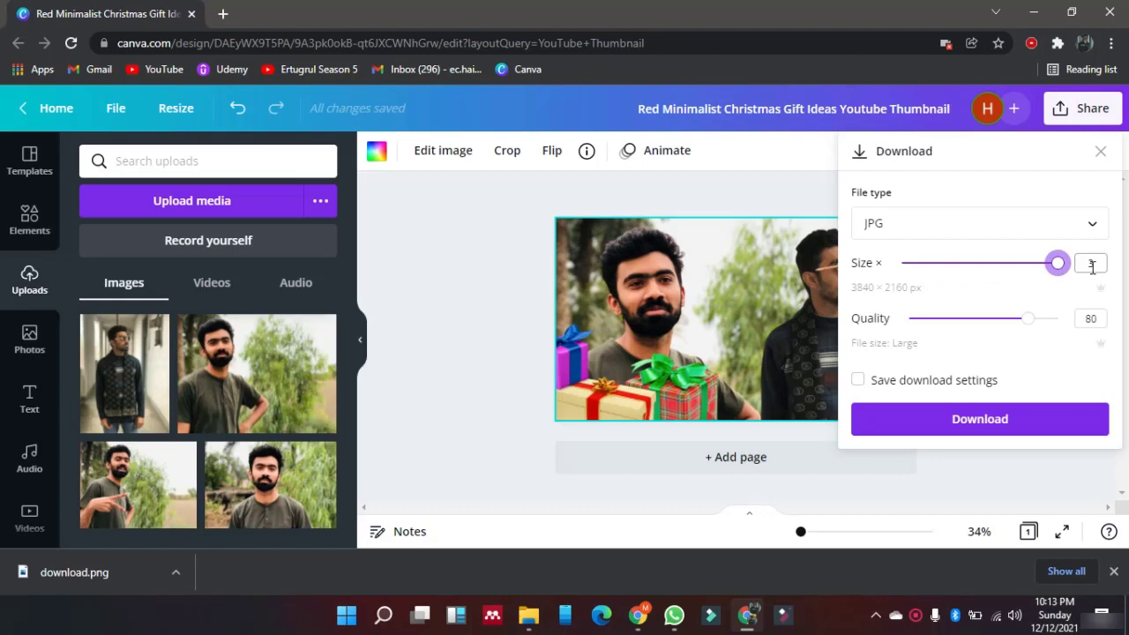
left_click(1090, 319)
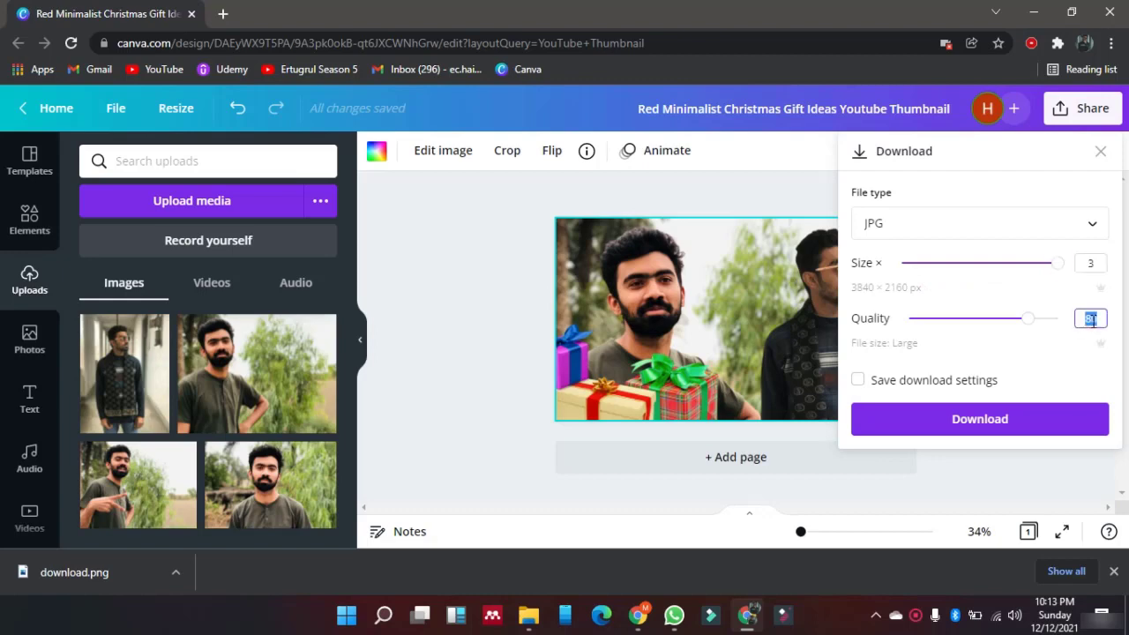
left_click(1059, 361)
left_click_drag(1030, 326, 1075, 324)
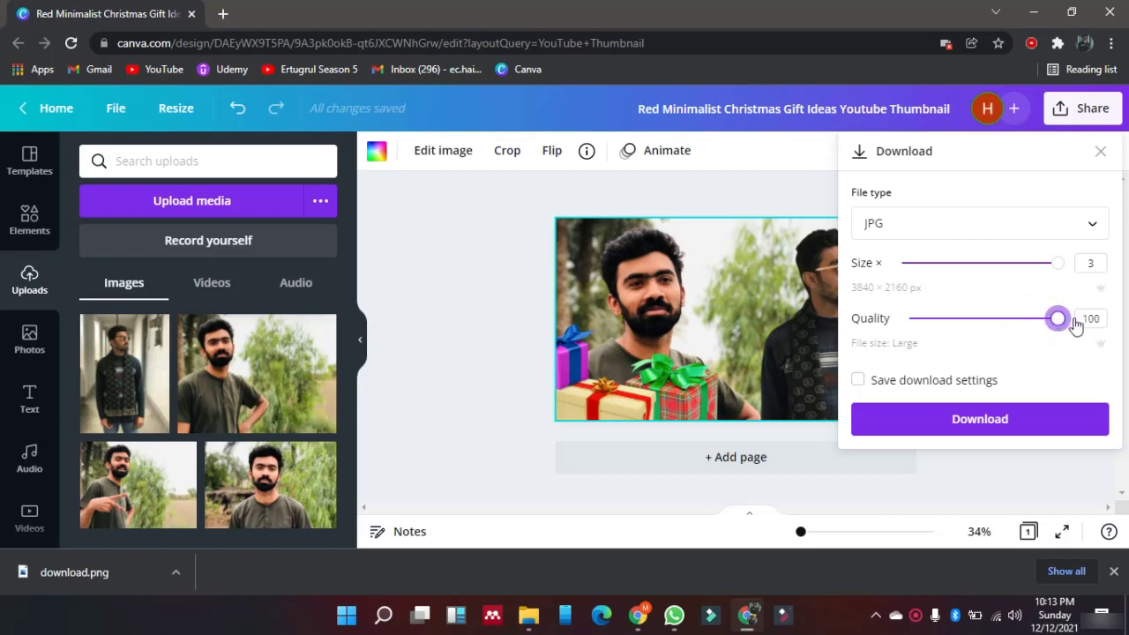
Step: Download the thumbnail with the download settings saved, and check the downloaded JPG in the image viewer
left_click(907, 389)
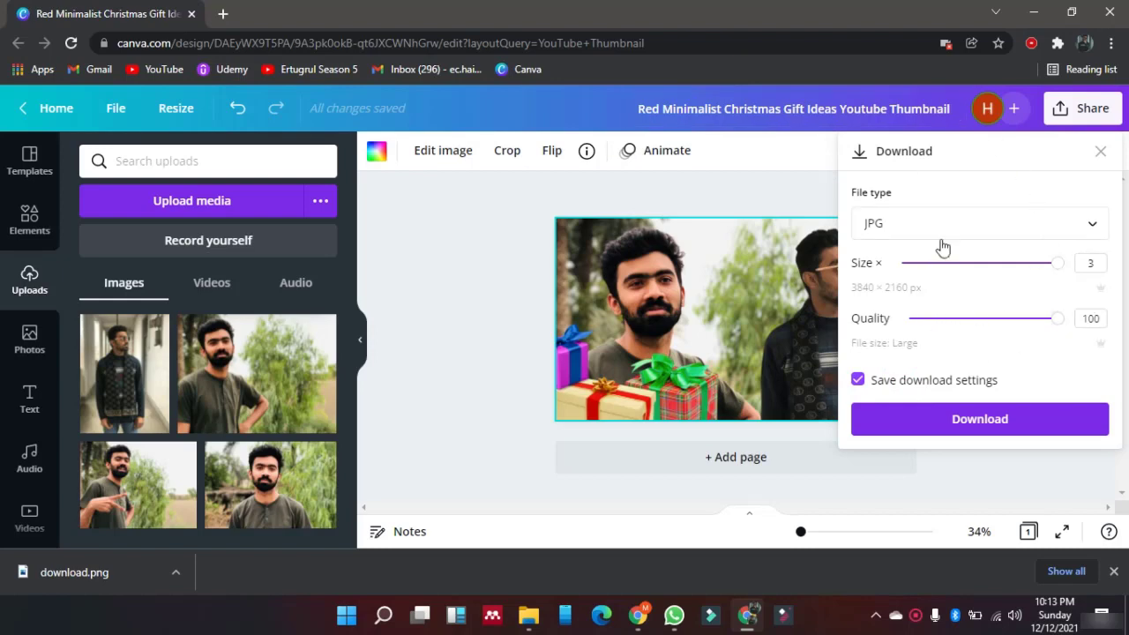
left_click(975, 418)
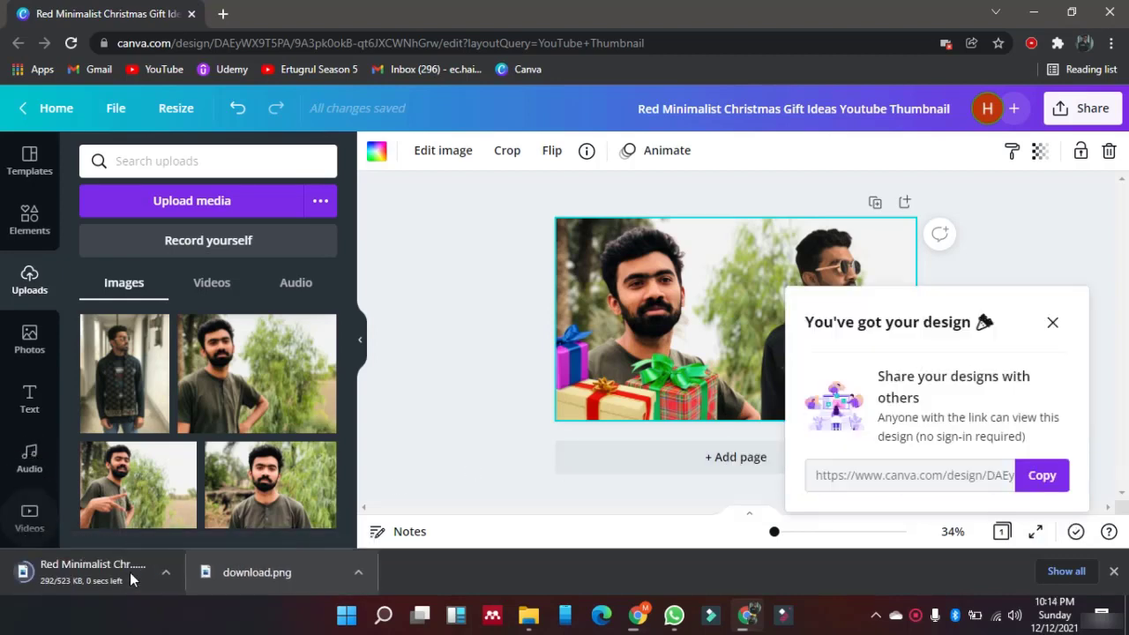
left_click(82, 572)
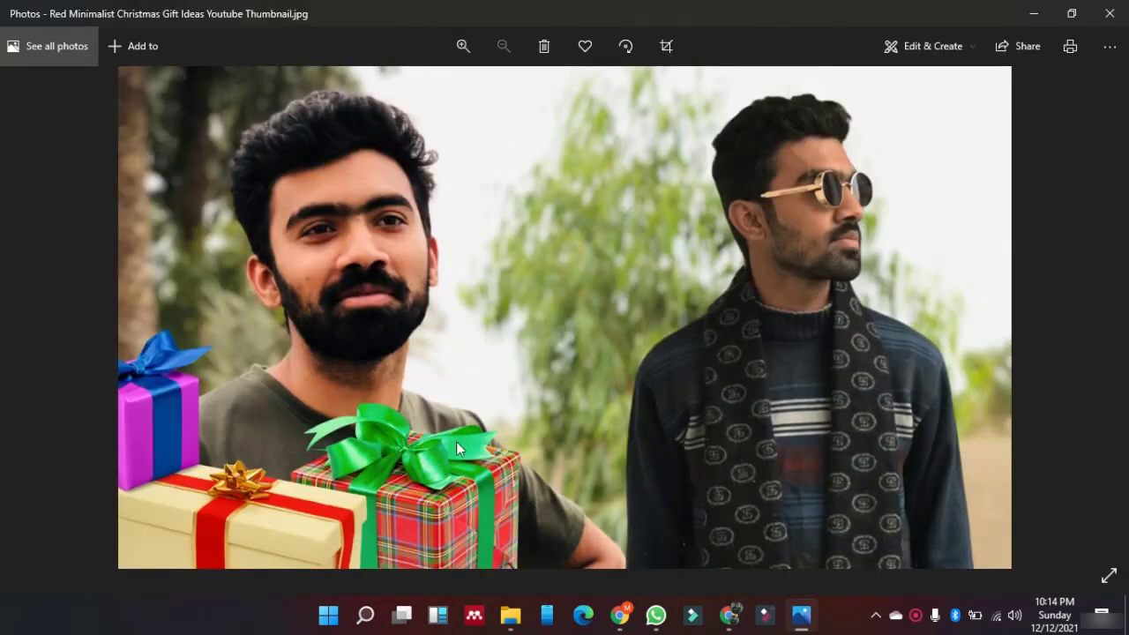
left_click(1110, 13)
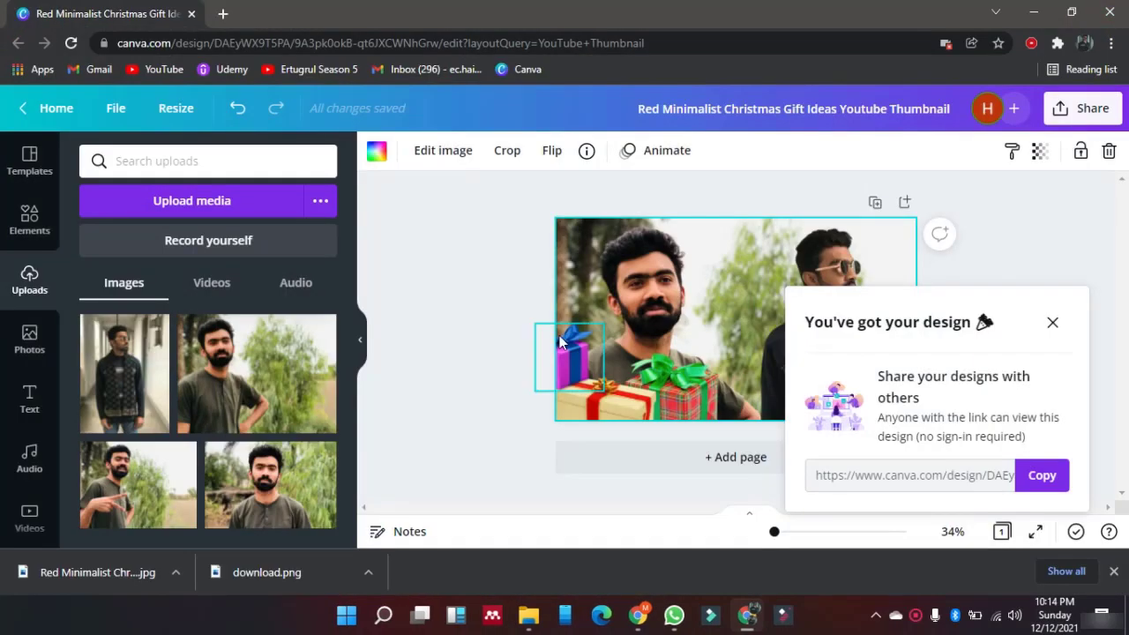
left_click(1052, 323)
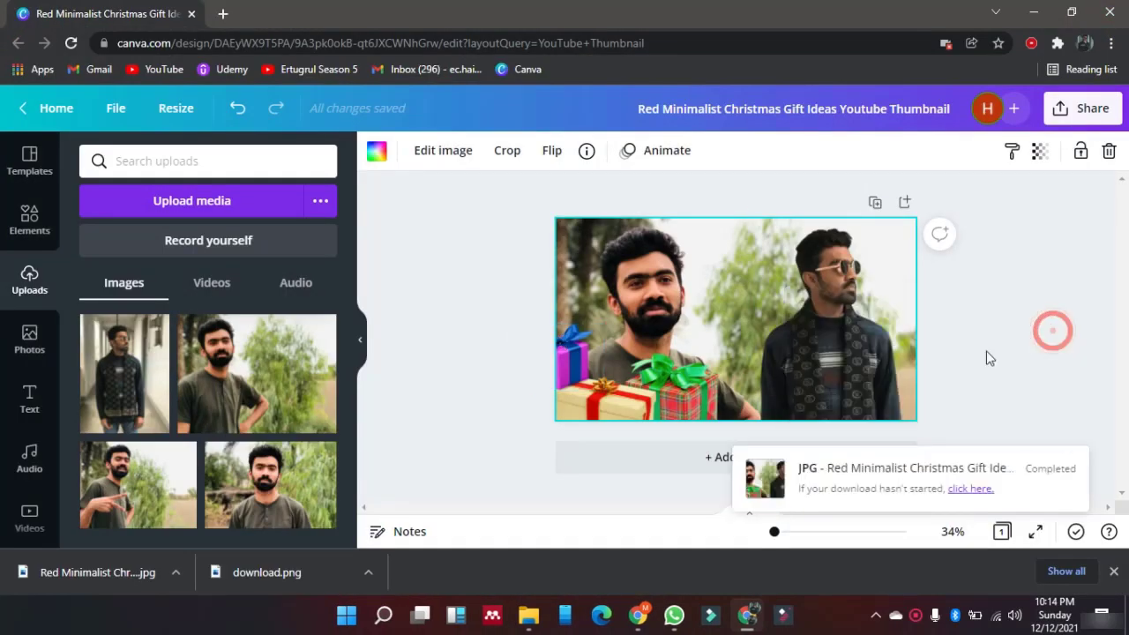
left_click(211, 280)
left_click(294, 280)
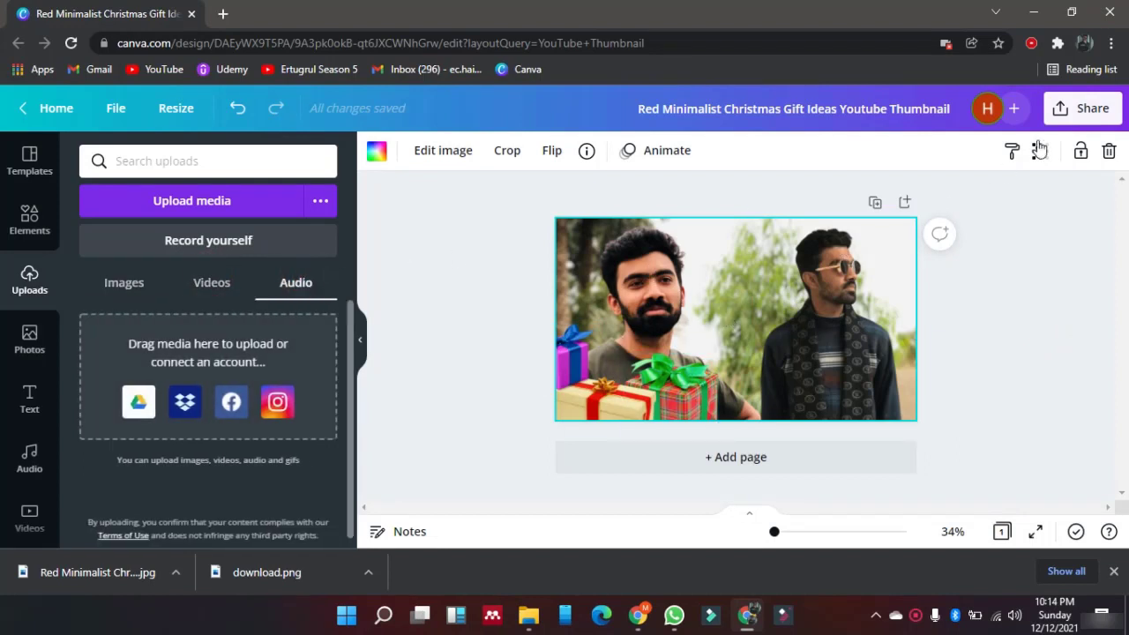
left_click(1088, 108)
left_click(481, 336)
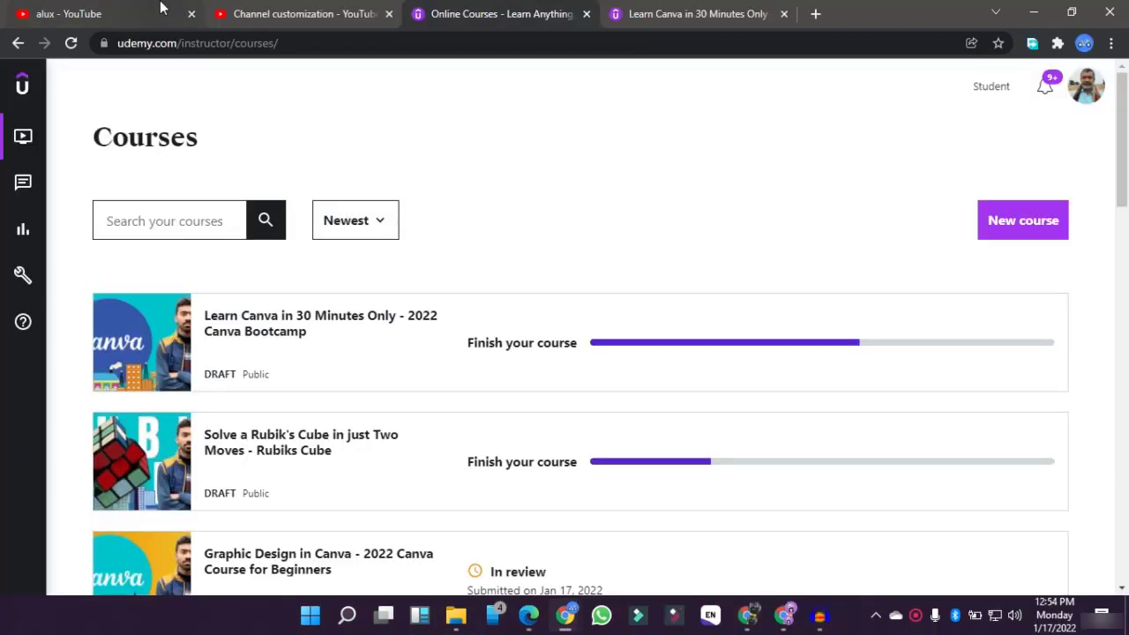
Step: Switch to YouTube, open the Alux.com channel's videos and examine the thumbnail style of its uploads
left_click(158, 11)
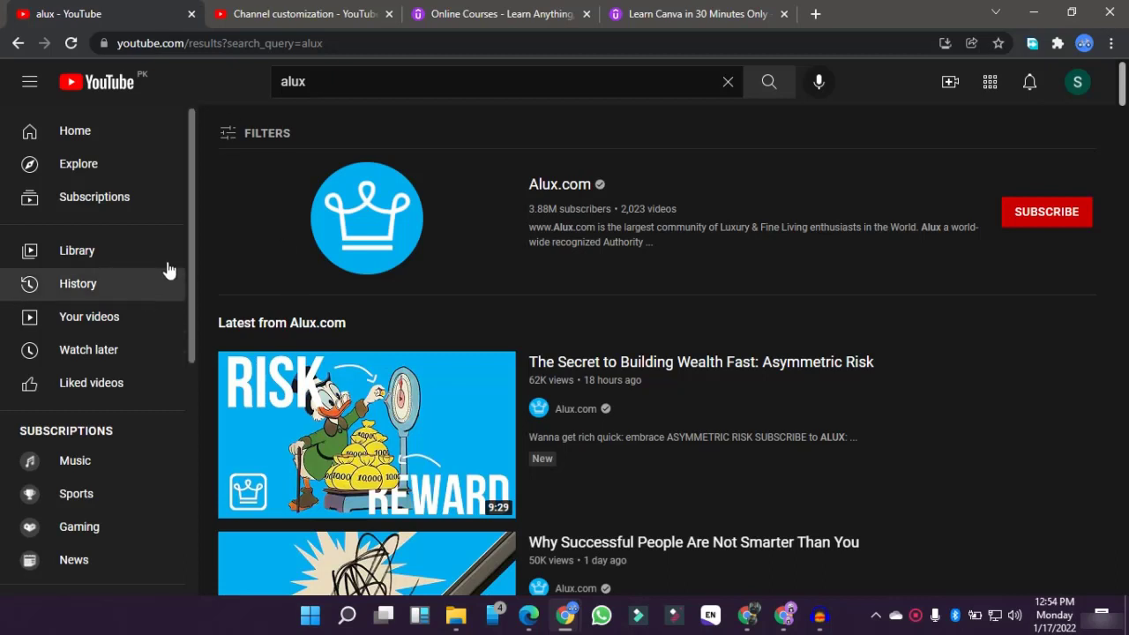
left_click(317, 240)
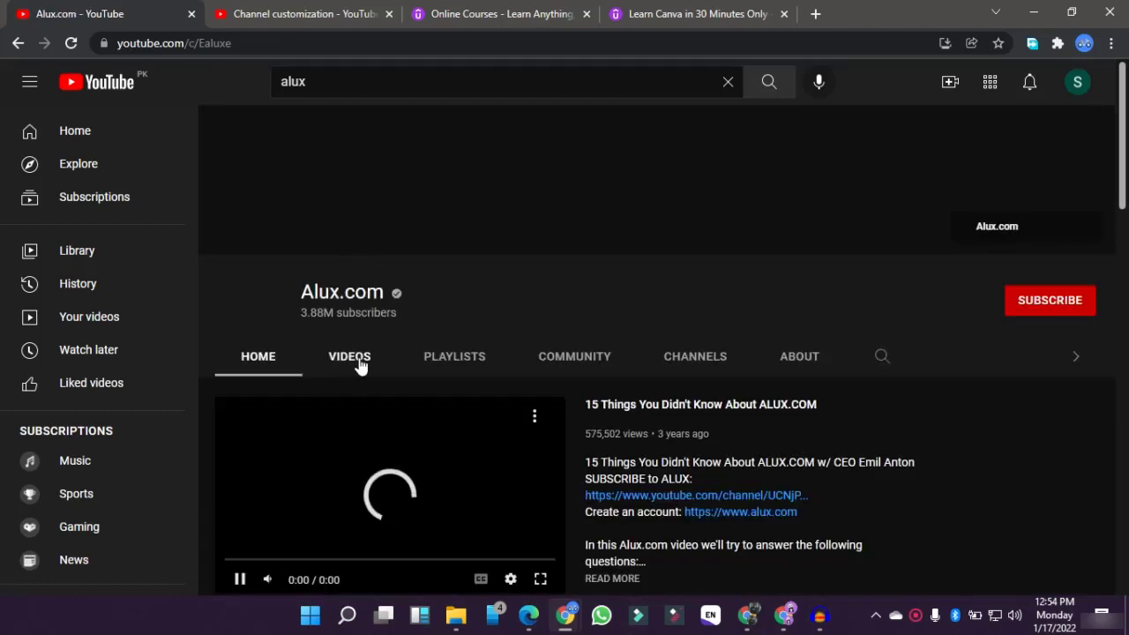
scroll(359, 366, "down", 1)
left_click(360, 242)
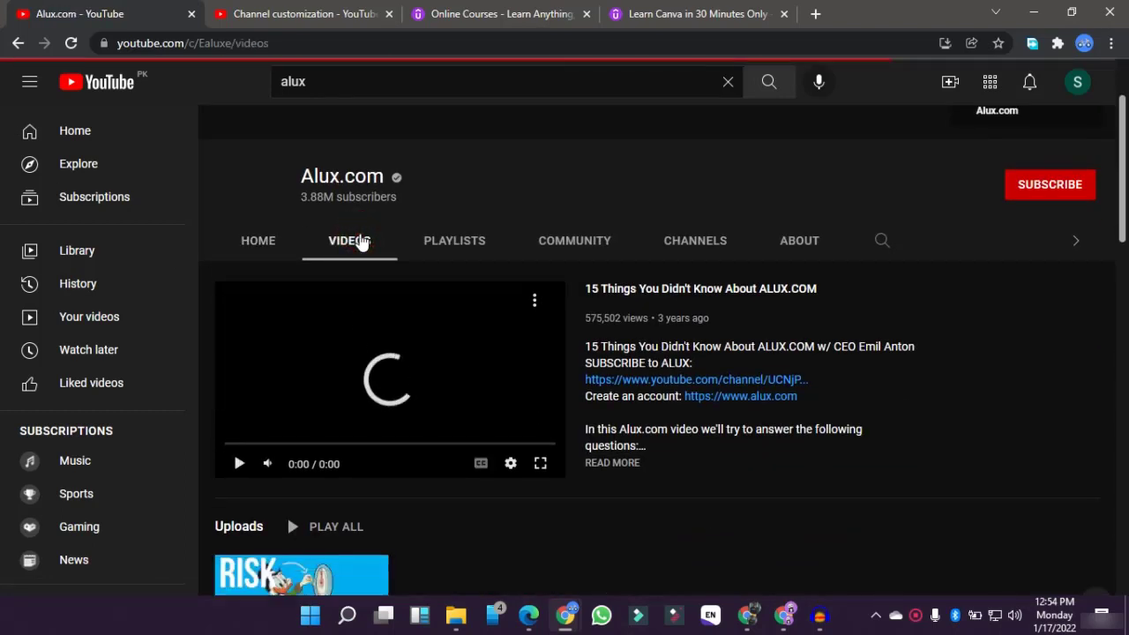
scroll(360, 241, "down", 2)
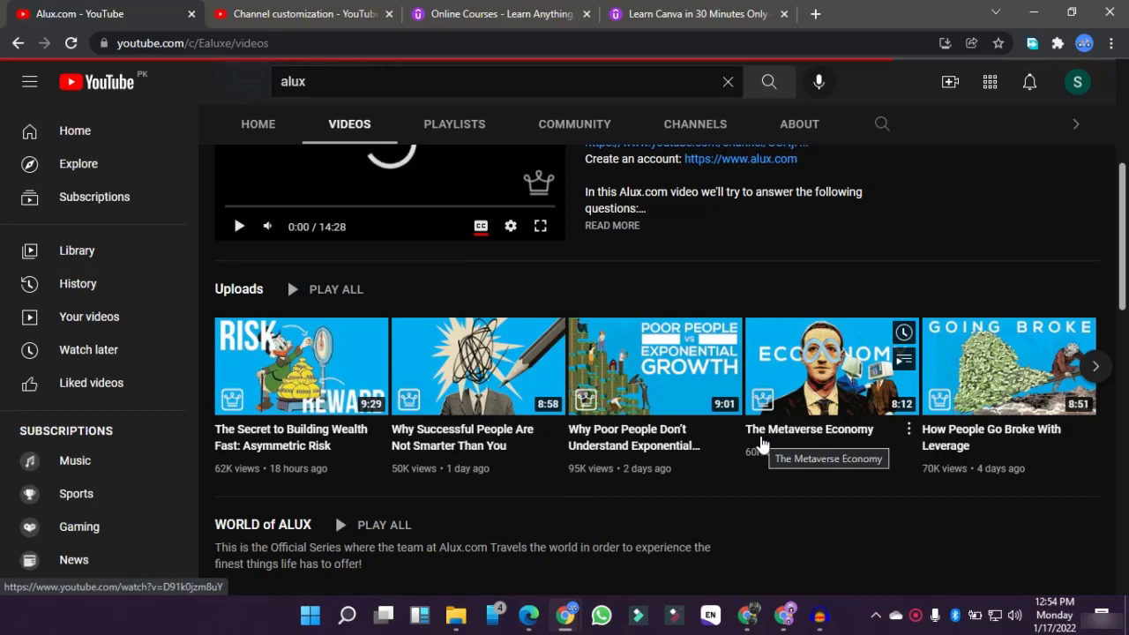
scroll(761, 443, "down", 4)
Step: Return to the "alux" search results and examine the logo, colours and text style of the listed video thumbnails
left_click(18, 43)
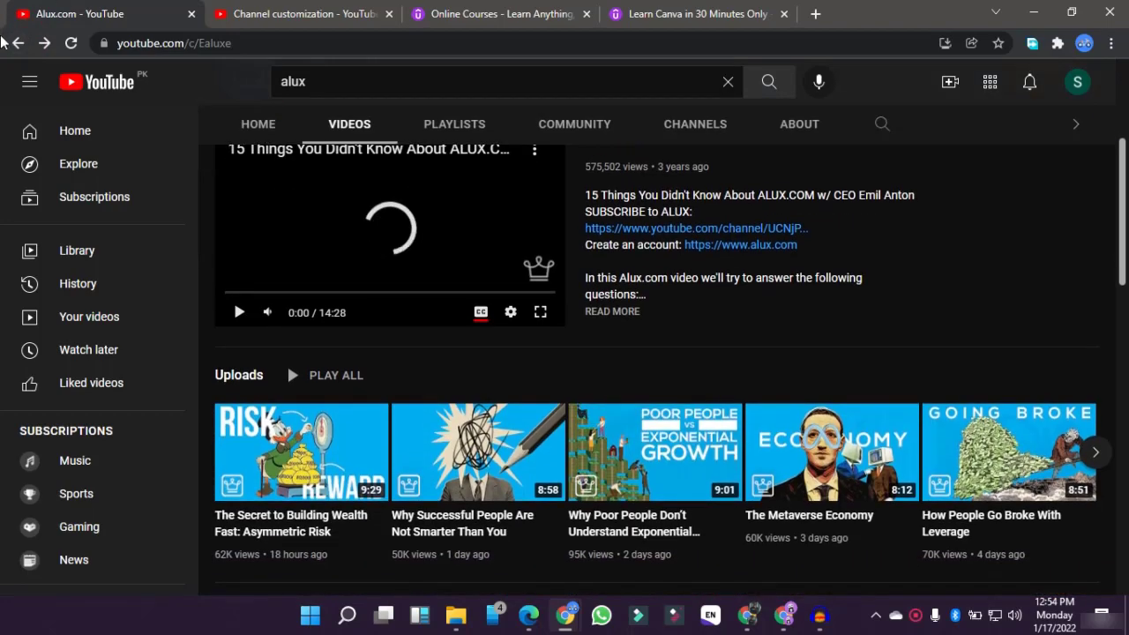
left_click(17, 42)
scroll(310, 238, "down", 6)
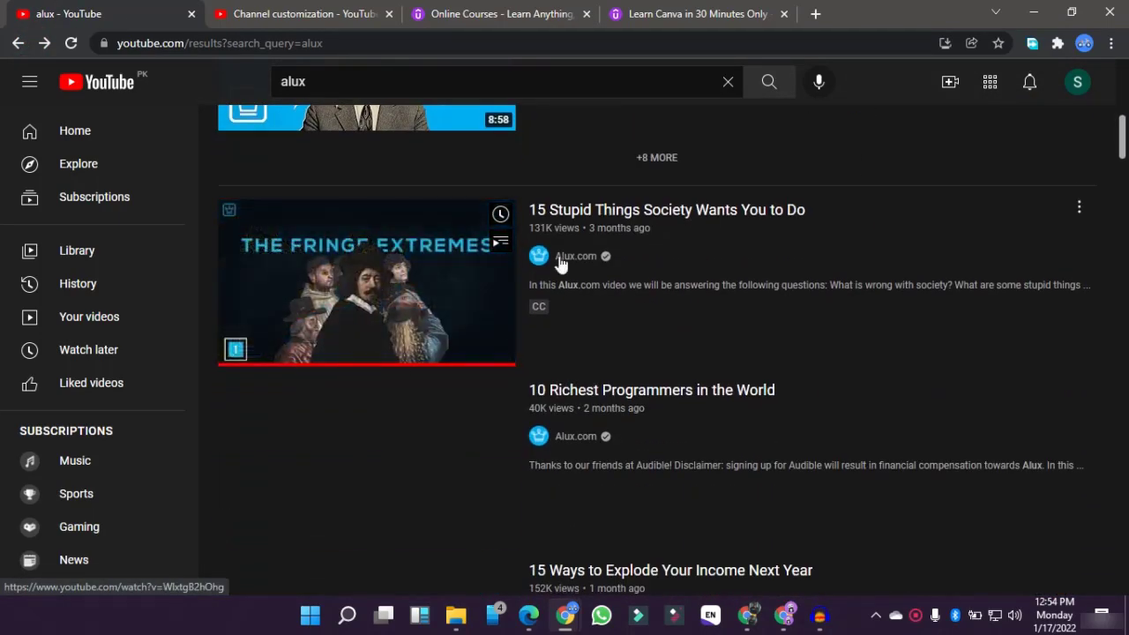
scroll(684, 171, "up", 2)
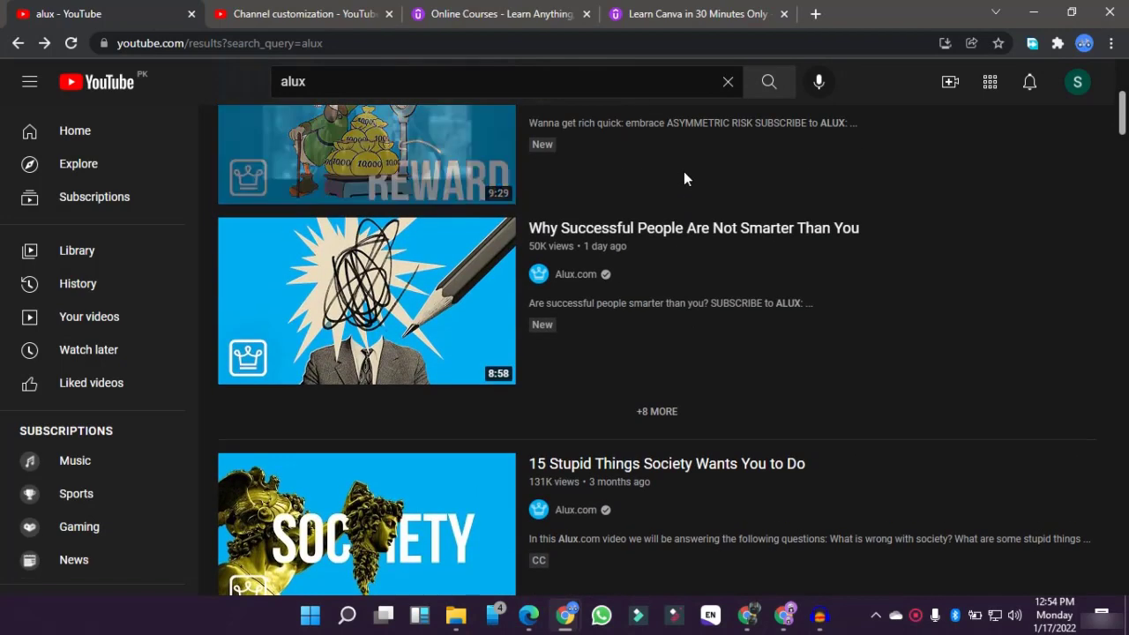
scroll(684, 176, "up", 4)
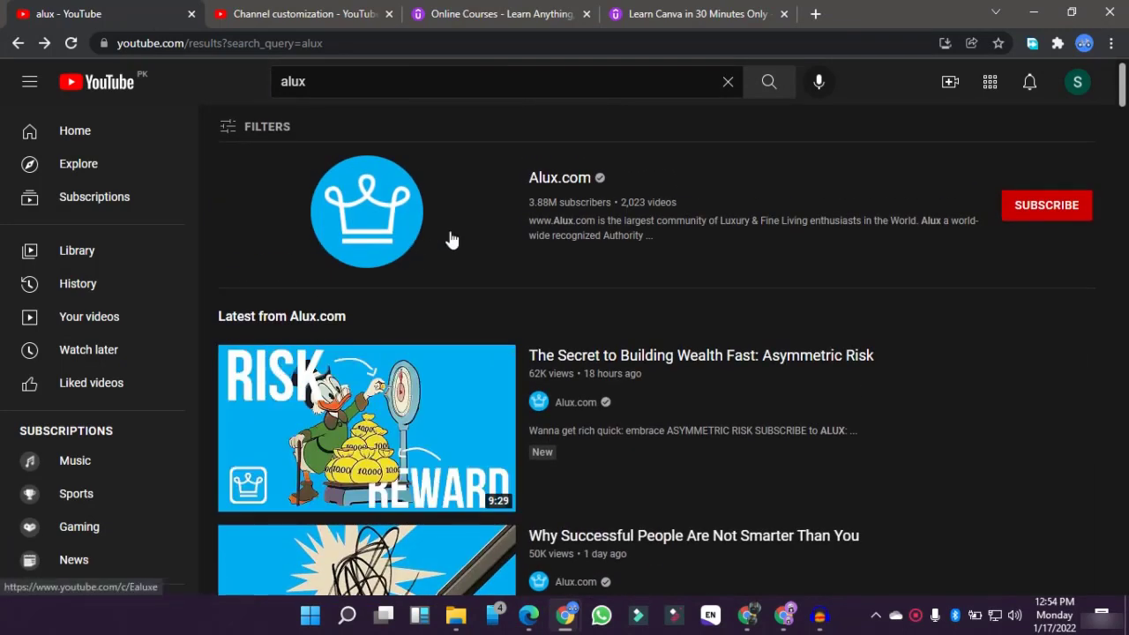
scroll(612, 249, "down", 1)
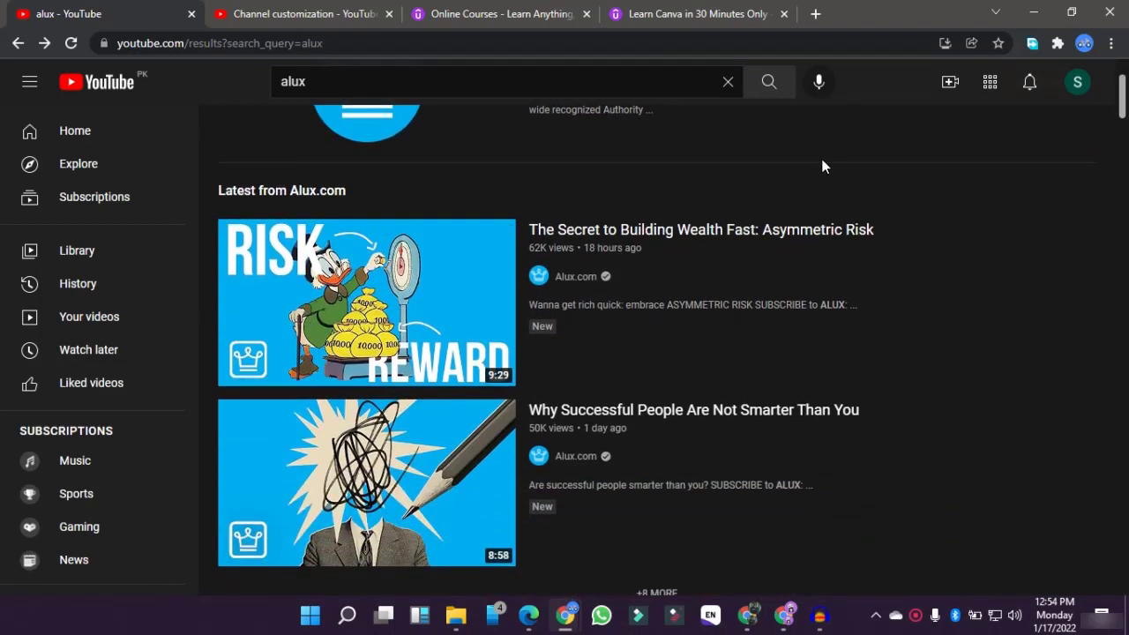
scroll(366, 459, "down", 3)
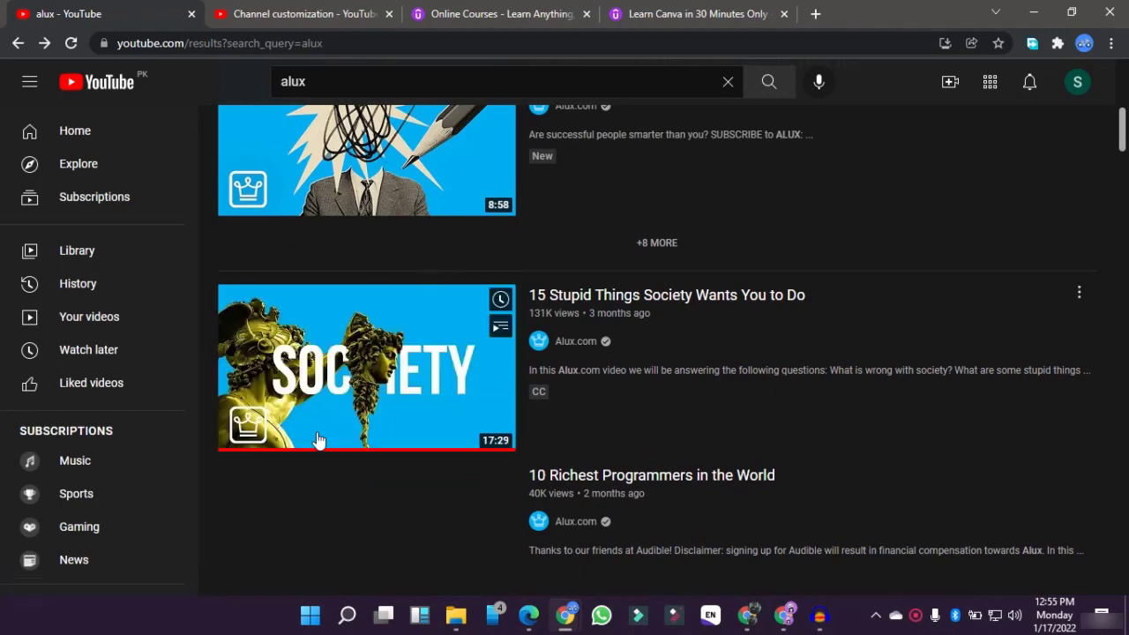
scroll(606, 183, "down", 2)
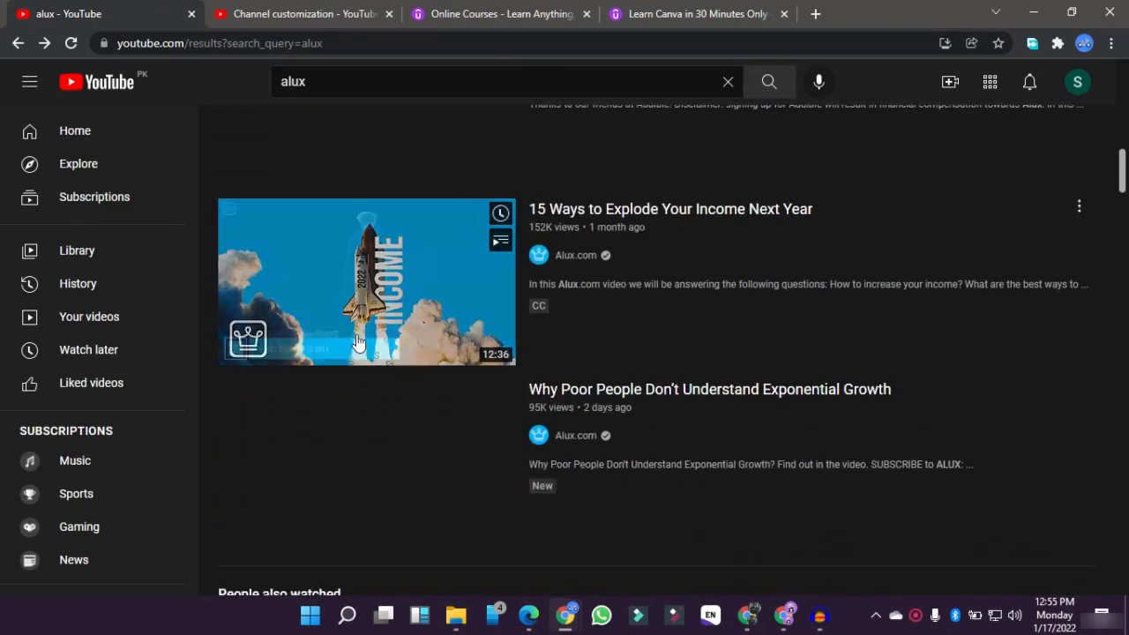
scroll(373, 297, "down", 2)
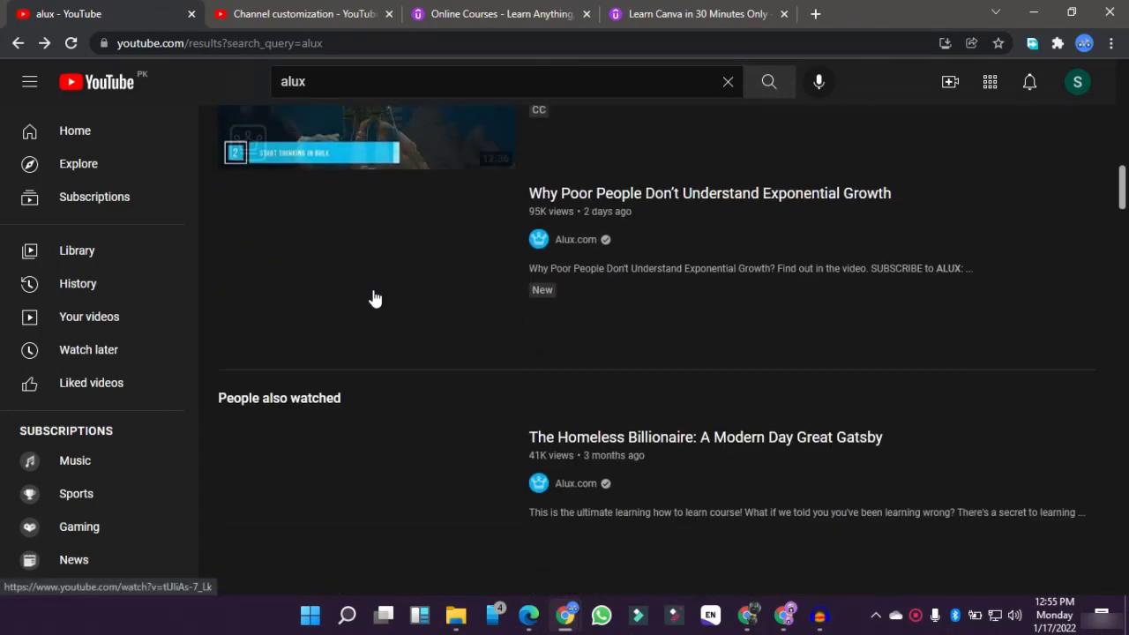
scroll(375, 298, "down", 2)
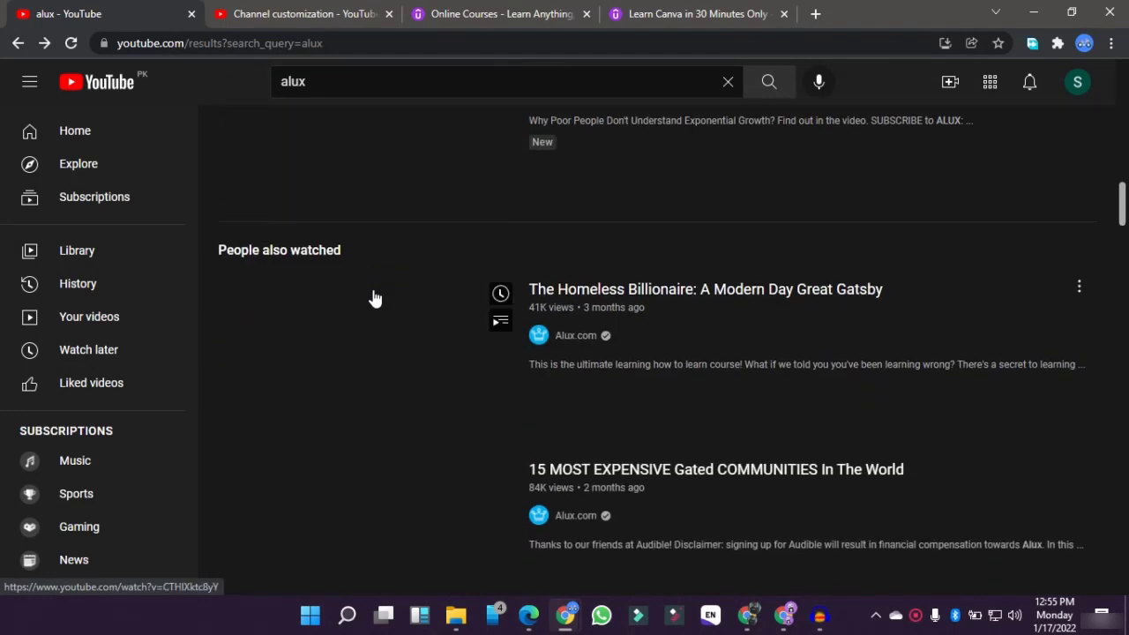
scroll(375, 299, "down", 4)
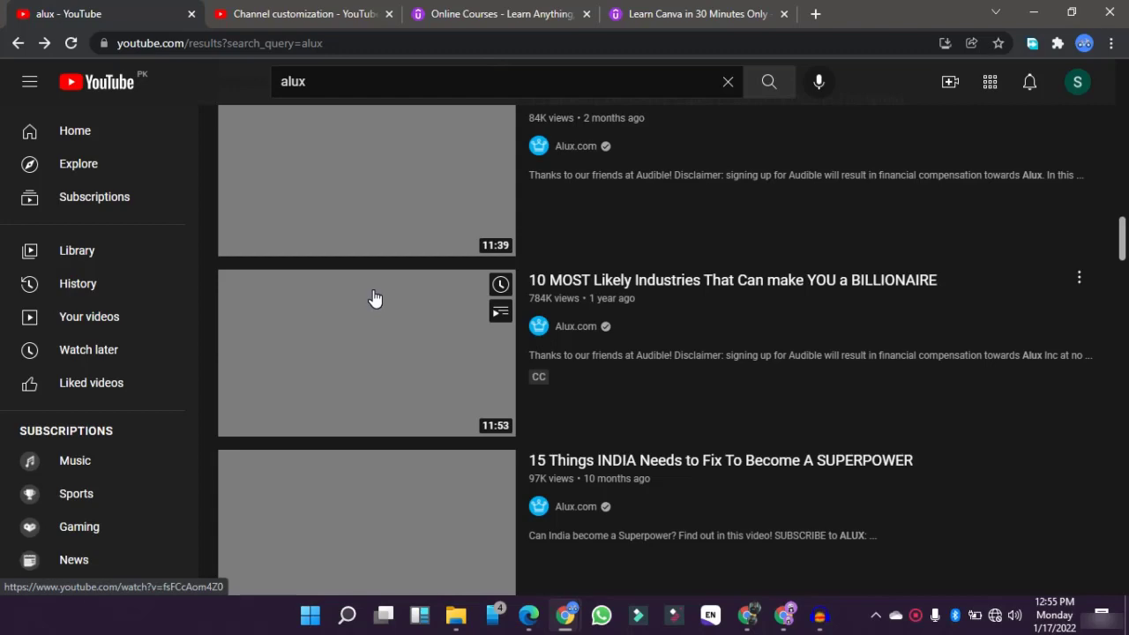
Step: Look back through the Alux.com thumbnails in the "alux" search results, comparing their blue backgrounds, crown logo and lettering
scroll(373, 298, "up", 10)
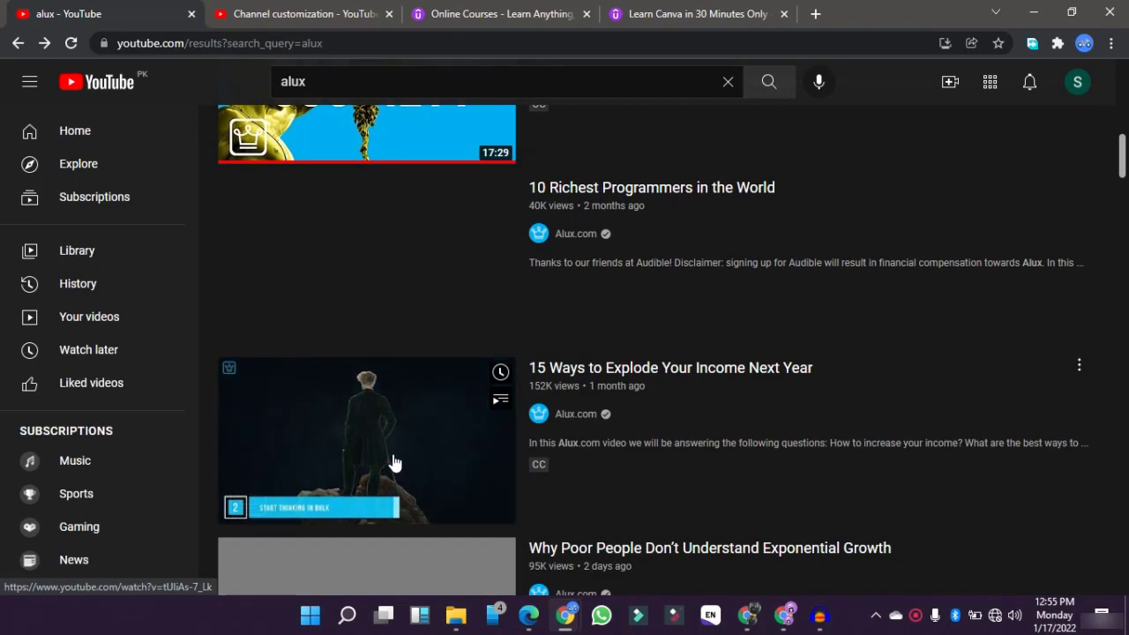
scroll(451, 326, "up", 3)
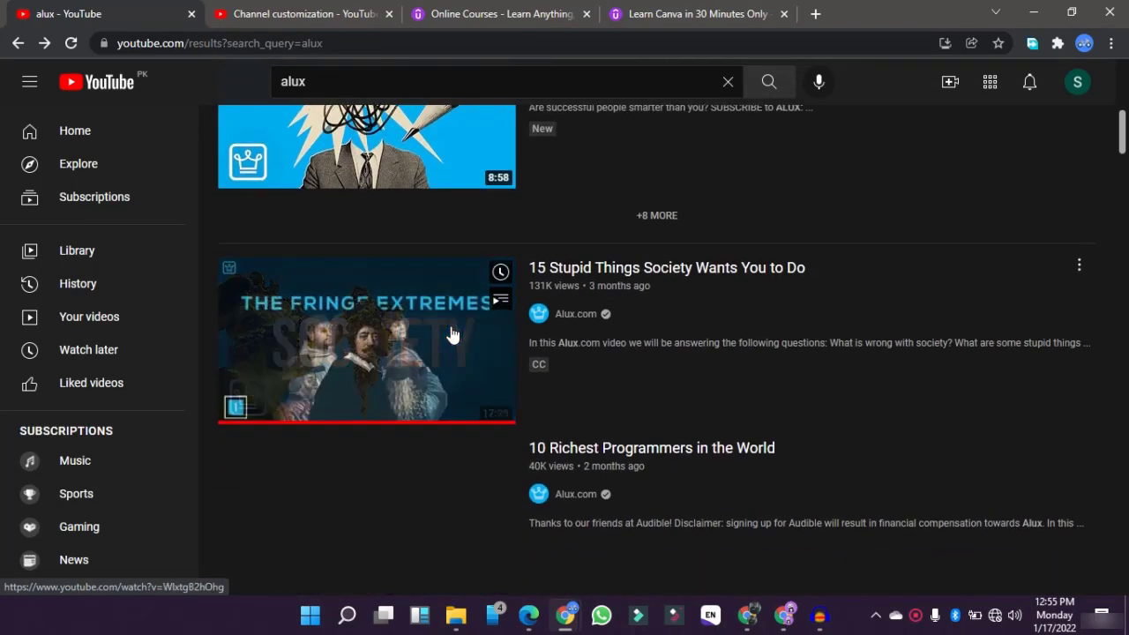
scroll(452, 300, "up", 2)
mouse_move(449, 306)
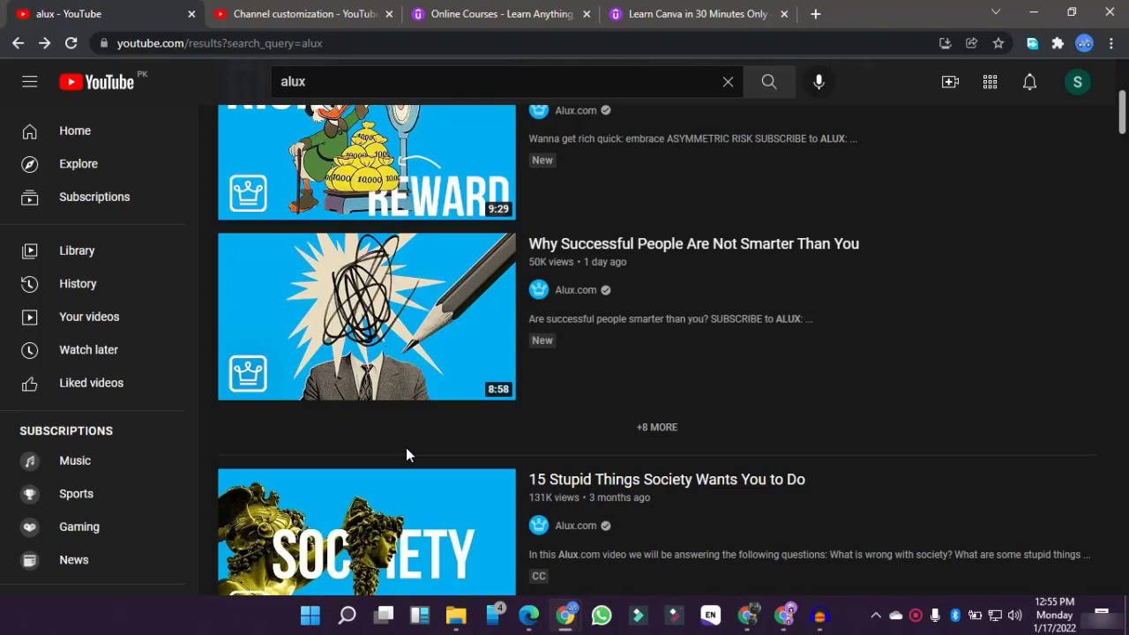
Step: Switch to the Canva thumbnail design and delete the pink-blue gradient background from the page
key("alt+Tab")
left_click(548, 390)
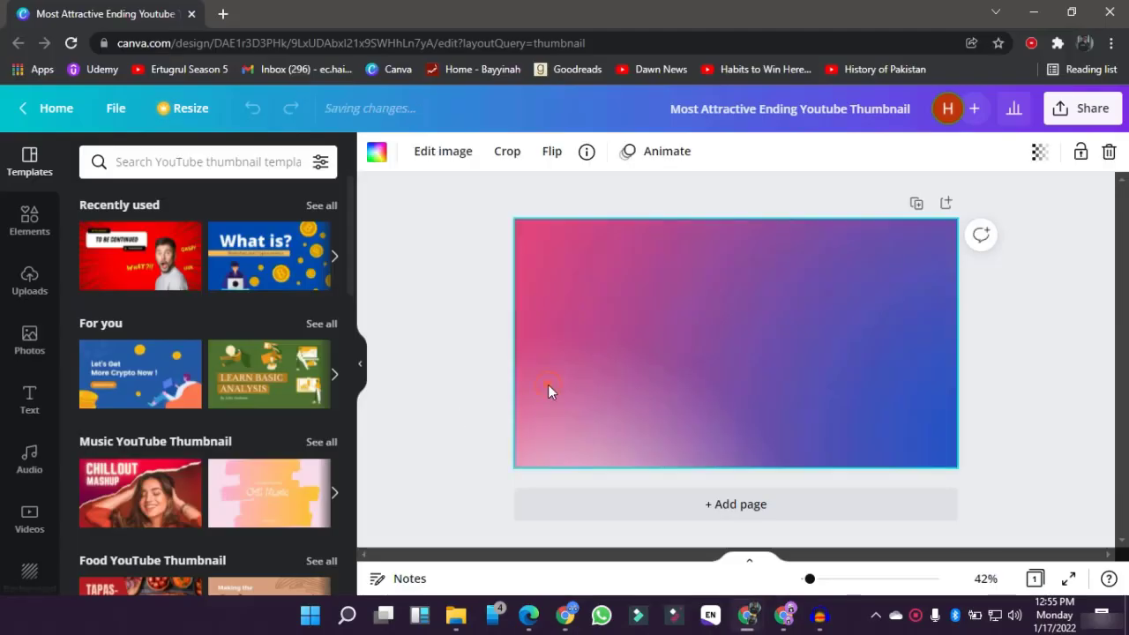
double_click(547, 391)
key("Delete")
left_click(547, 392)
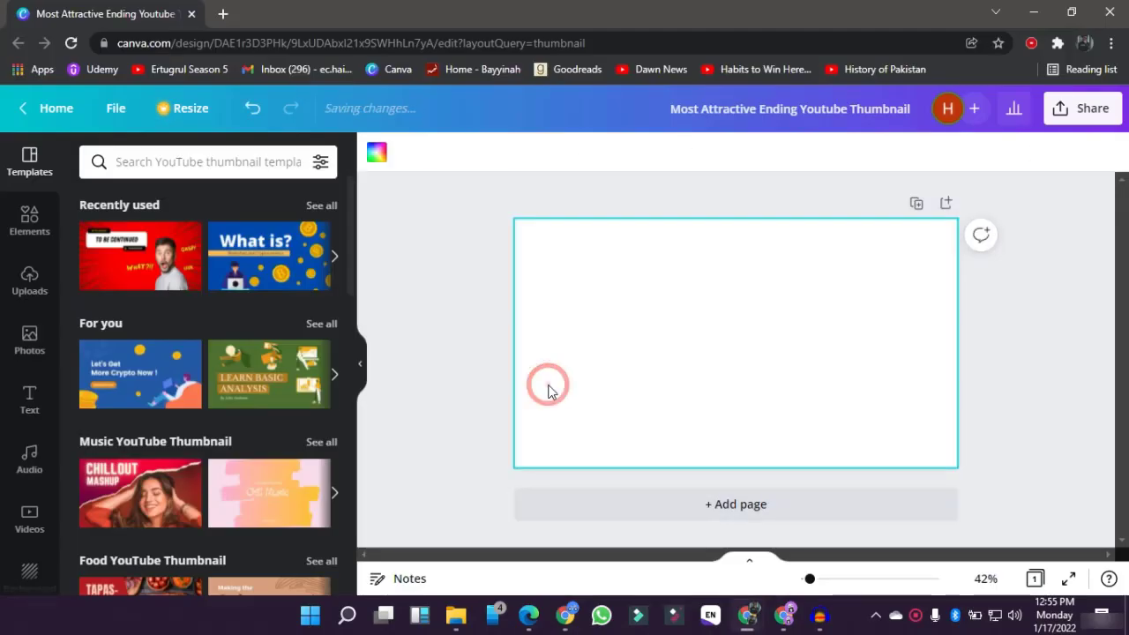
Step: Search the elements for "gradient", place the pink-to-blue gradient image on the page and enlarge it to fill the page
left_click(13, 231)
left_click(127, 168)
type("gra")
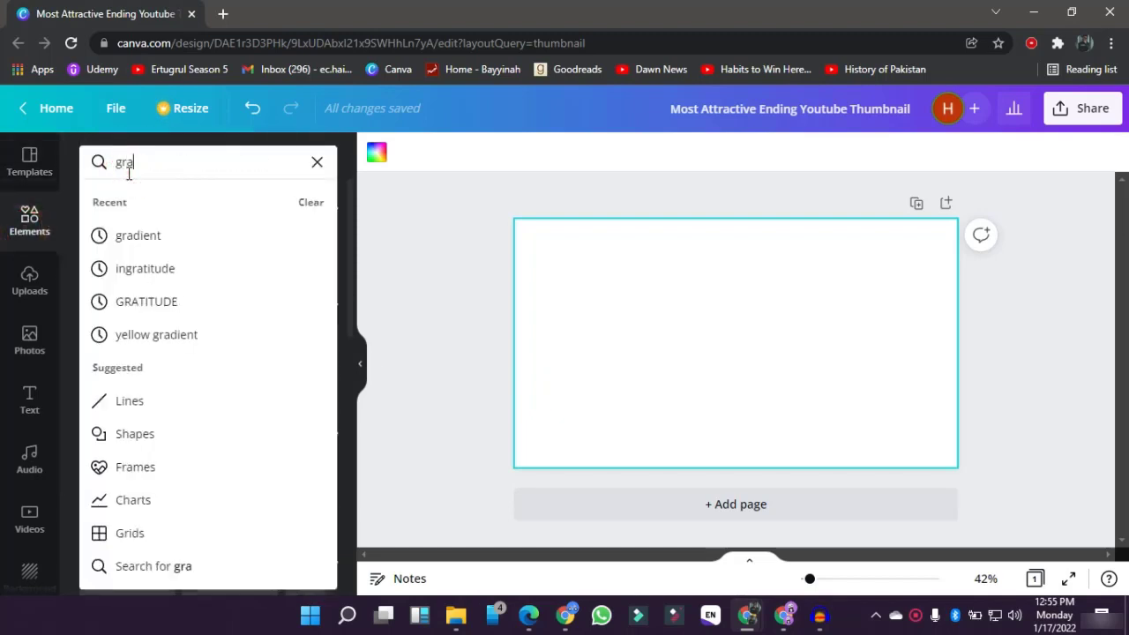
type("dient")
key("Return")
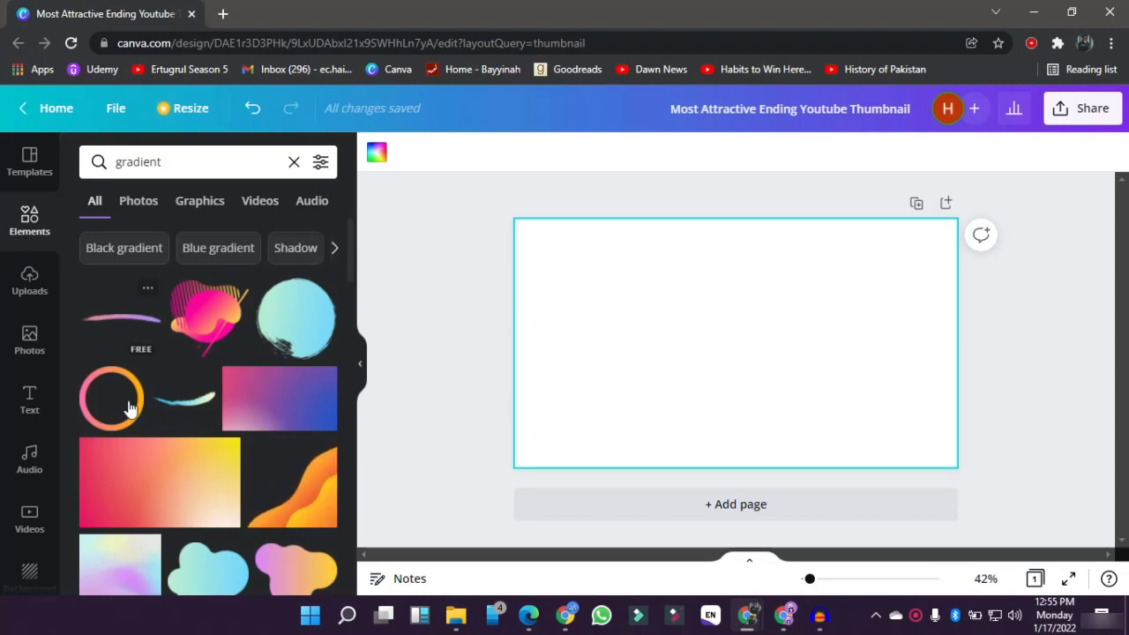
left_click_drag(246, 409, 572, 277)
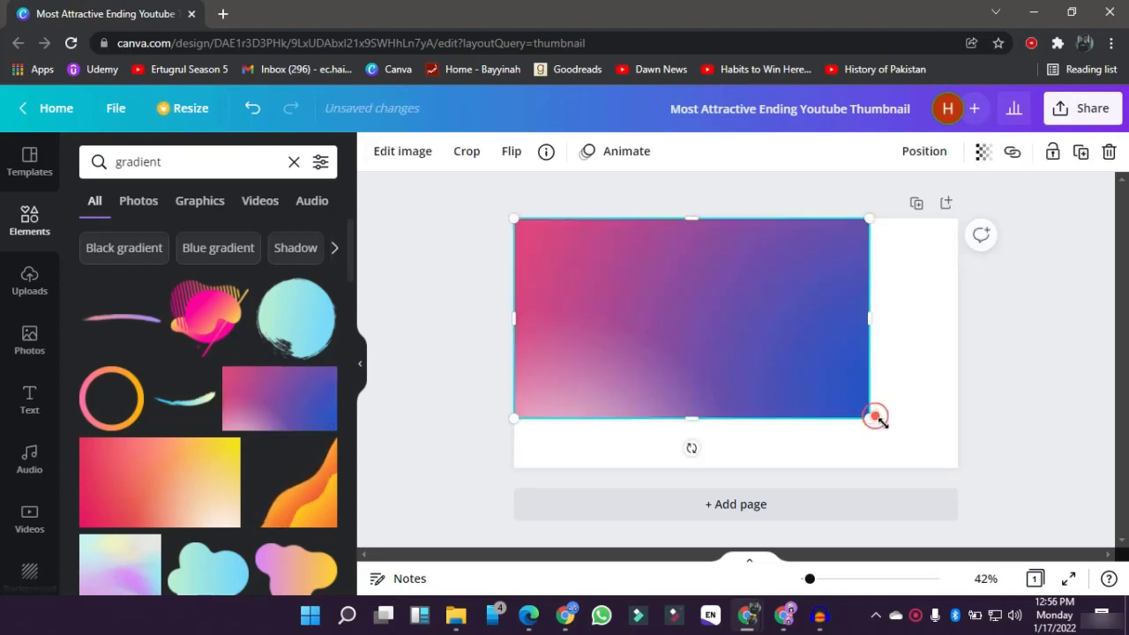
left_click_drag(874, 416, 957, 468)
left_click(489, 371)
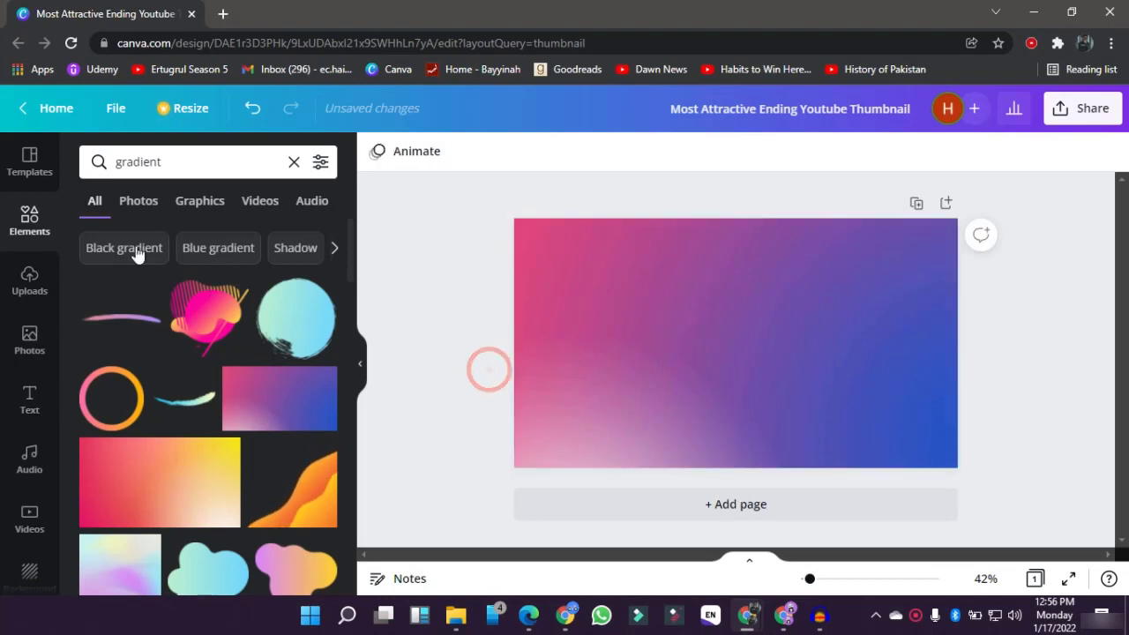
Step: Search the elements for "rocket" and add the white space shuttle graphic with the orange tank to the page
double_click(167, 154)
type("rocke")
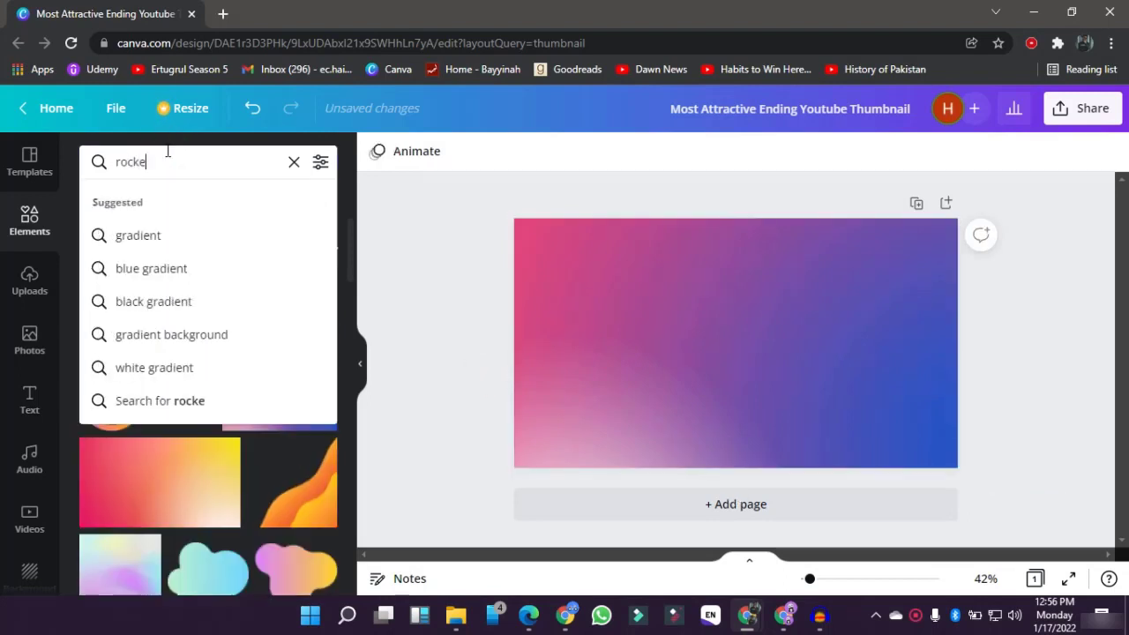
type("t")
key("Return")
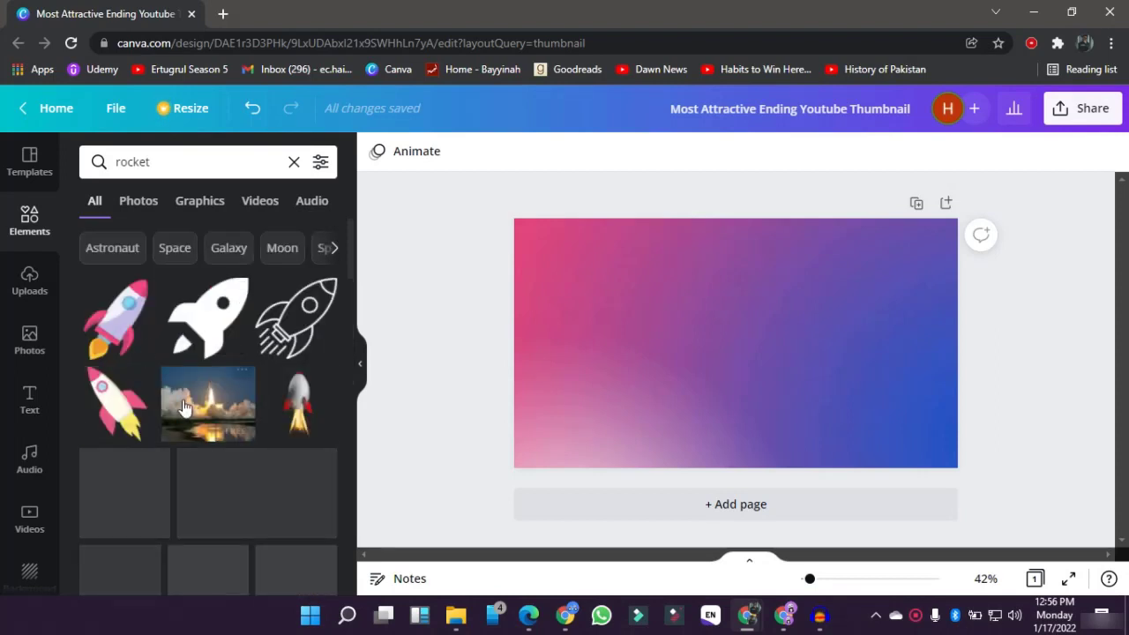
scroll(191, 458, "down", 3)
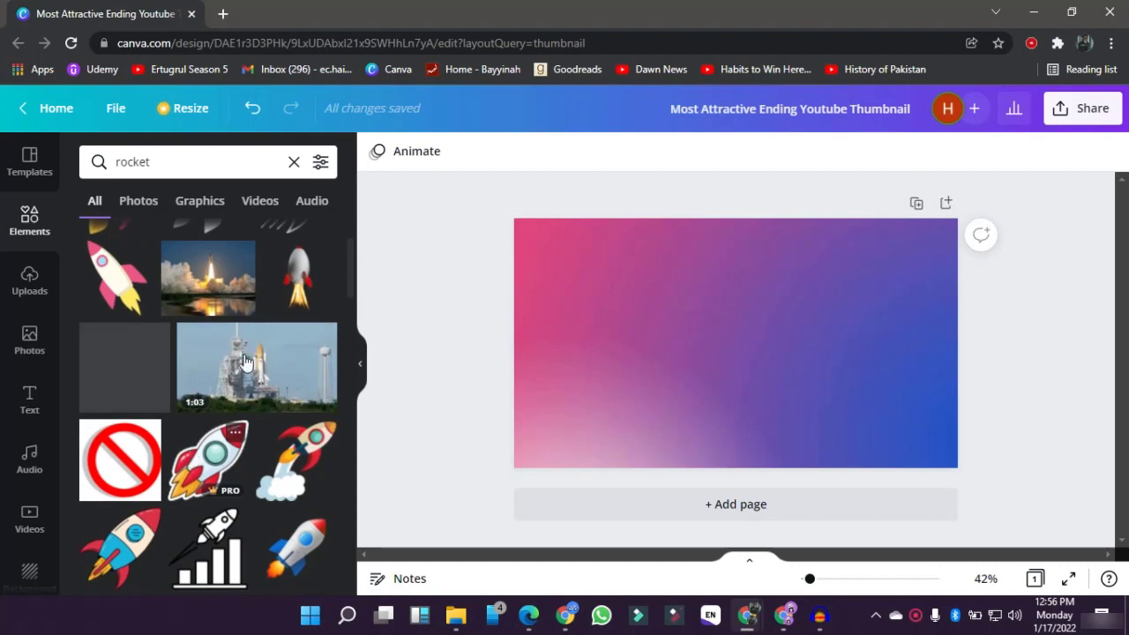
scroll(247, 352, "down", 5)
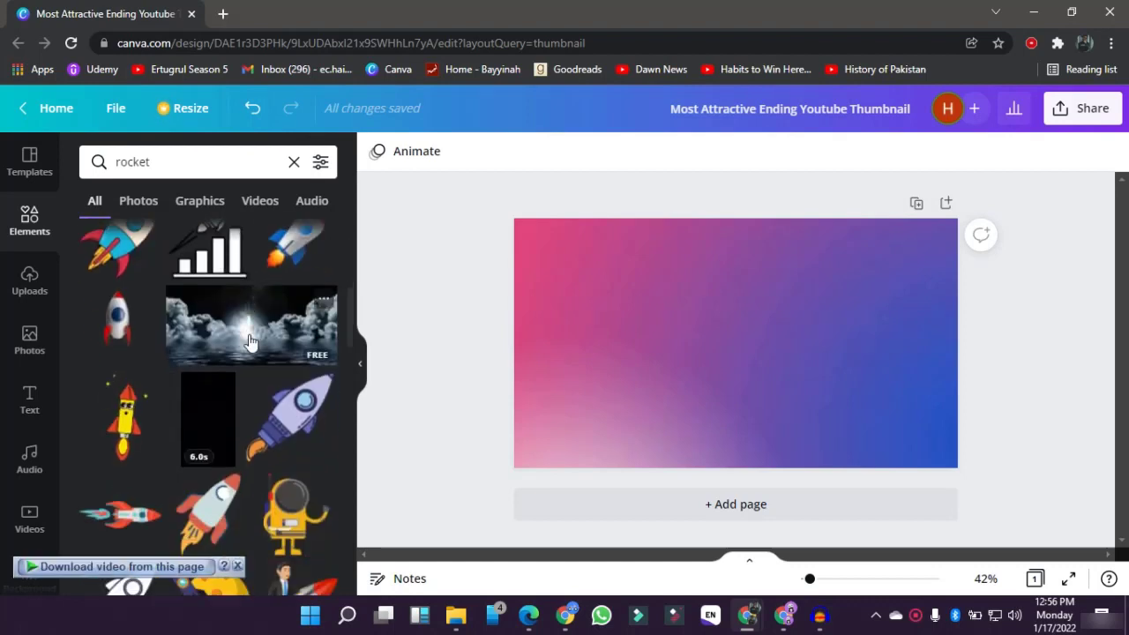
scroll(249, 341, "down", 4)
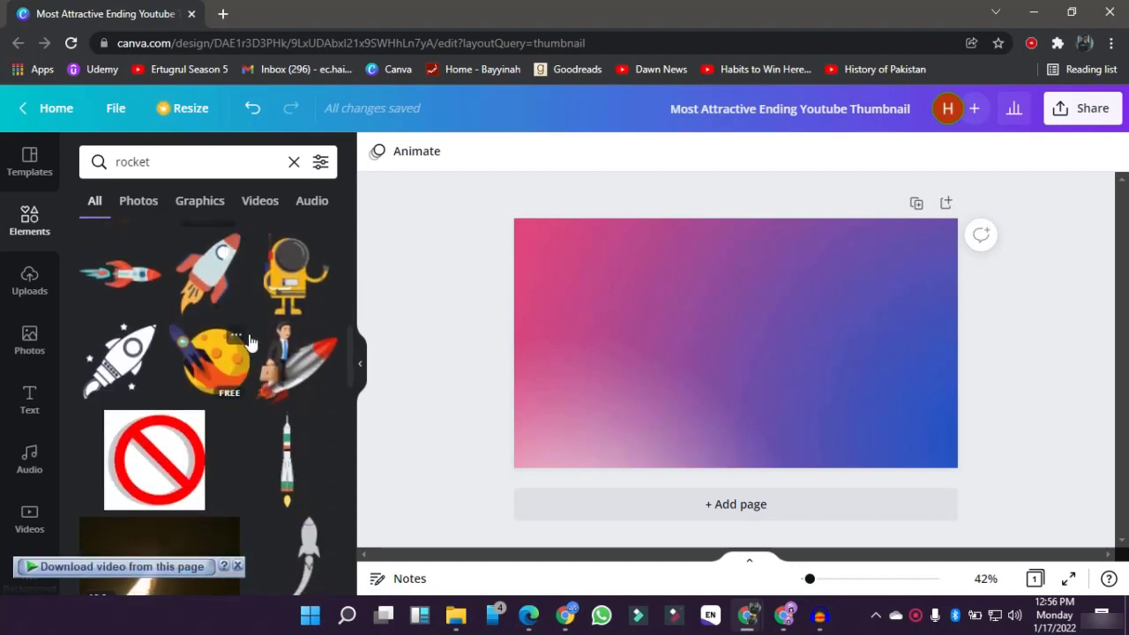
scroll(250, 341, "down", 5)
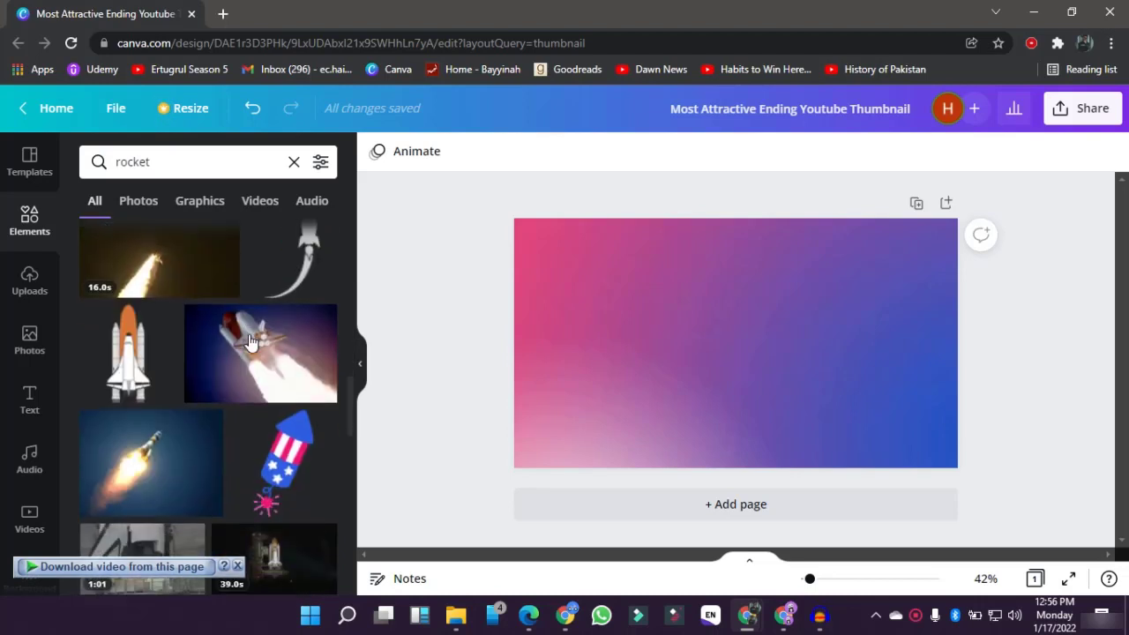
left_click(128, 346)
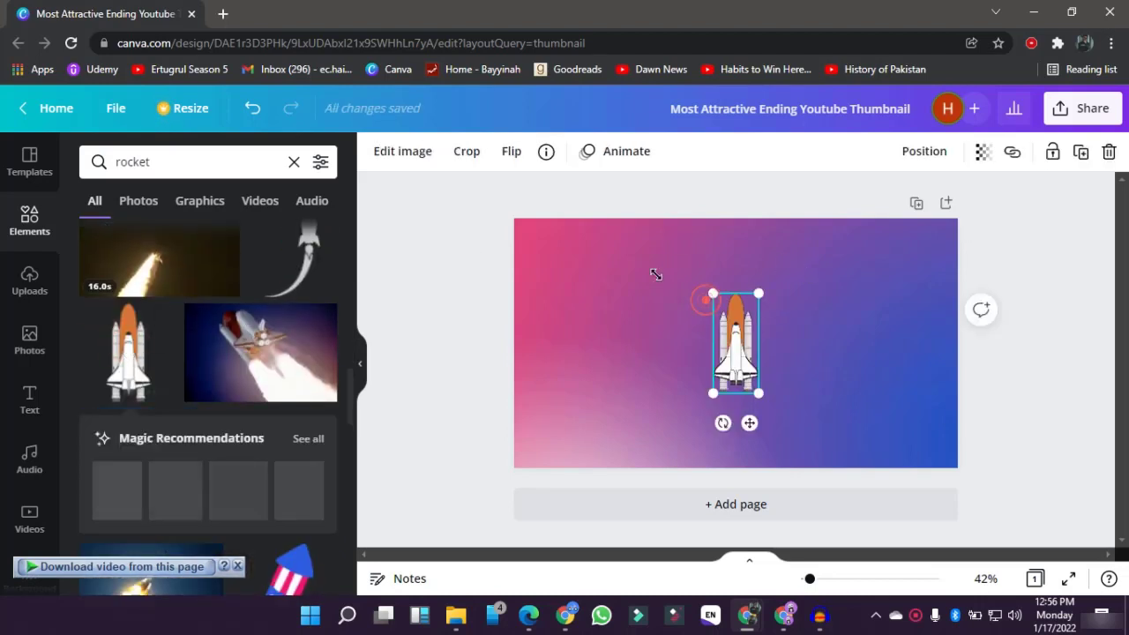
Step: Enlarge the space shuttle to nearly the full page height and centre it on the gradient
left_click_drag(584, 243, 583, 244)
left_click_drag(760, 395, 805, 424)
left_click_drag(724, 356, 740, 393)
left_click(474, 346)
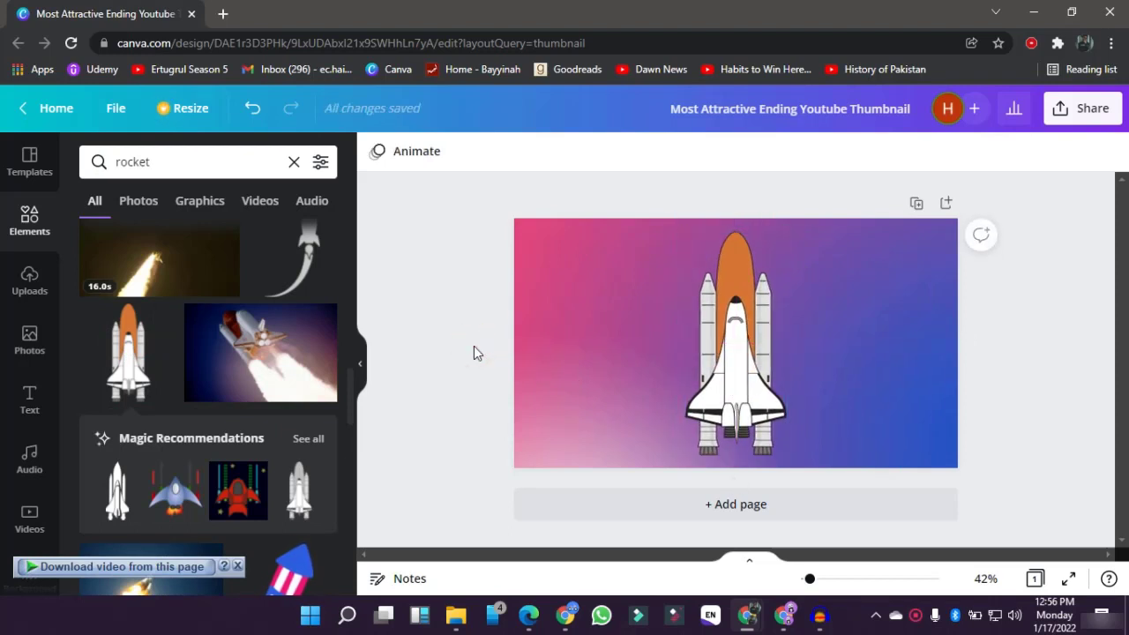
double_click(575, 345)
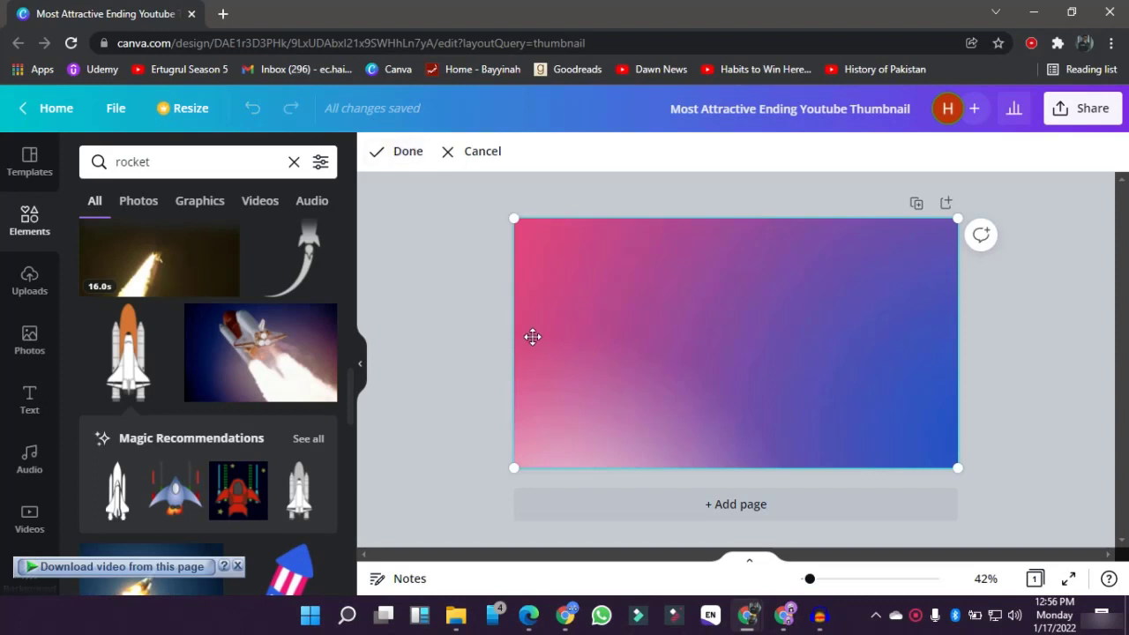
left_click(431, 305)
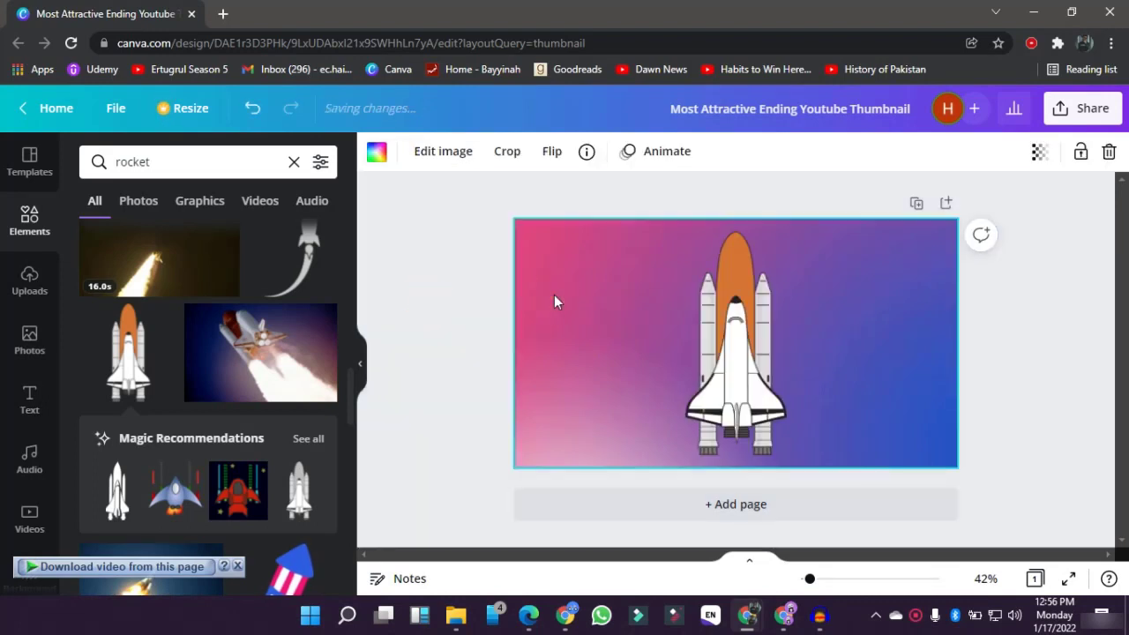
left_click(418, 210)
left_click(554, 278)
left_click(464, 256)
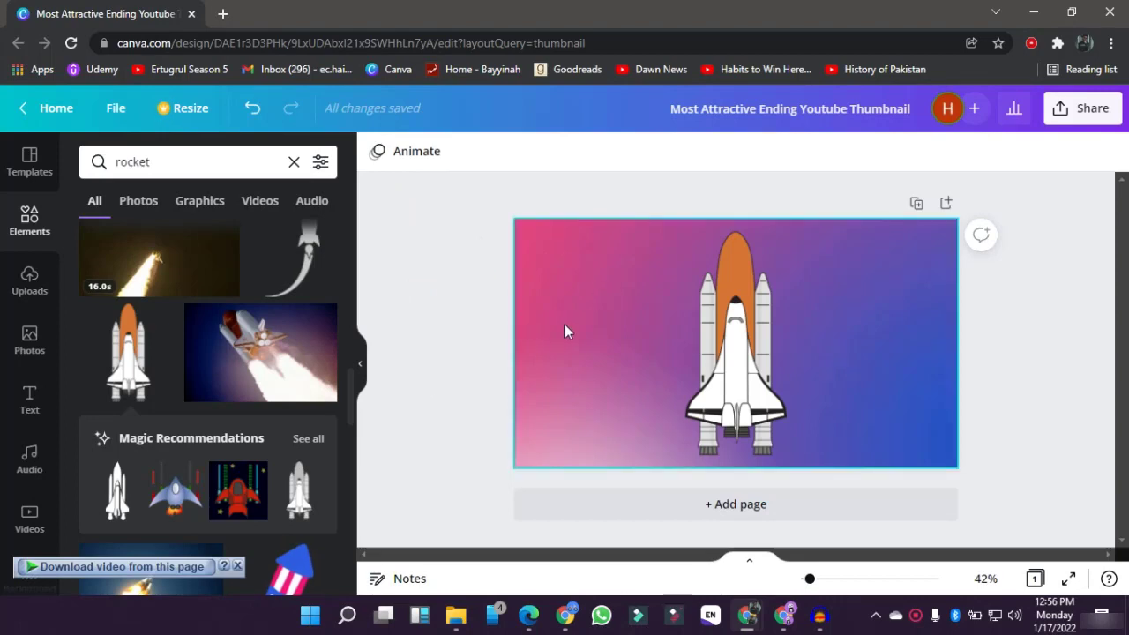
scroll(227, 516, "down", 3)
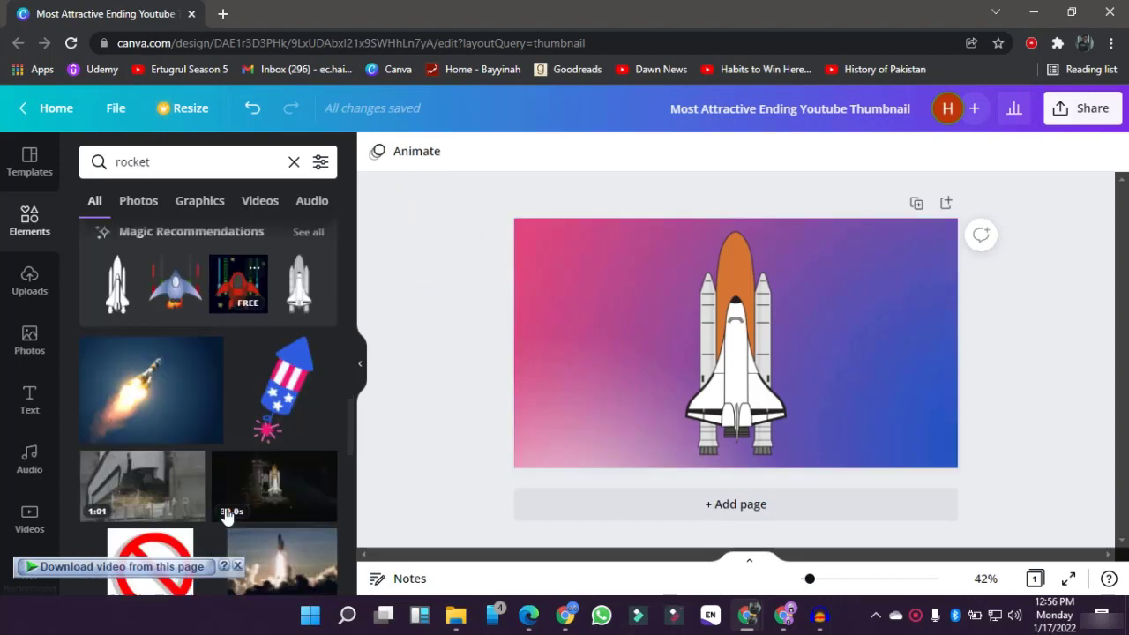
Step: Add the yellow "HUGE SALE" font combination to the page over the space shuttle
left_click(30, 397)
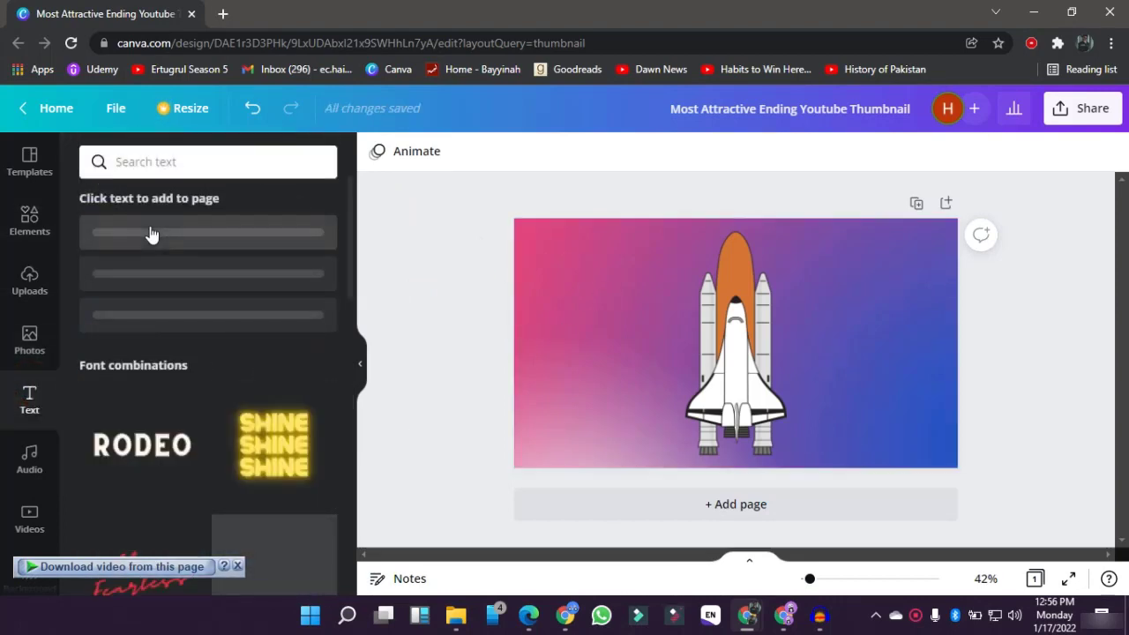
scroll(154, 406, "down", 1)
scroll(155, 405, "down", 2)
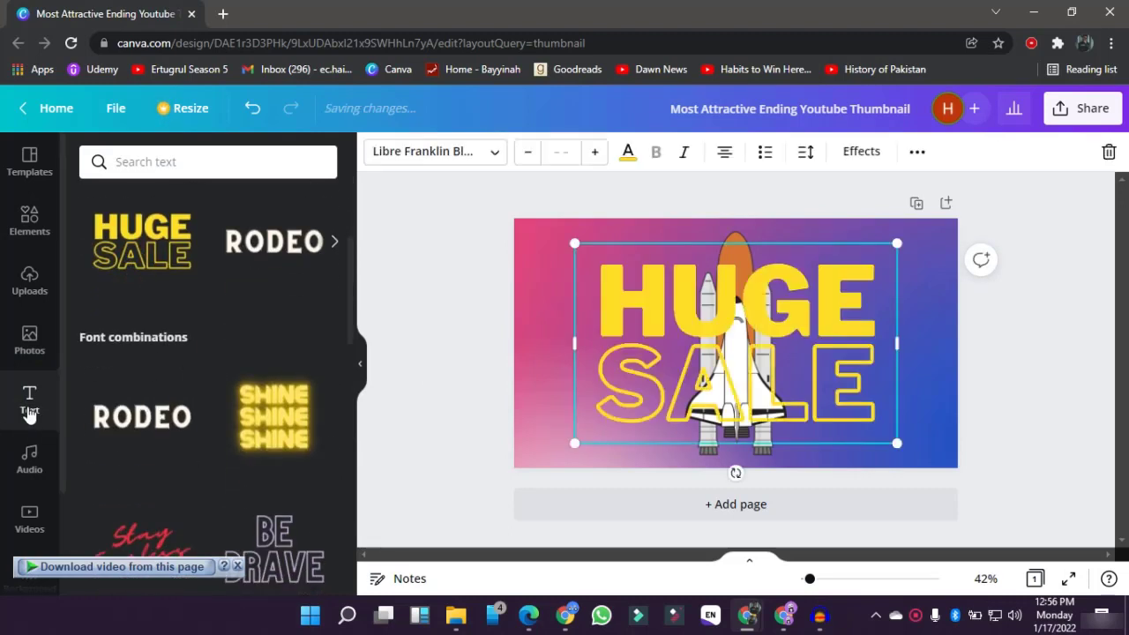
Step: Replace the solid "HUGE" text with "ROCKET", split over two lines as "ROCK" and "ET"
double_click(786, 327)
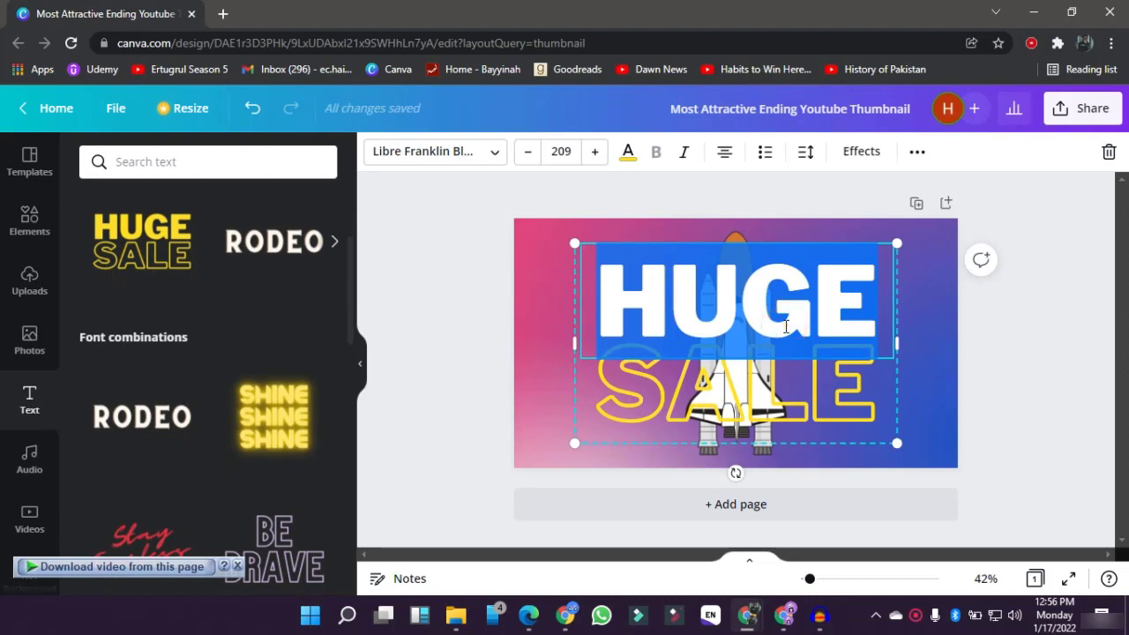
type("ROCK")
key("Return")
type("ET")
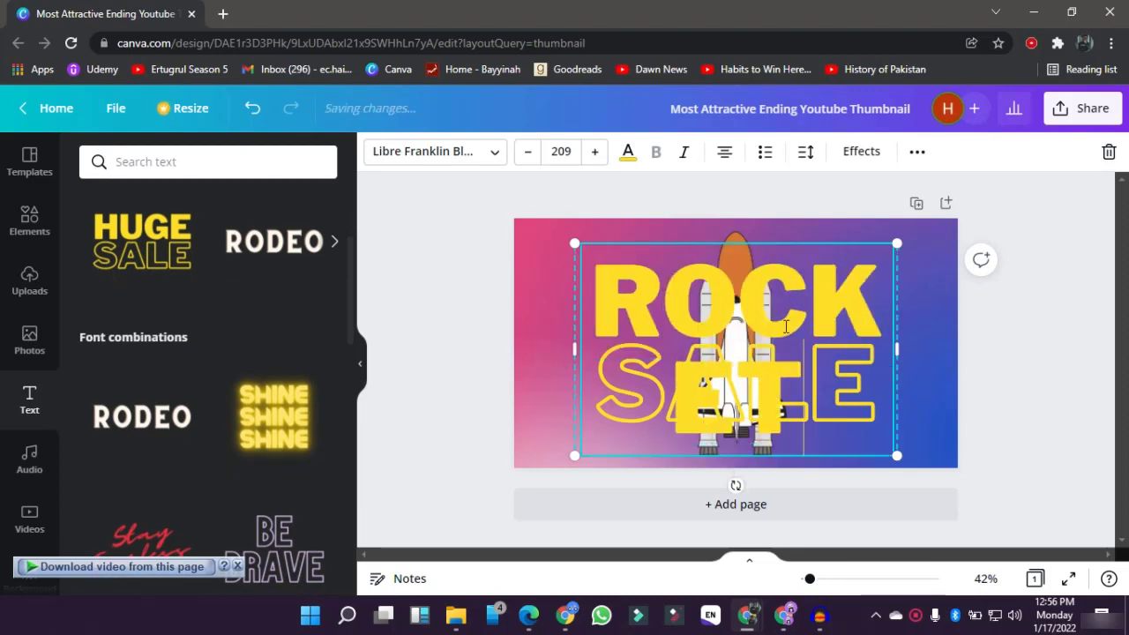
Step: Try to fit the solid "ROCKET" text on one line by widening its box, and shift it over the page
left_click_drag(900, 347, 1035, 346)
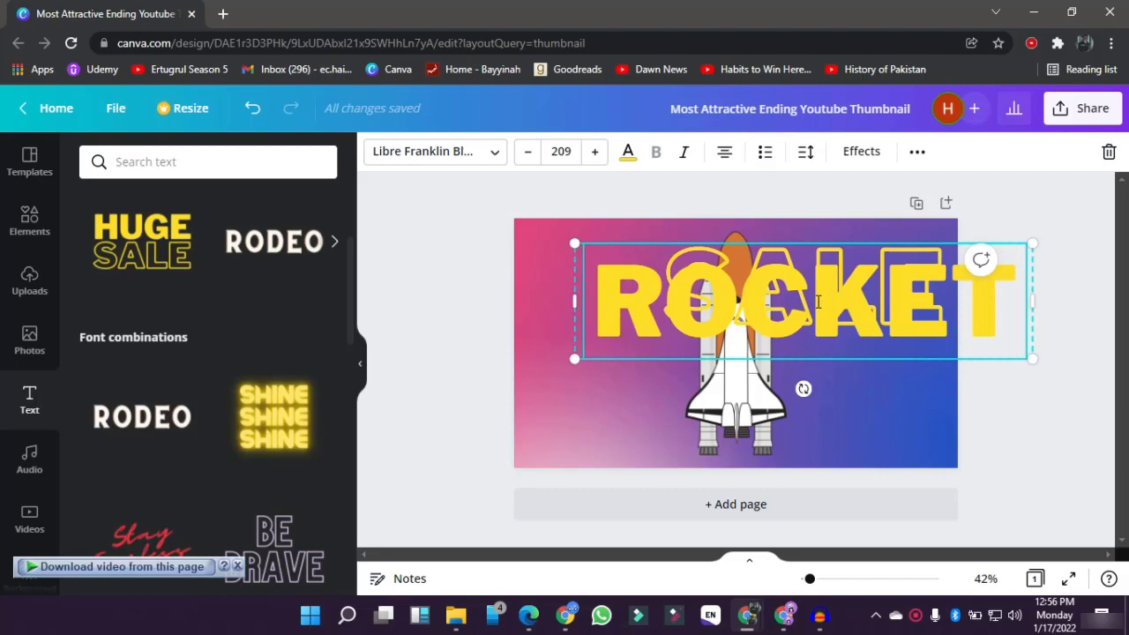
left_click(432, 388)
left_click_drag(717, 313, 632, 311)
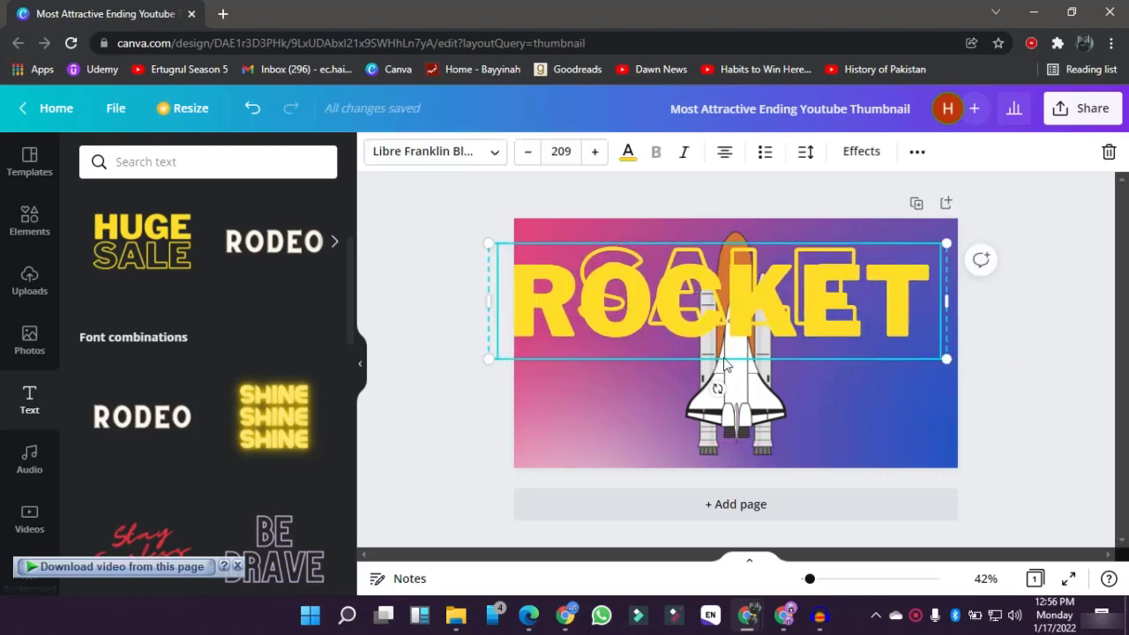
left_click_drag(724, 358, 725, 372)
Step: Undo the widening and repositioning of the solid "ROCKET" text
key("ctrl+z")
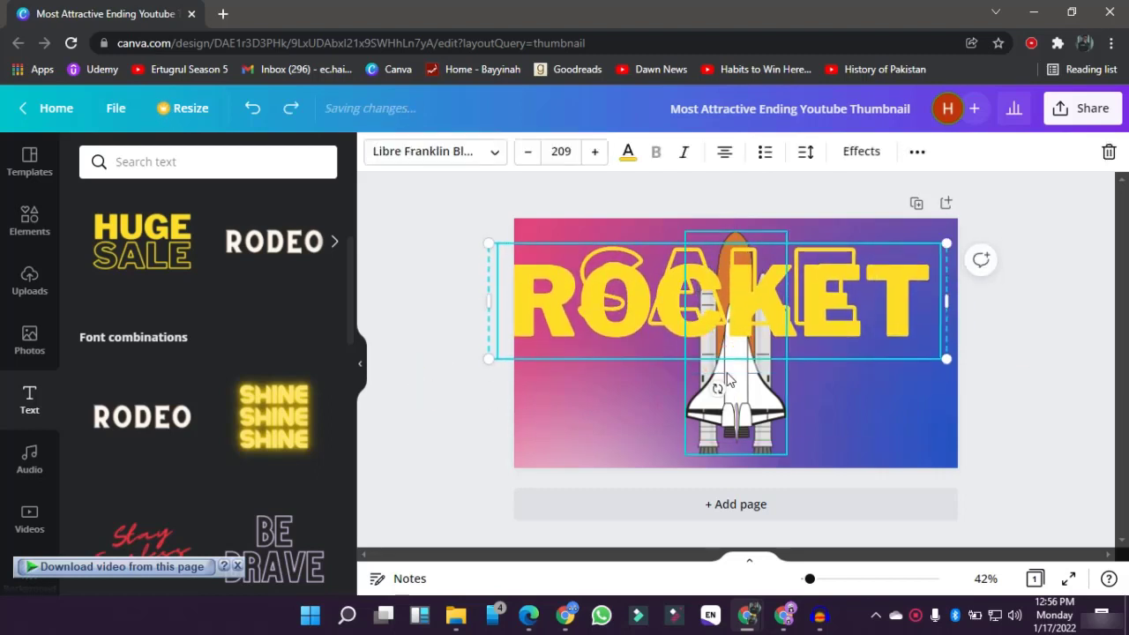
key("ctrl+z")
key("ctrl+z")
Step: Clear the solid upper text line and replace the outlined "SALE" with "ROCKET"
double_click(724, 372)
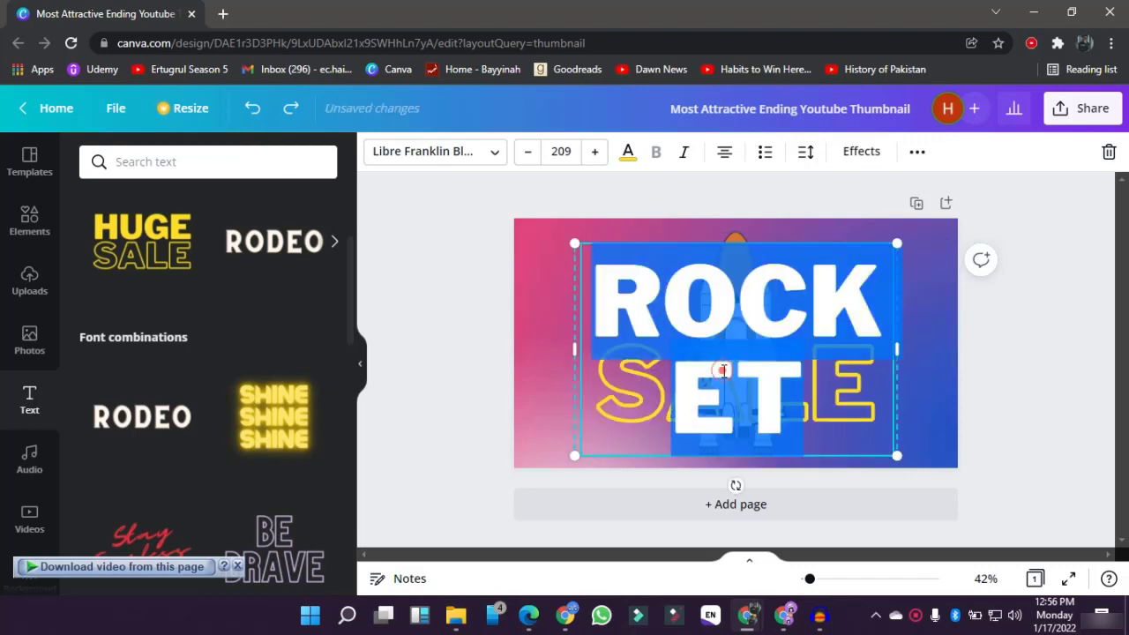
key("BackSpace")
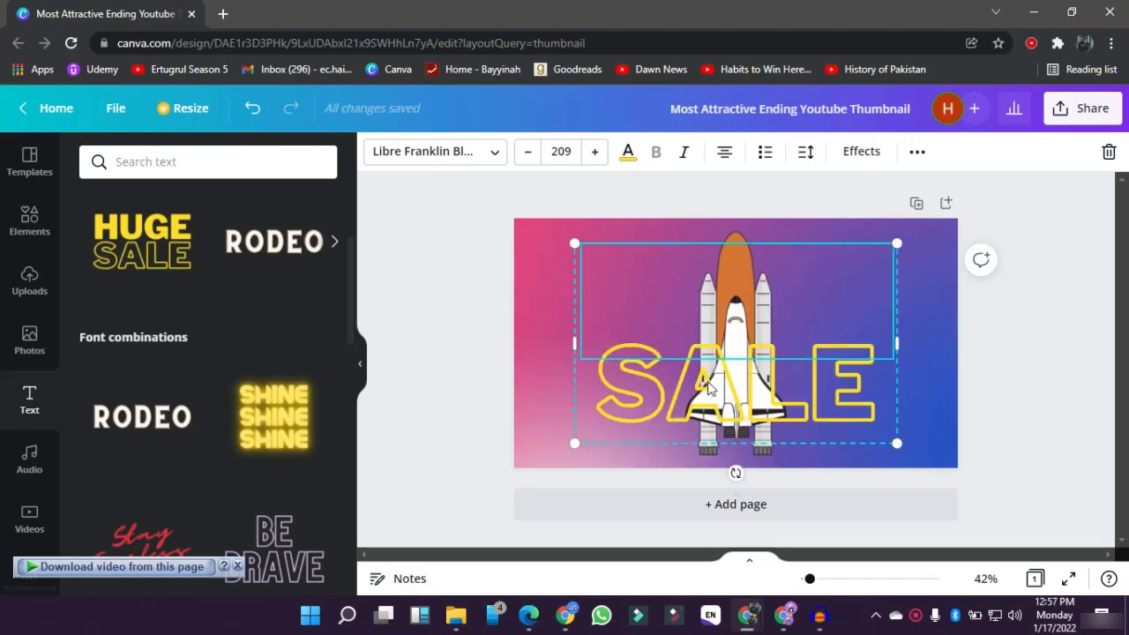
double_click(704, 388)
type("ROC")
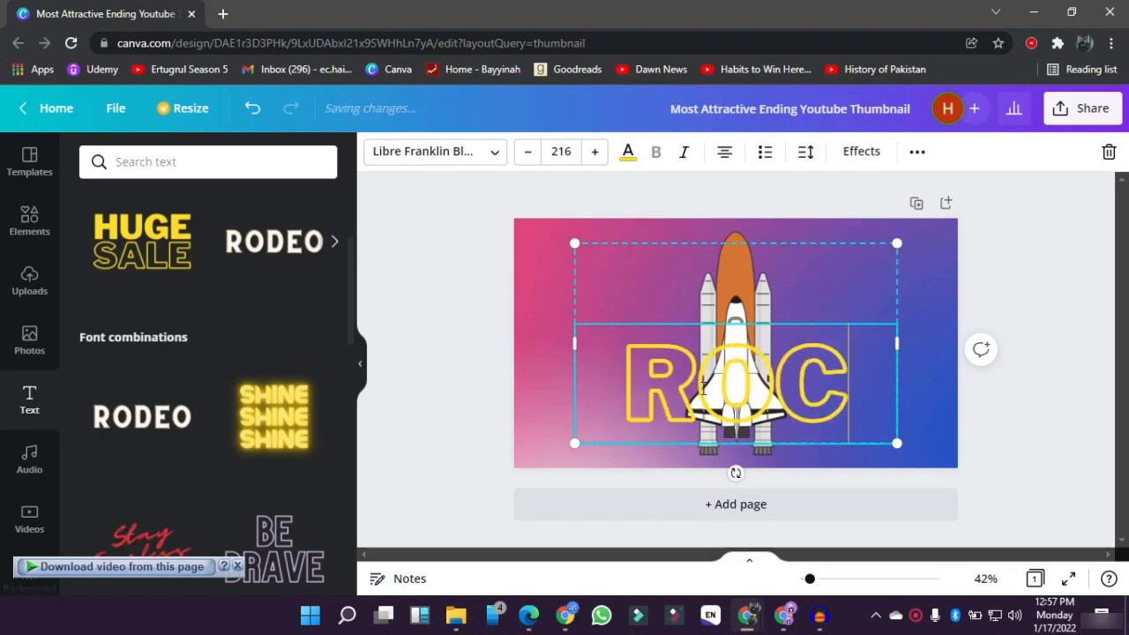
type("KET")
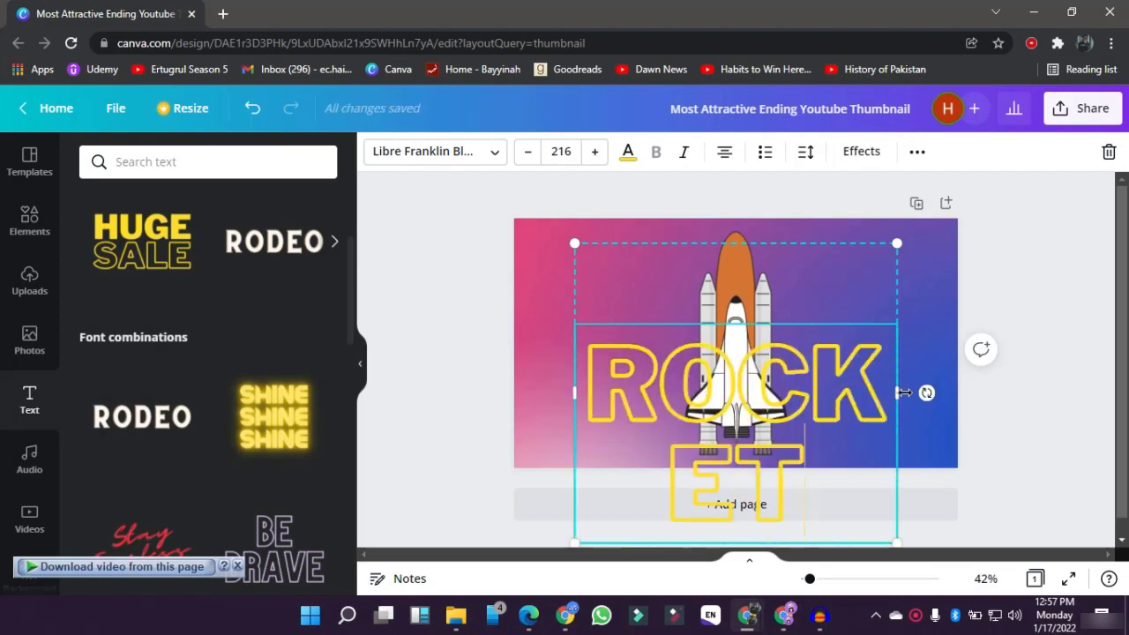
Step: Widen the text box so the outlined "ROCKET" fits on one line, and move it to the top of the page
left_click_drag(903, 393, 1022, 388)
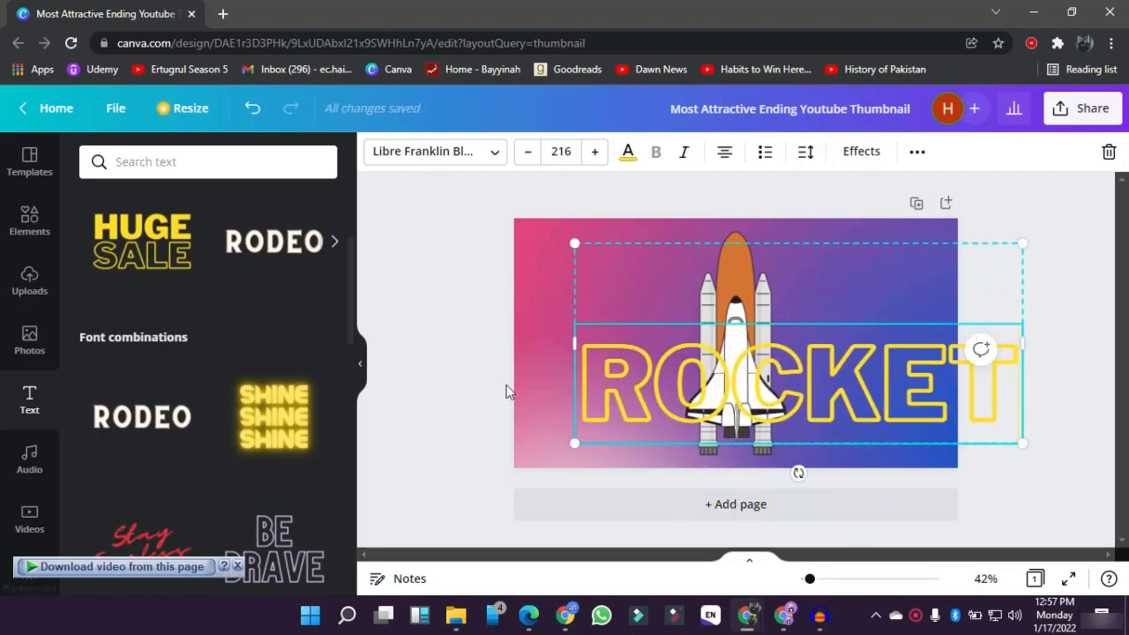
left_click(463, 375)
left_click_drag(753, 381, 693, 266)
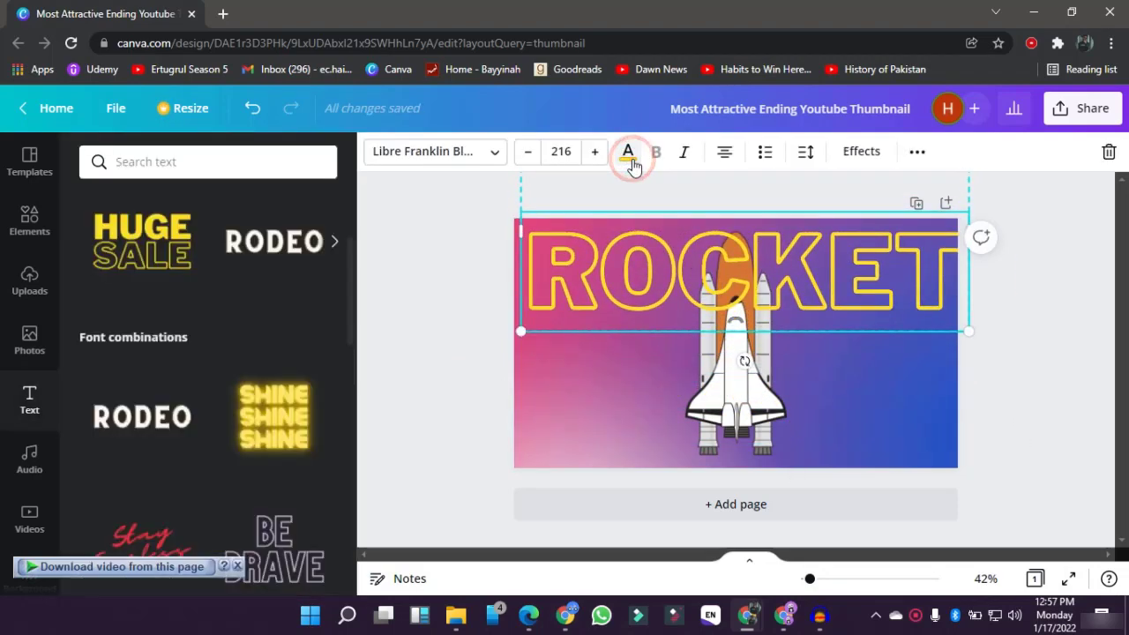
Step: Recolour the outlined "ROCKET" text white and shift it slightly left so it fits within the page width
left_click(624, 152)
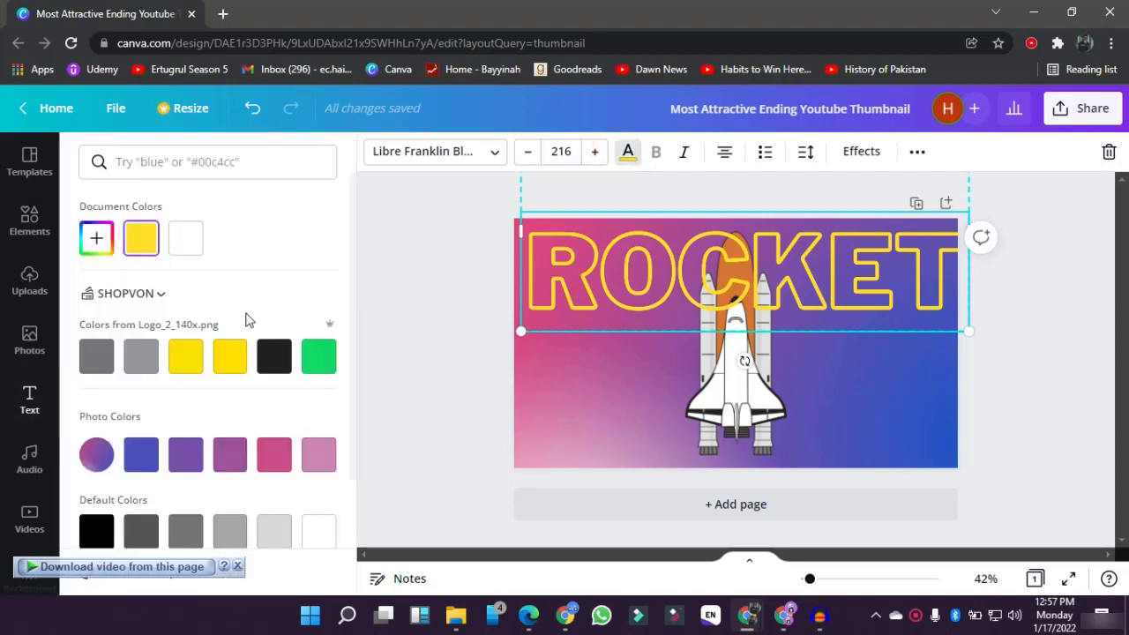
left_click(186, 240)
left_click(393, 365)
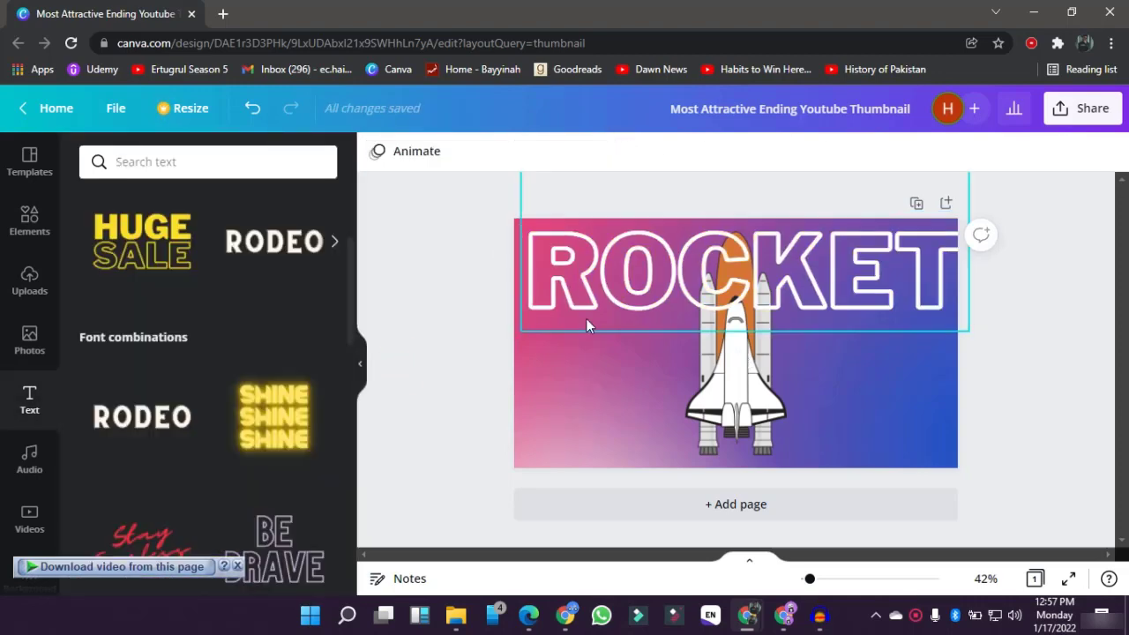
left_click_drag(587, 322, 579, 322)
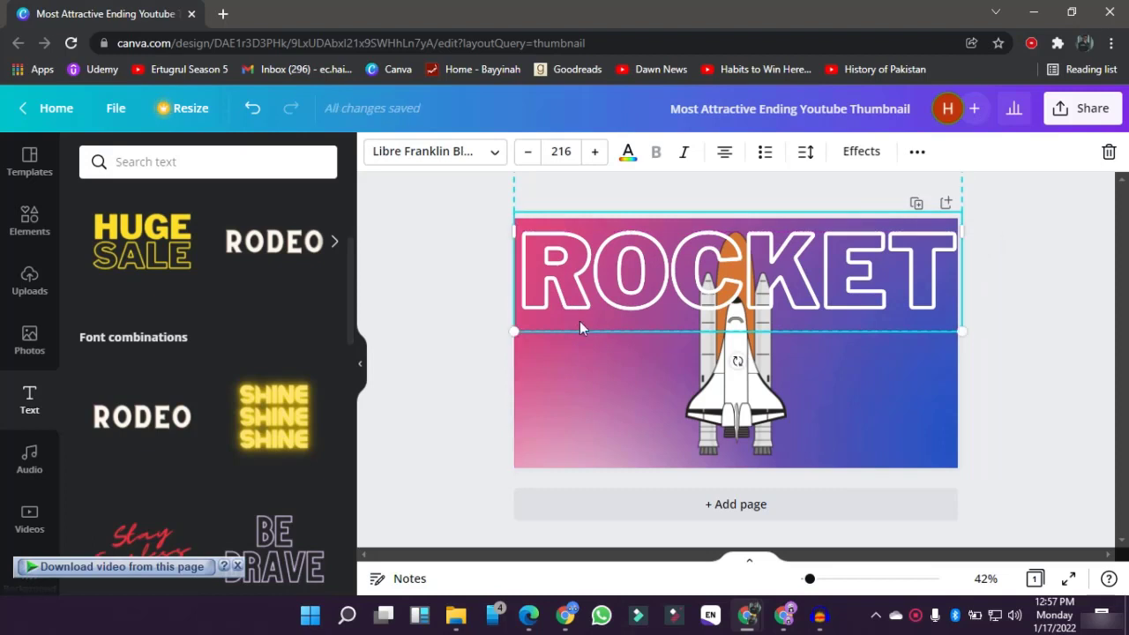
Step: Send the outlined "ROCKET" text one layer backward so it sits behind the space shuttle
left_click(917, 153)
left_click(725, 192)
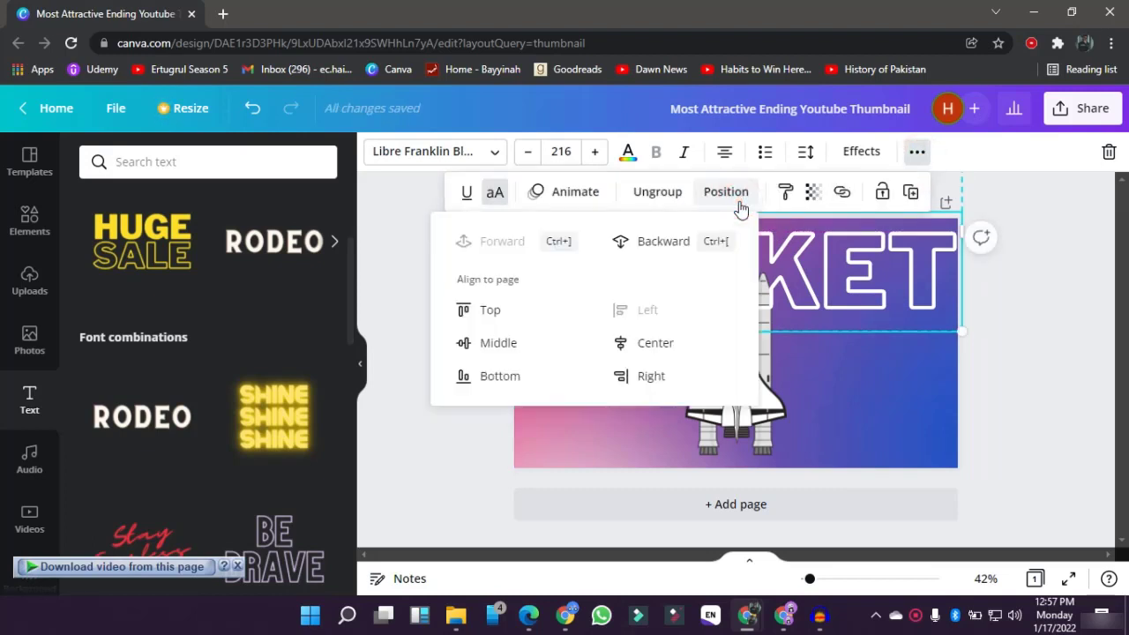
left_click(670, 241)
left_click(1104, 421)
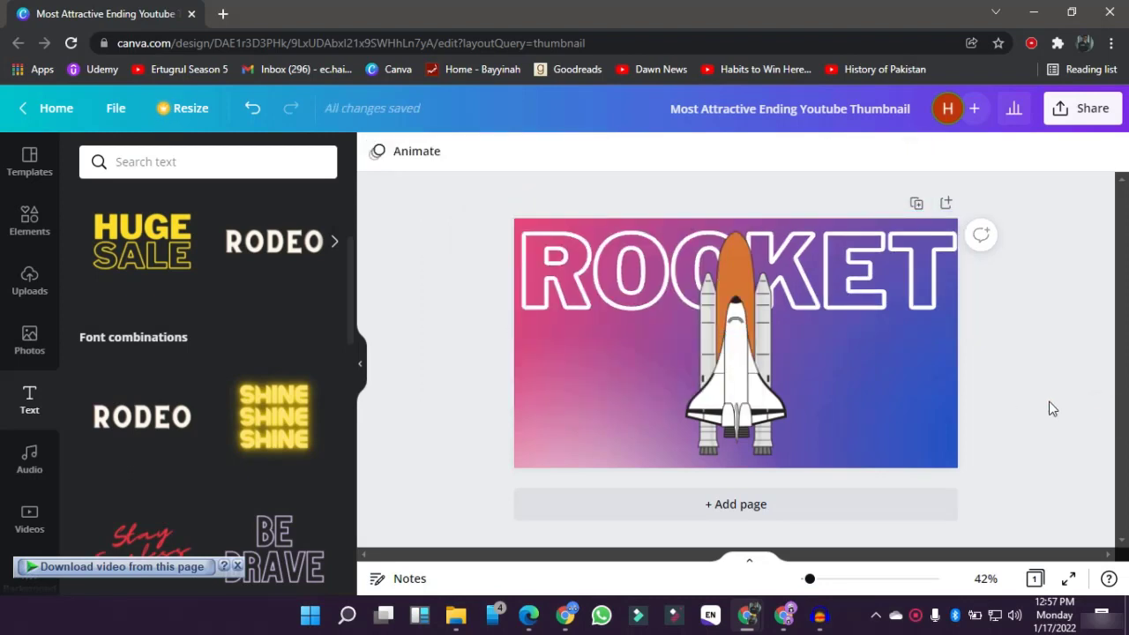
Step: Enlarge the space shuttle graphic so it runs past the page's lower edge, and centre it horizontally
left_click(750, 370)
left_click_drag(786, 459, 882, 555)
left_click_drag(729, 361, 698, 345)
left_click(448, 345)
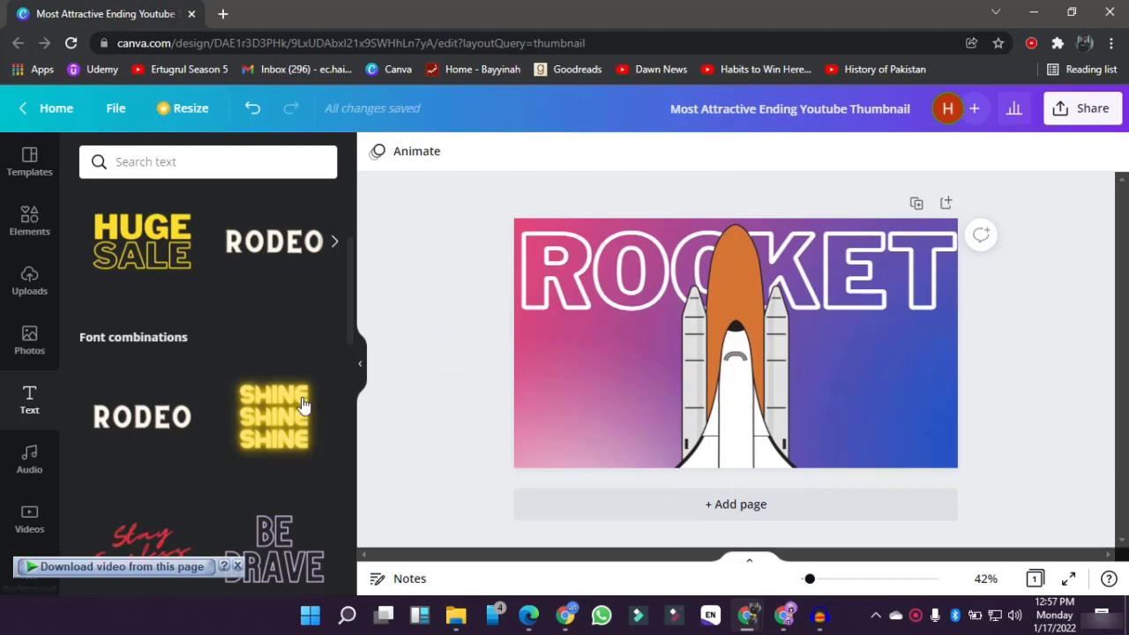
Step: Add the glowing yellow "SHINE" font combination and replace all three of its lines with "NASA"
left_click(267, 414)
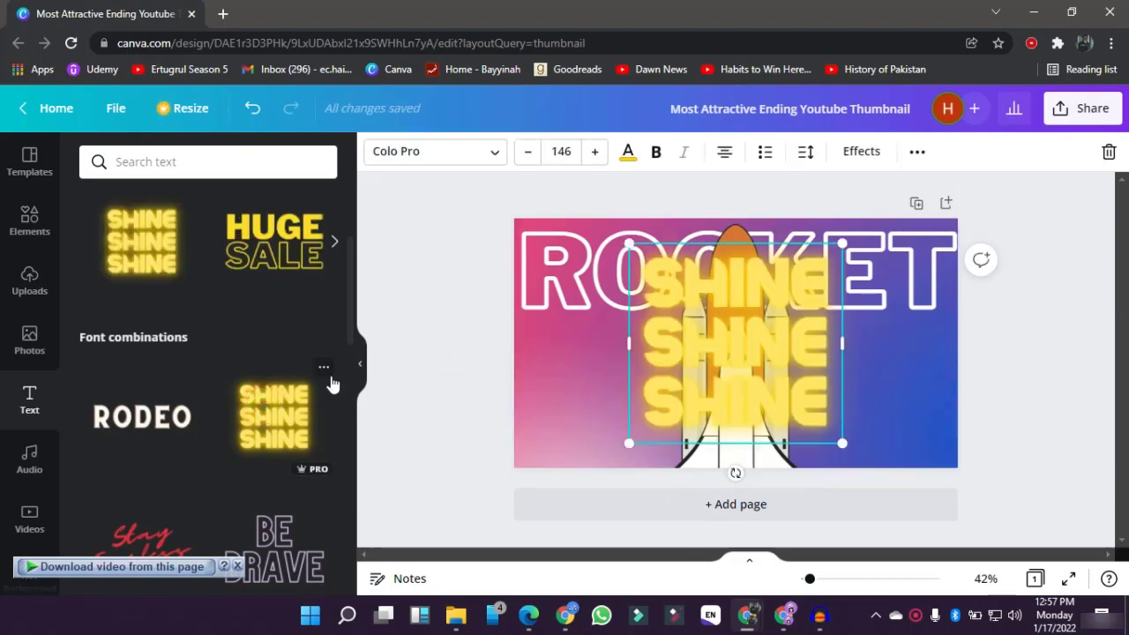
left_click_drag(777, 342, 690, 368)
double_click(689, 368)
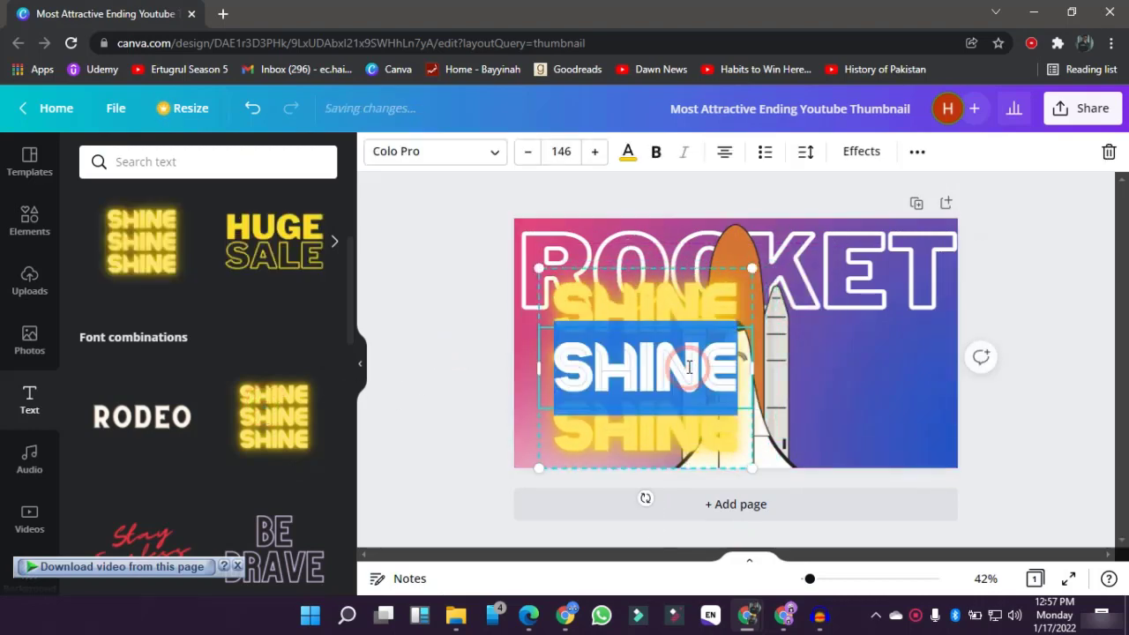
type("NASA")
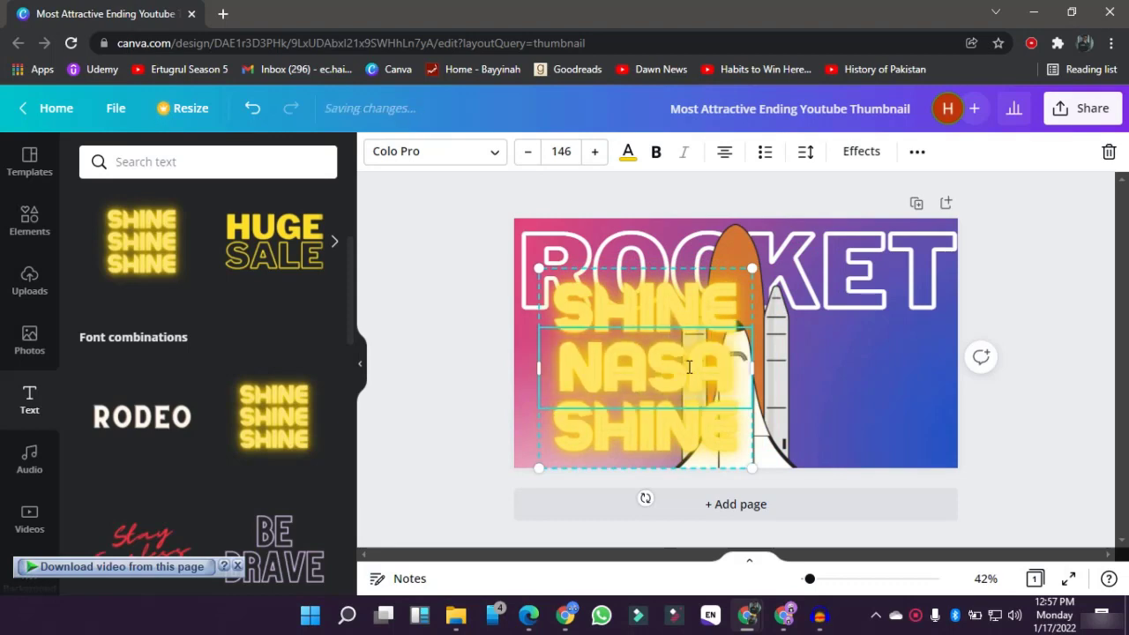
double_click(650, 315)
type("NASA")
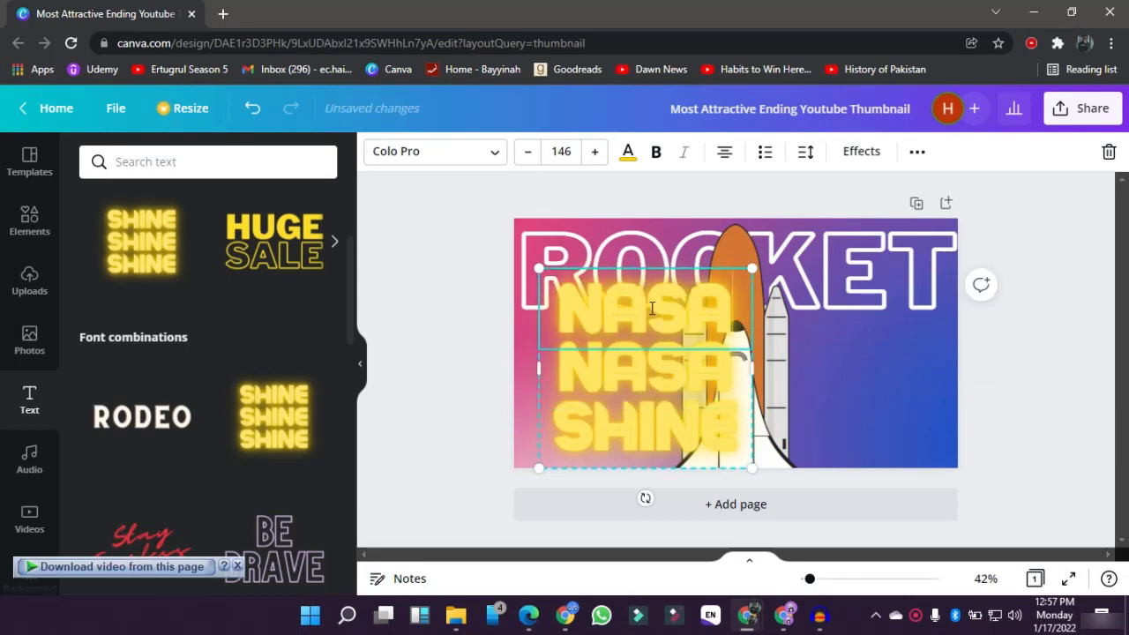
double_click(622, 432)
type("NASA")
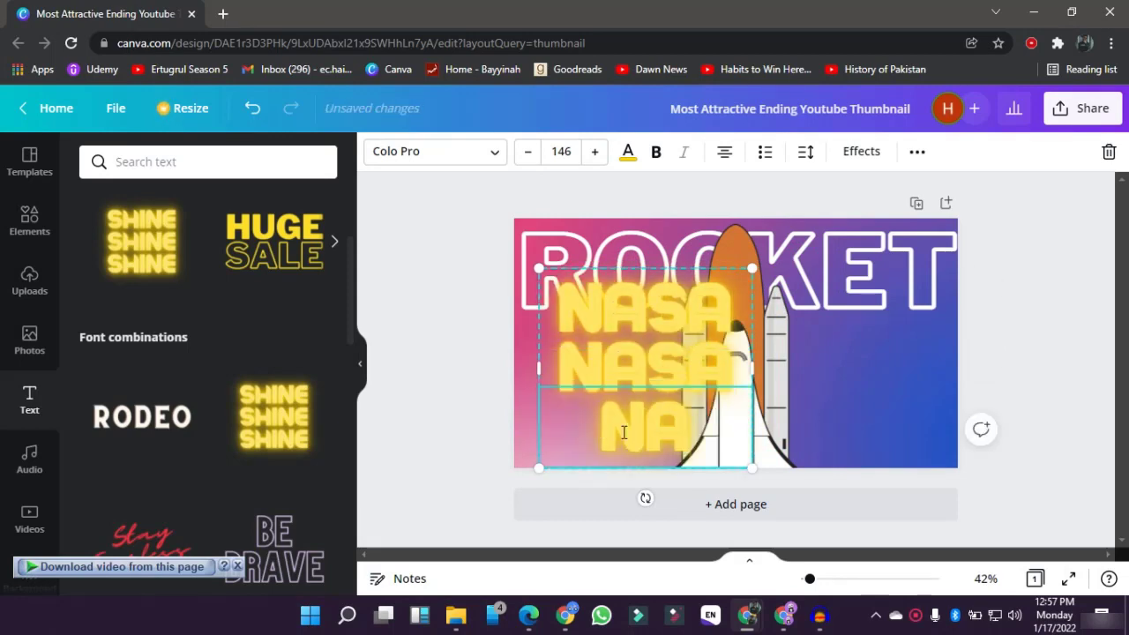
left_click(467, 388)
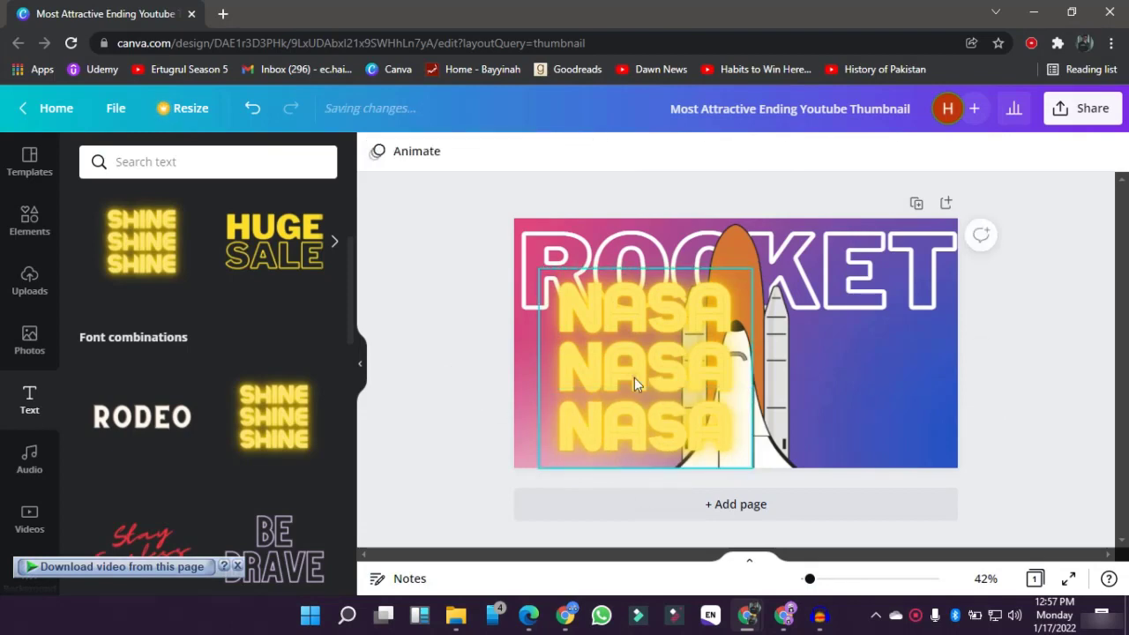
Step: Shrink the "NASA" text block to font size 128 and place it below "ROCKET" on the shuttle's left side
left_click_drag(634, 378, 599, 391)
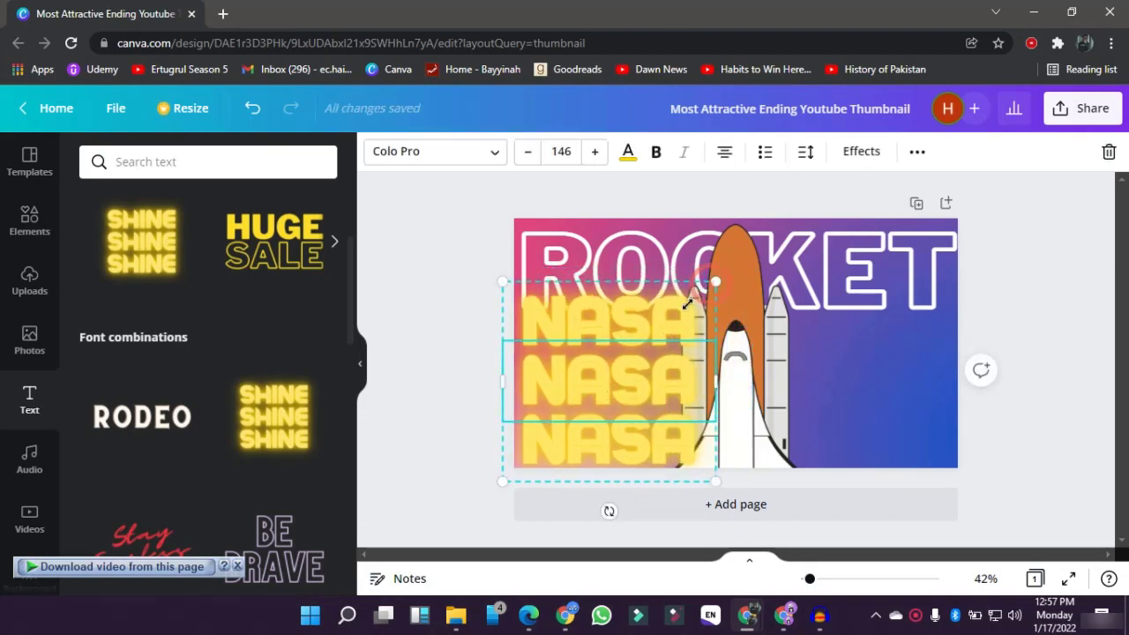
mouse_move(687, 305)
left_mouse_down()
mouse_move(681, 318)
mouse_move(692, 316)
left_mouse_up()
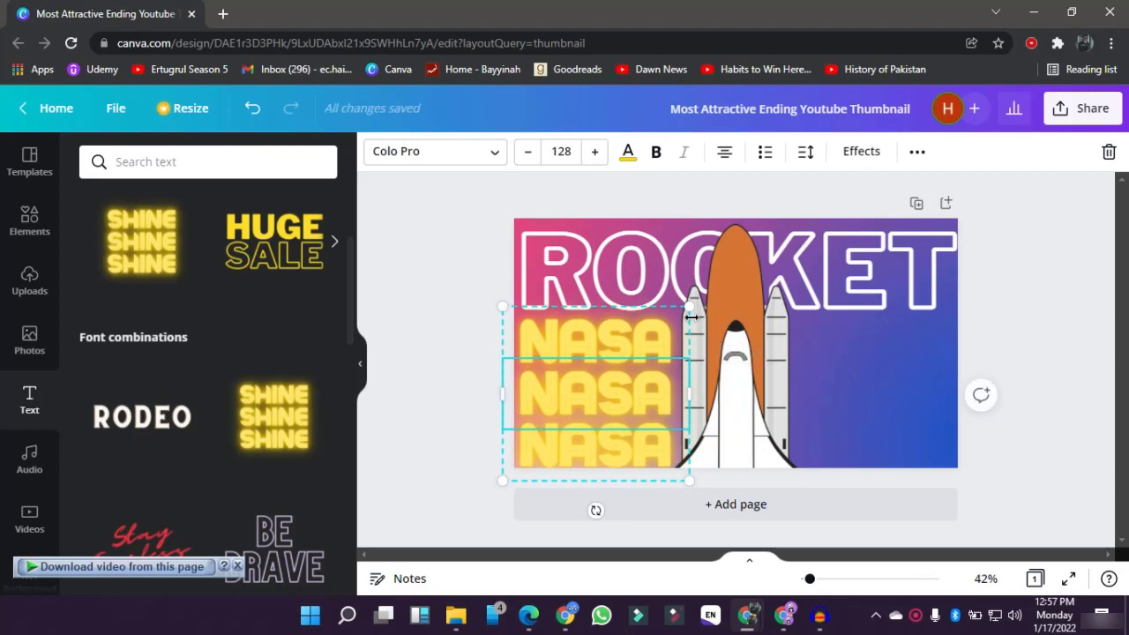
left_click(441, 400)
Step: Paste a copy of the "NASA" block to the right of the shuttle, and shift the original block closer to the shuttle
key("ctrl+v")
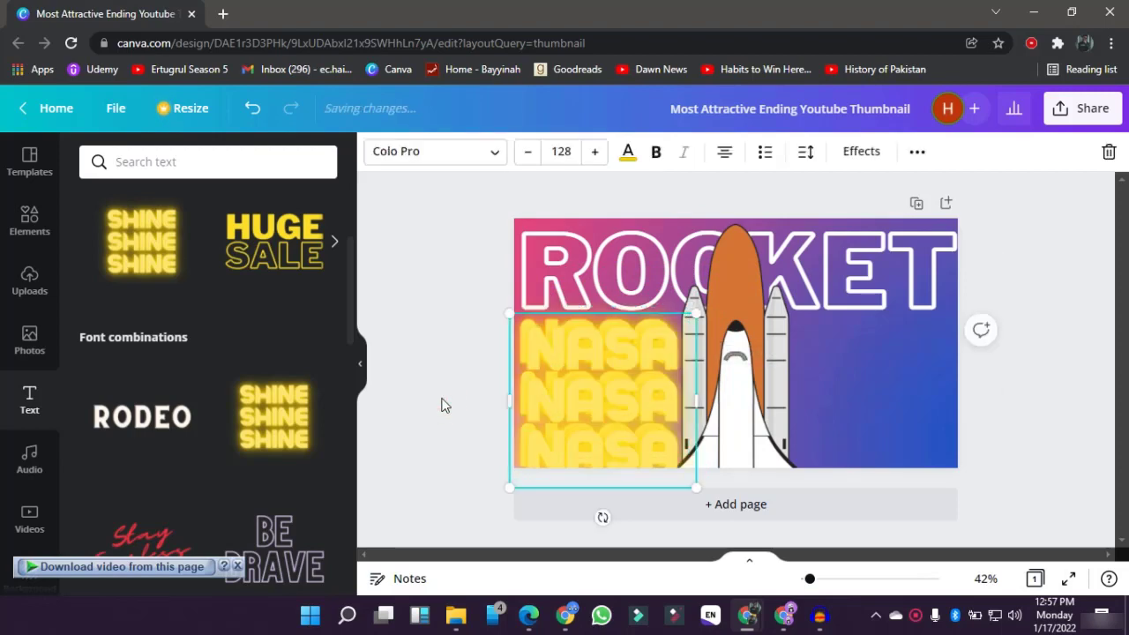
left_click_drag(605, 403, 862, 397)
left_click(653, 388)
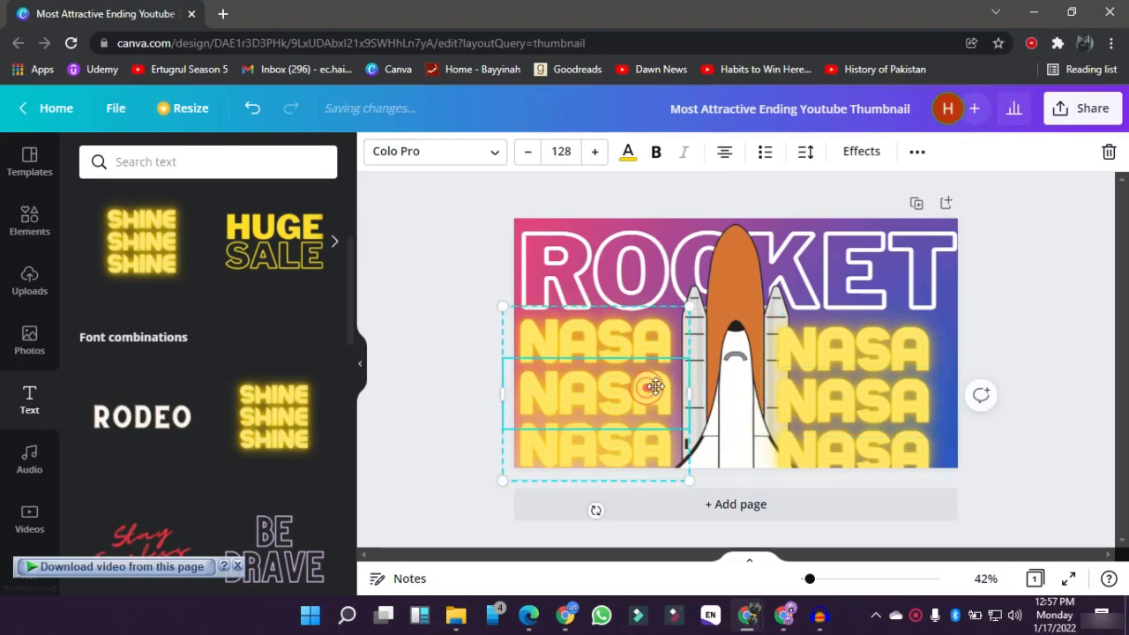
left_click_drag(653, 388, 667, 388)
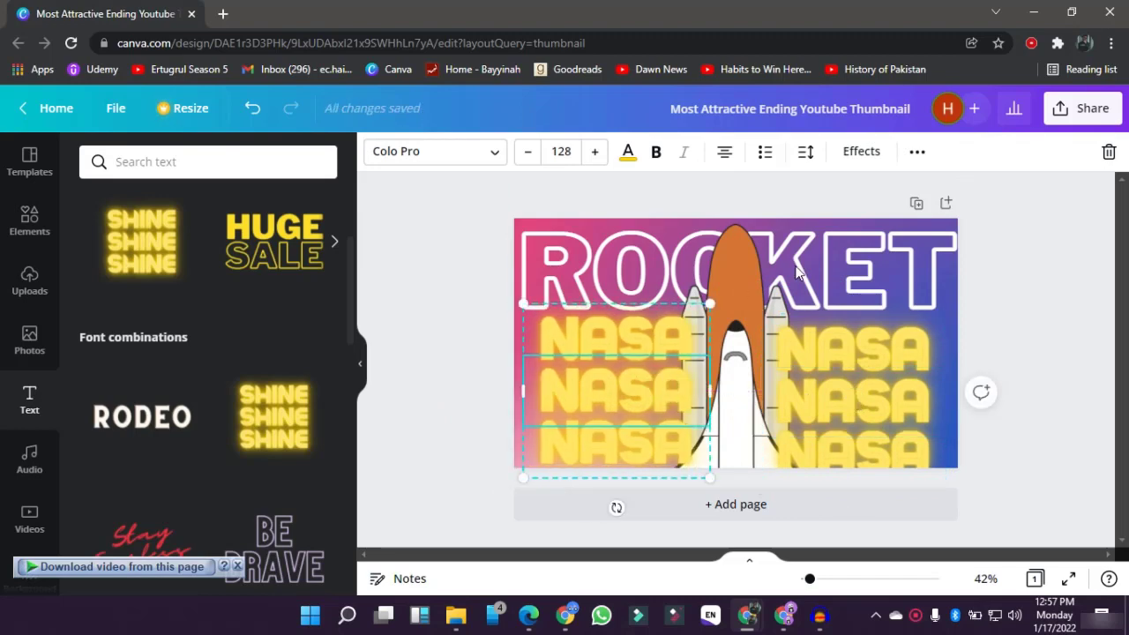
Step: Send both "NASA" text blocks backward so they sit behind the space shuttle
left_click(913, 155)
left_click(727, 192)
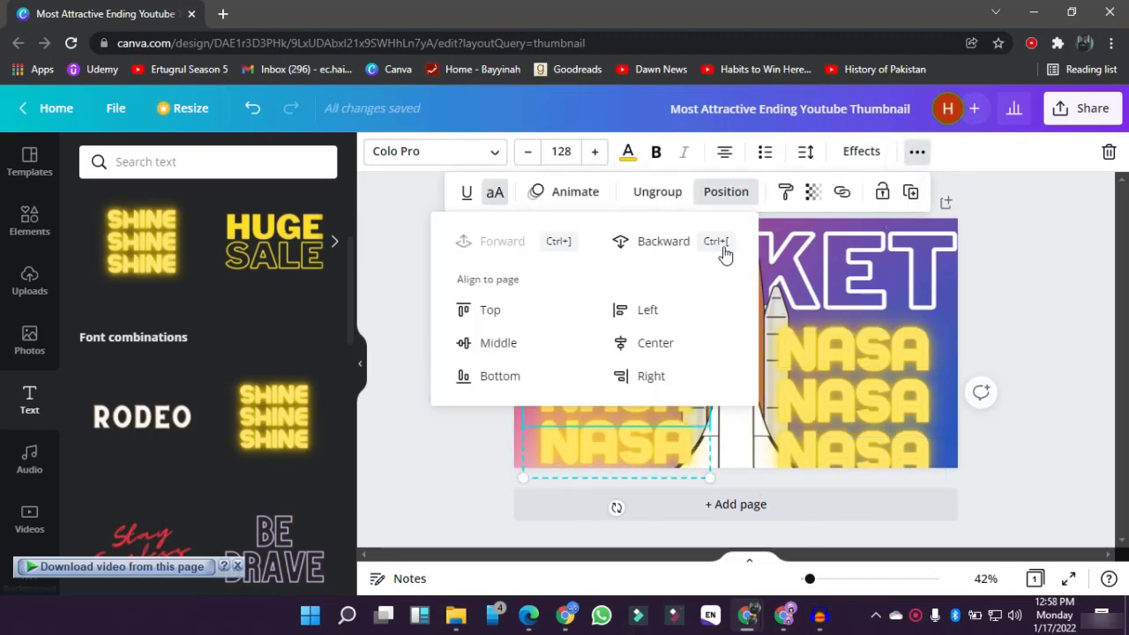
left_click(663, 241)
left_click(849, 393)
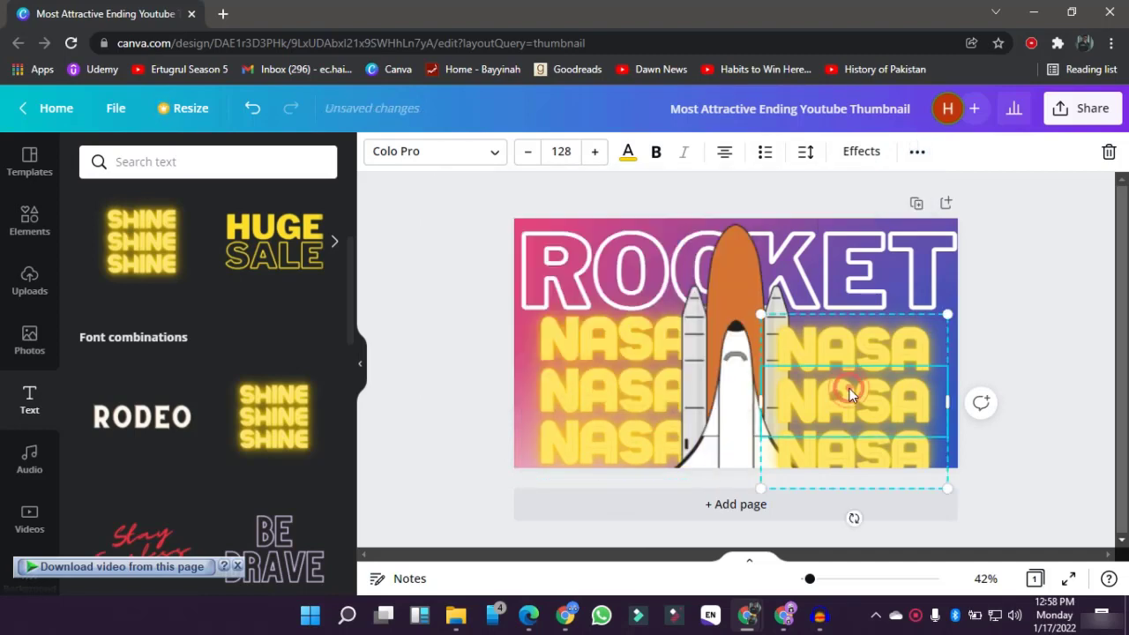
left_click(913, 154)
left_click(735, 192)
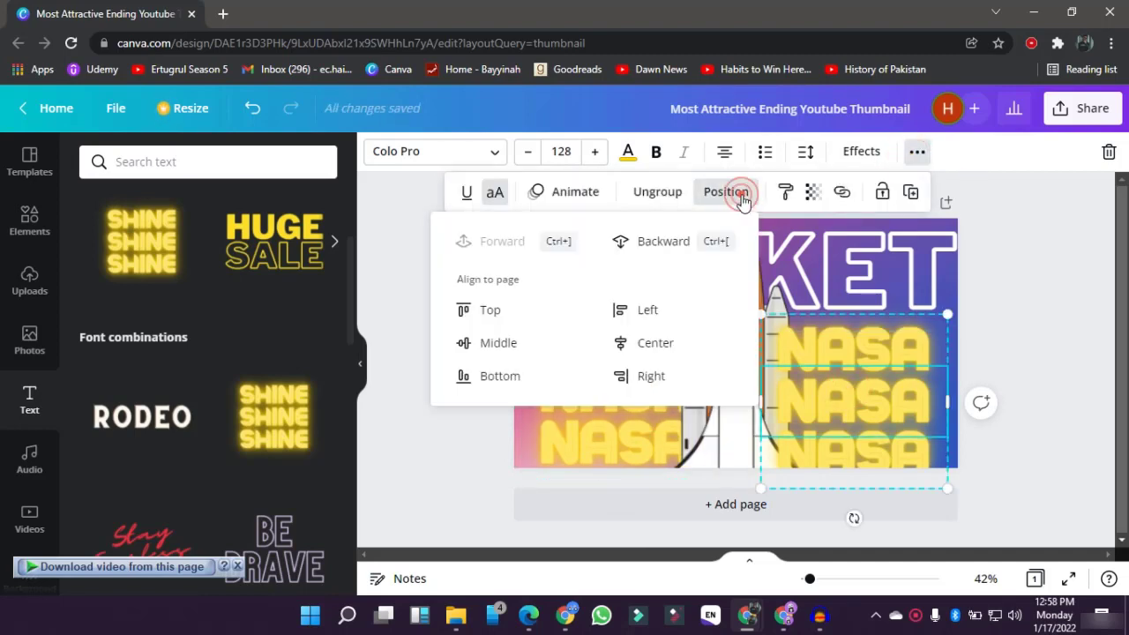
left_click(740, 196)
left_click(726, 193)
left_click(662, 242)
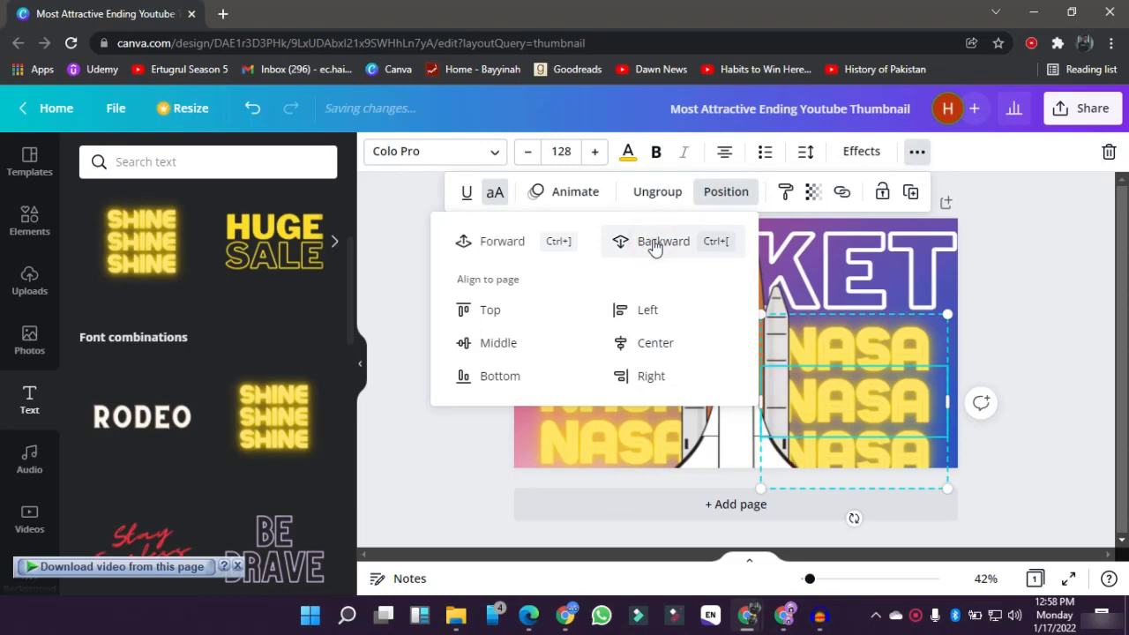
left_click(1049, 404)
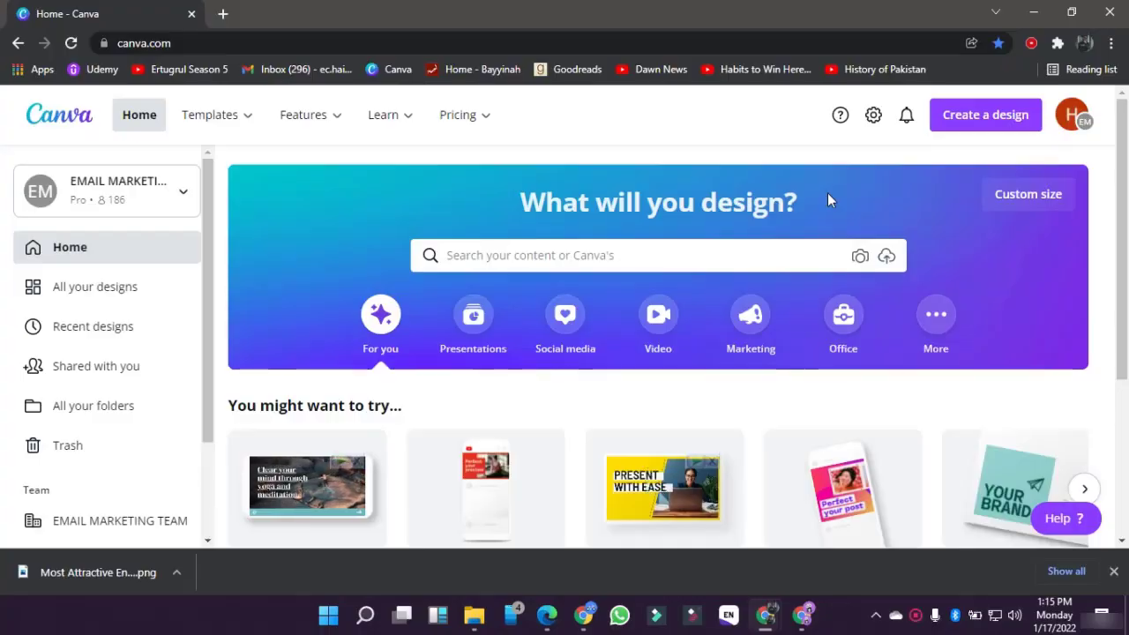
key("F11")
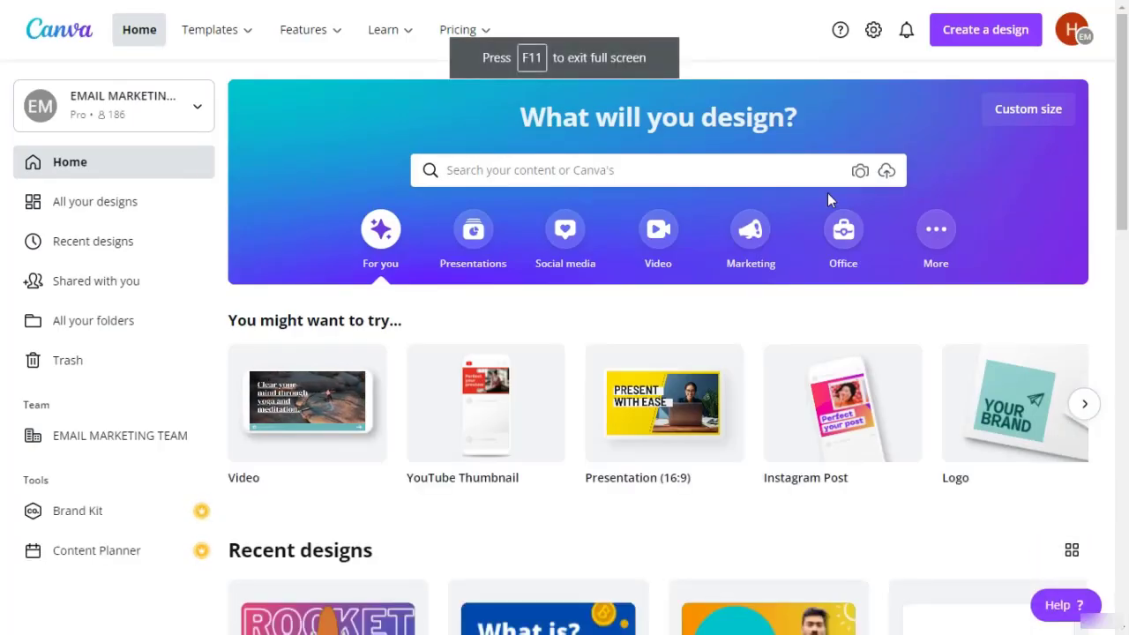
key("F11")
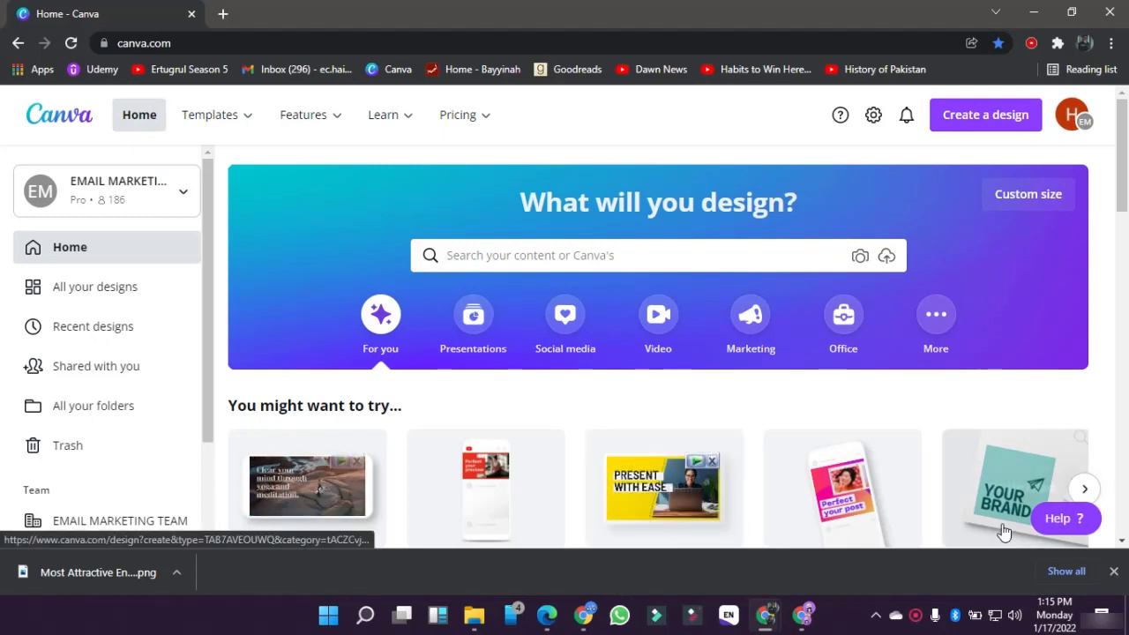
left_click(1113, 572)
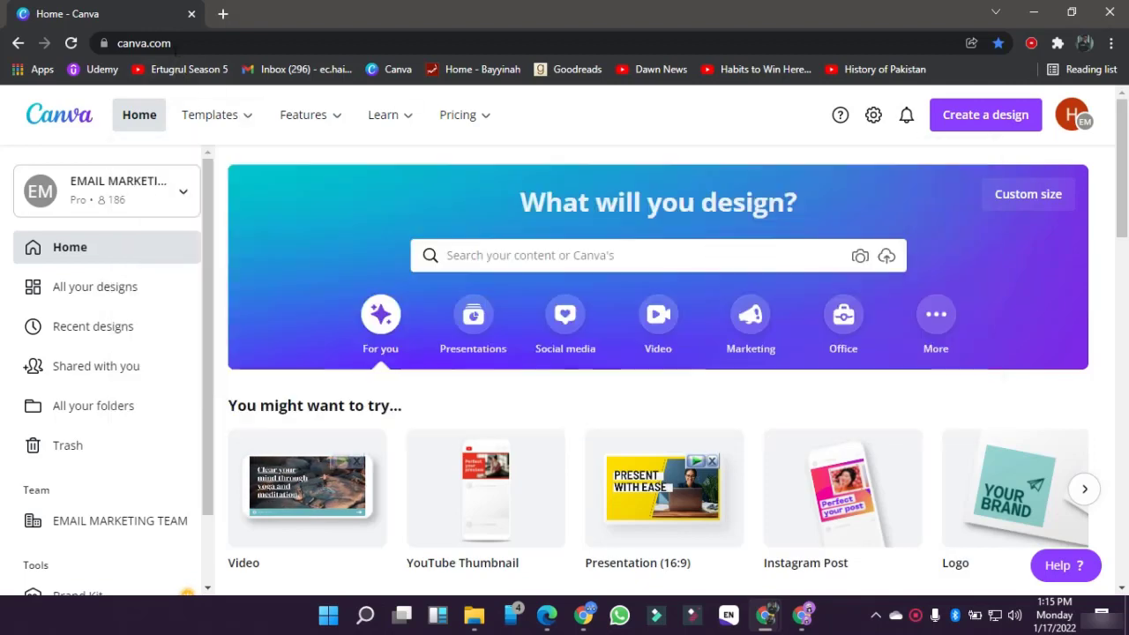
left_click(185, 42)
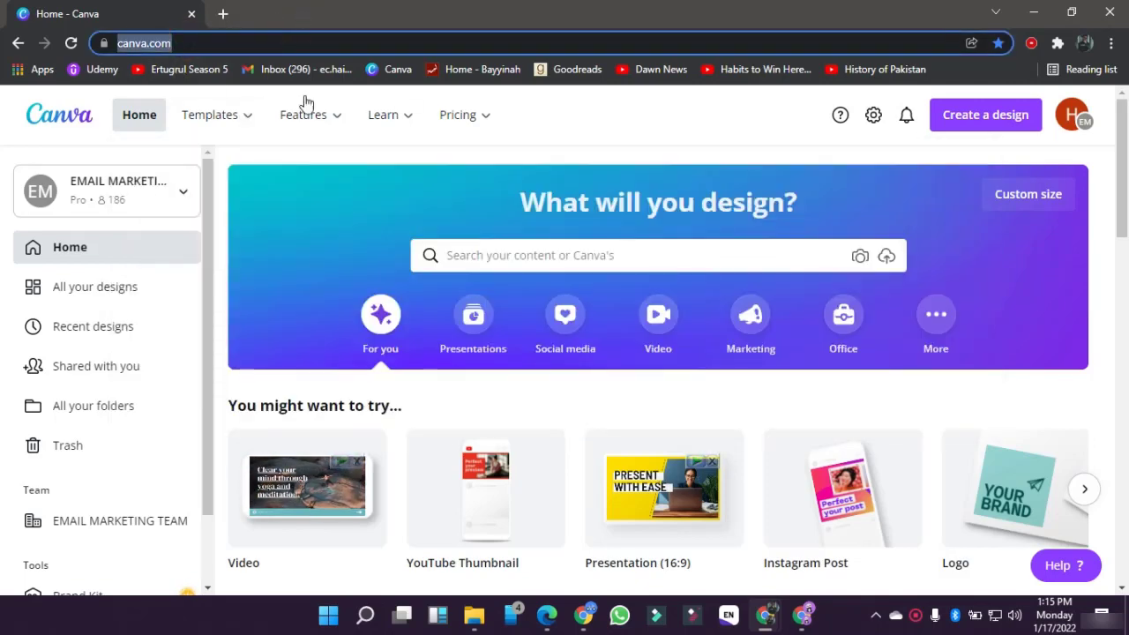
left_click(594, 255)
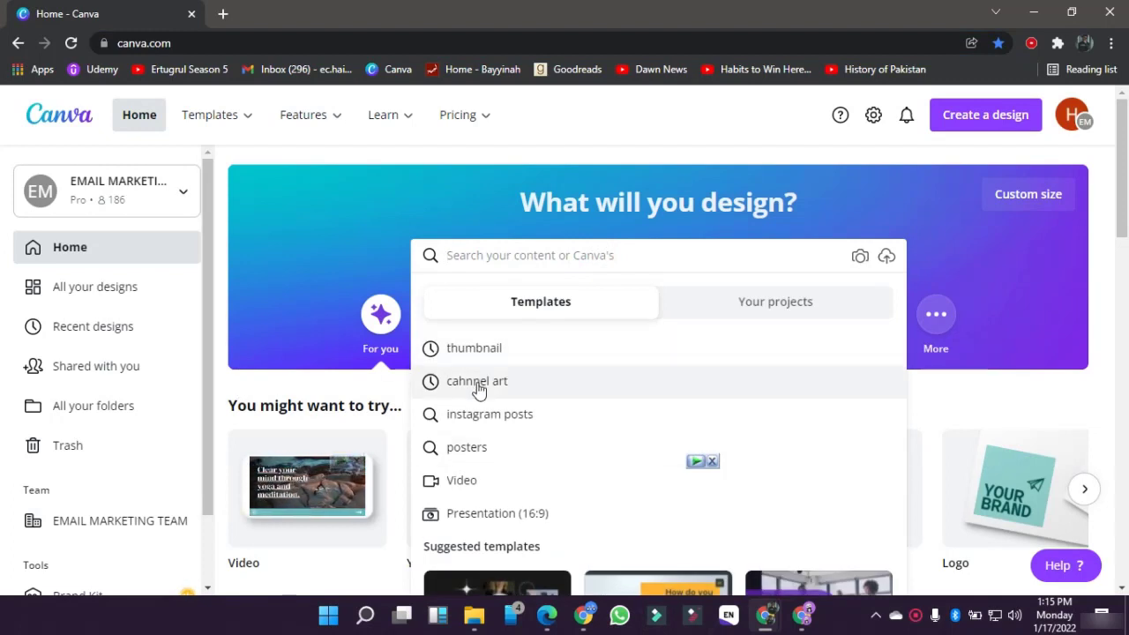
left_click(222, 388)
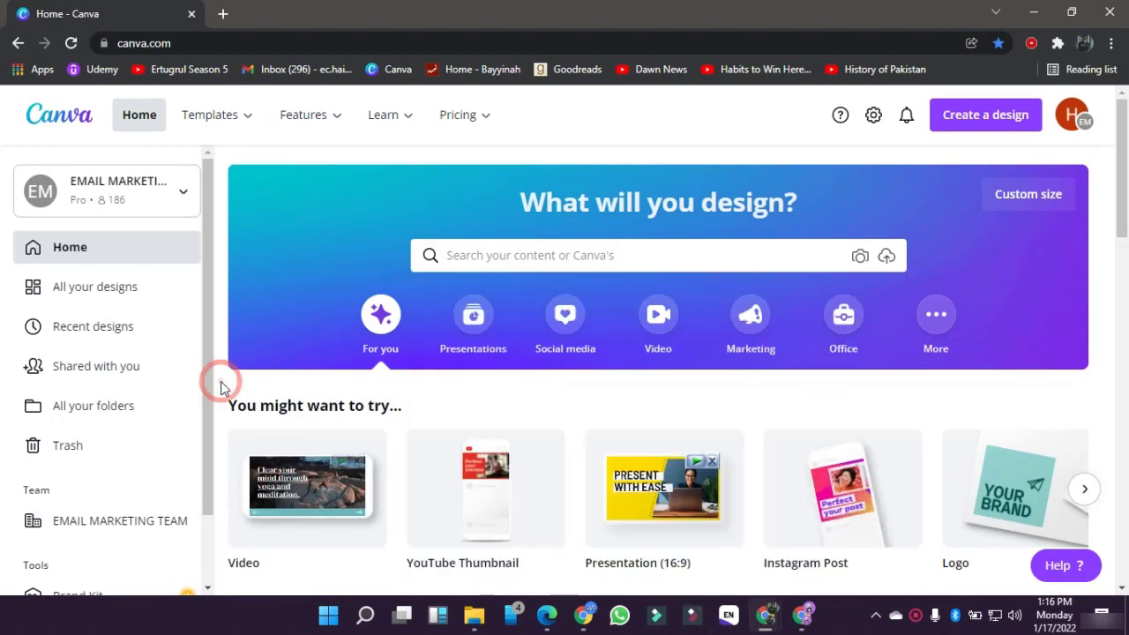
scroll(222, 388, "down", 3)
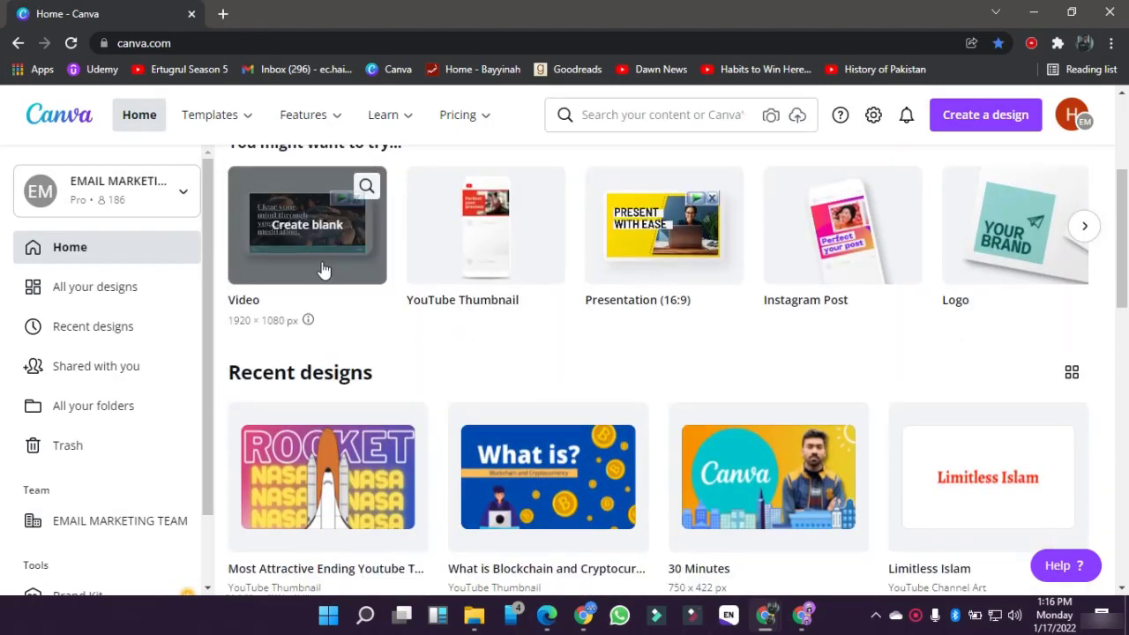
scroll(693, 393, "up", 3)
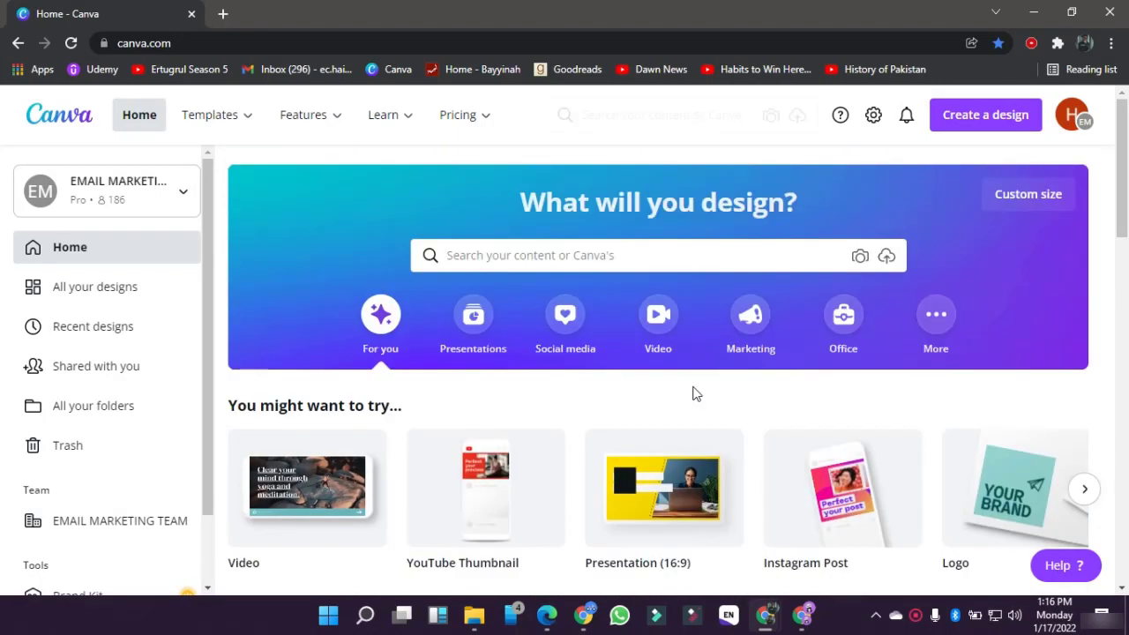
Step: Search the Canva home page for "thumbnail", open the YouTube Thumbnail template category and browse its designs
left_click(517, 255)
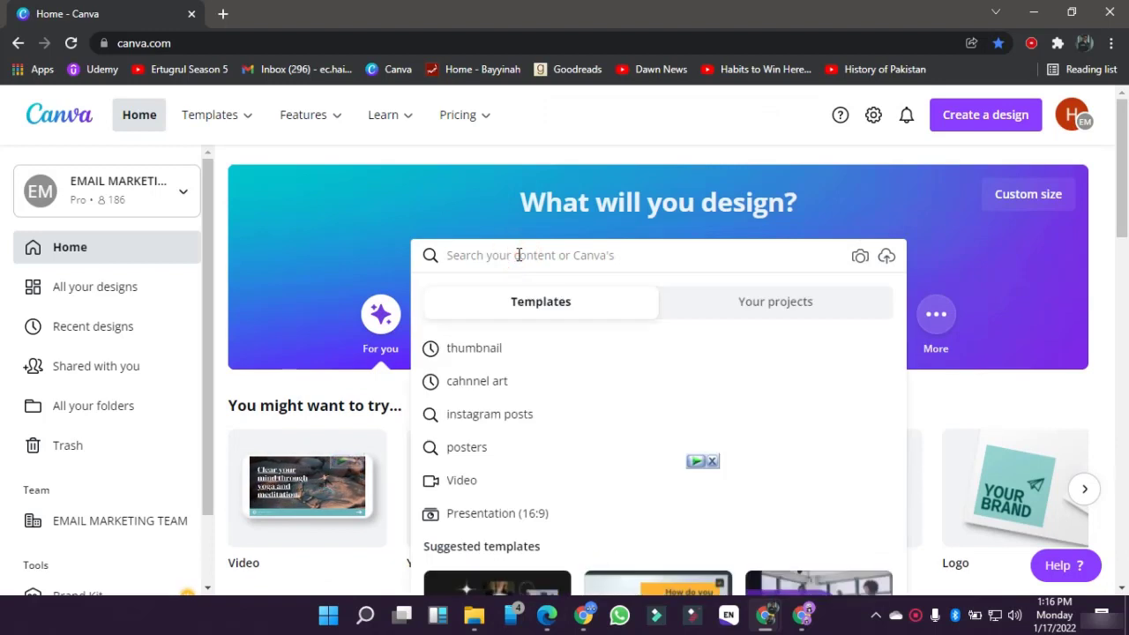
type("thumbnail")
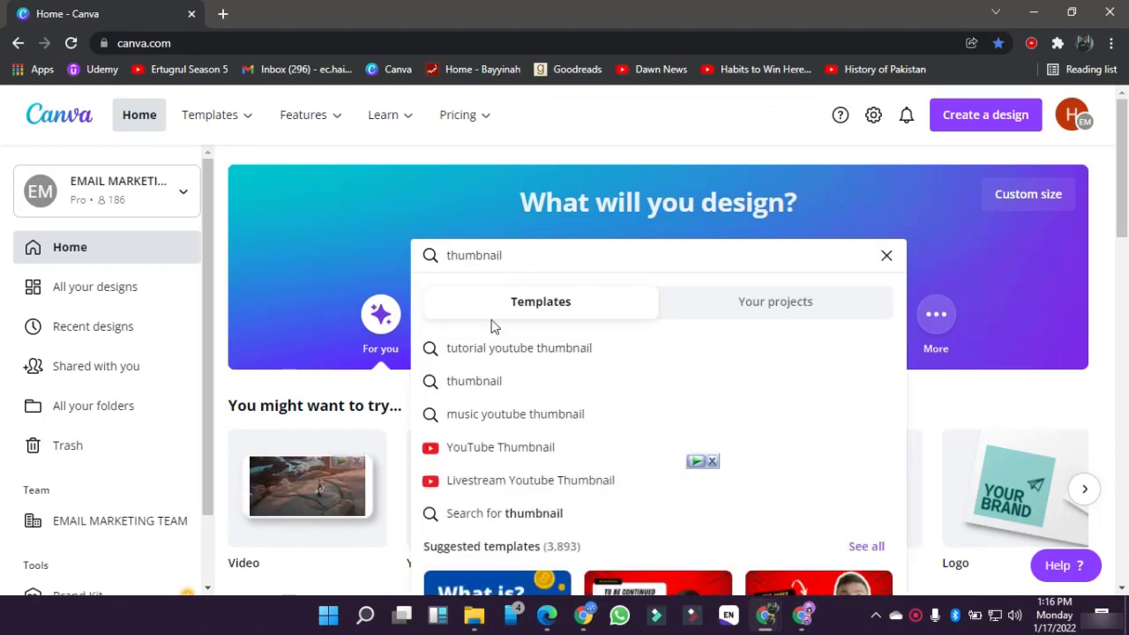
left_click(484, 446)
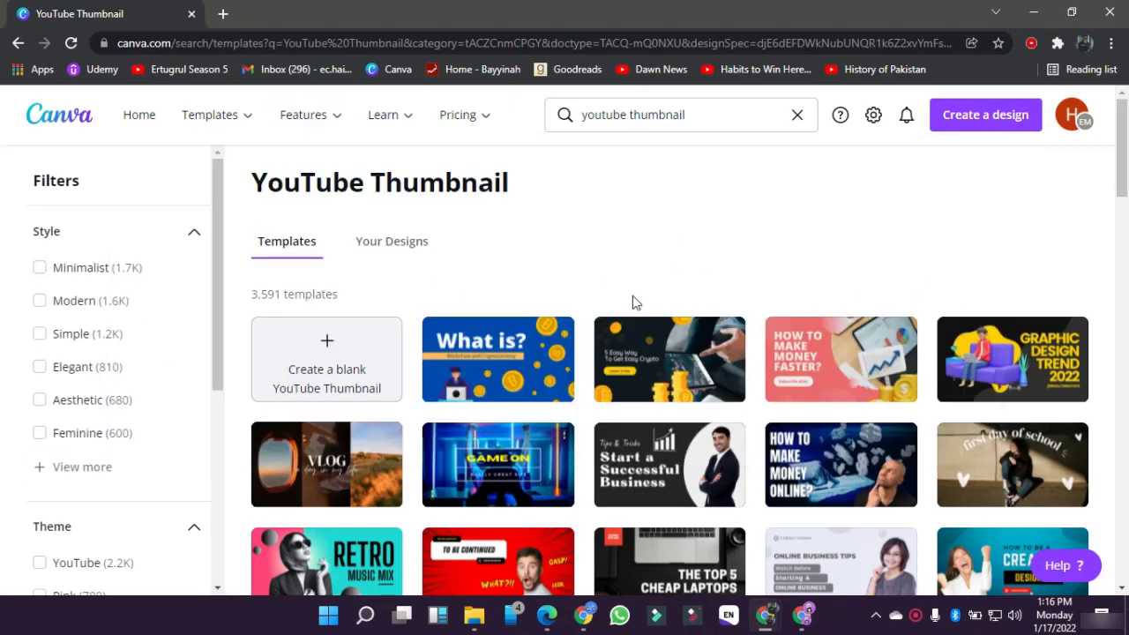
scroll(532, 295, "down", 1)
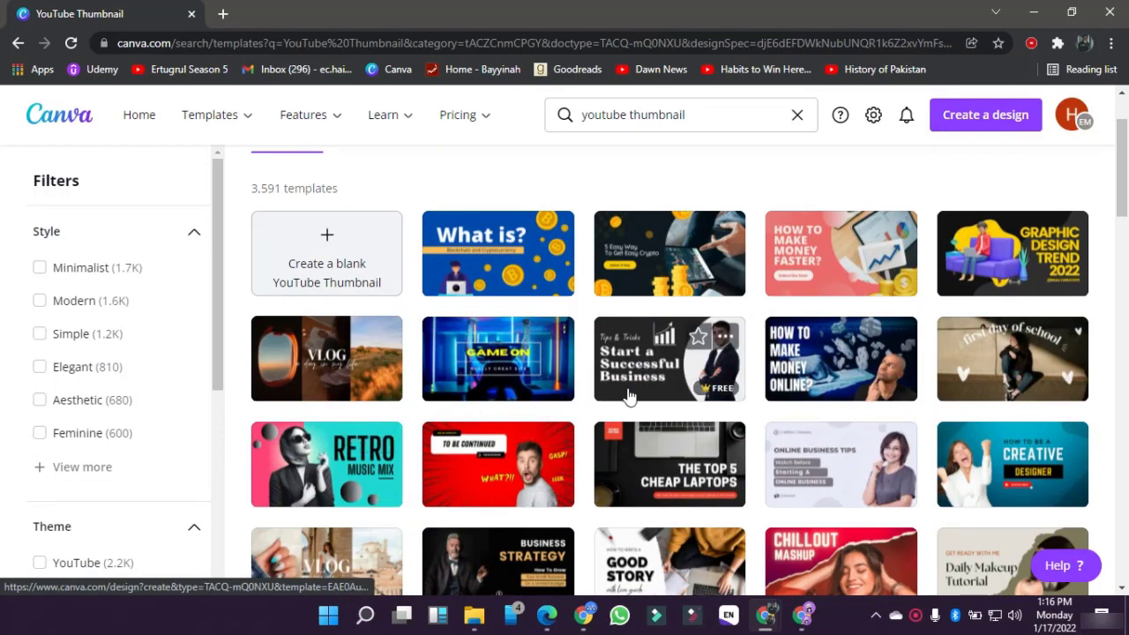
scroll(635, 459, "down", 2)
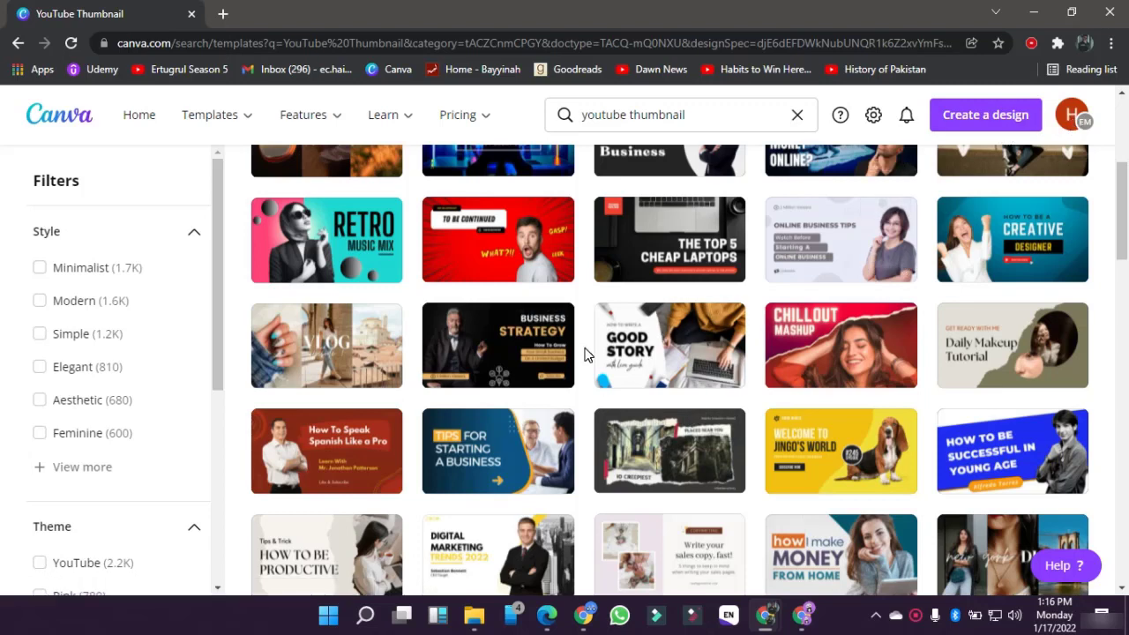
Step: Browse the YouTube Thumbnail template gallery to examine the range of available designs, and return to its start
scroll(584, 354, "down", 1)
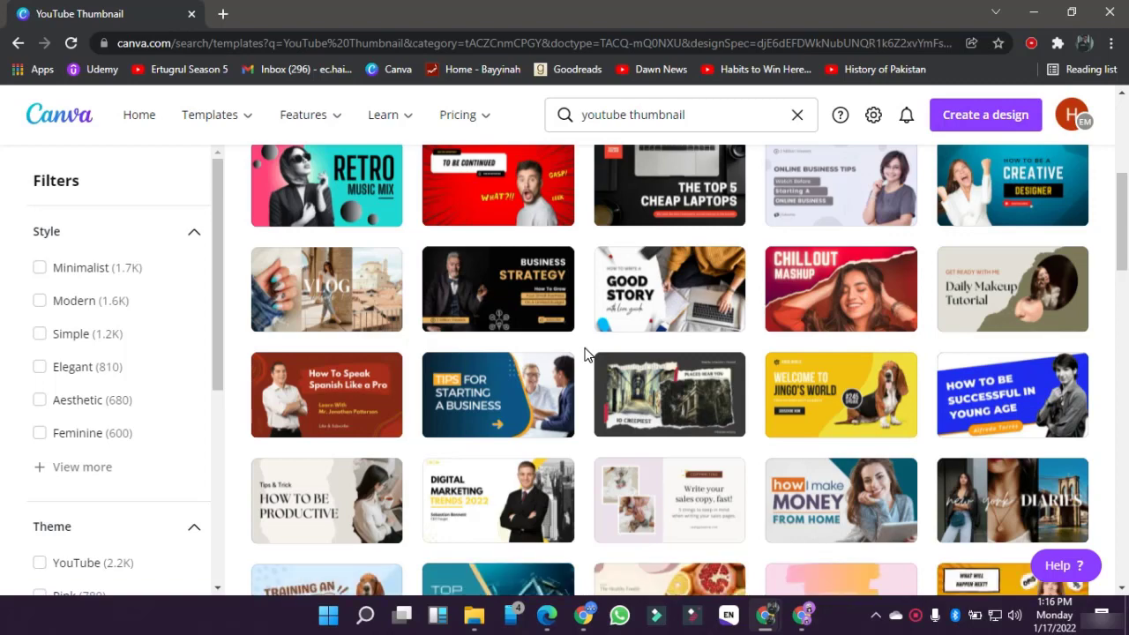
scroll(584, 354, "down", 1)
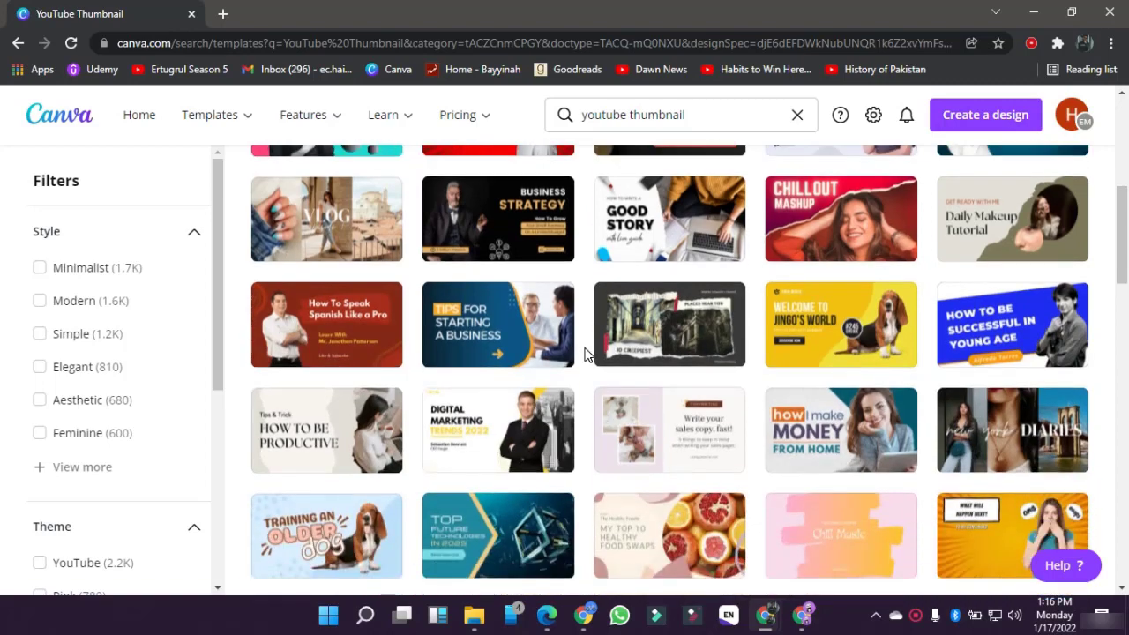
scroll(584, 354, "down", 6)
scroll(584, 353, "up", 10)
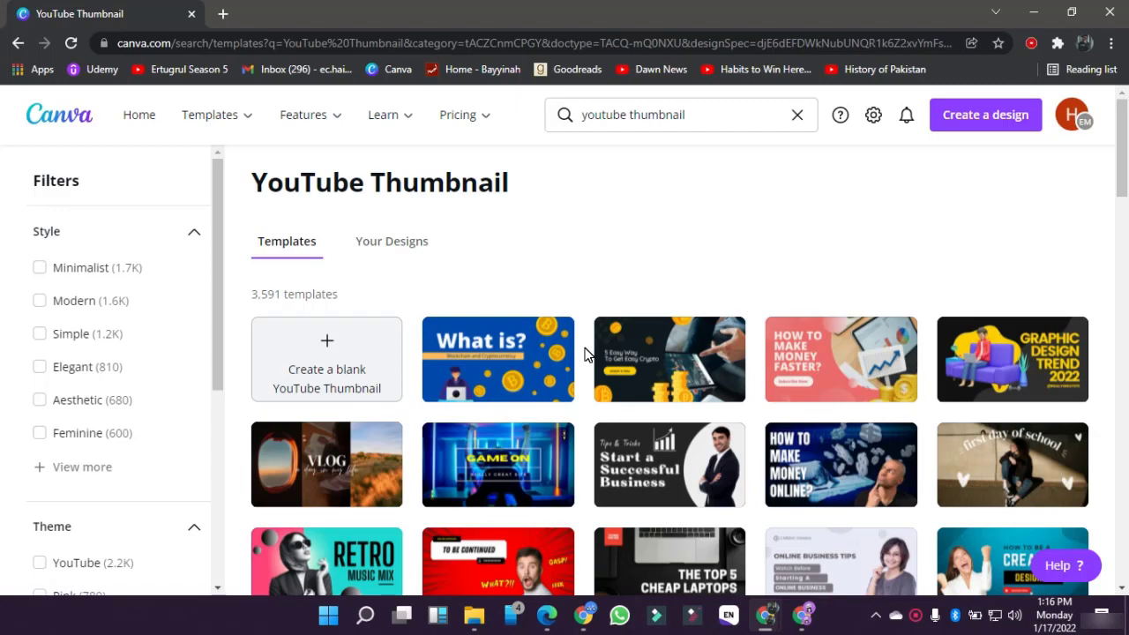
scroll(583, 354, "down", 8)
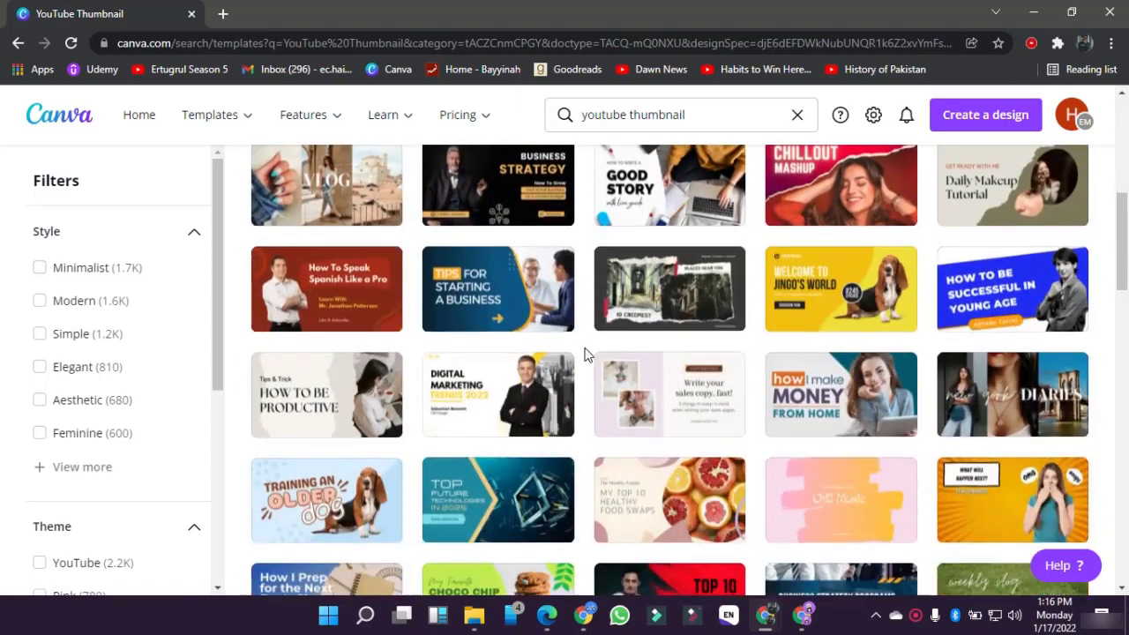
scroll(583, 353, "down", 4)
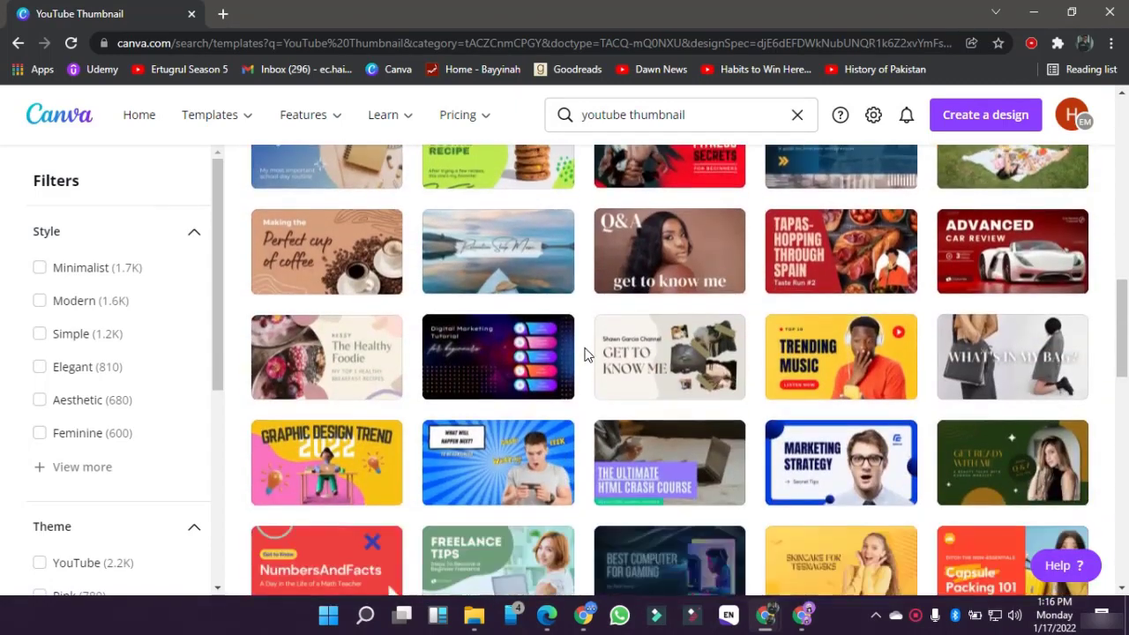
scroll(584, 354, "down", 4)
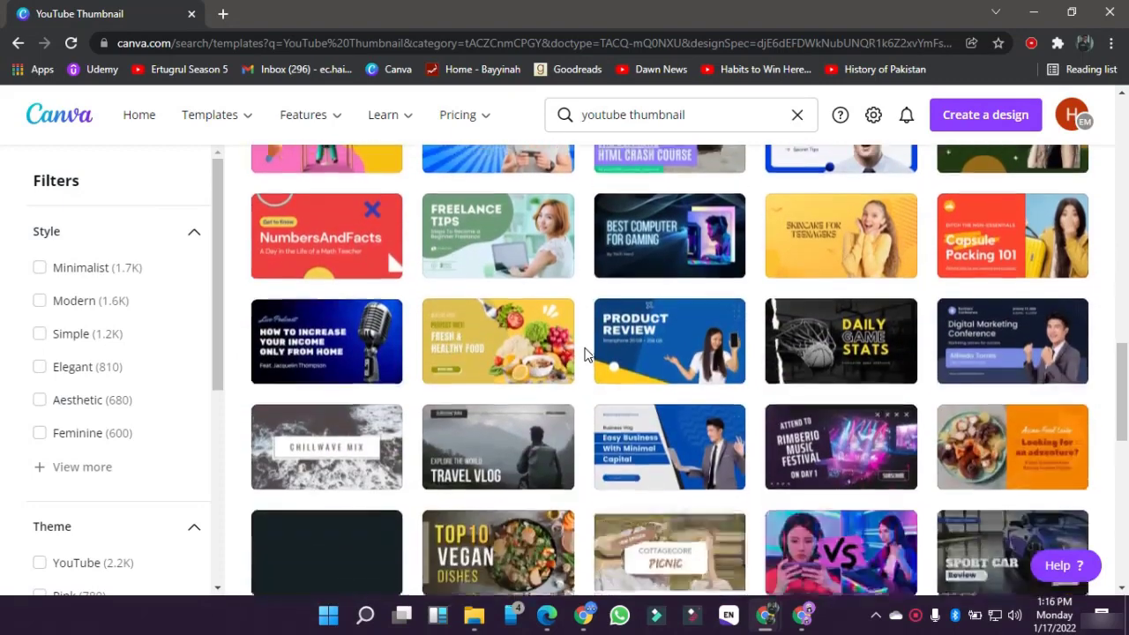
scroll(584, 354, "down", 2)
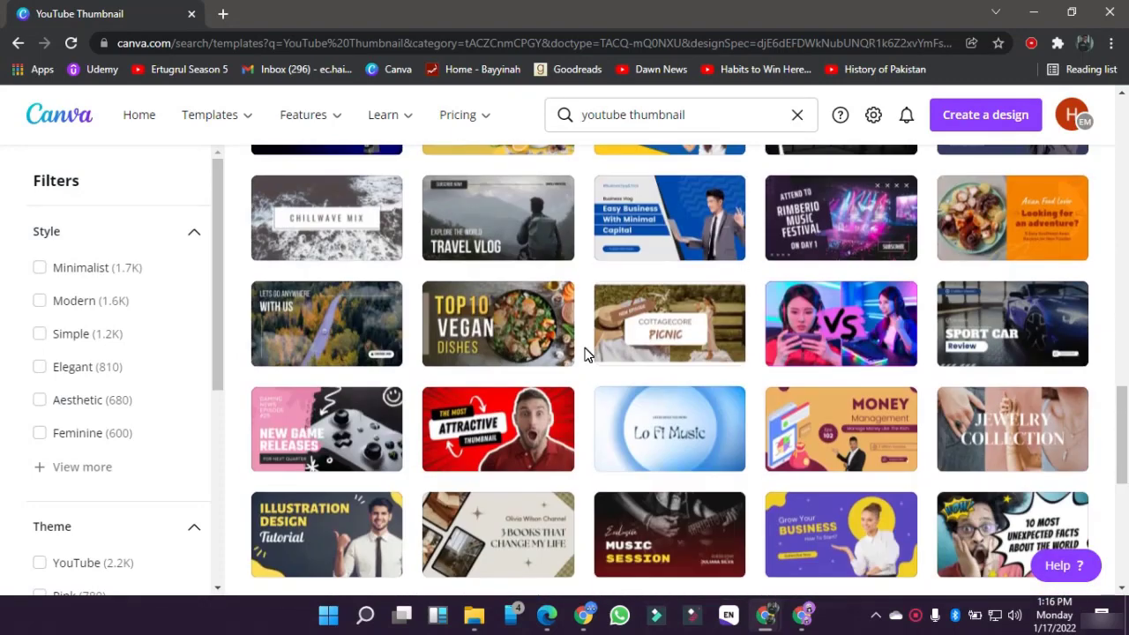
scroll(584, 354, "down", 3)
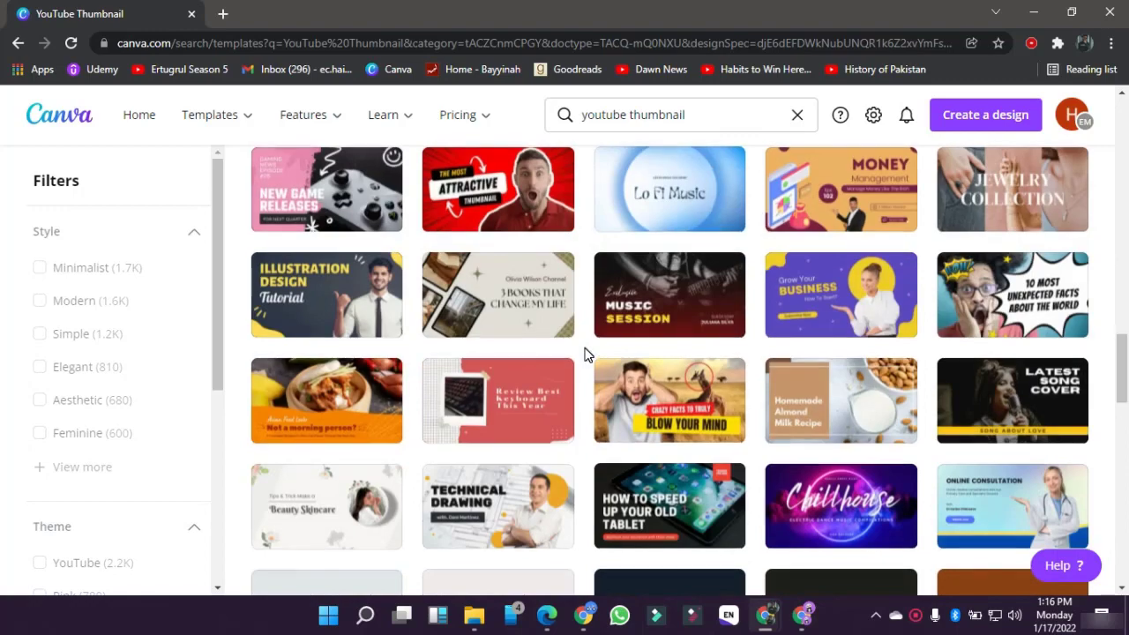
scroll(583, 354, "down", 3)
scroll(584, 354, "down", 2)
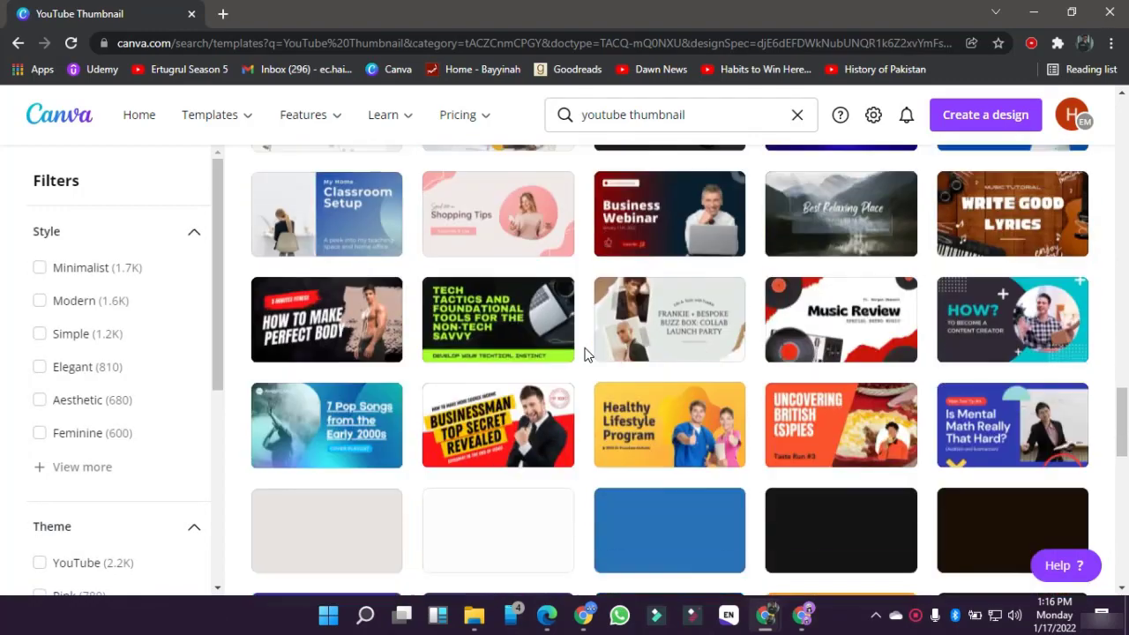
scroll(584, 354, "down", 1)
scroll(584, 354, "down", 4)
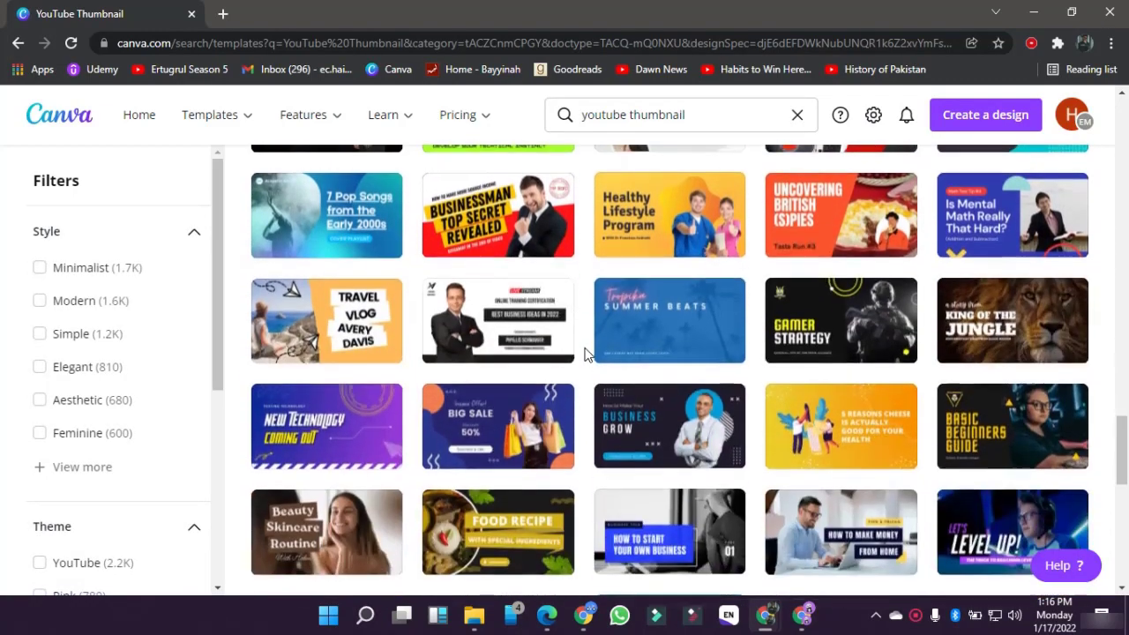
scroll(584, 354, "down", 8)
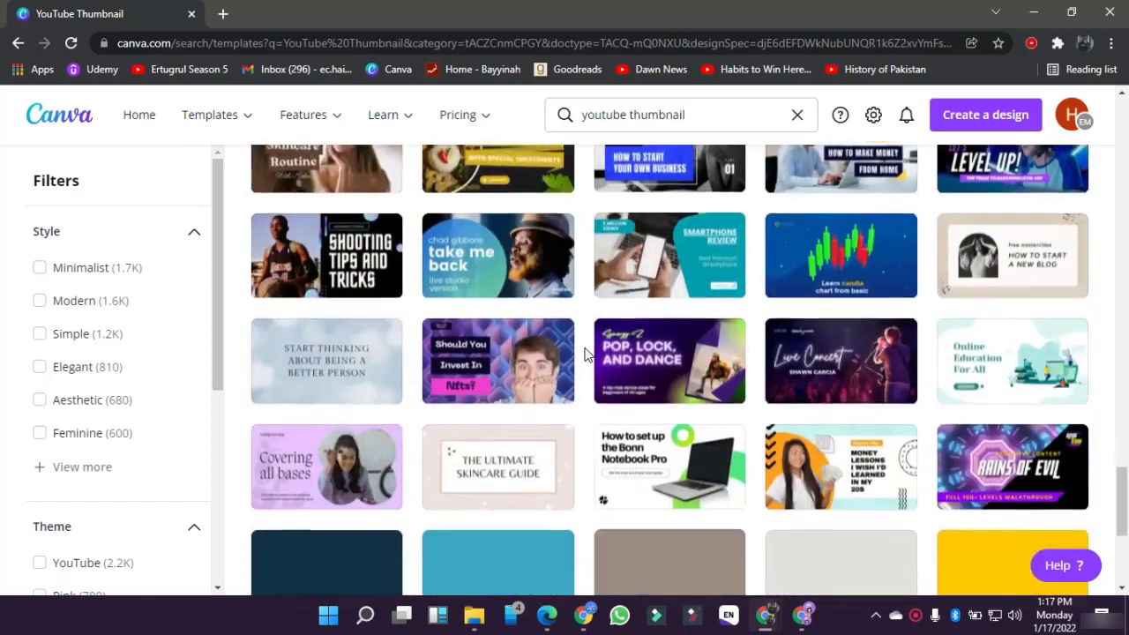
scroll(584, 354, "up", 15)
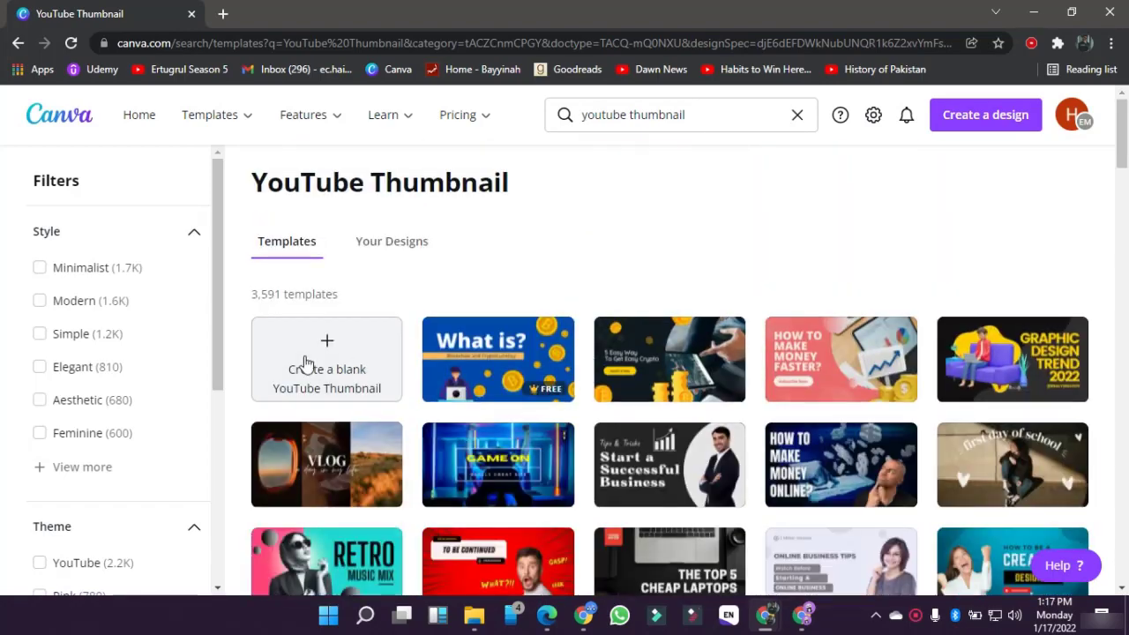
Step: Create a blank YouTube Thumbnail design from the template gallery
left_click(304, 364)
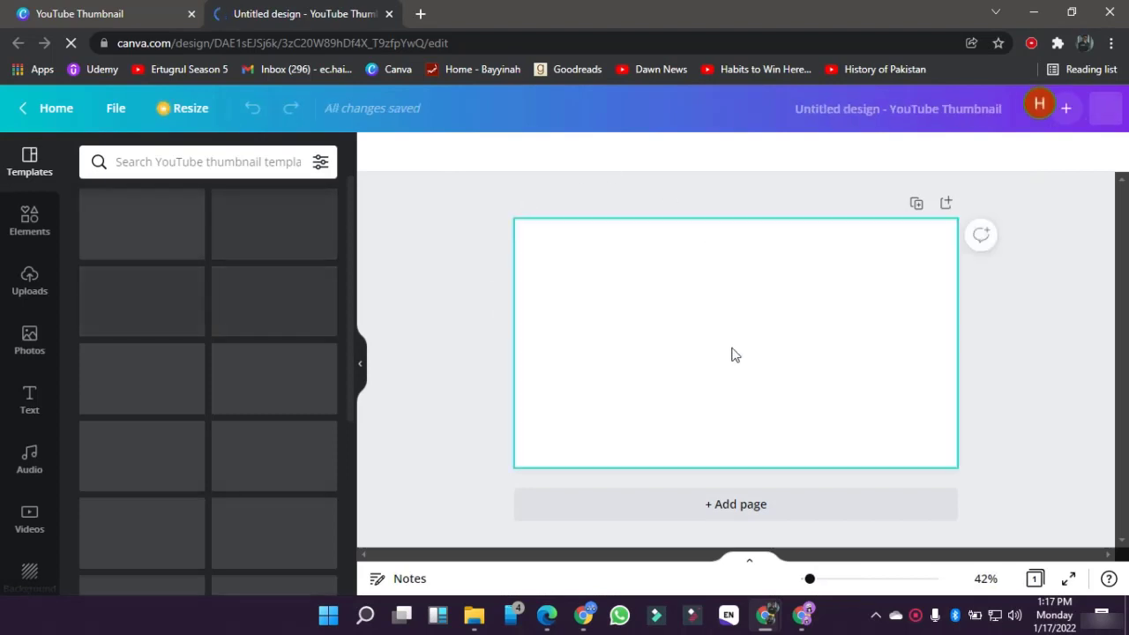
left_click(684, 374)
left_click(455, 326)
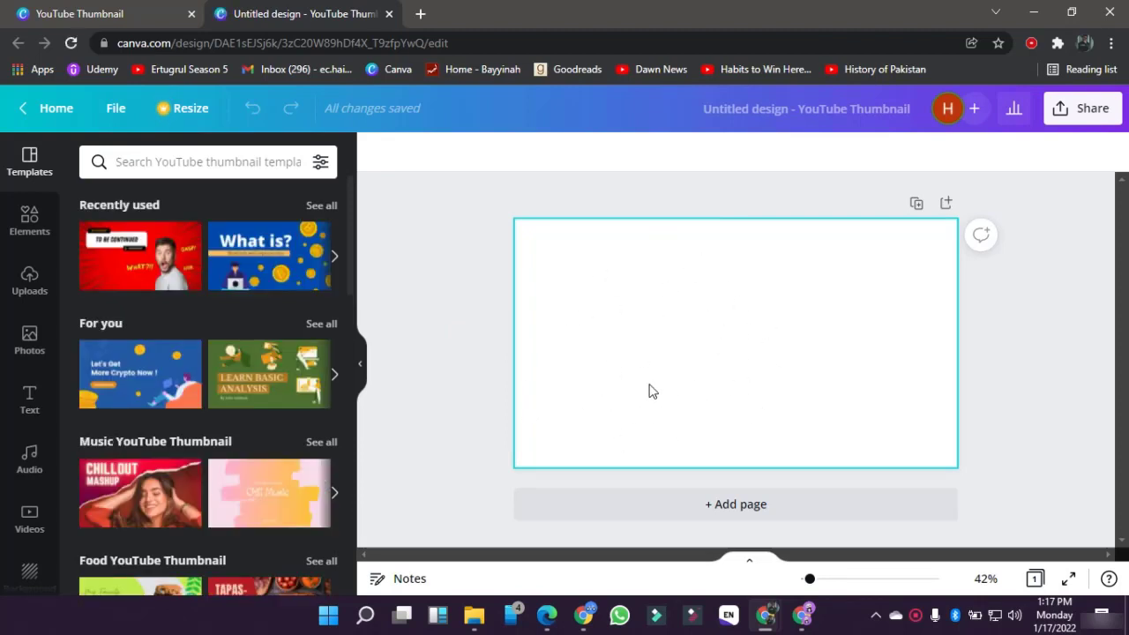
Step: Search the thumbnail templates for "gym" and look through the matching designs
left_click(121, 162)
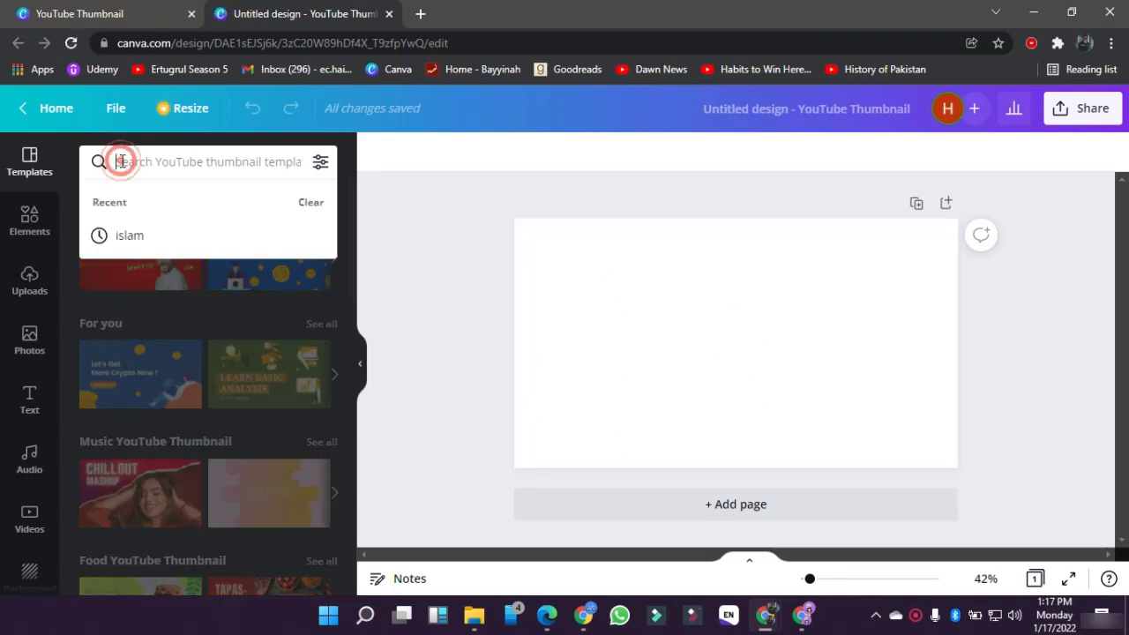
type("gym")
key("Return")
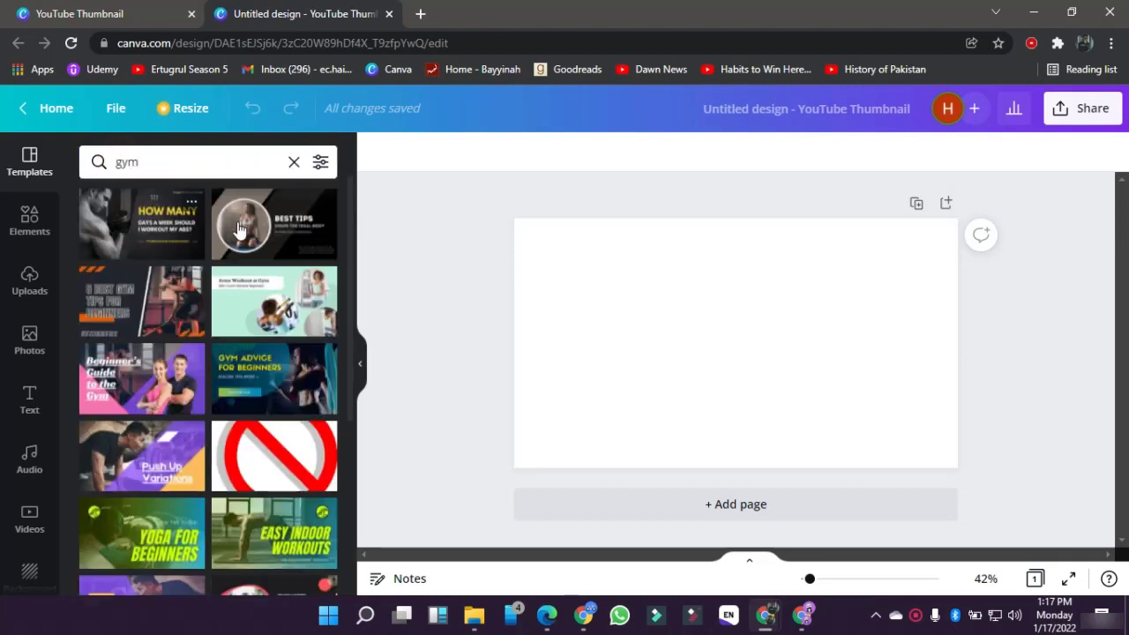
scroll(132, 454, "down", 2)
scroll(132, 441, "down", 1)
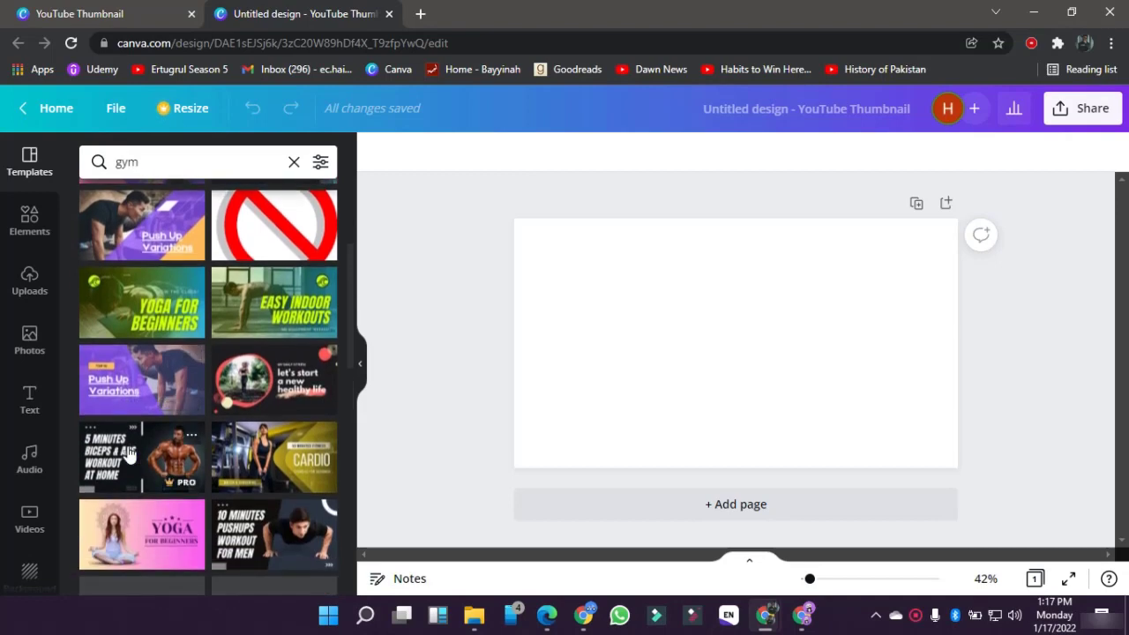
scroll(256, 485, "down", 1)
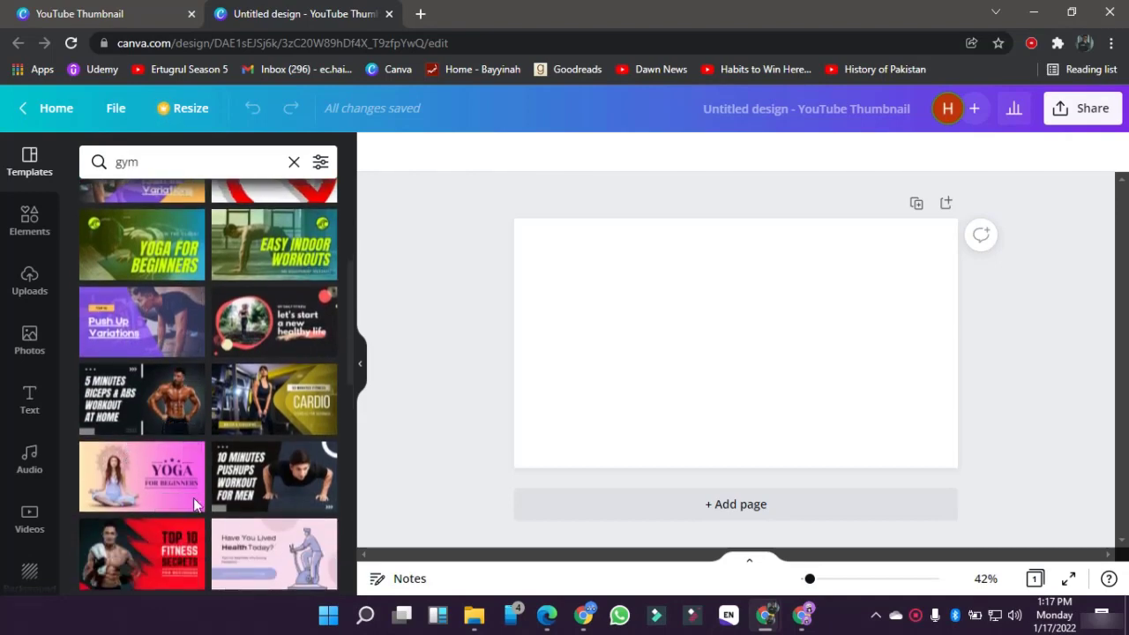
scroll(133, 414, "down", 1)
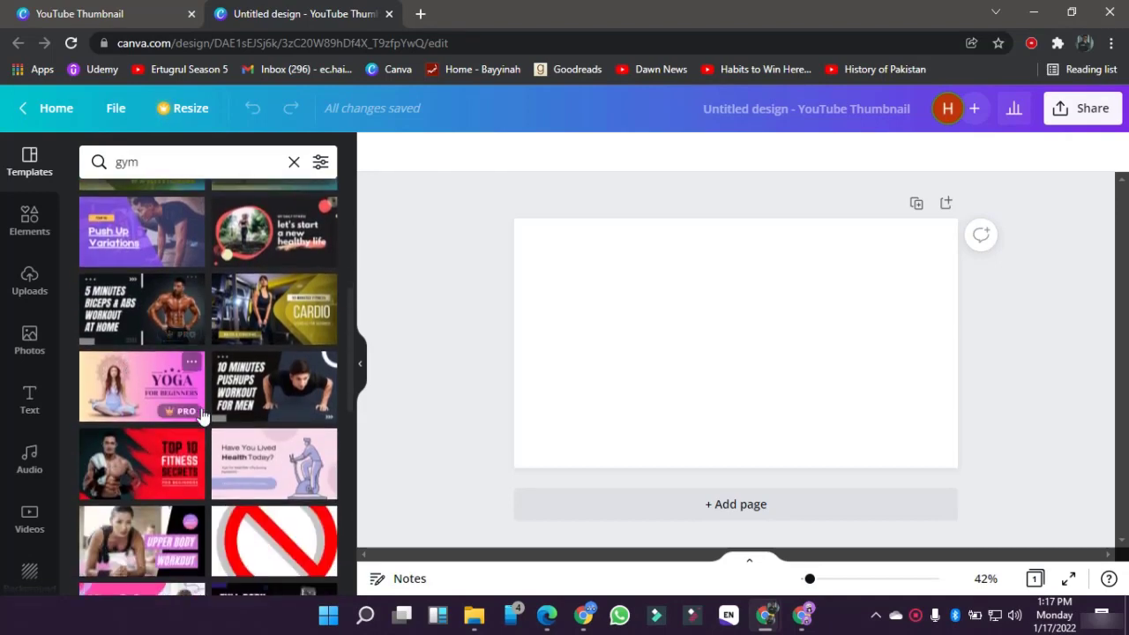
Step: Apply the "5 MINUTES BICEPS & ABS WORKOUT AT HOME" template to the page and delete its bodybuilder photo
left_click(141, 318)
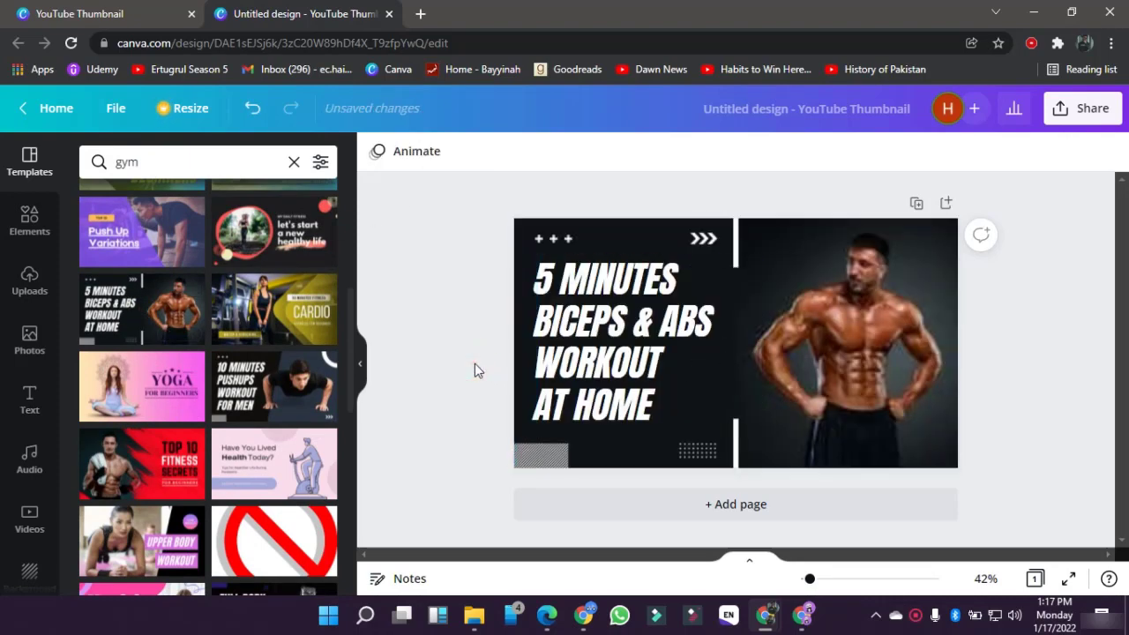
left_click(856, 349)
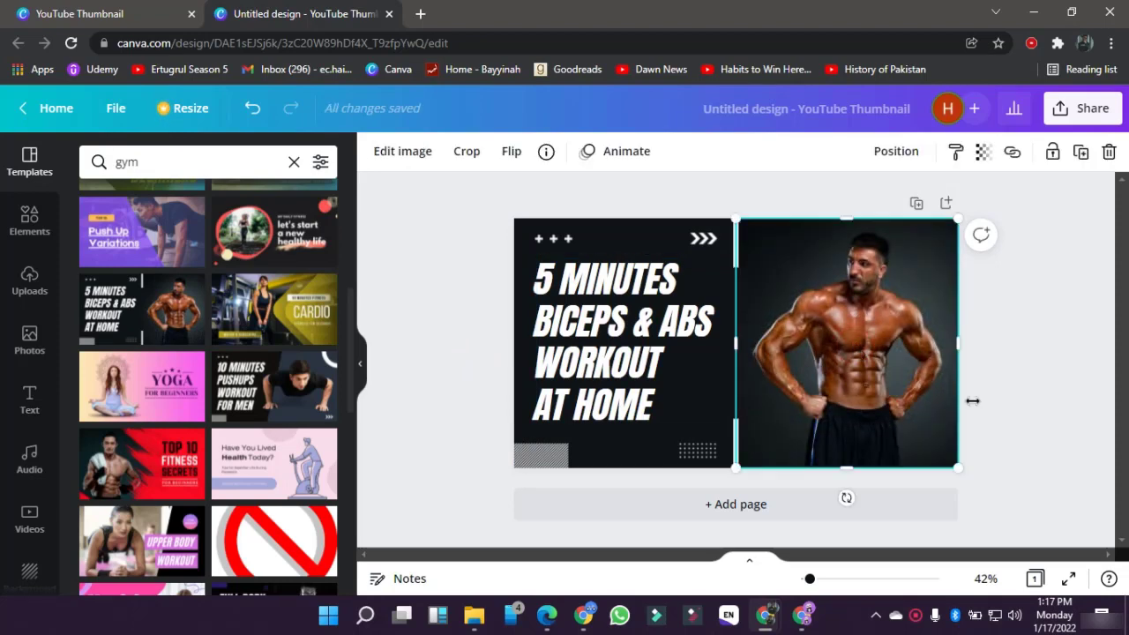
left_click(998, 417)
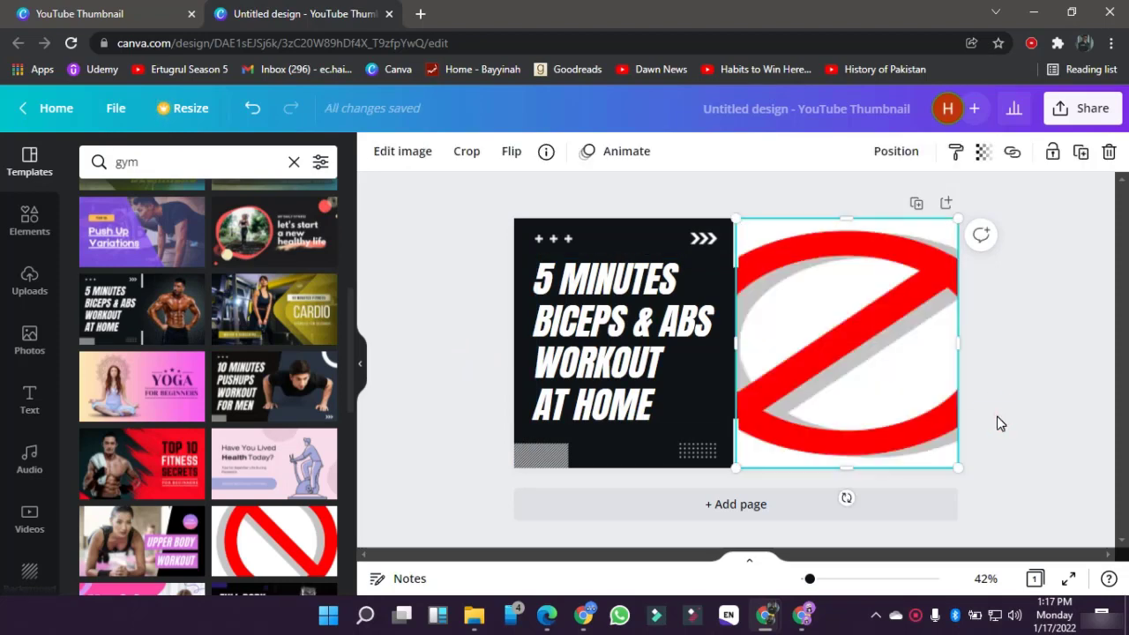
key("Delete")
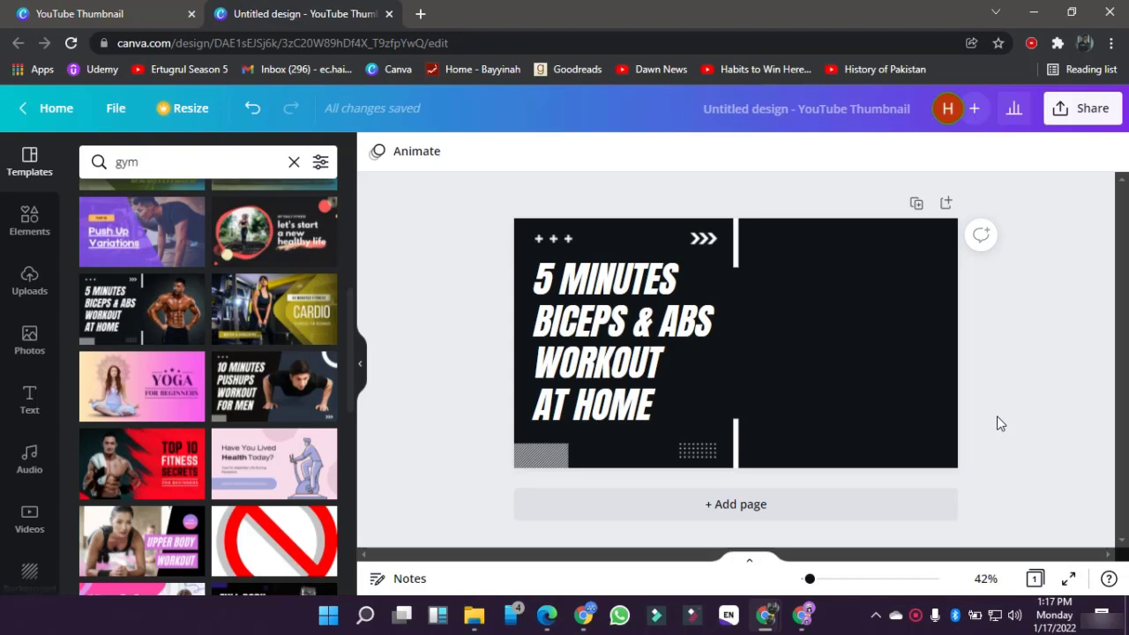
Step: Apply the red "TOP 10 FITNESS SECRETS FOR BEGINNERS" template to the page and check its heading lines as separate text blocks
left_click(154, 453)
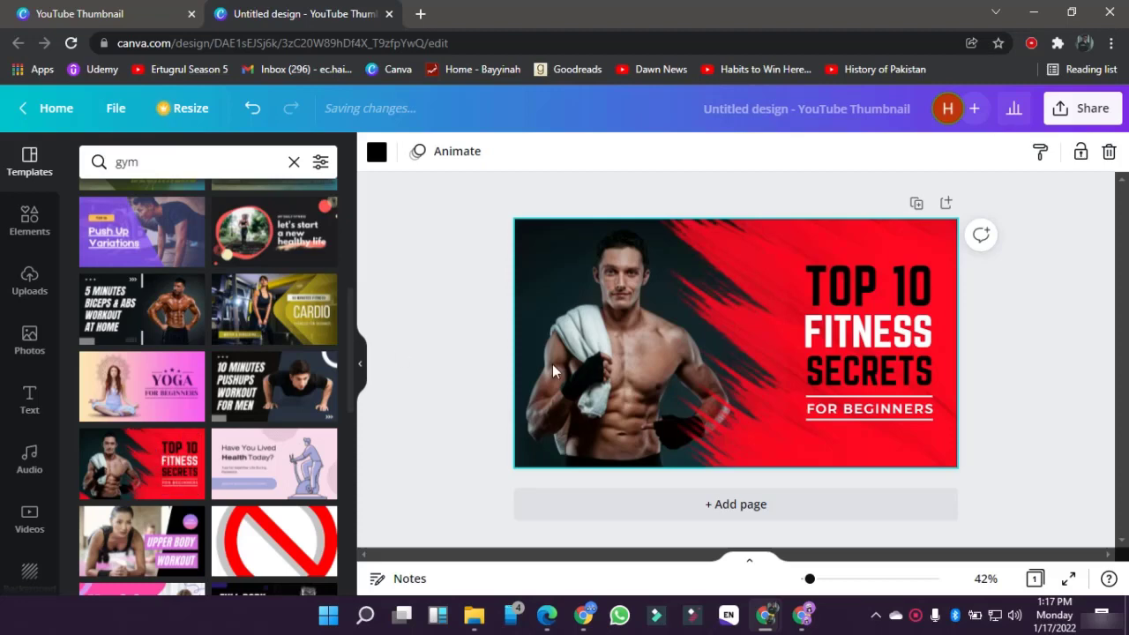
left_click(467, 416)
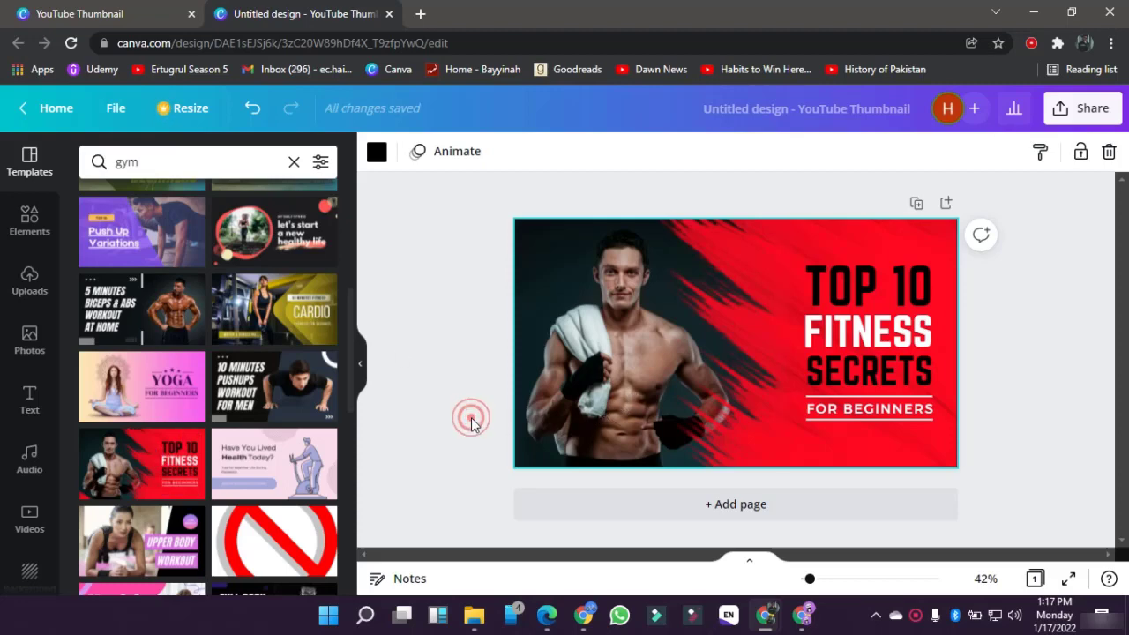
left_click(867, 300)
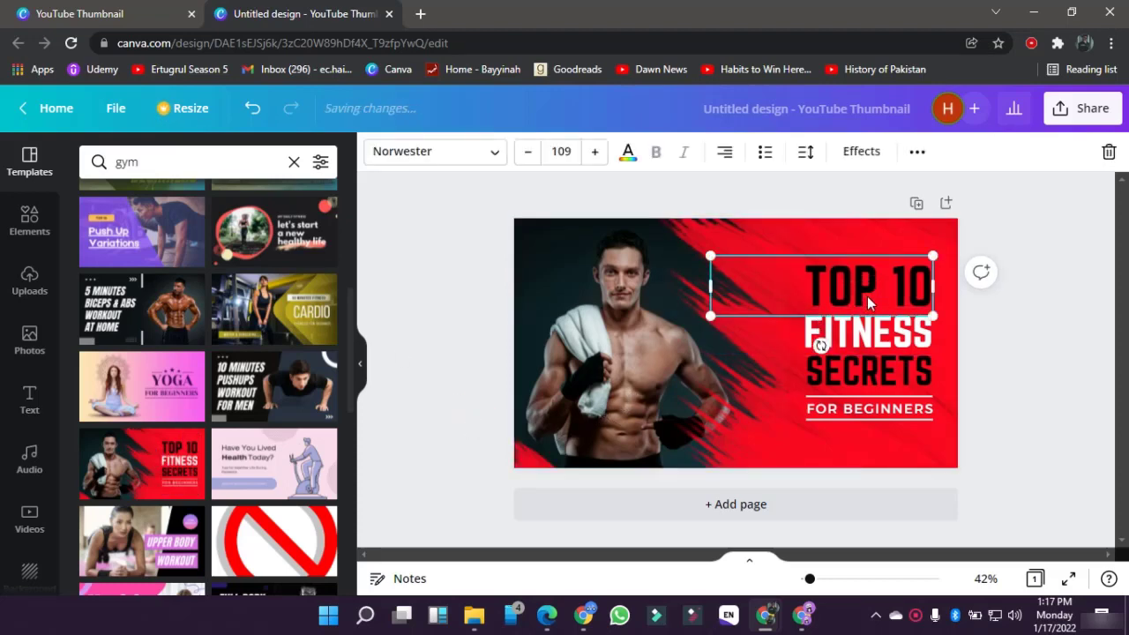
left_click(868, 333)
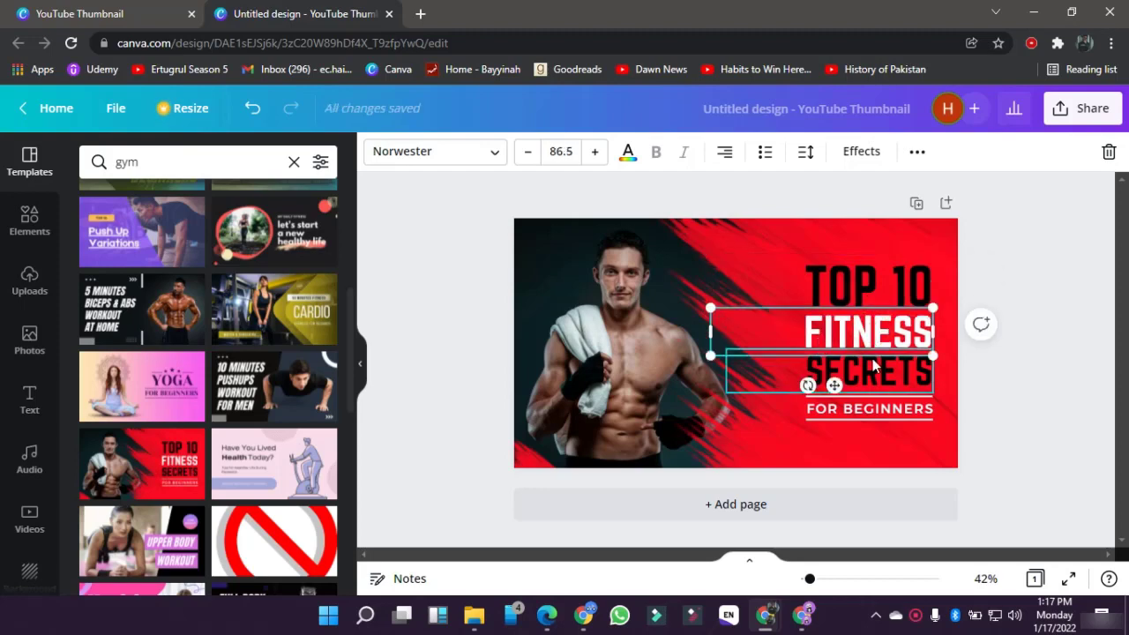
left_click(873, 366)
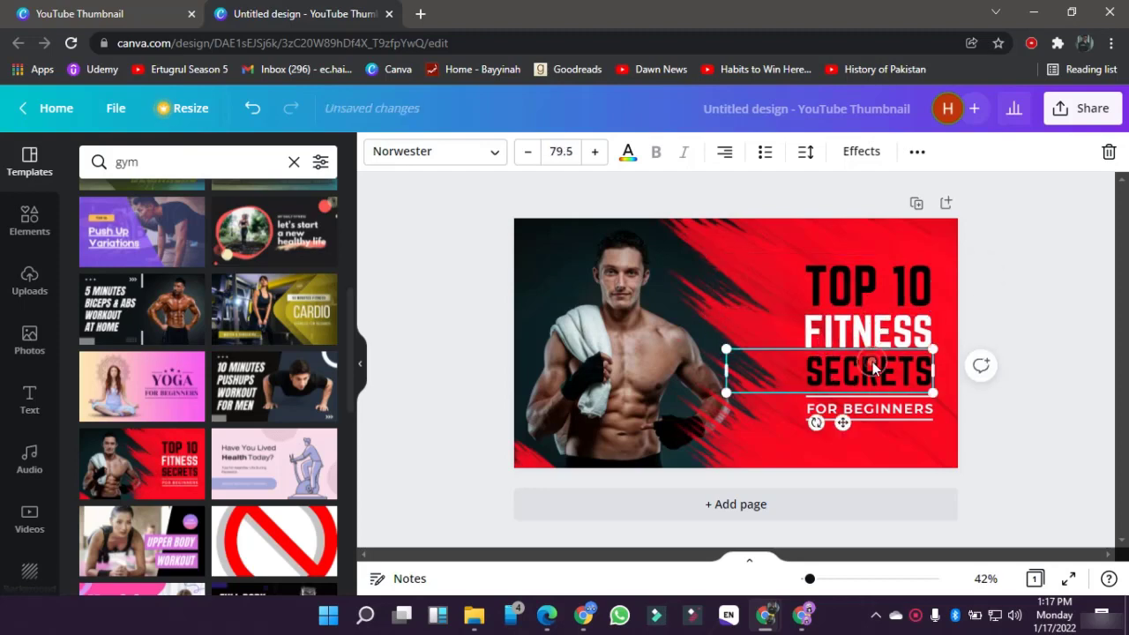
left_click(988, 424)
Step: Replace the "TOP 10" heading text with "NUTRITION" and shrink its text block to about font size 93.4
double_click(875, 292)
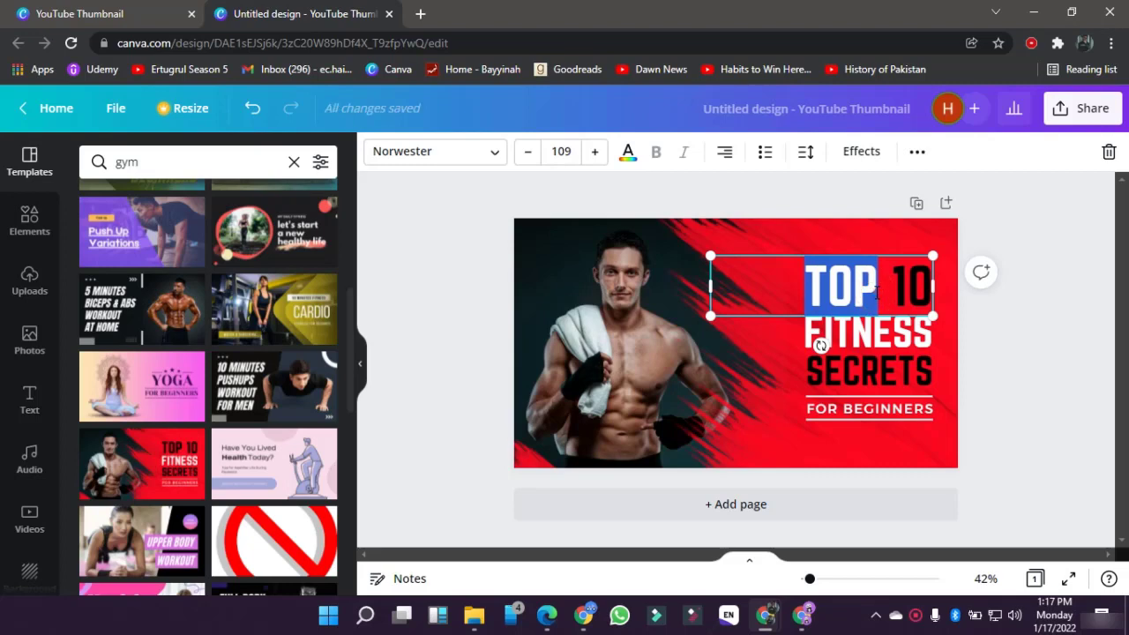
key("ctrl+a")
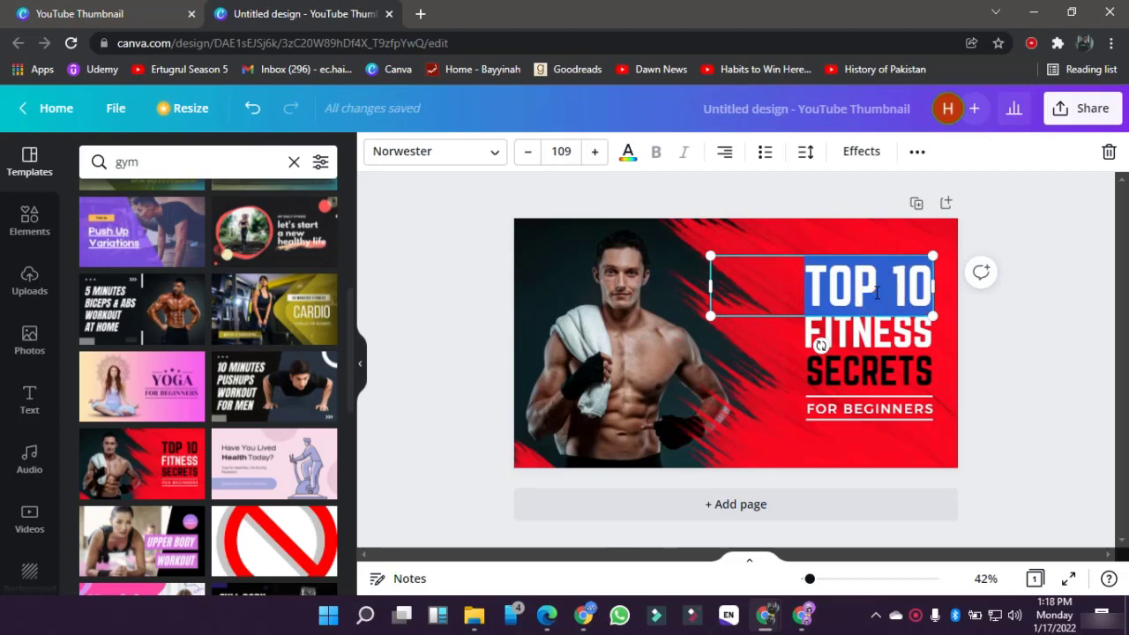
type("NUTRA")
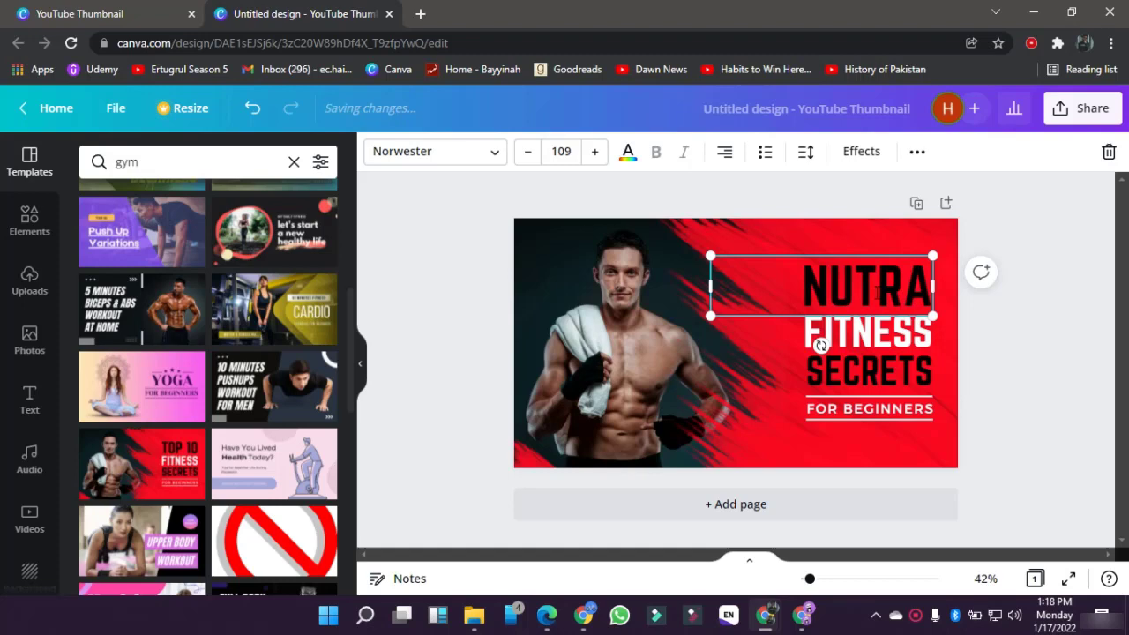
key("BackSpace")
type("ITION")
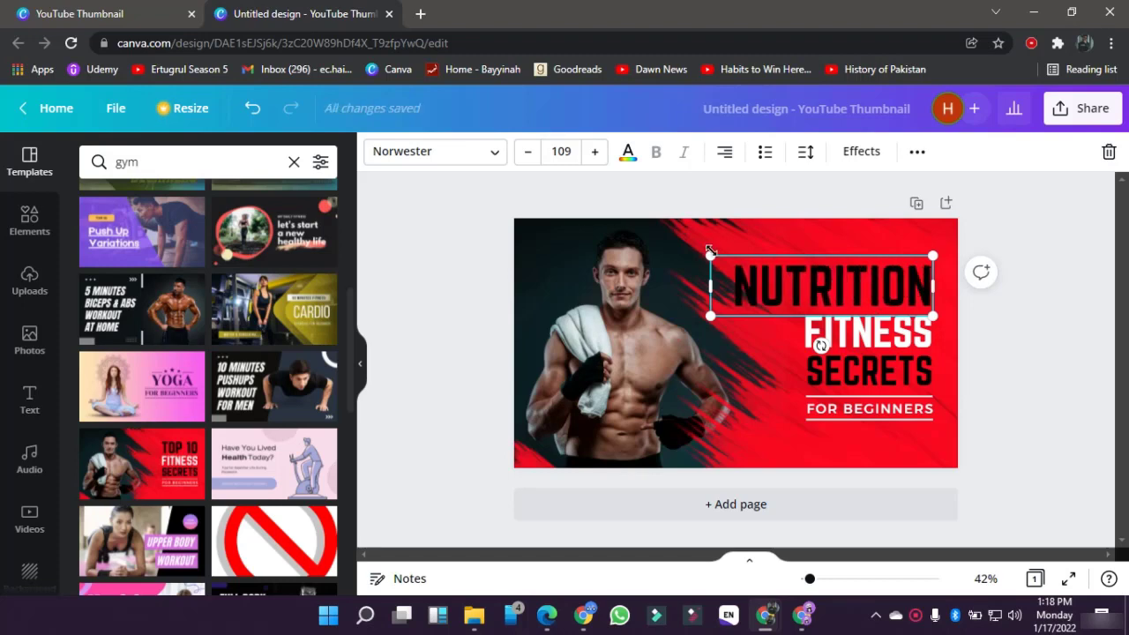
left_click_drag(710, 251, 743, 264)
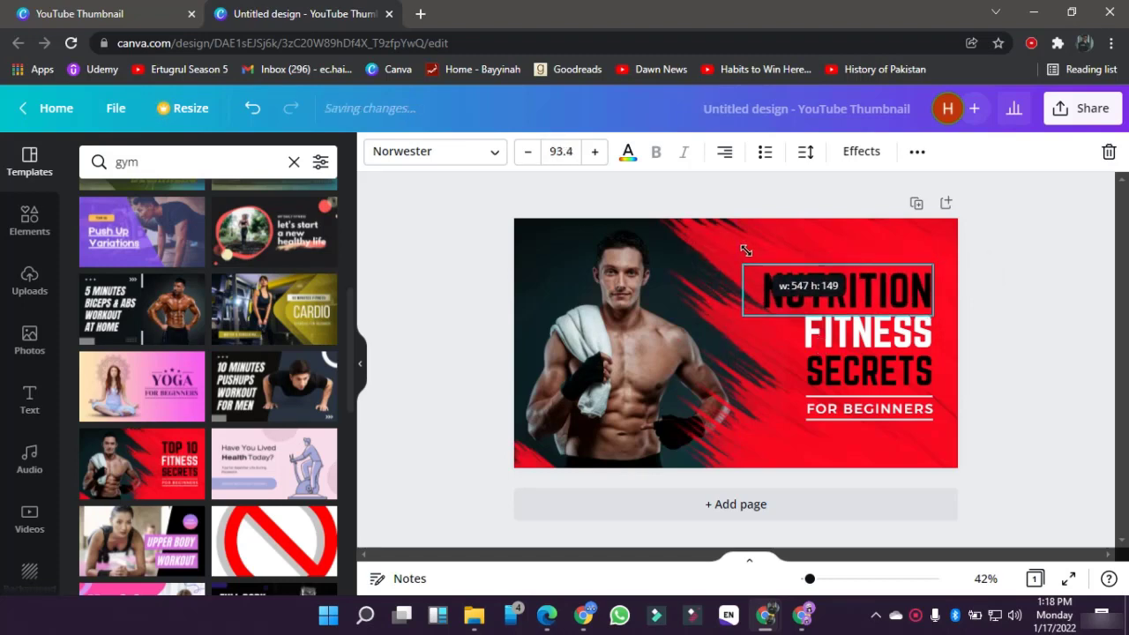
Step: Open the "FITNESS" heading line for editing with its whole text selected
left_click(881, 340)
left_click(887, 338)
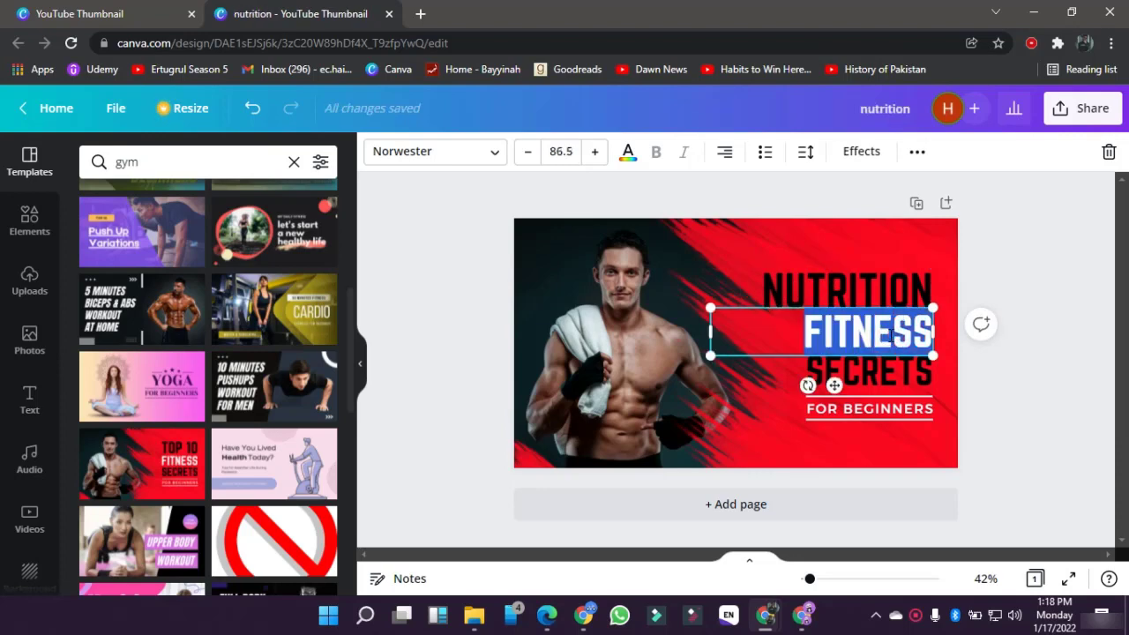
Step: Replace the white title line with "AND" and the black line below it with "FITNESS"
type("AND")
left_click(895, 371)
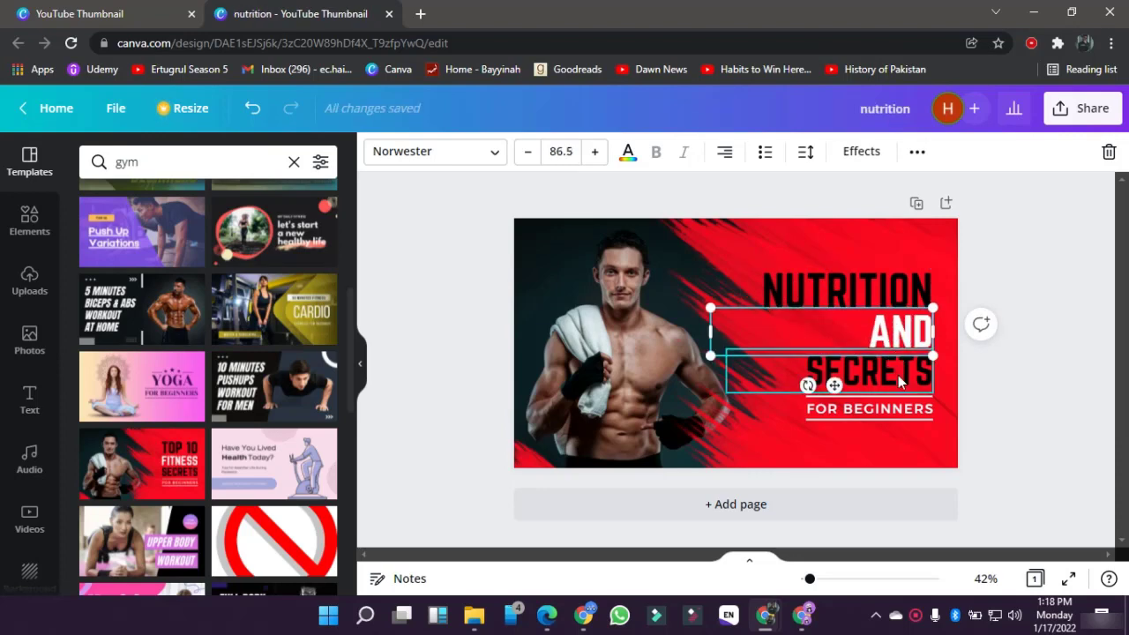
left_click(896, 374)
type("FITNESS")
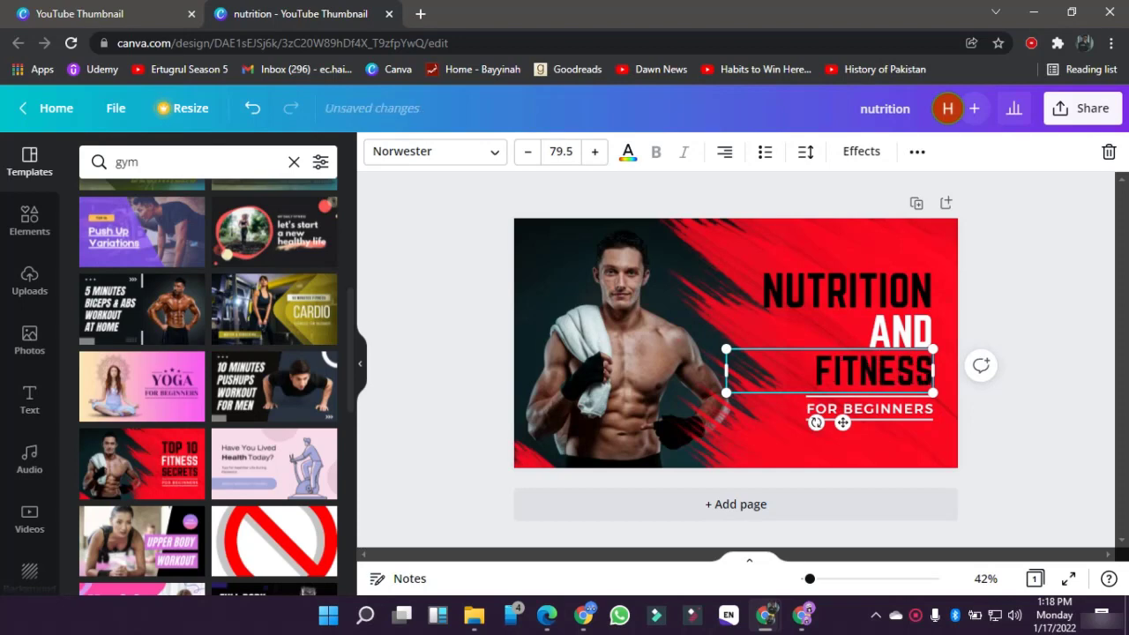
Step: Change the small subtitle between the two white lines to "ALL TOGETHER"
left_click(910, 407)
left_click(908, 409)
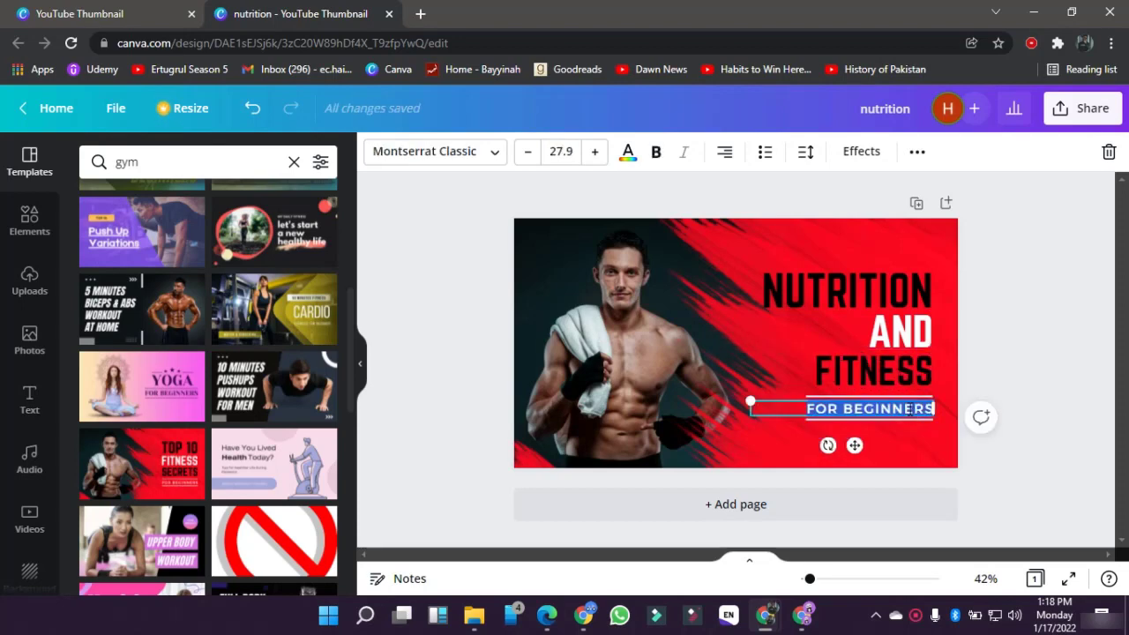
type("ALL TOGET")
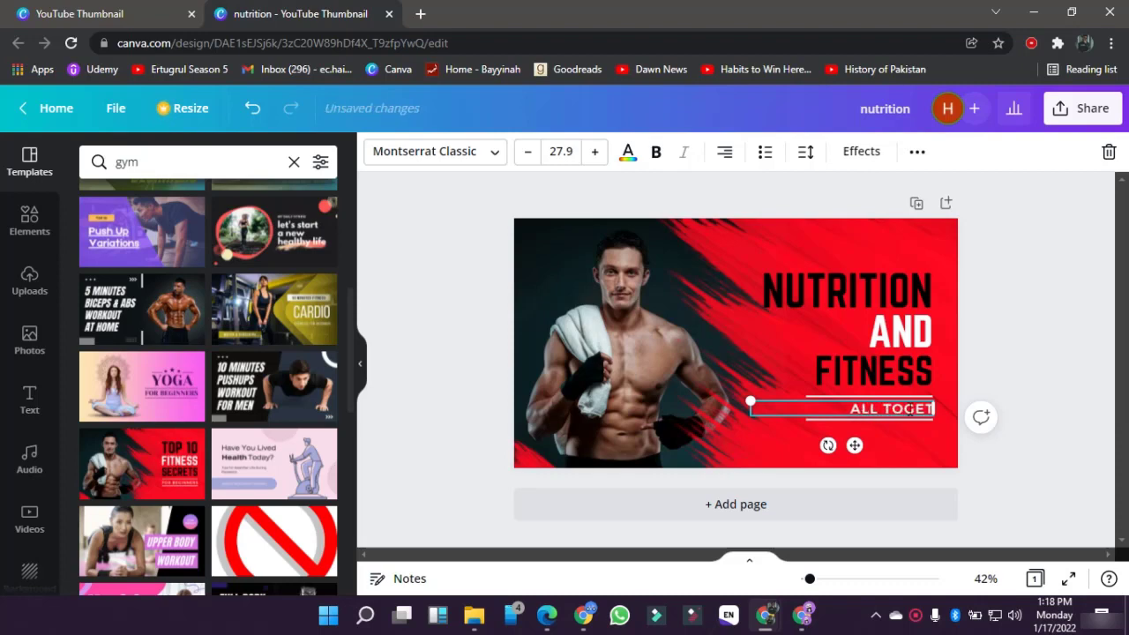
type("HER")
left_click(1001, 463)
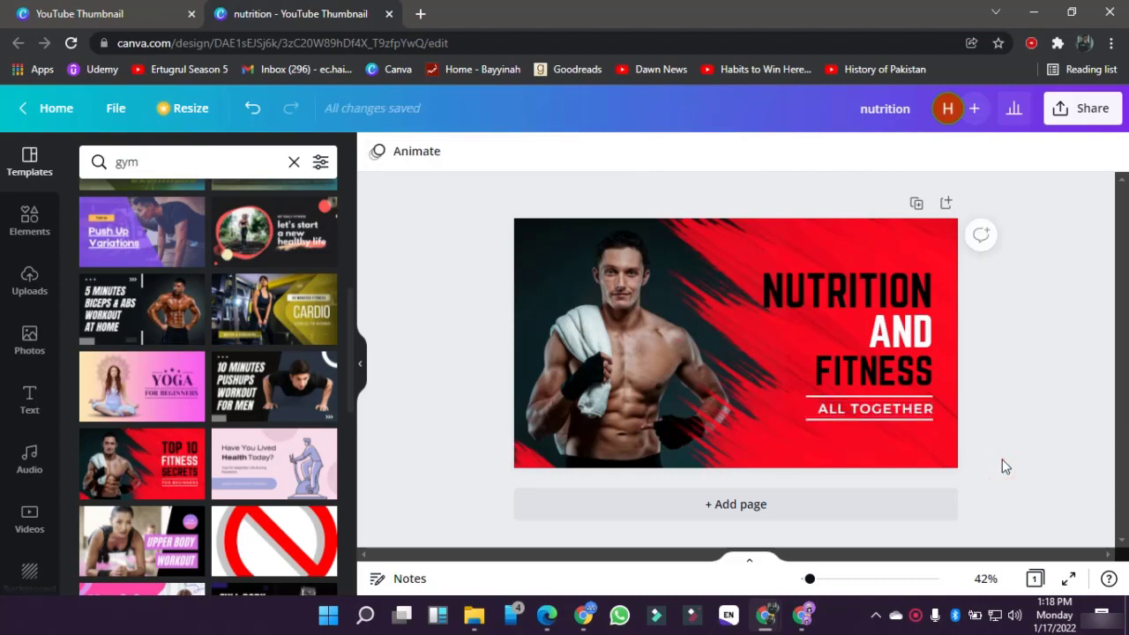
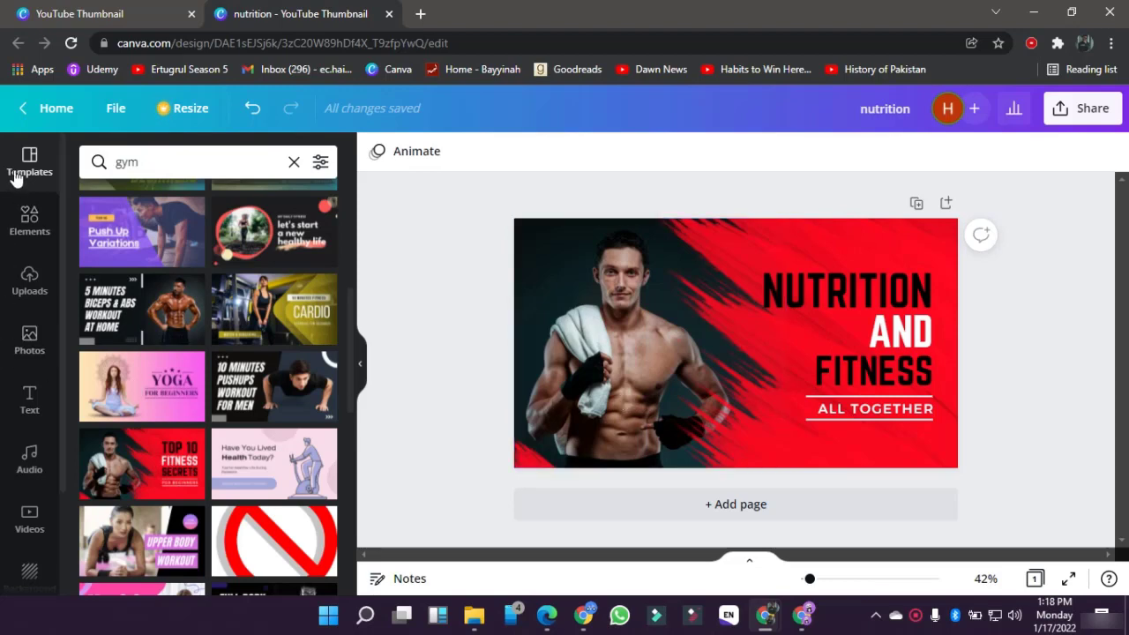
Step: Browse the available elements, uploads, photos, text styles, audio tracks and videos that can be added to the design
left_click(14, 239)
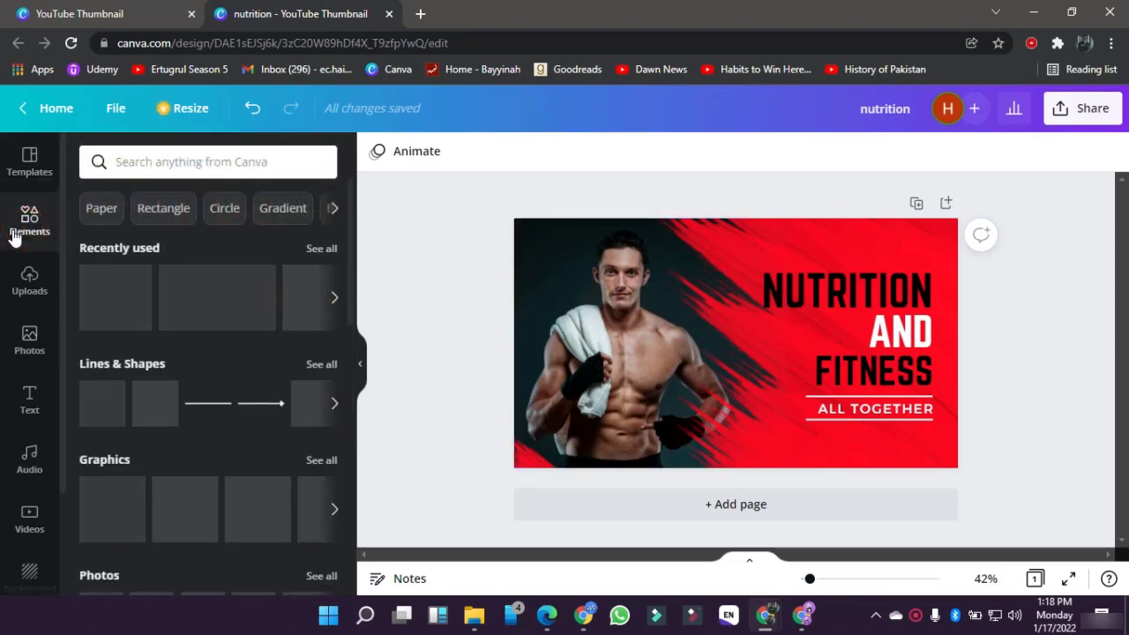
left_click(29, 280)
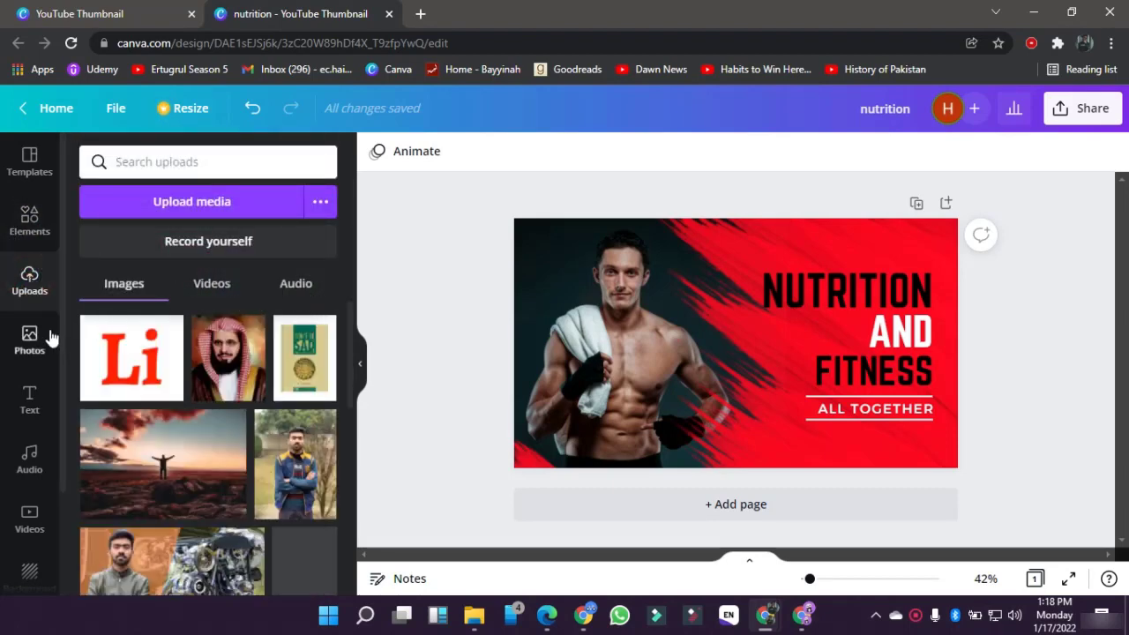
left_click(22, 345)
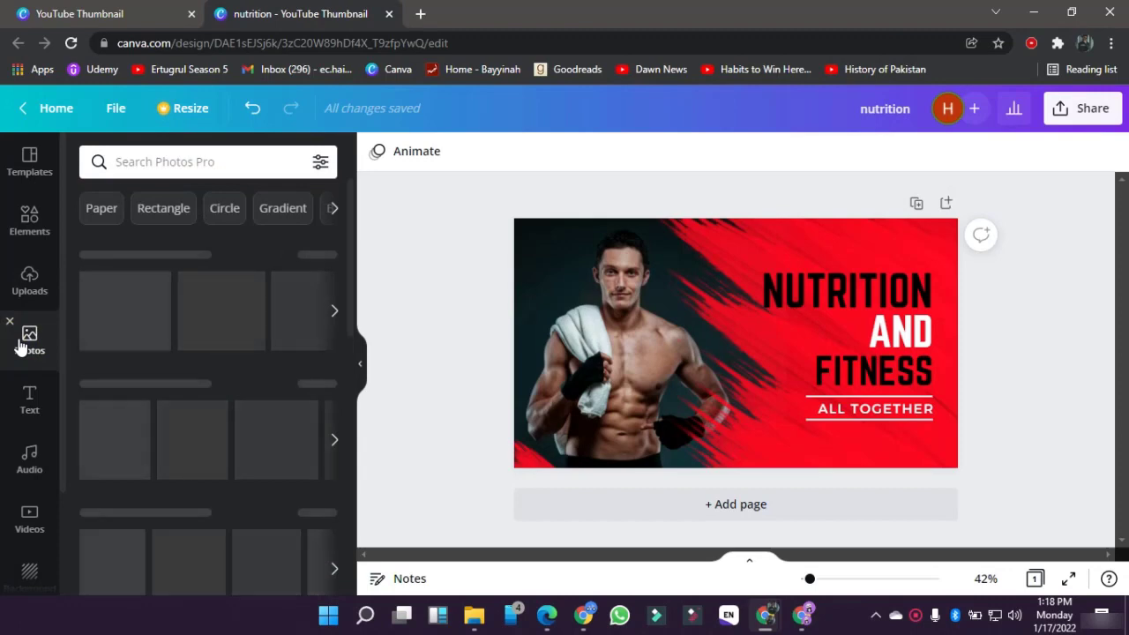
scroll(224, 540, "down", 5)
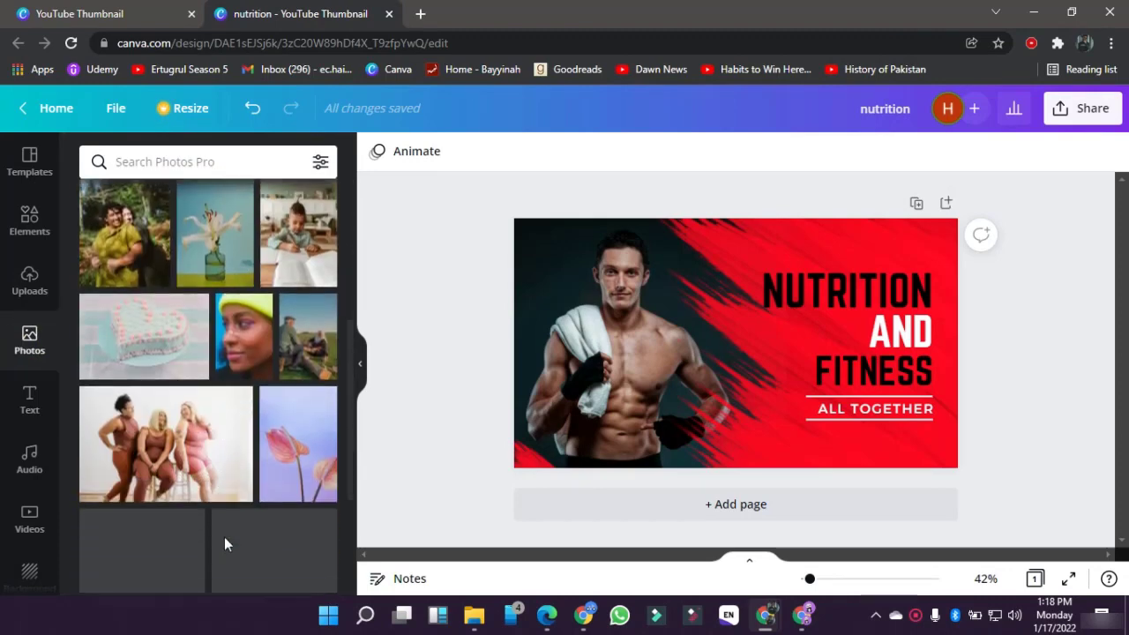
left_click(29, 399)
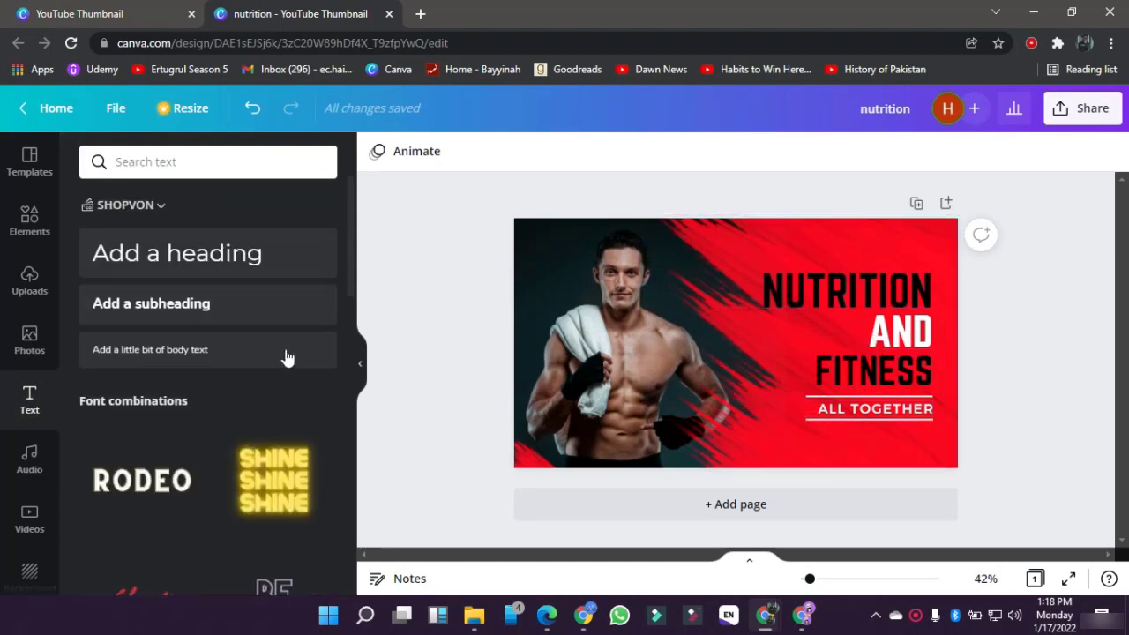
left_click(17, 451)
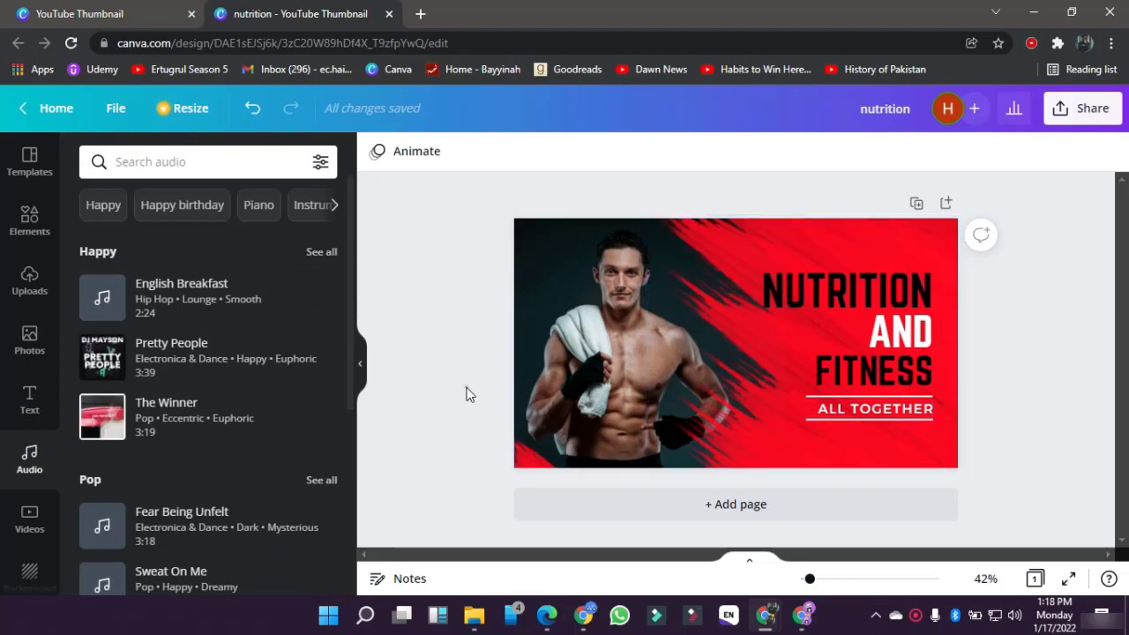
left_click(9, 533)
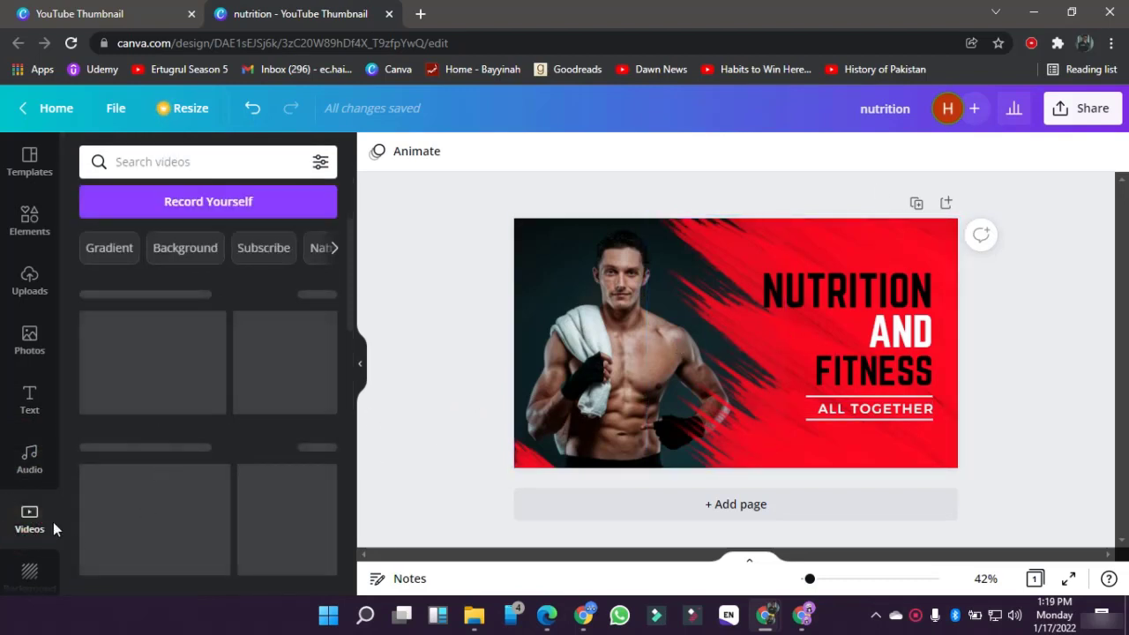
scroll(164, 416, "down", 1)
scroll(164, 415, "down", 1)
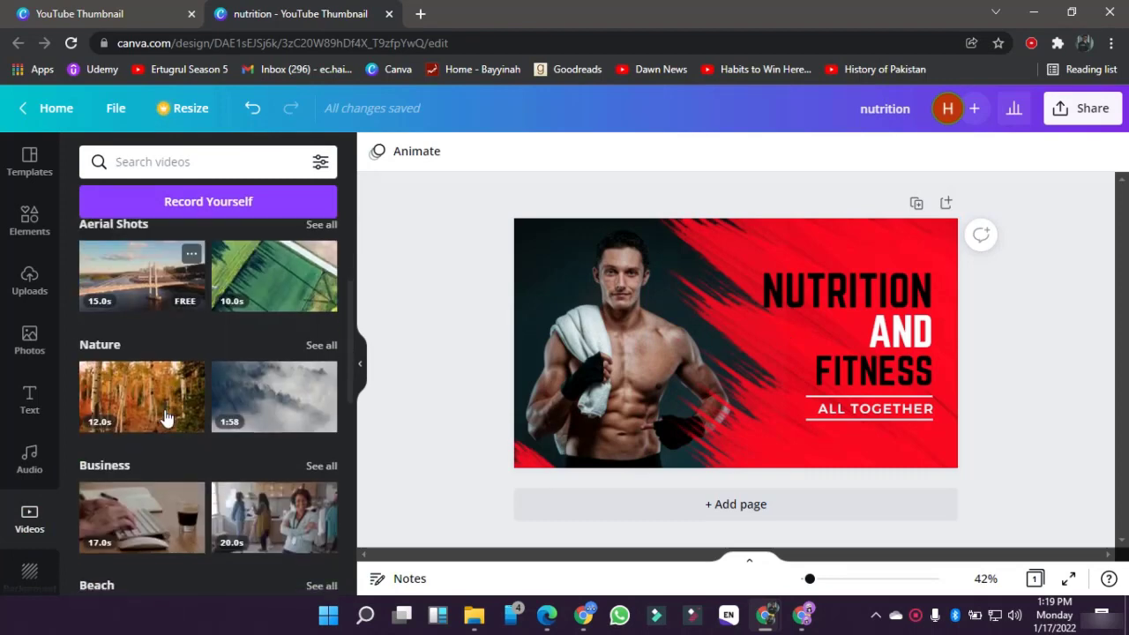
scroll(13, 529, "down", 1)
Step: Apply the pale cream landscape with small trees as the thumbnail's background
left_click(42, 448)
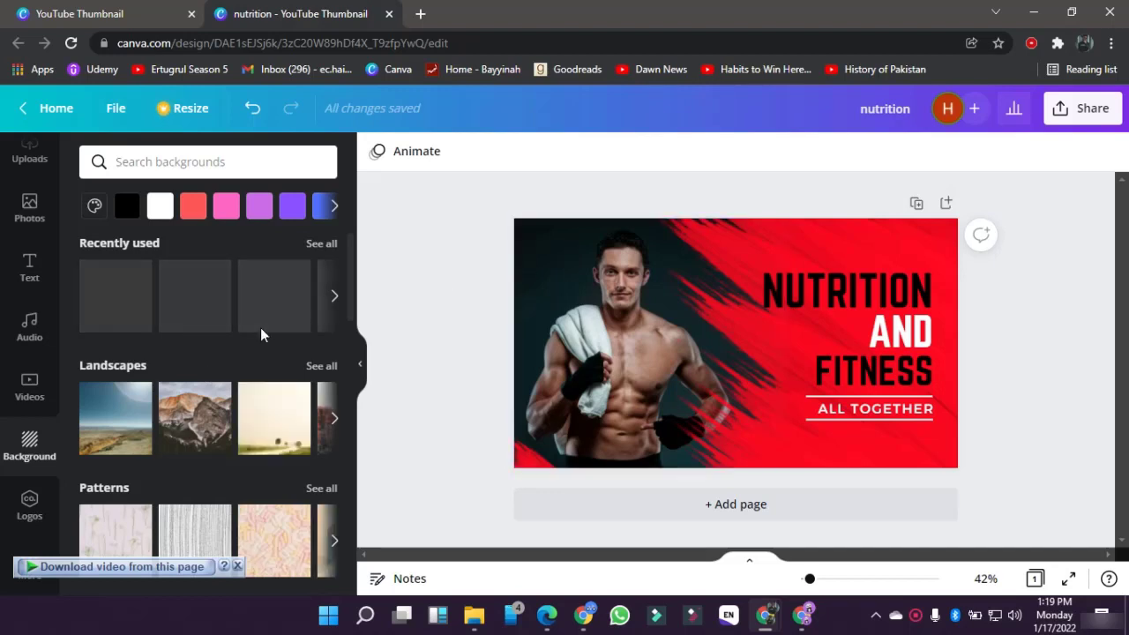
left_click(262, 435)
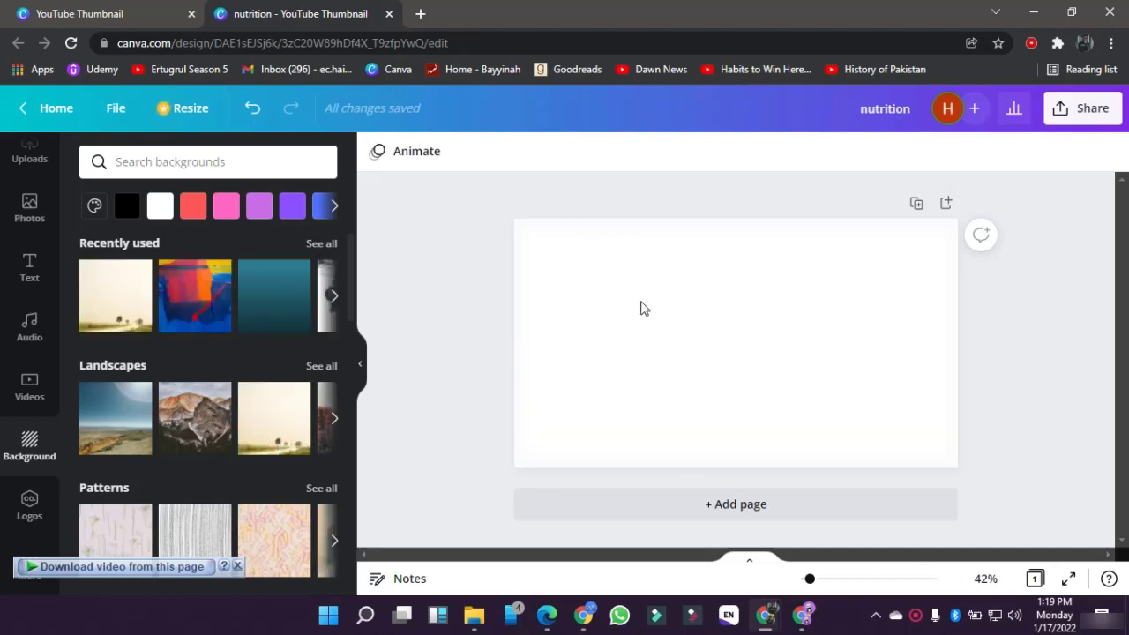
key("ctrl+z")
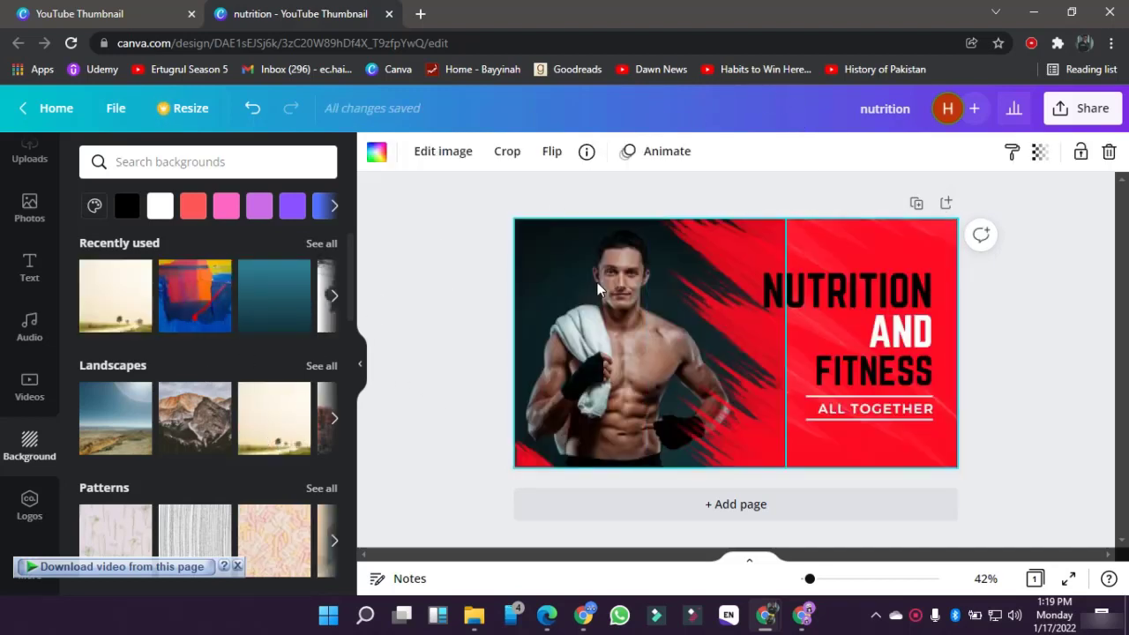
Step: Try moving the man's photo toward the title text and undo the move
left_click_drag(597, 283, 742, 373)
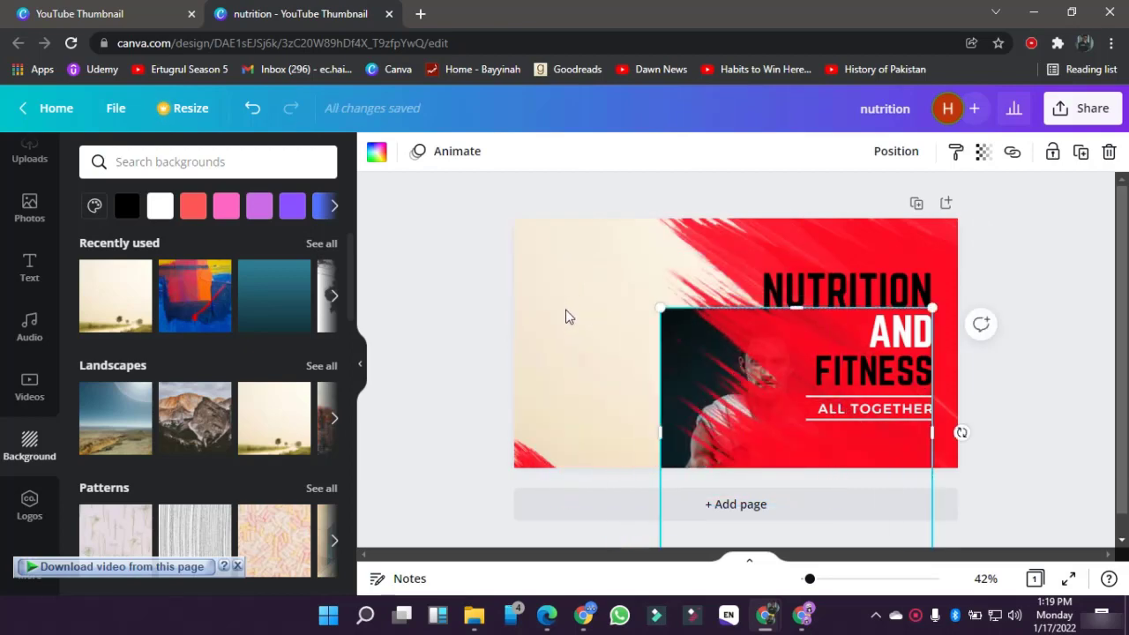
key("ctrl+z")
left_click(417, 316)
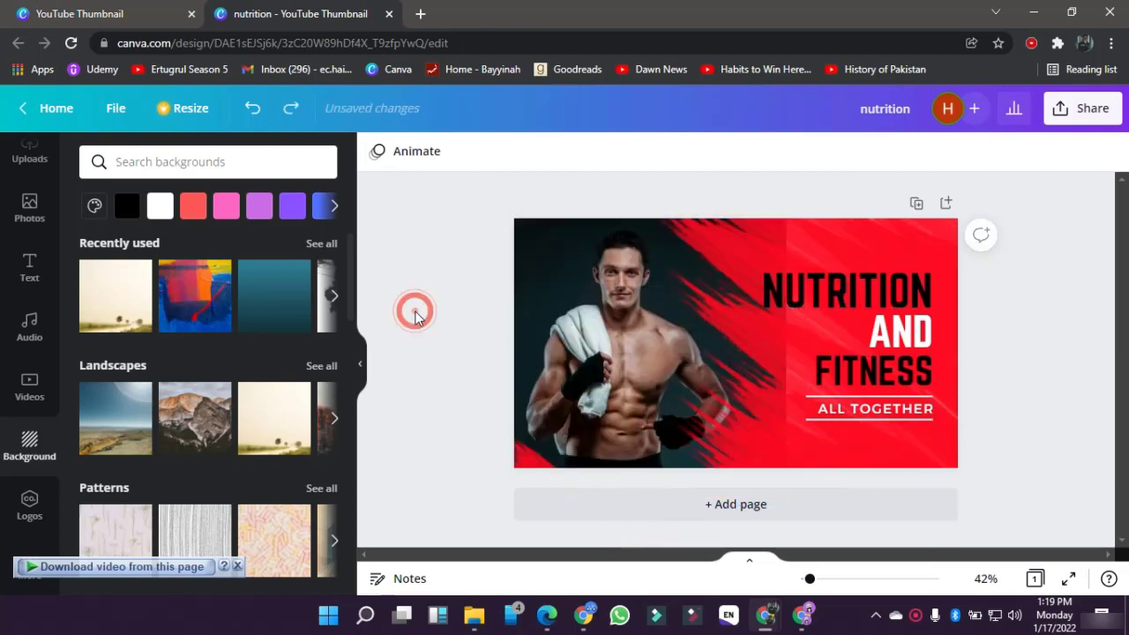
Step: Search the stock photos for "gym"
scroll(49, 348, "up", 2)
left_click(44, 348)
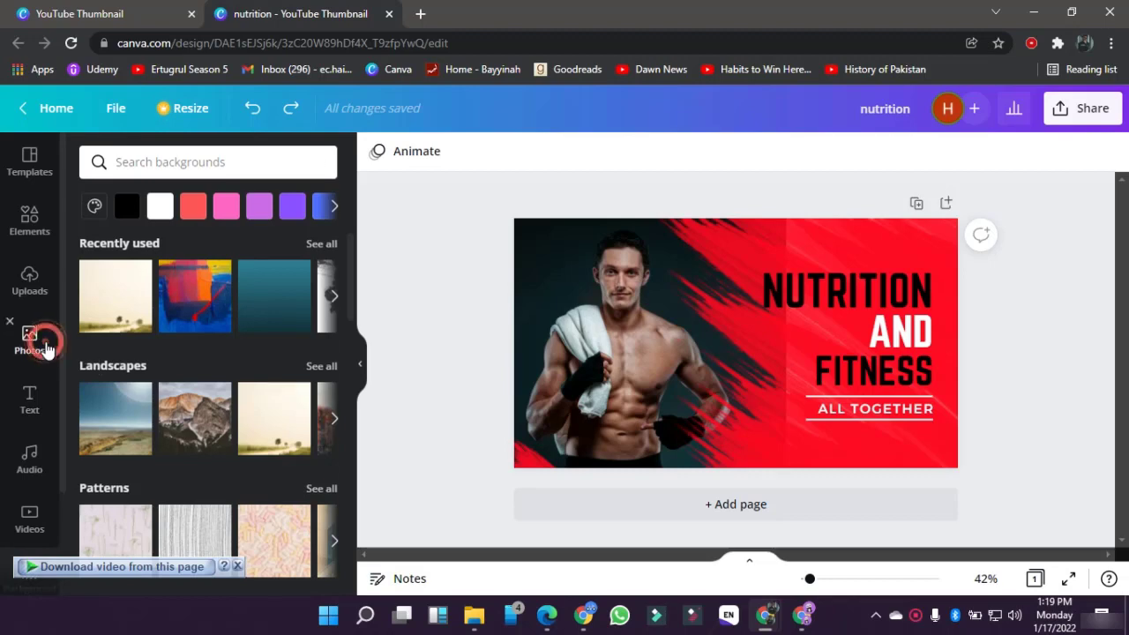
left_click(216, 161)
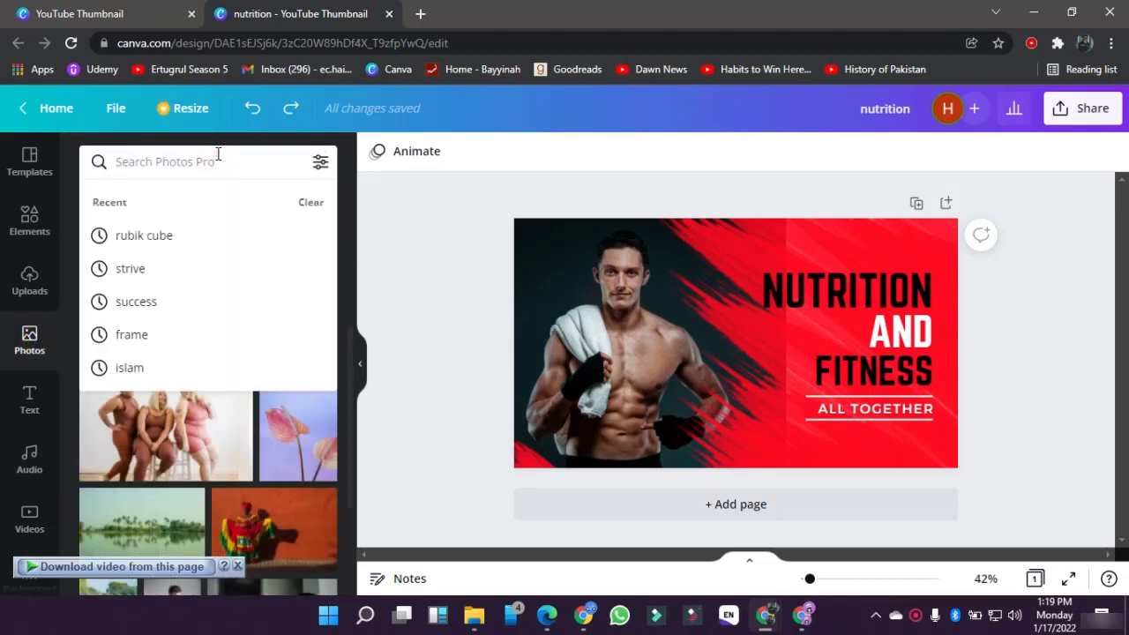
type("gym")
key("Return")
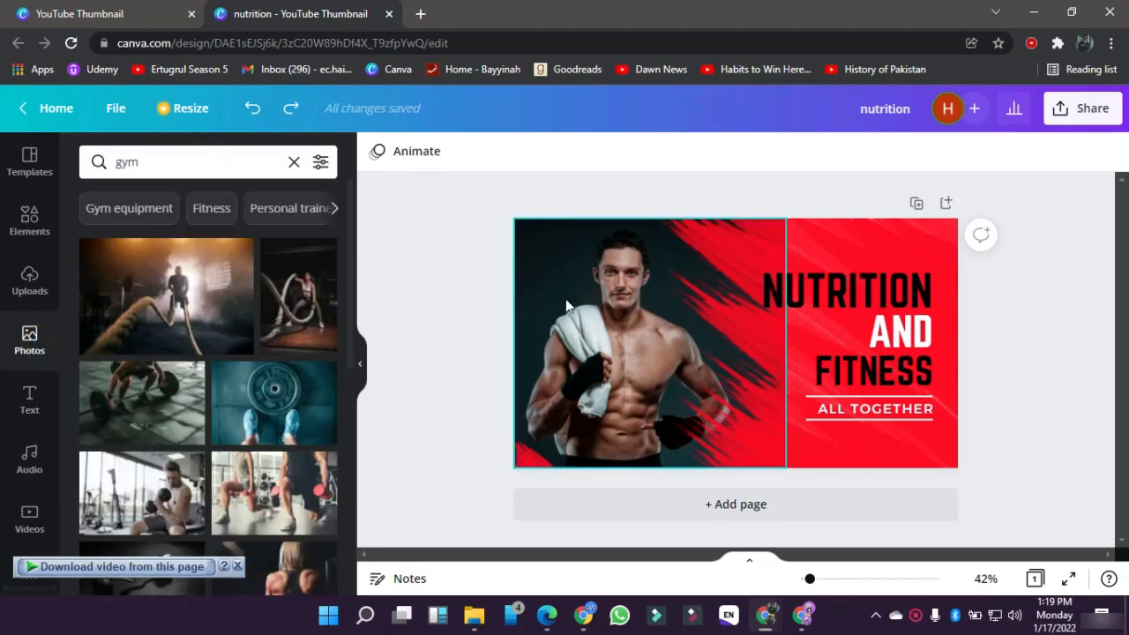
Step: Delete the photo of the man with the towel from the thumbnail
left_click(567, 306)
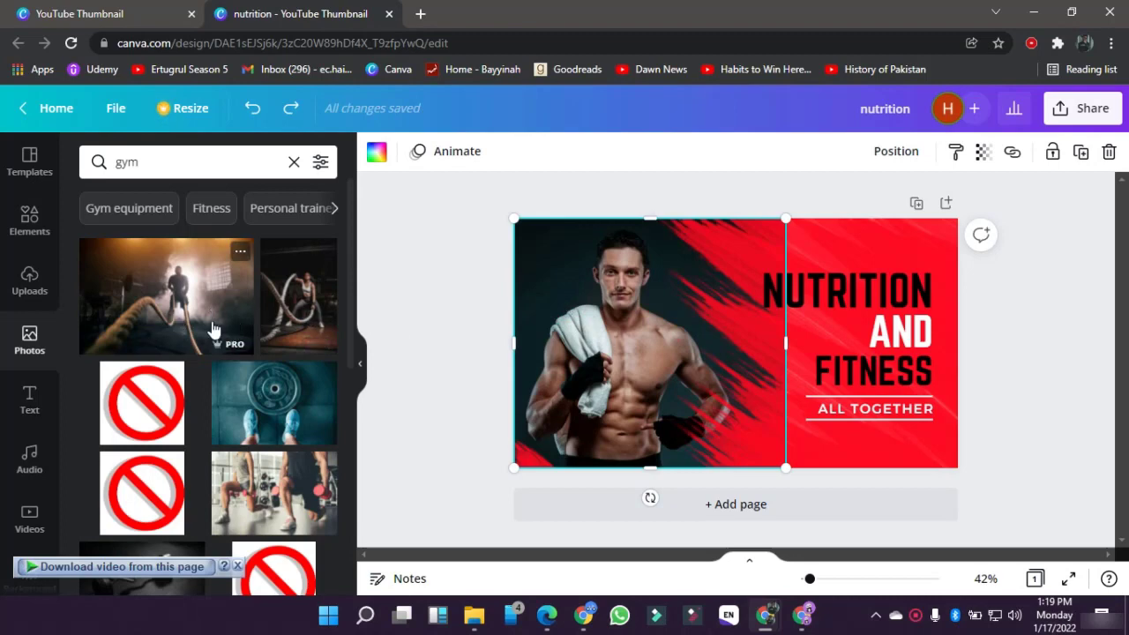
scroll(217, 328, "down", 2)
scroll(177, 415, "down", 3)
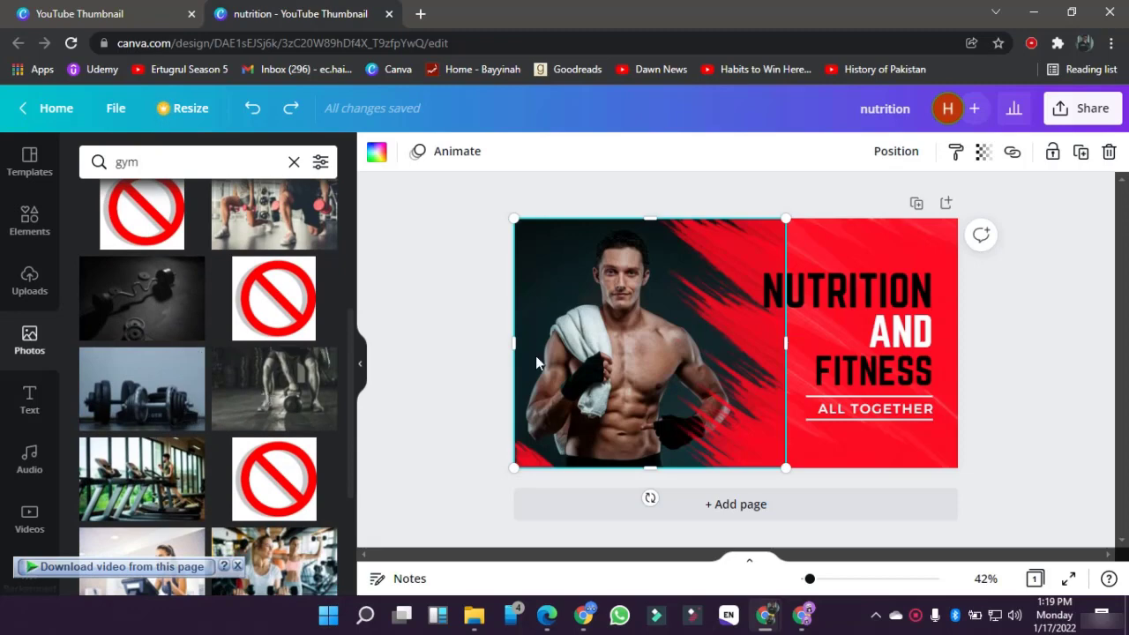
key("Delete")
Step: Try the gym photo of the athlete in a red cap as the background and undo it
scroll(304, 463, "down", 2)
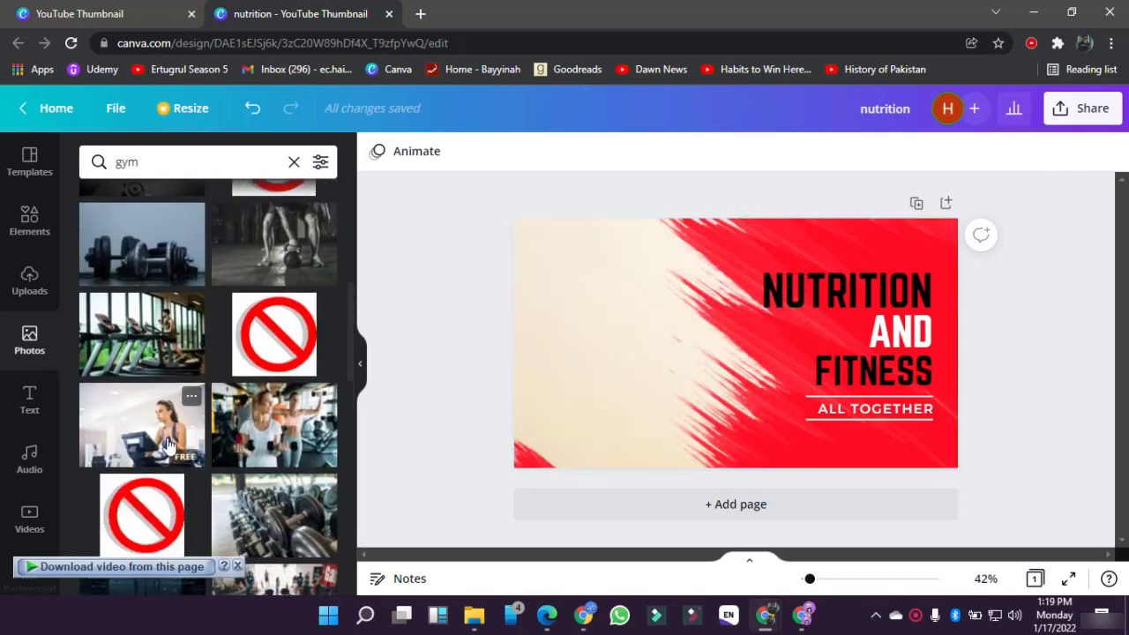
scroll(167, 446, "down", 4)
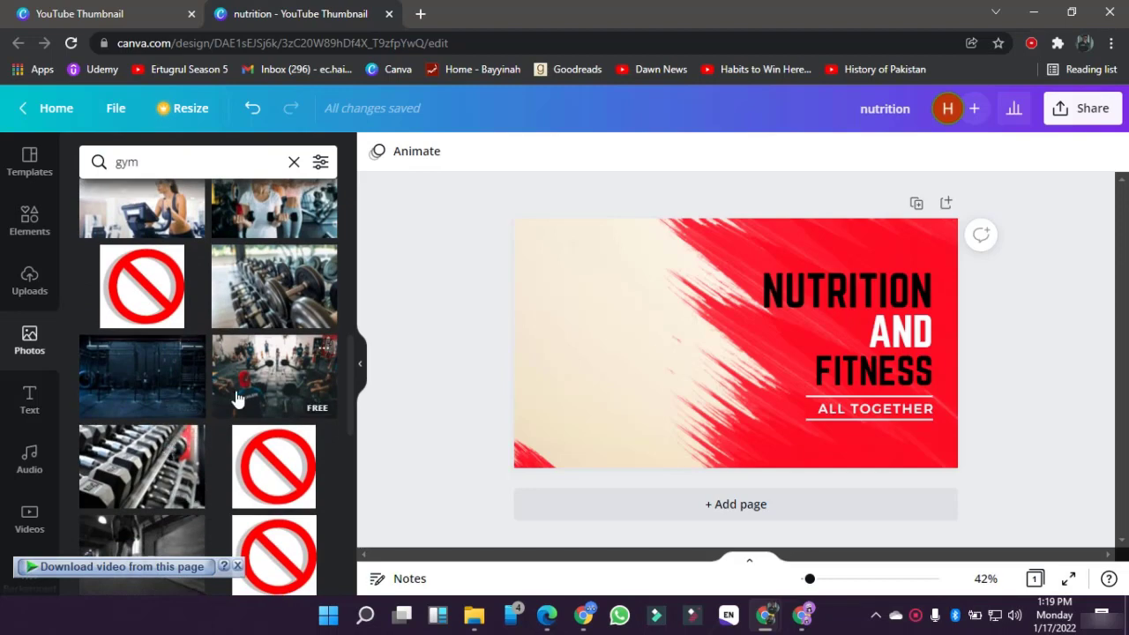
left_click_drag(237, 399, 519, 236)
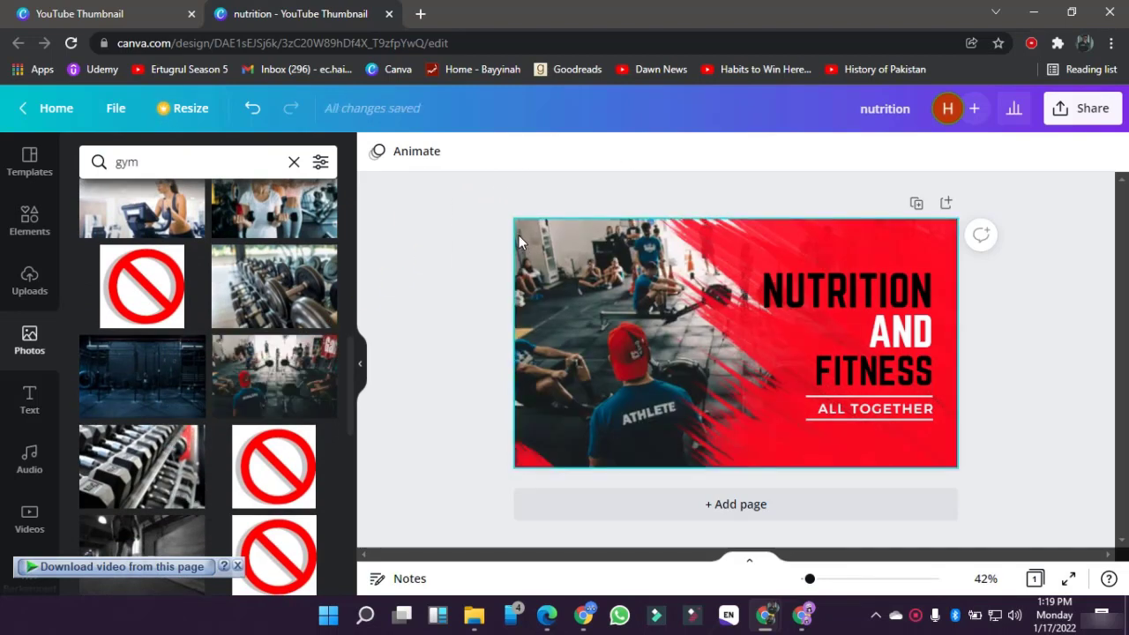
key("ctrl+z")
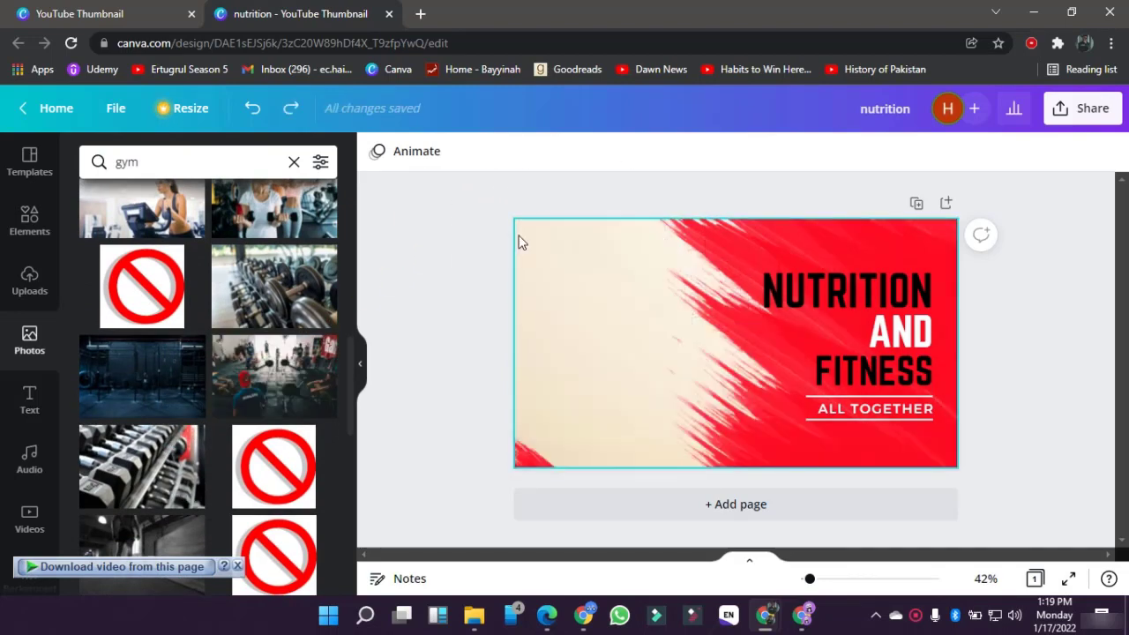
Step: Try placing the red-cap athlete gym photo as a separate image over the design and remove it
left_click(250, 388)
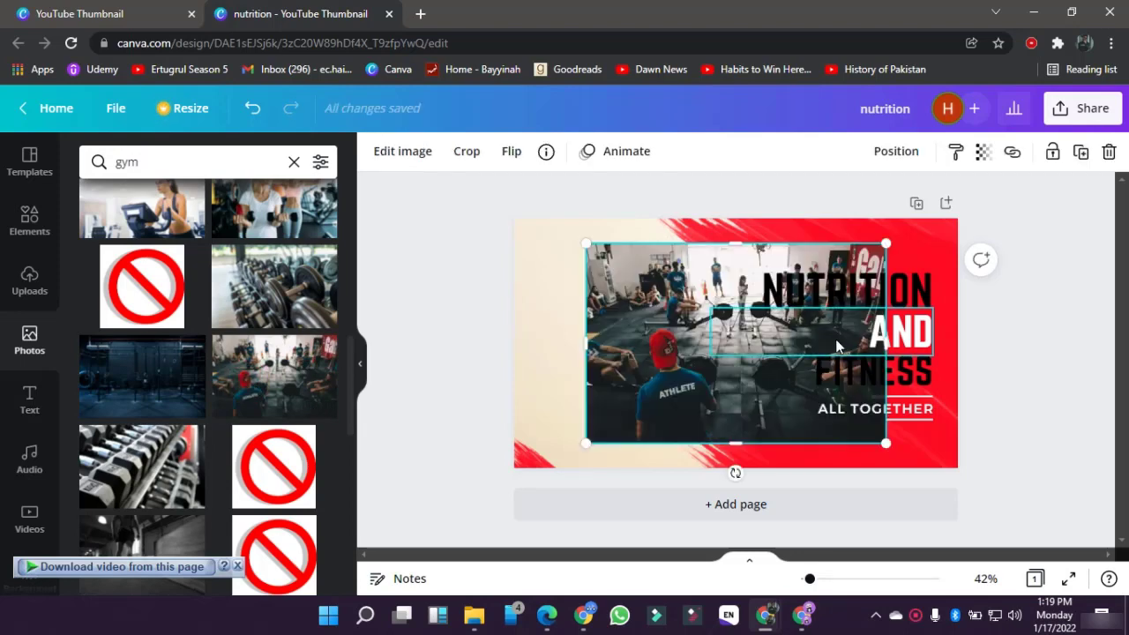
left_click(773, 383)
left_click_drag(771, 384, 780, 381)
left_click_drag(725, 351, 682, 354)
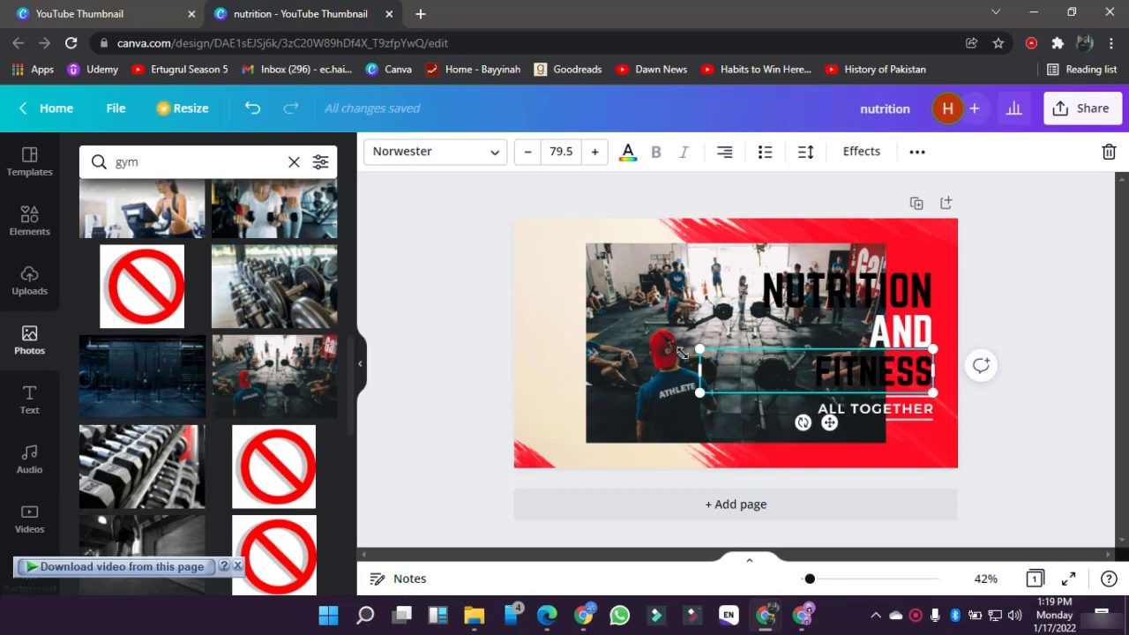
key("ctrl+z")
left_click(627, 338)
left_click(475, 340)
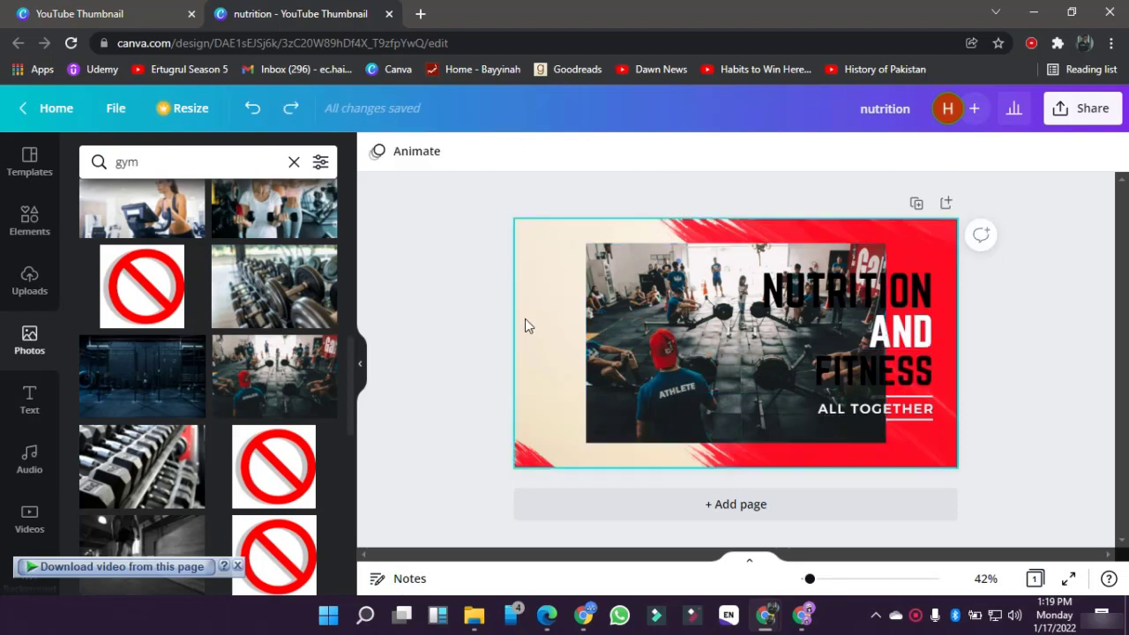
left_click(606, 338)
key("Delete")
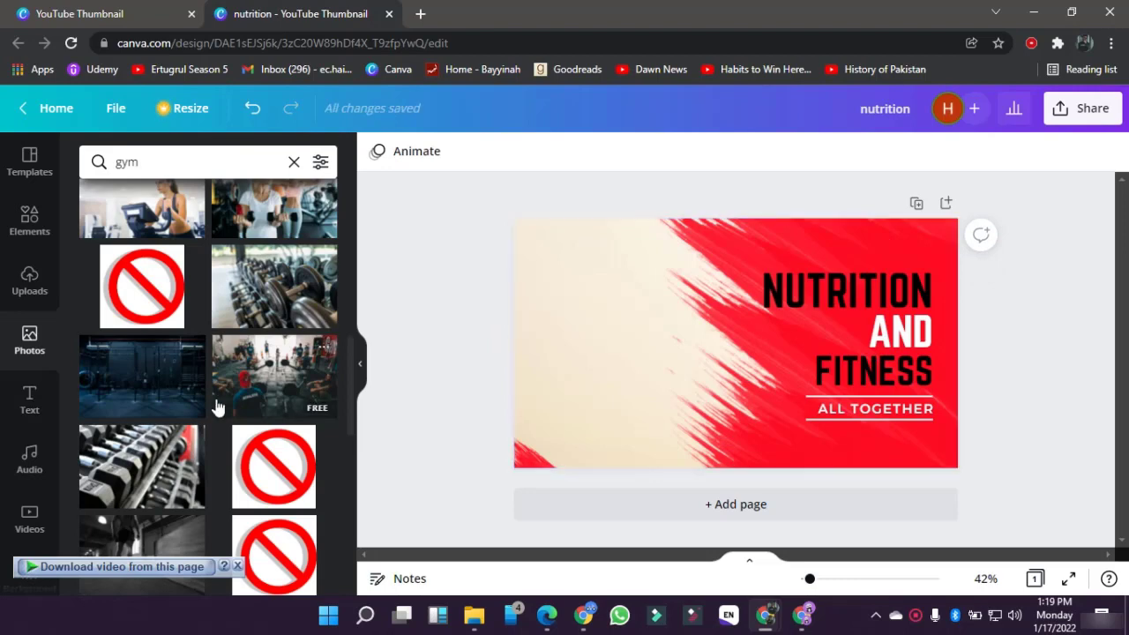
Step: Set the gym photo of the athlete in a red cap as the full background behind the red brush strokes
left_click(746, 347)
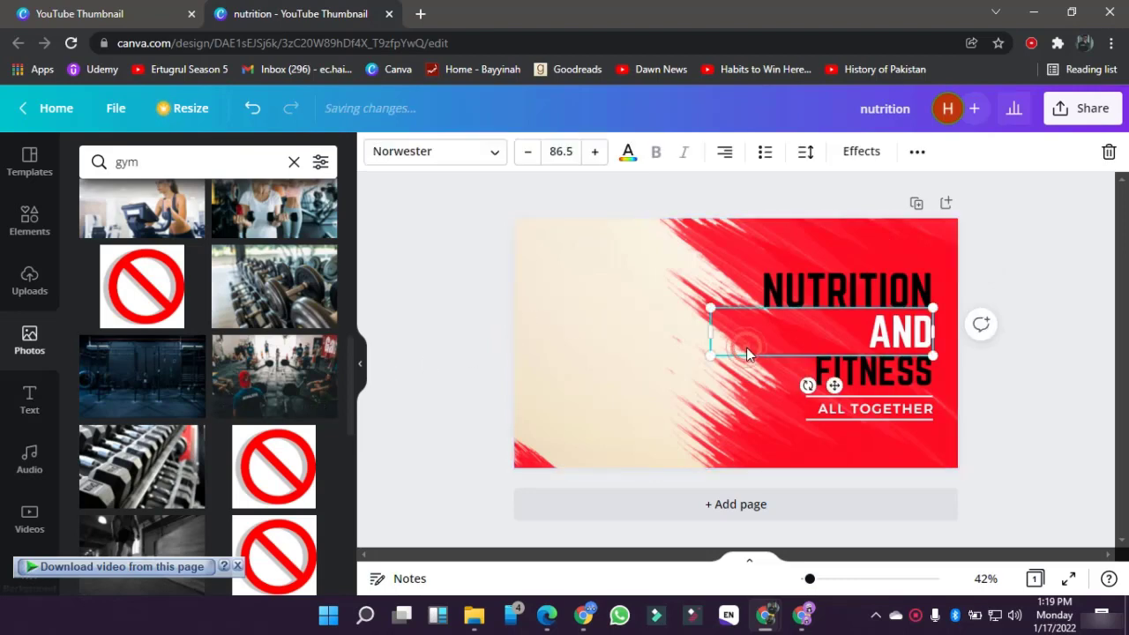
left_click(758, 436)
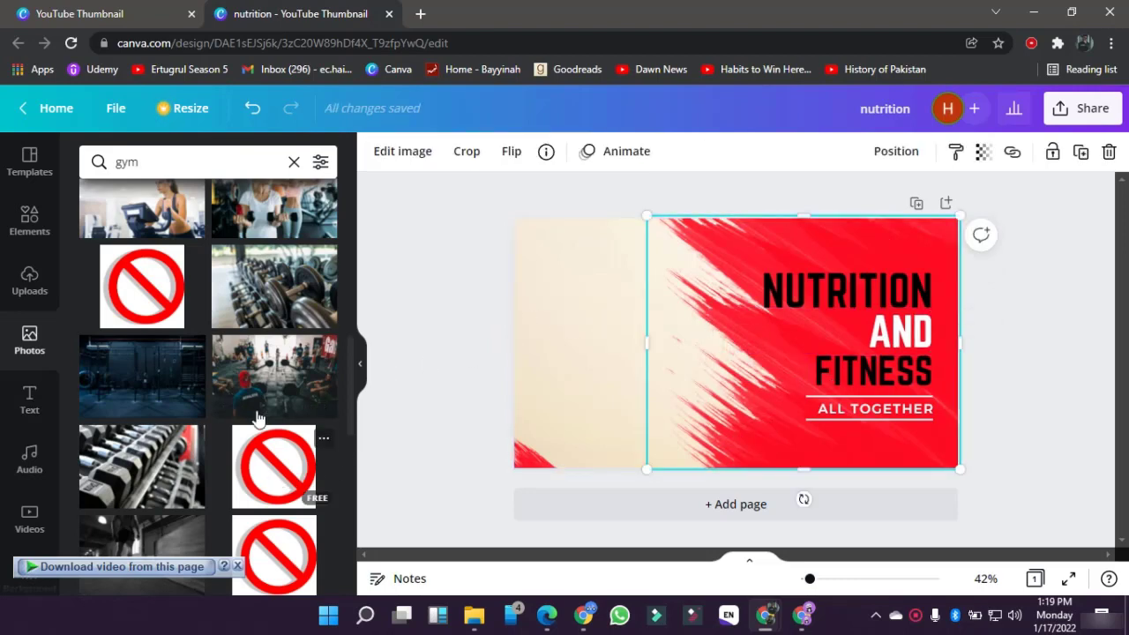
left_click_drag(252, 401, 520, 227)
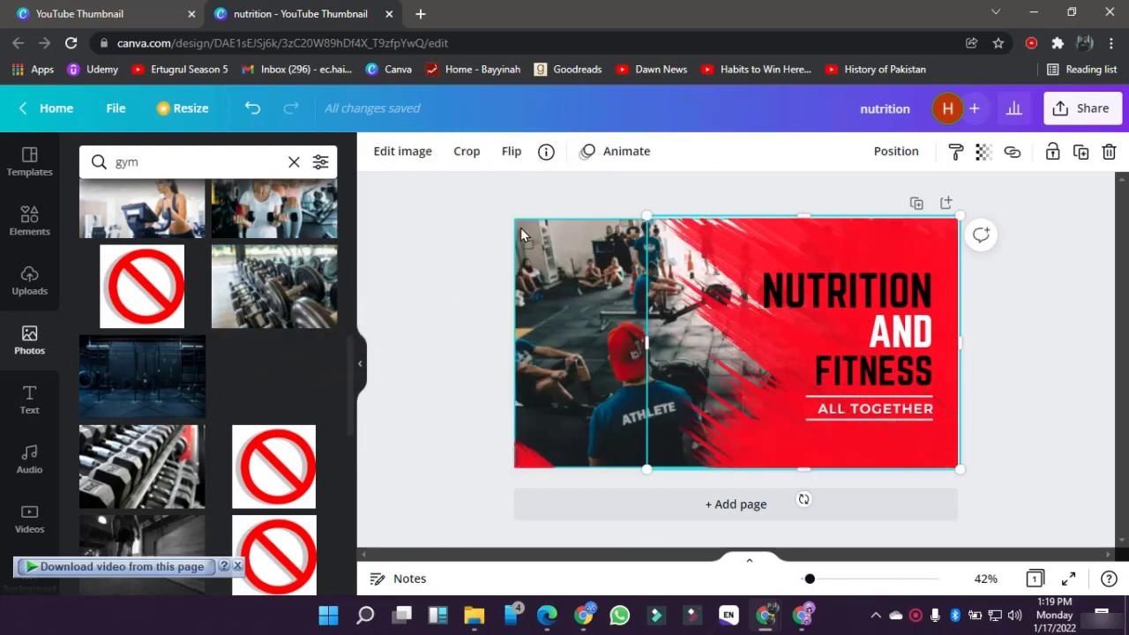
Step: Set the font size of the NUTRITION line to 92.4
left_click(470, 274)
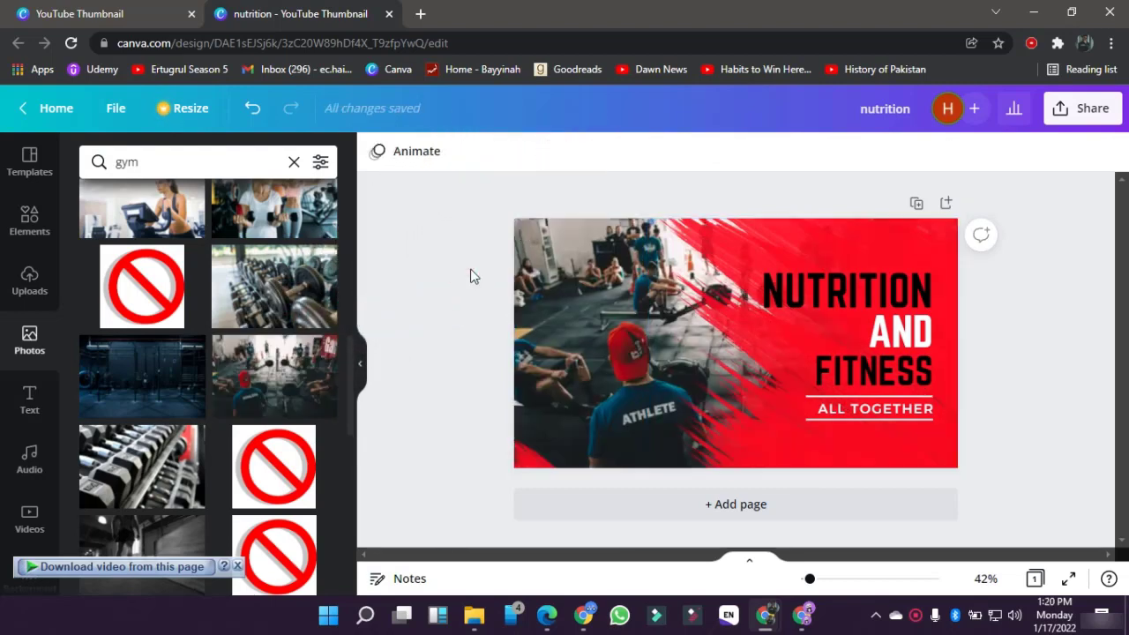
left_click(566, 326)
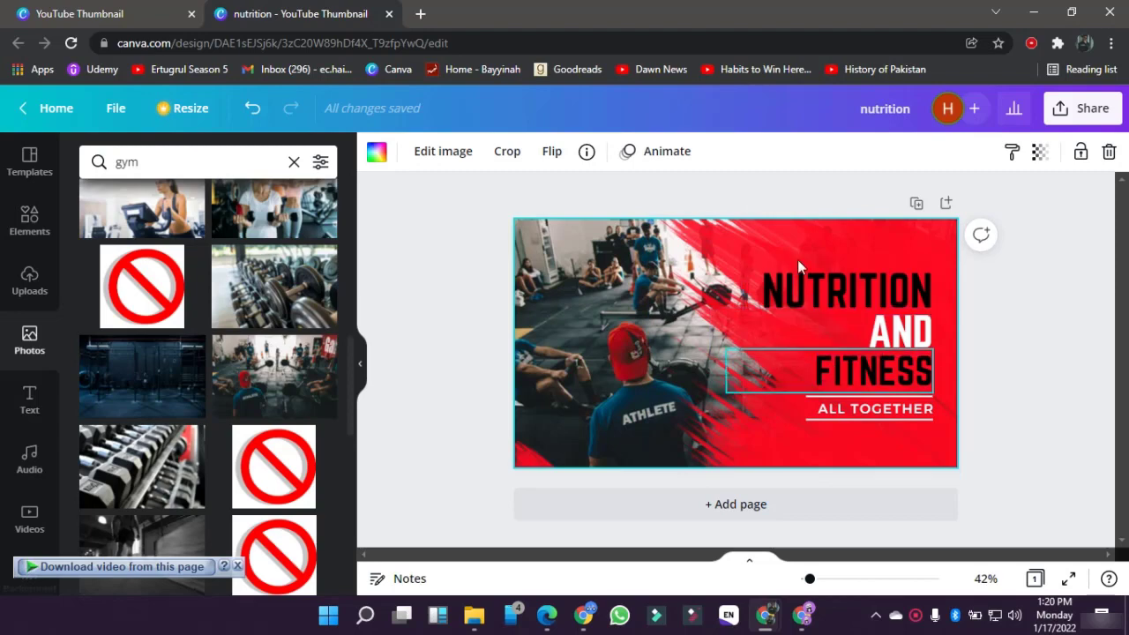
left_click(807, 299)
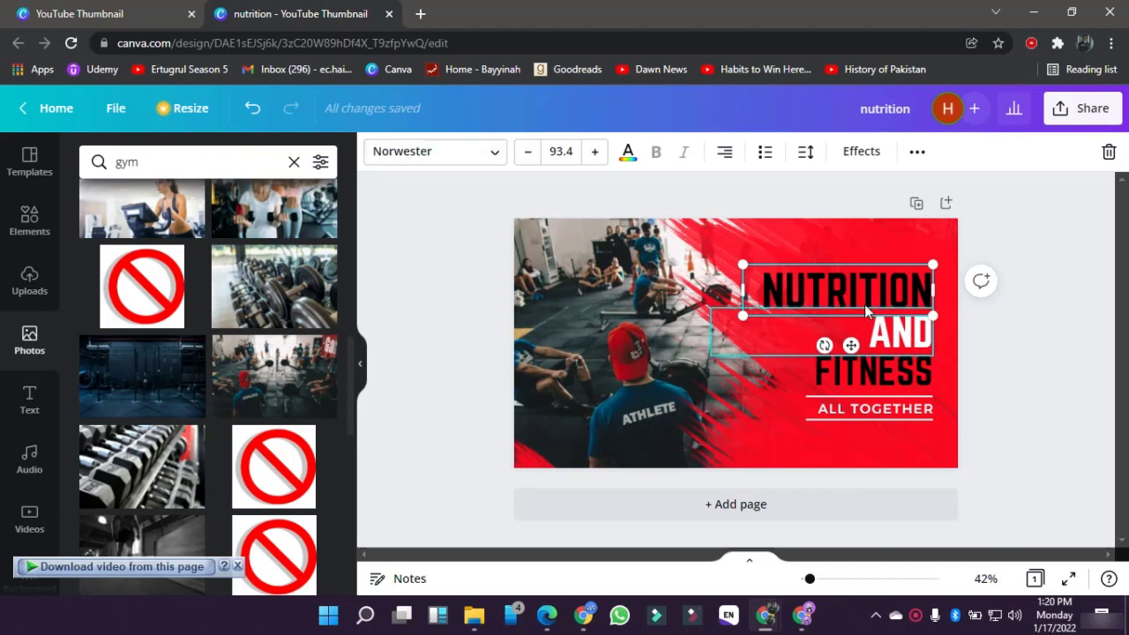
left_click(456, 152)
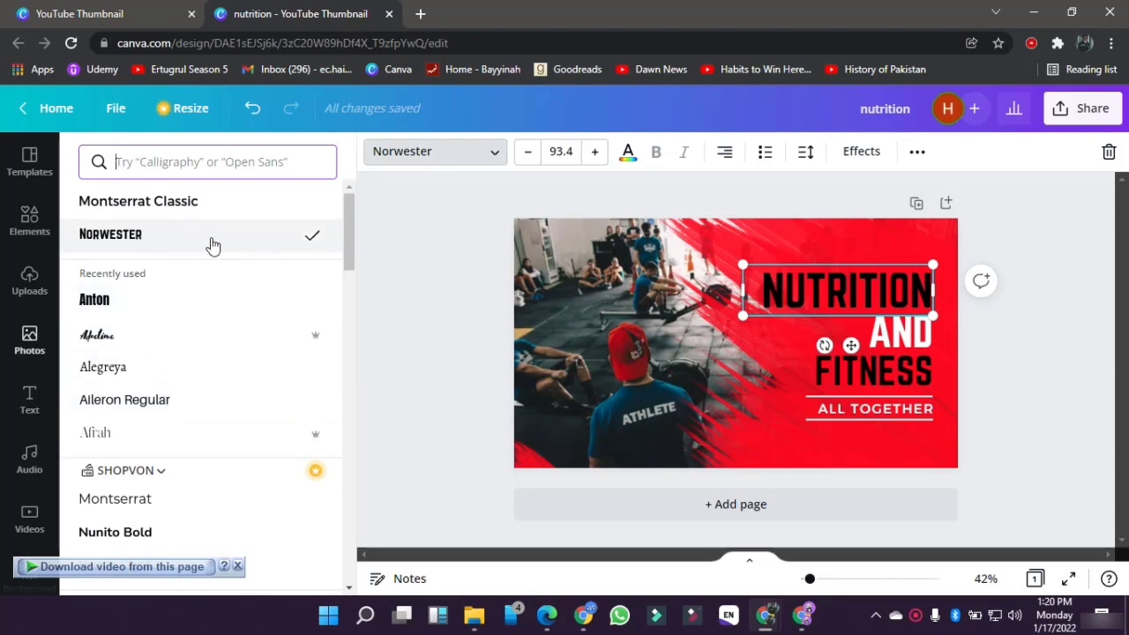
left_click(457, 292)
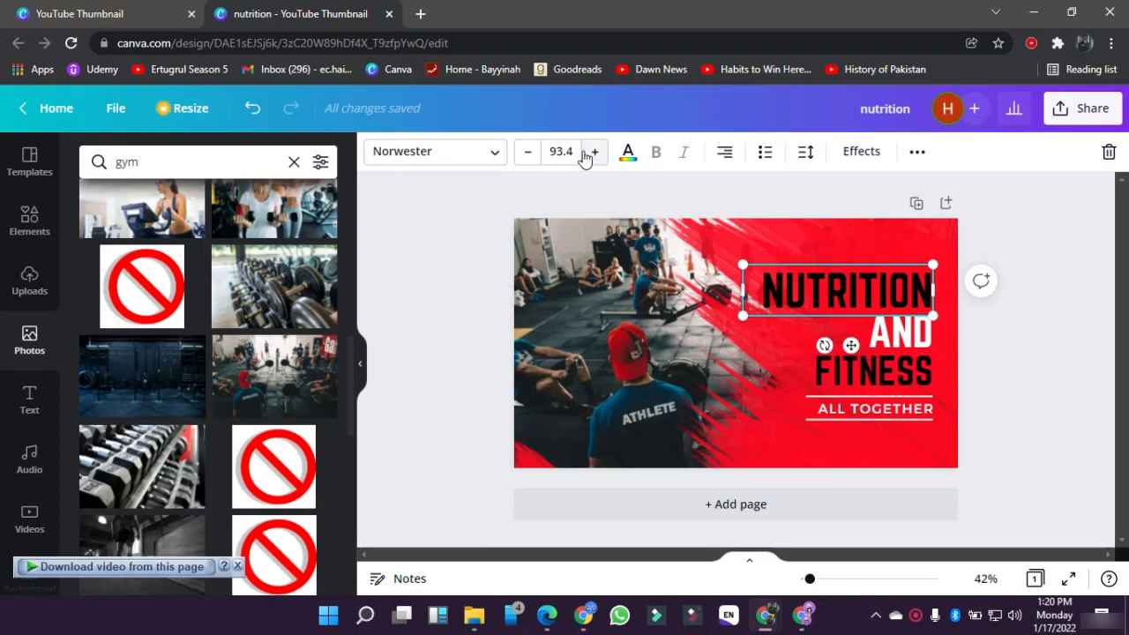
left_click(527, 152)
left_click(527, 152)
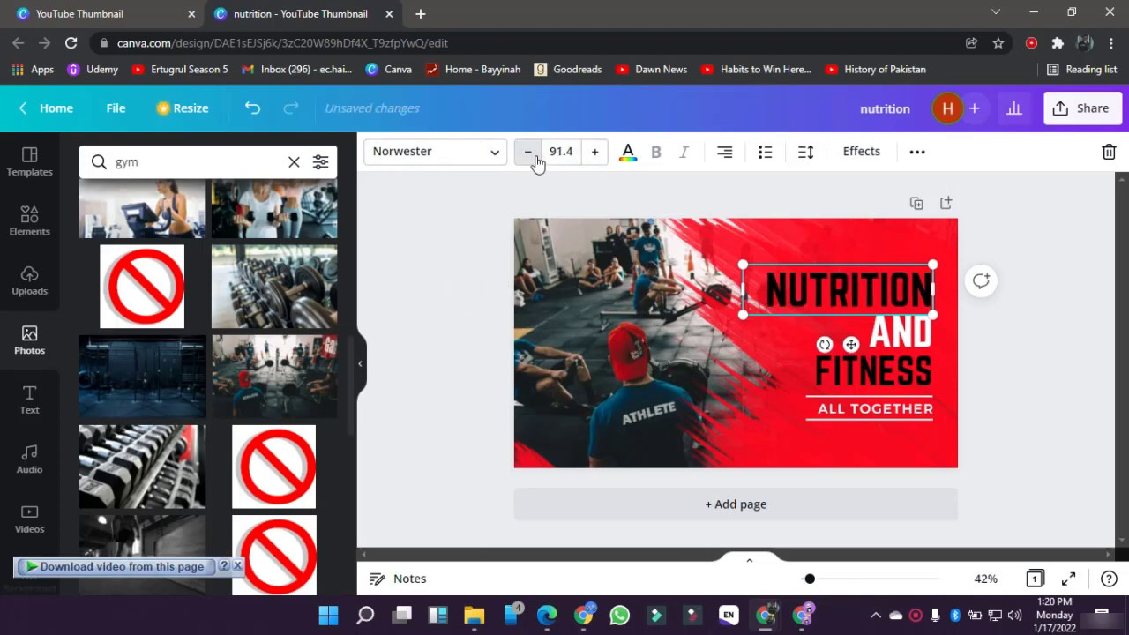
left_click(527, 152)
left_click(528, 152)
left_click(595, 152)
left_click(594, 152)
left_click(594, 152)
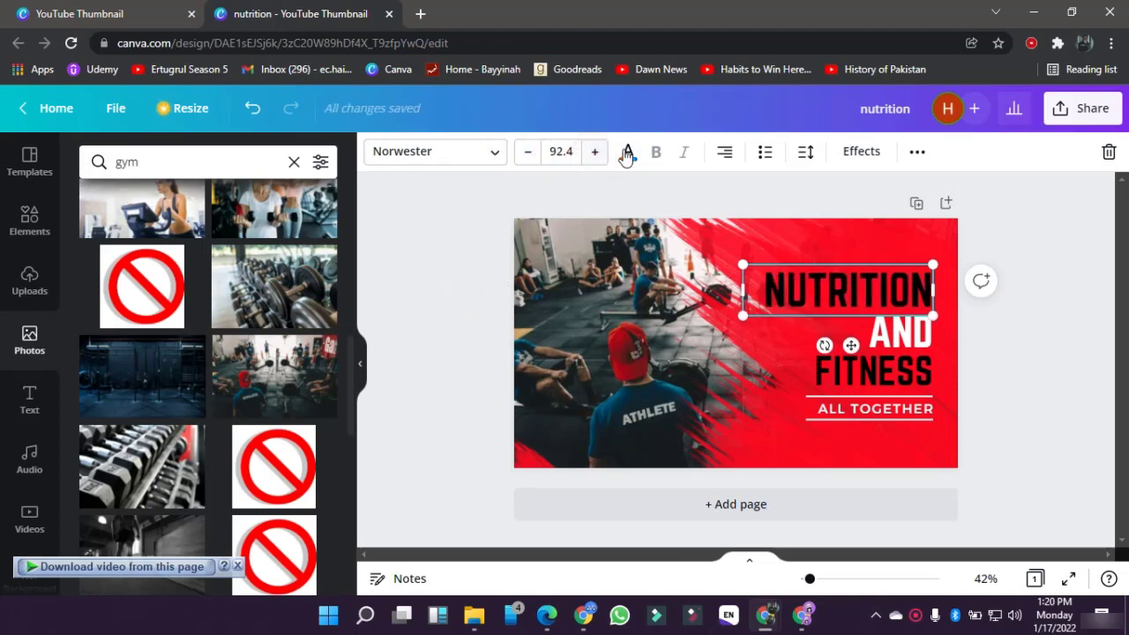
Step: Recolor the NUTRITION and FITNESS lines white
left_click(627, 152)
left_click(186, 238)
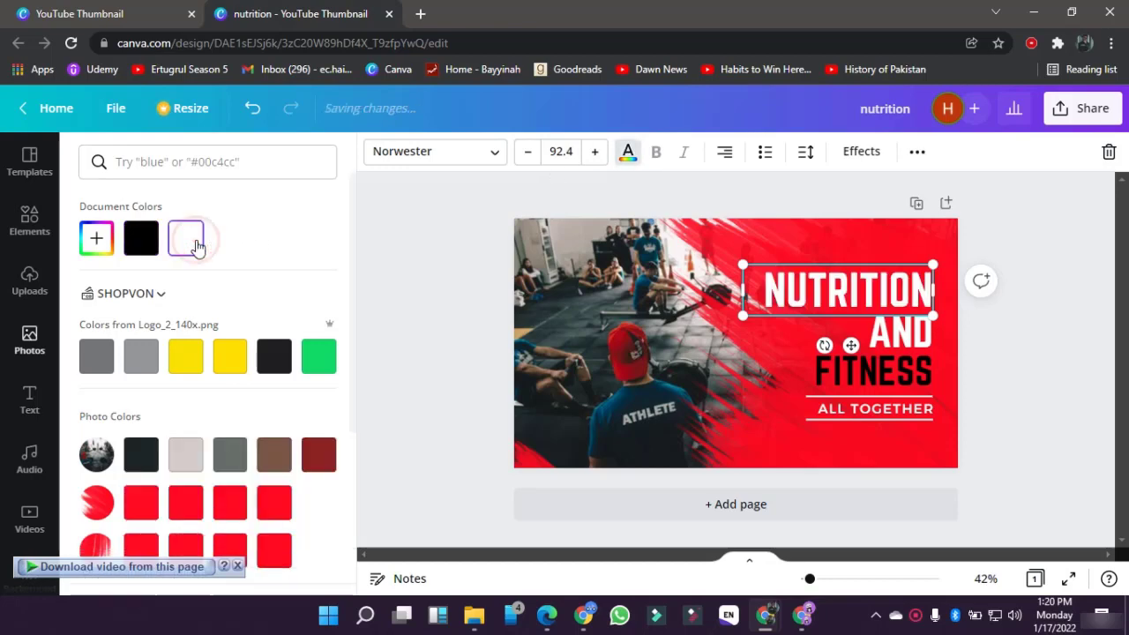
left_click(784, 389)
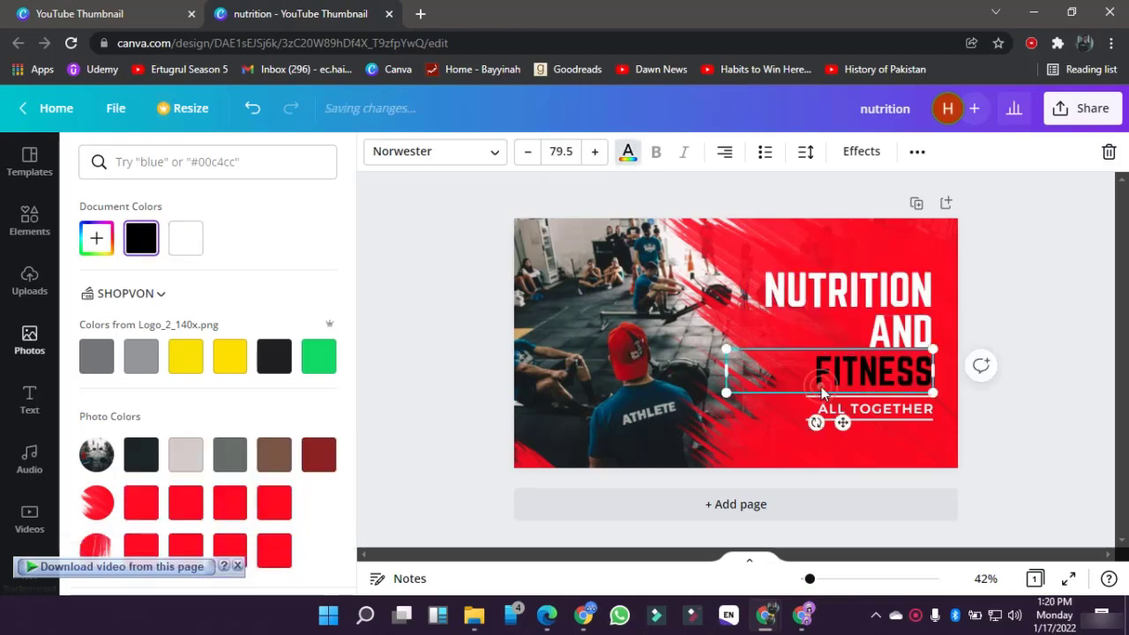
left_click(180, 258)
left_click(435, 406)
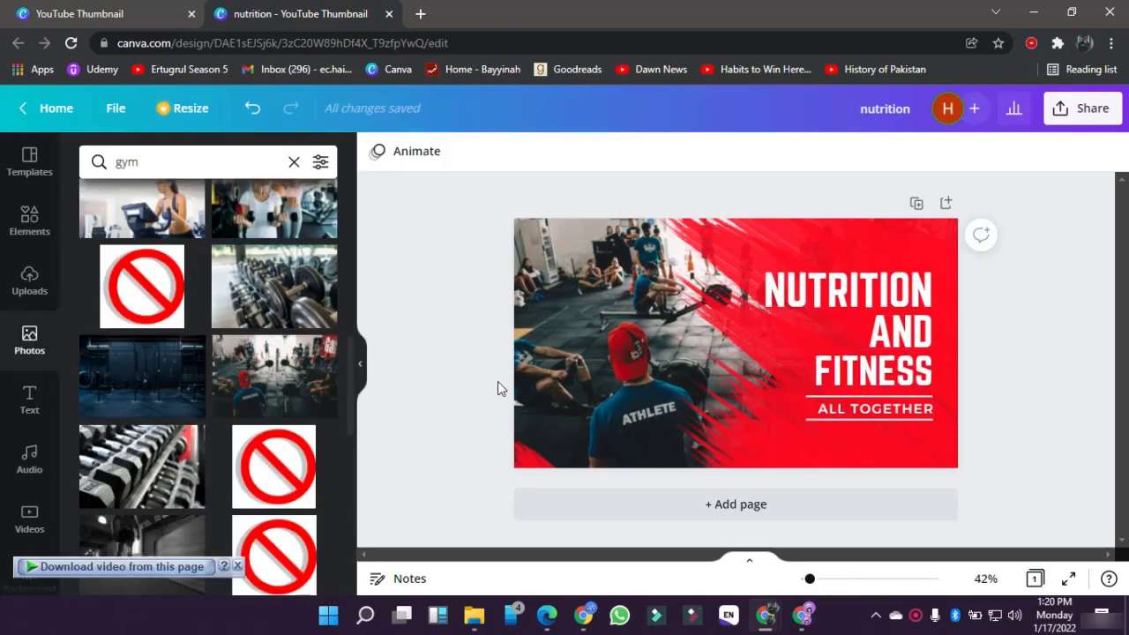
Step: Recolor the FITNESS and NUTRITION lines with the near-black swatch from the logo colors
left_click(904, 373)
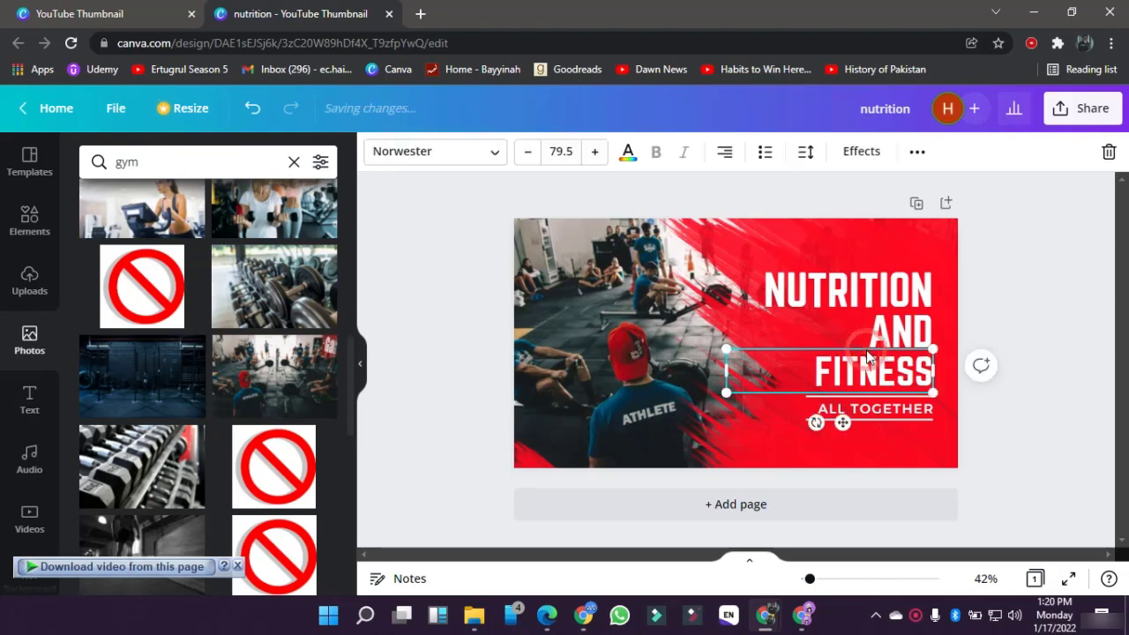
left_click(628, 154)
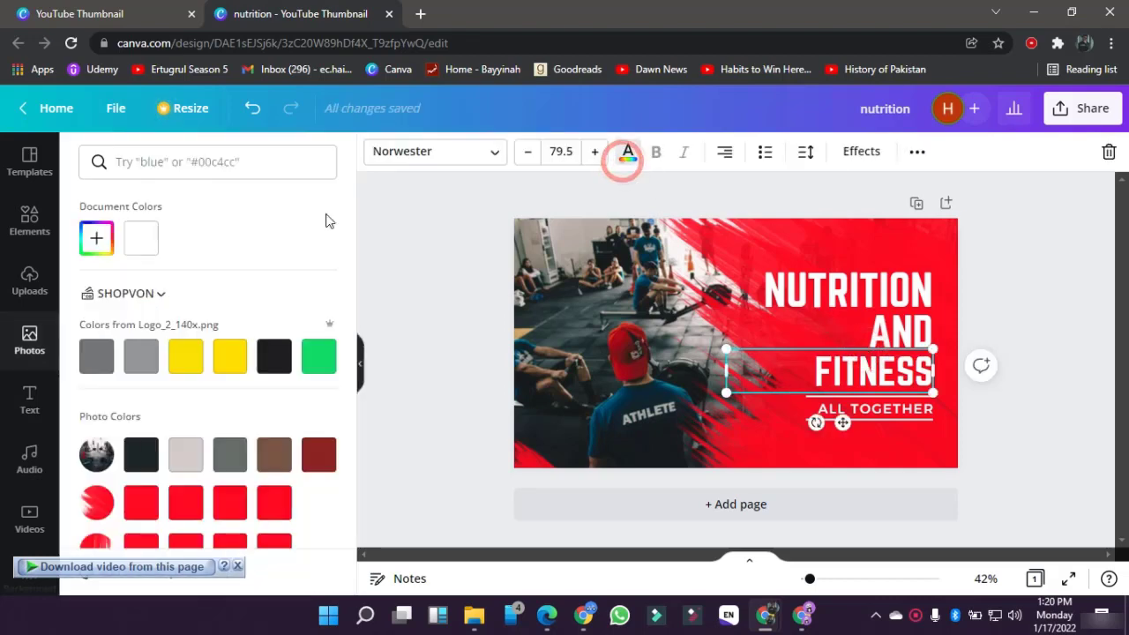
left_click(274, 354)
left_click(846, 295)
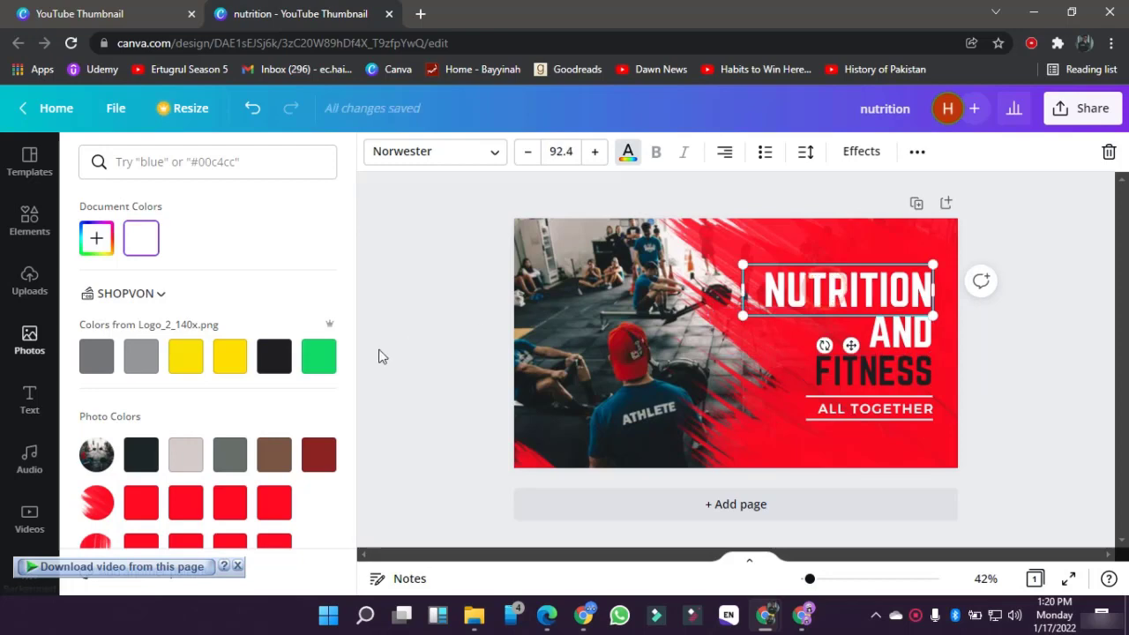
left_click(273, 354)
double_click(521, 321)
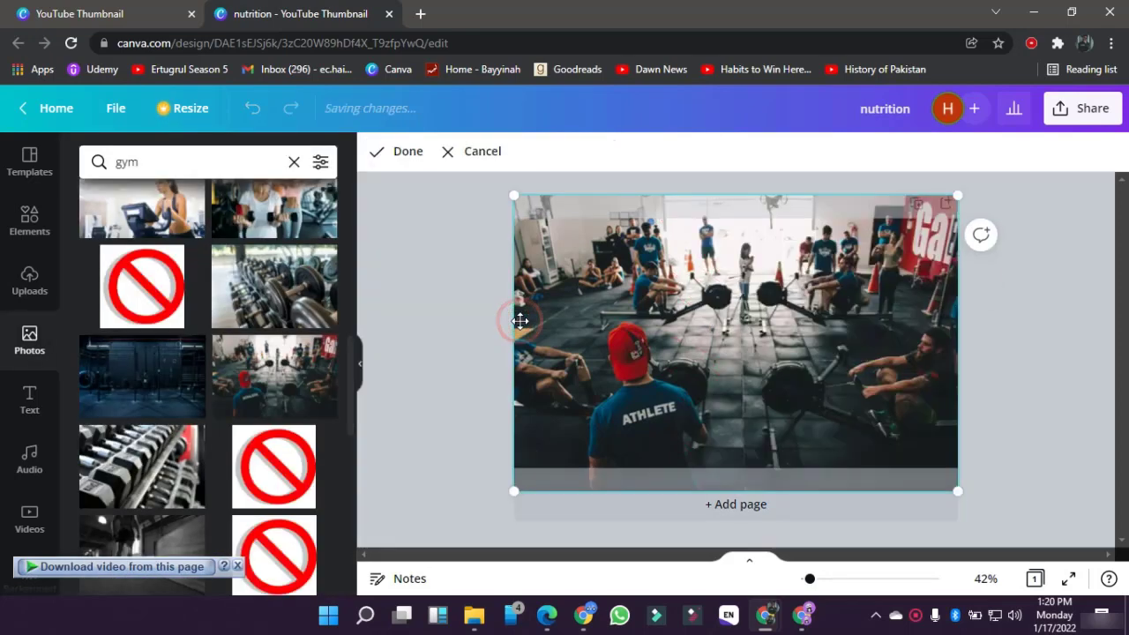
left_click(400, 156)
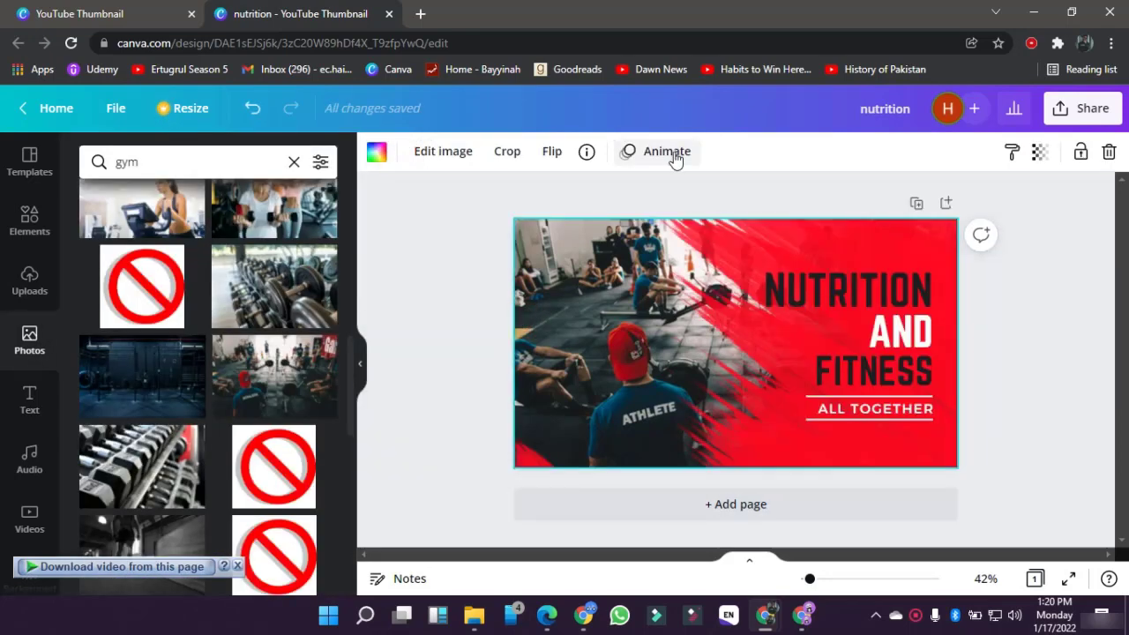
Step: Try the Anton font on the NUTRITION line and switch it back to Norwester
left_click(811, 269)
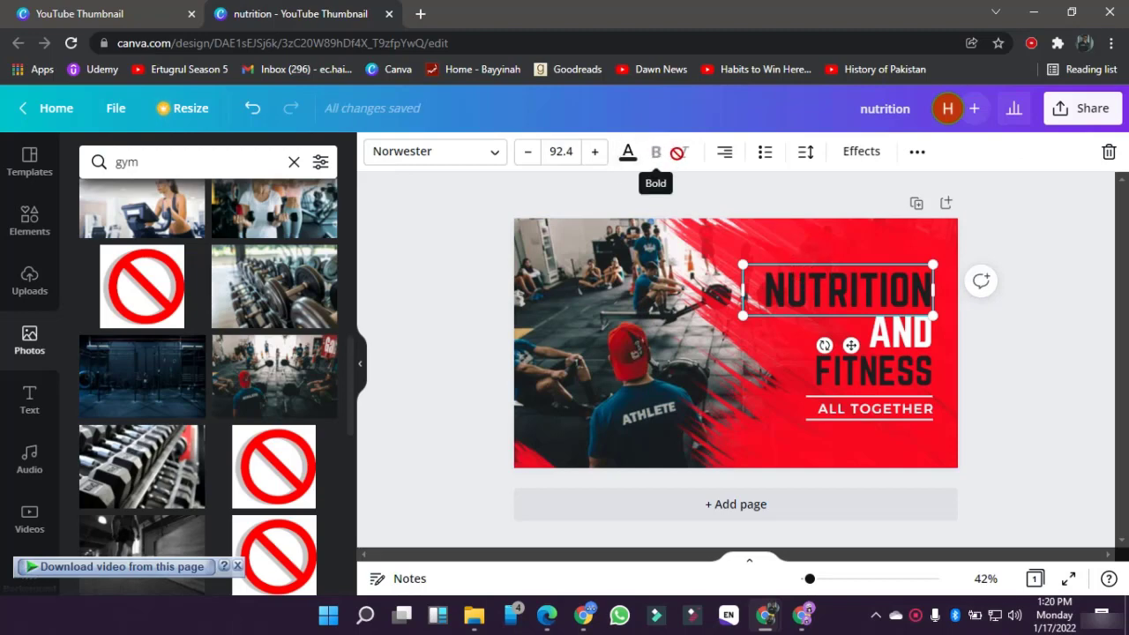
left_click(473, 153)
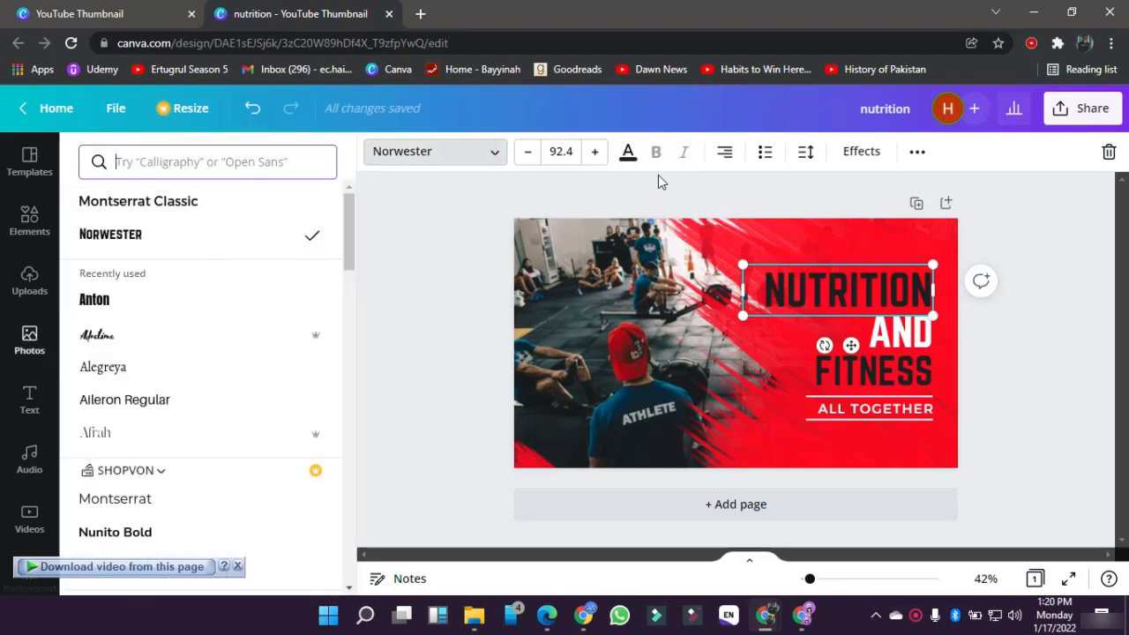
left_click(115, 310)
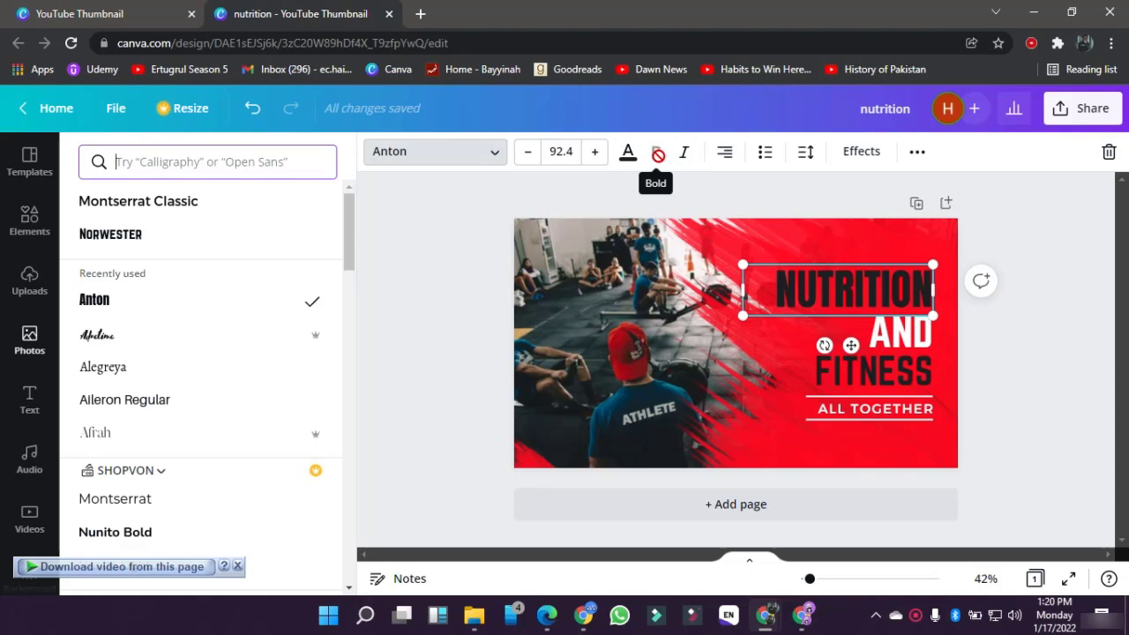
left_click(120, 250)
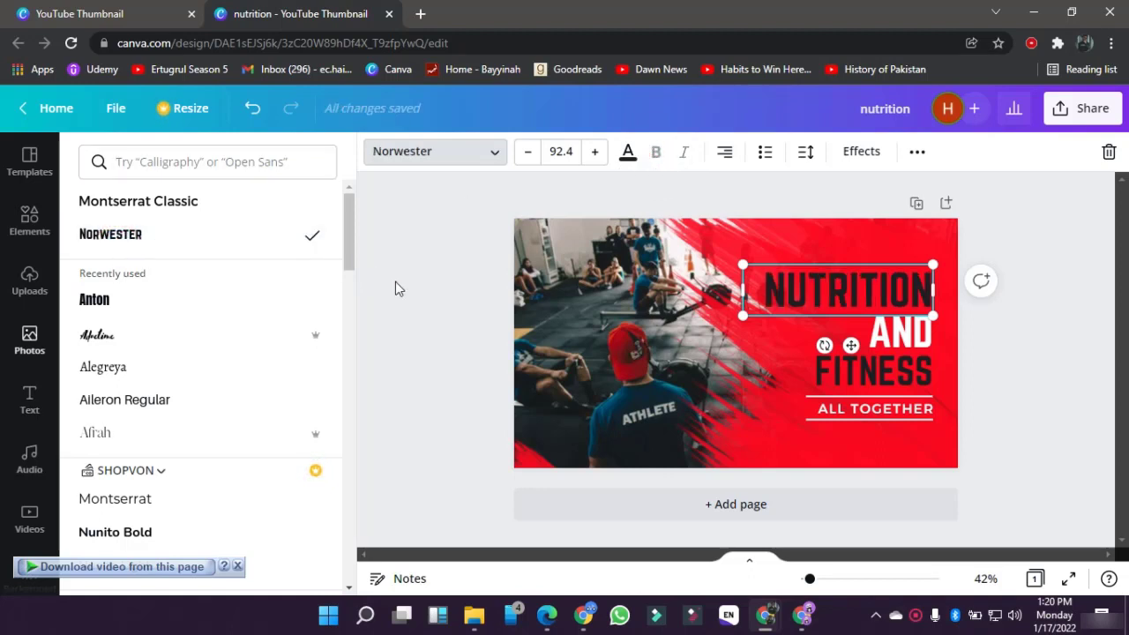
left_click(395, 282)
Step: Widen the NUTRITION text box across the thumbnail and try the different text alignments, ending on right-aligned
left_click(858, 284)
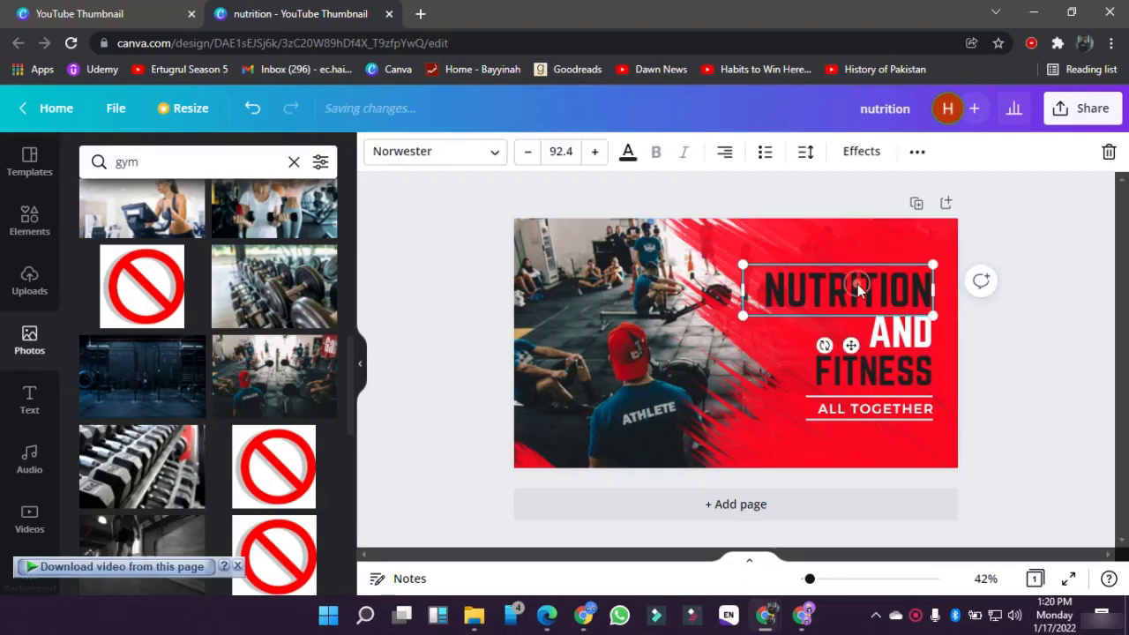
left_click(723, 154)
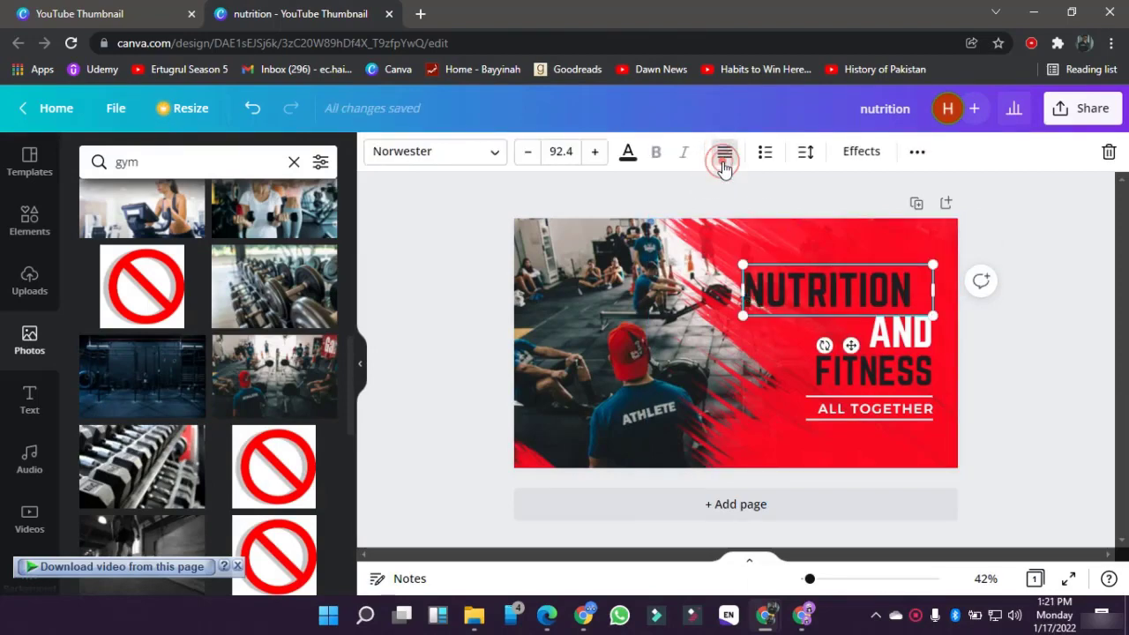
left_click(723, 163)
left_click_drag(743, 291, 539, 291)
left_click(723, 155)
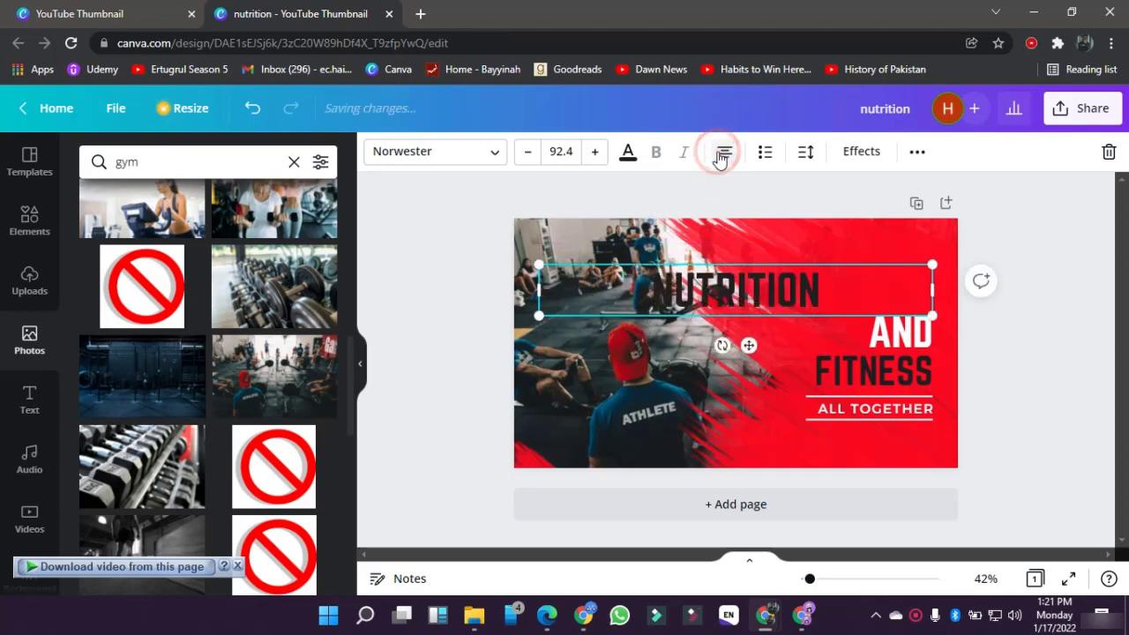
left_click(722, 154)
left_click(723, 155)
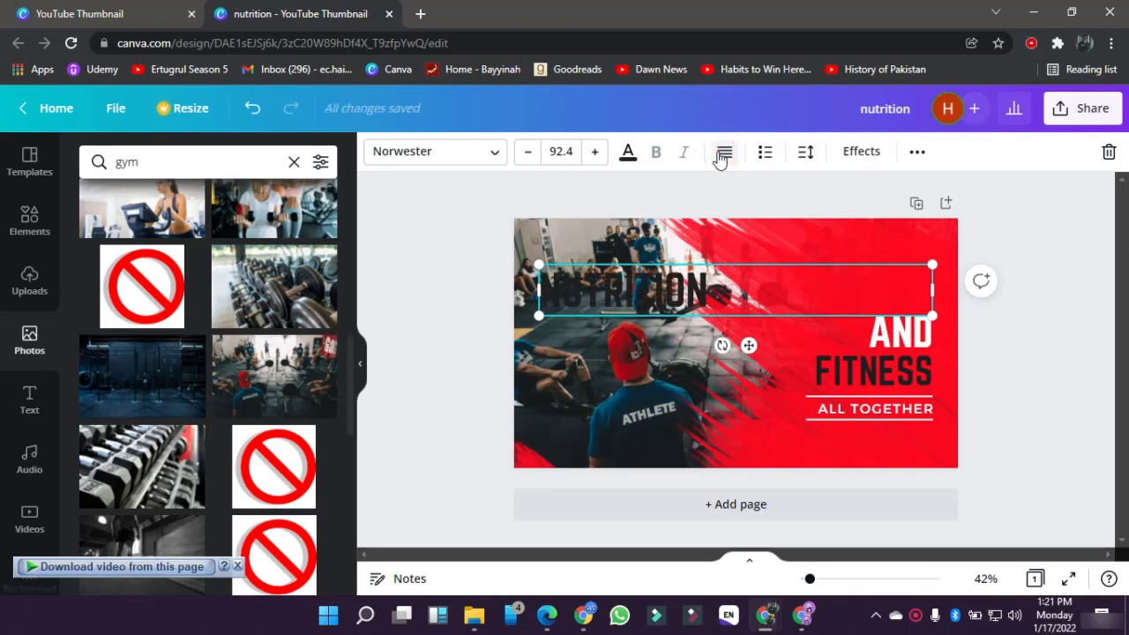
left_click(722, 154)
left_click(722, 154)
left_click(722, 155)
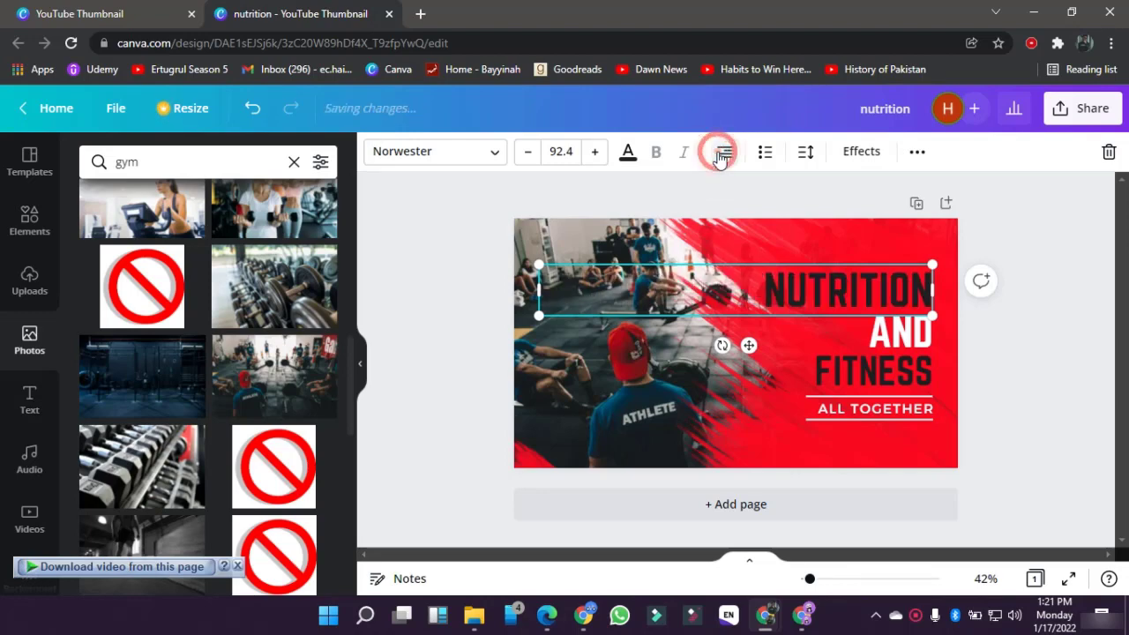
left_click(460, 344)
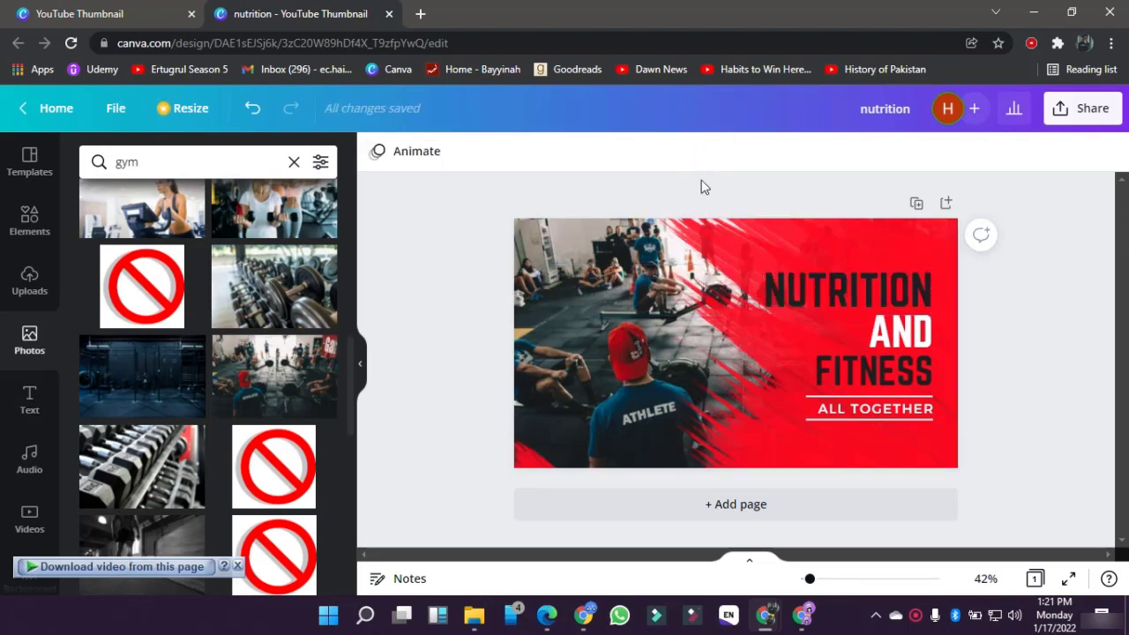
Step: Narrow the NUTRITION text box to the width of the AND text box below it
left_click(820, 276)
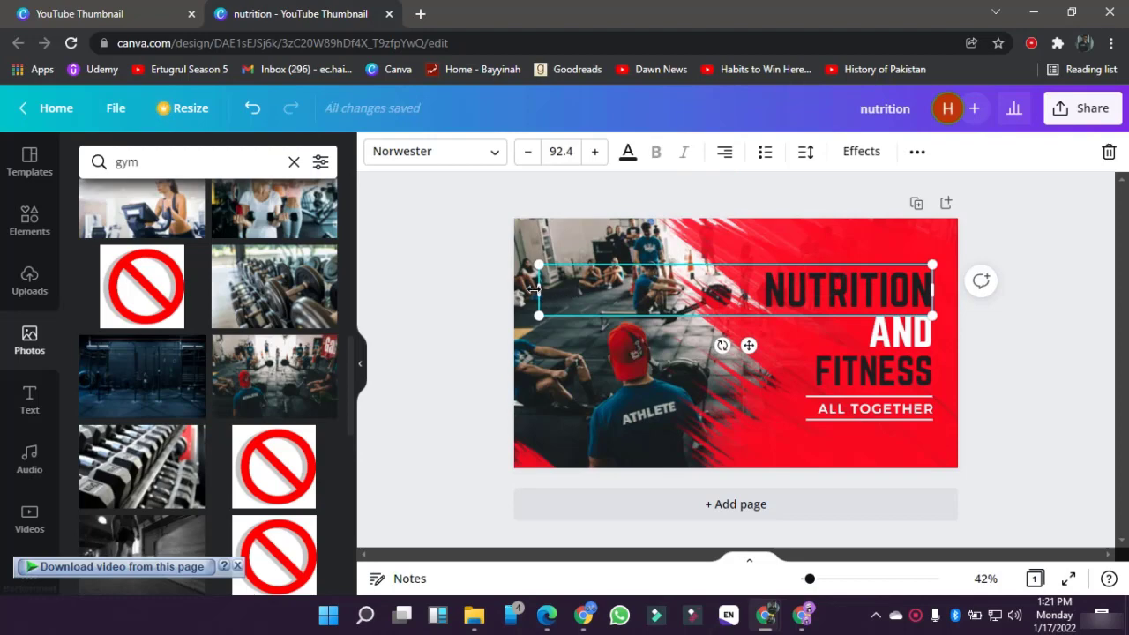
left_click_drag(534, 290, 711, 290)
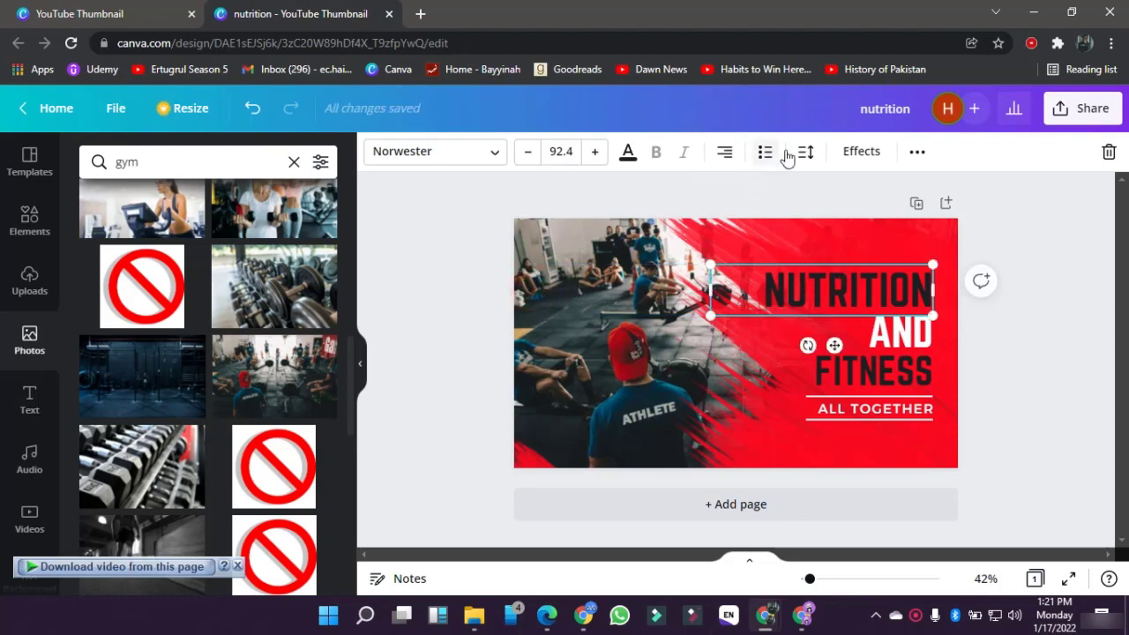
left_click(1001, 380)
Step: Move the red brush image away from the text and group all the text lines with their divider lines
left_click(787, 243)
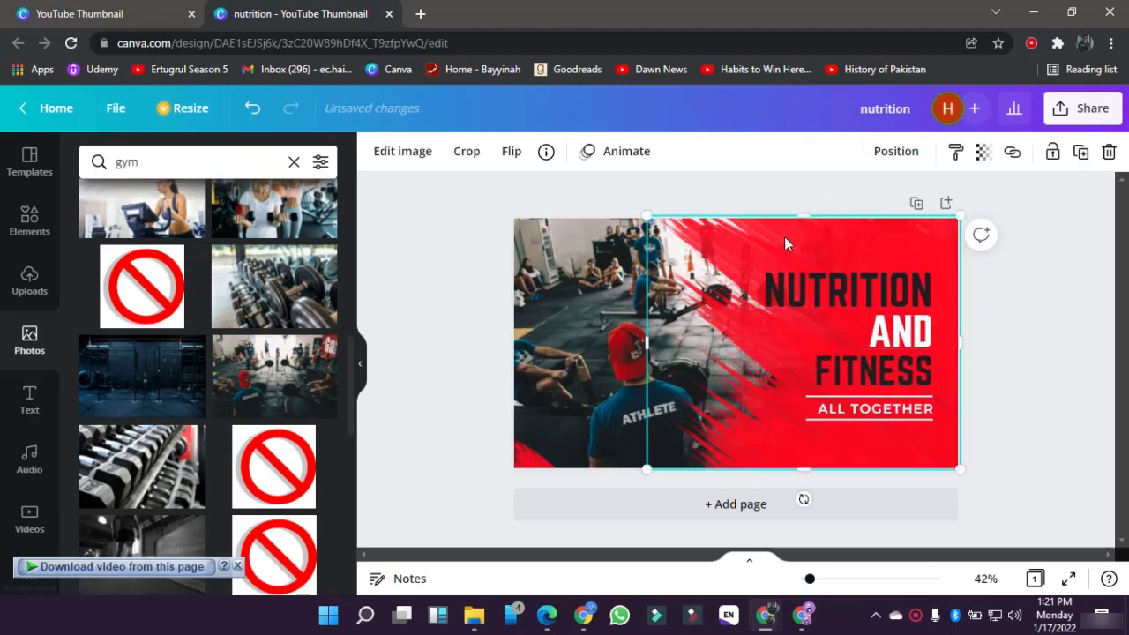
left_click_drag(784, 236, 492, 251)
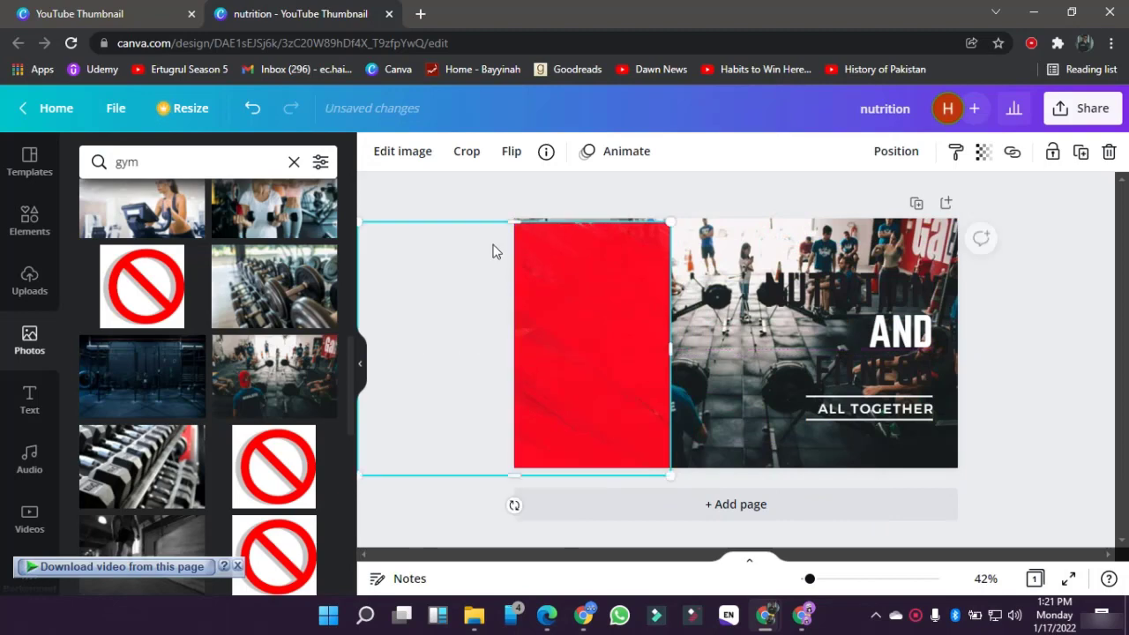
left_click_drag(770, 241, 880, 445)
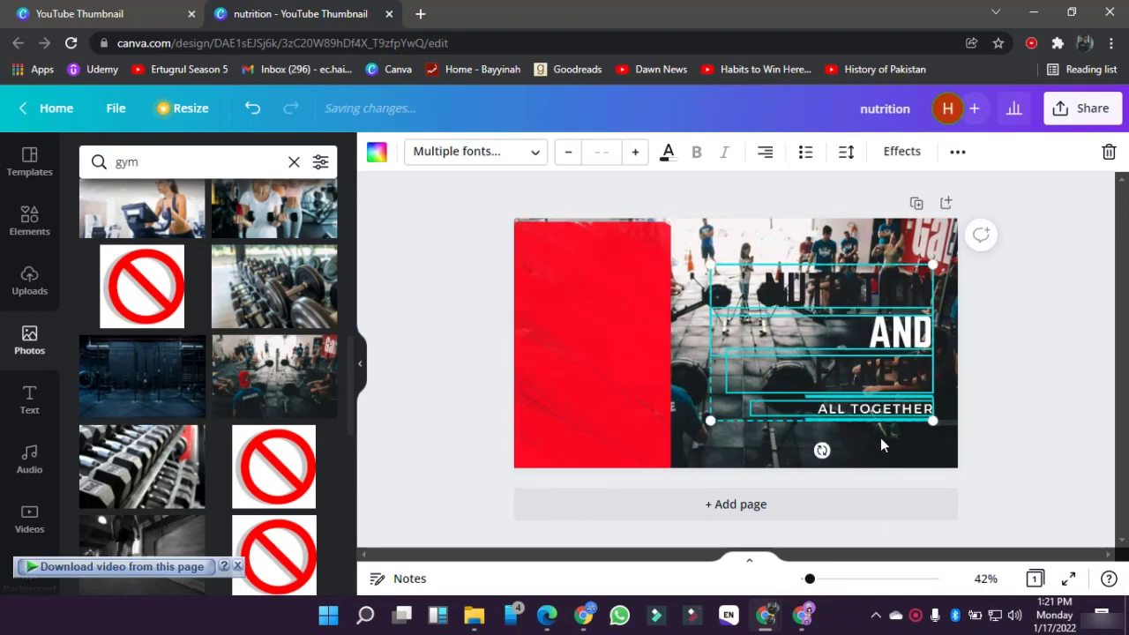
left_click(958, 155)
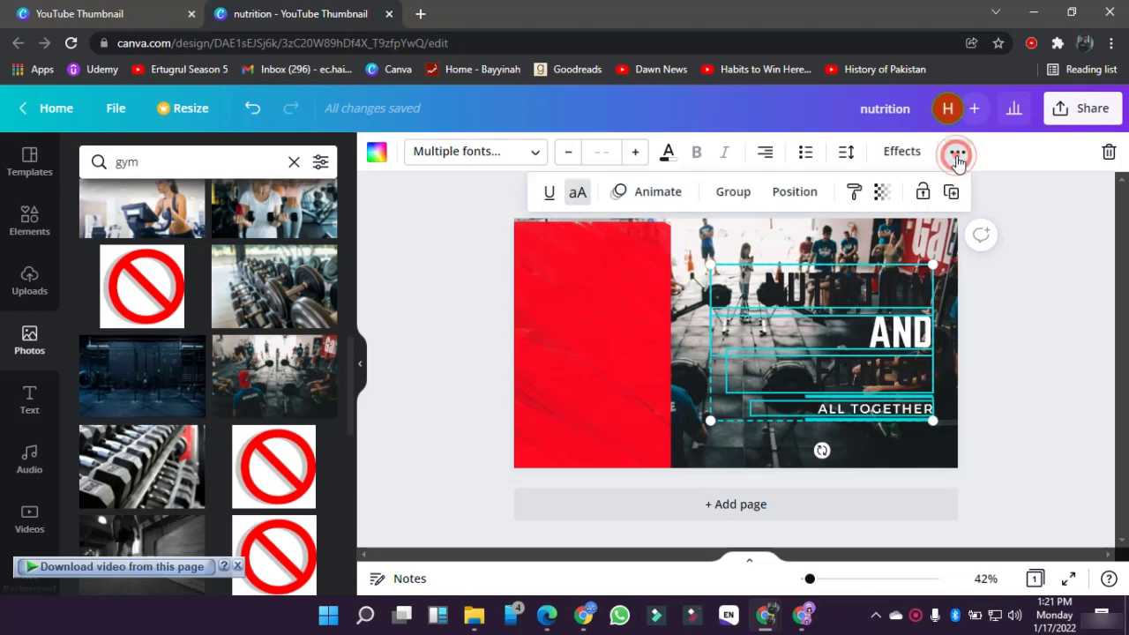
left_click(731, 192)
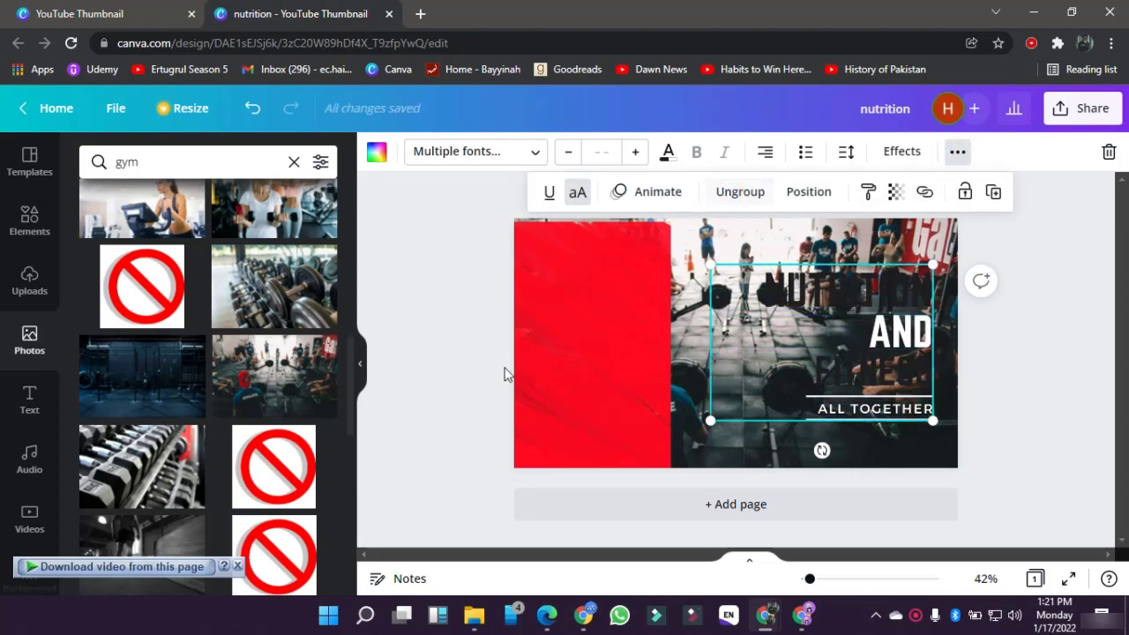
Step: Move the red brush image back behind the text and shift the text group slightly toward the thumbnail's right edge
left_click(470, 380)
left_click(550, 370)
mouse_move(549, 371)
left_mouse_down()
mouse_move(684, 349)
mouse_move(781, 368)
mouse_move(837, 364)
mouse_move(781, 337)
mouse_move(726, 338)
mouse_move(899, 353)
mouse_move(877, 356)
left_mouse_up()
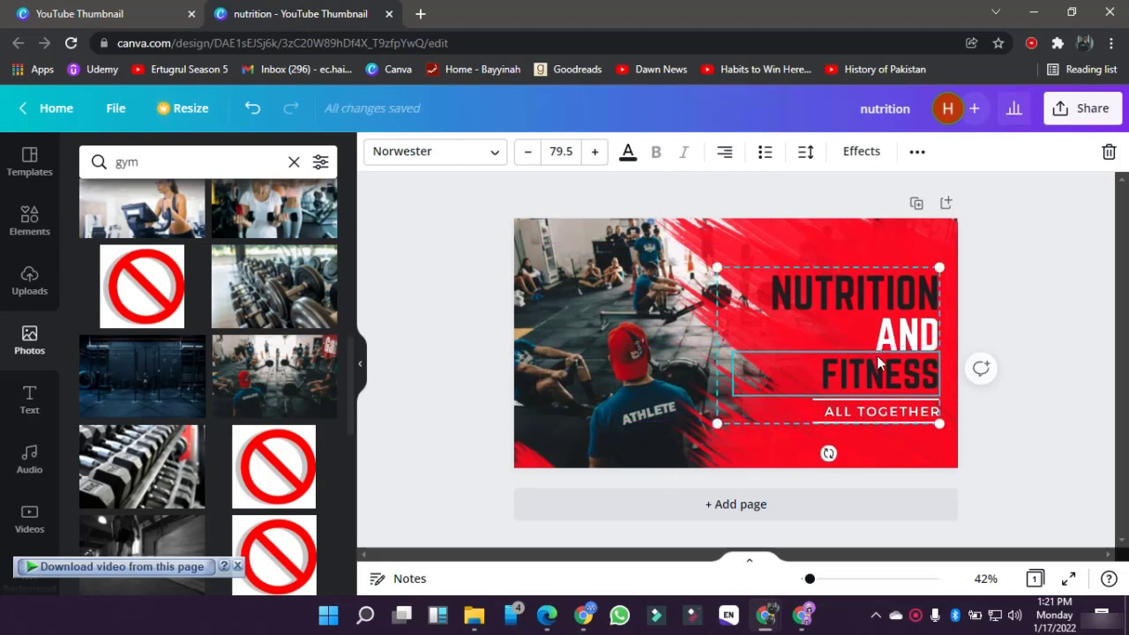
left_click(916, 155)
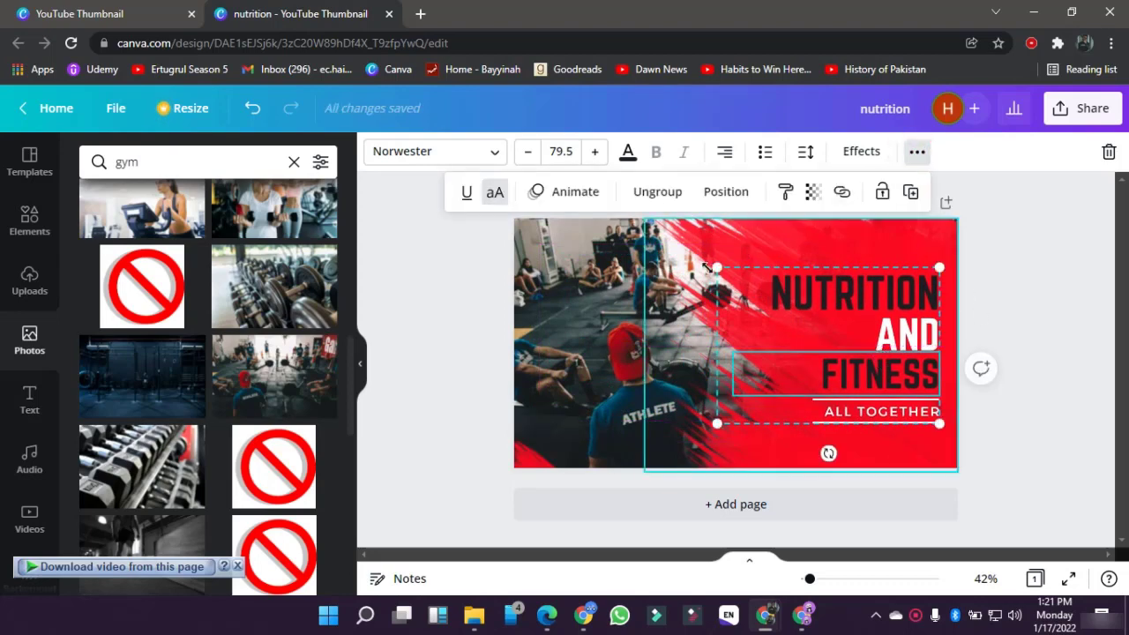
left_click(997, 330)
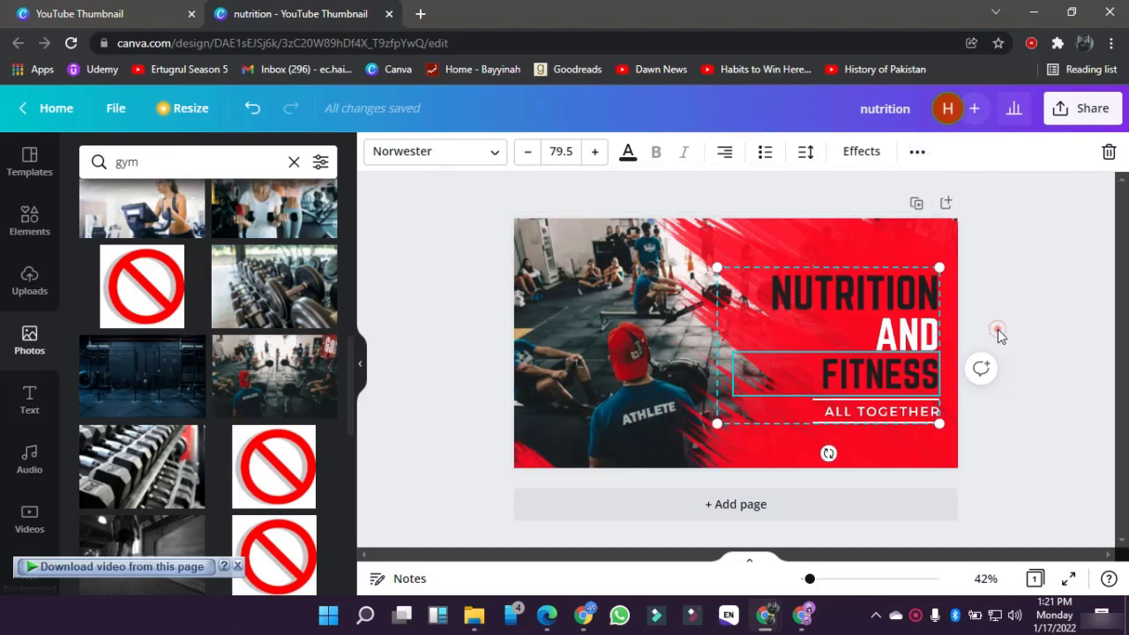
Step: Send the grouped text lines backward behind the red brush image
left_click(775, 230)
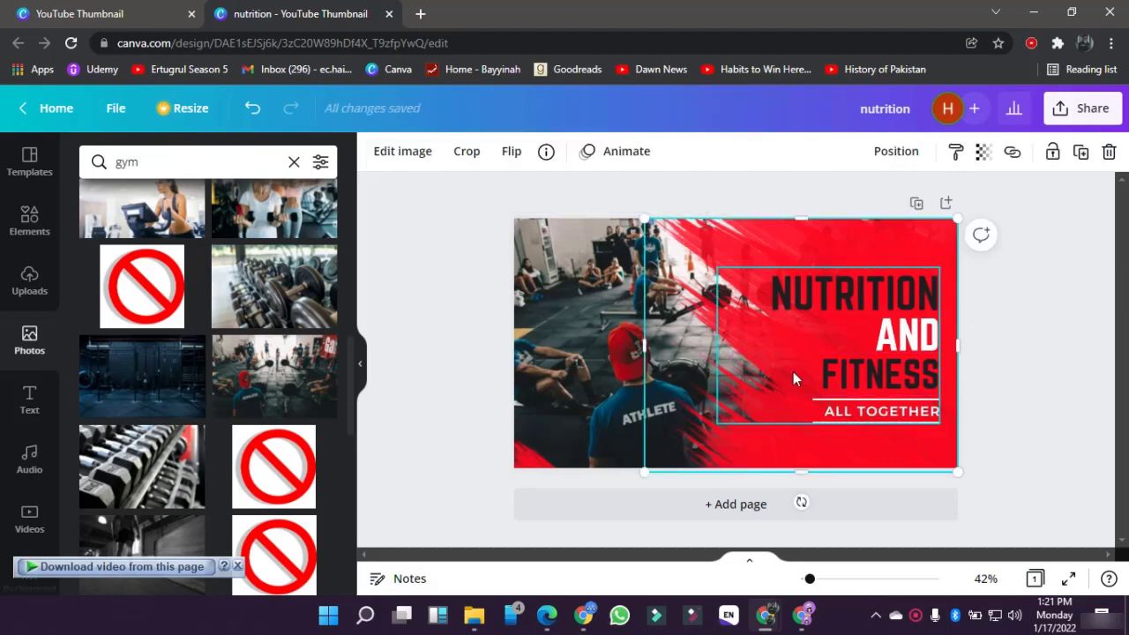
left_click(863, 329)
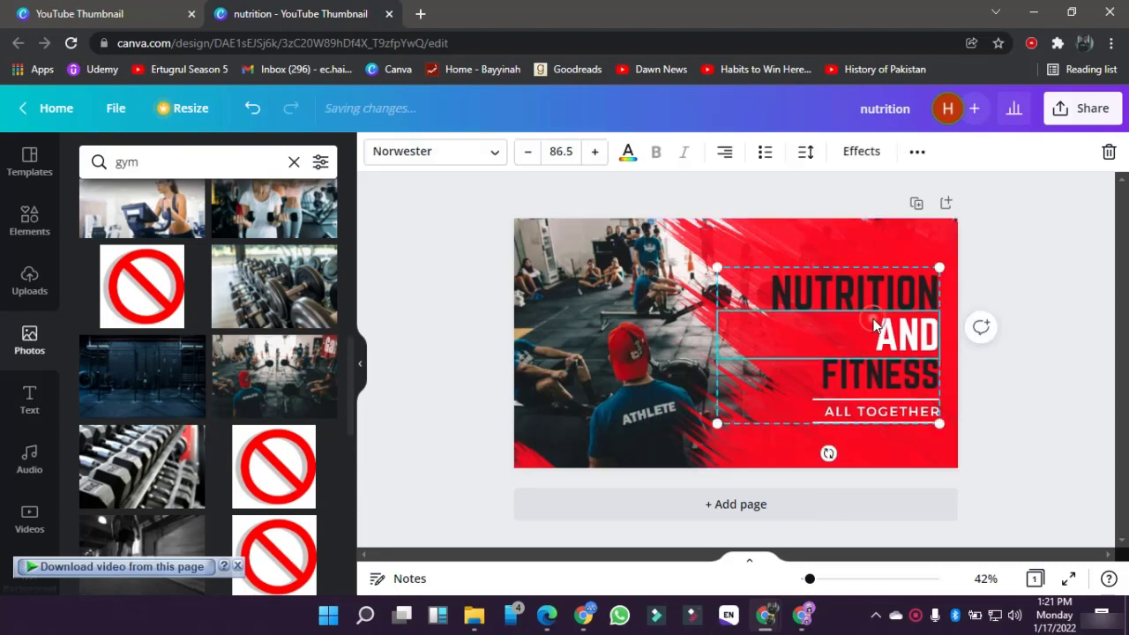
left_click(921, 151)
left_click(747, 193)
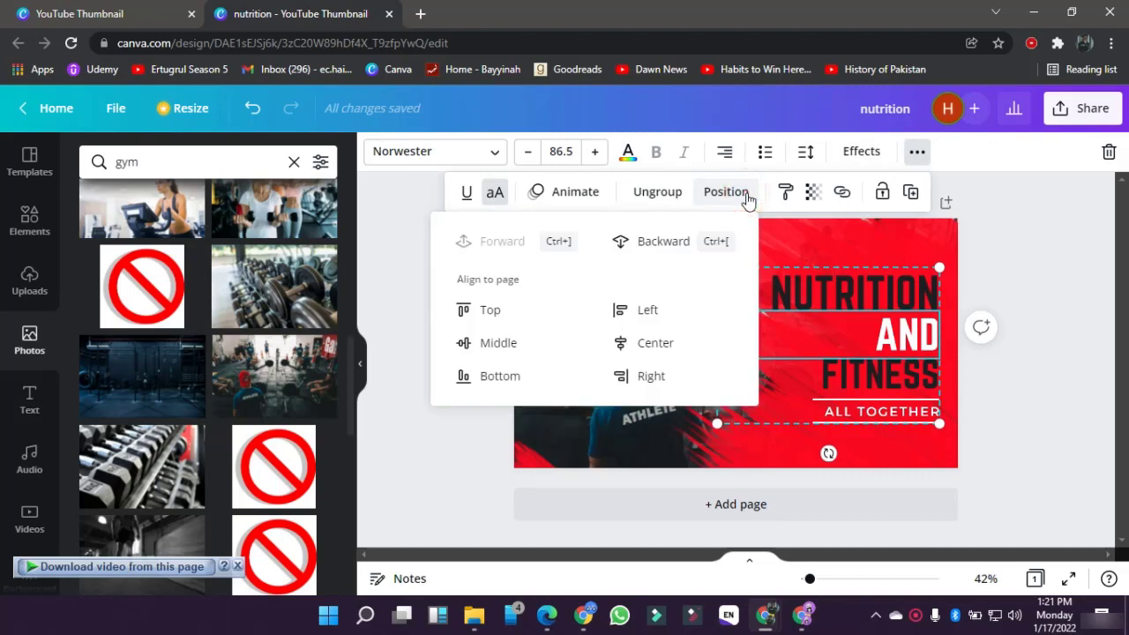
left_click(671, 241)
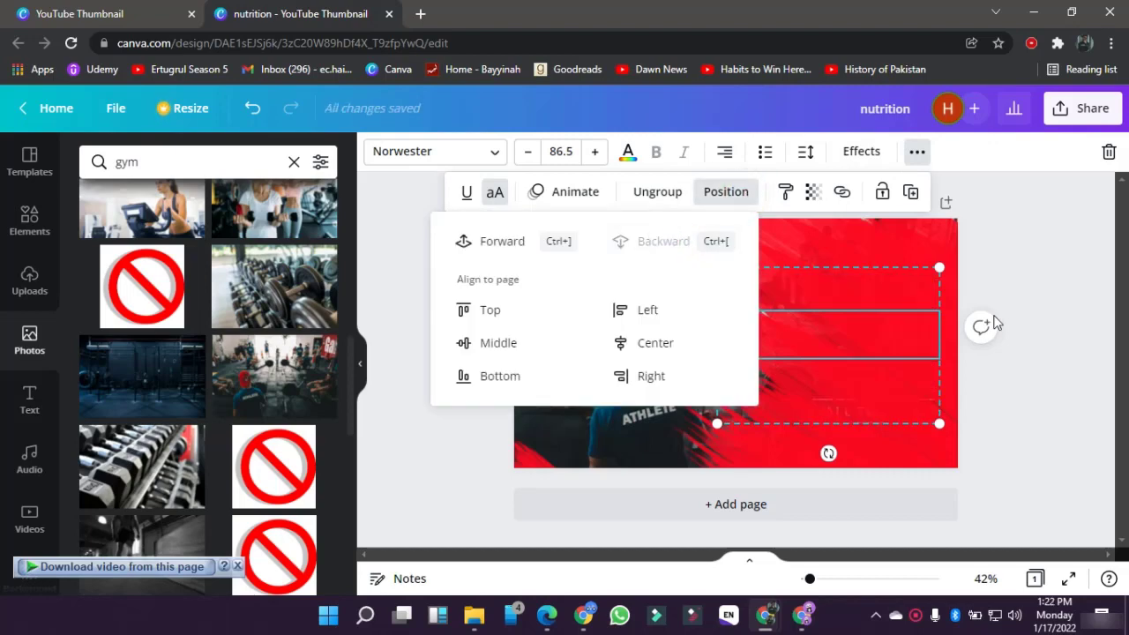
left_click(1122, 401)
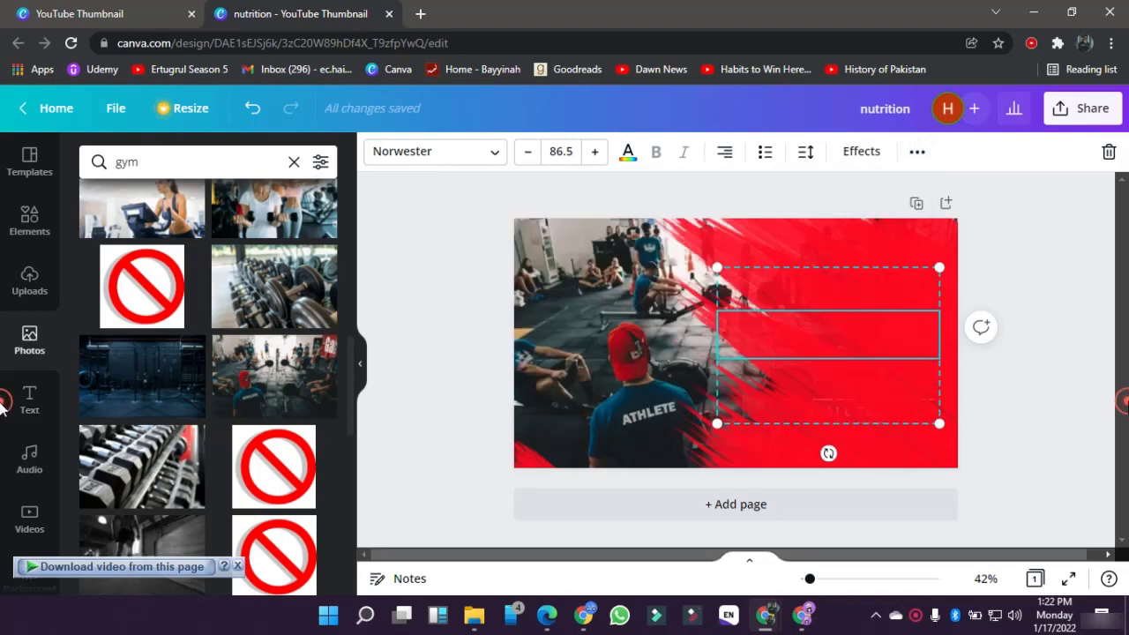
left_click(1008, 407)
Step: Set the transparency of the red brush image to 30
left_click(804, 339)
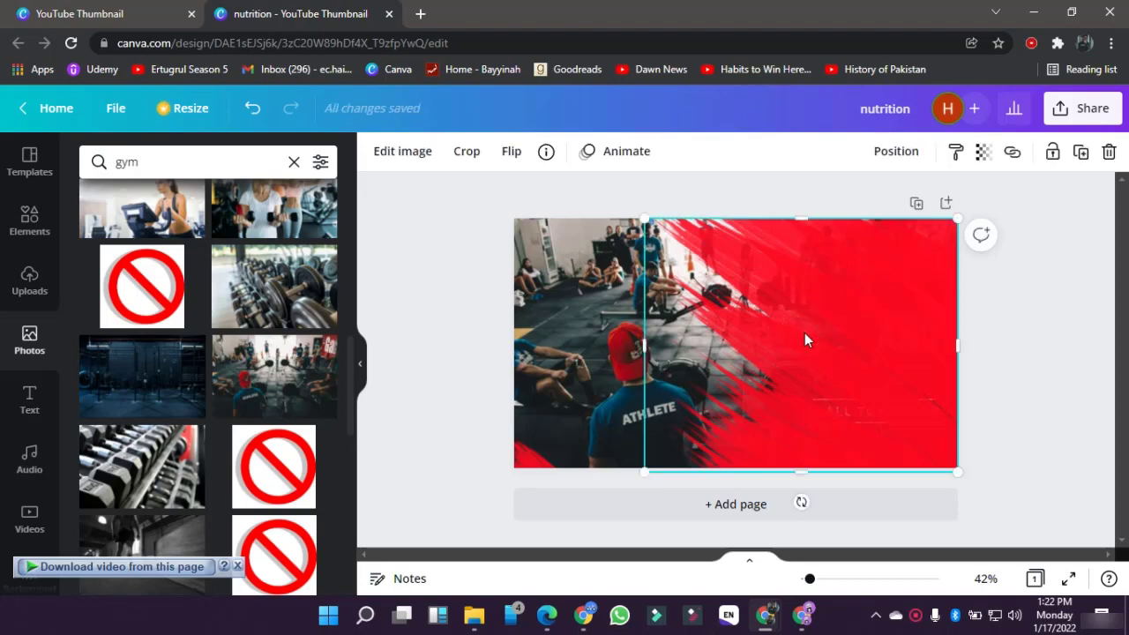
left_click(984, 155)
left_click(1029, 240)
left_click(982, 153)
left_click_drag(917, 208, 856, 210)
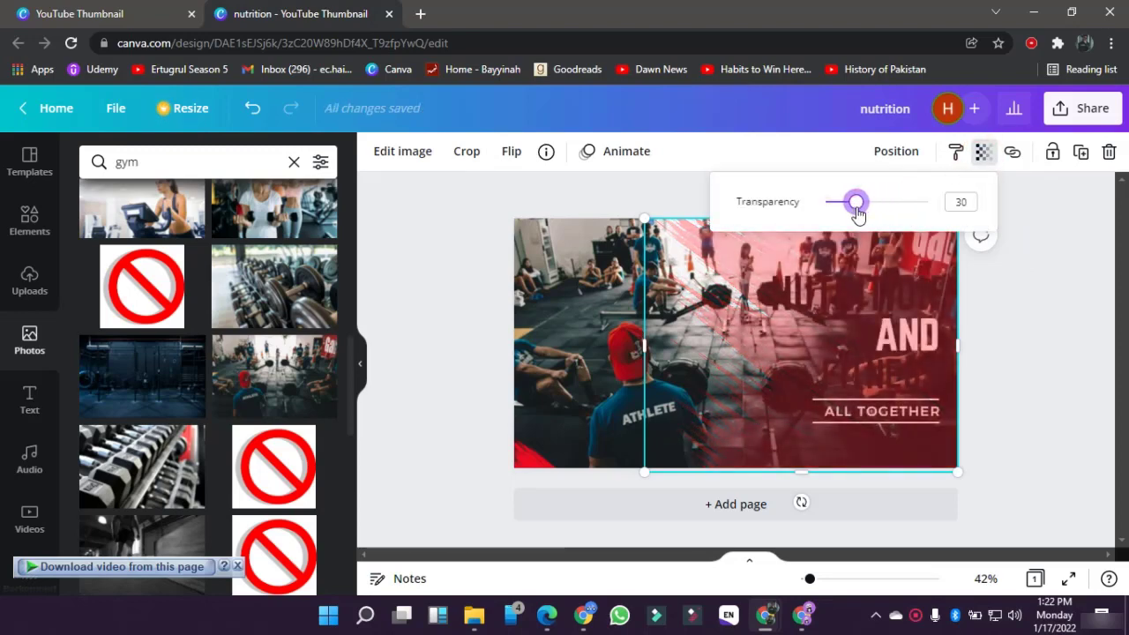
left_click(1034, 332)
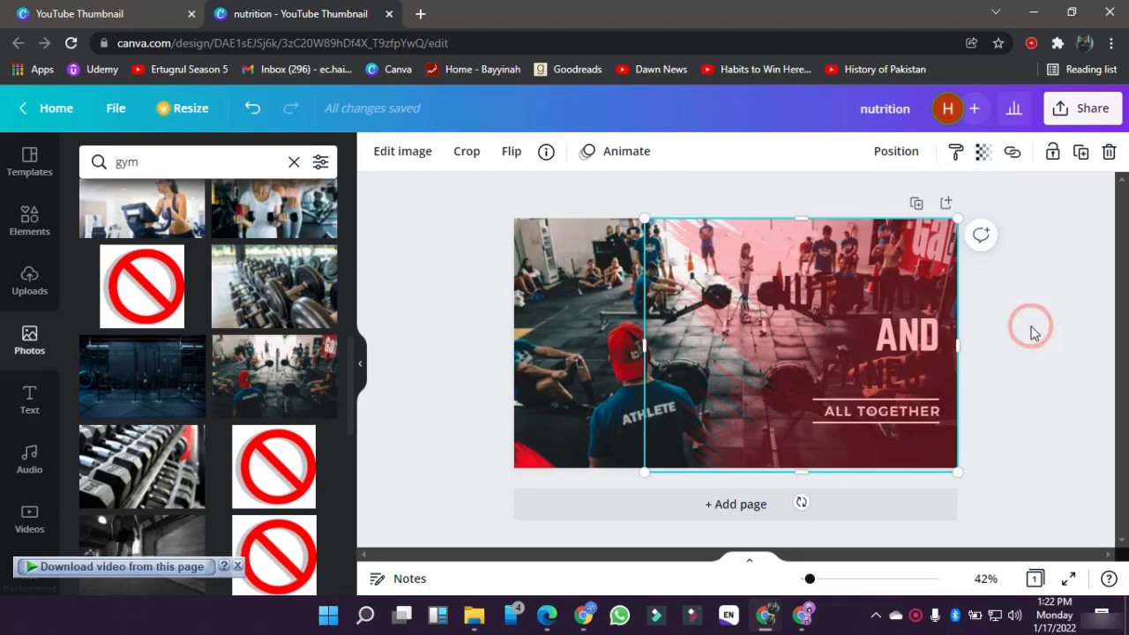
left_click(1033, 331)
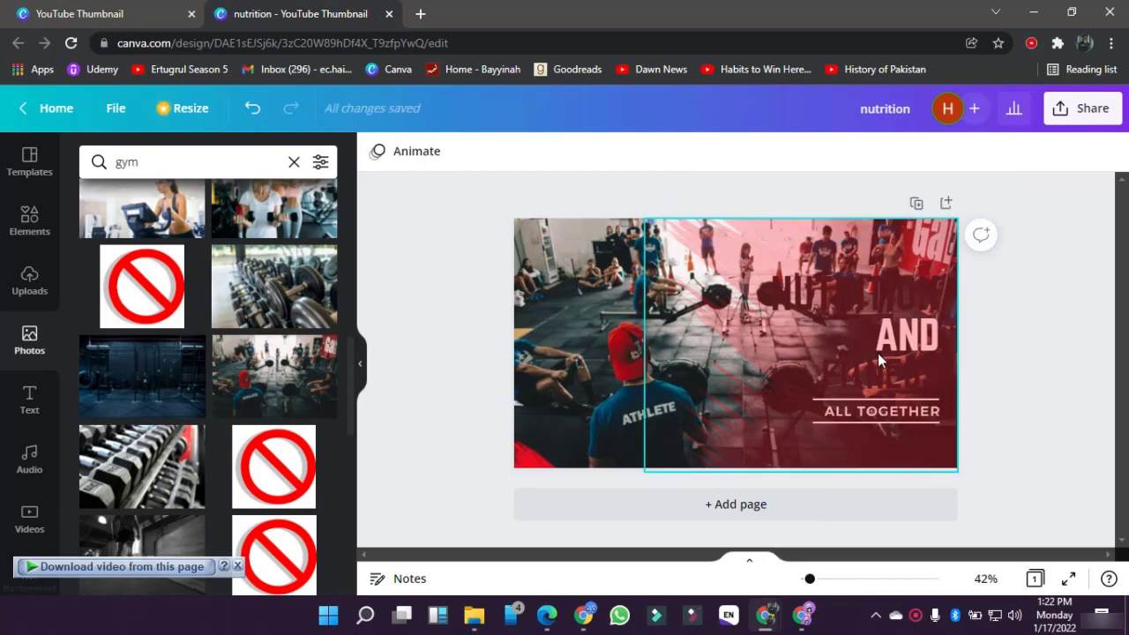
Step: Send the red brush image backward behind the text group
left_click(899, 291)
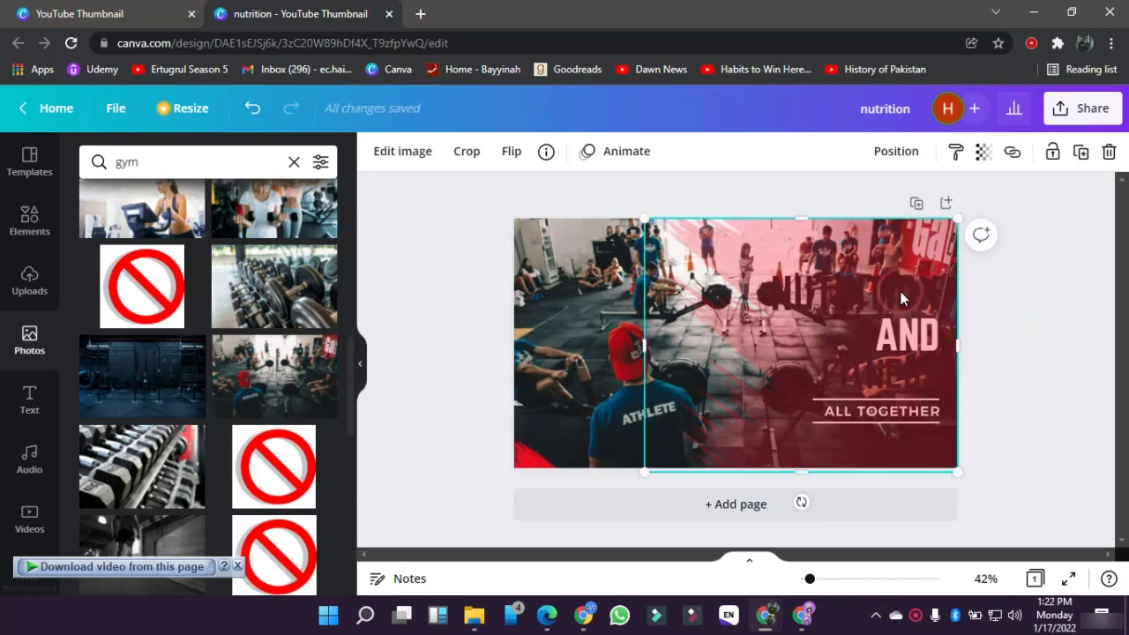
left_click(896, 153)
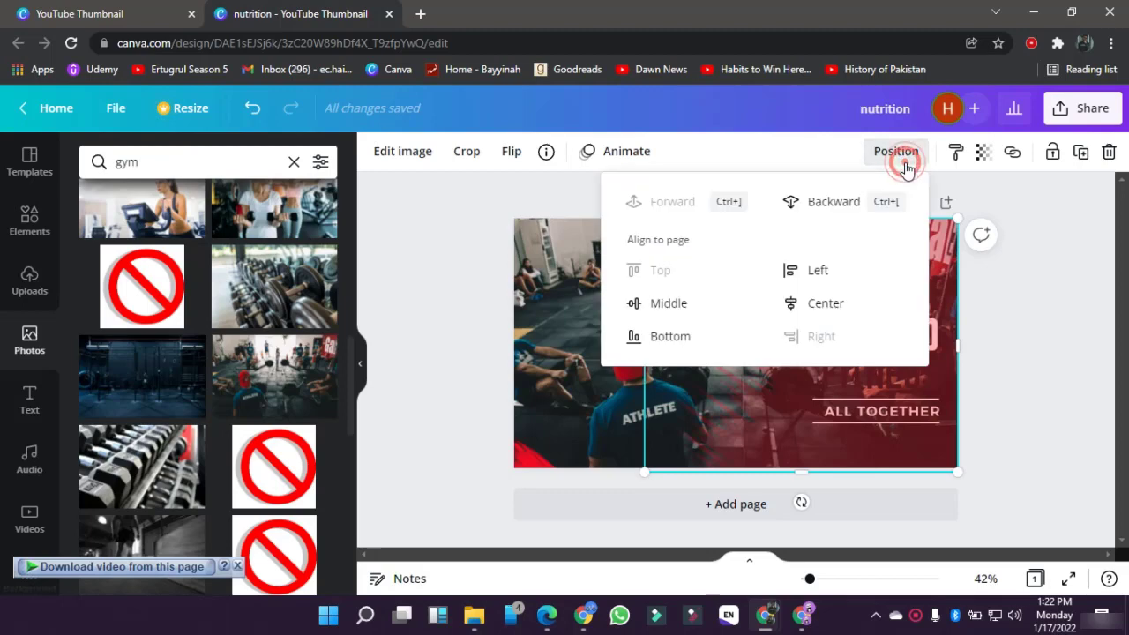
left_click(781, 209)
left_click(987, 328)
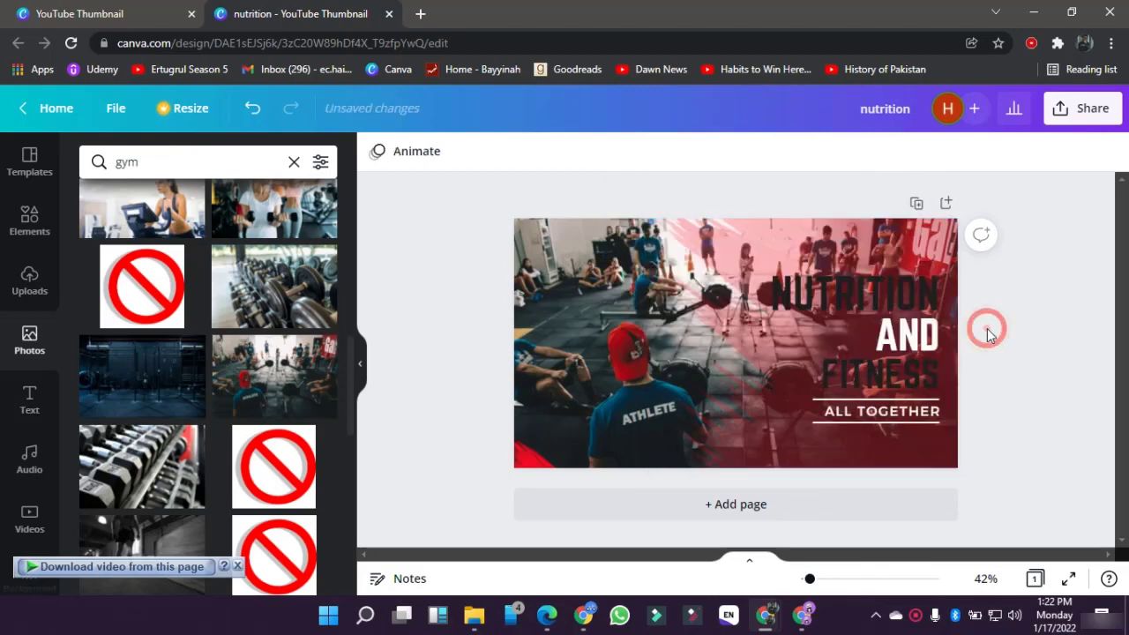
Step: Try yellow and light grey on the NUTRITION text, ending on the green brand colour
left_click(804, 299)
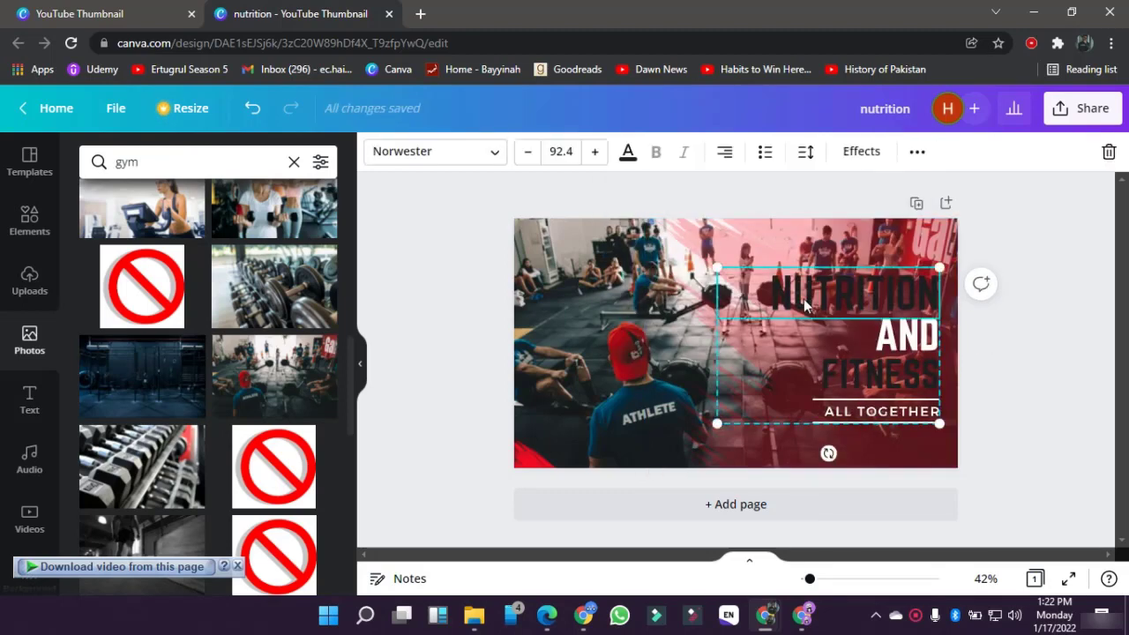
left_click(627, 154)
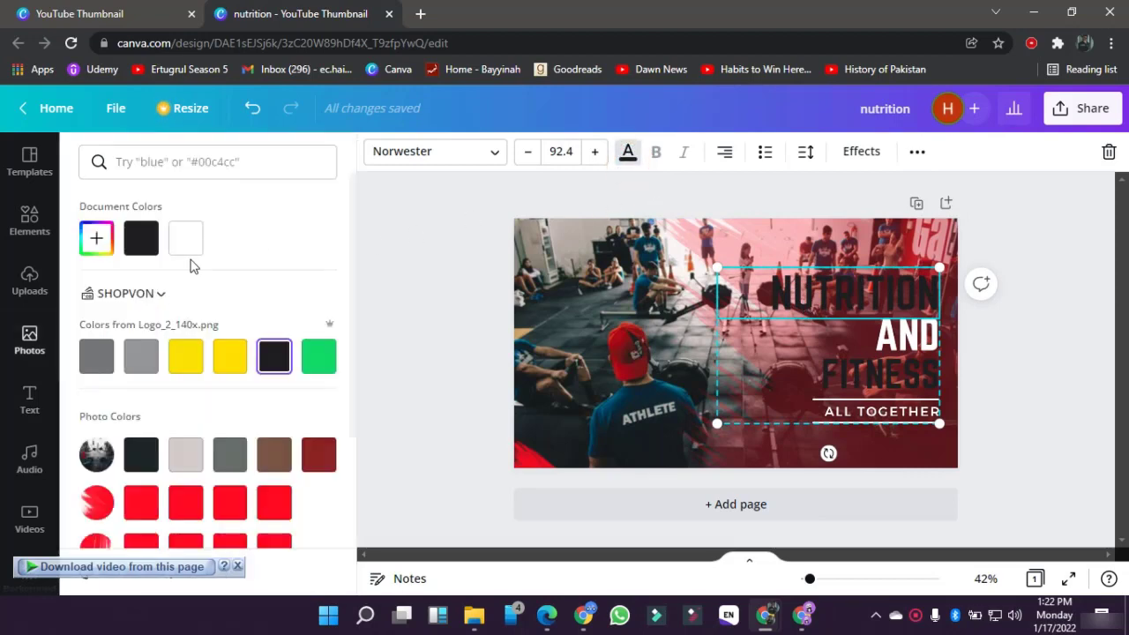
left_click(231, 357)
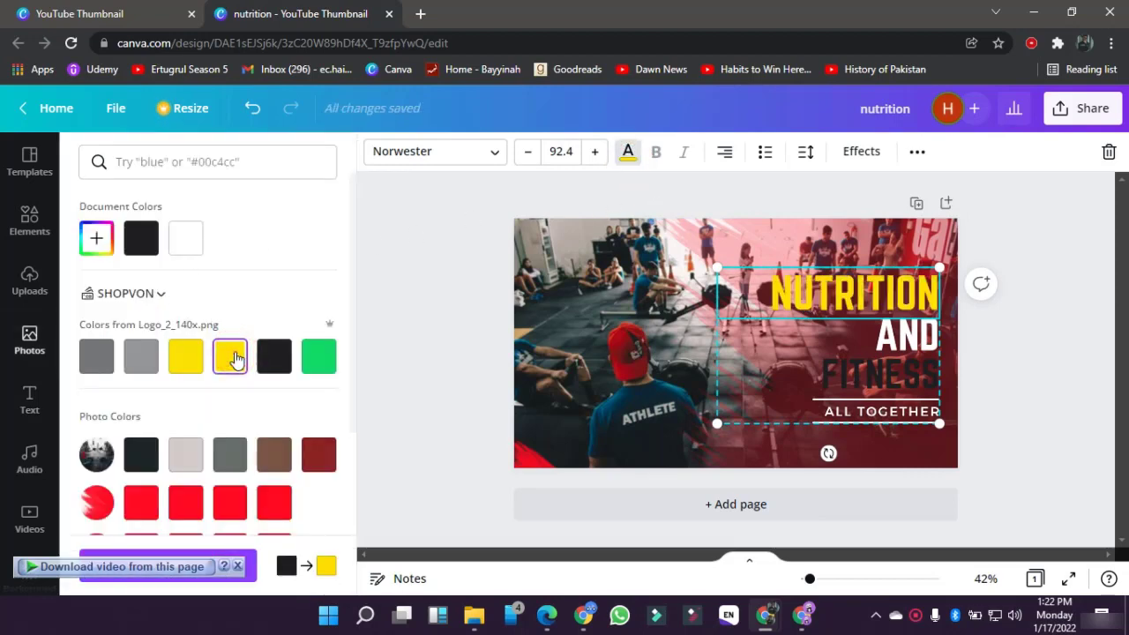
left_click(172, 467)
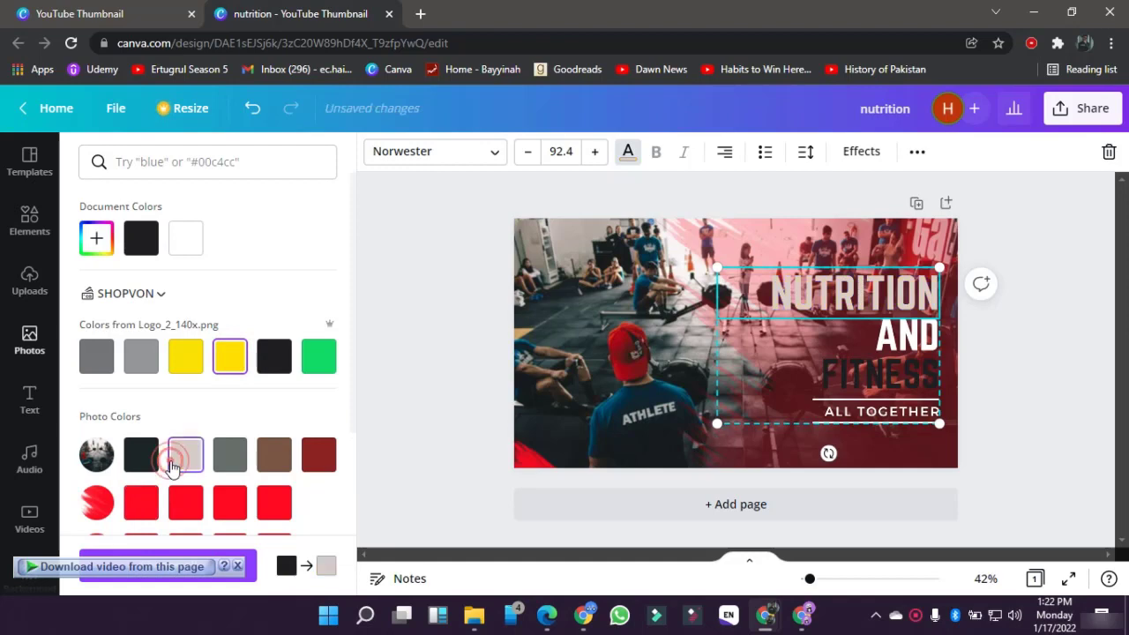
left_click(324, 360)
Step: Colour the FITNESS text with the same green brand colour
left_click(876, 362)
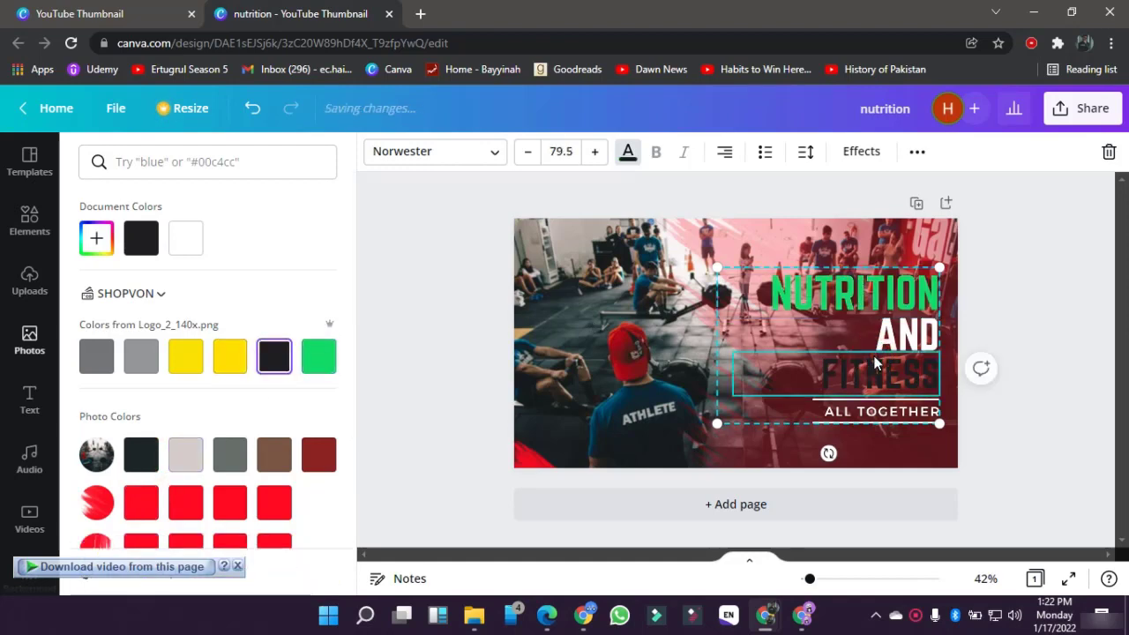
left_click(311, 356)
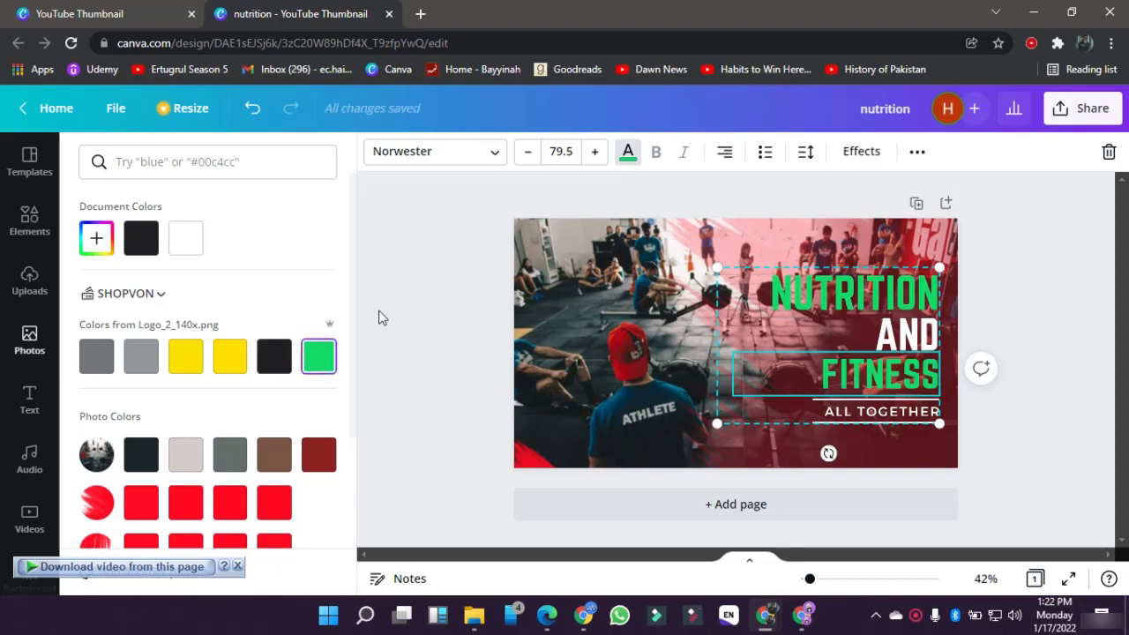
left_click(1041, 336)
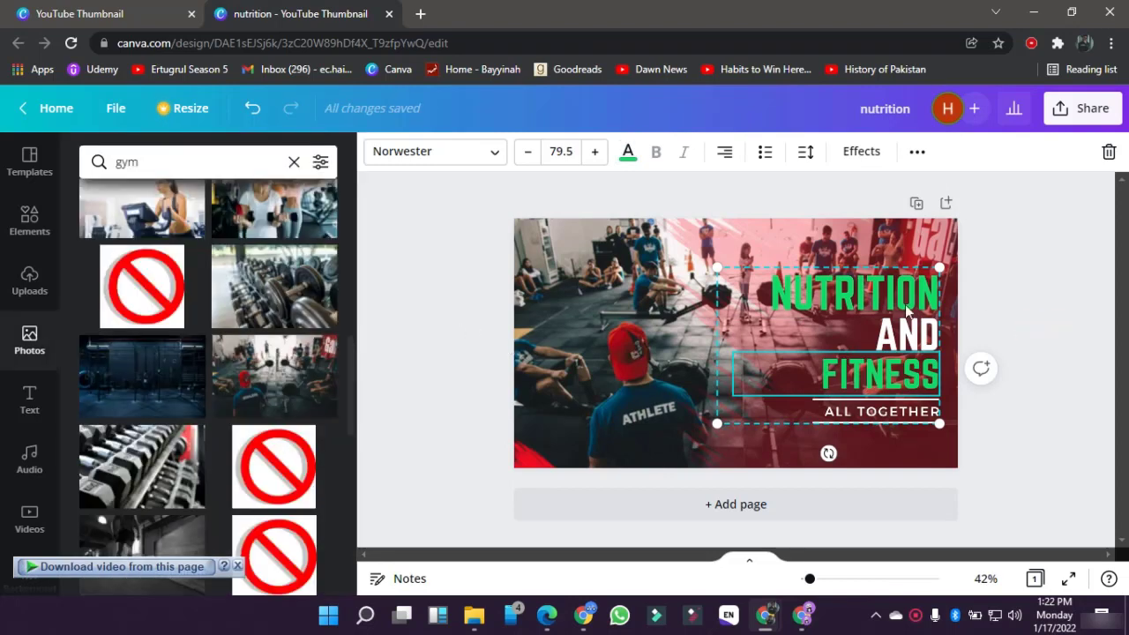
Step: Try the Background, Neon, Echo and Lift effects on the NUTRITION text, ending on the Background effect
left_click(893, 305)
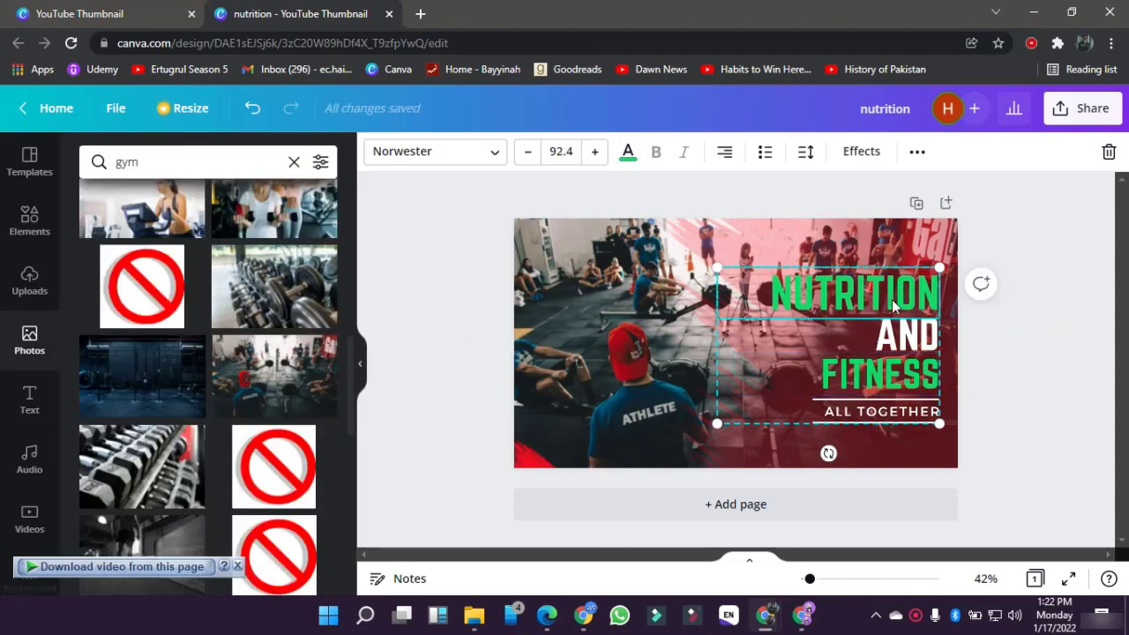
left_click(864, 153)
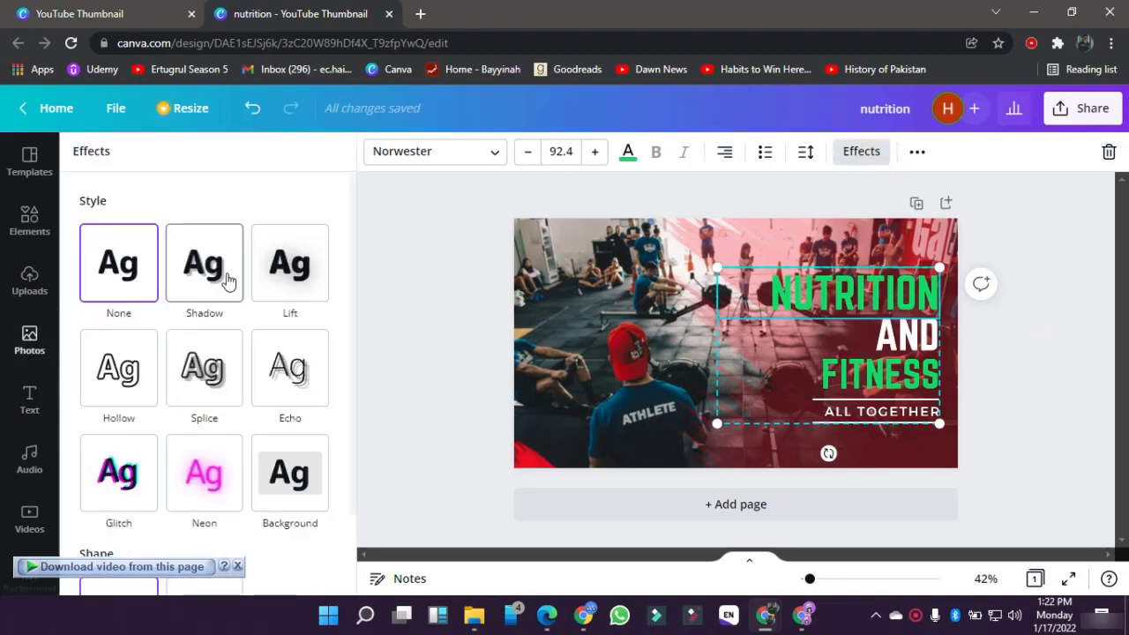
scroll(249, 419, "down", 1)
scroll(252, 403, "up", 1)
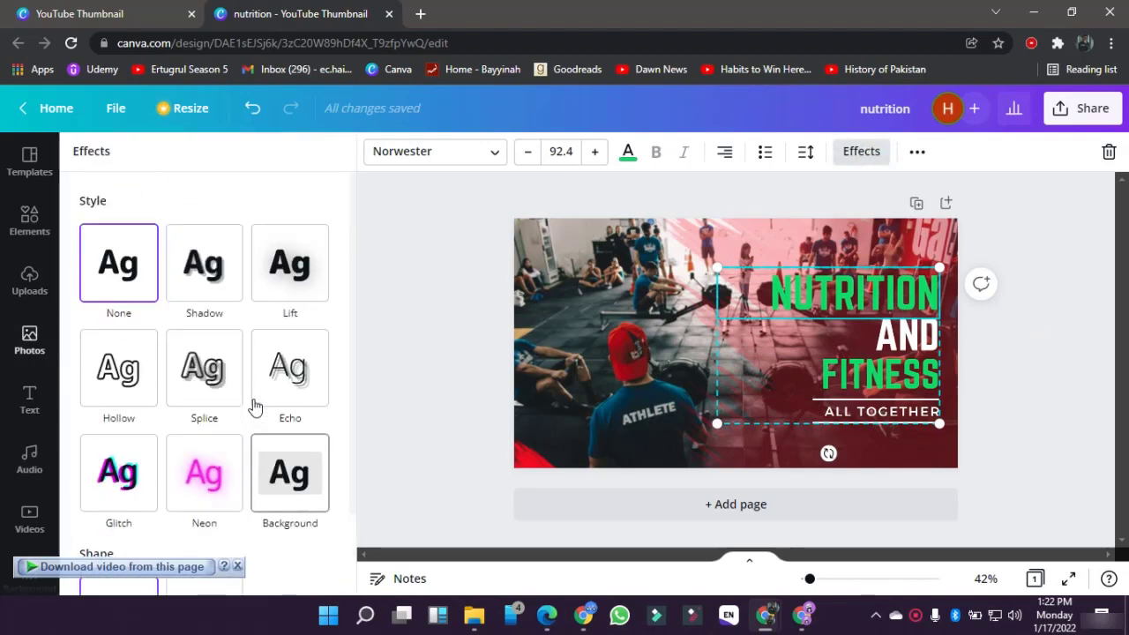
left_click(280, 476)
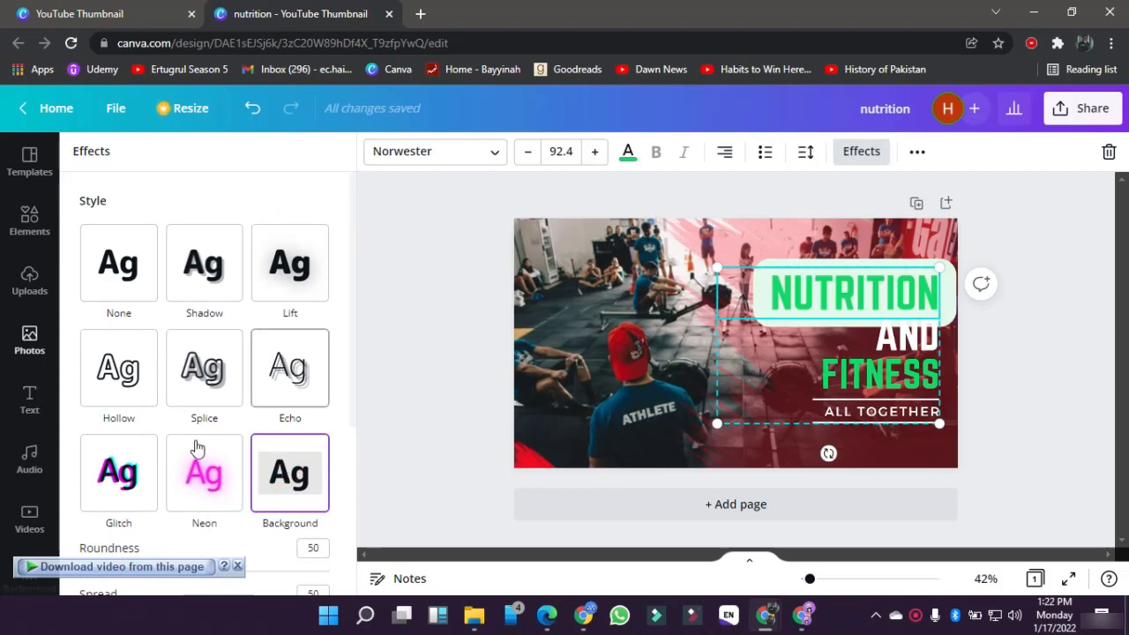
left_click(195, 468)
left_click(299, 355)
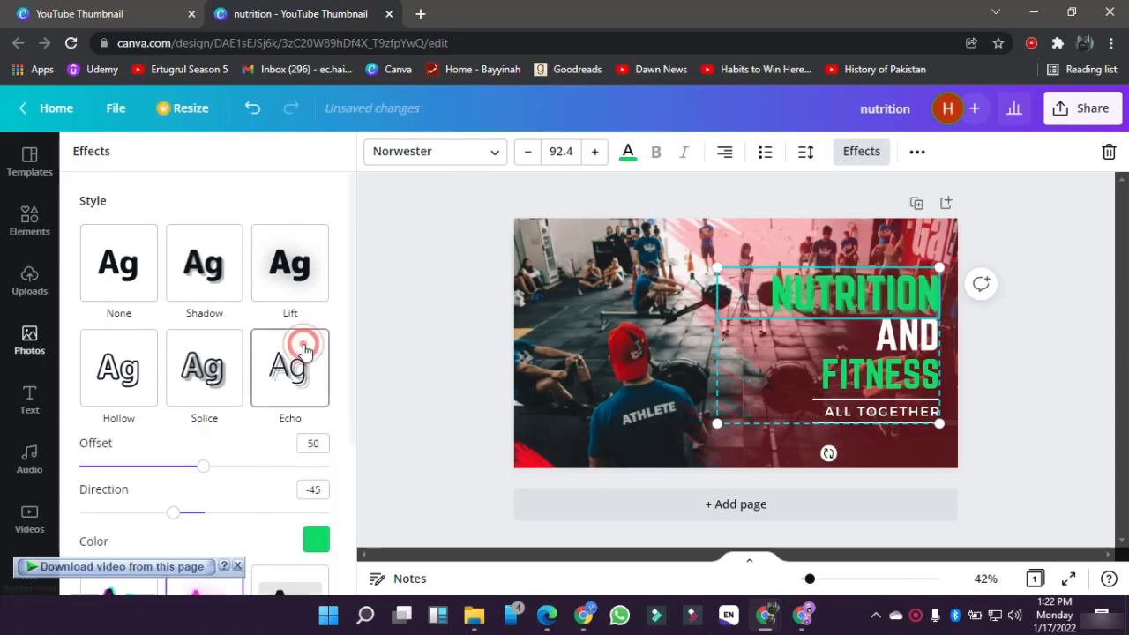
left_click(298, 261)
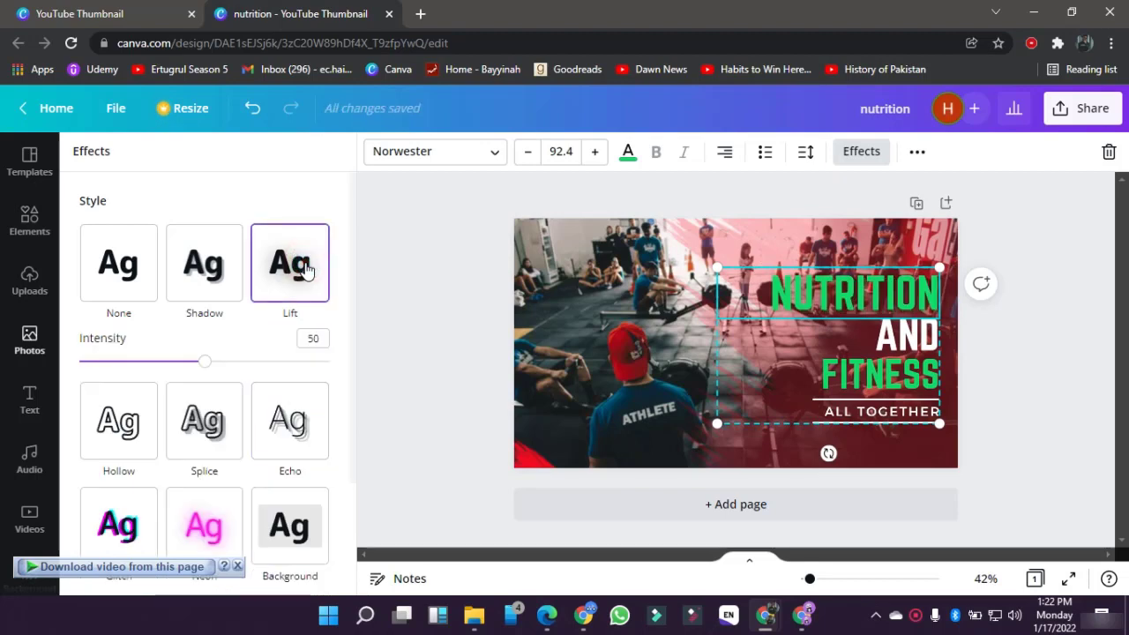
mouse_move(205, 361)
left_mouse_down()
mouse_move(348, 365)
mouse_move(211, 361)
mouse_move(300, 383)
mouse_move(12, 396)
mouse_move(219, 396)
mouse_move(300, 353)
mouse_move(325, 397)
mouse_move(199, 358)
left_mouse_up()
scroll(202, 389, "down", 2)
left_click(274, 397)
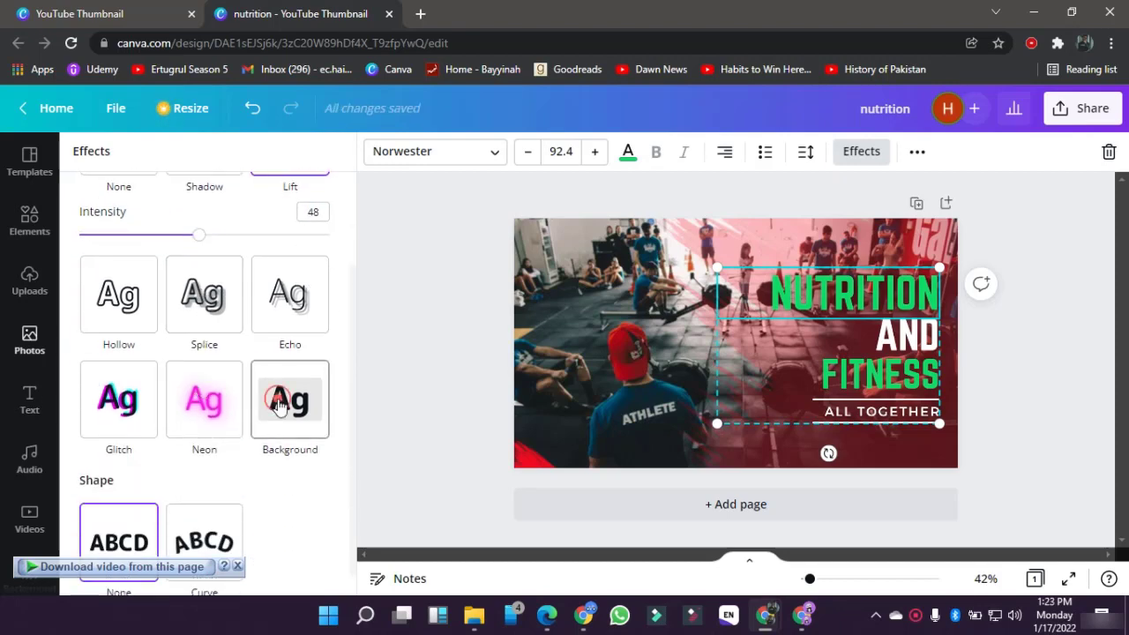
Step: Apply the Background text effect to the AND and FITNESS lines
left_click(897, 343)
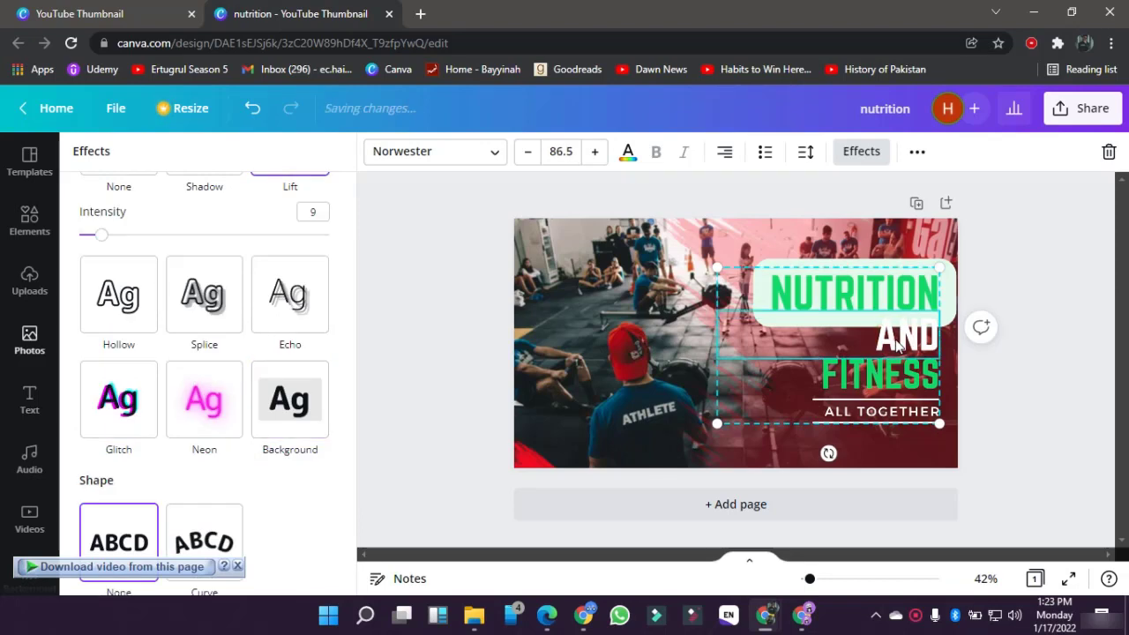
left_click(287, 371)
left_click(856, 392)
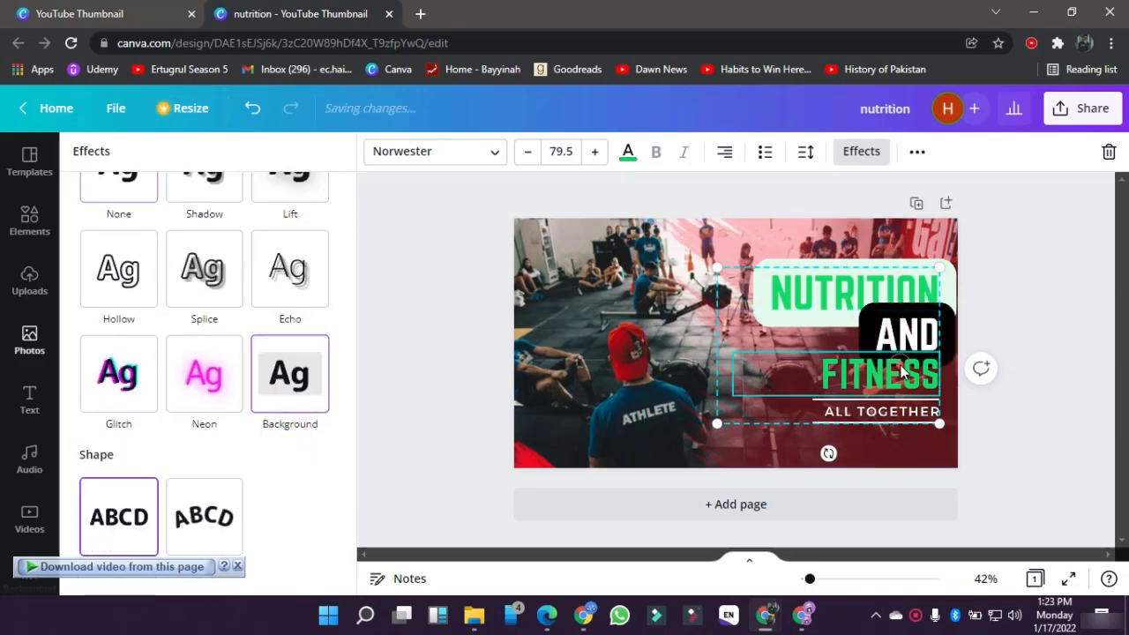
left_click(284, 416)
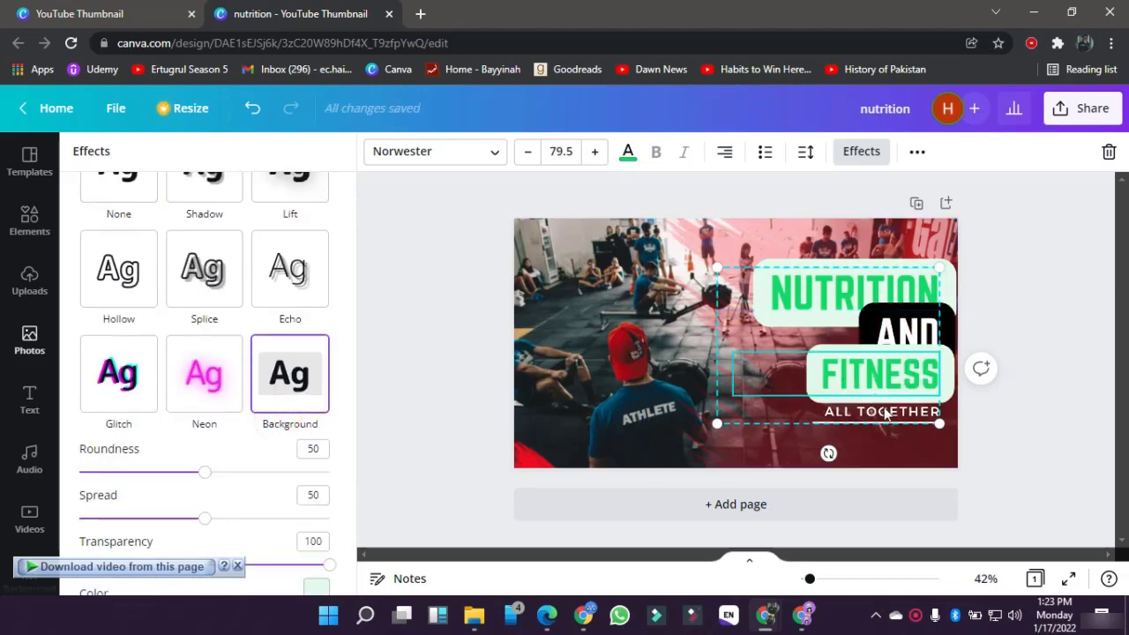
left_click(1008, 299)
left_click(1008, 297)
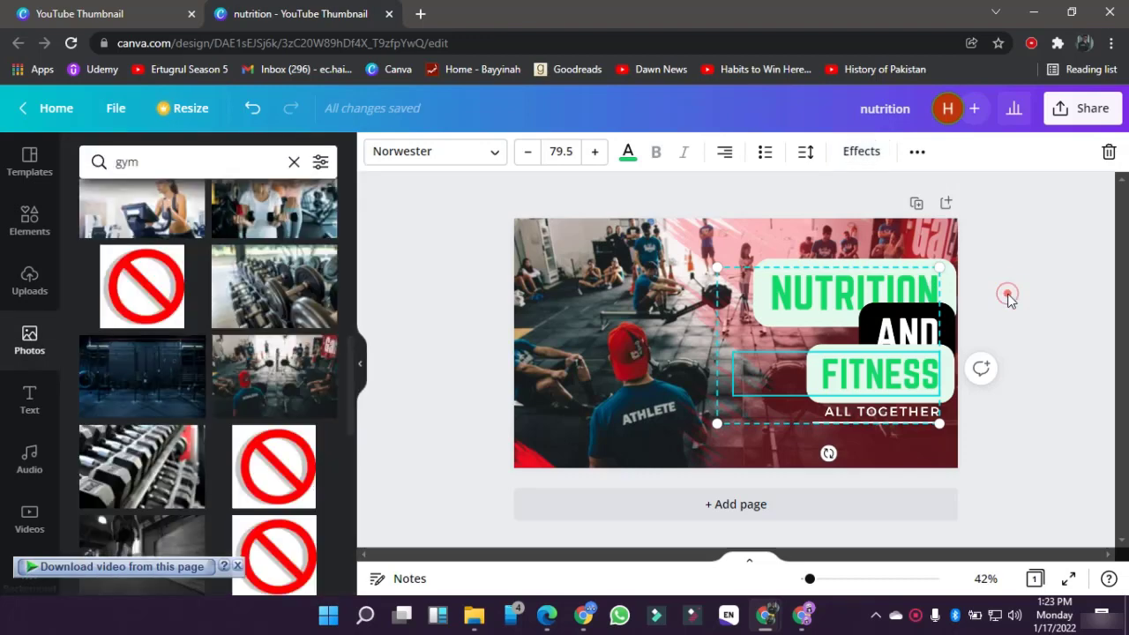
Step: Set the line spacing of the AND text to 1.25
left_click(844, 332)
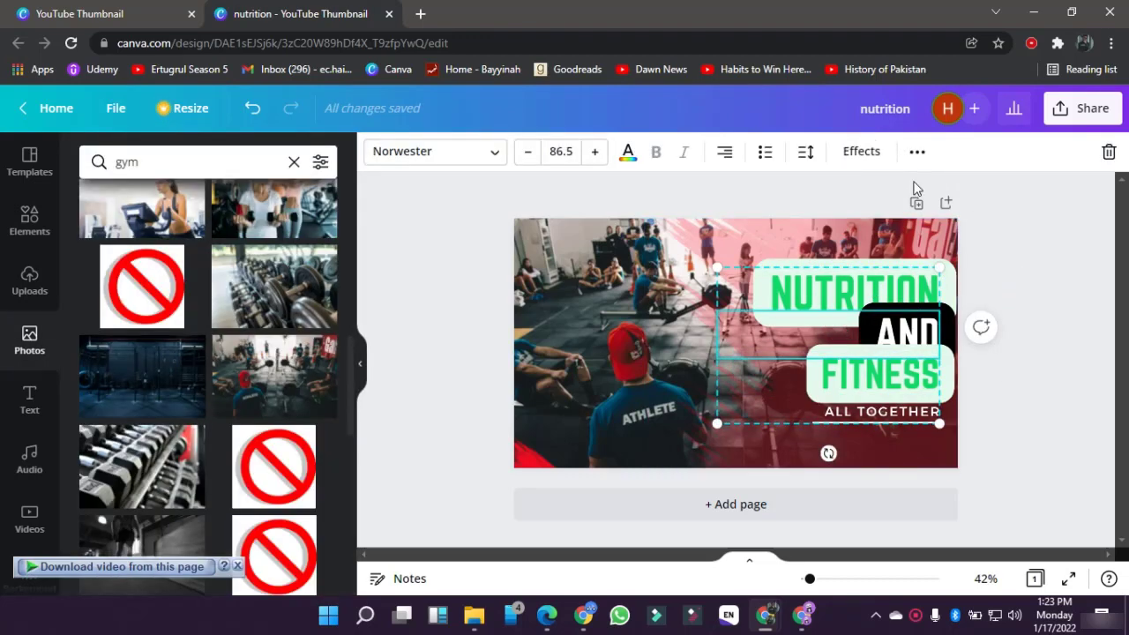
left_click(805, 156)
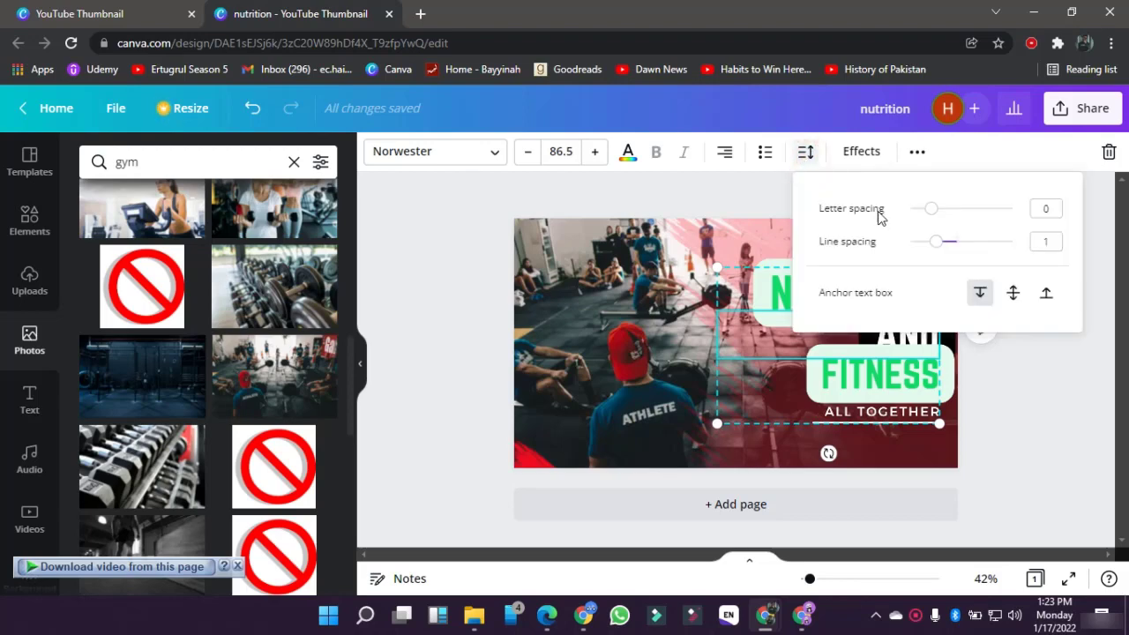
mouse_move(936, 249)
left_mouse_down()
mouse_move(978, 250)
mouse_move(925, 250)
mouse_move(950, 253)
left_mouse_up()
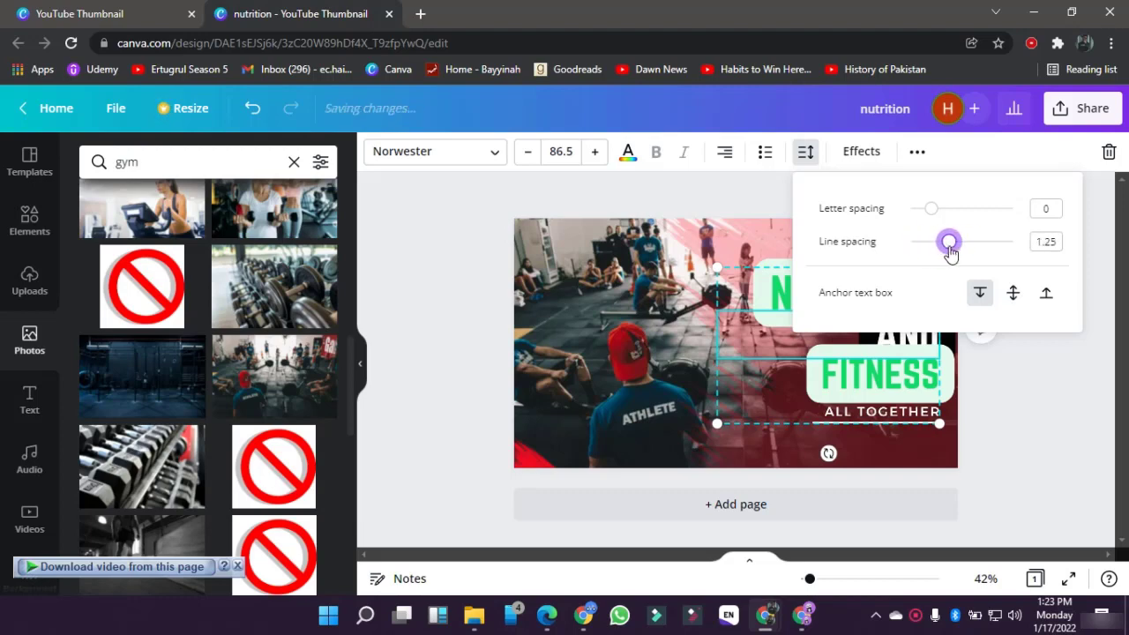
left_click(1020, 413)
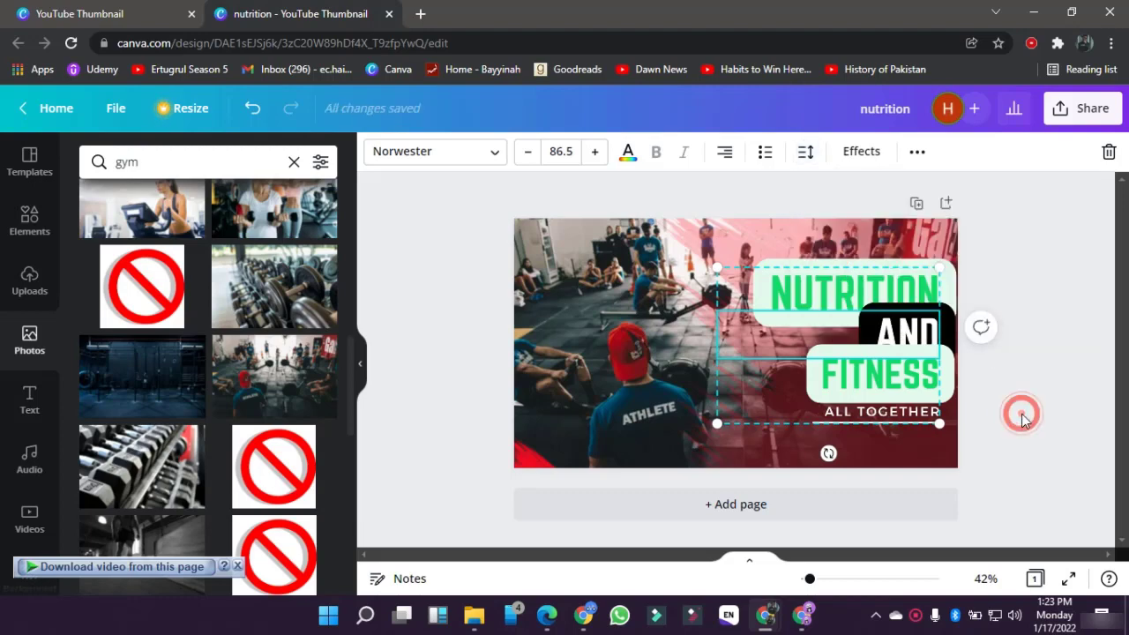
Step: Ungroup the thumbnail's text block and move the NUTRITION line slightly up, clear of the AND line
left_click(918, 154)
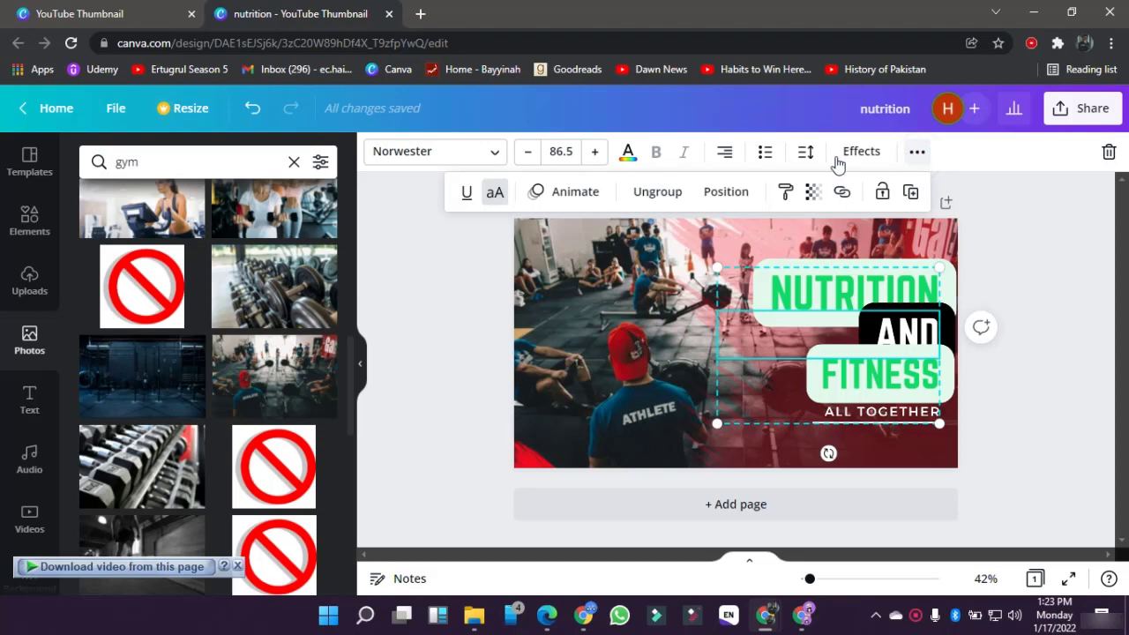
left_click(673, 202)
left_click(1061, 316)
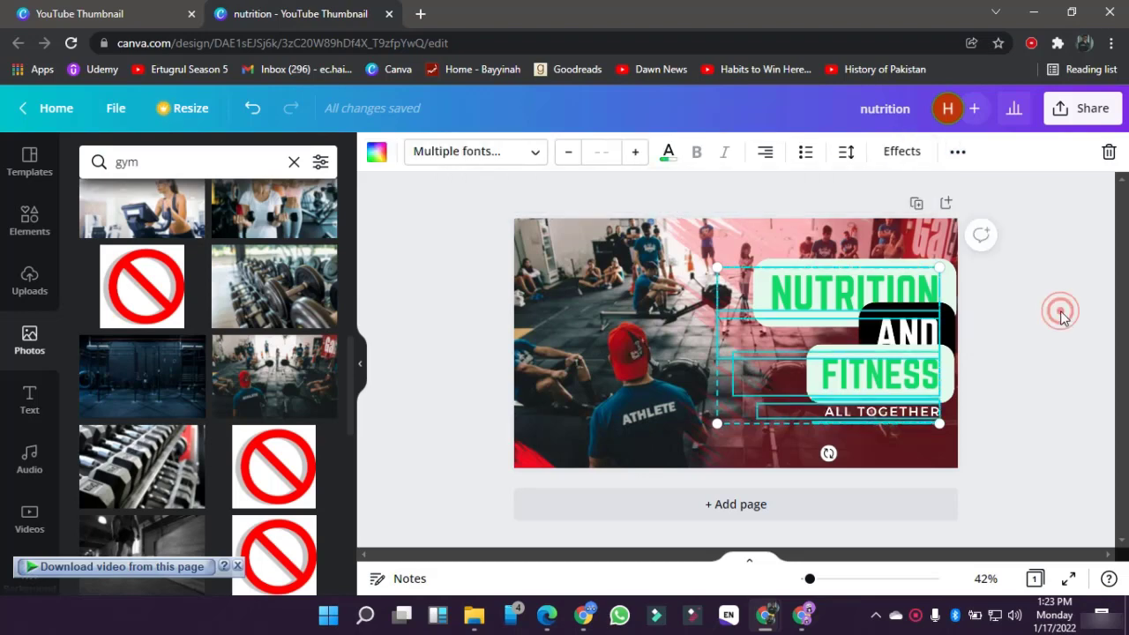
left_click_drag(862, 265, 863, 253)
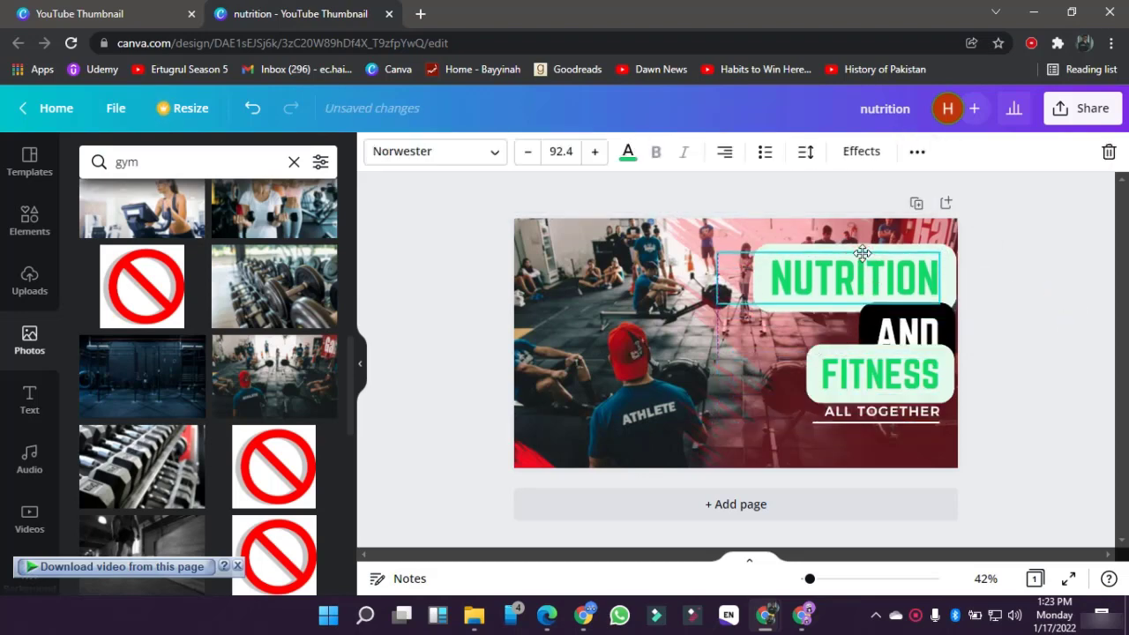
Step: Move FITNESS down beneath AND and lower the ALL TOGETHER line, keeping the red brush over the photo's right side
left_click(910, 386)
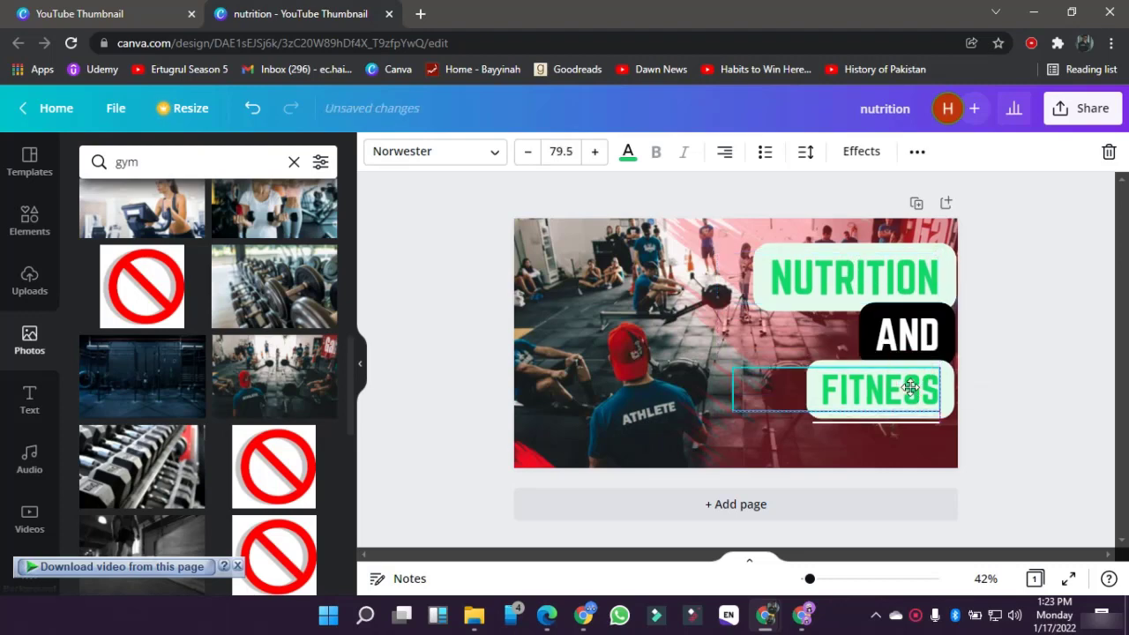
left_click_drag(910, 386, 764, 388)
left_click(849, 417)
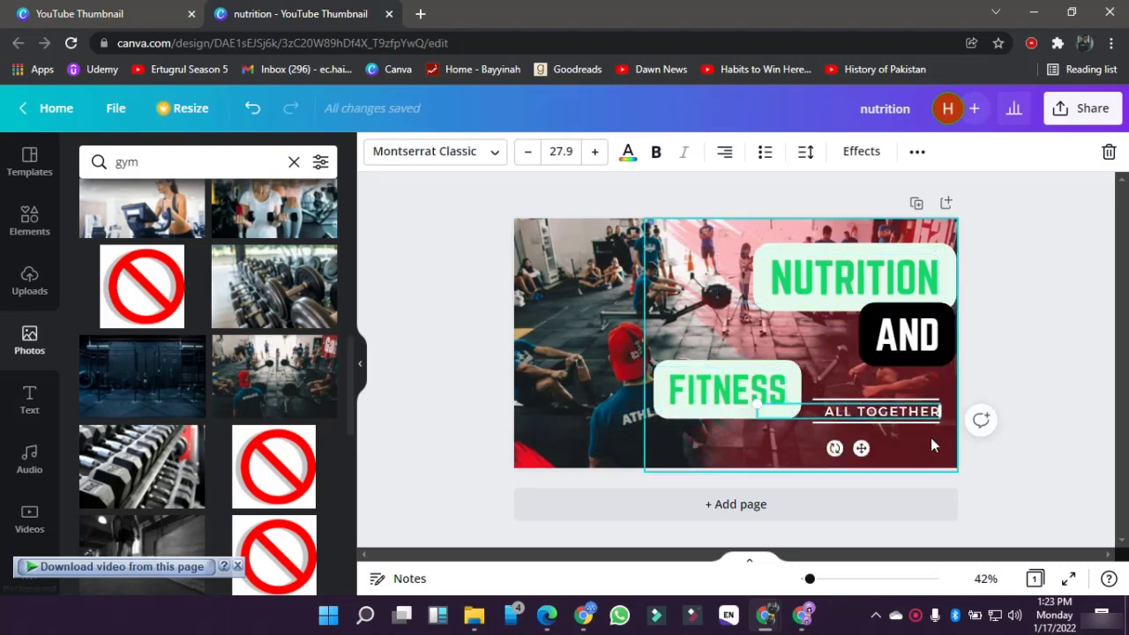
left_click_drag(930, 445, 589, 425)
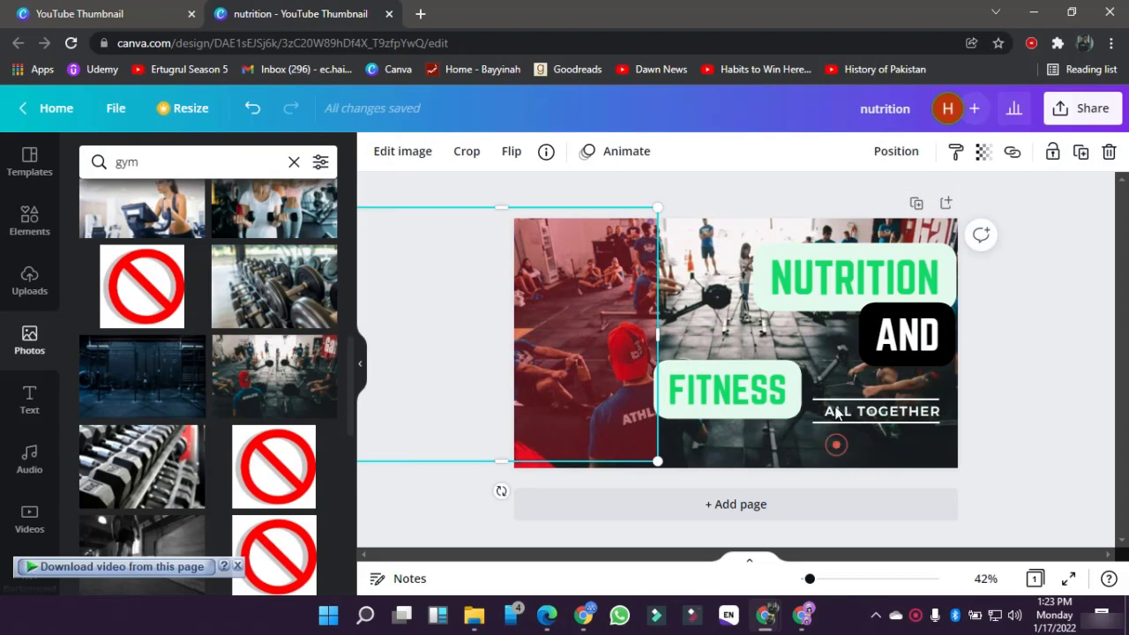
left_click(838, 413)
left_click_drag(862, 423, 868, 445)
left_click_drag(616, 291, 922, 307)
left_click_drag(724, 380, 862, 375)
left_click(451, 314)
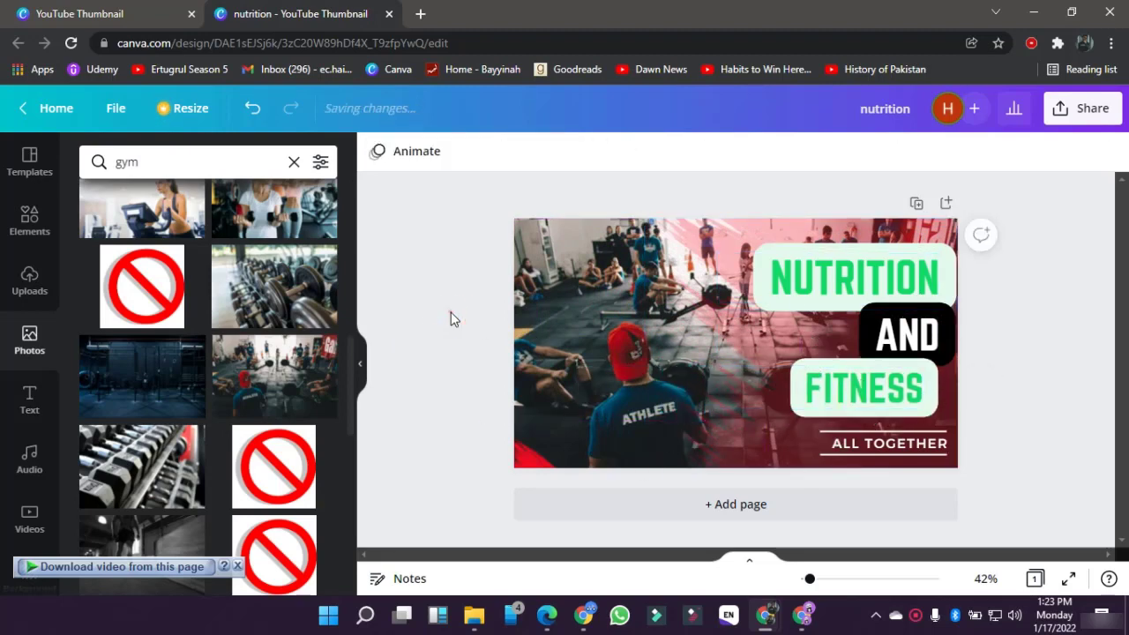
Step: Set the transparency of the small red brush in the photo's lower-left corner to 24
left_click(530, 464)
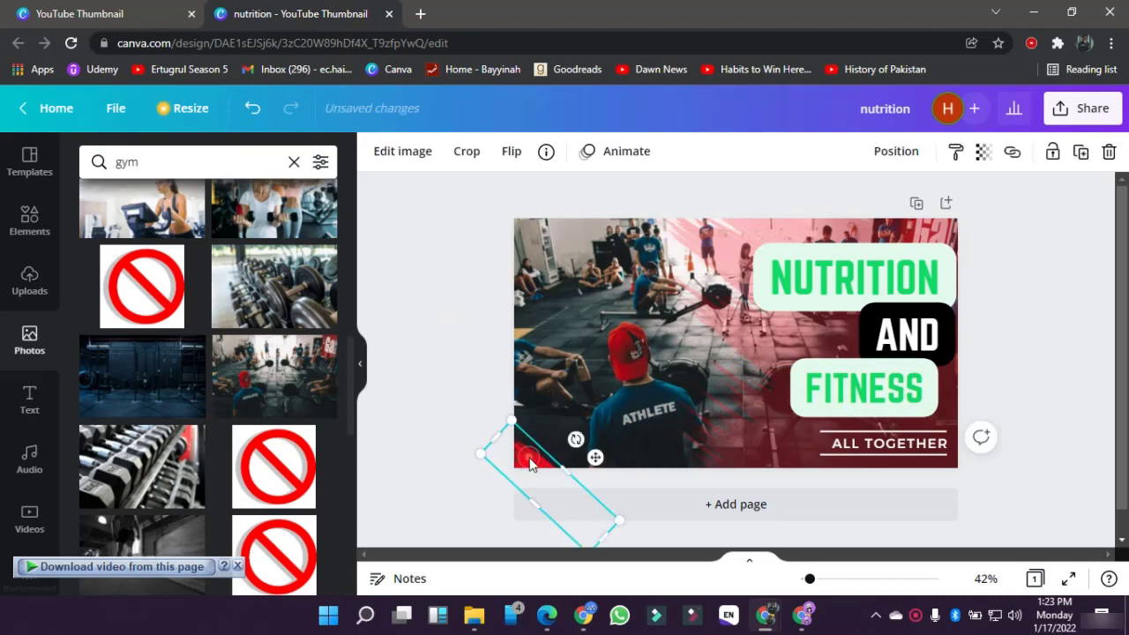
left_click(982, 152)
left_click(838, 202)
left_click(851, 204)
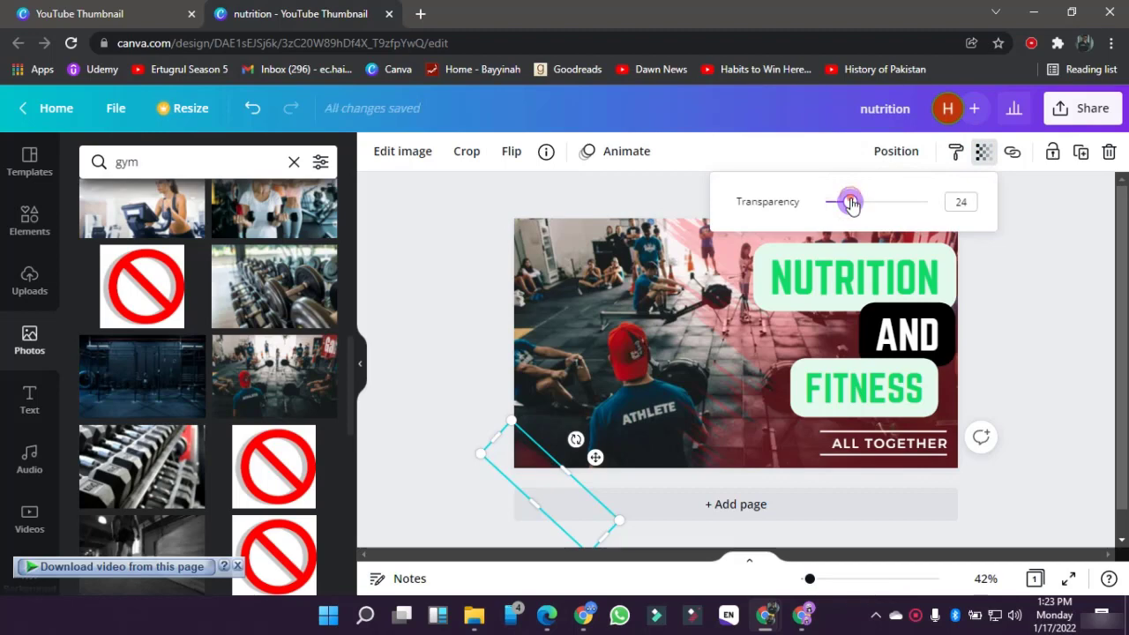
left_click(1034, 326)
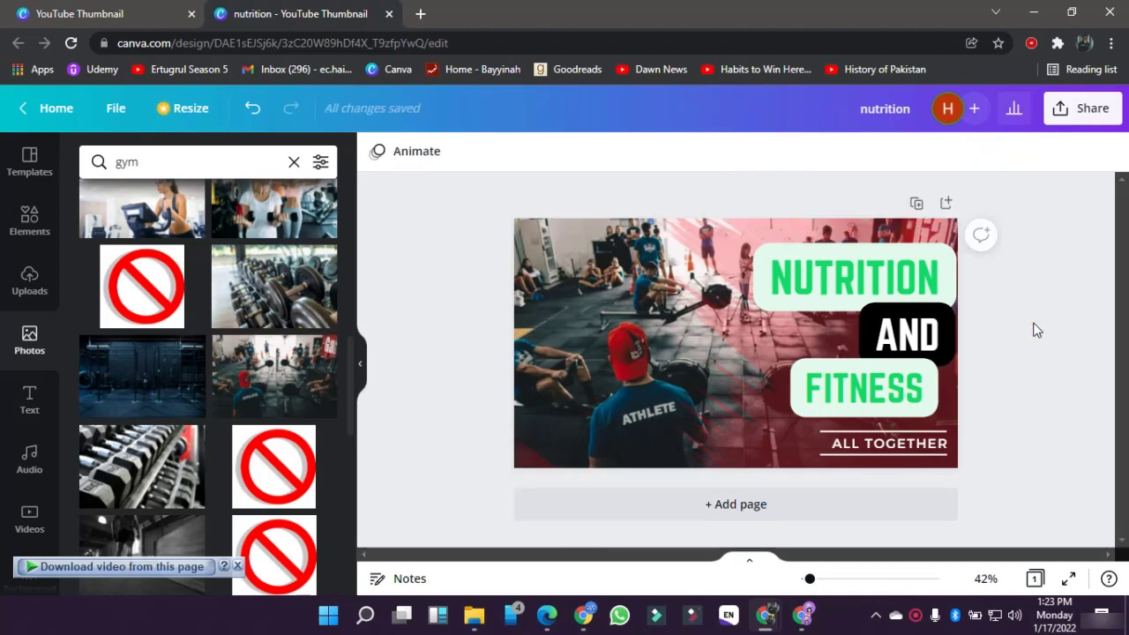
Step: Shift the FITNESS line right so it lines up with the right edge of NUTRITION and AND
left_click_drag(902, 370, 919, 374)
left_click(1016, 361)
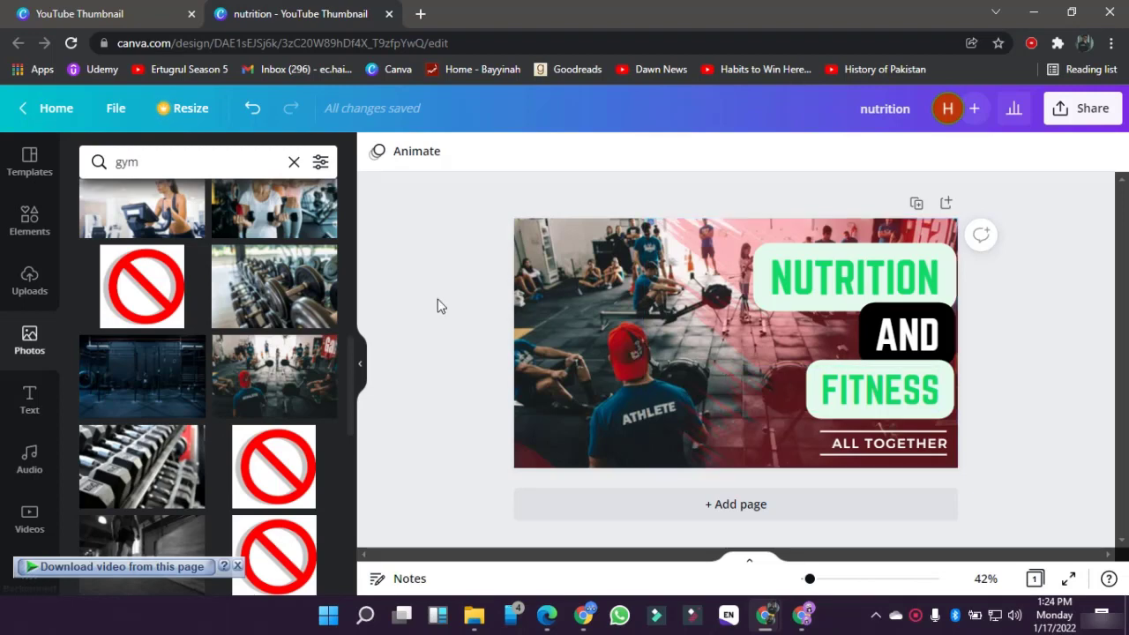
Step: Look through the elements, gym photos and text combinations available for the thumbnail
left_click(25, 219)
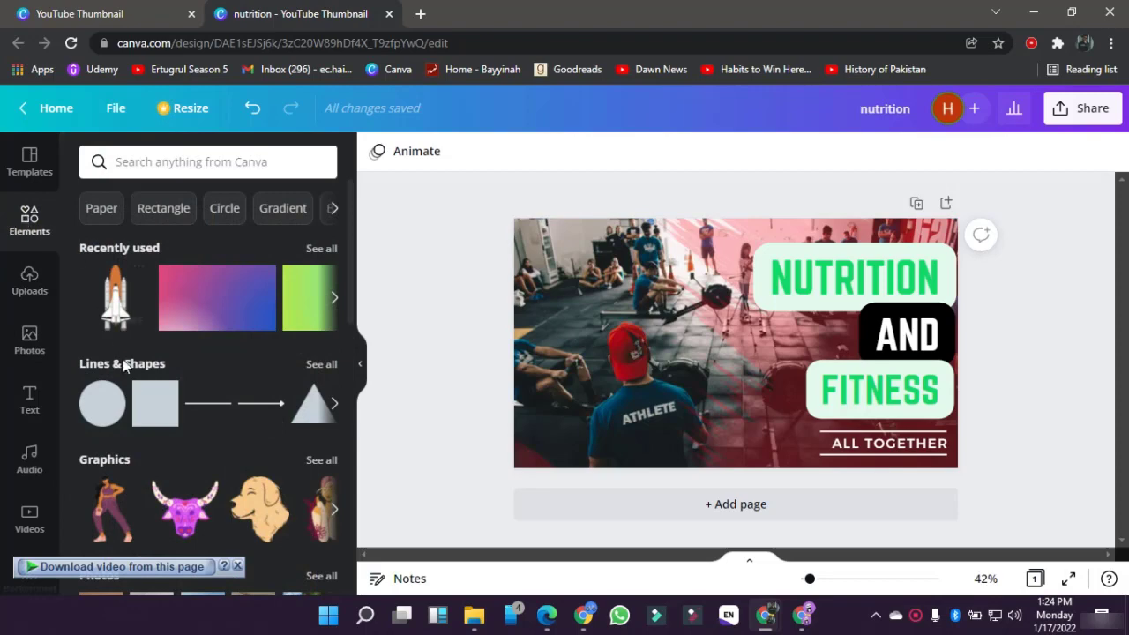
scroll(122, 362, "down", 1)
scroll(125, 370, "down", 1)
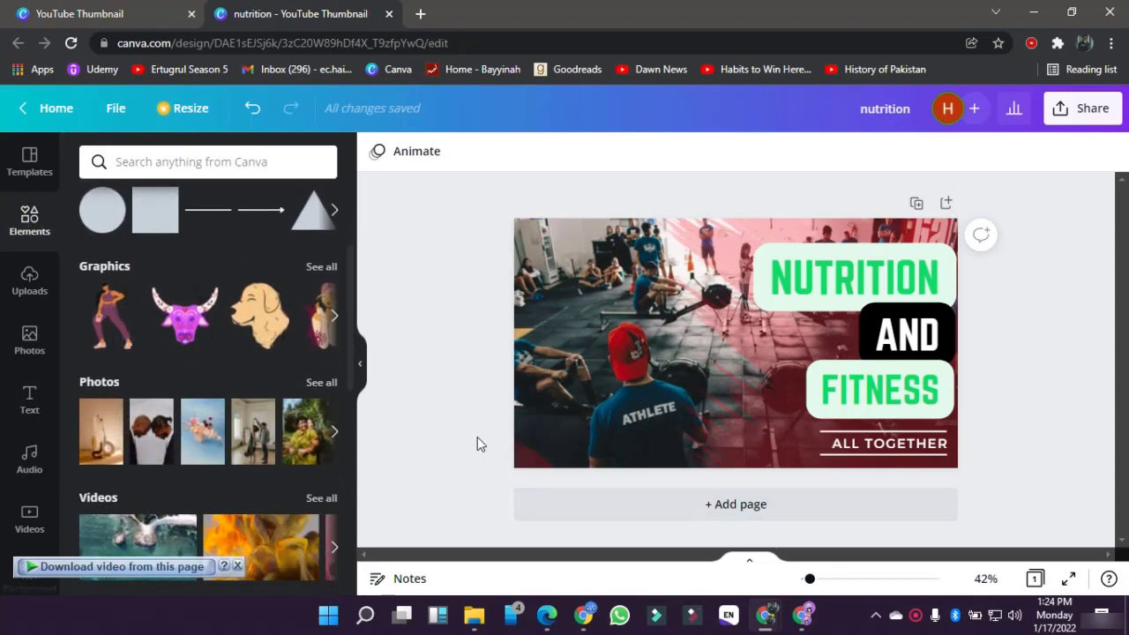
left_click(558, 332)
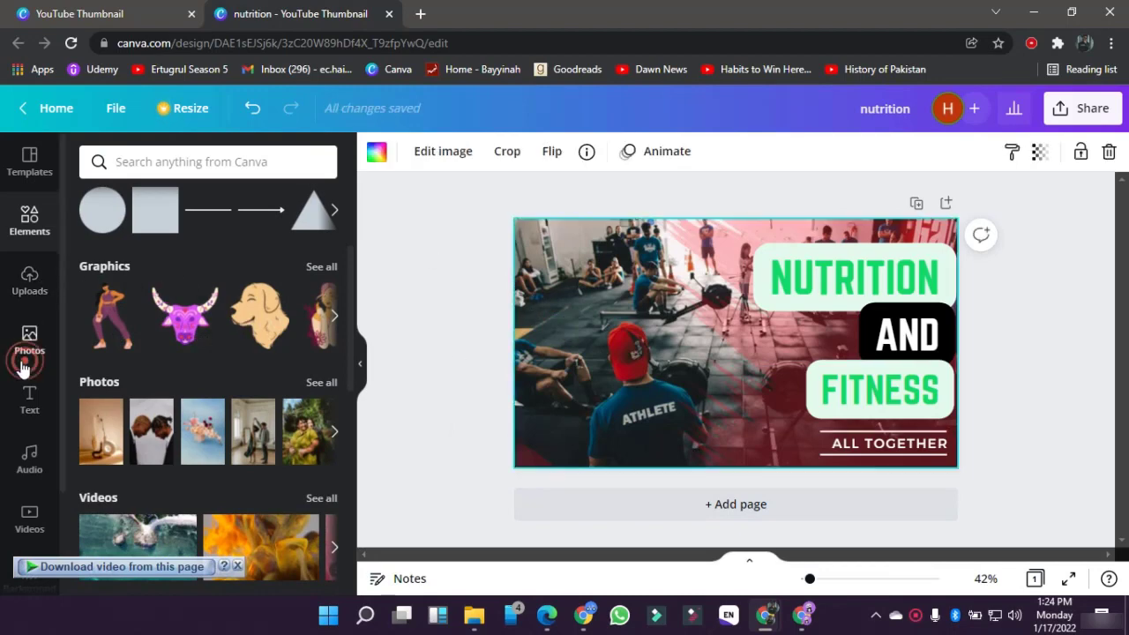
left_click(29, 336)
left_click(29, 395)
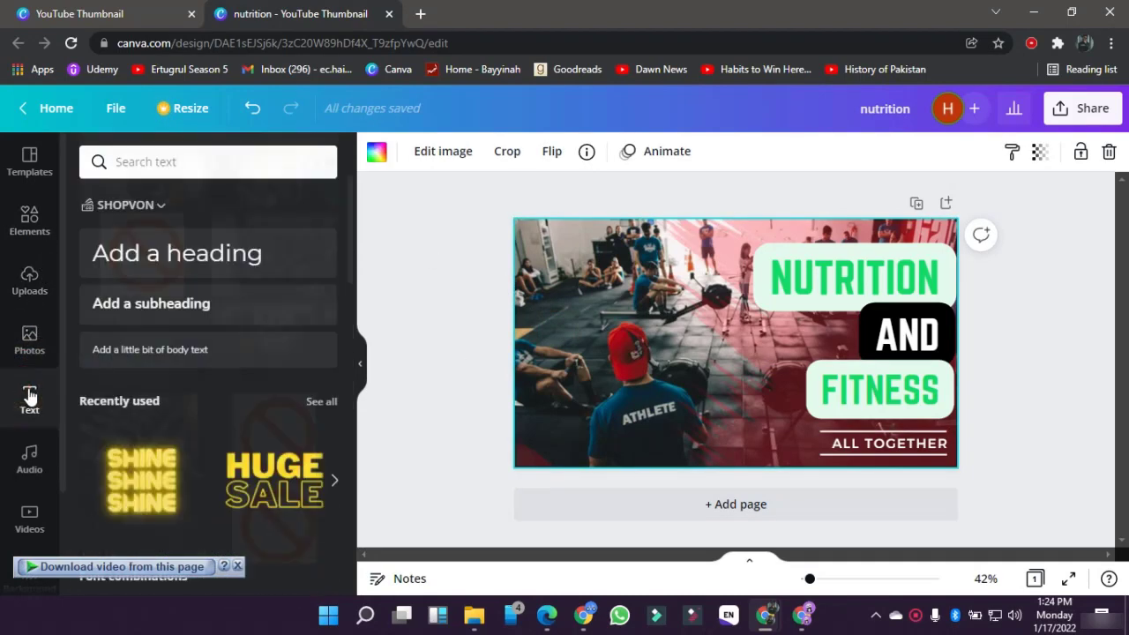
left_click(30, 344)
scroll(163, 405, "down", 5)
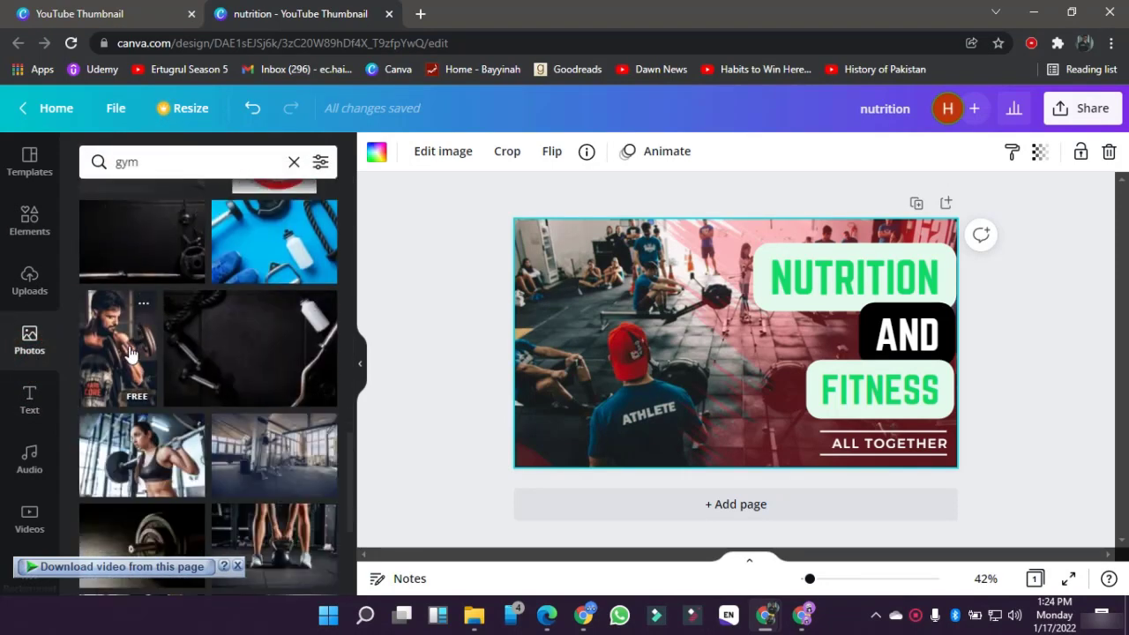
scroll(132, 397, "down", 3)
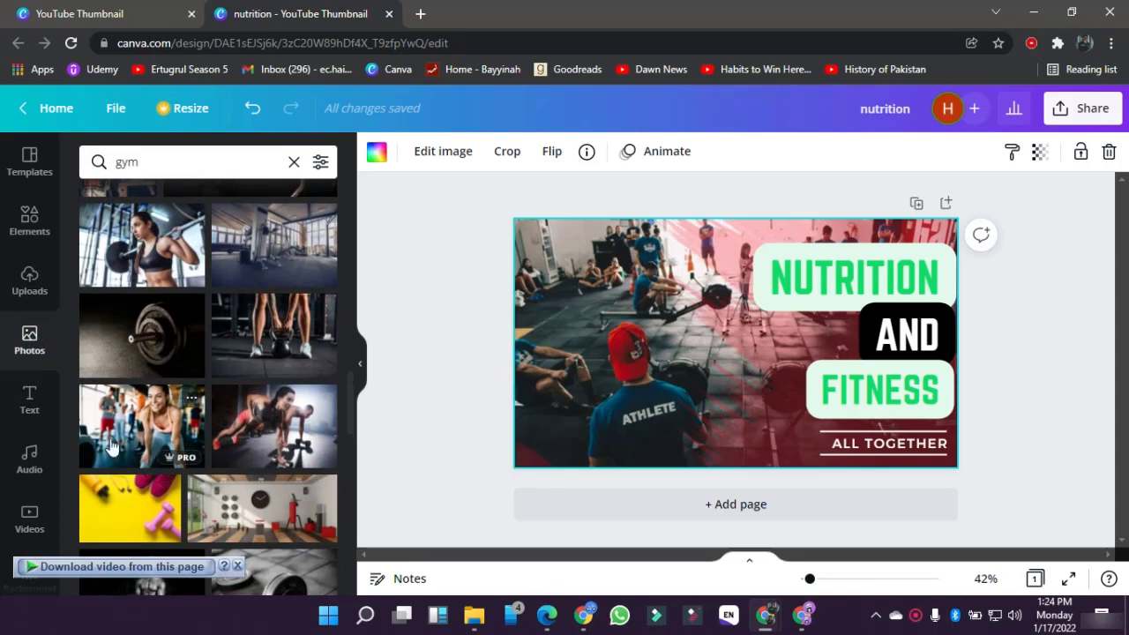
left_click(29, 401)
scroll(156, 416, "down", 5)
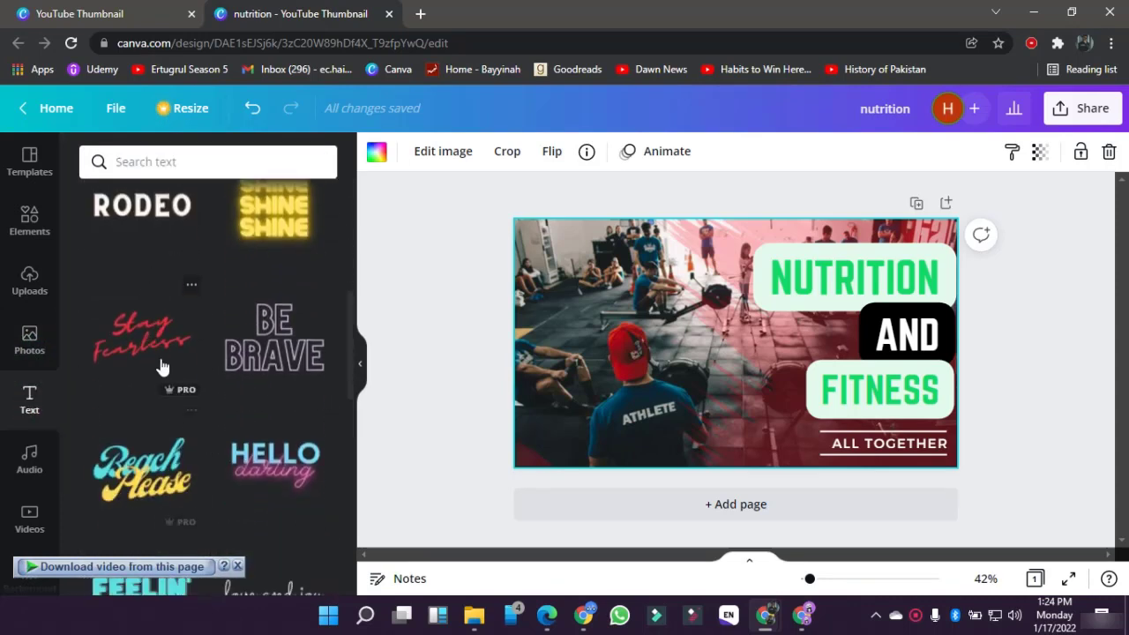
scroll(162, 367, "up", 5)
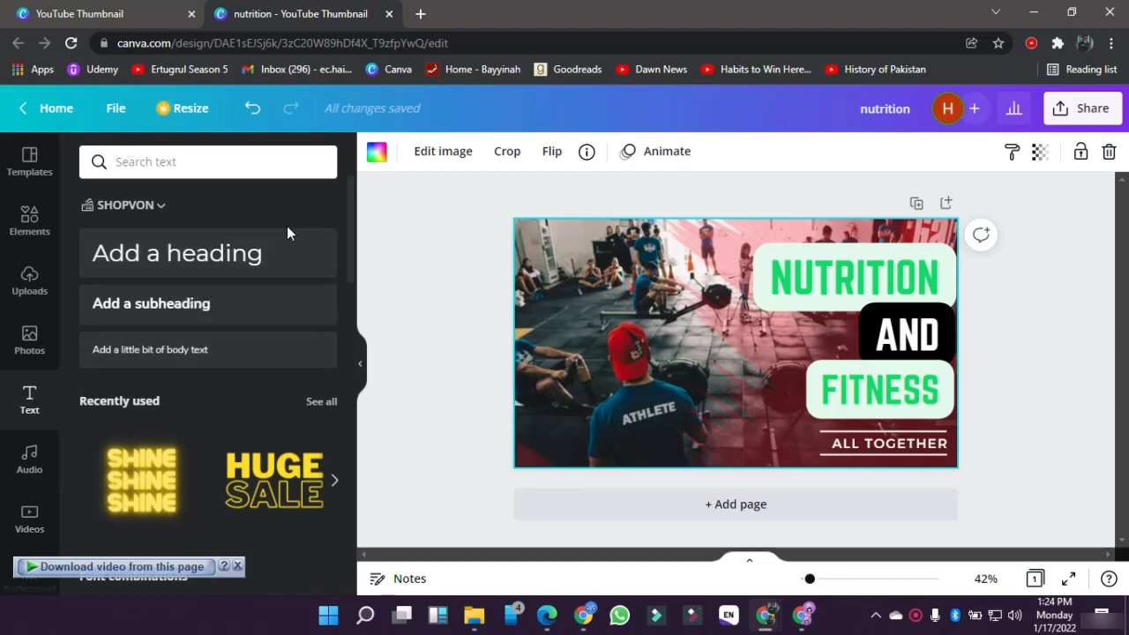
Step: Close the nutrition thumbnail design and search the template library for Facebook Post templates
left_click(389, 14)
left_click(586, 116)
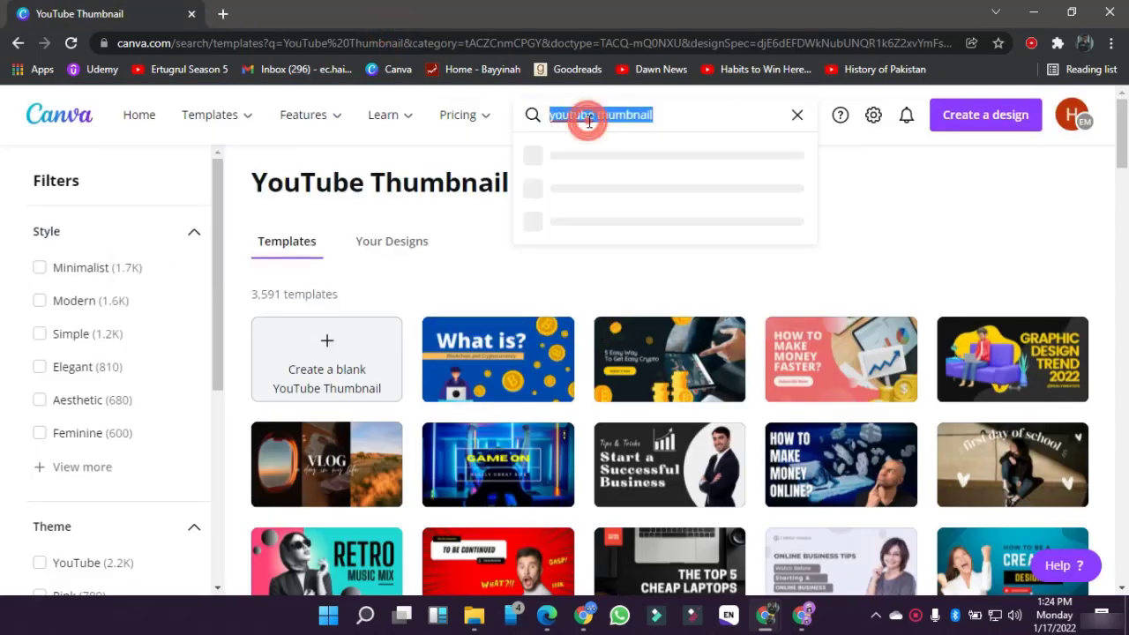
type("faceb")
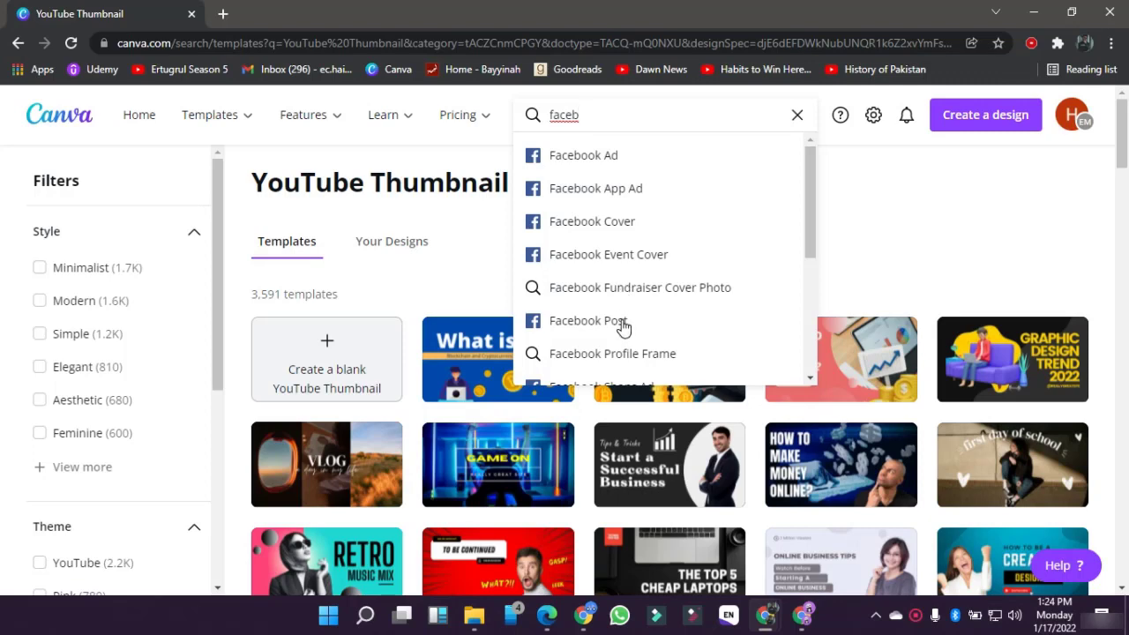
left_click(622, 324)
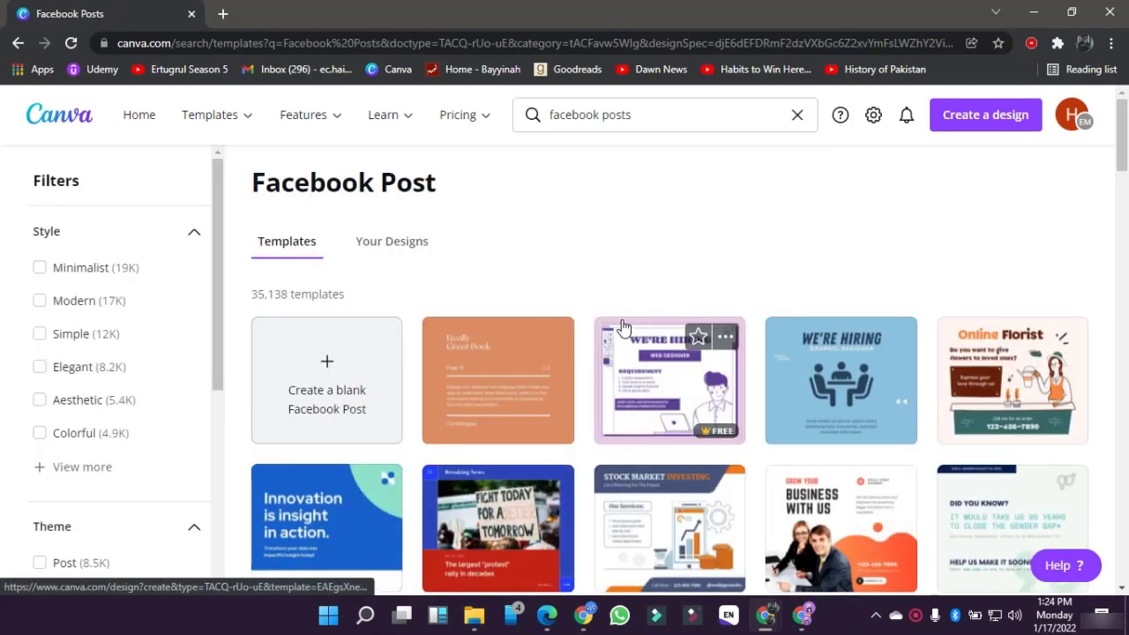
Step: Browse the Facebook Post templates and open the orange and white "Grow Your Business With Us" one for editing
scroll(622, 326, "down", 4)
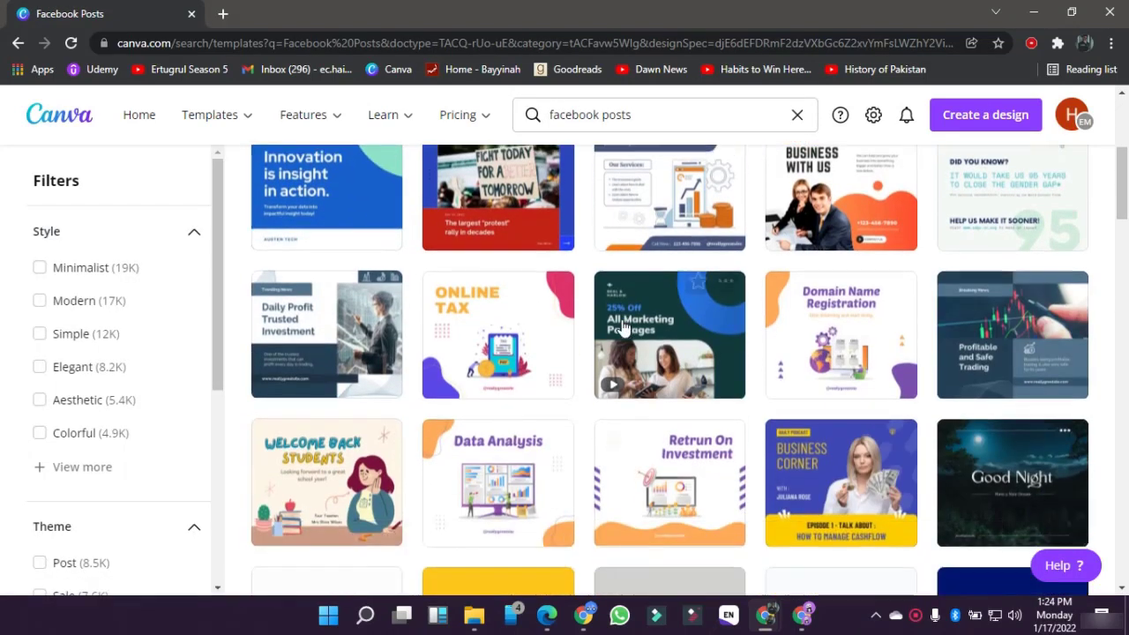
mouse_move(621, 326)
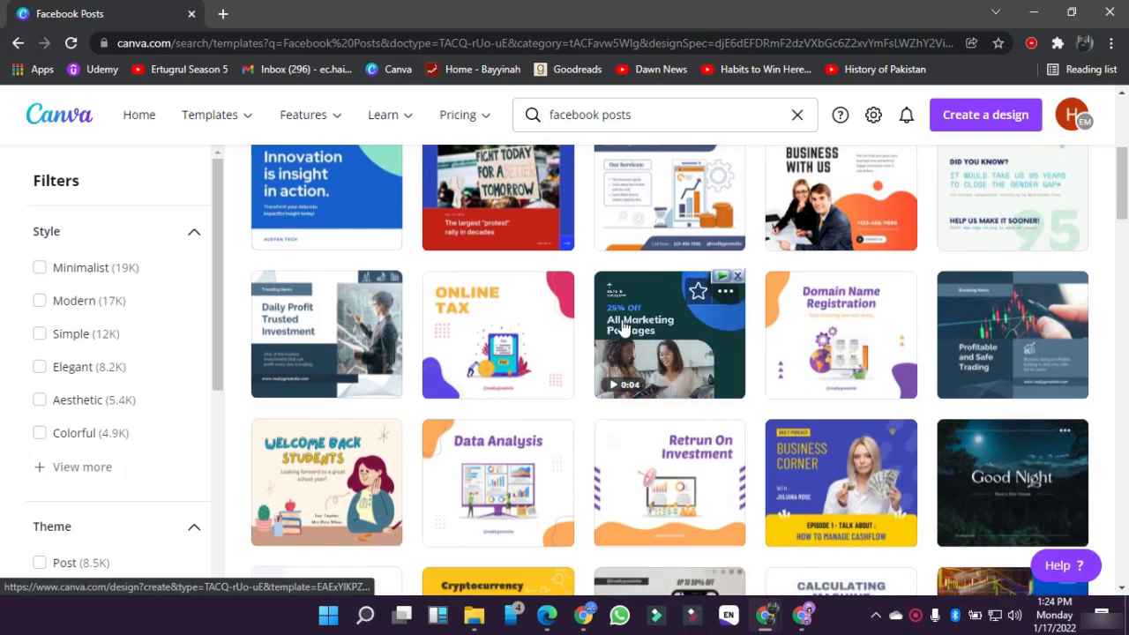
scroll(622, 326, "down", 3)
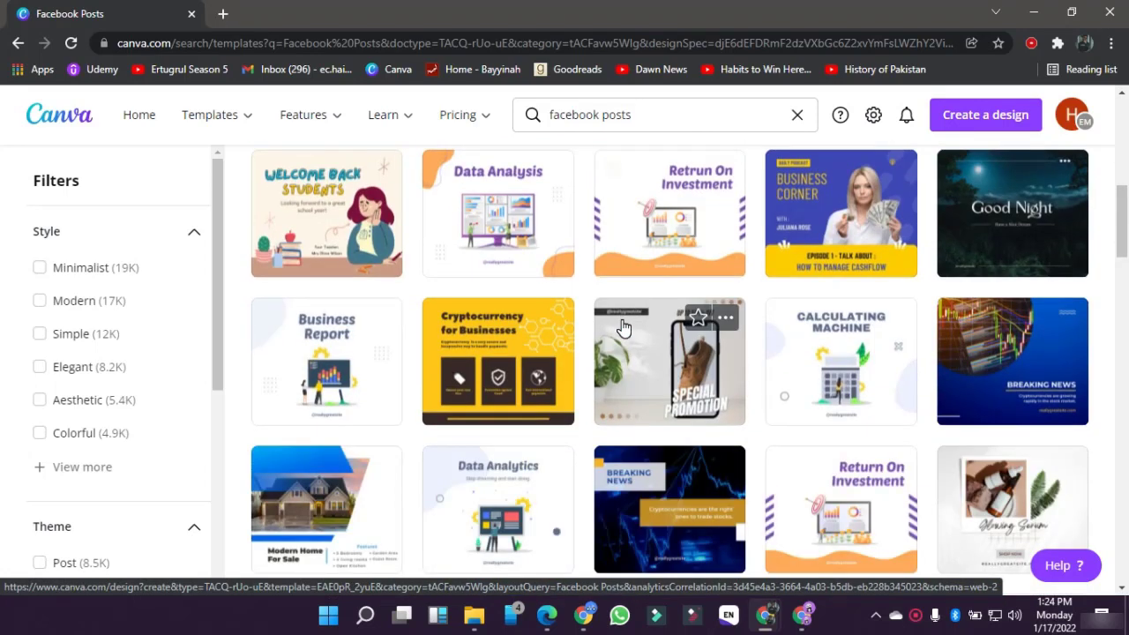
scroll(622, 327, "down", 3)
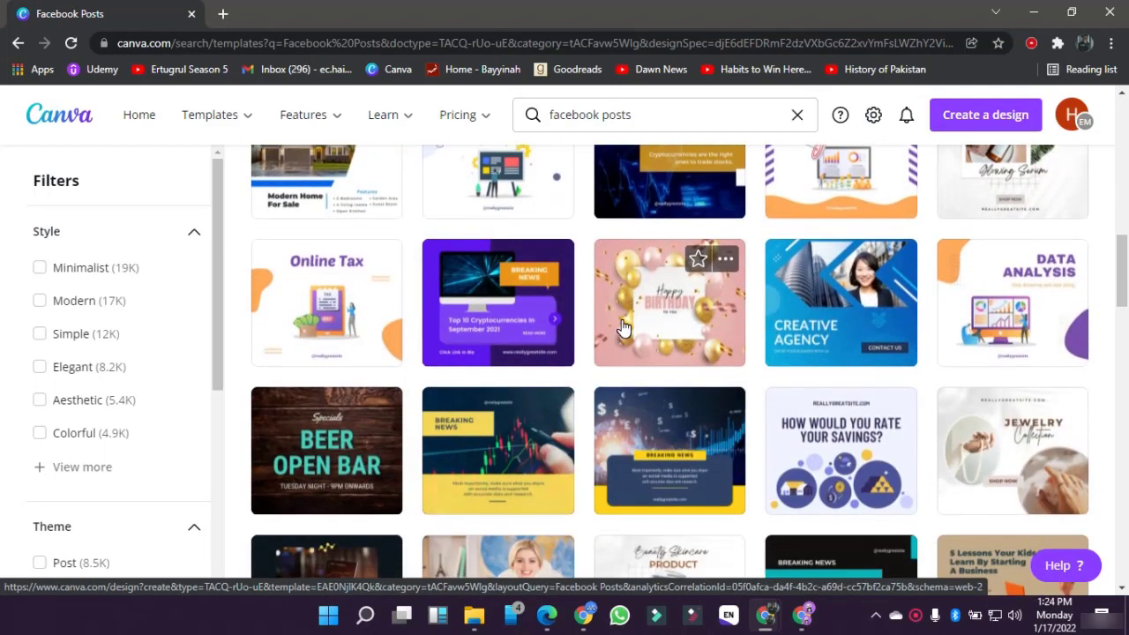
scroll(621, 326, "up", 1)
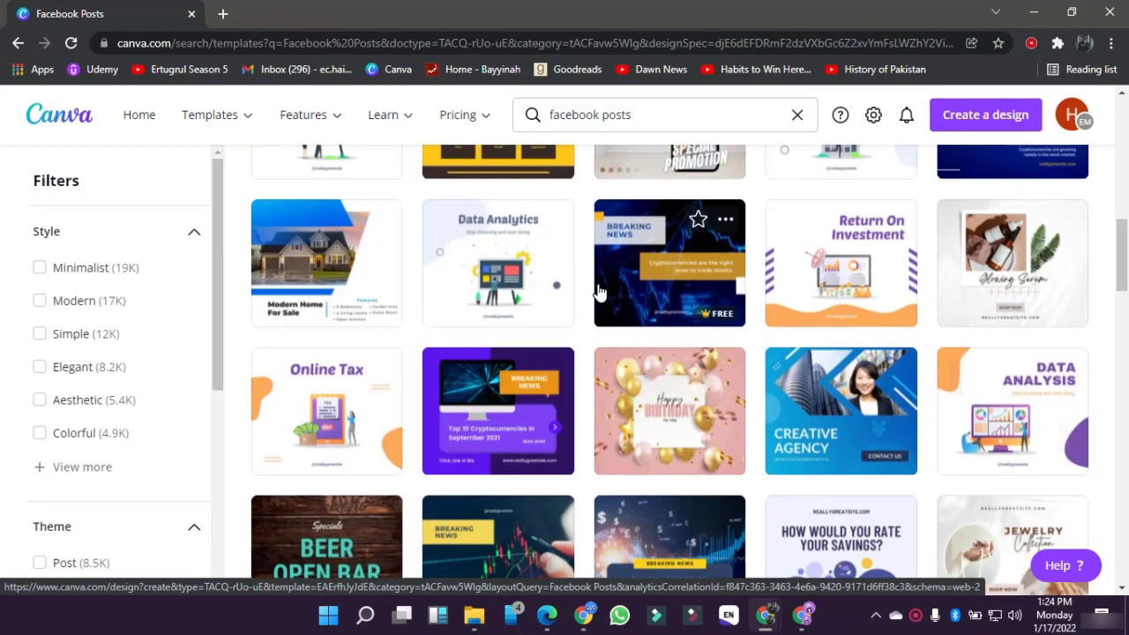
scroll(600, 292, "down", 2)
scroll(600, 292, "down", 1)
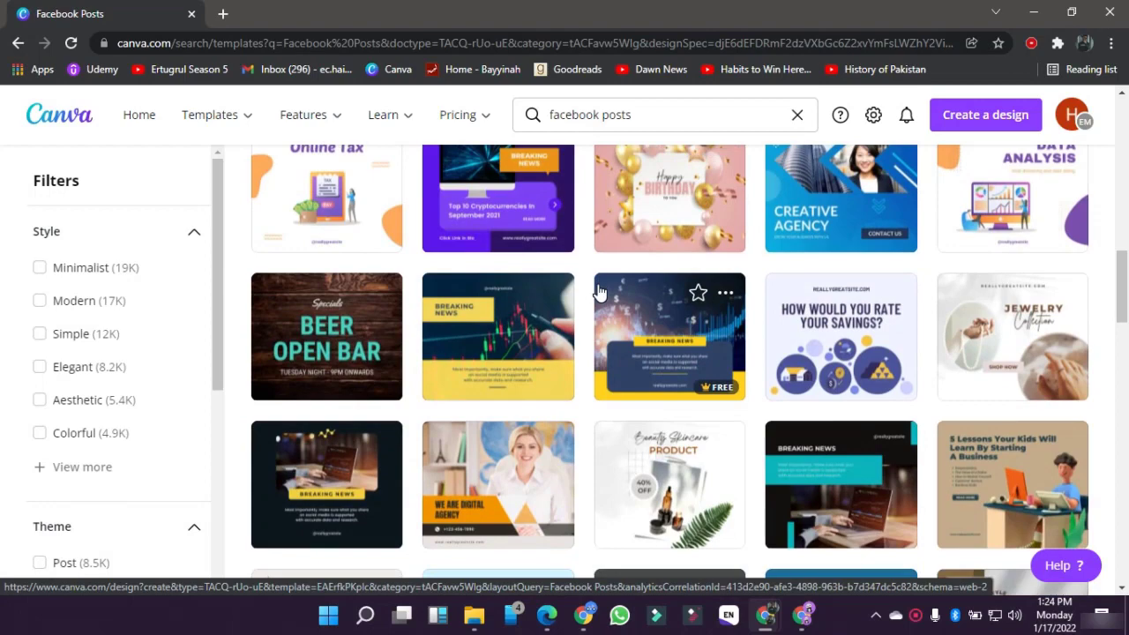
scroll(597, 291, "up", 6)
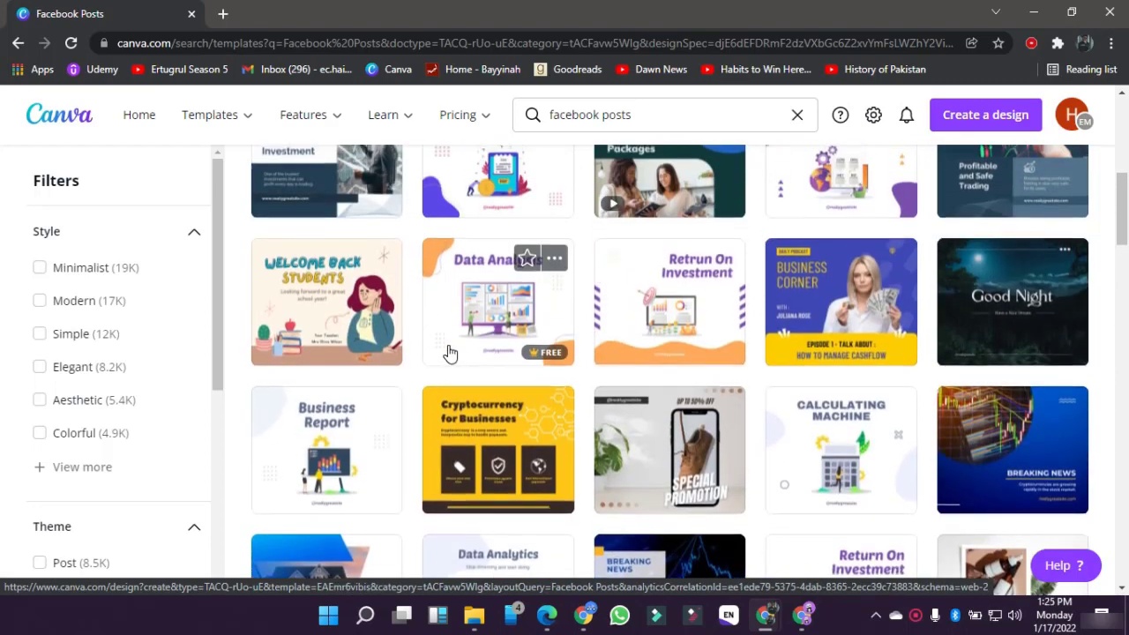
scroll(448, 353, "up", 2)
scroll(448, 353, "up", 2)
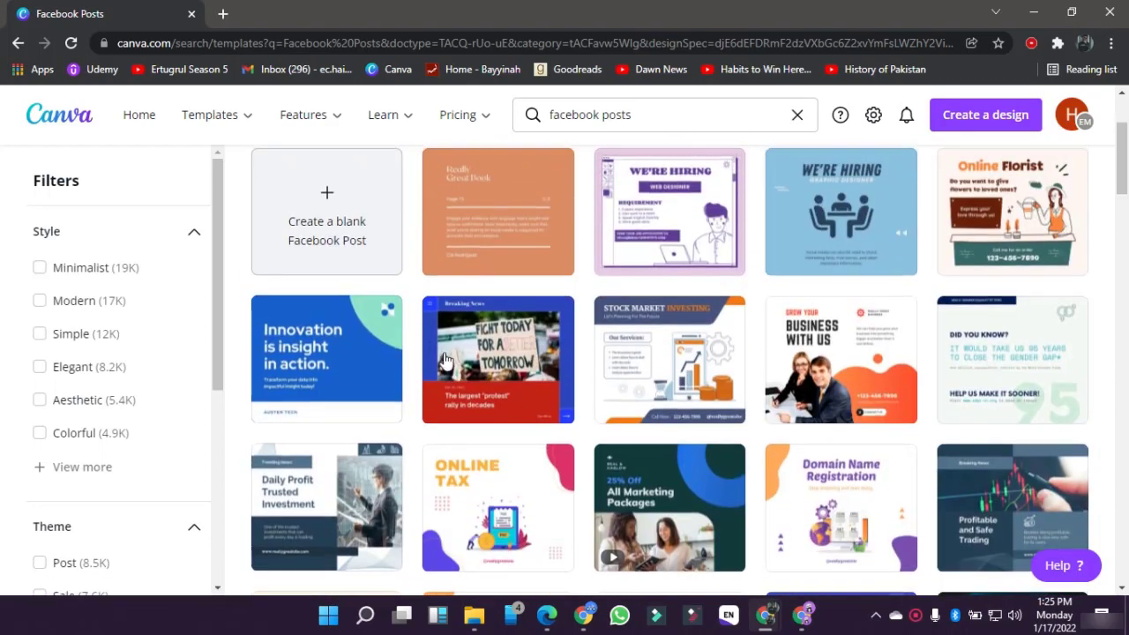
mouse_move(448, 359)
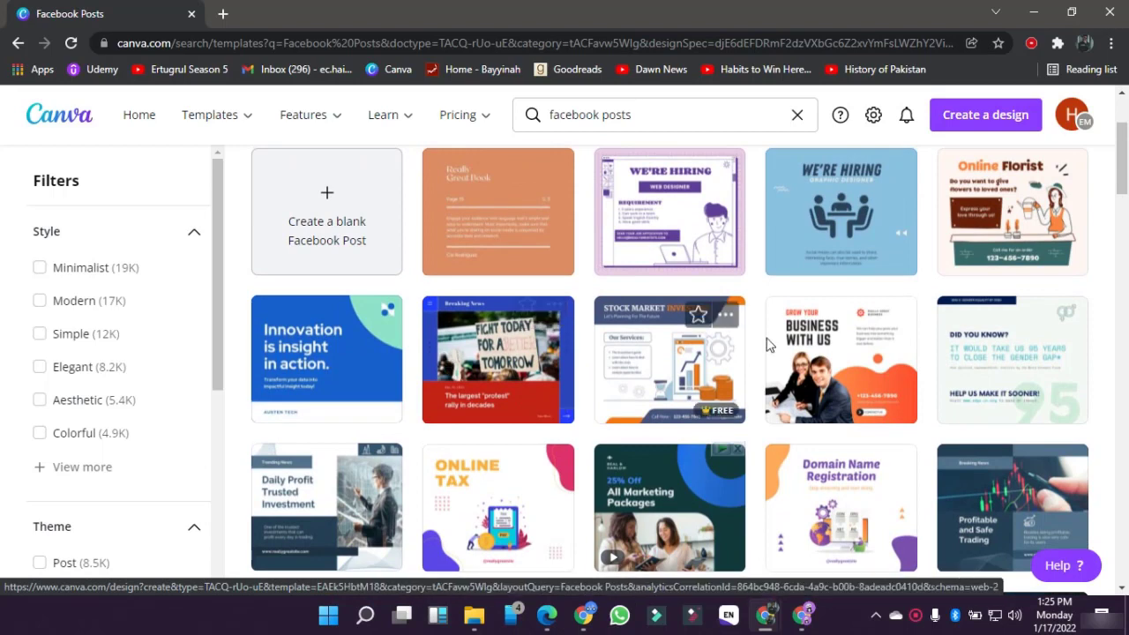
left_click(820, 386)
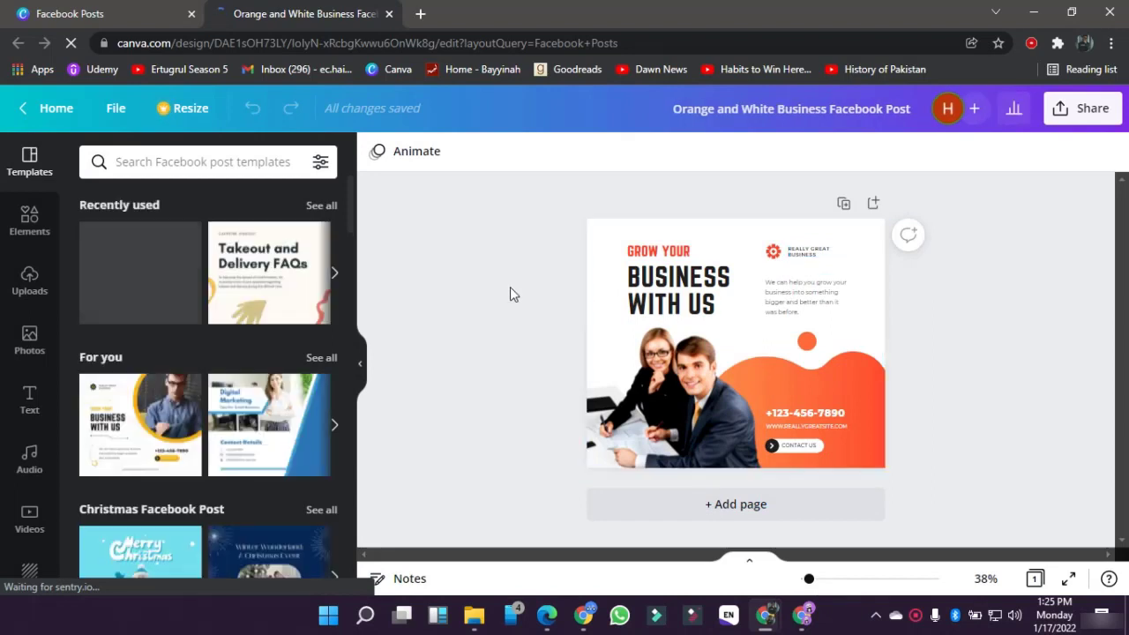
Step: Delete all elements of the business template to leave a blank page, and bring up the elements library
key("ctrl+a")
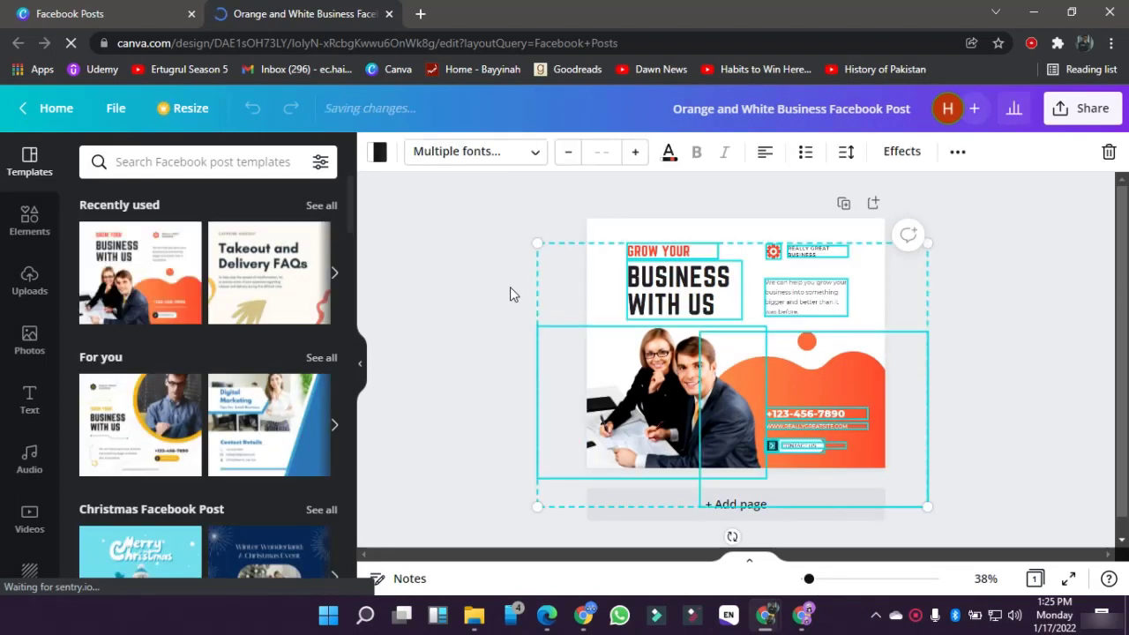
key("Delete")
left_click(510, 288)
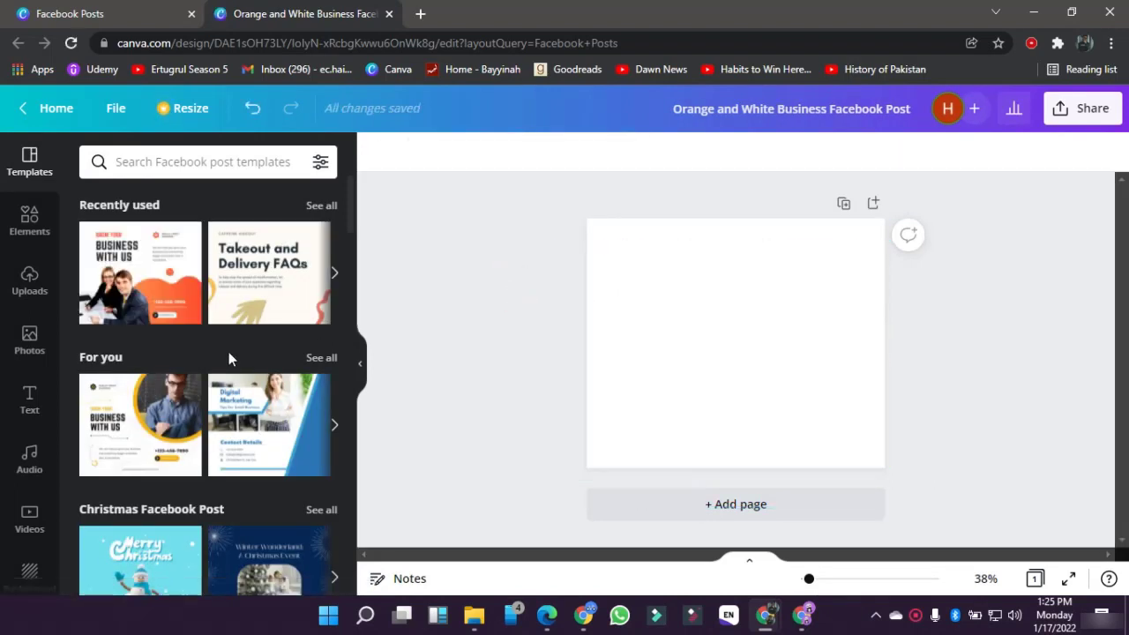
left_click(30, 231)
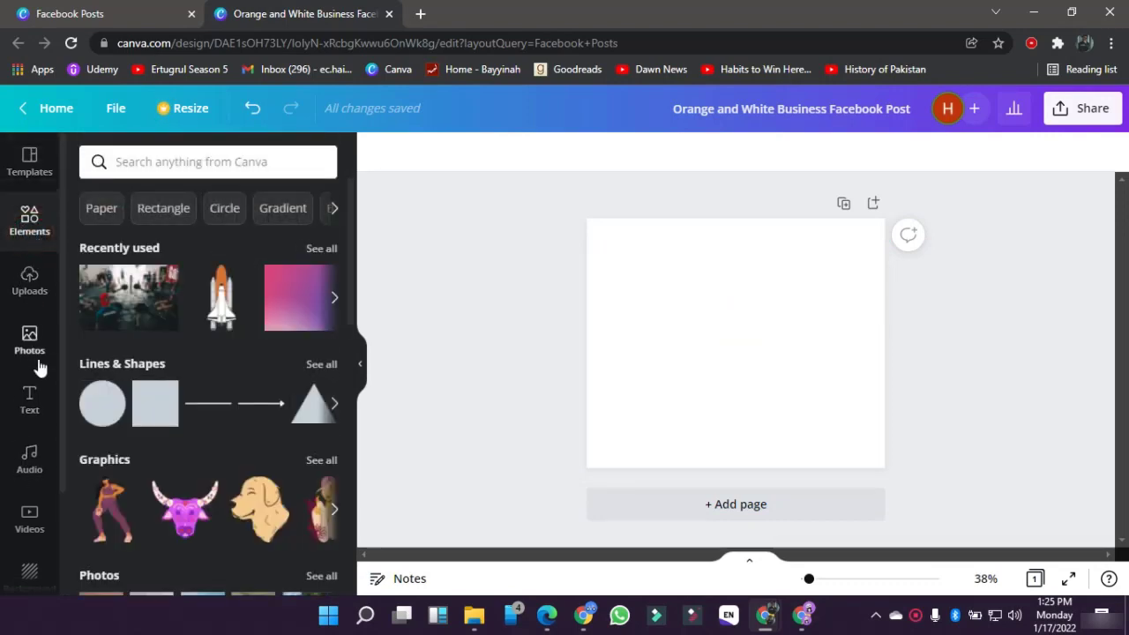
Step: Add the "RODEO" font combination to the blank page
left_click(31, 397)
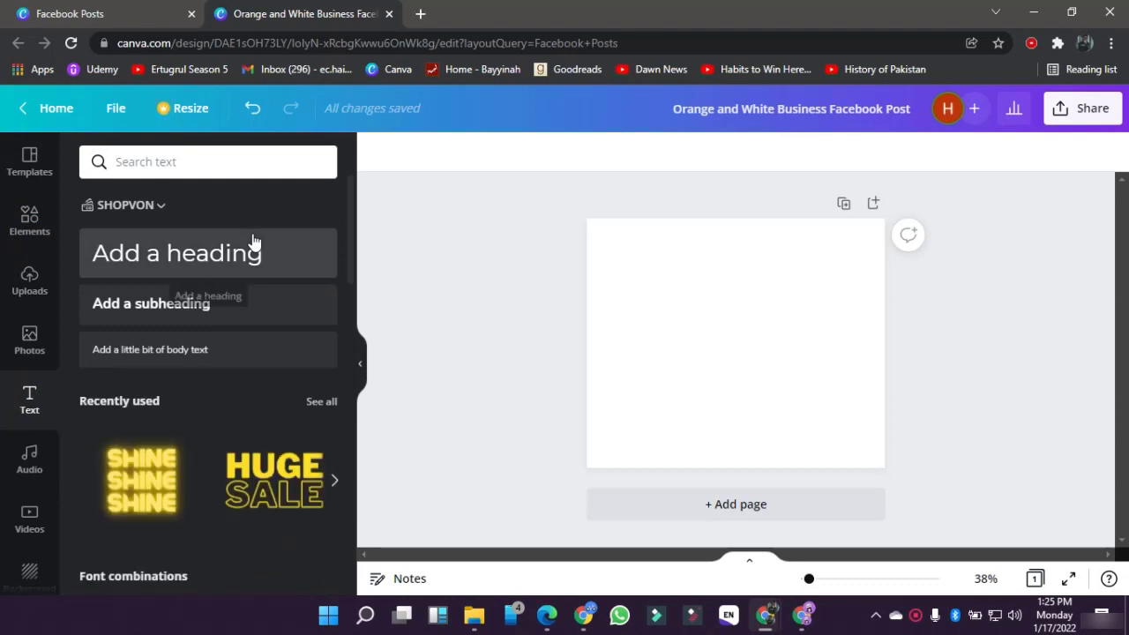
scroll(245, 407, "down", 2)
scroll(215, 492, "down", 2)
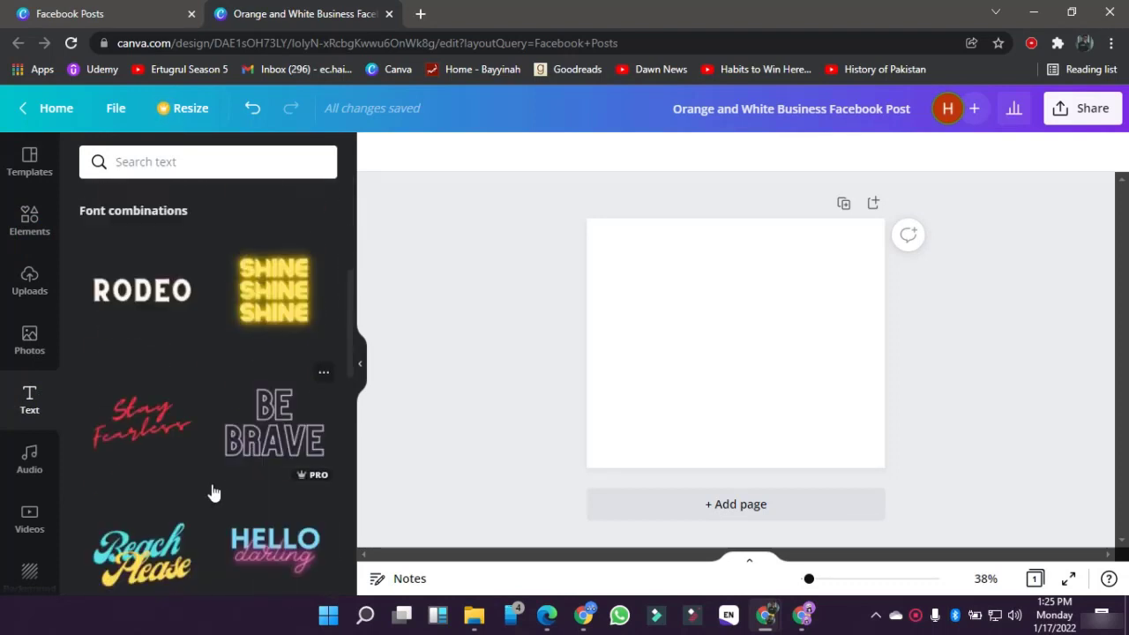
left_click(169, 317)
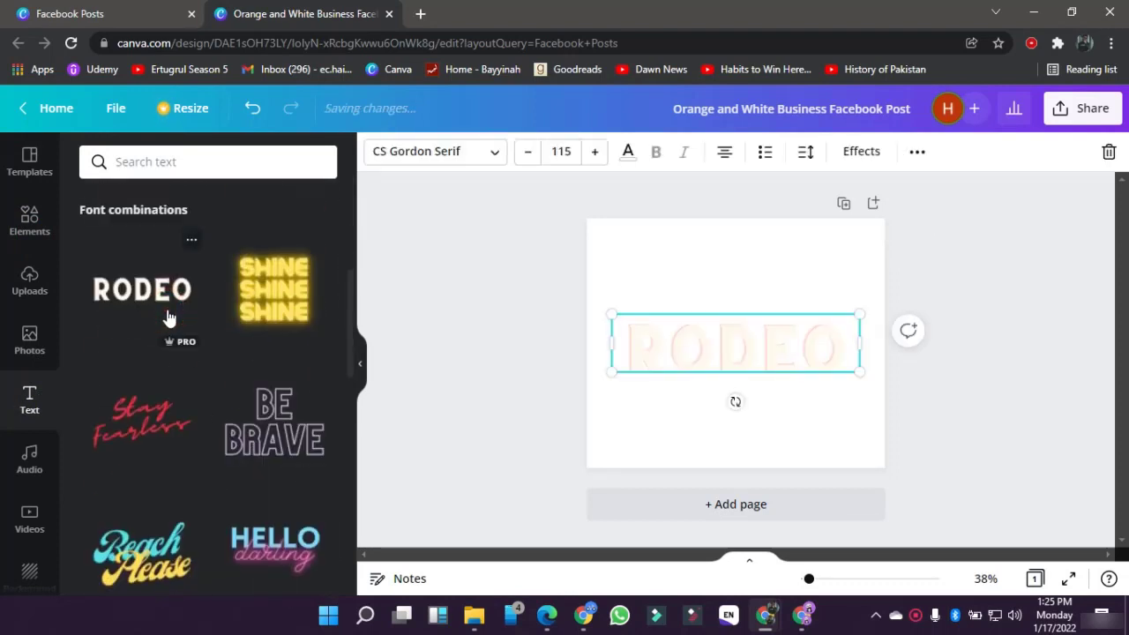
Step: Replace the "RODEO" wording with "PROGRAMMING"
double_click(719, 356)
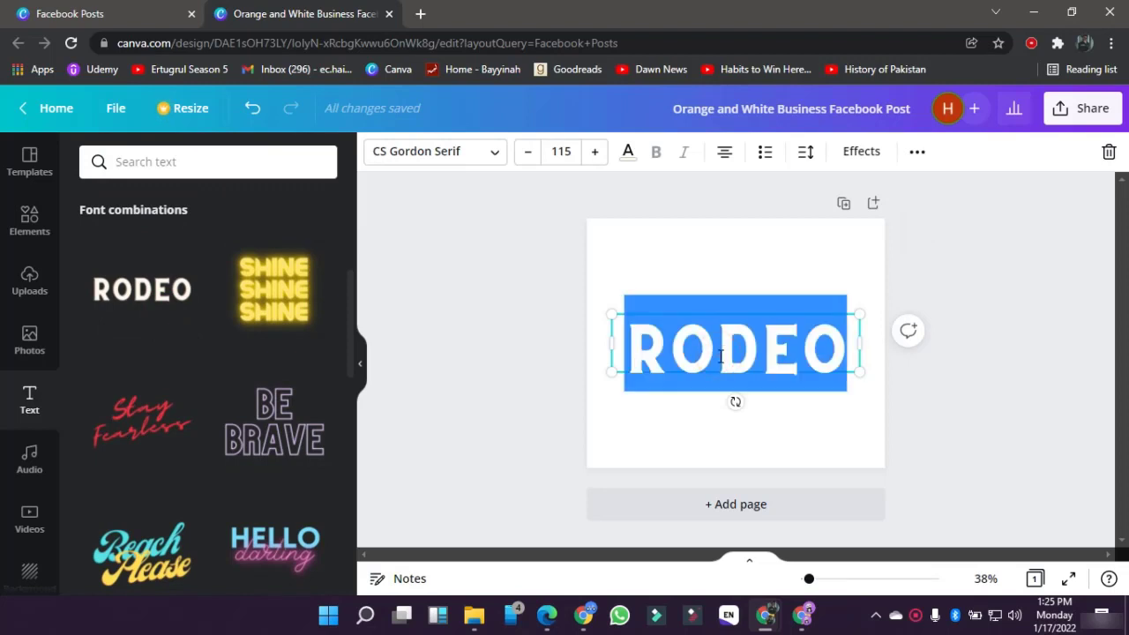
left_click(720, 355)
type("PRO")
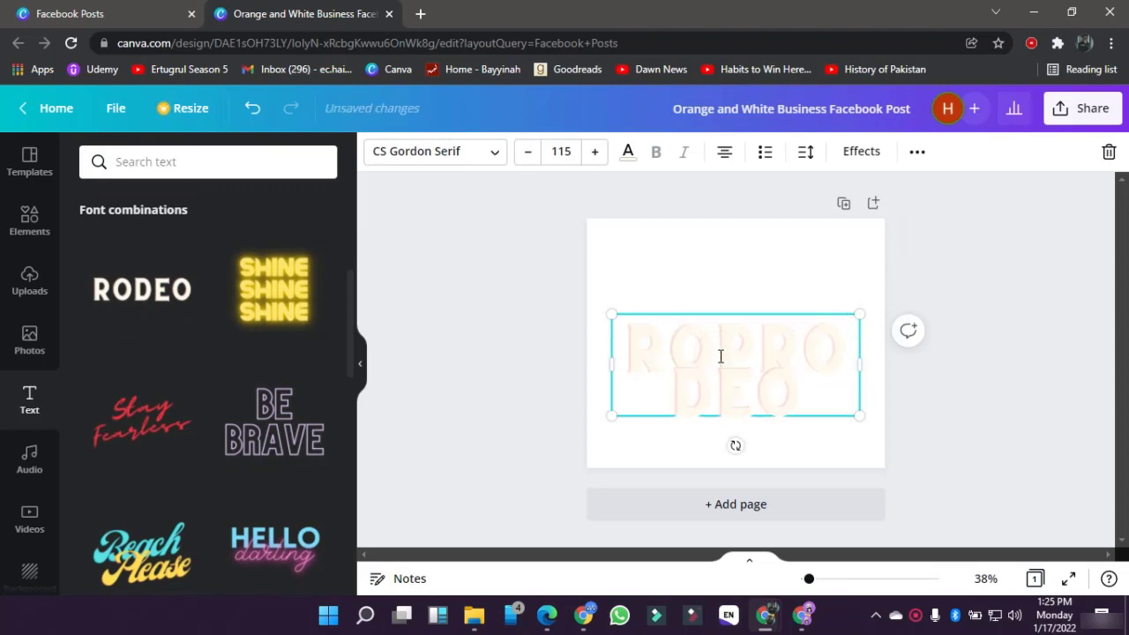
key("ctrl+a")
type("PROGRAMMING")
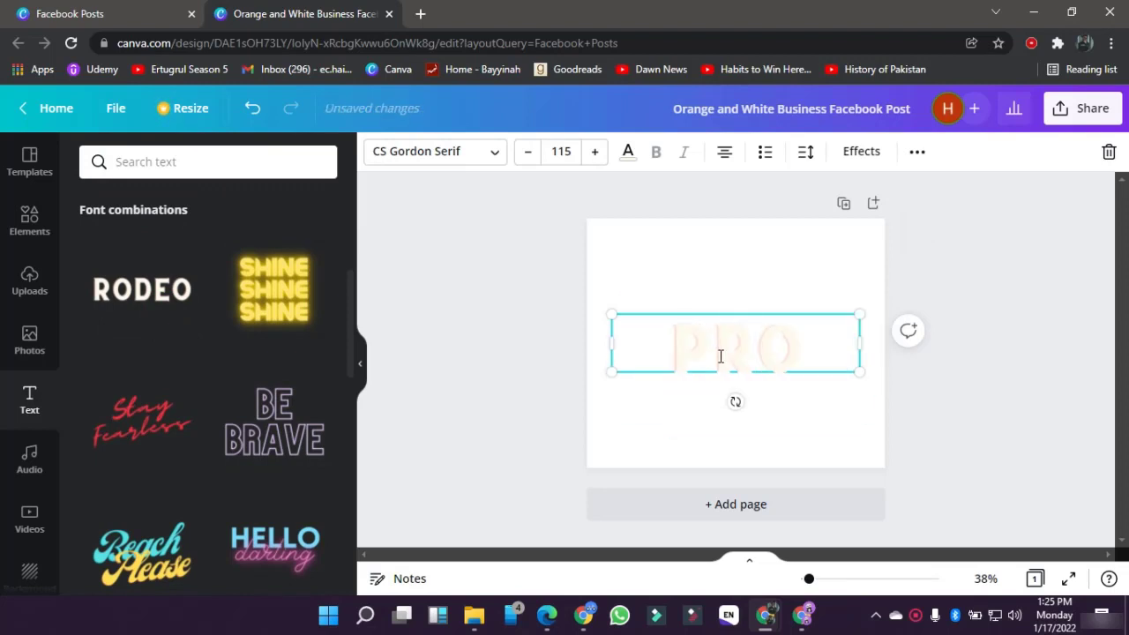
key("BackSpace")
key("BackSpace")
key("BackSpace")
key("BackSpace")
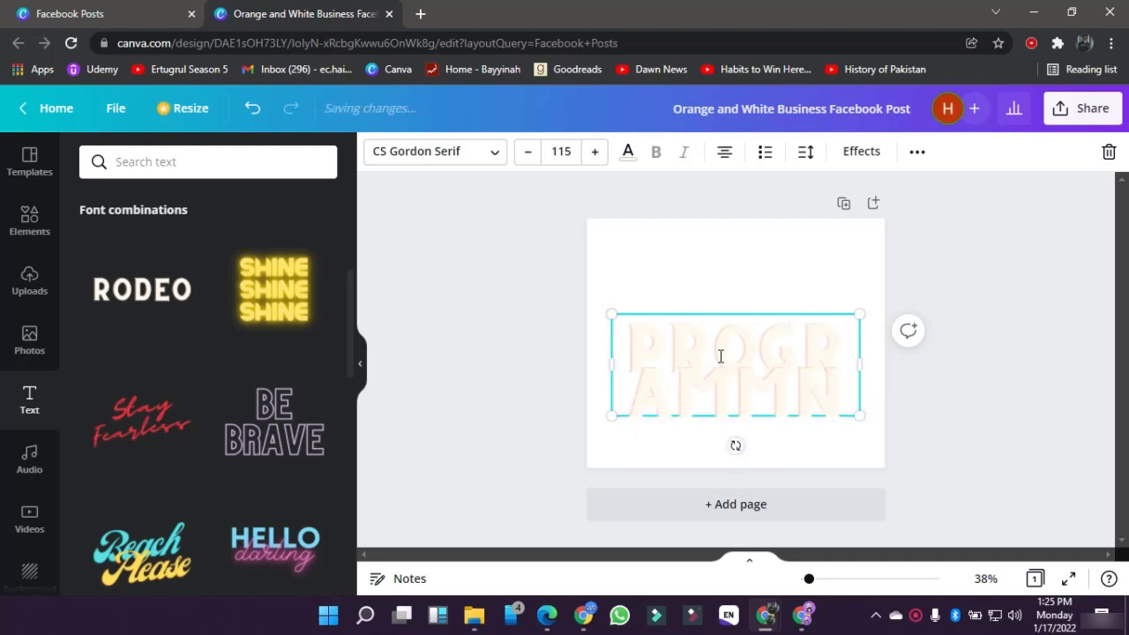
type("MING")
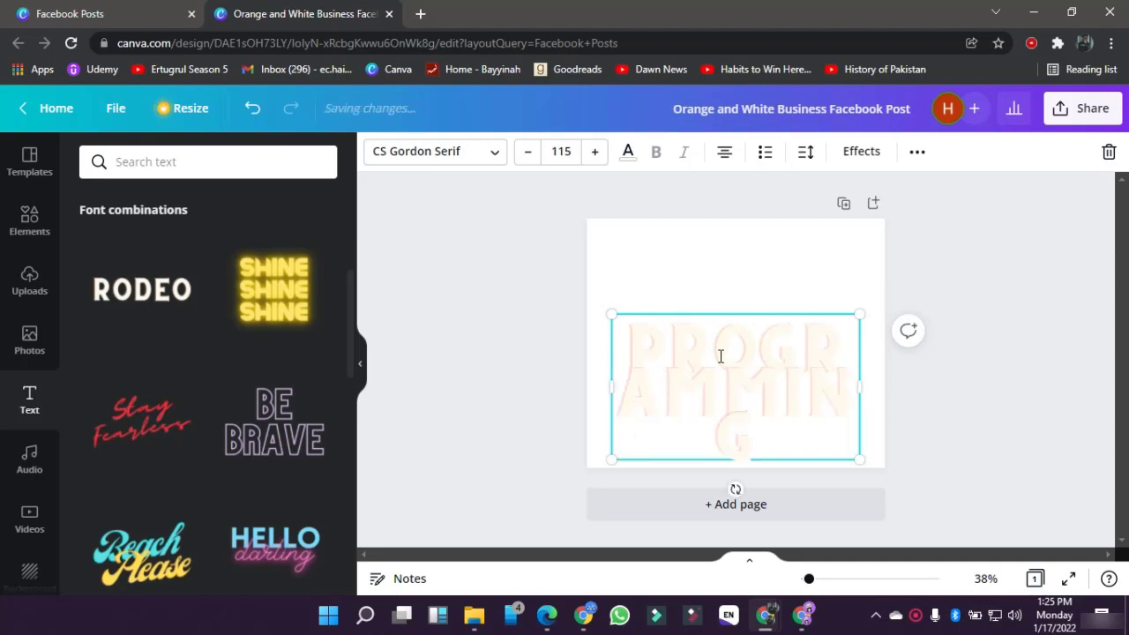
Step: Change the effect style of the "PROGRAMMING" text to Lift
key("ctrl+a")
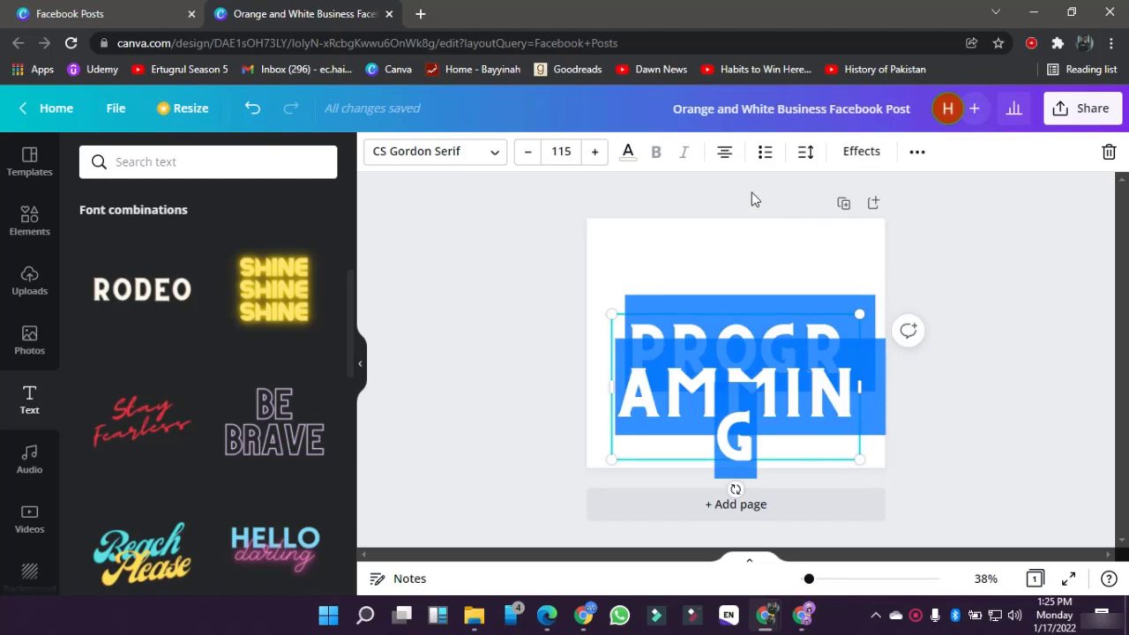
left_click(872, 157)
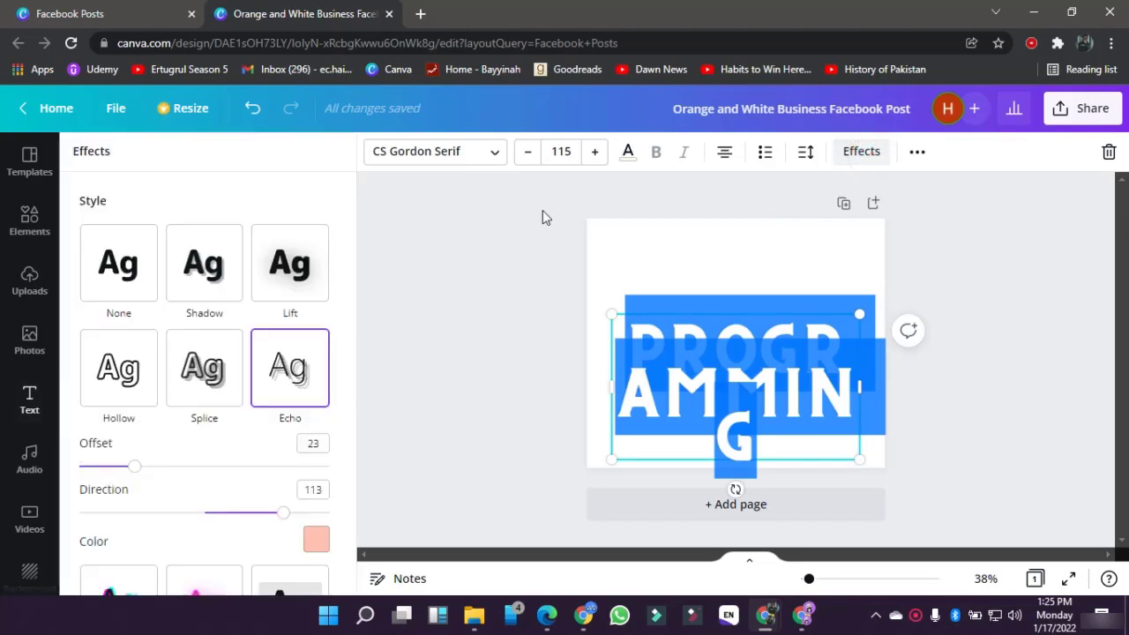
left_click(272, 292)
Step: Set the "PROGRAMMING" text to font size 60 and widen its box so the word fits on one line
left_click_drag(809, 371, 737, 369)
left_click(560, 152)
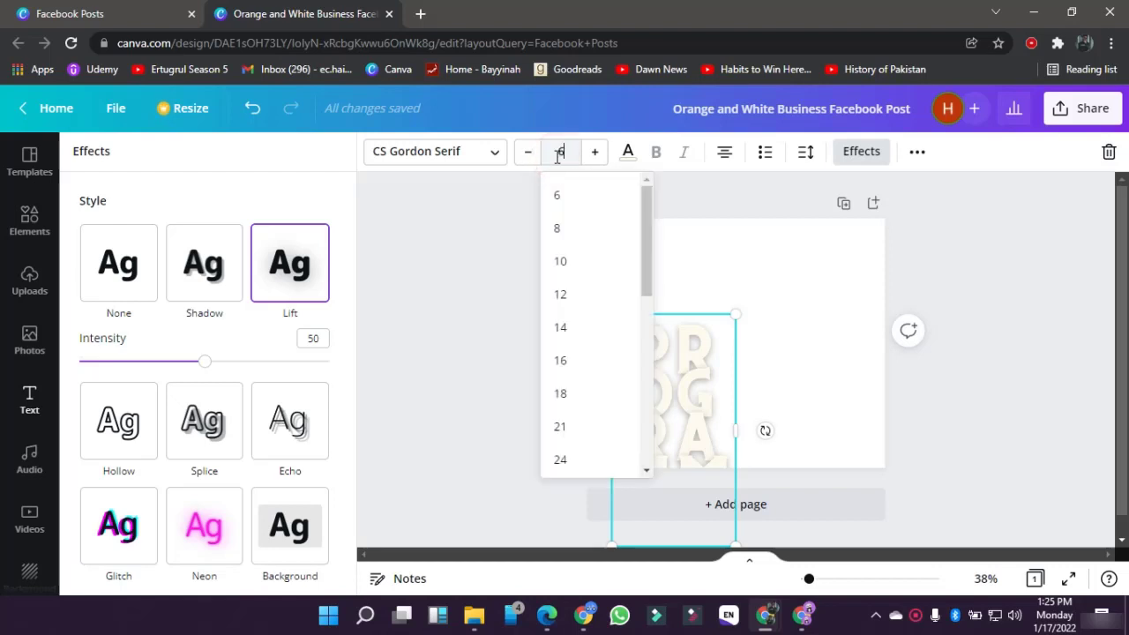
key("Return")
left_click_drag(736, 350, 882, 332)
left_click(580, 320)
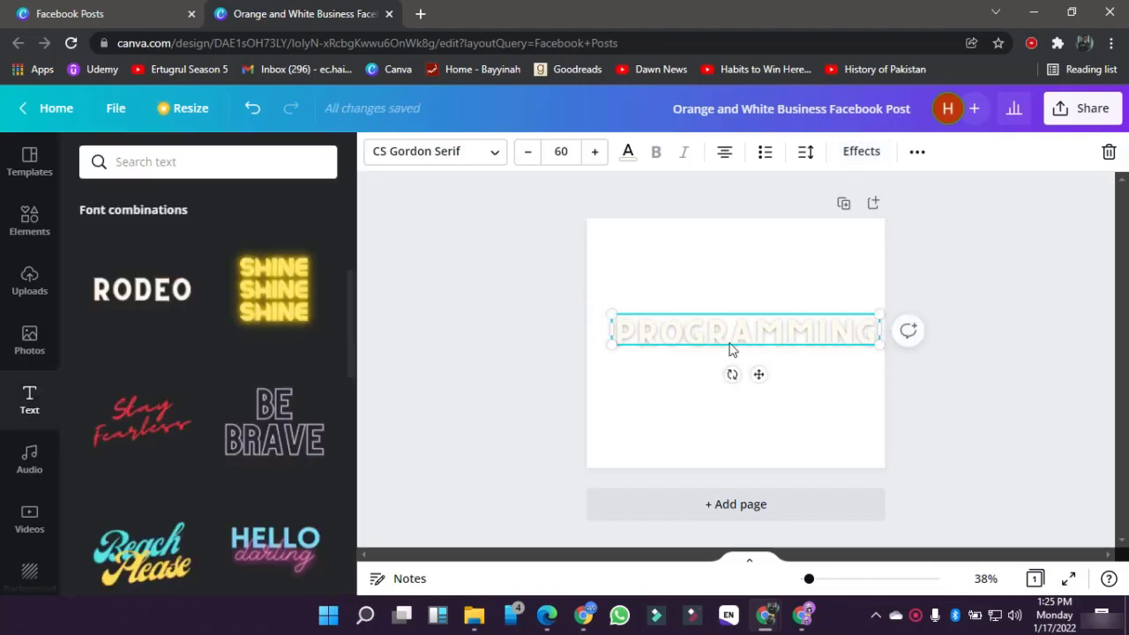
Step: Move the "PROGRAMMING" heading up to the top of the page
left_click(730, 342)
left_click_drag(758, 372, 748, 293)
left_click(690, 309)
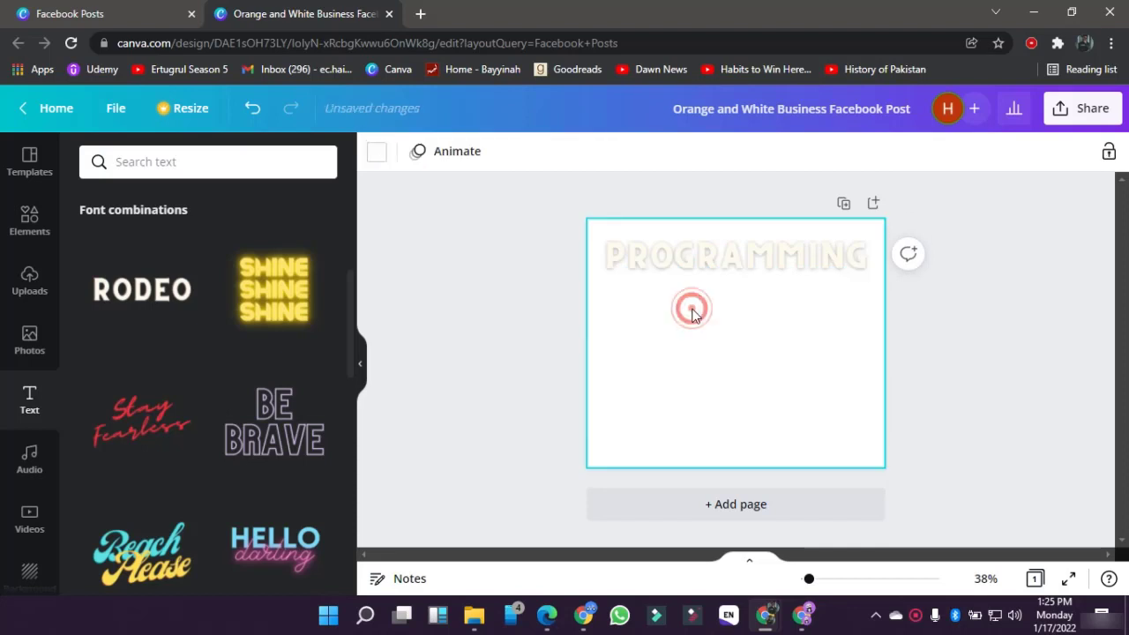
Step: Set the page background to the black colour from the Logo_2_140x.png palette
left_click(692, 313)
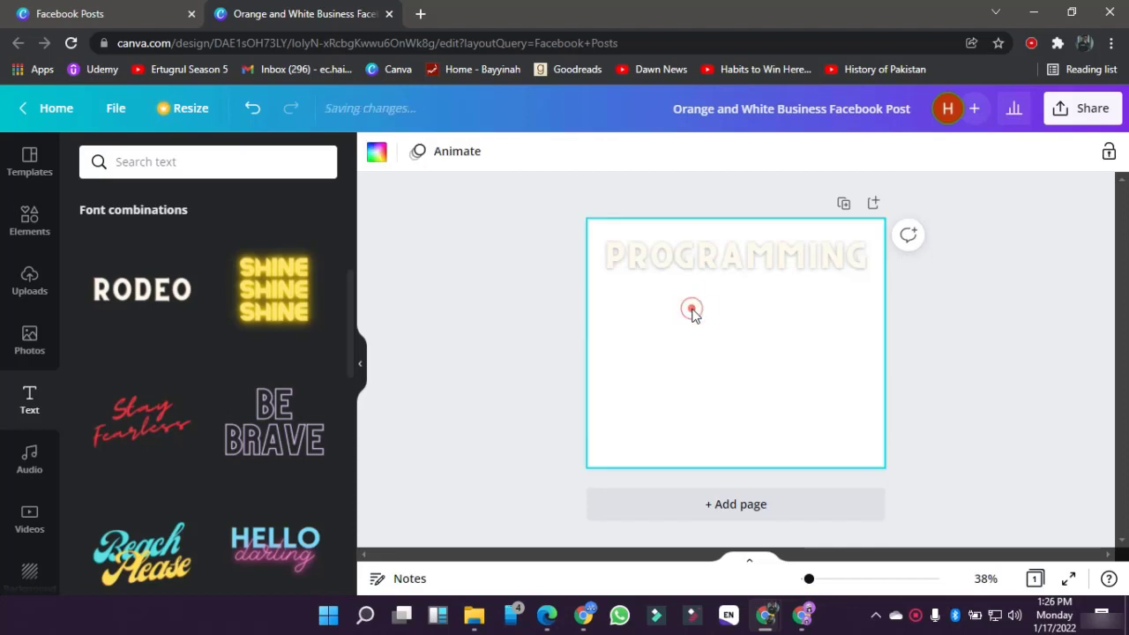
left_click(377, 159)
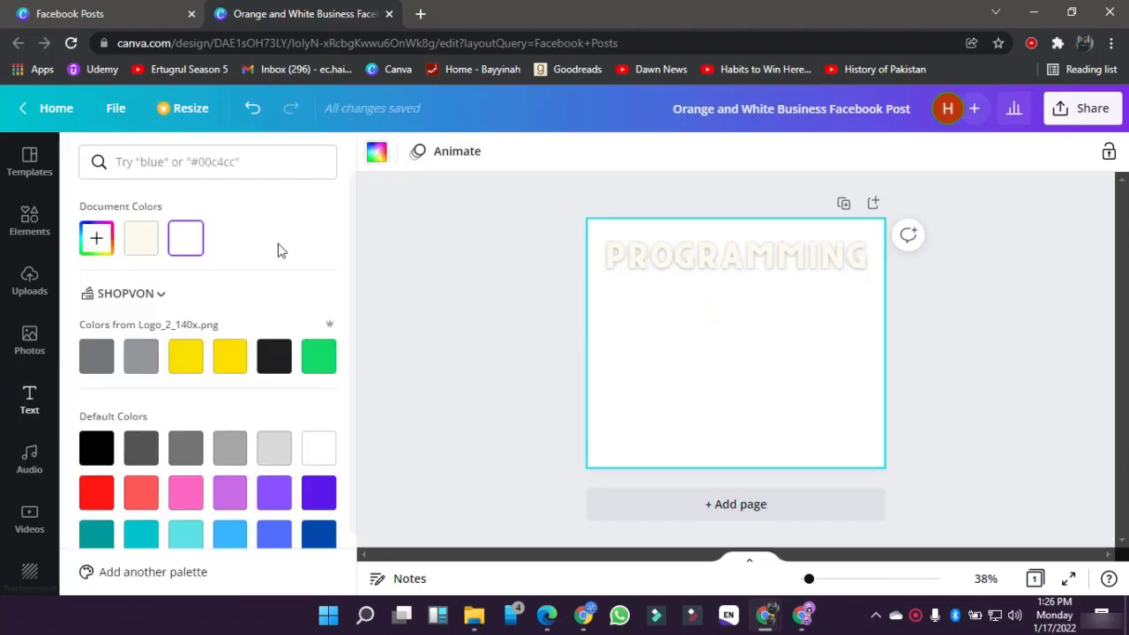
left_click(274, 356)
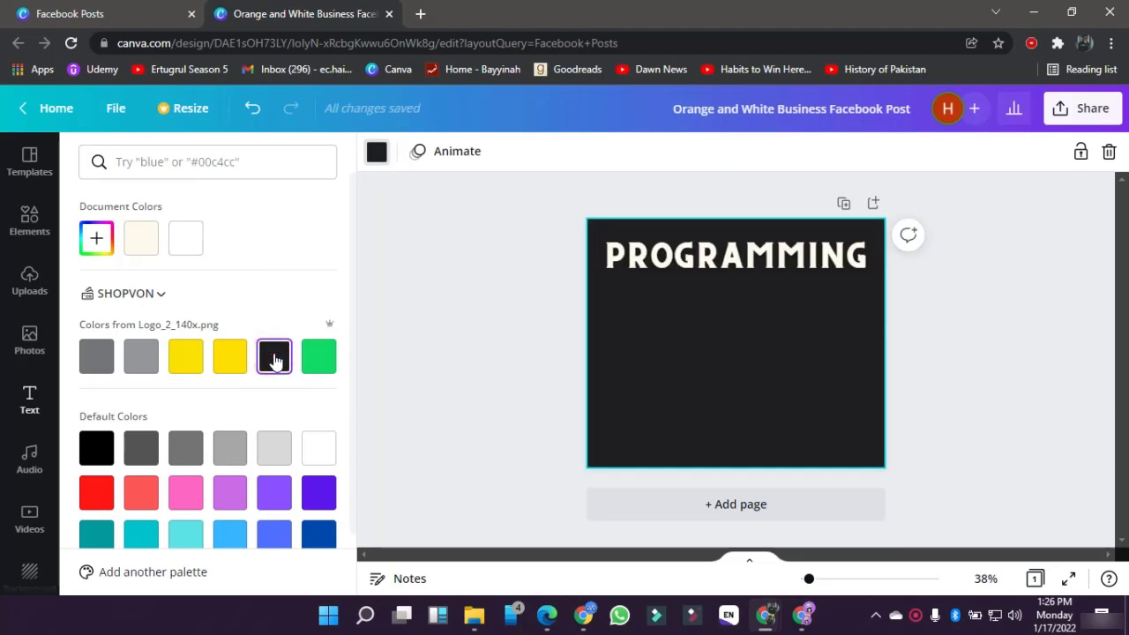
left_click(455, 348)
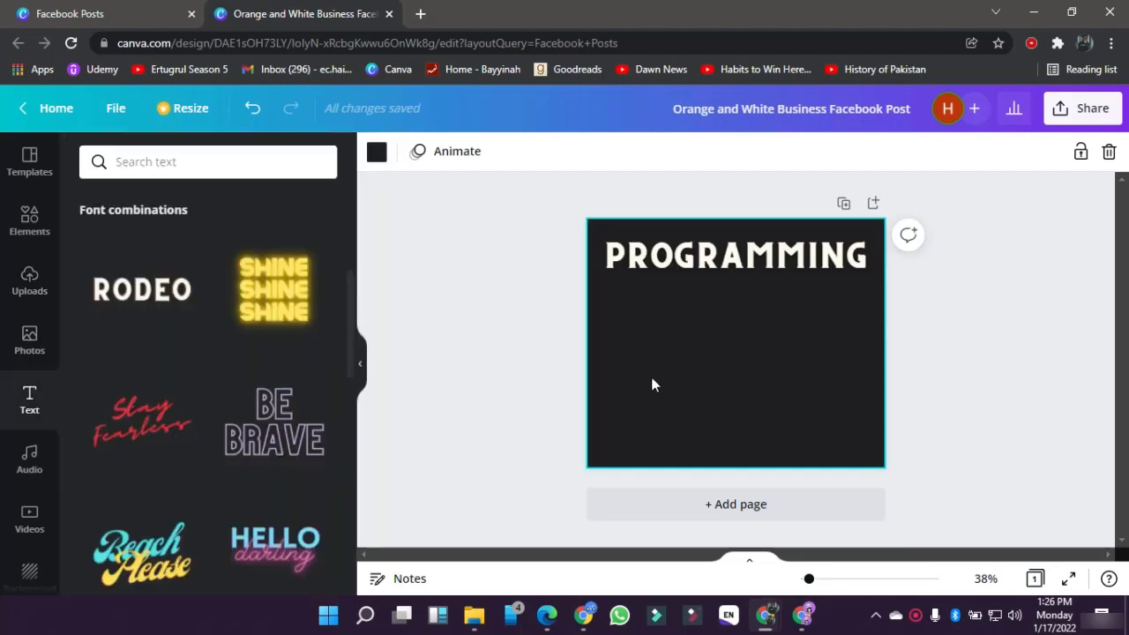
Step: Search the elements library for "program"
left_click(16, 222)
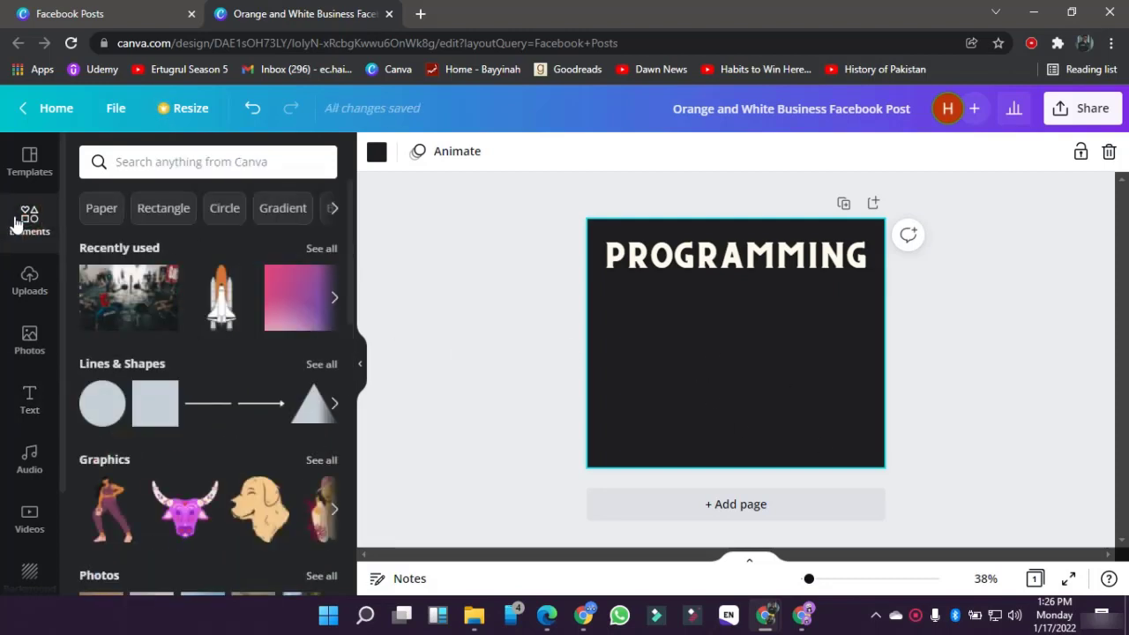
left_click(154, 157)
type("pr")
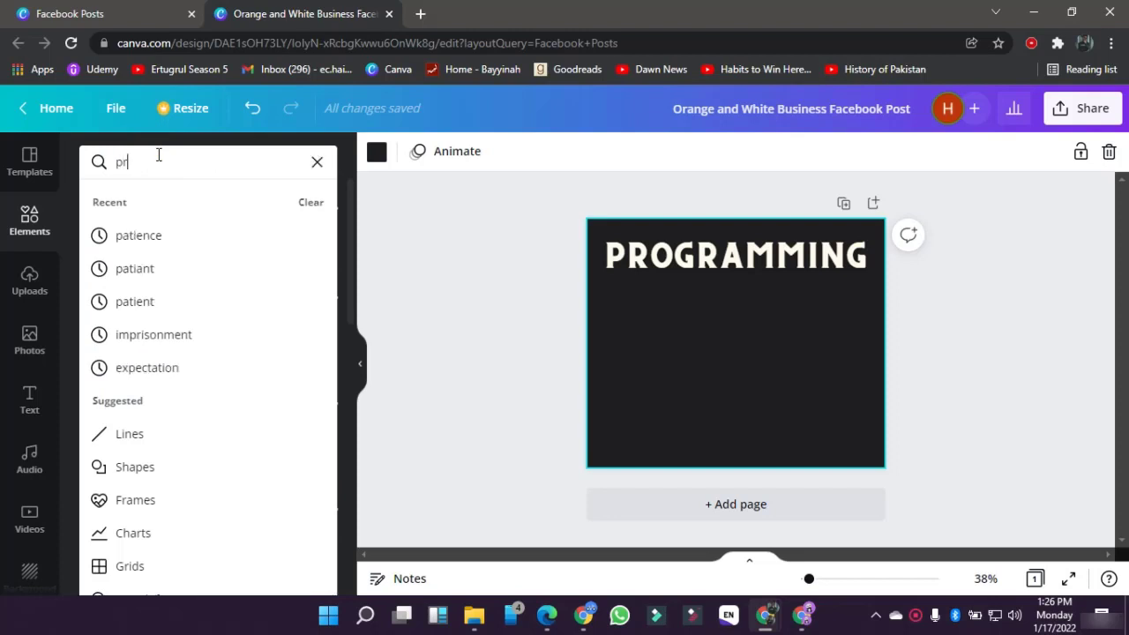
type("ogram")
key("Return")
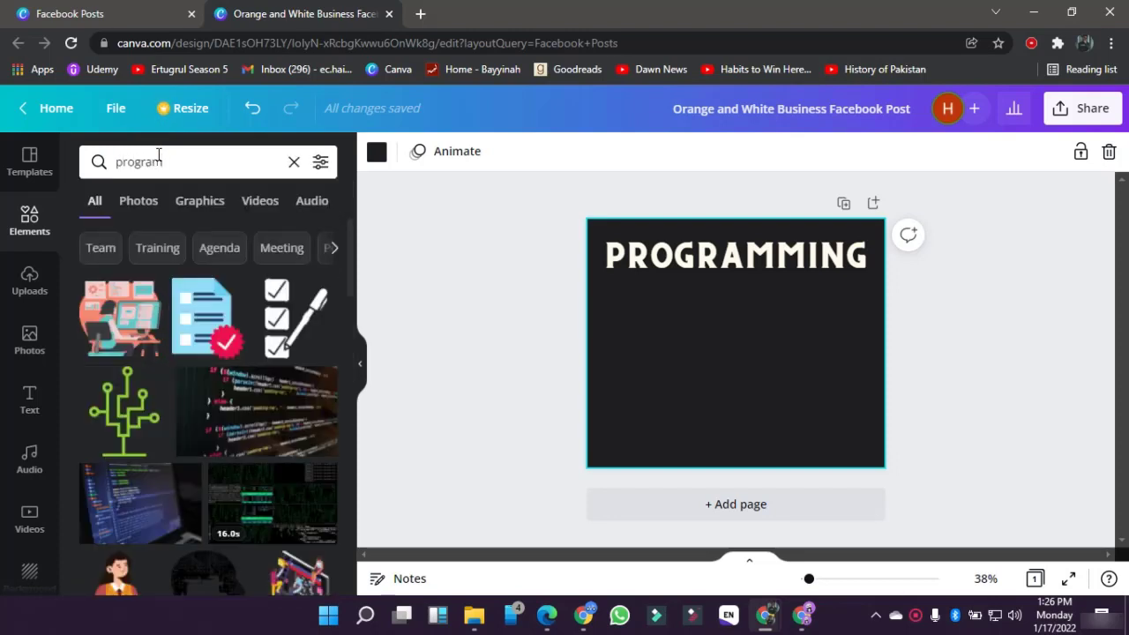
Step: Look through the "program" results across all types, photos, graphics, videos and audio, ending on the graphics
scroll(146, 439, "down", 5)
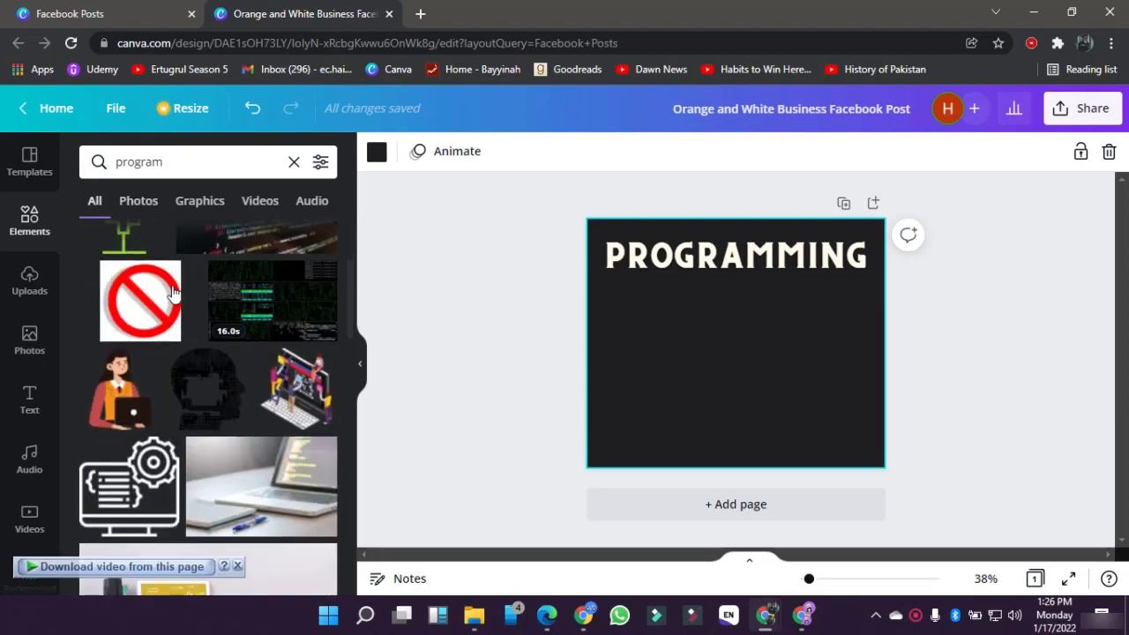
scroll(150, 370, "down", 5)
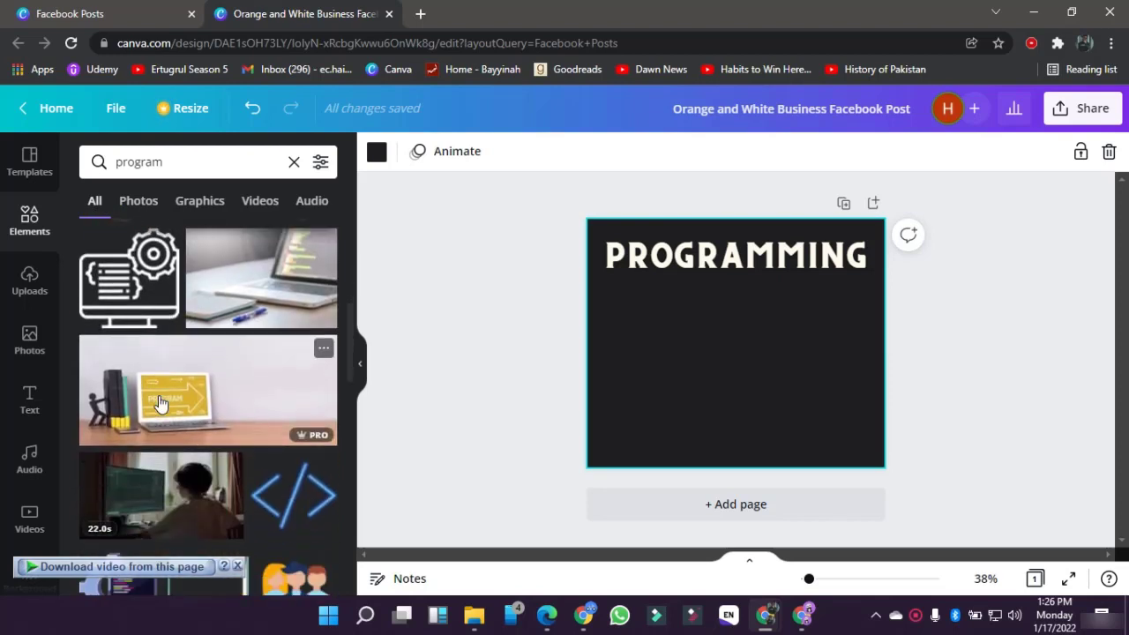
left_click(139, 215)
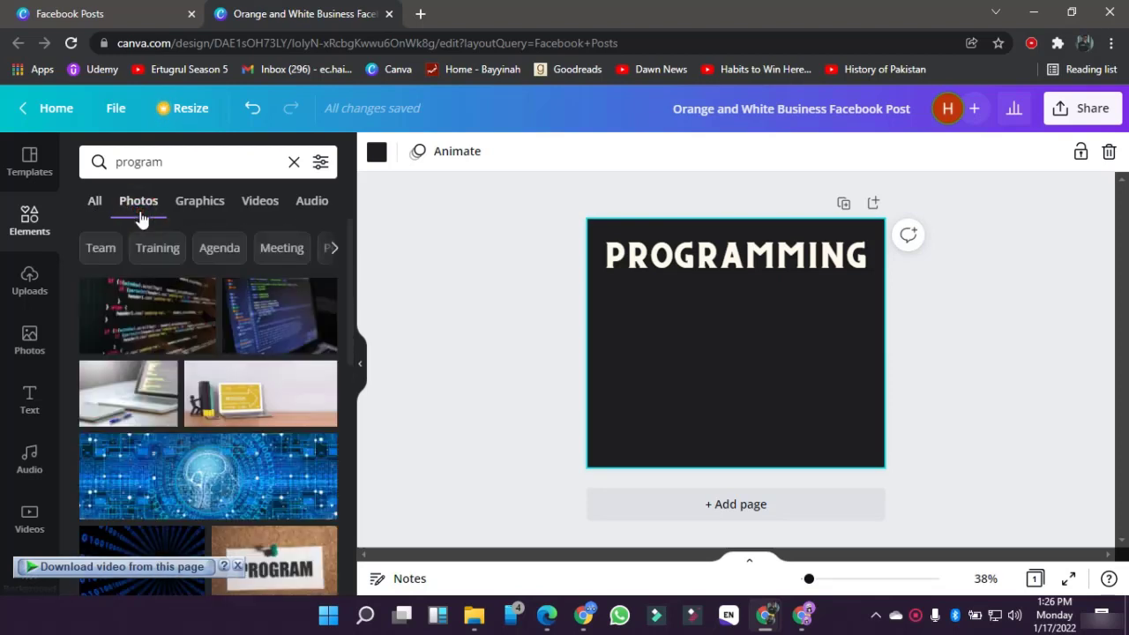
left_click(200, 203)
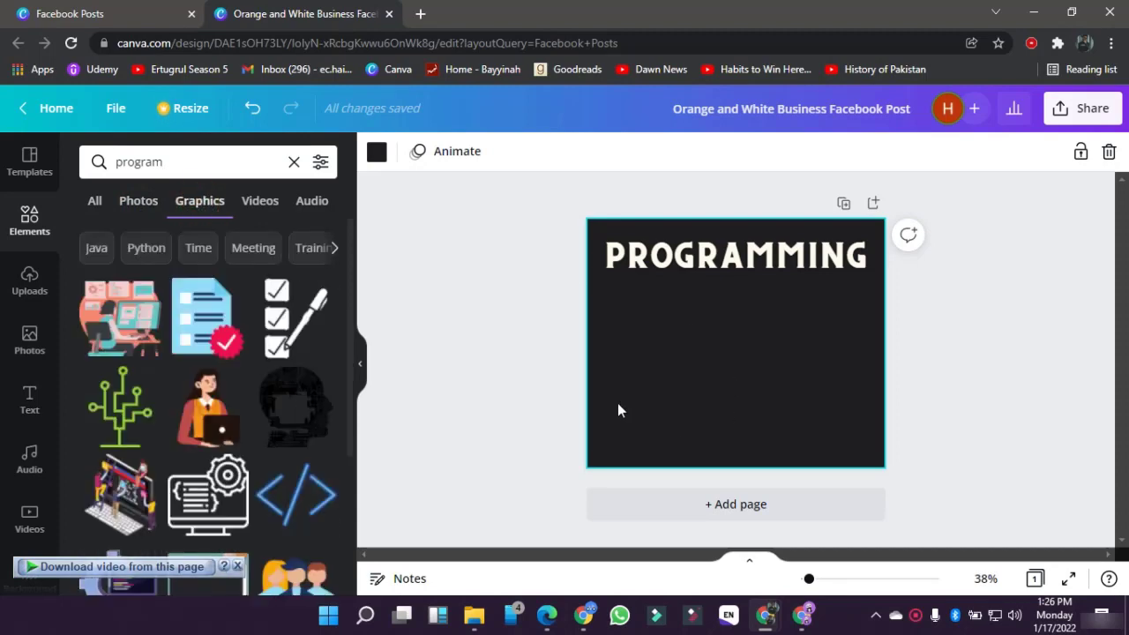
left_click(267, 214)
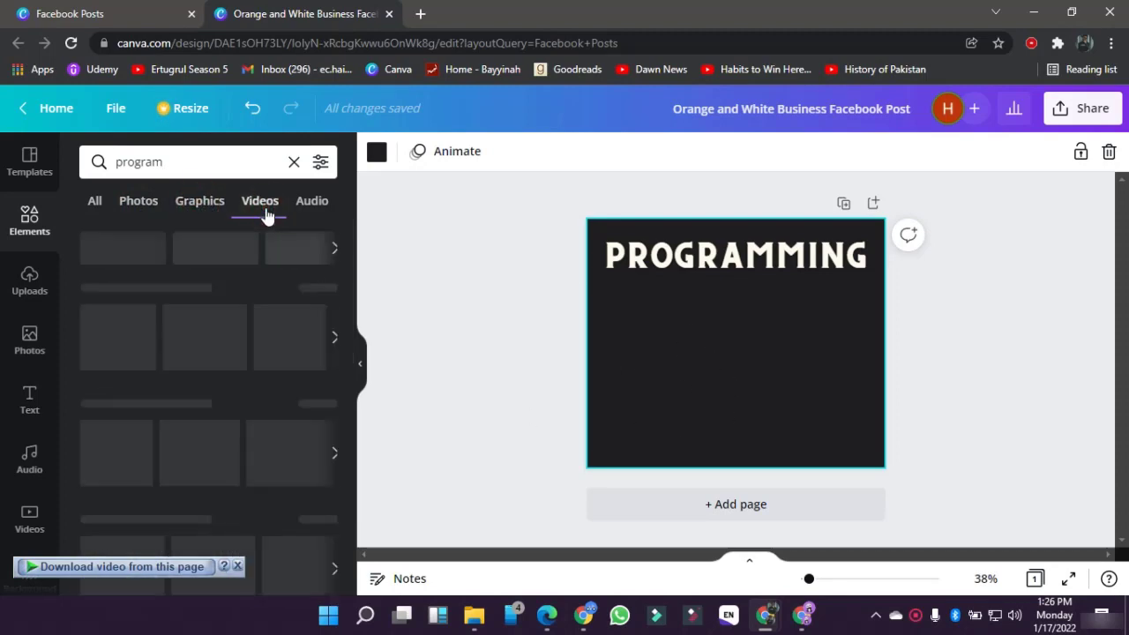
left_click(326, 210)
left_click(203, 210)
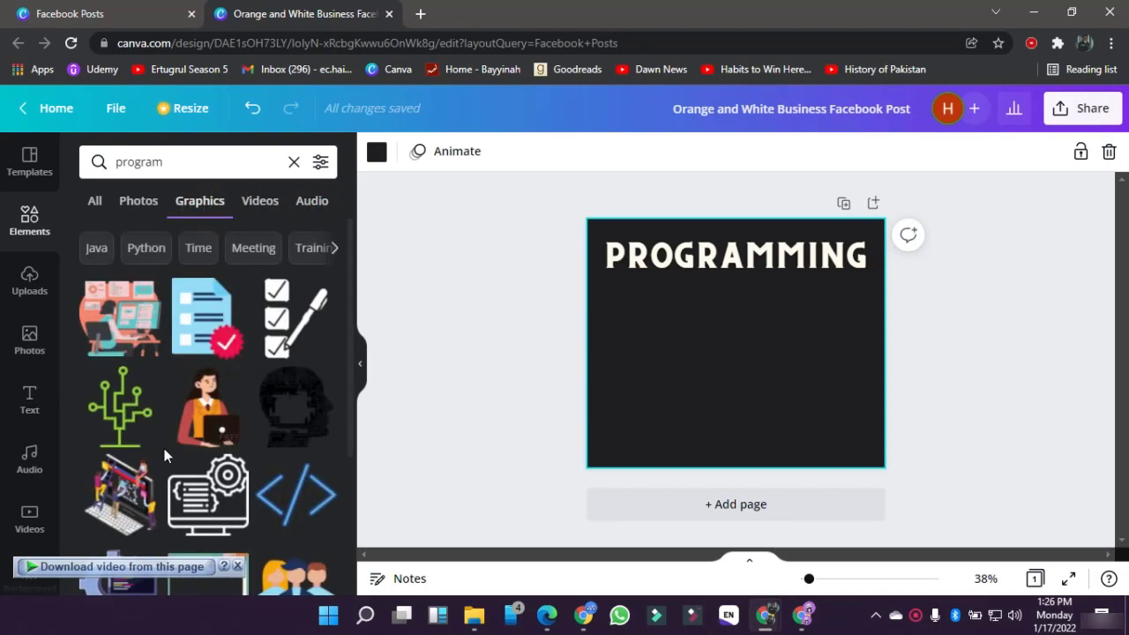
Step: Add the graphic of people working on a giant laptop, enlarge it and place it on the page's left side below the heading
scroll(162, 443, "down", 2)
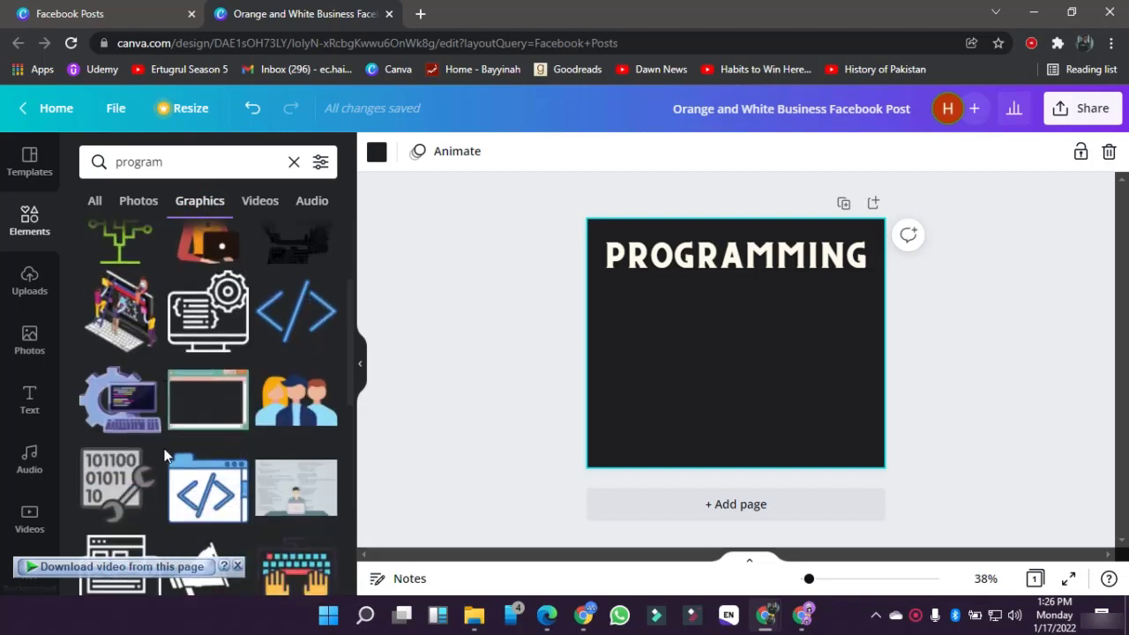
left_click(115, 315)
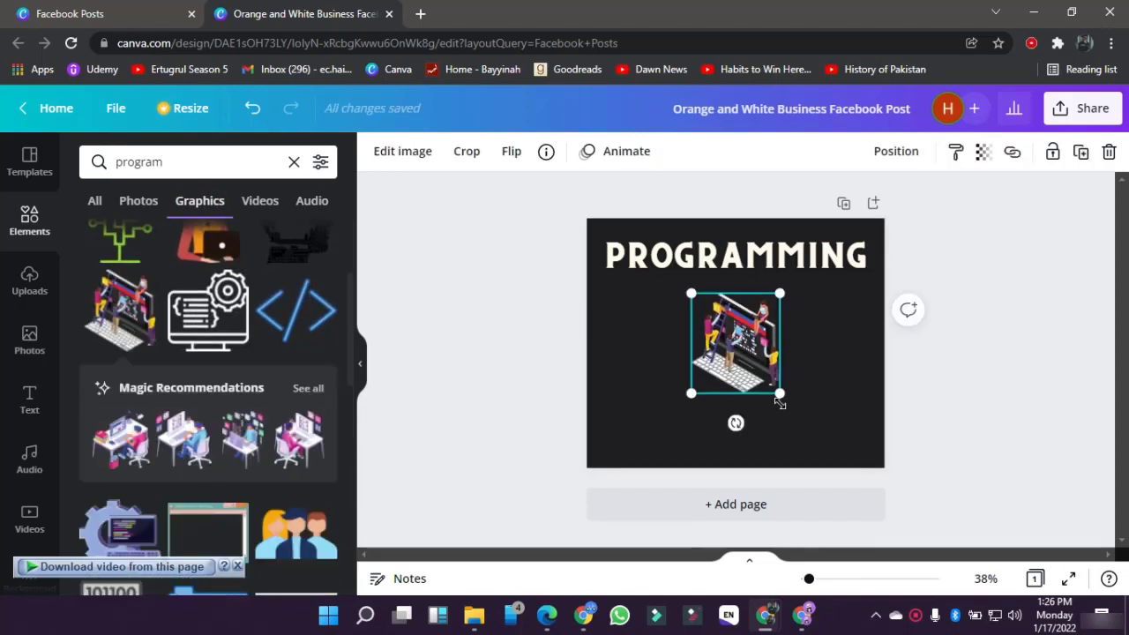
left_click_drag(779, 393, 844, 465)
left_click_drag(792, 419, 699, 397)
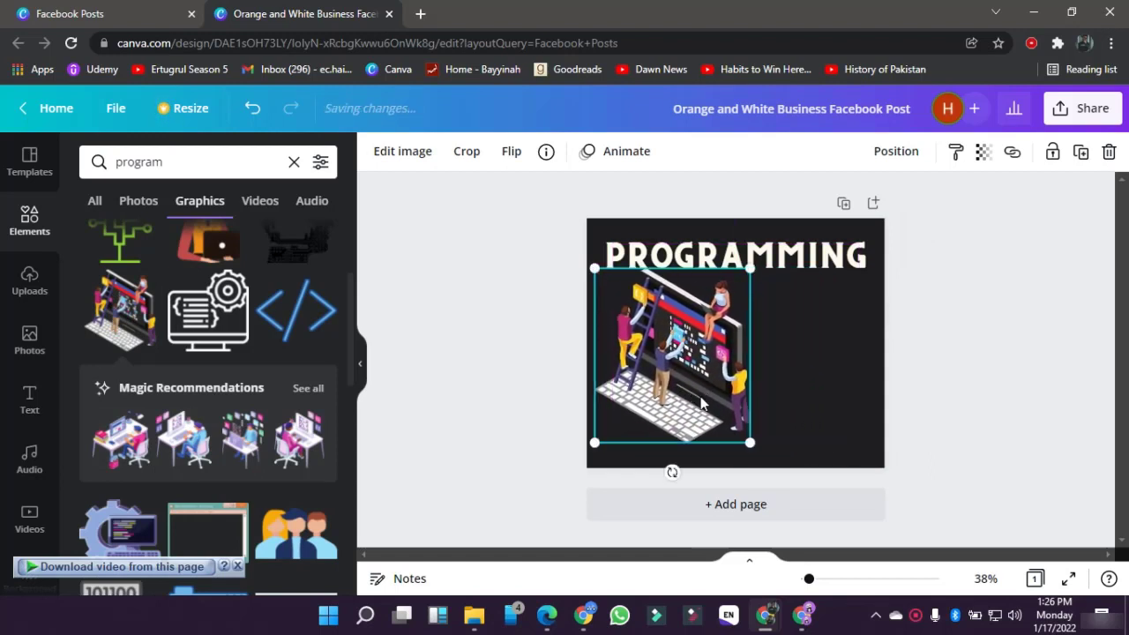
left_click(510, 369)
Step: Nudge the "PROGRAMMING" heading slightly higher and paste a copy of it onto the page
mouse_move(788, 258)
left_mouse_down()
mouse_move(789, 209)
mouse_move(789, 245)
left_mouse_up()
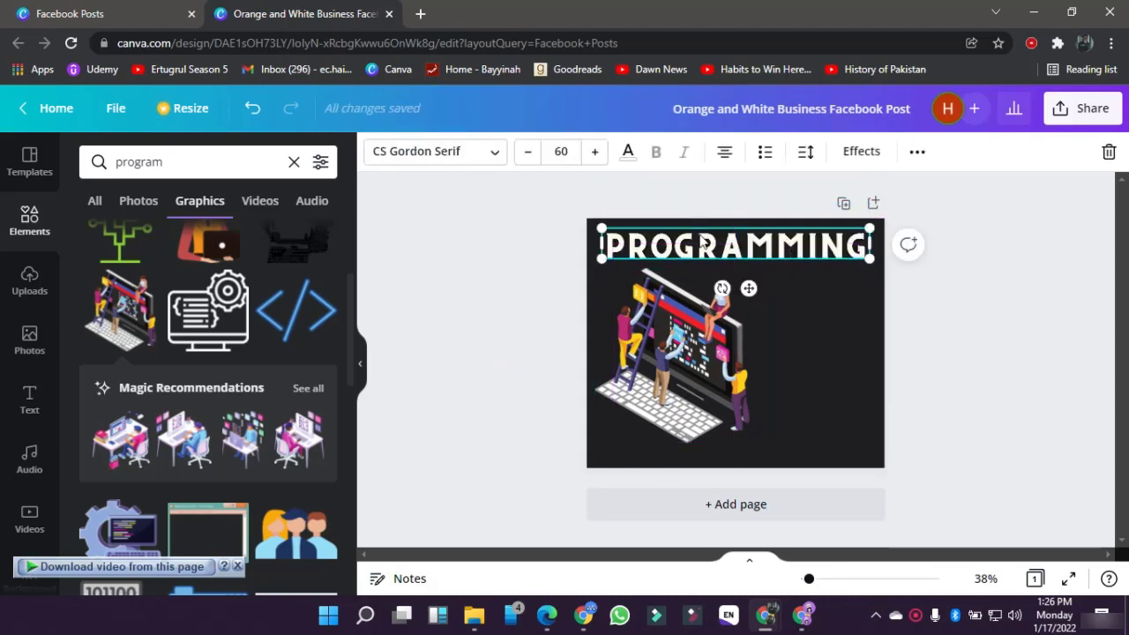
right_click(702, 241)
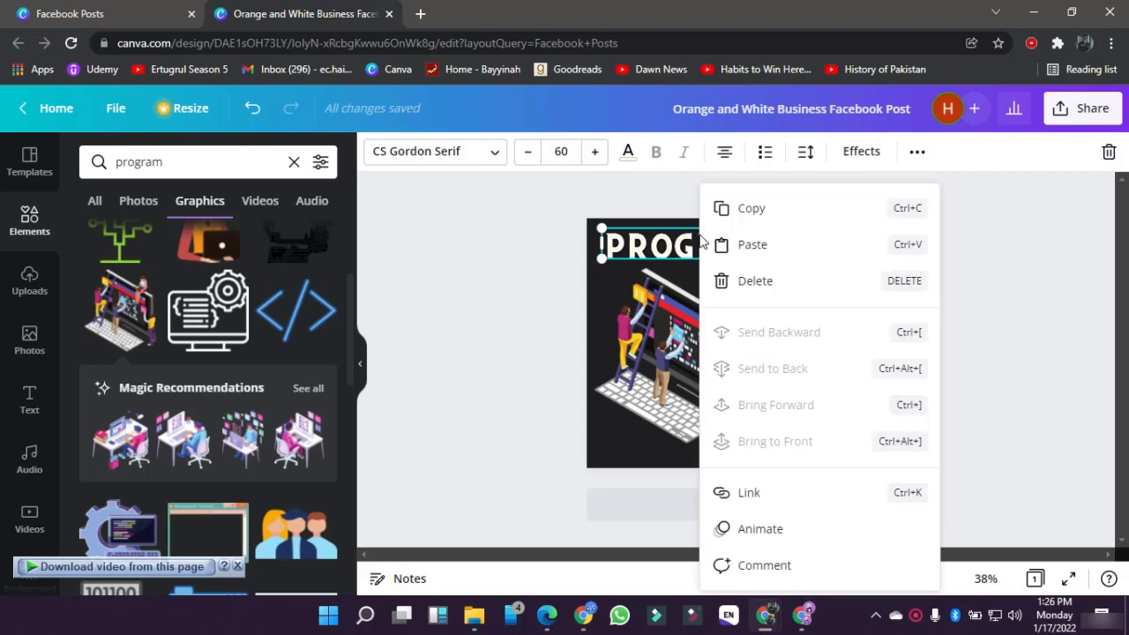
left_click(808, 212)
left_click(822, 318)
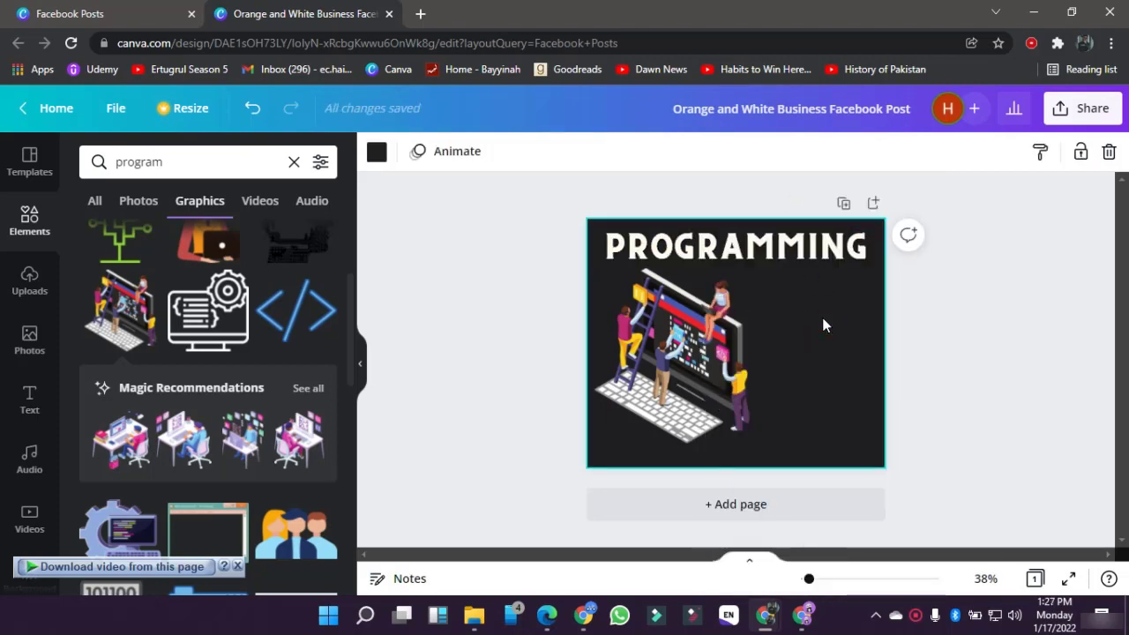
right_click(822, 318)
left_click(850, 378)
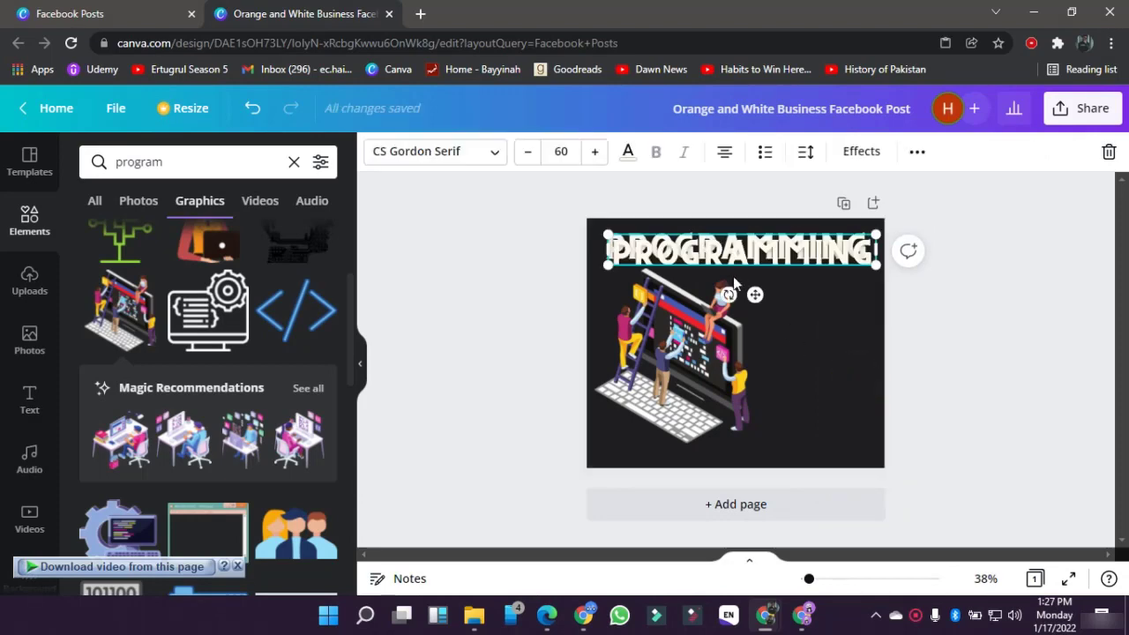
Step: Move the copied "PROGRAMMING" text down over the laptop graphic and set its font size to 25
left_click(516, 254)
left_click_drag(859, 268, 928, 328)
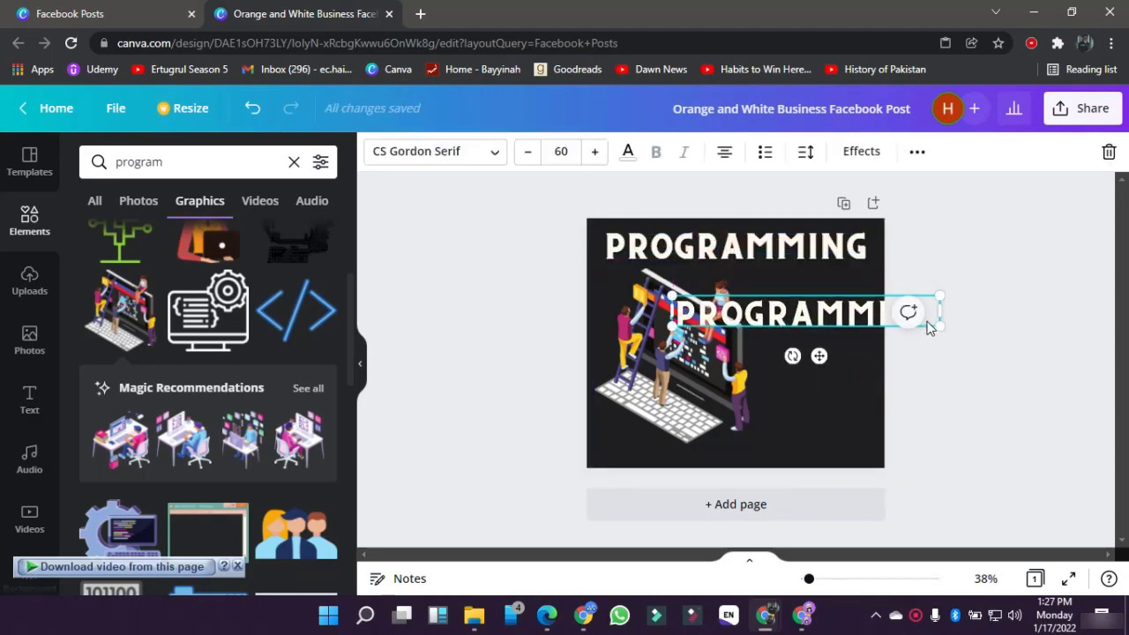
left_click(567, 152)
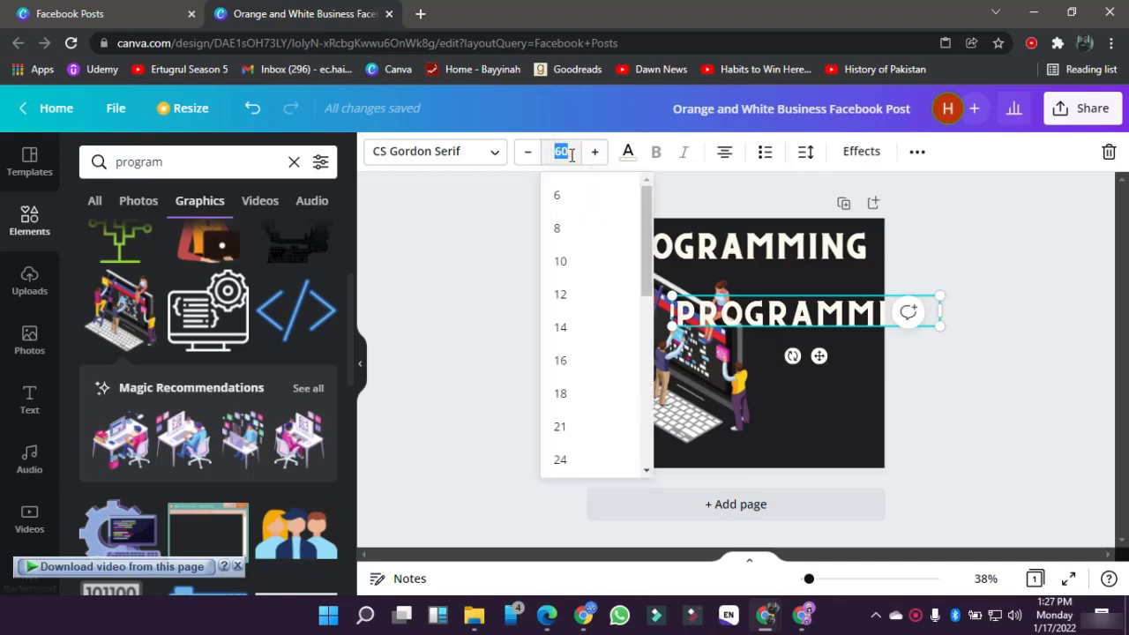
key("Return")
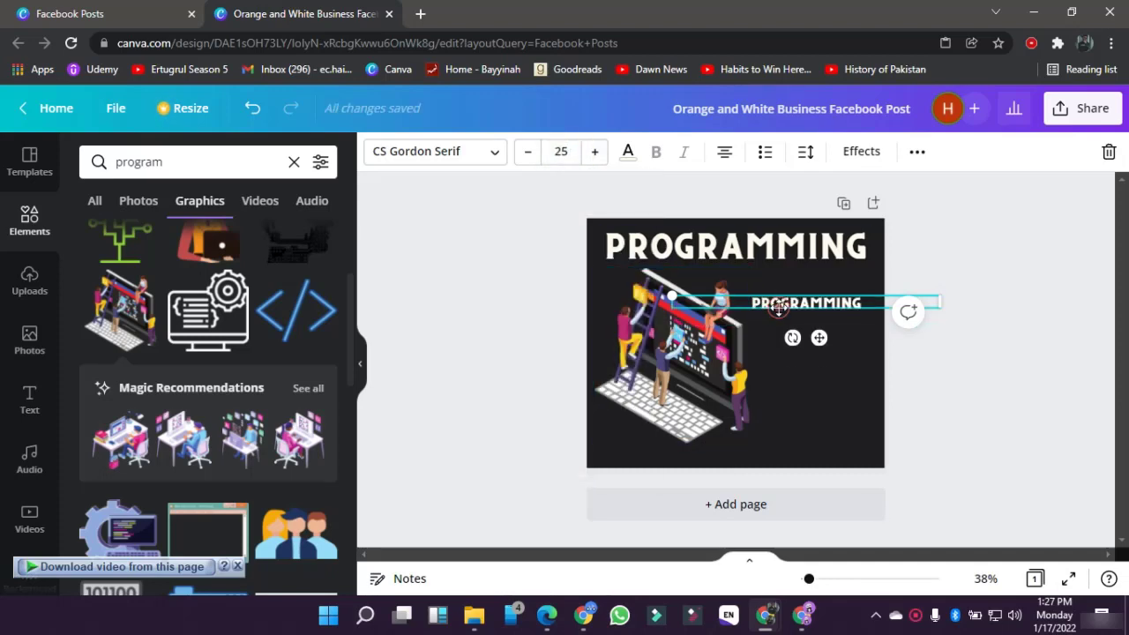
Step: Add the lines "COURSES", "10$" and "ONLY" below "PROGRAMMING" in the copied text
left_click(864, 303)
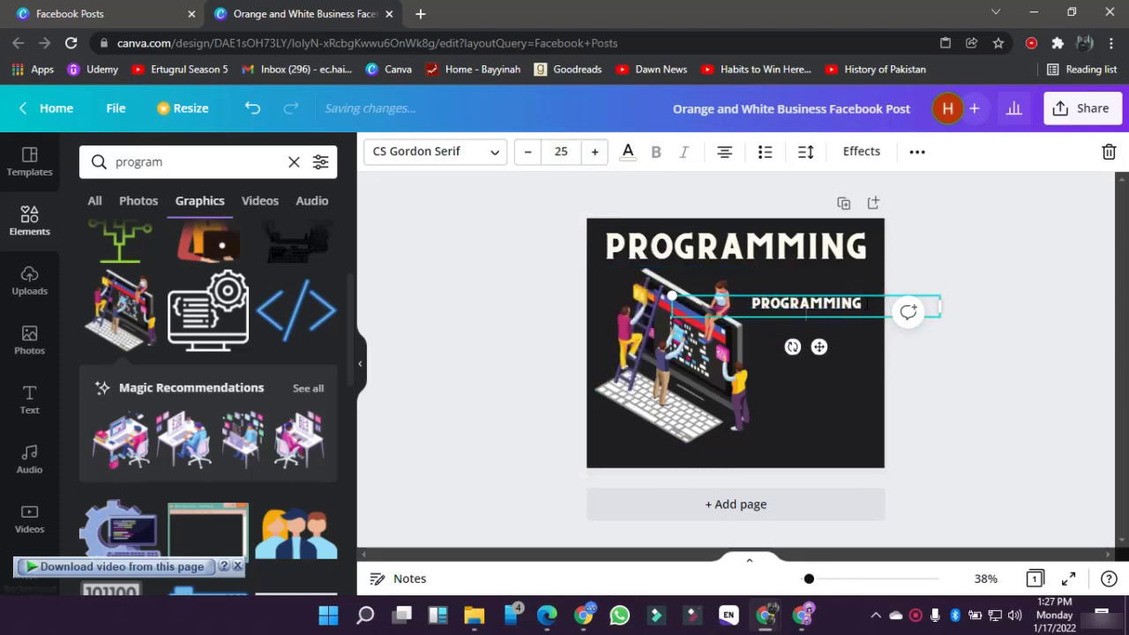
key("Return")
type("CO")
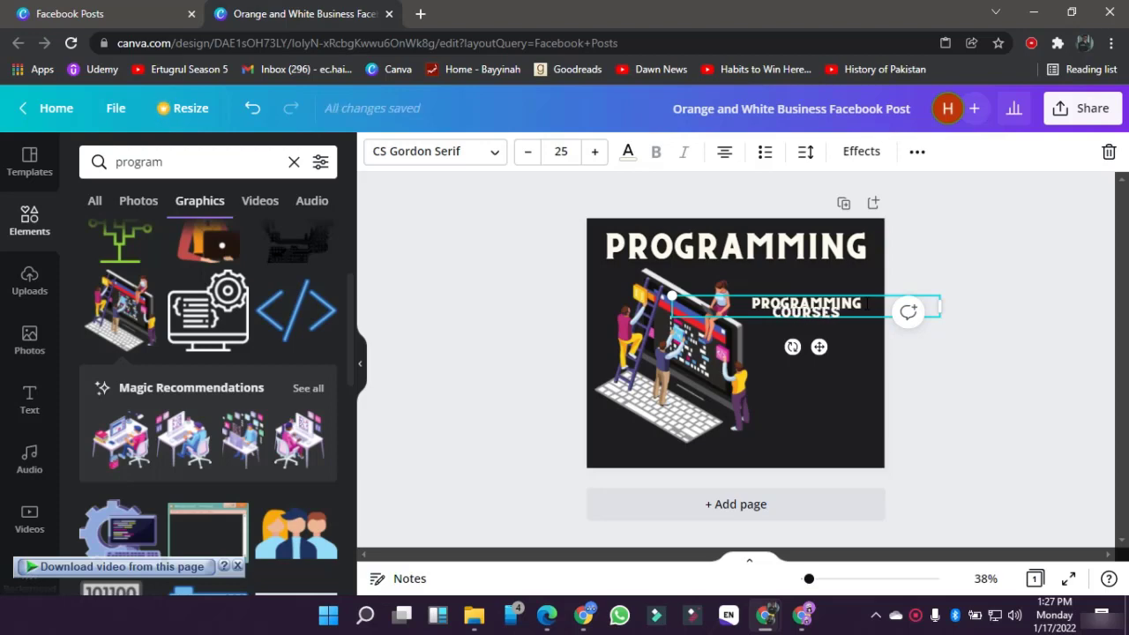
type("URSES")
key("Return")
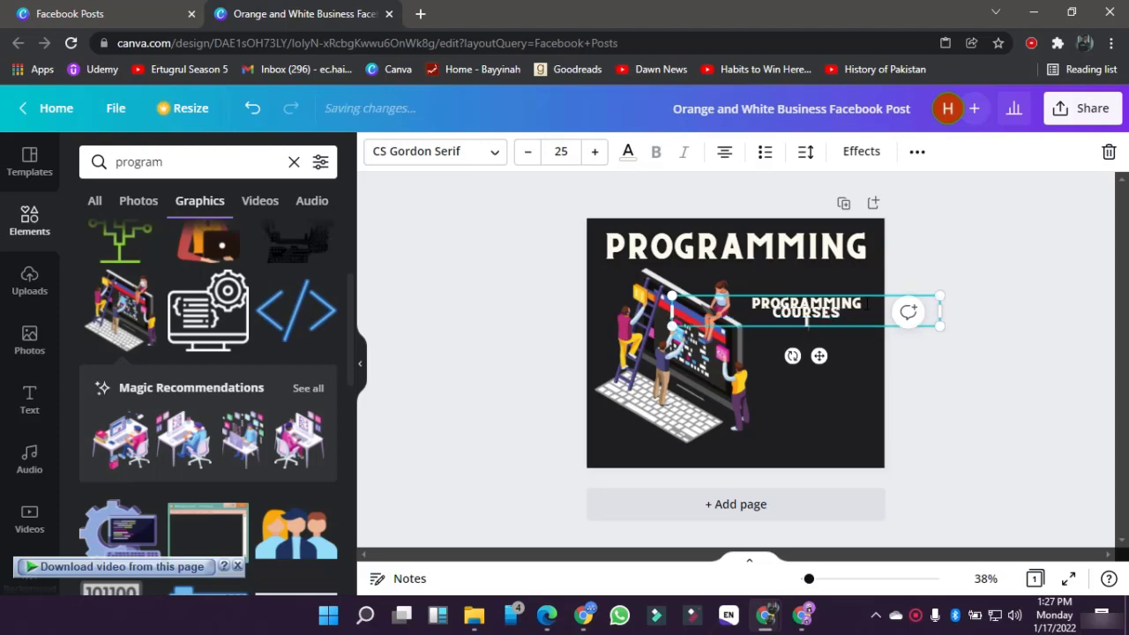
type("10$ ")
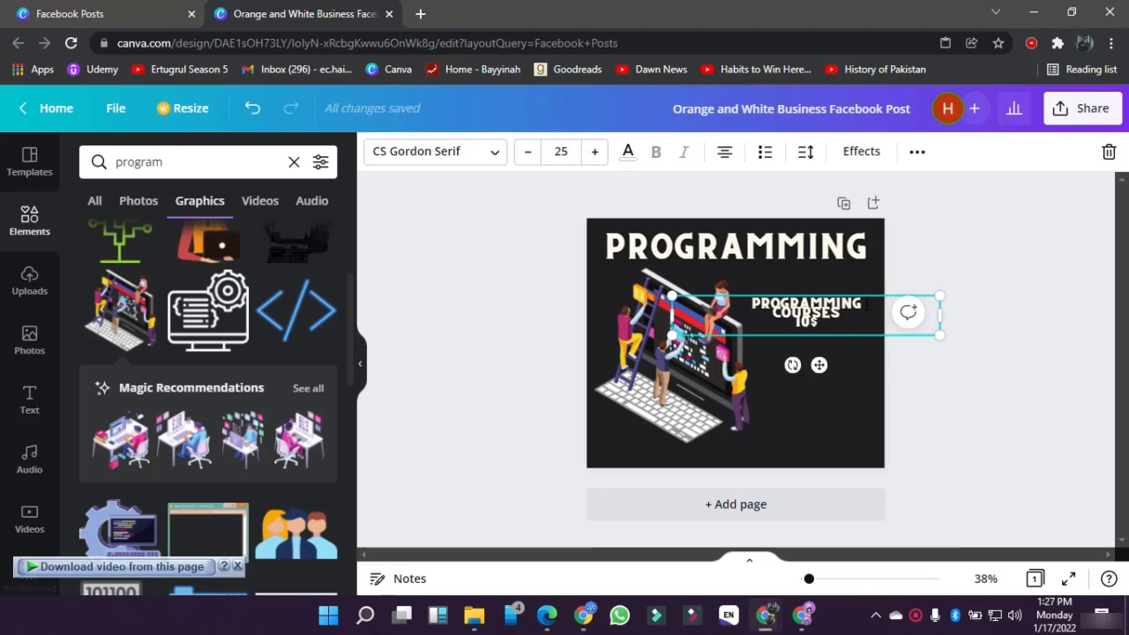
type("ONLY")
left_click(940, 355)
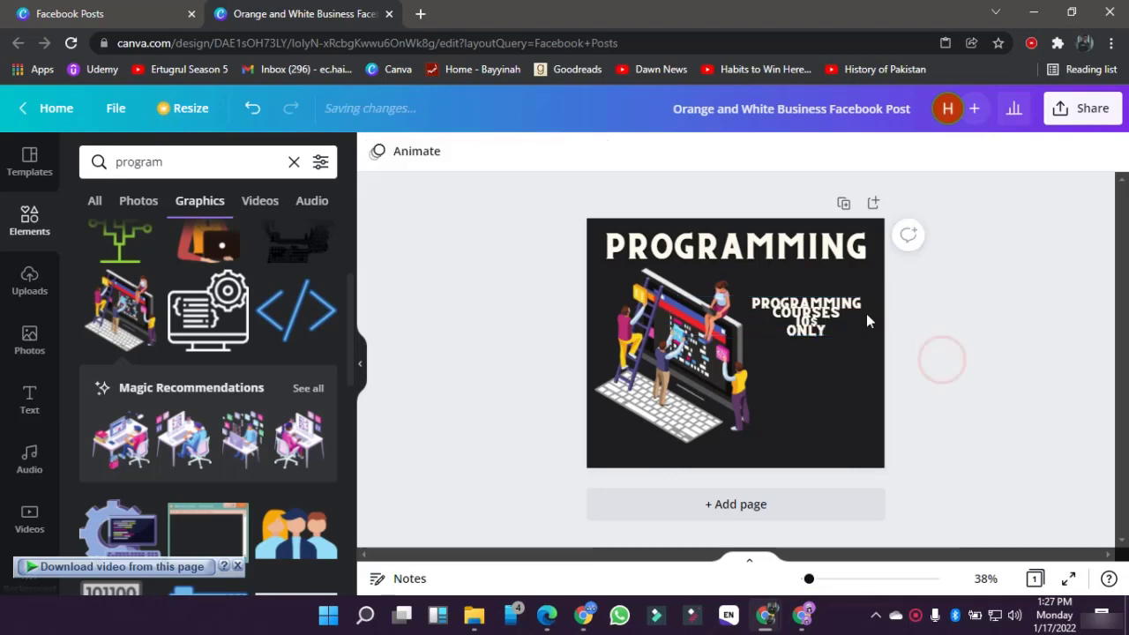
Step: Enlarge the four-line course text to a font size of about 65.2 and shift it left
left_click(936, 311)
left_click_drag(940, 312, 982, 485)
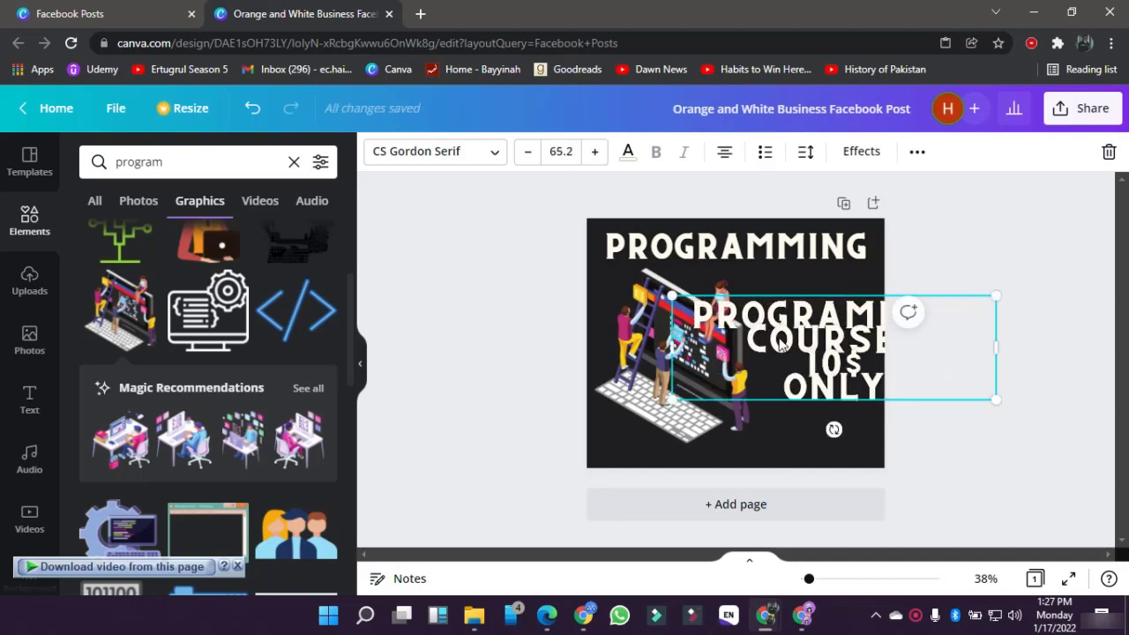
left_click_drag(759, 337, 697, 337)
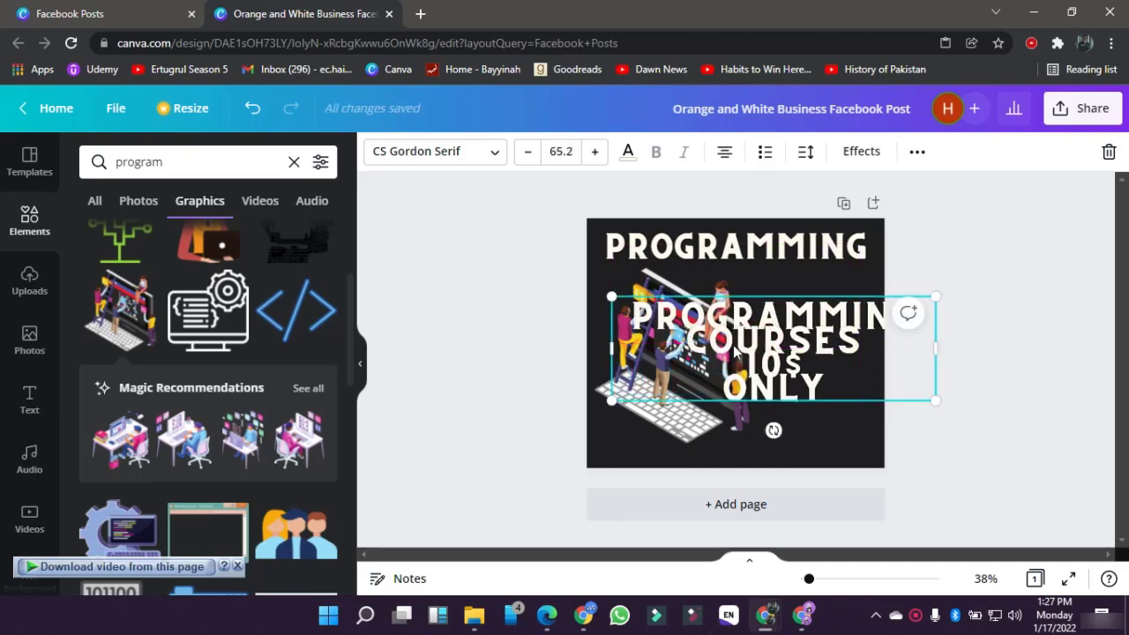
Step: Set the course text's line spacing to about 1.28 and its letter spacing to -200
left_click(806, 153)
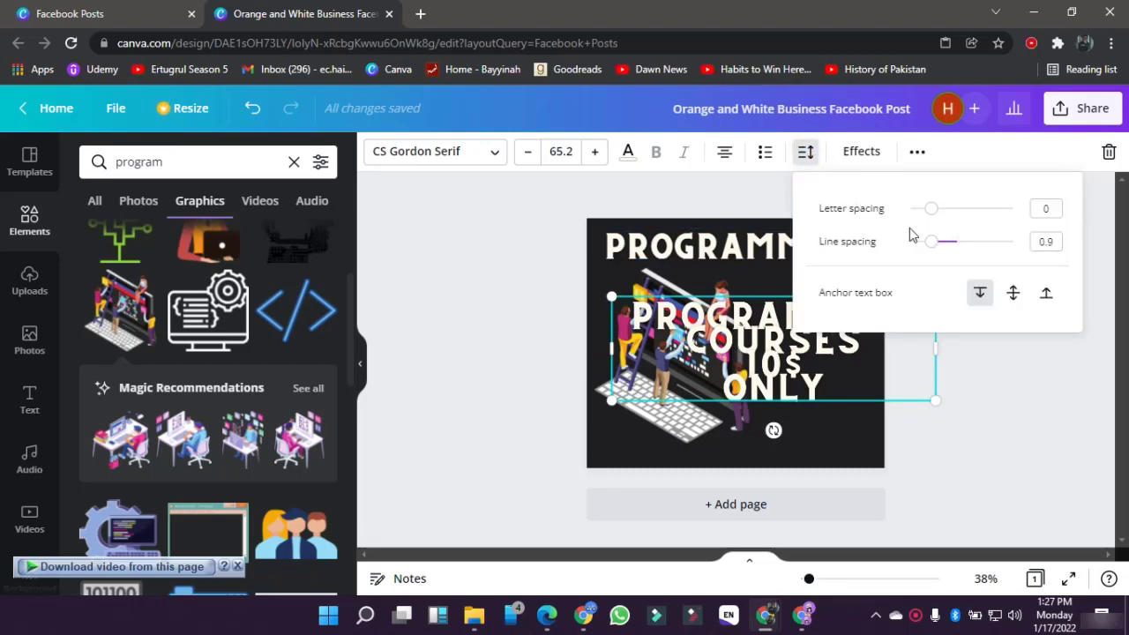
left_click_drag(931, 252, 952, 250)
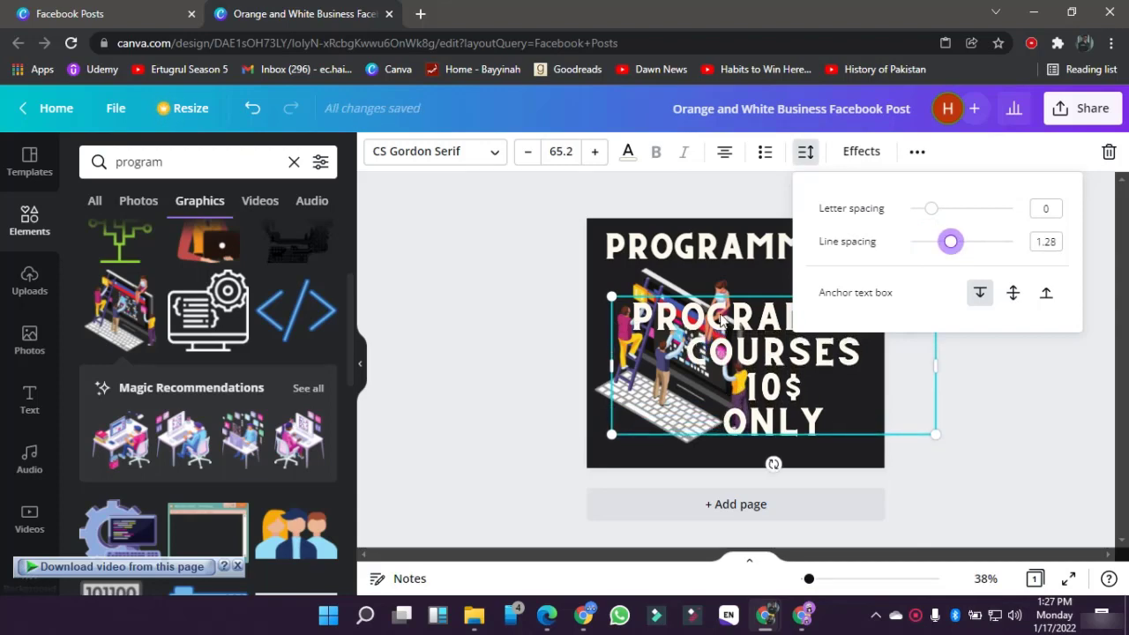
left_click(932, 210)
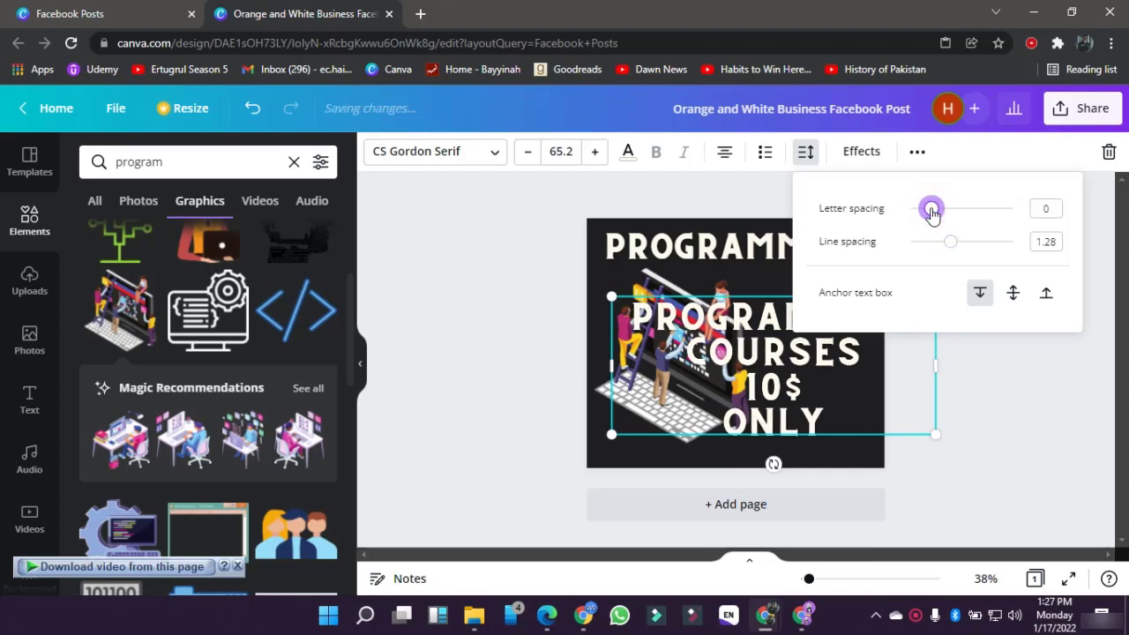
left_click_drag(930, 212, 910, 216)
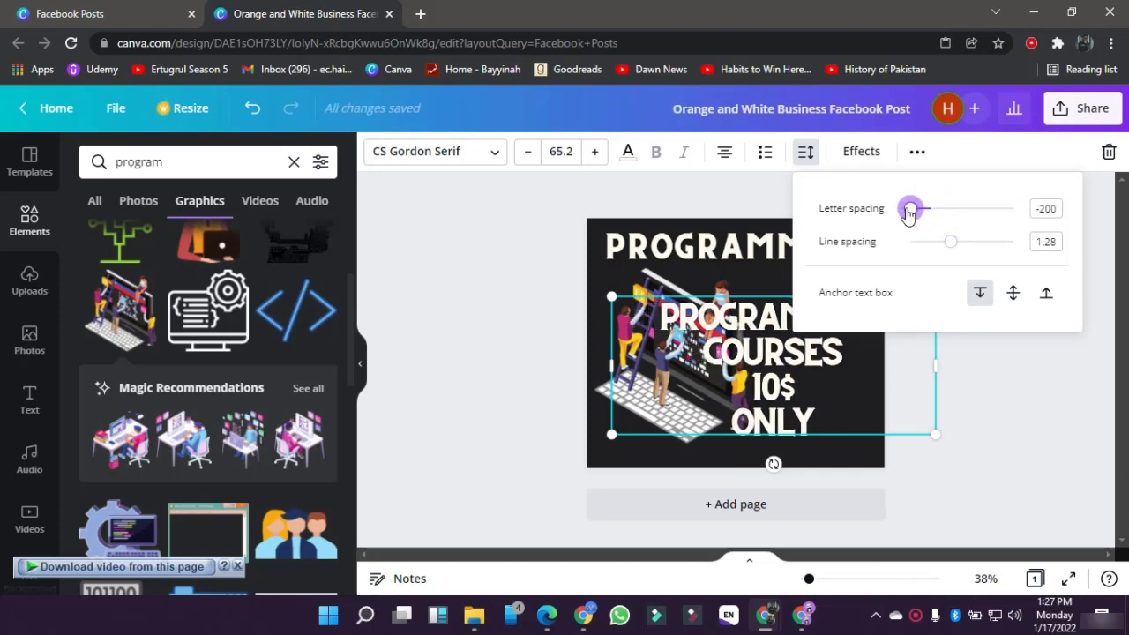
left_click(989, 385)
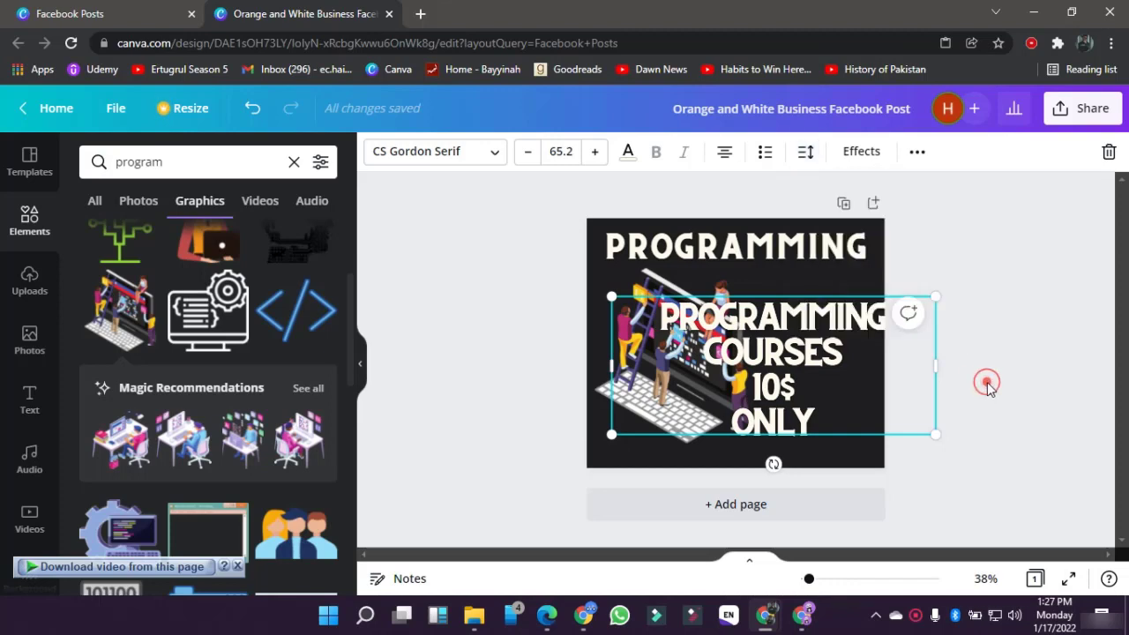
Step: Shrink the course text to a font size of about 43.9, narrow its box to about 512 wide and place it right of the laptop graphic
left_click_drag(938, 435, 840, 395)
left_click(527, 160)
left_click(527, 161)
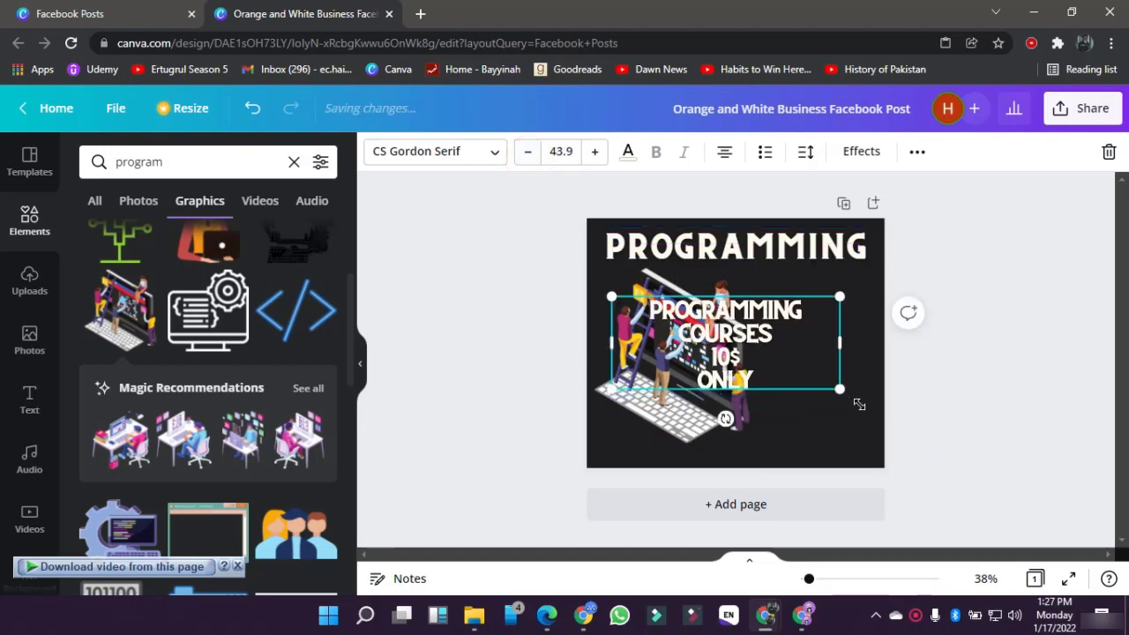
left_click_drag(838, 347, 778, 346)
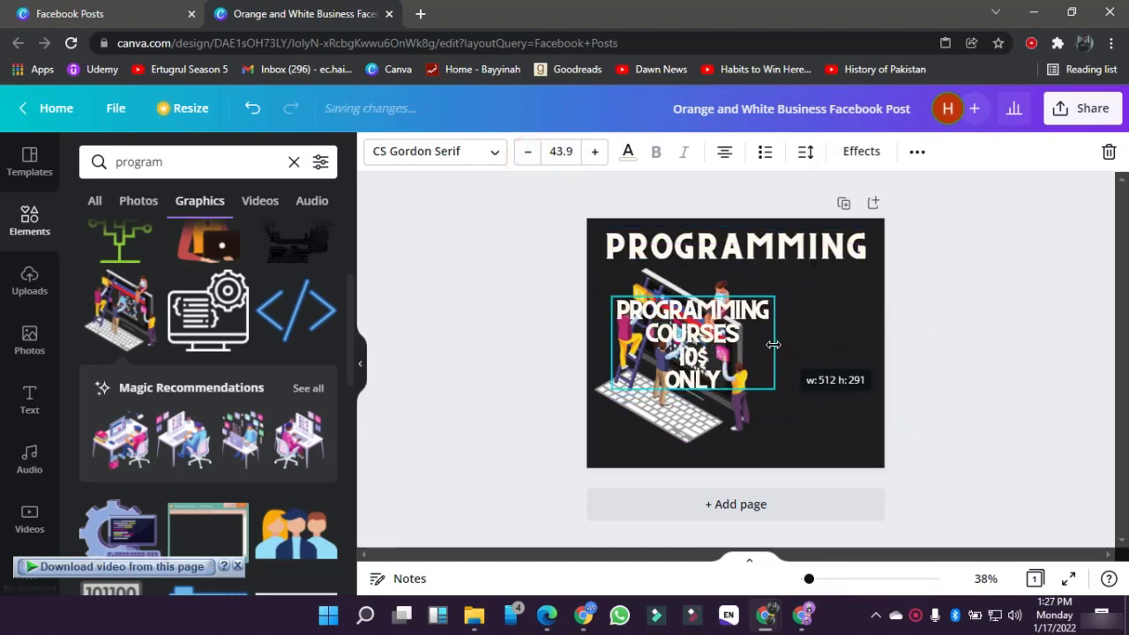
left_click_drag(707, 333, 795, 319)
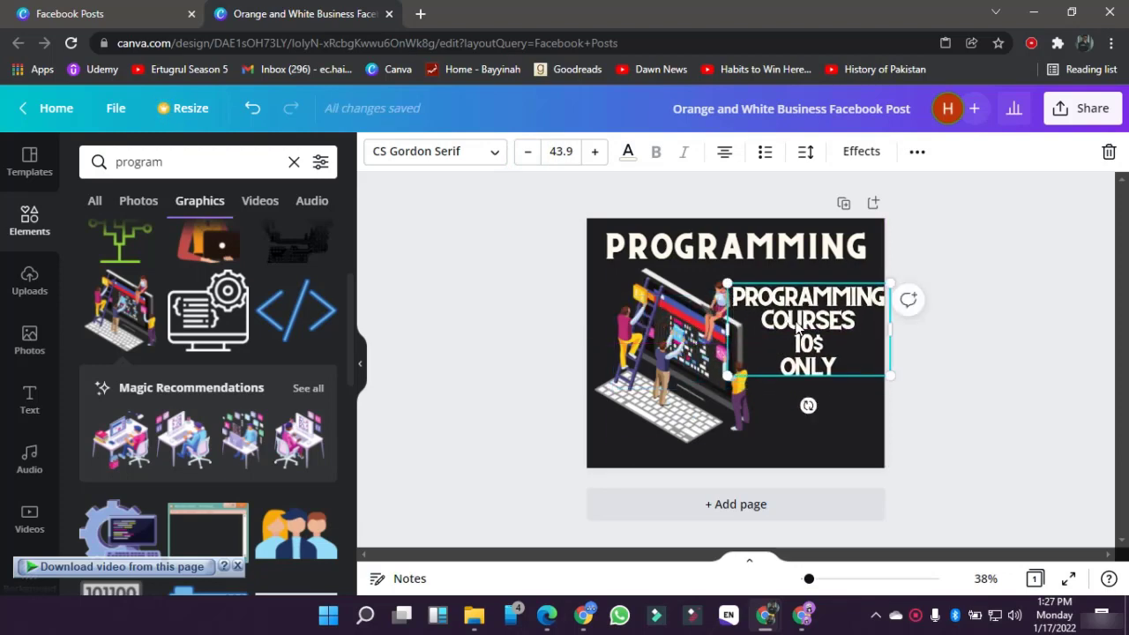
Step: Right-align the course text and shift its box to line up with the page's right edge
left_click(956, 464)
left_click(840, 319)
left_click(723, 153)
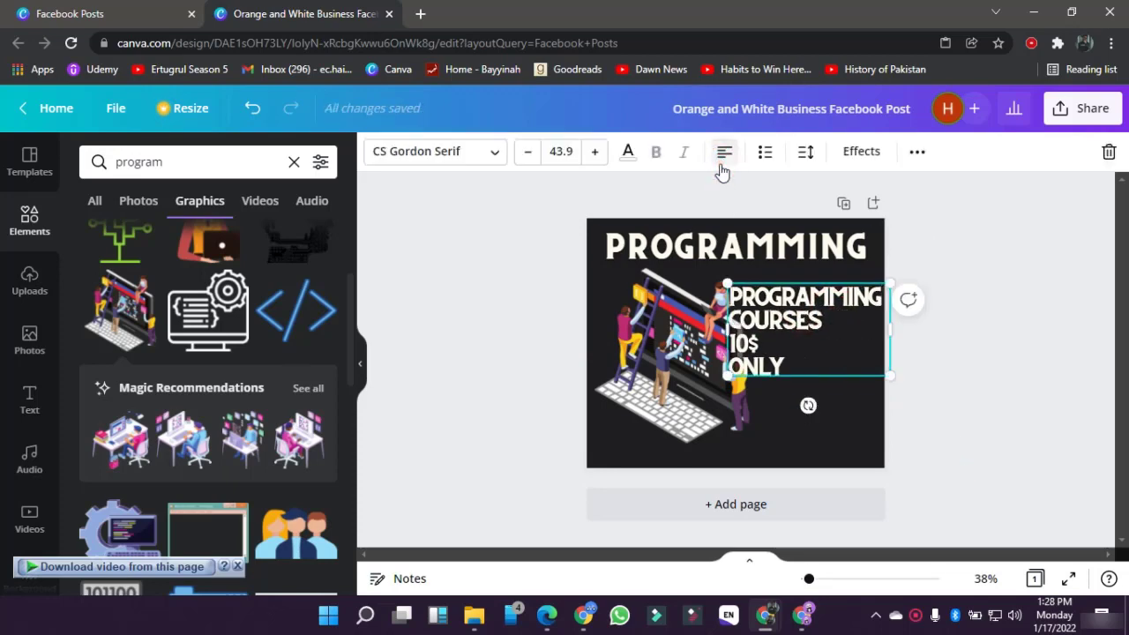
left_click(721, 164)
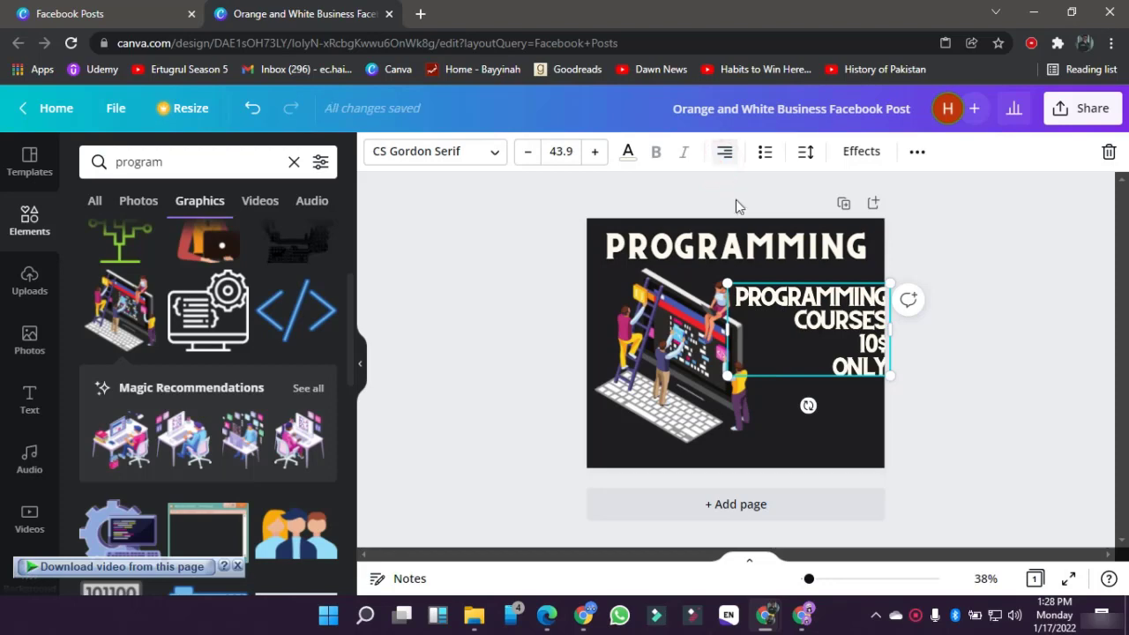
left_click_drag(815, 348, 810, 353)
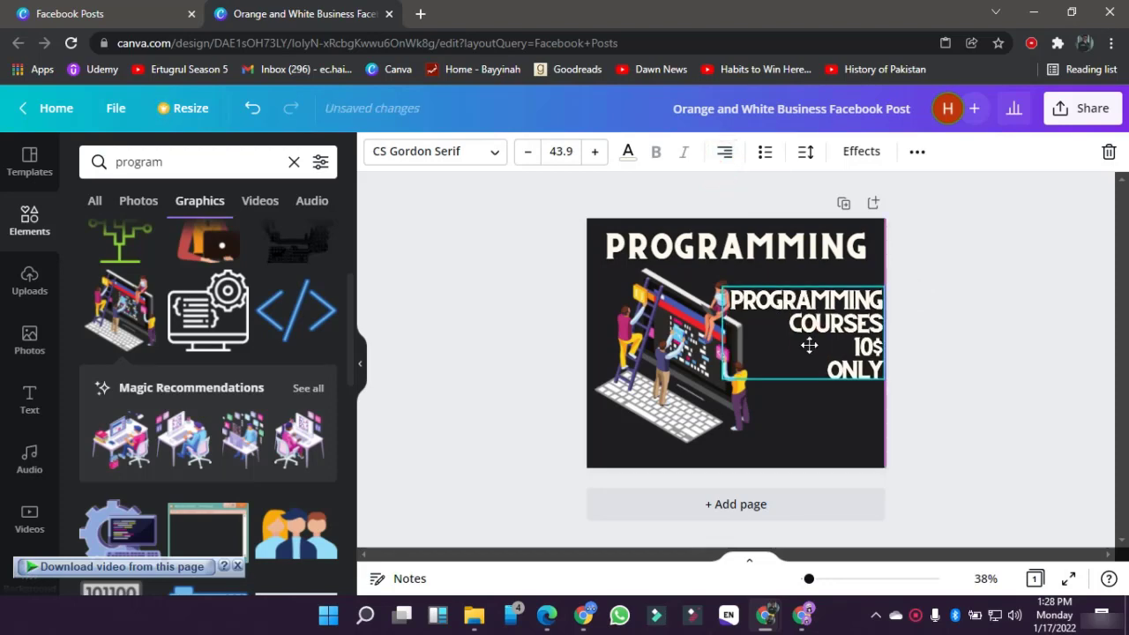
Step: Move the laptop graphic against the page's left edge and lower the course text slightly
left_click(604, 353)
left_click_drag(603, 353, 596, 350)
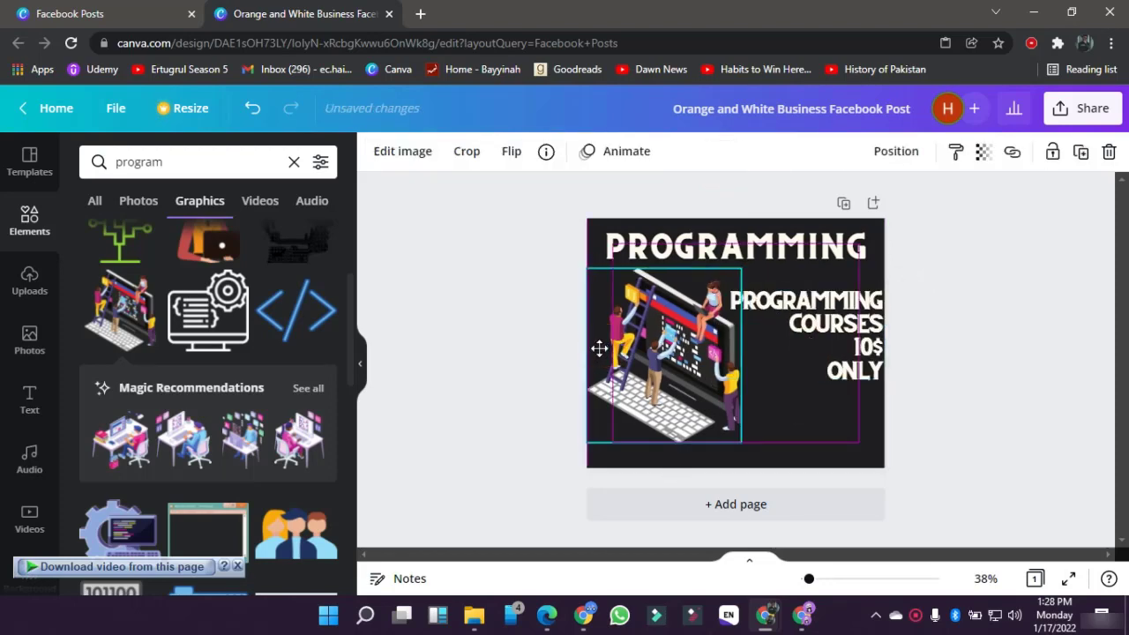
left_click(535, 349)
left_click_drag(854, 337, 856, 349)
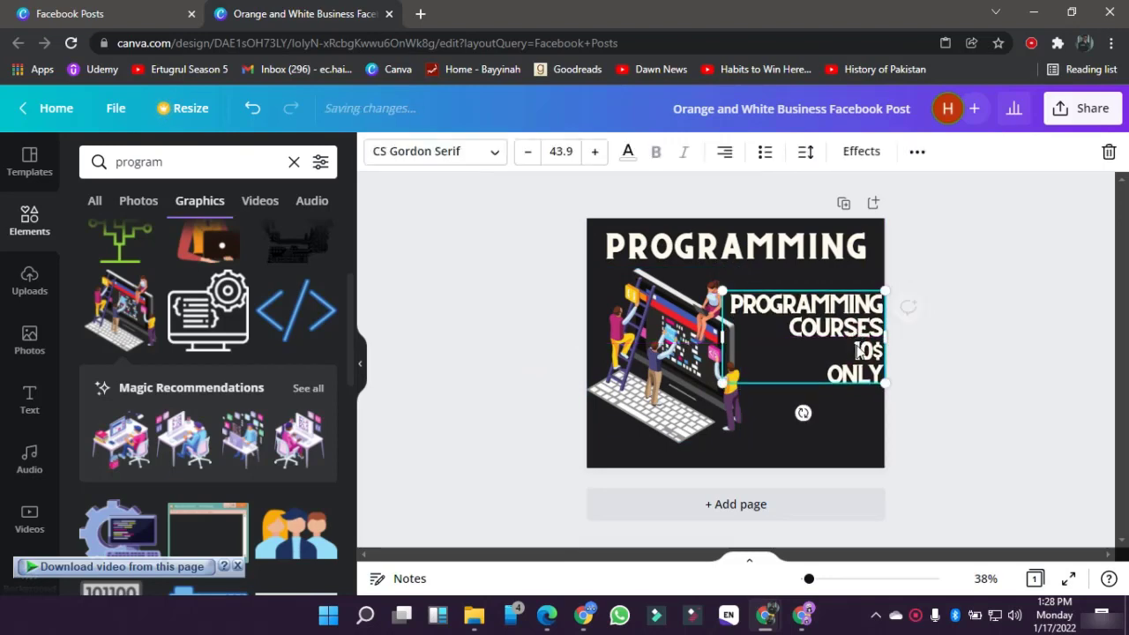
left_click(918, 368)
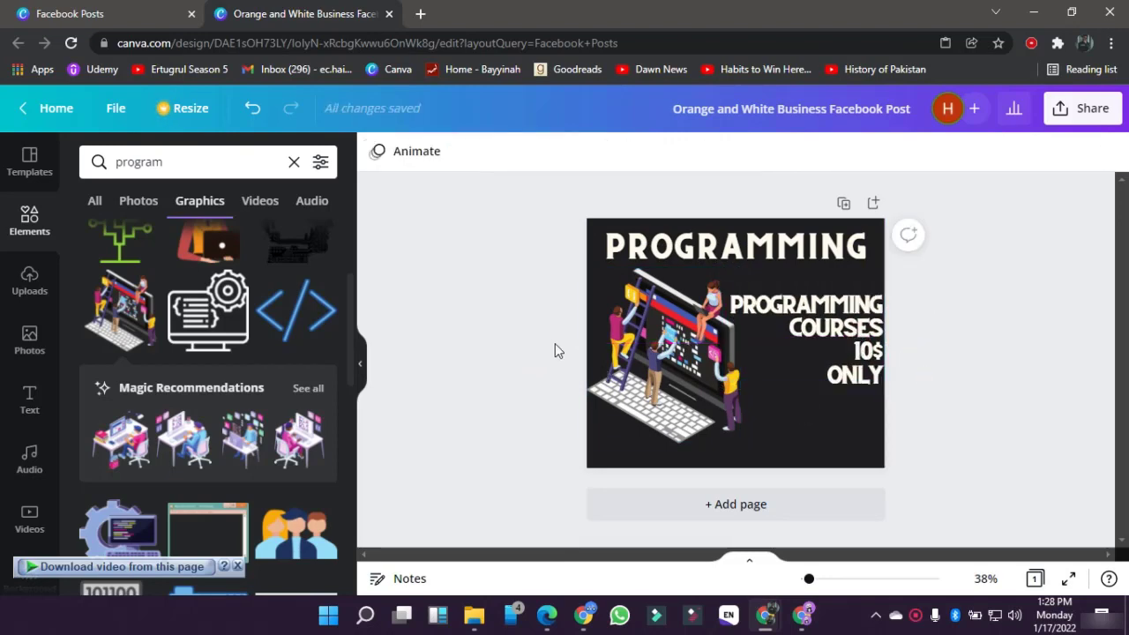
Step: Browse the text font combinations and add the outlined "BE BRAVE" style to the page
scroll(245, 406, "down", 2)
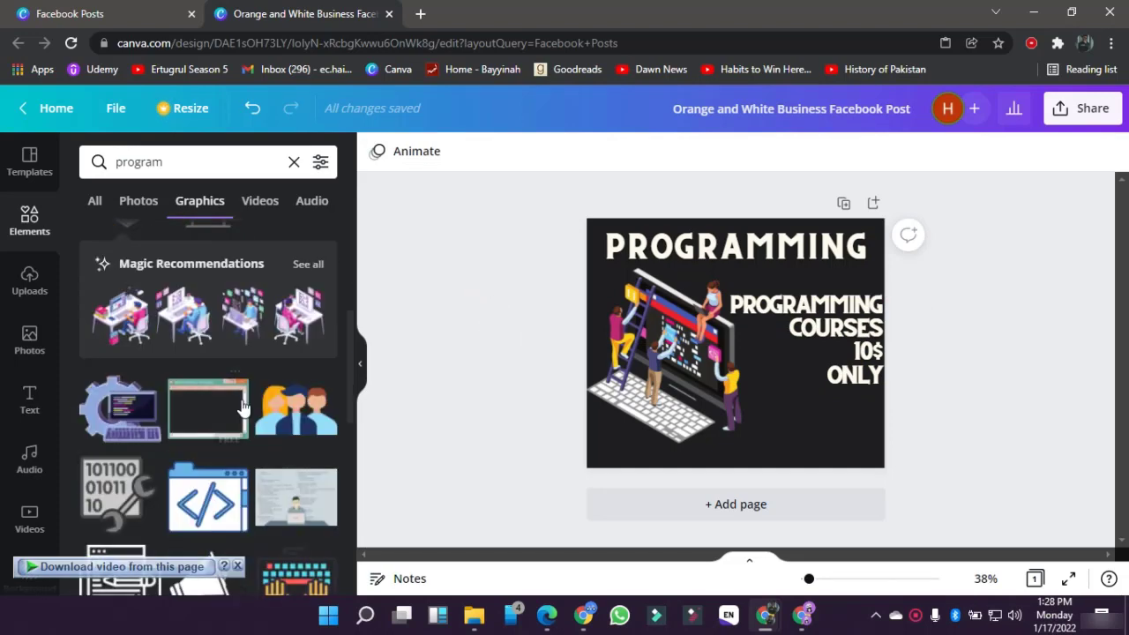
left_click(37, 399)
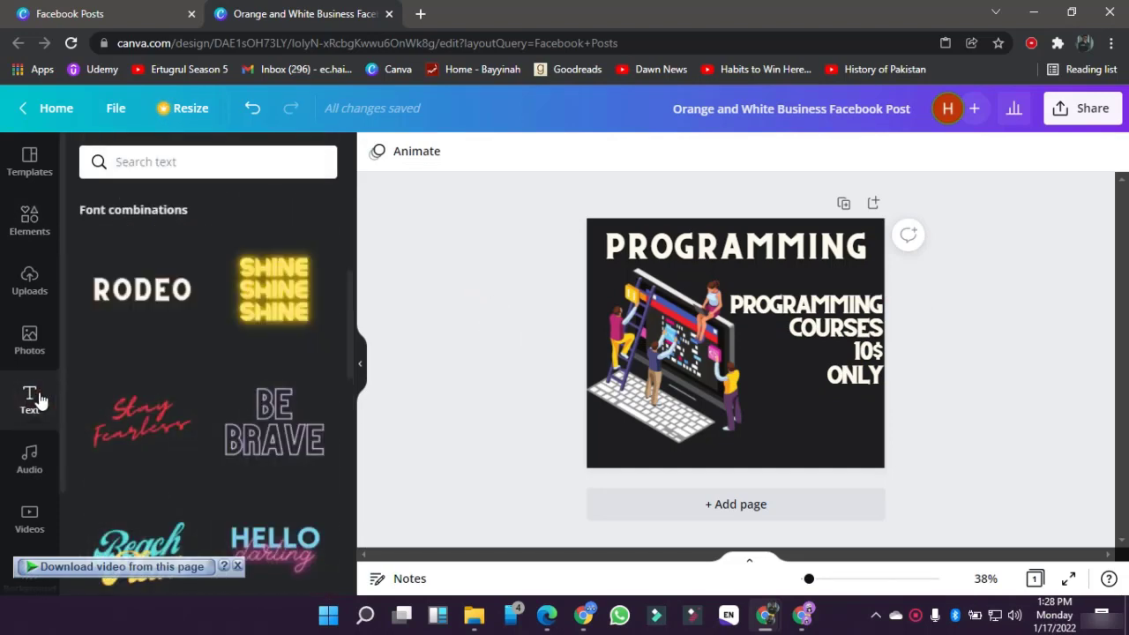
scroll(152, 413, "down", 2)
scroll(152, 411, "down", 6)
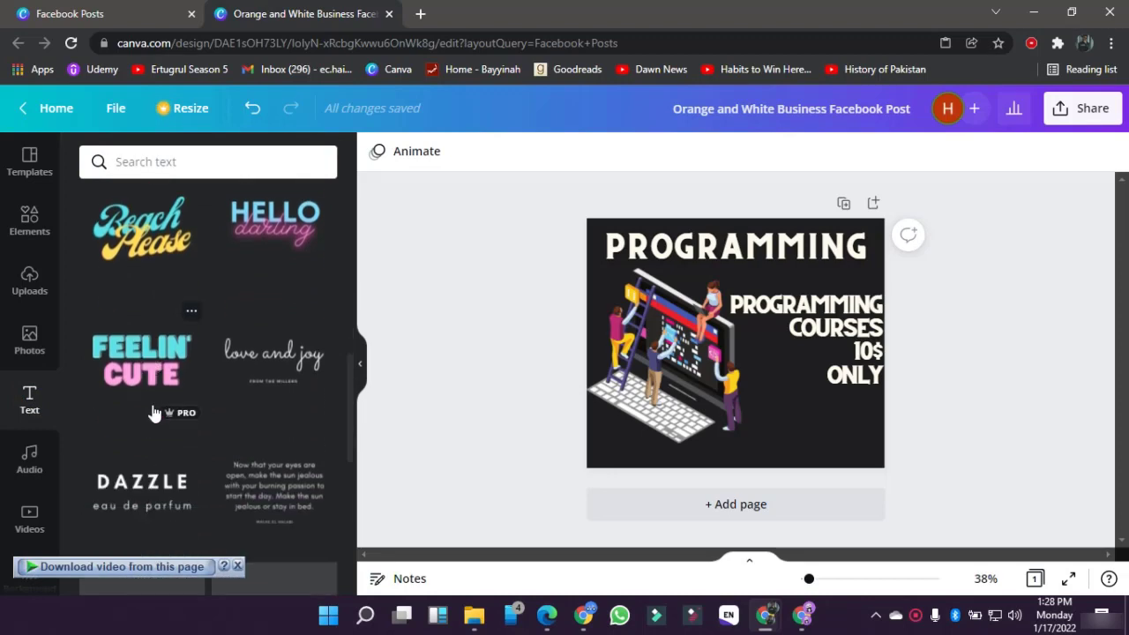
scroll(151, 410, "up", 8)
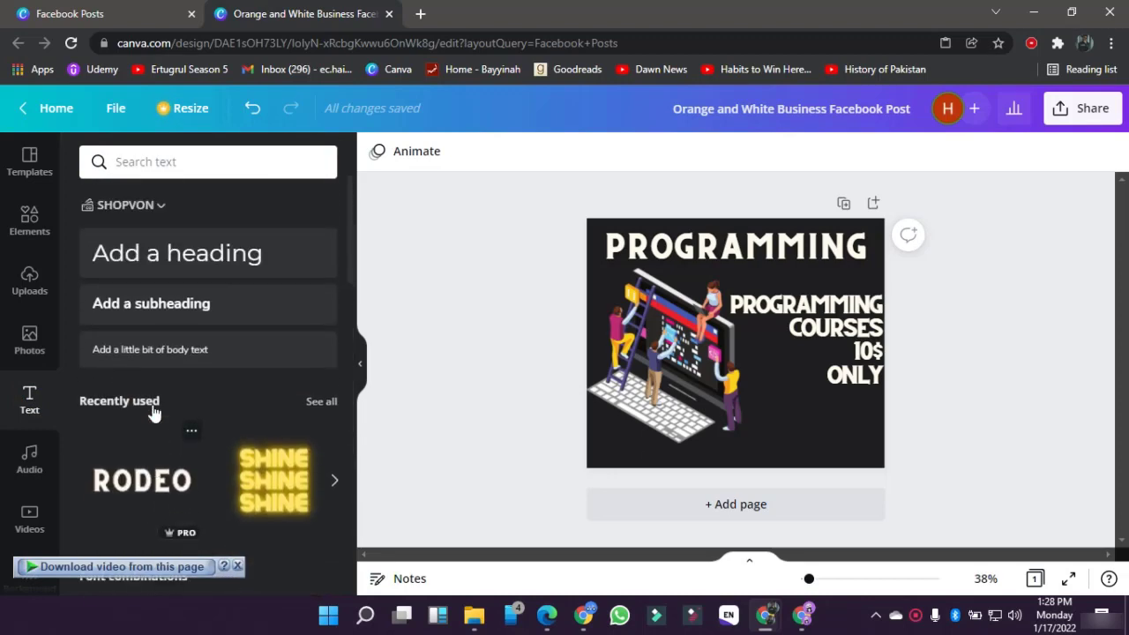
scroll(154, 411, "down", 1)
scroll(188, 361, "up", 1)
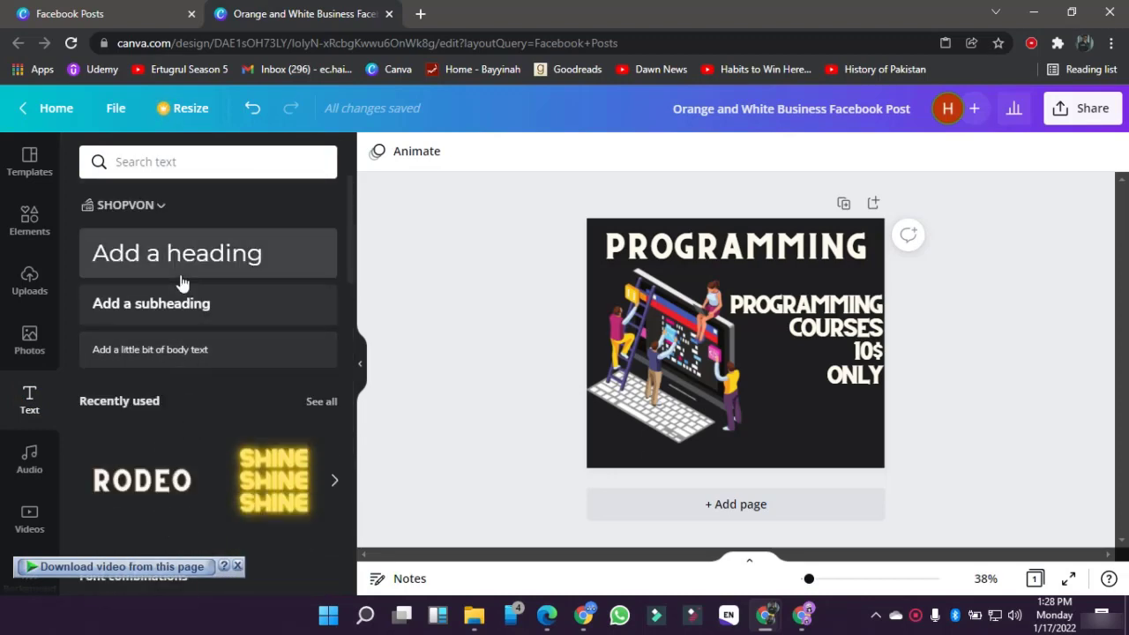
scroll(144, 473, "down", 5)
scroll(143, 470, "down", 5)
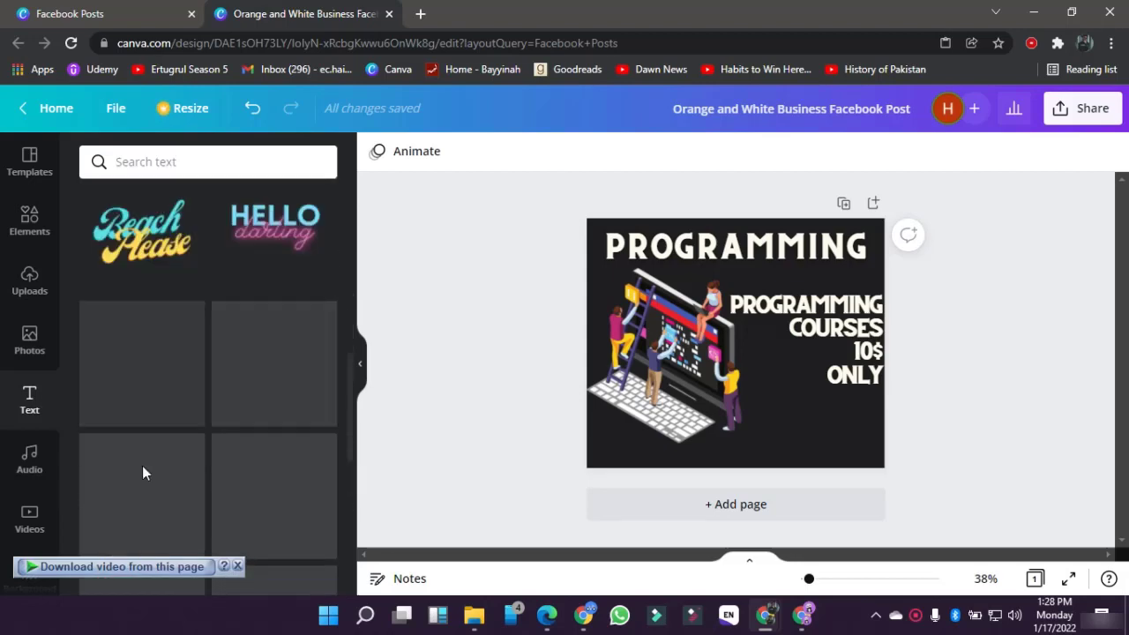
scroll(212, 330, "up", 2)
left_click(235, 251)
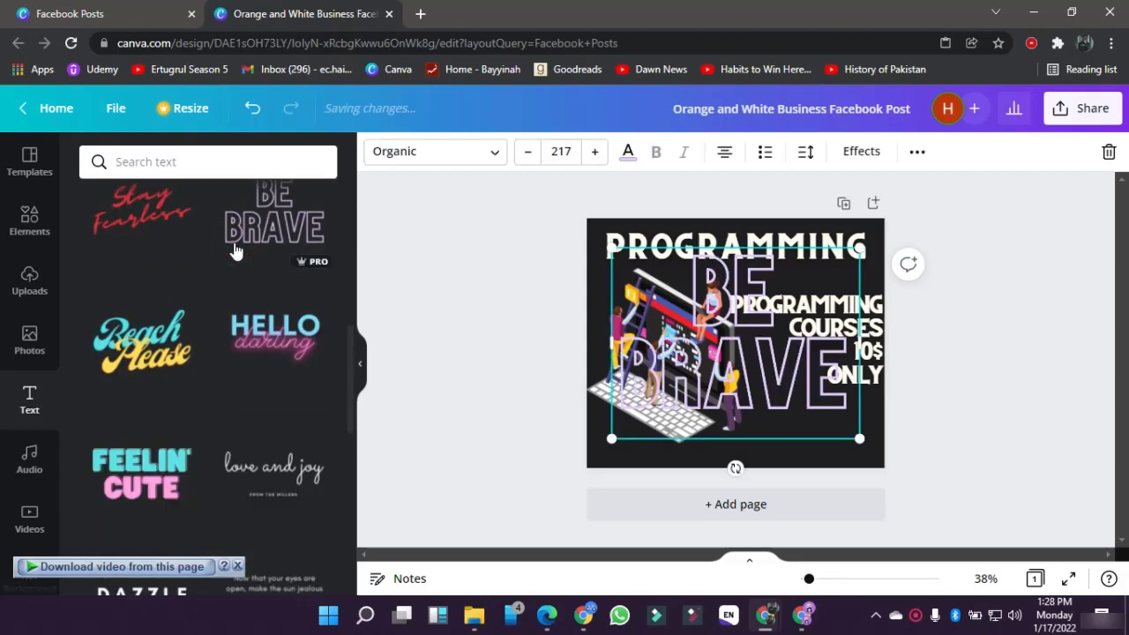
Step: Replace the outlined "BE BRAVE" text with "BRAVO" and set its font size to 65
double_click(695, 342)
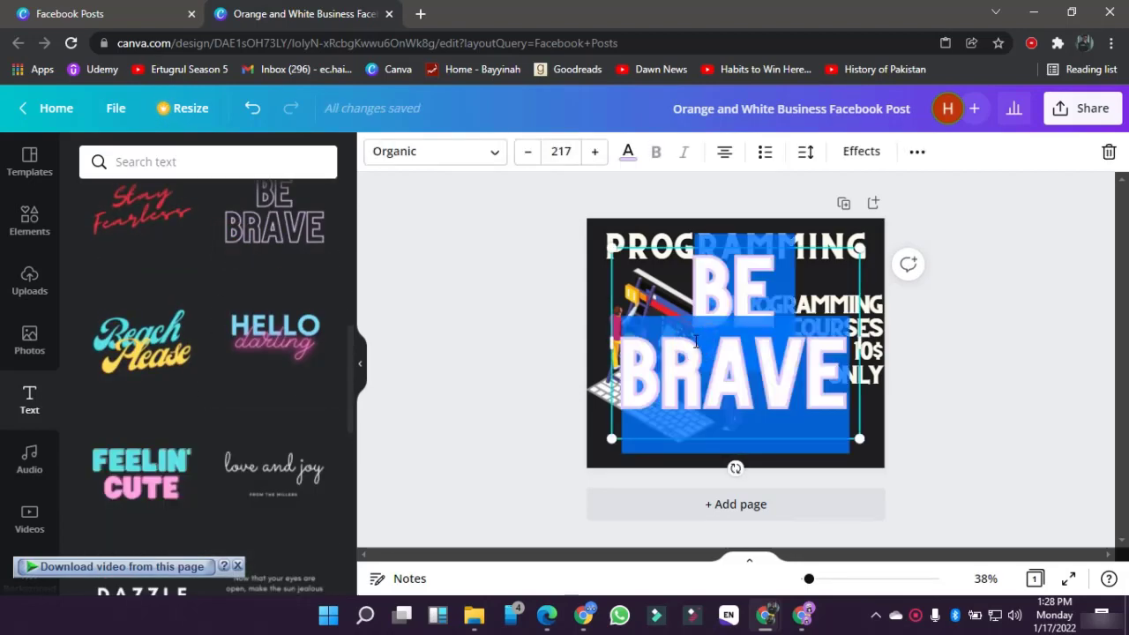
type("BRAVO")
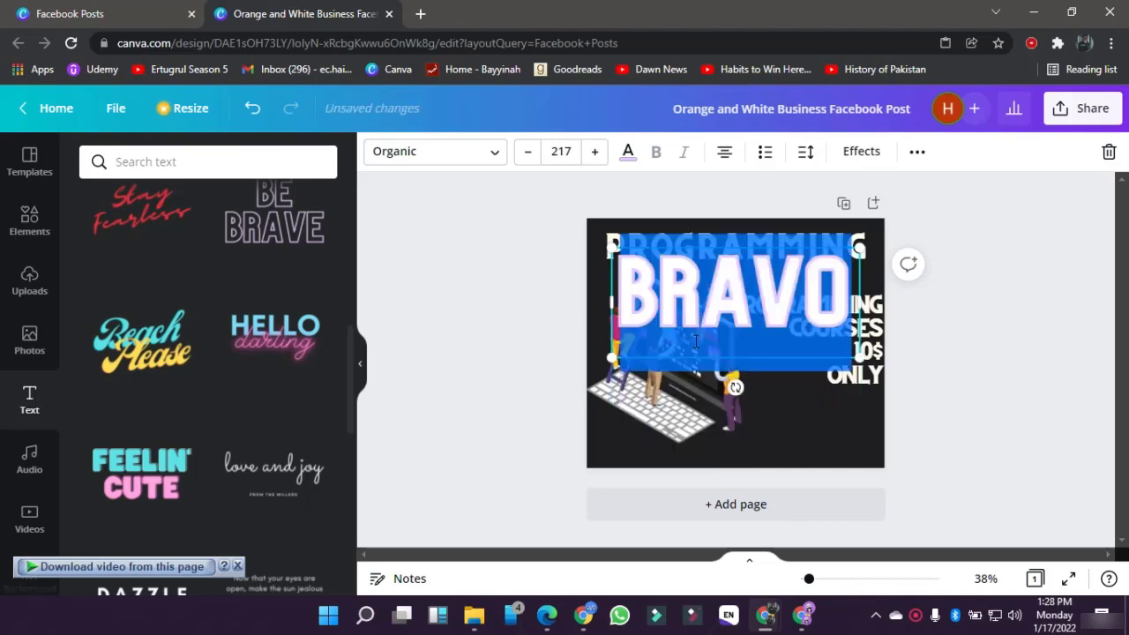
left_click(573, 153)
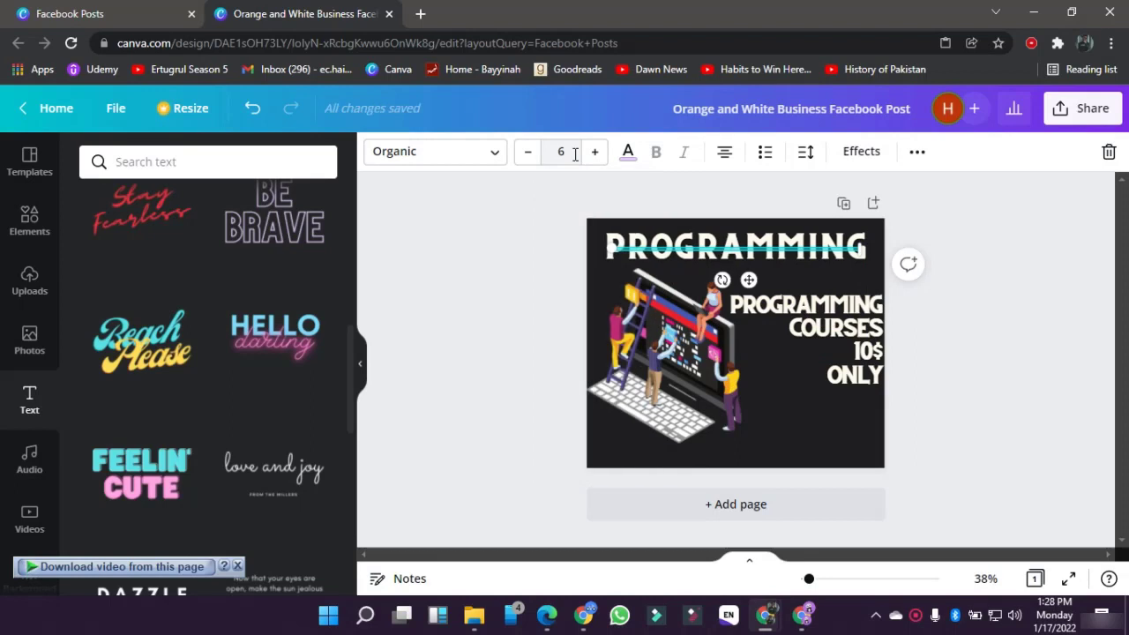
left_click(561, 152)
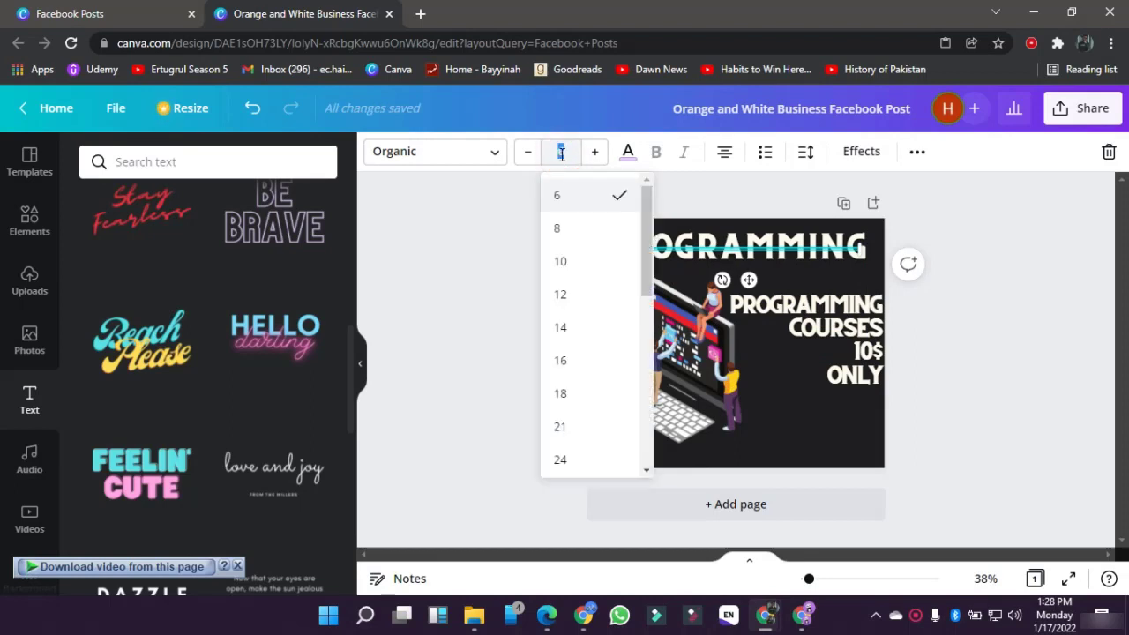
type("65")
key("Return")
left_click(507, 315)
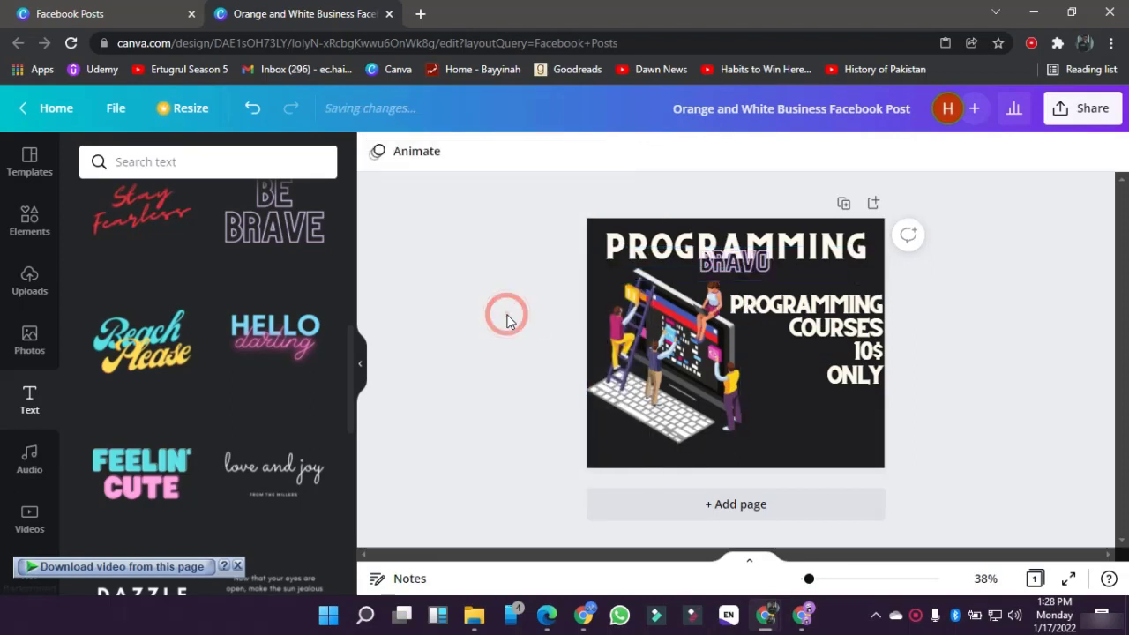
Step: Move the "BRAVO" text to the page's bottom edge, shrink it to a font size of about 41.9 and centre it horizontally
left_click_drag(707, 275, 714, 454)
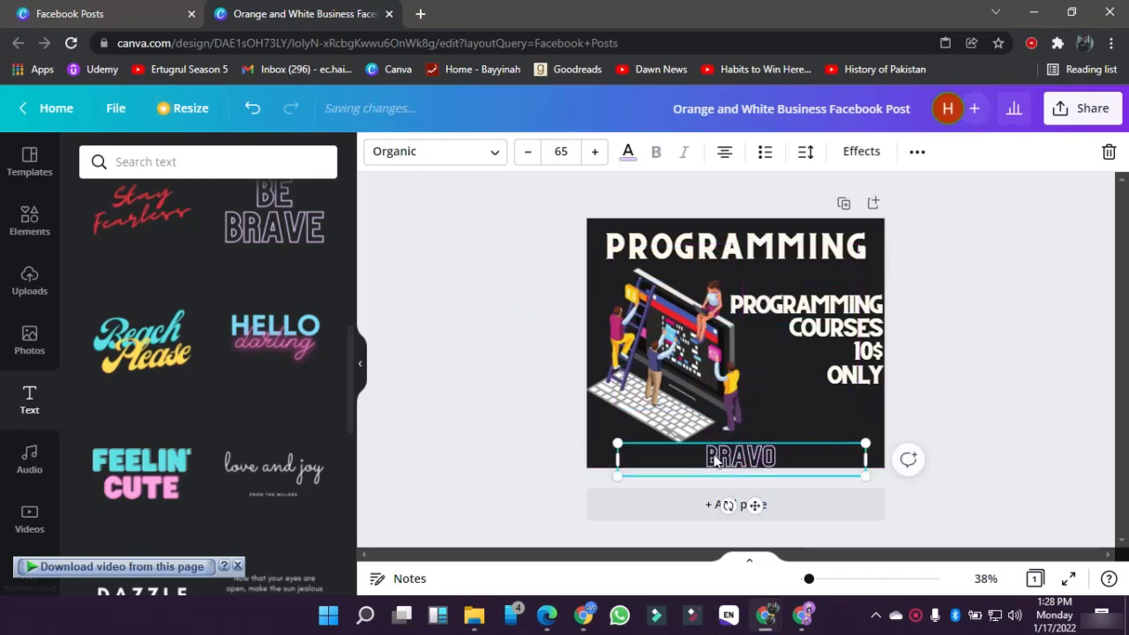
left_click(533, 430)
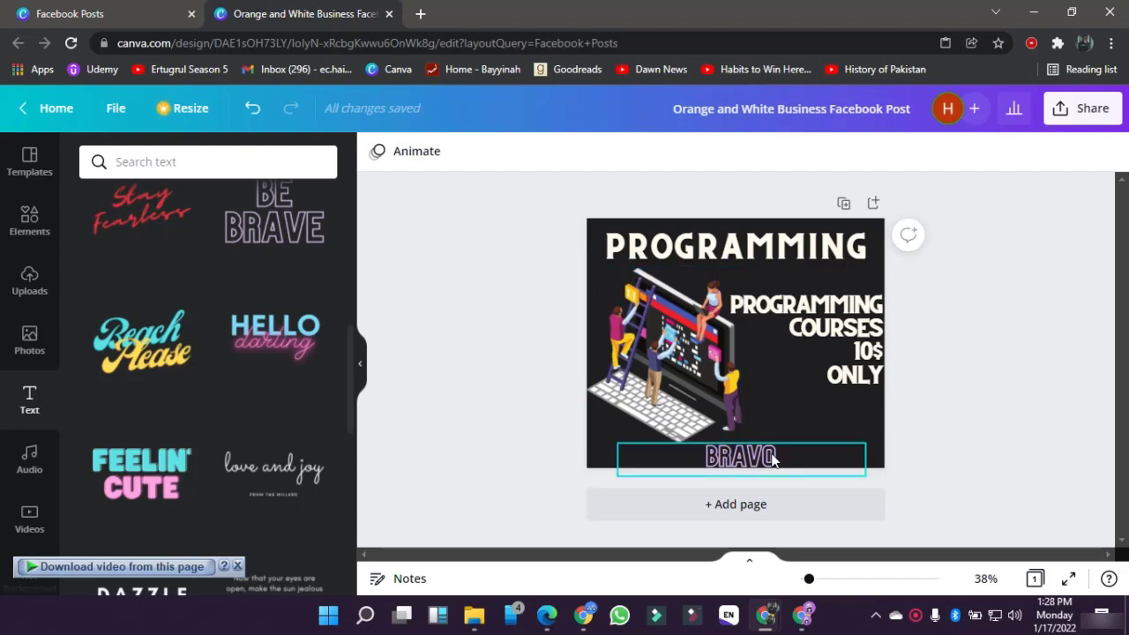
left_click(845, 456)
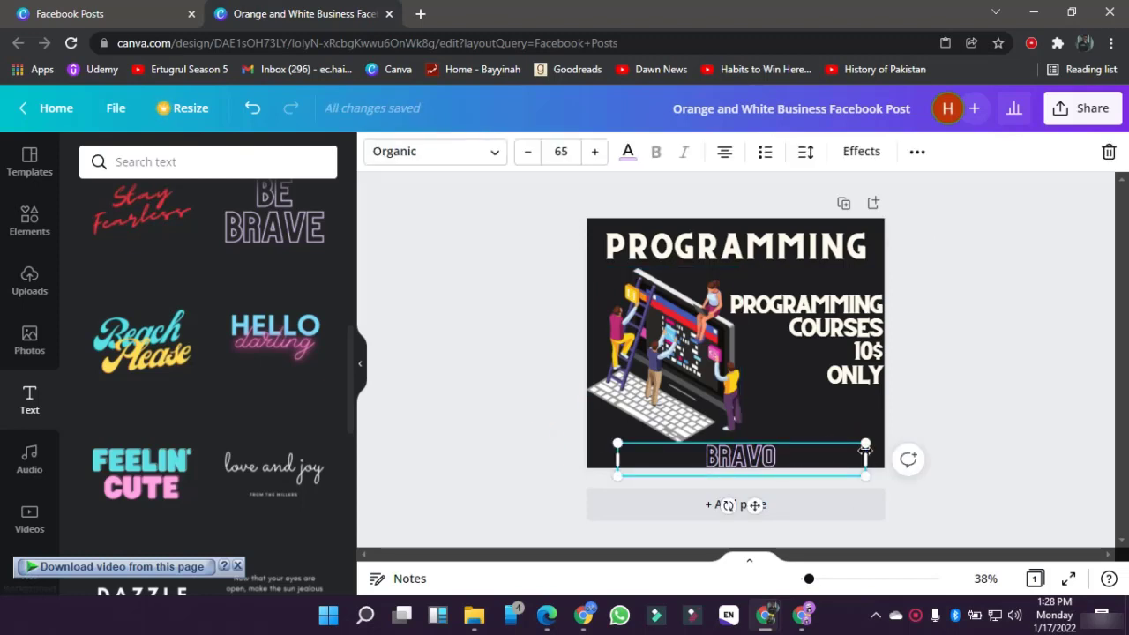
left_click_drag(865, 450, 778, 474)
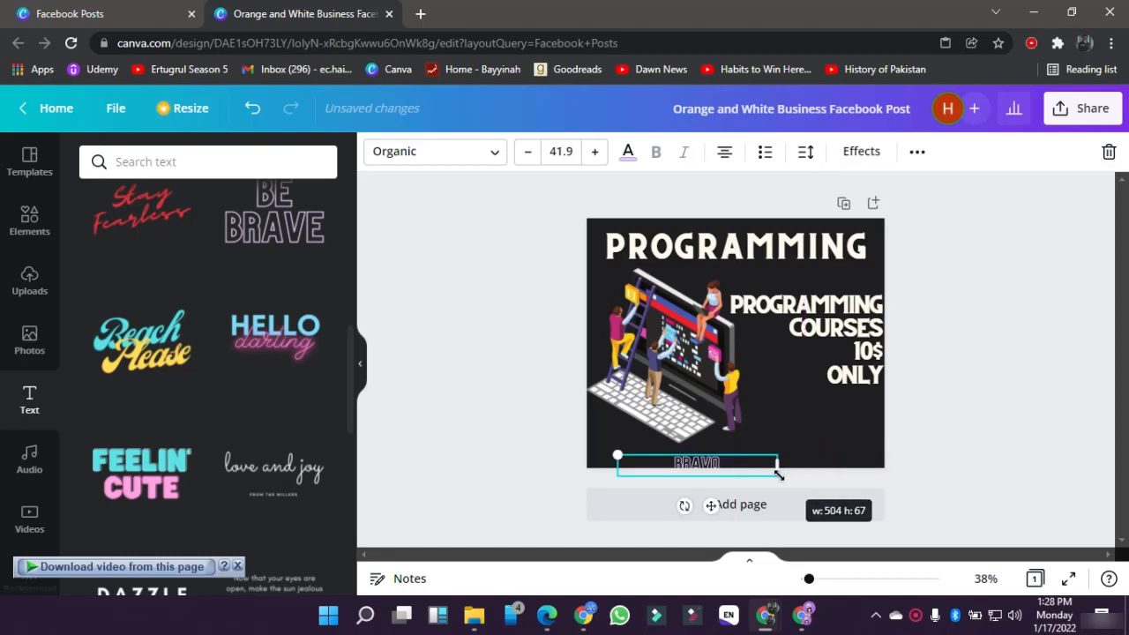
left_click(506, 445)
left_click_drag(705, 465, 745, 460)
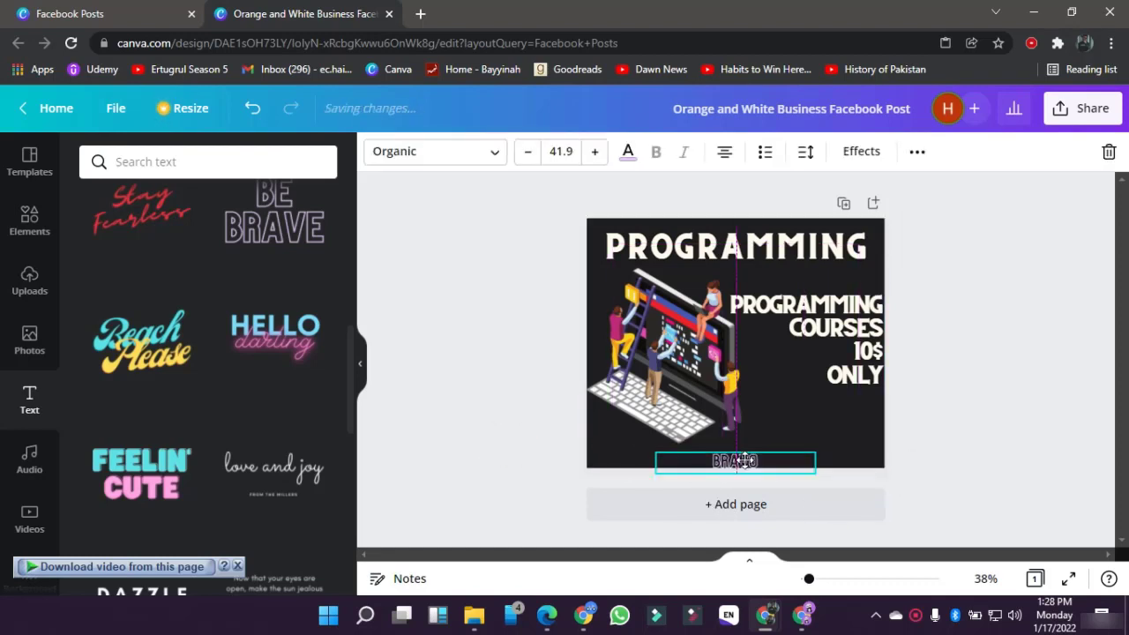
left_click(483, 394)
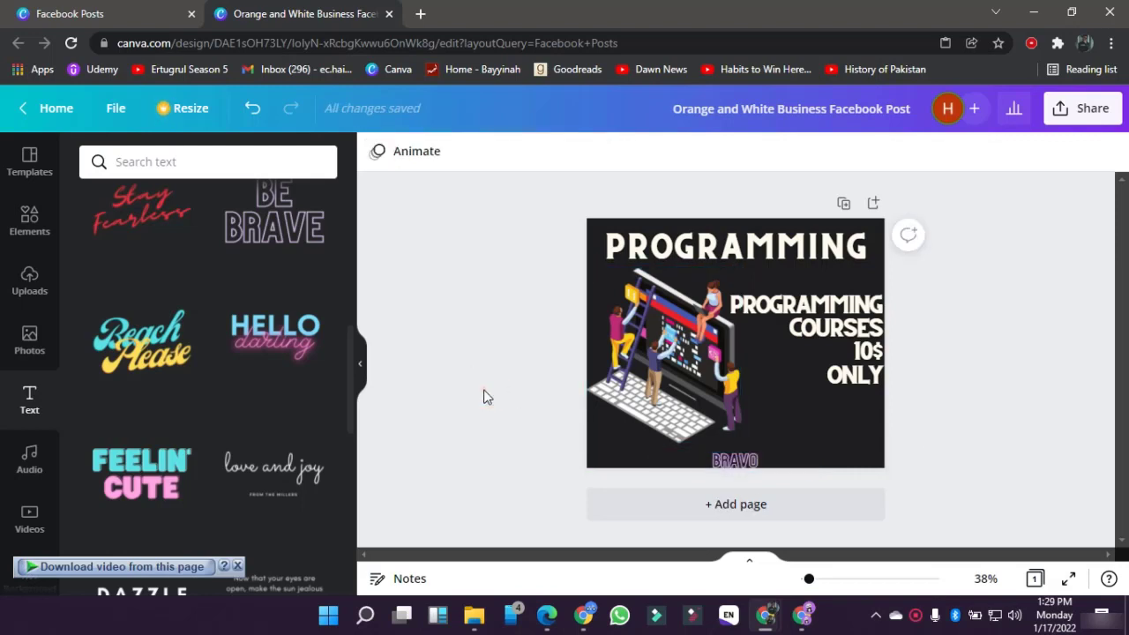
Step: Examine the "program" graphics, the desktop files available for upload and the previously uploaded images
left_click(35, 219)
scroll(154, 439, "down", 5)
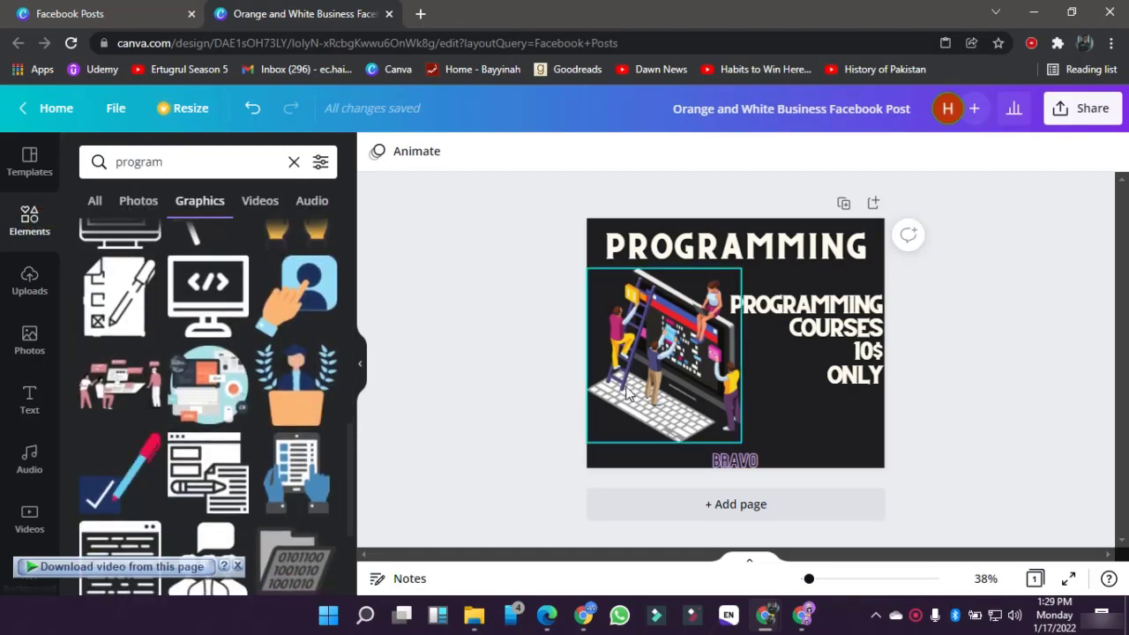
left_click(448, 348)
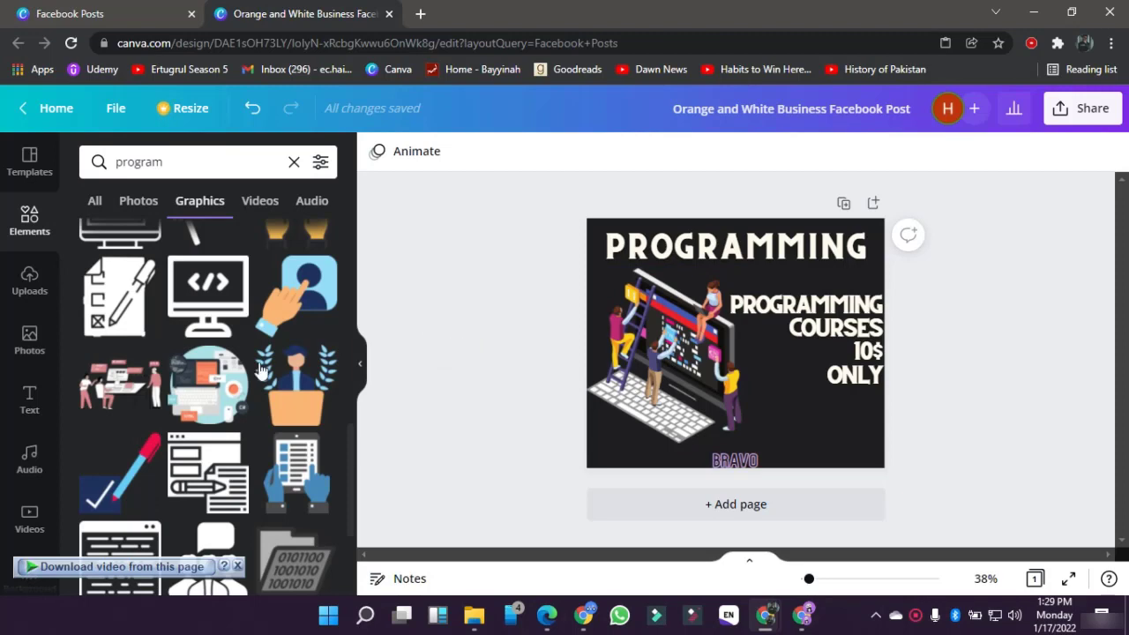
left_click(30, 278)
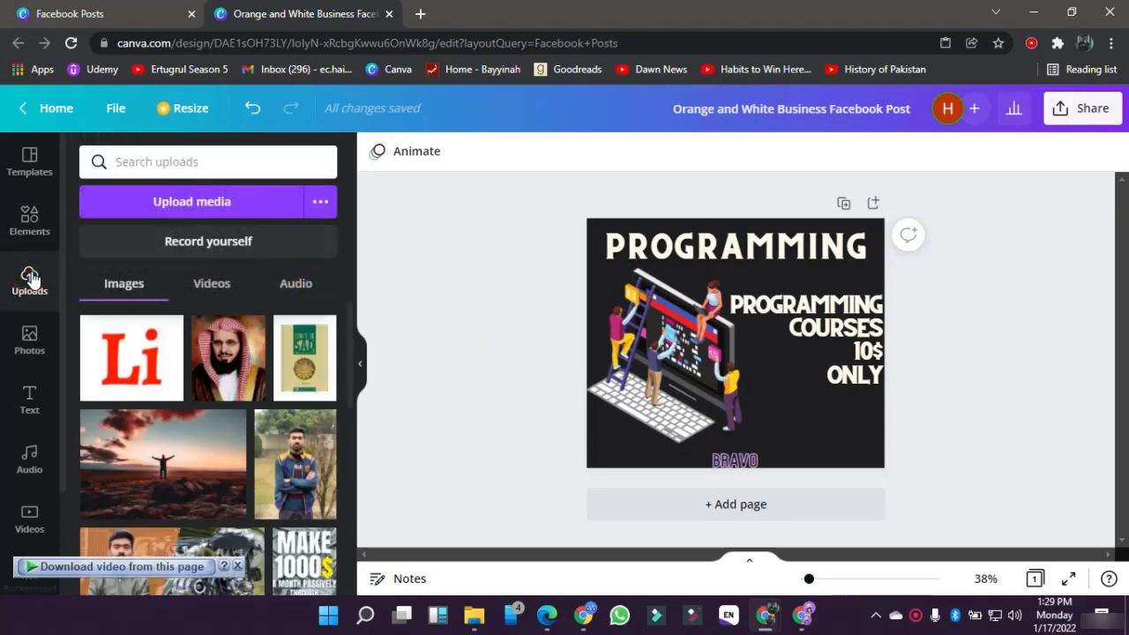
left_click(181, 202)
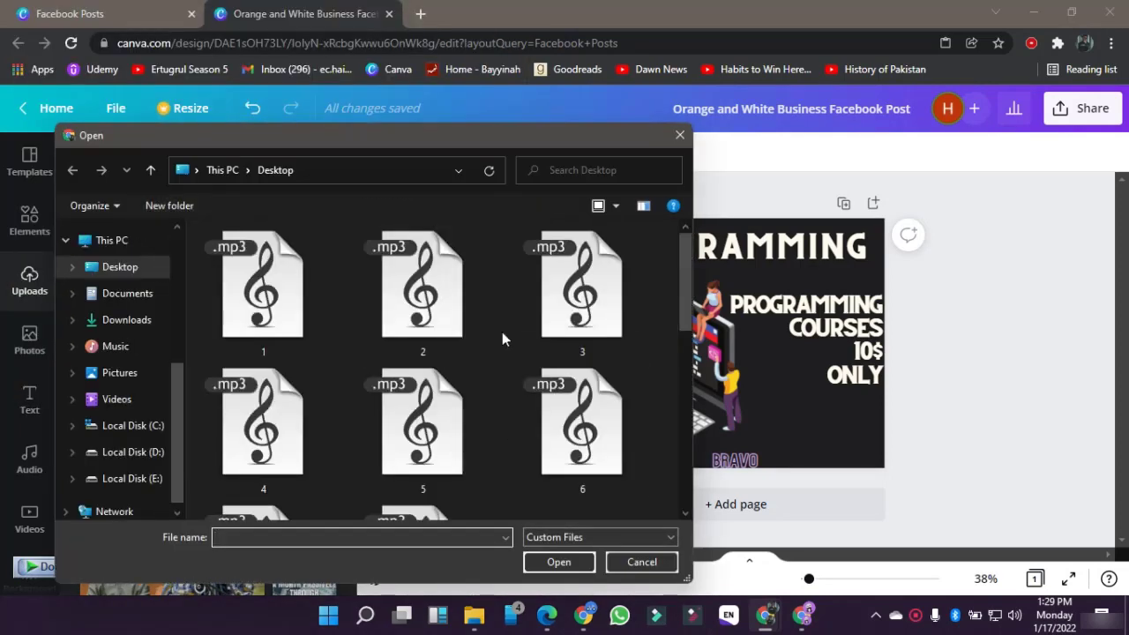
scroll(400, 294, "down", 10)
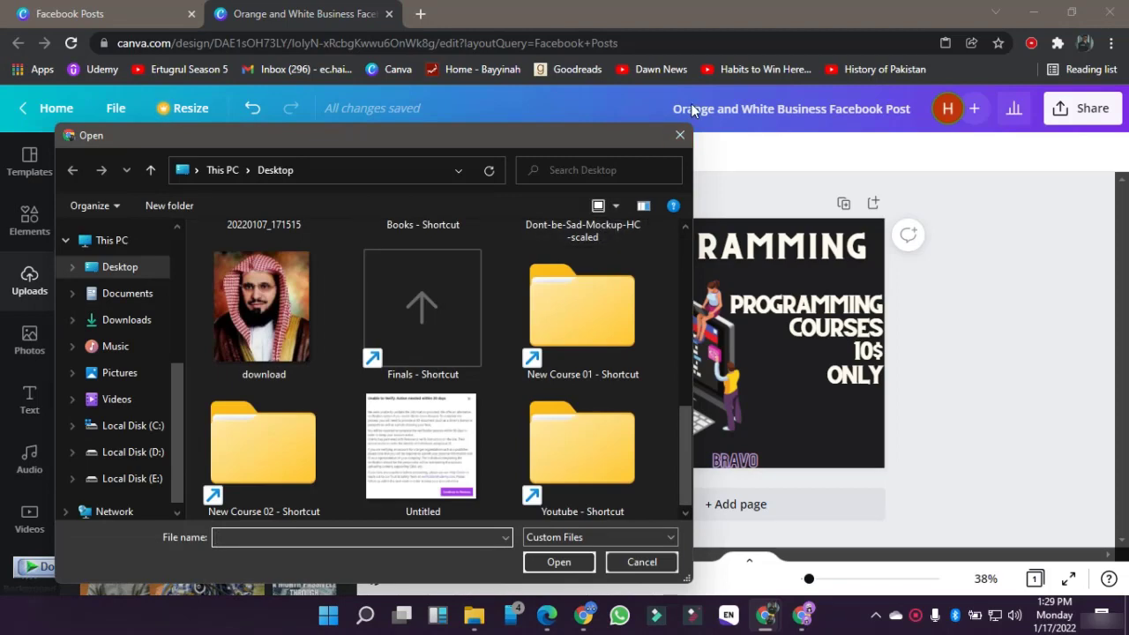
left_click(679, 135)
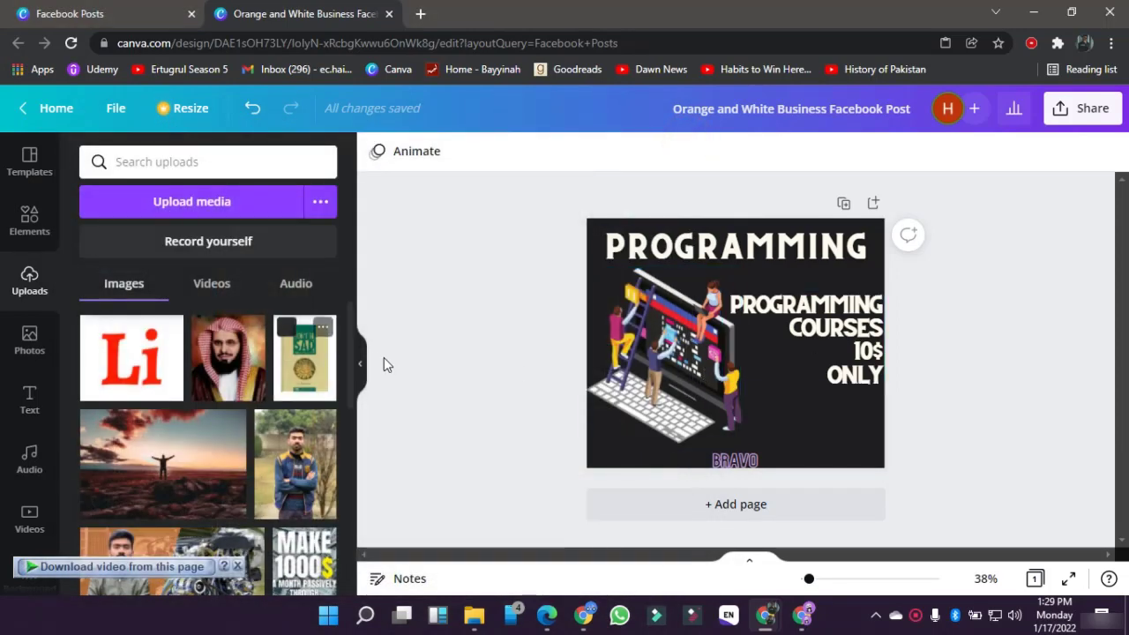
scroll(193, 472, "down", 10)
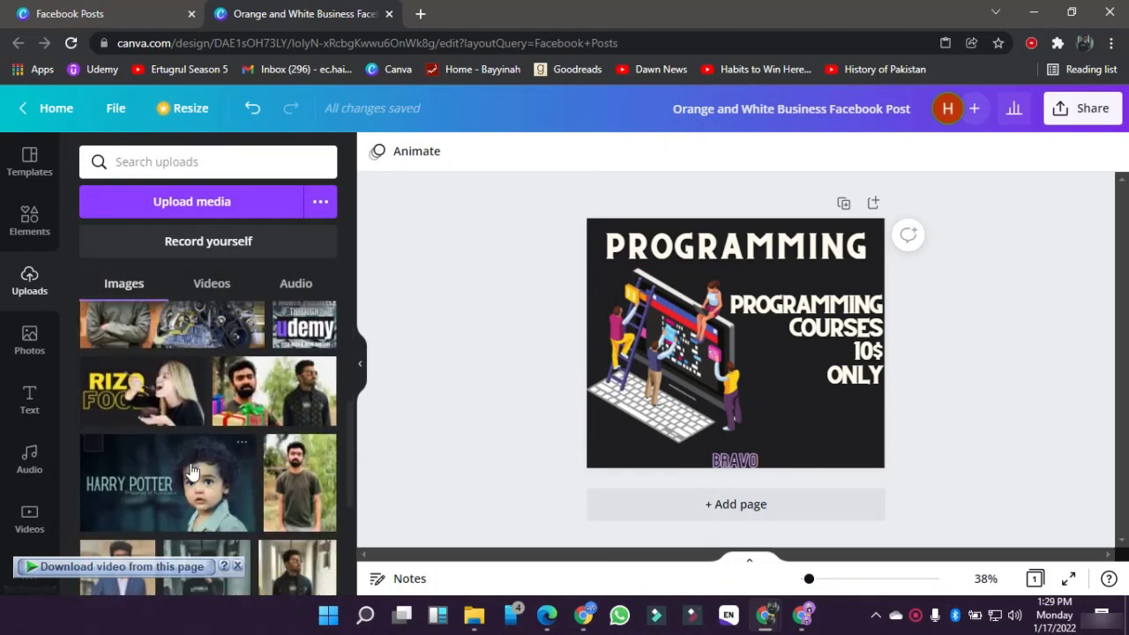
scroll(192, 472, "up", 5)
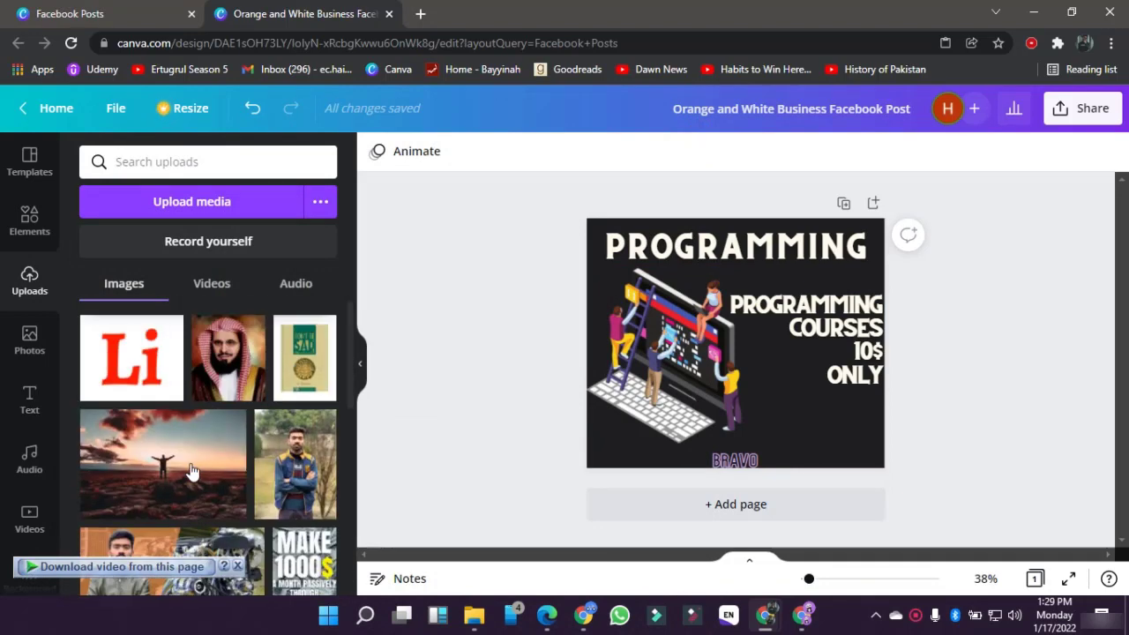
Step: Search the Facebook post templates for "pragram" and for "gym"
left_click(16, 238)
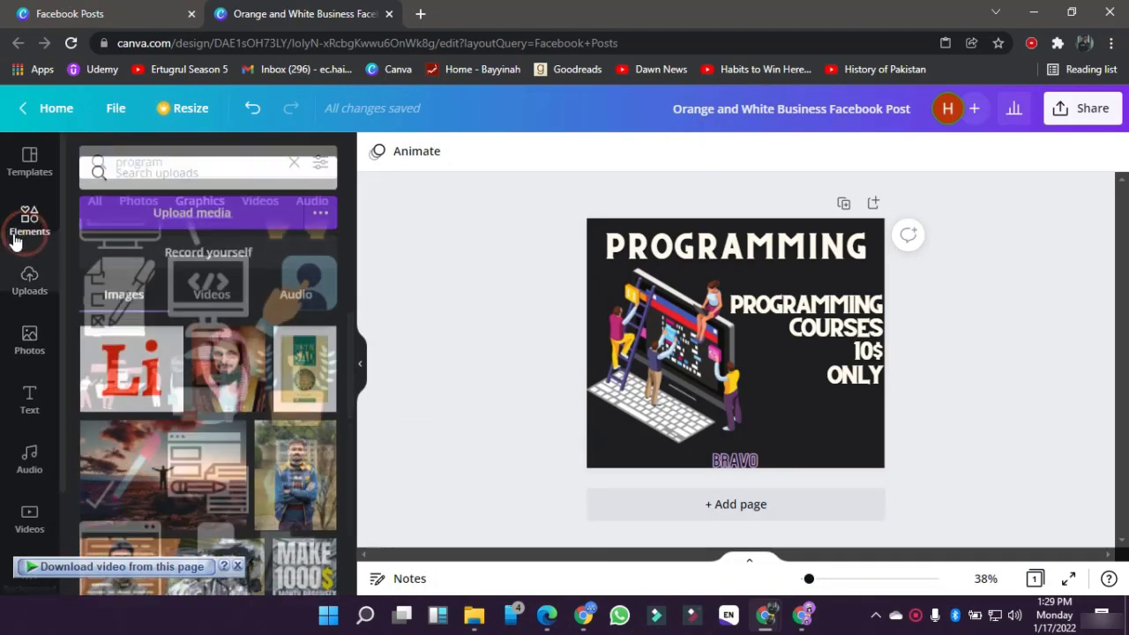
left_click(30, 168)
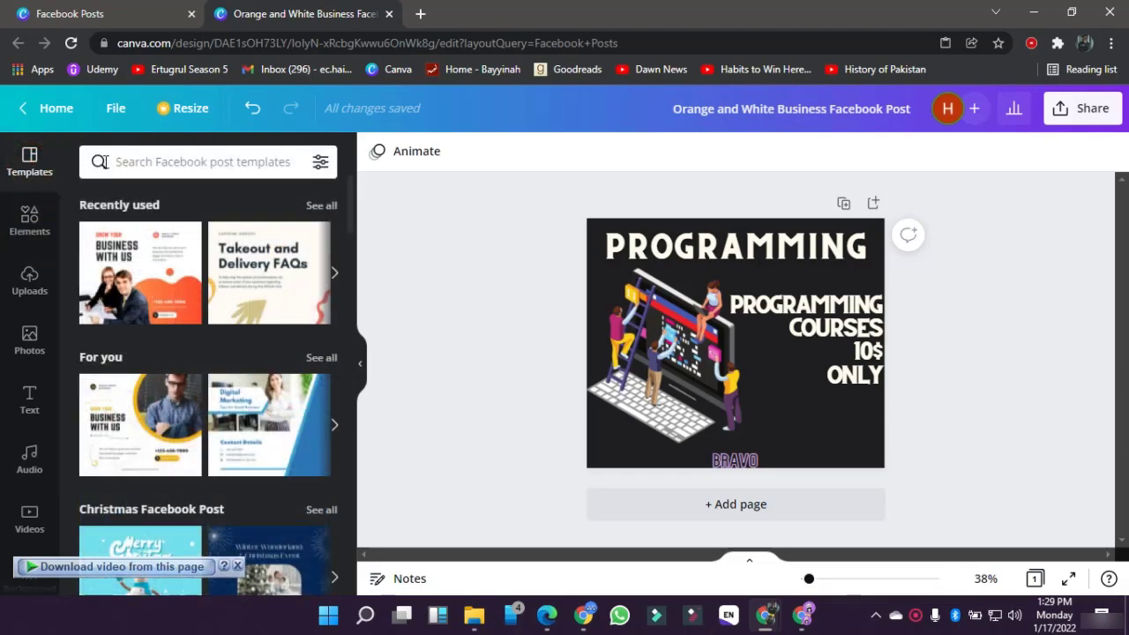
left_click(128, 163)
type("program")
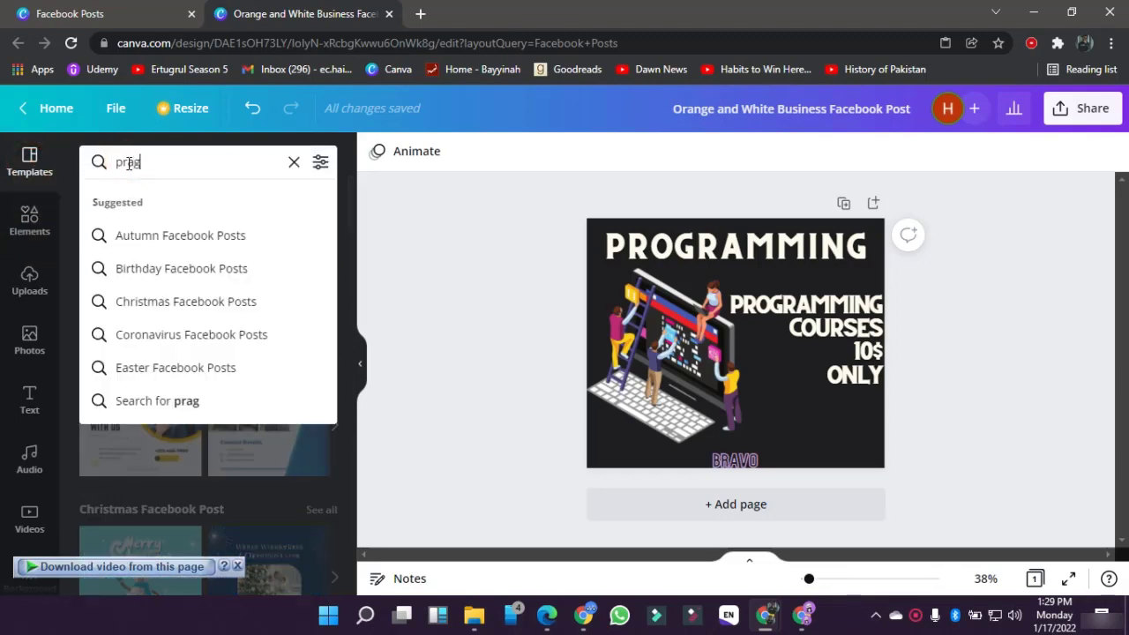
key("Return")
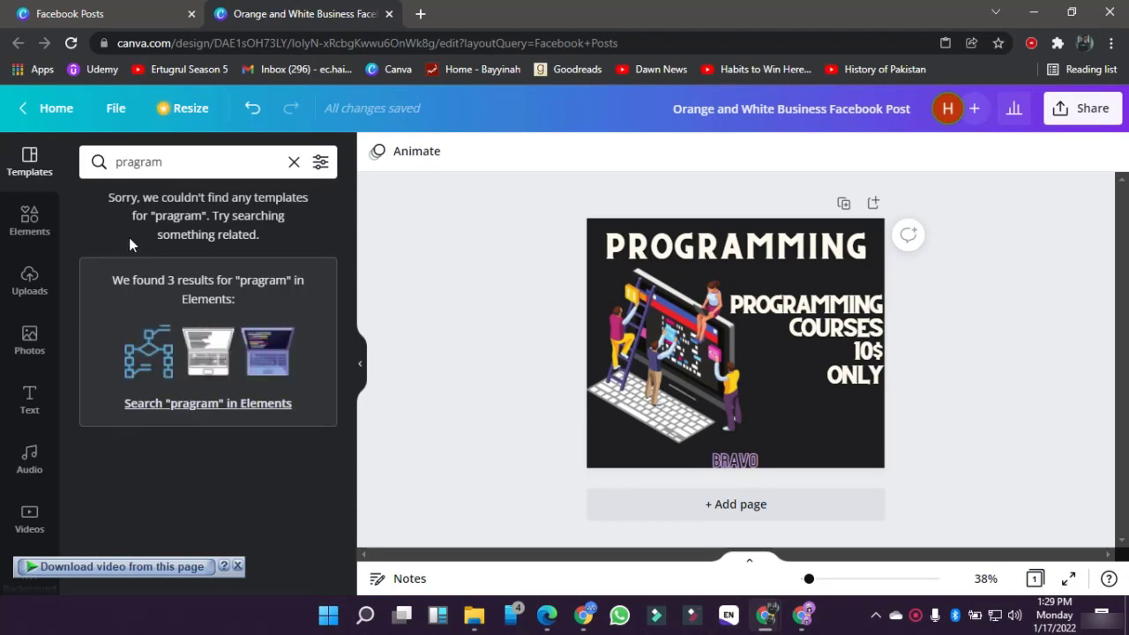
left_click(294, 162)
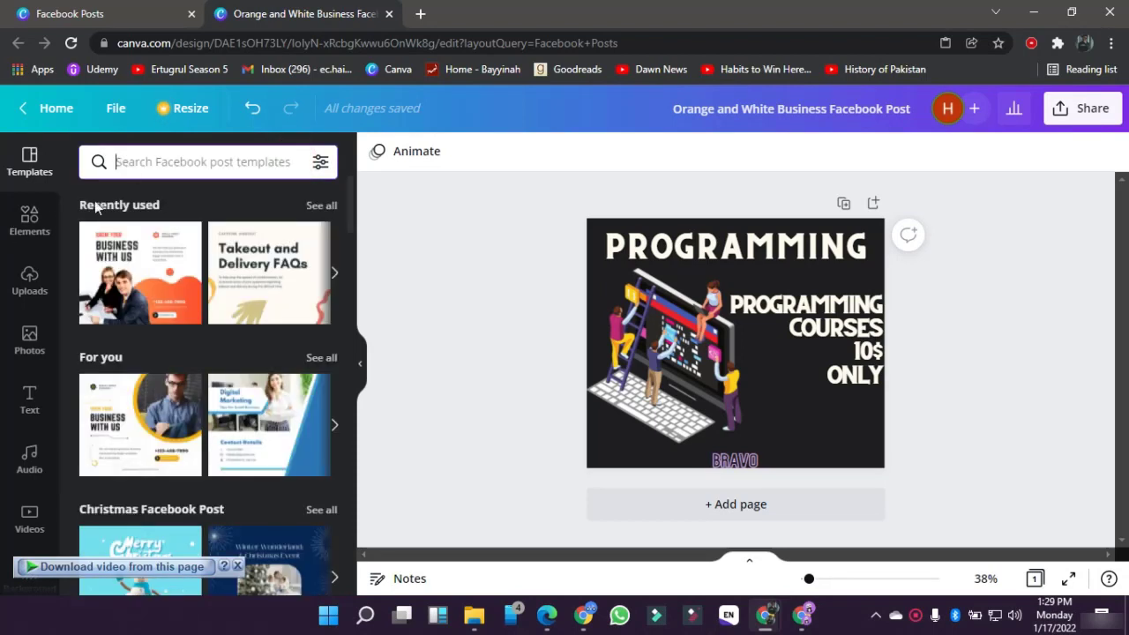
type("gym")
key("Return")
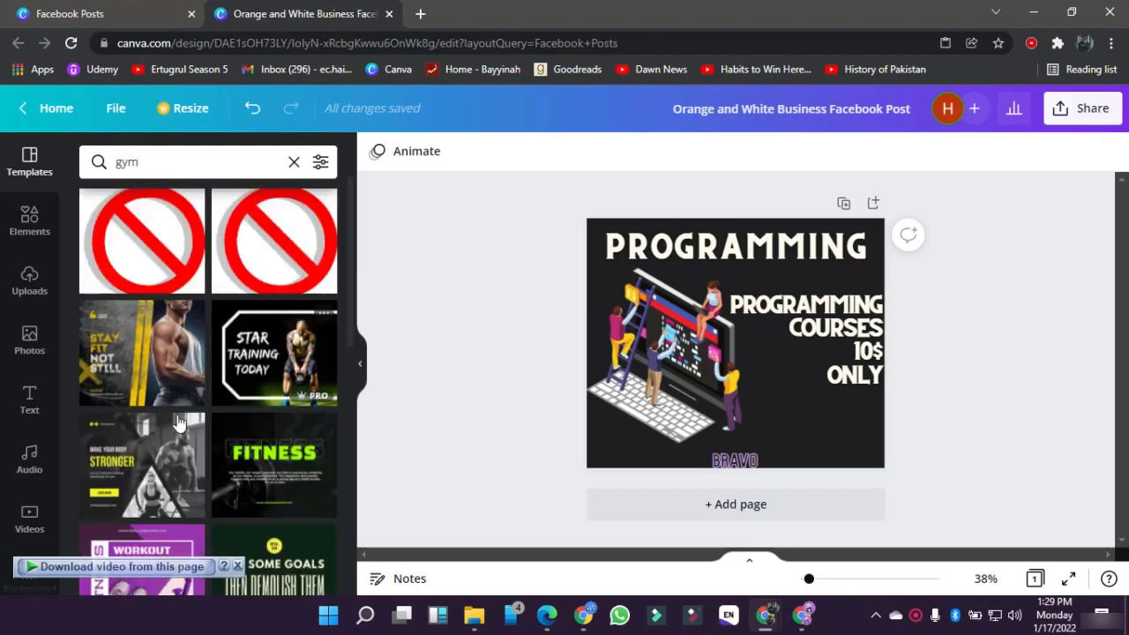
Step: Look through the available elements, uploads, photos, text styles and audio tracks
left_click(47, 202)
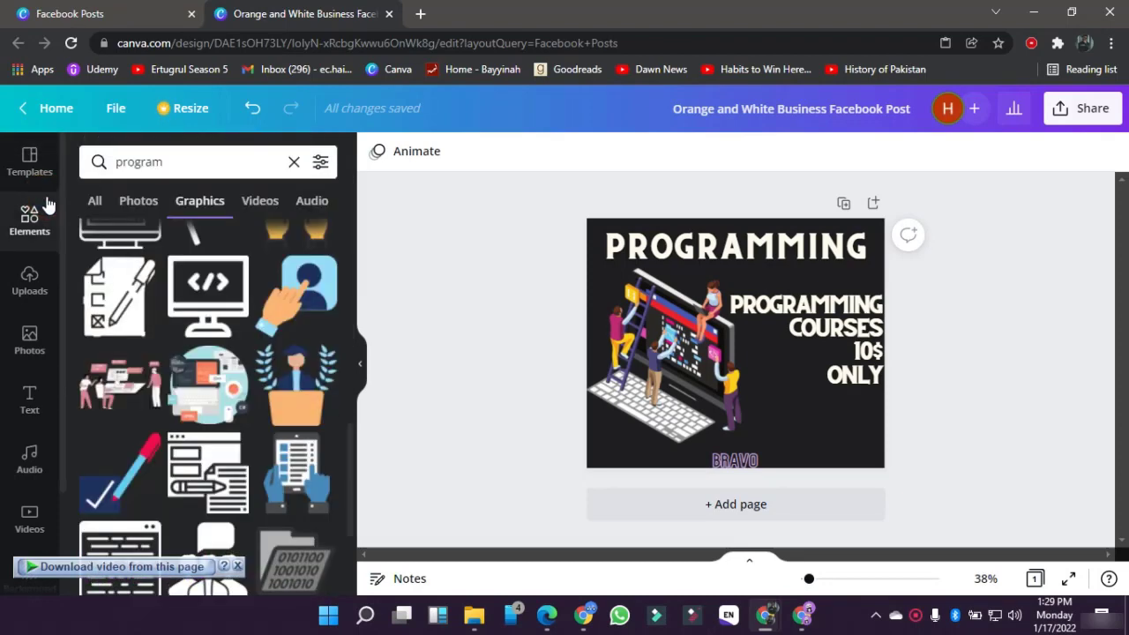
left_click(6, 282)
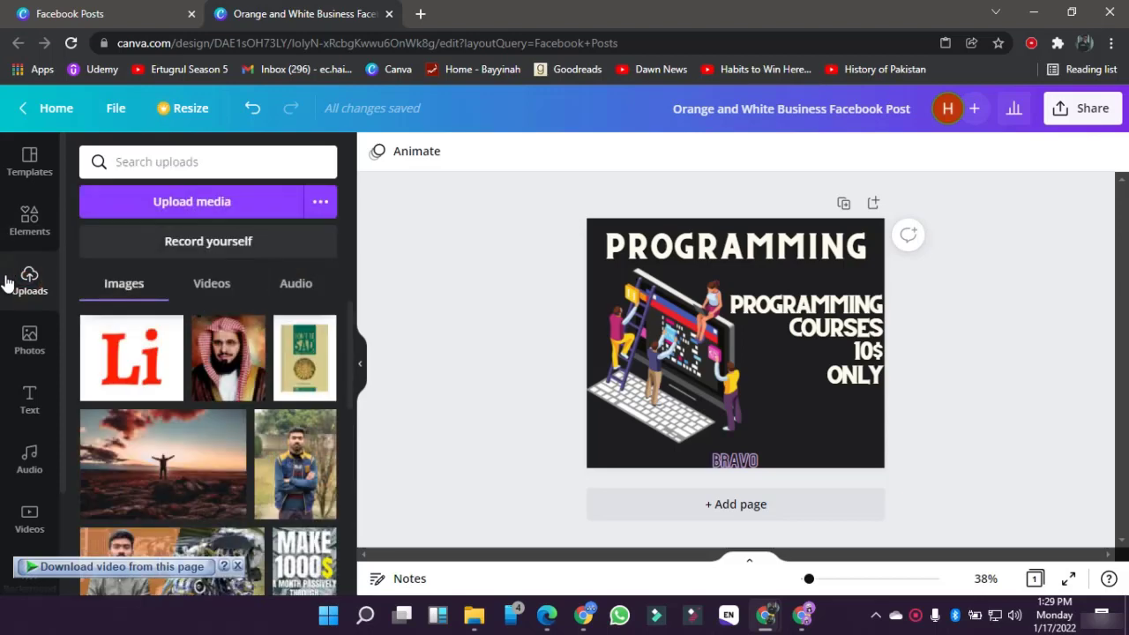
left_click(13, 362)
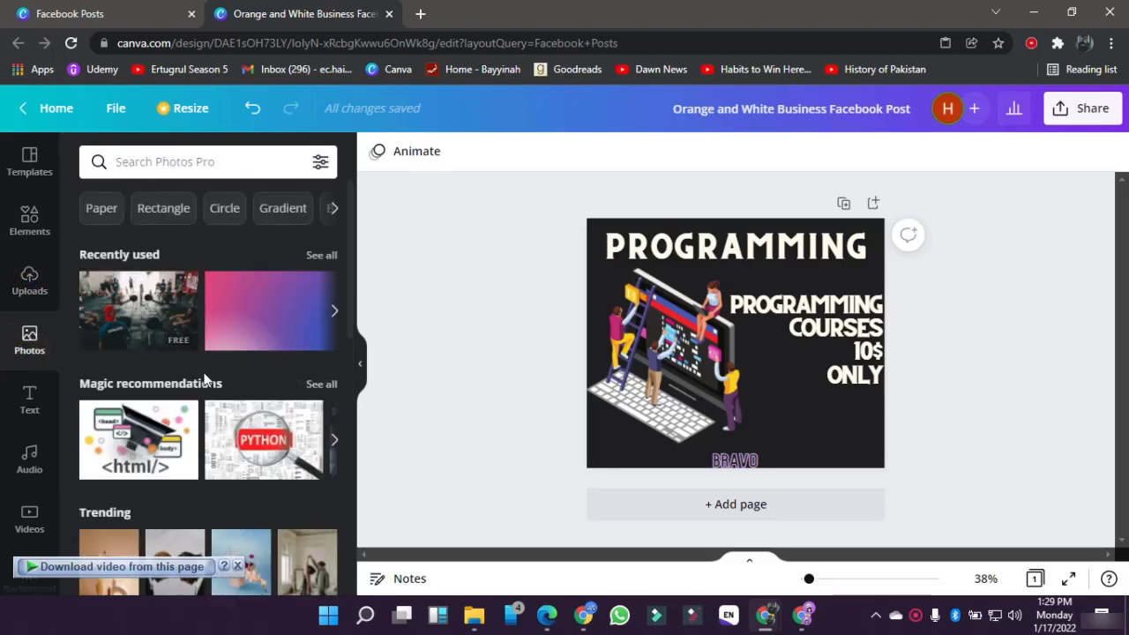
left_click(10, 407)
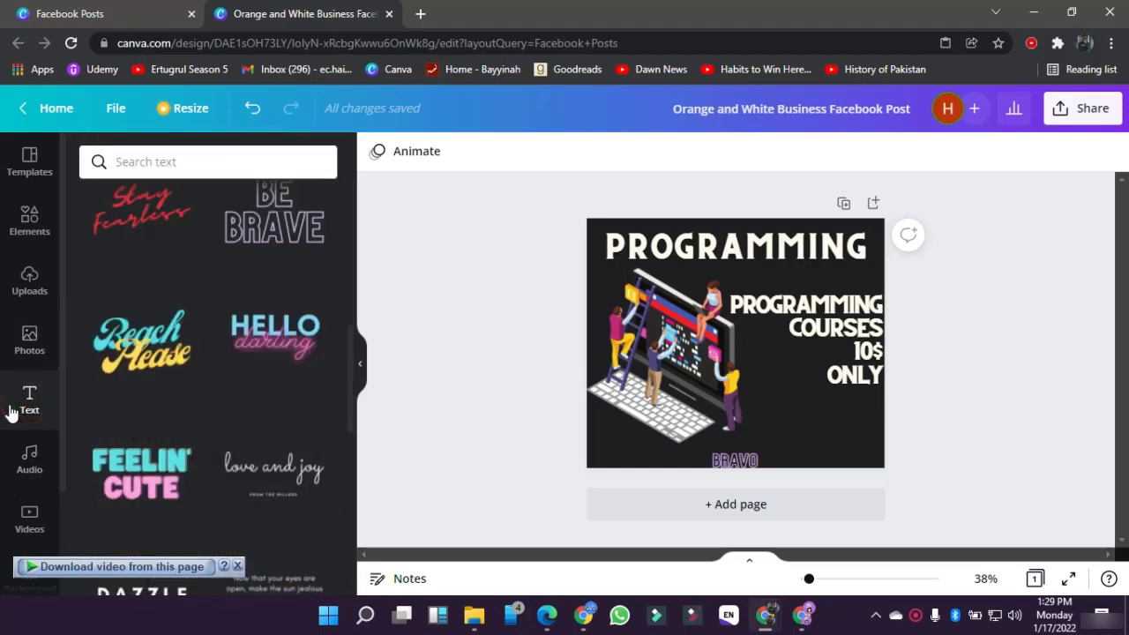
scroll(273, 374, "up", 1)
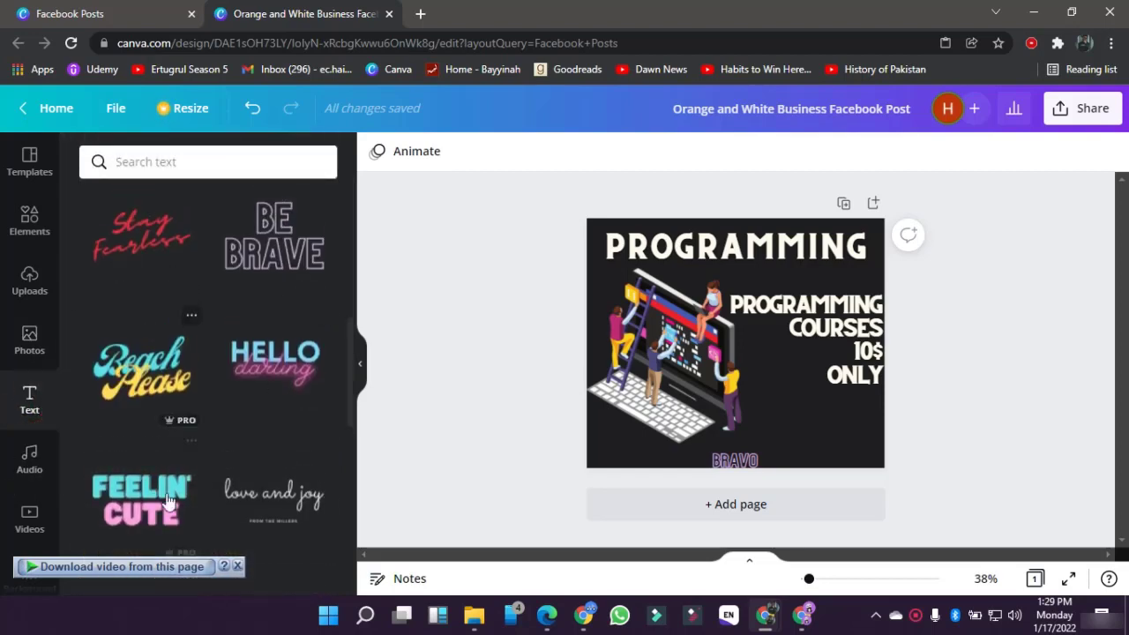
scroll(222, 390, "up", 5)
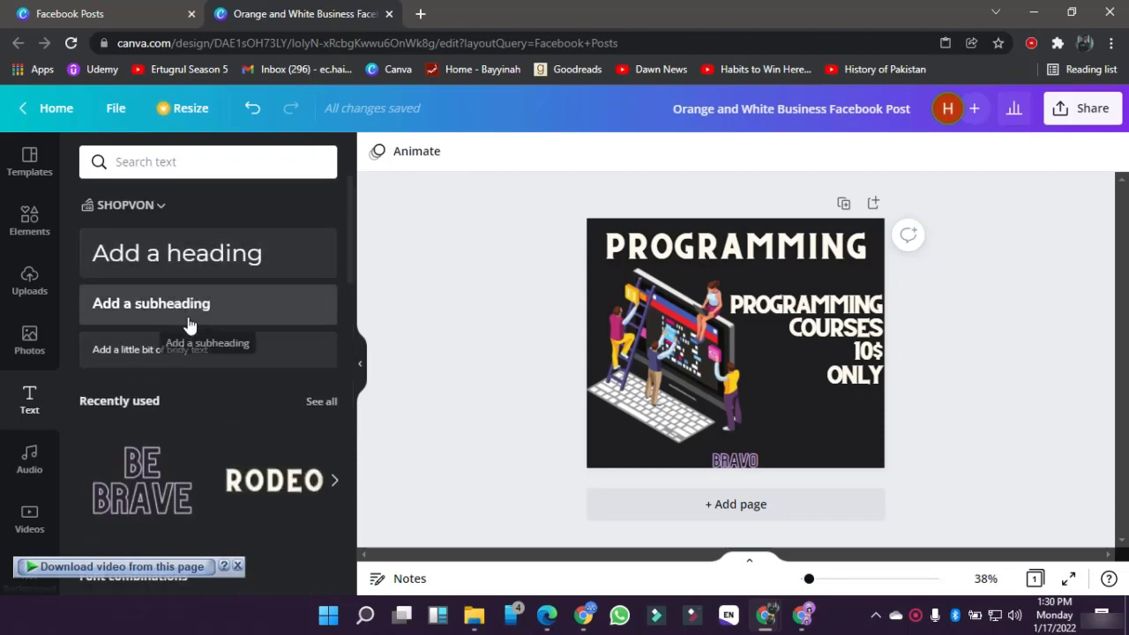
left_click(33, 482)
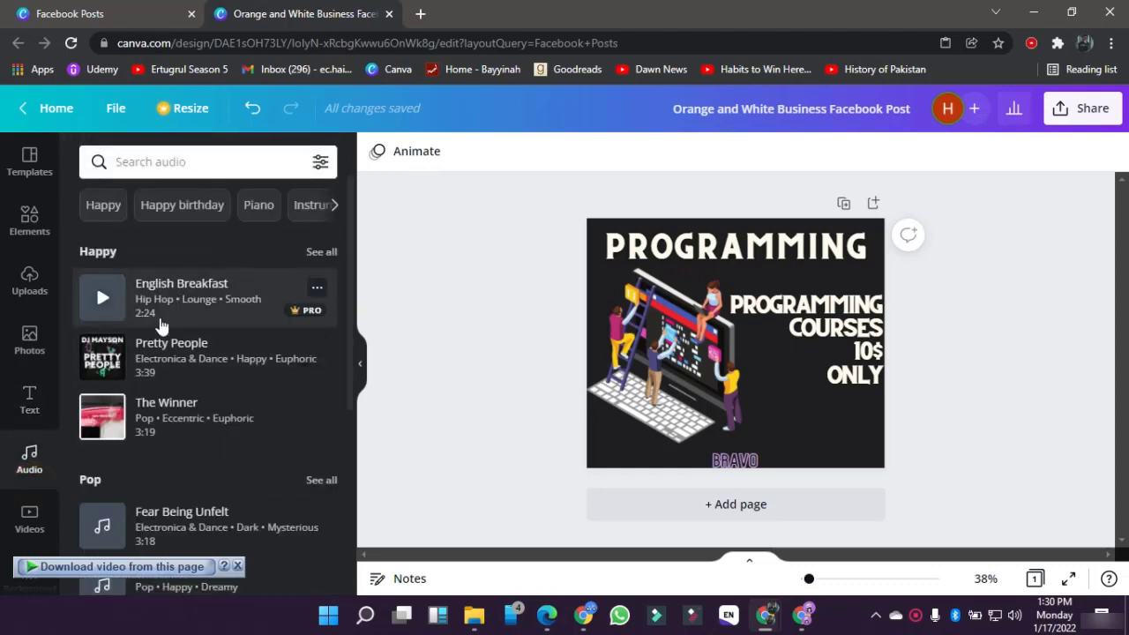
scroll(155, 322, "down", 2)
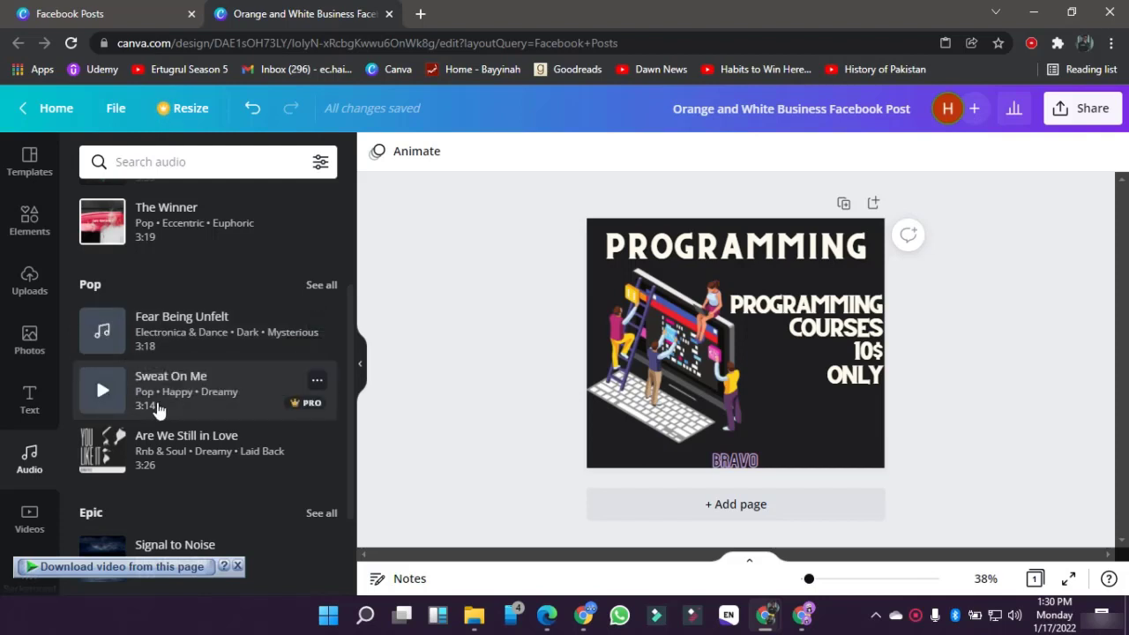
scroll(7, 379, "down", 2)
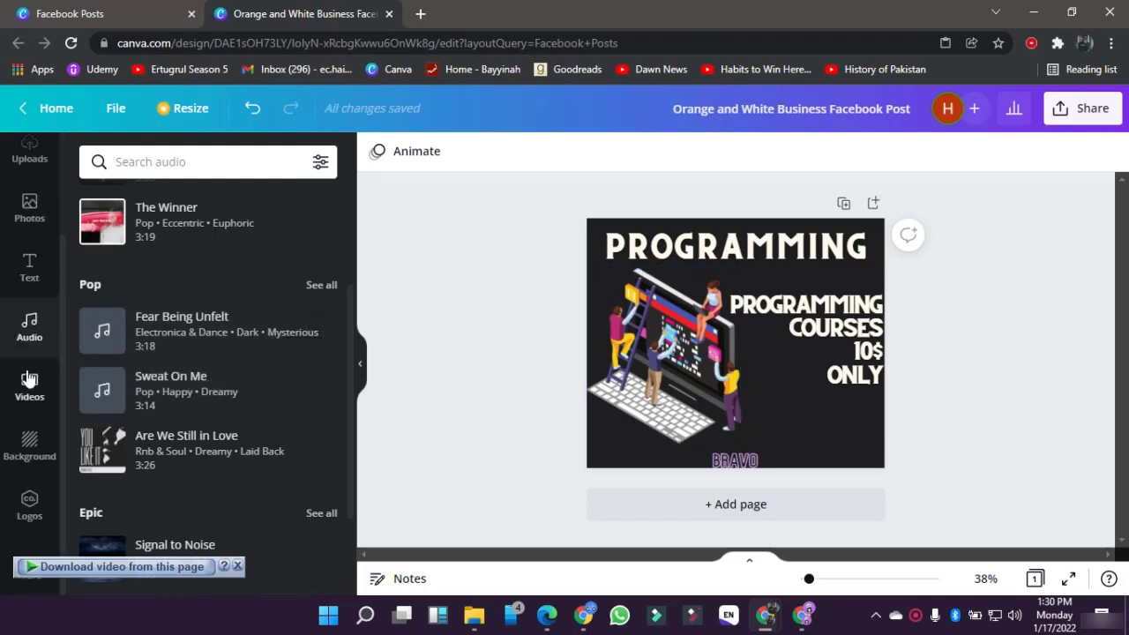
Step: Delete the laptop graphic from the page
left_click(620, 385)
key("Delete")
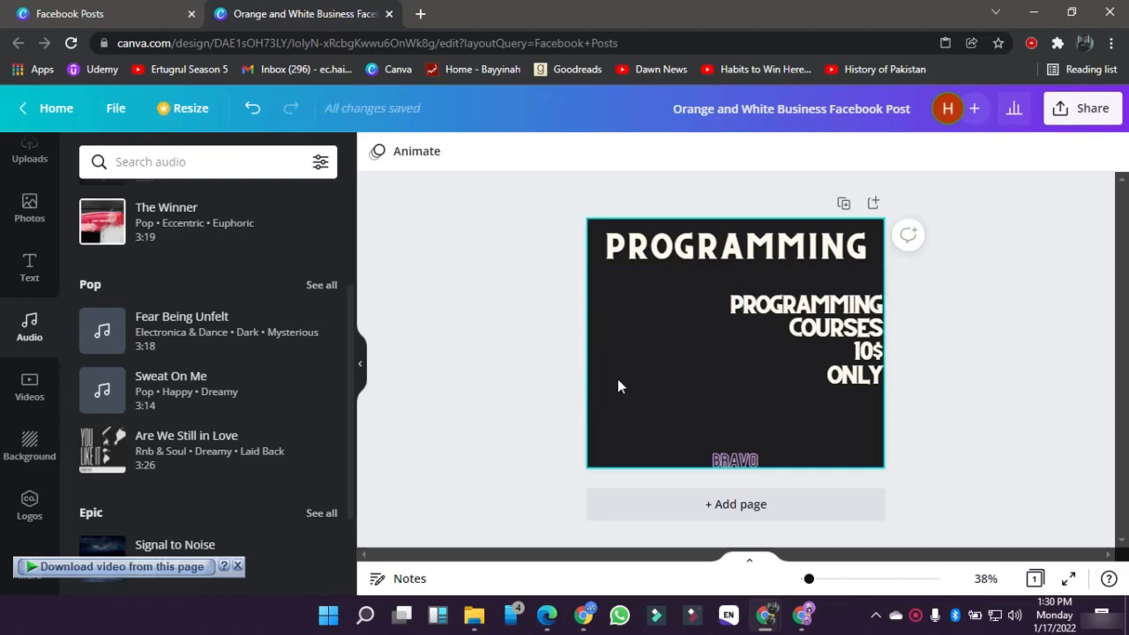
Step: Clear all the text from the black page and apply the recently used teal gradient as its background
key("ctrl+a")
key("Delete")
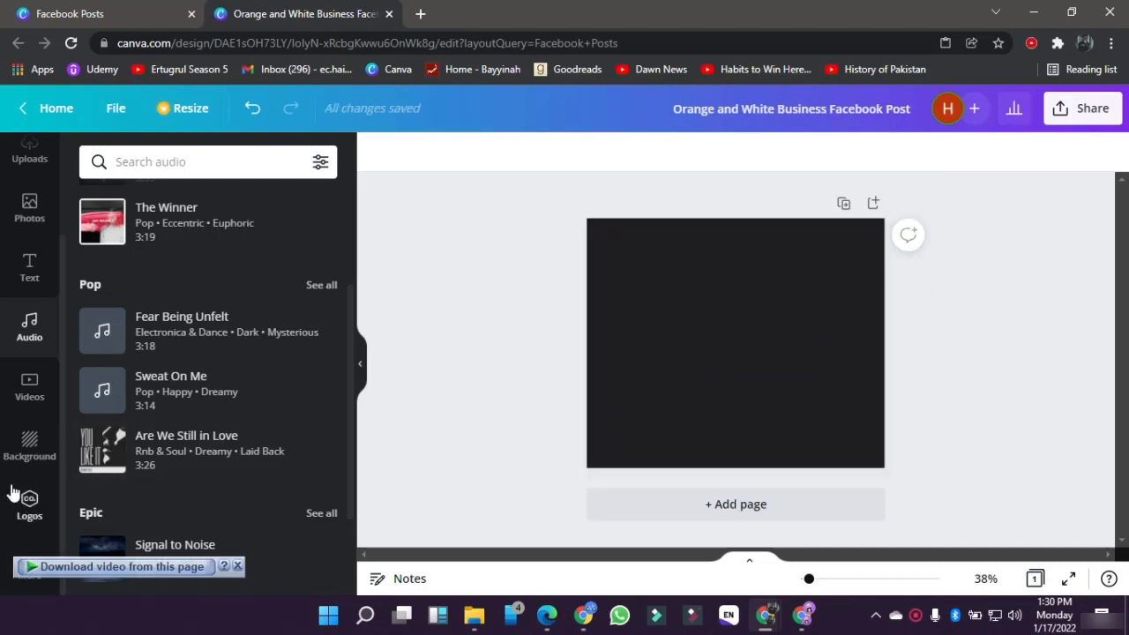
left_click(30, 443)
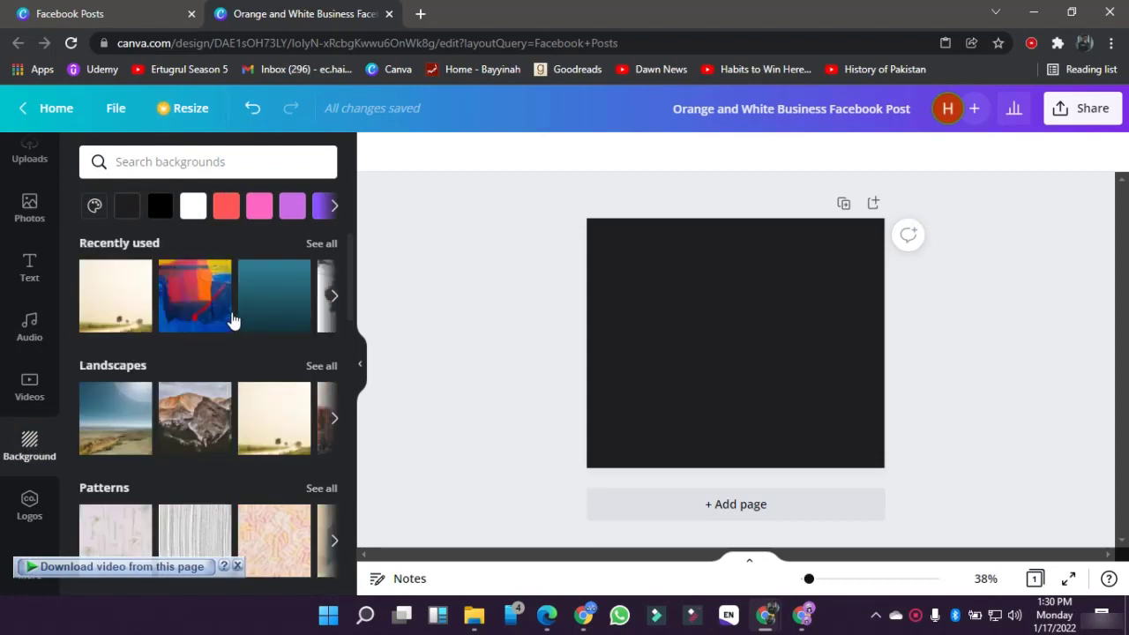
left_click(279, 304)
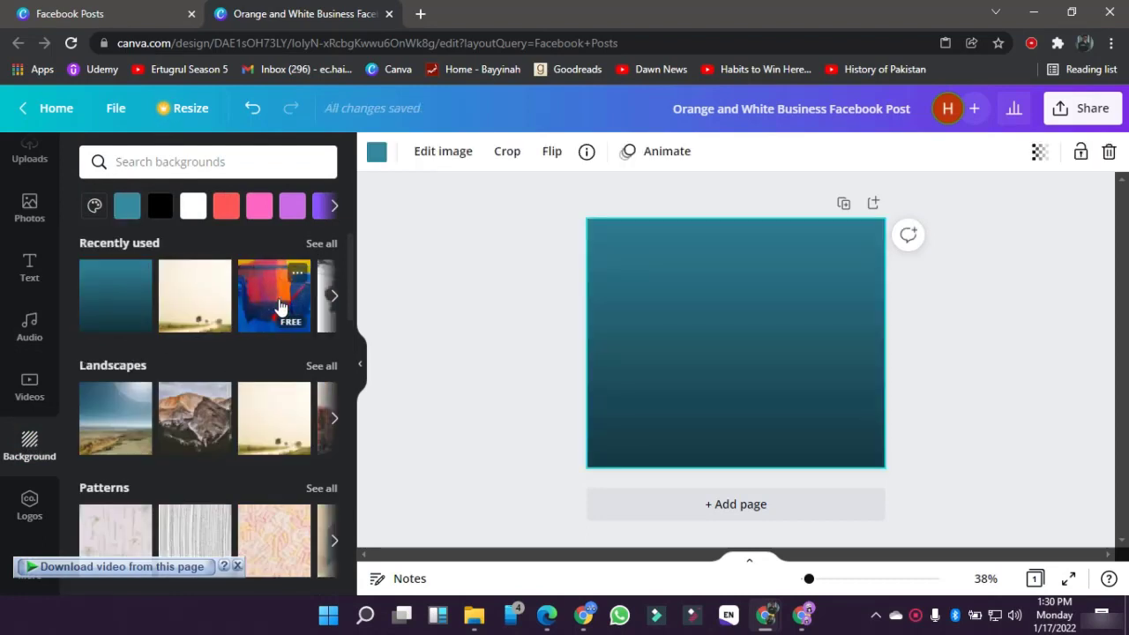
left_click(455, 307)
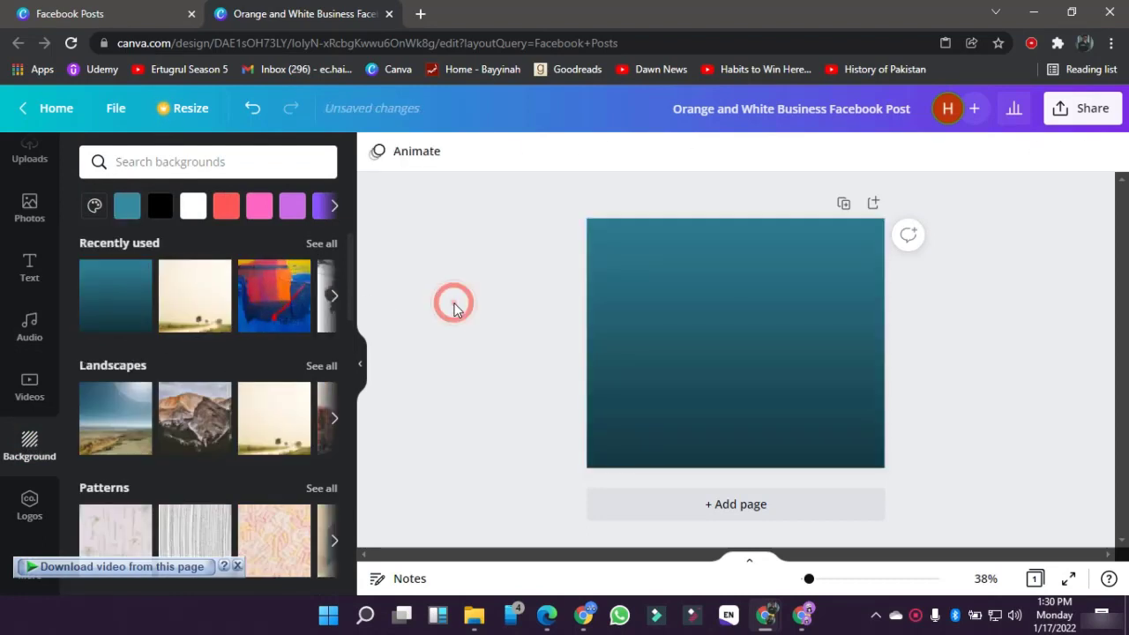
Step: Add the uploaded photo of the man with crossed arms, enlarge it to most of the page width and center it
scroll(9, 291, "up", 3)
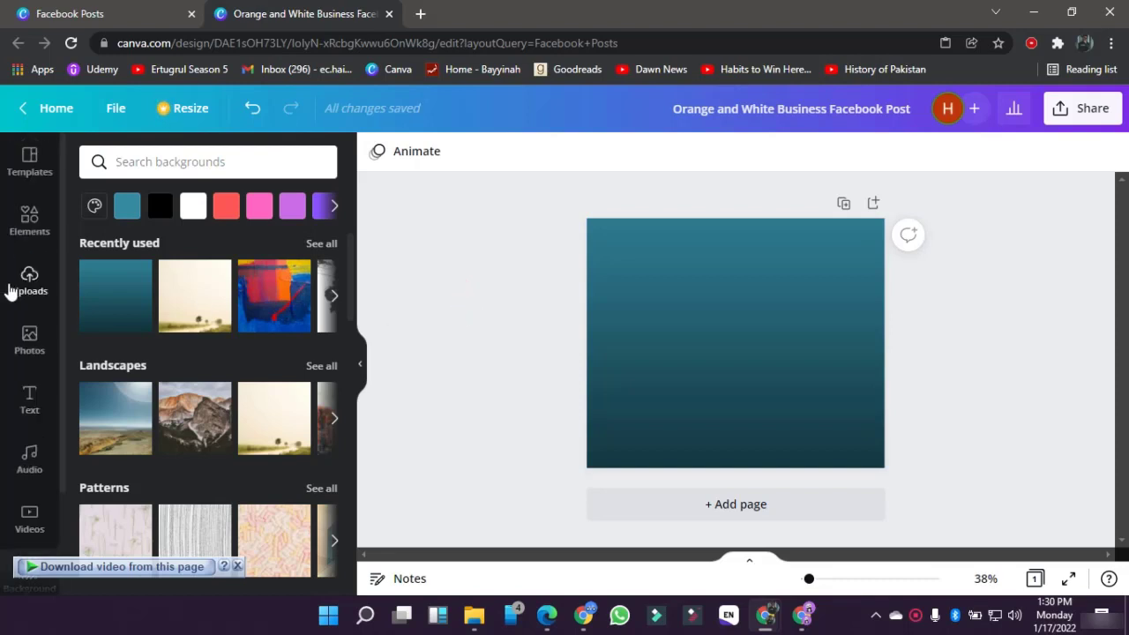
left_click(24, 284)
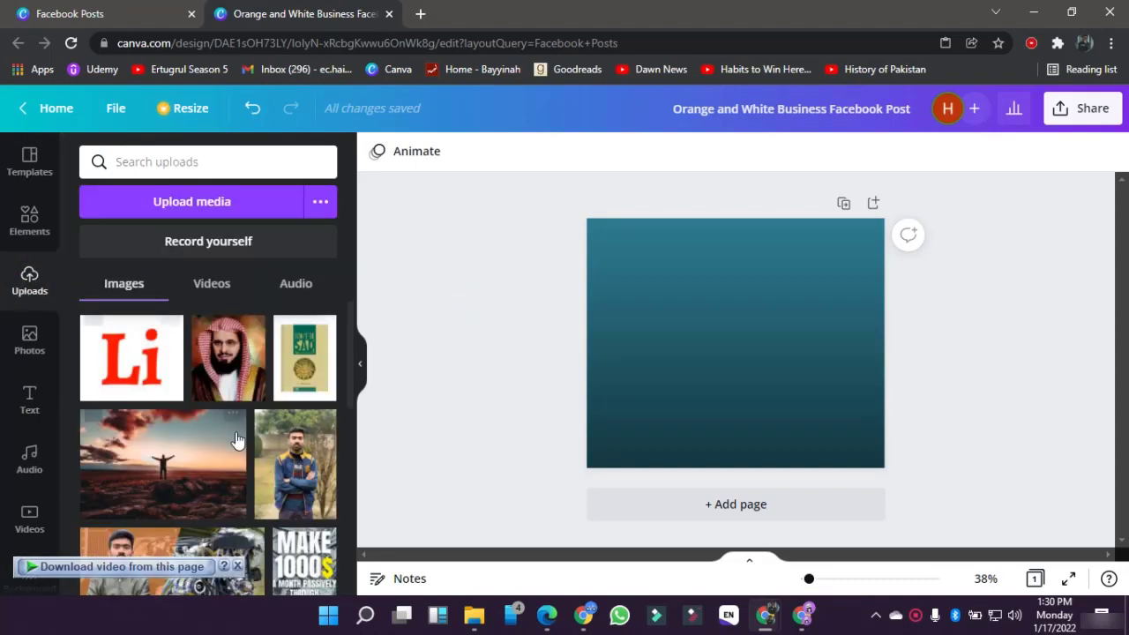
left_click(791, 353)
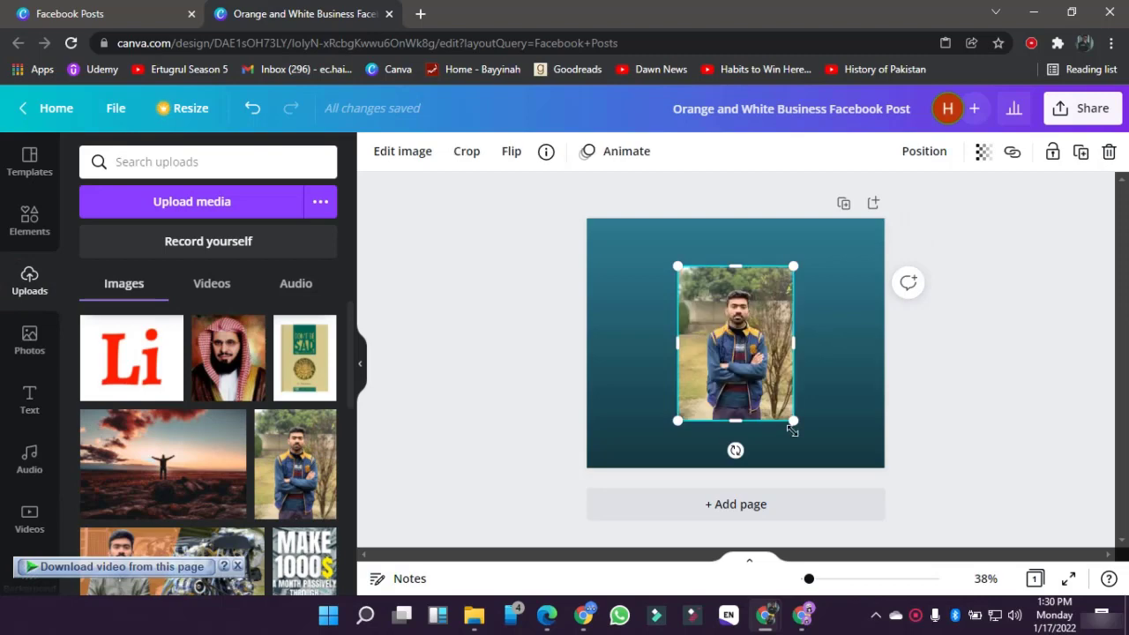
left_click_drag(793, 422, 917, 583)
left_click_drag(852, 462, 782, 412)
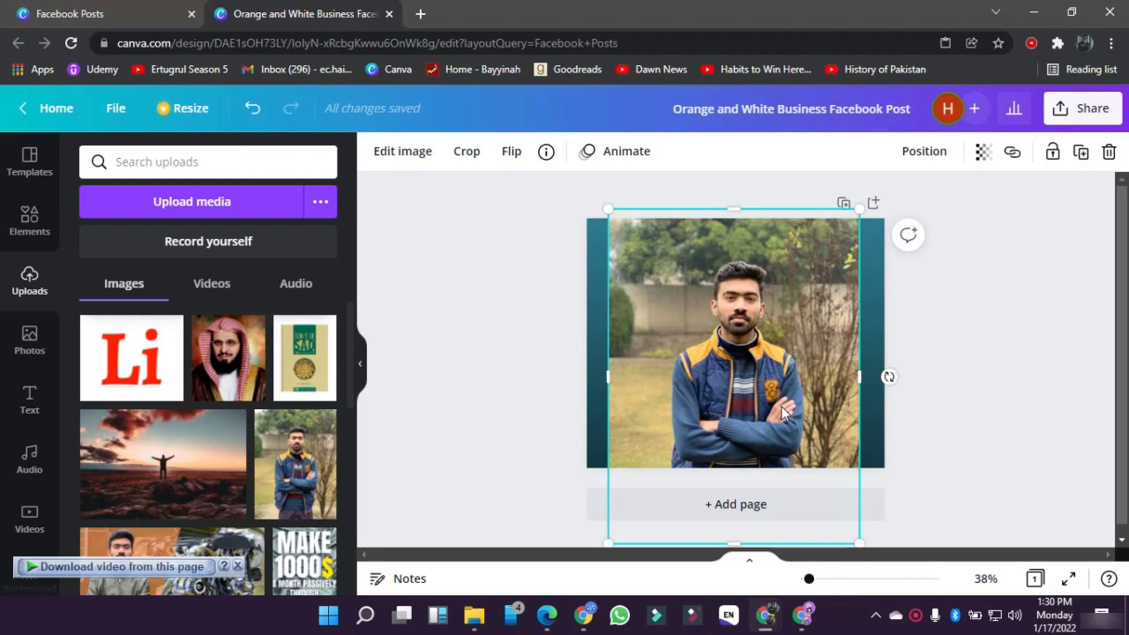
Step: Remove the garden background from the man's photo with the Background Remover and apply the result
left_click(401, 157)
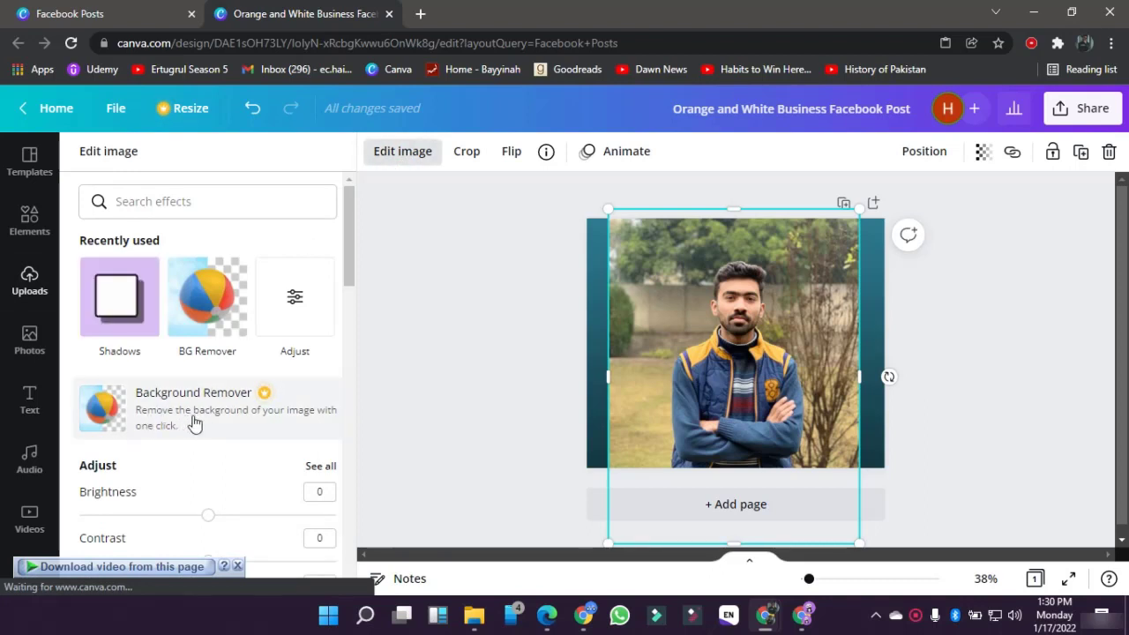
left_click(271, 401)
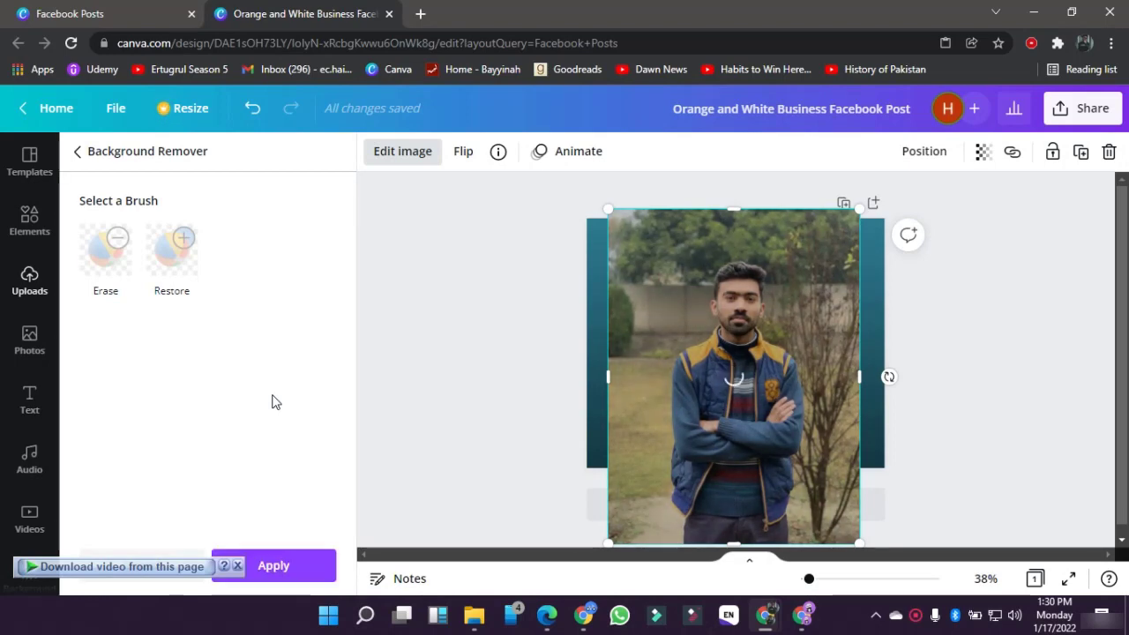
left_click(273, 565)
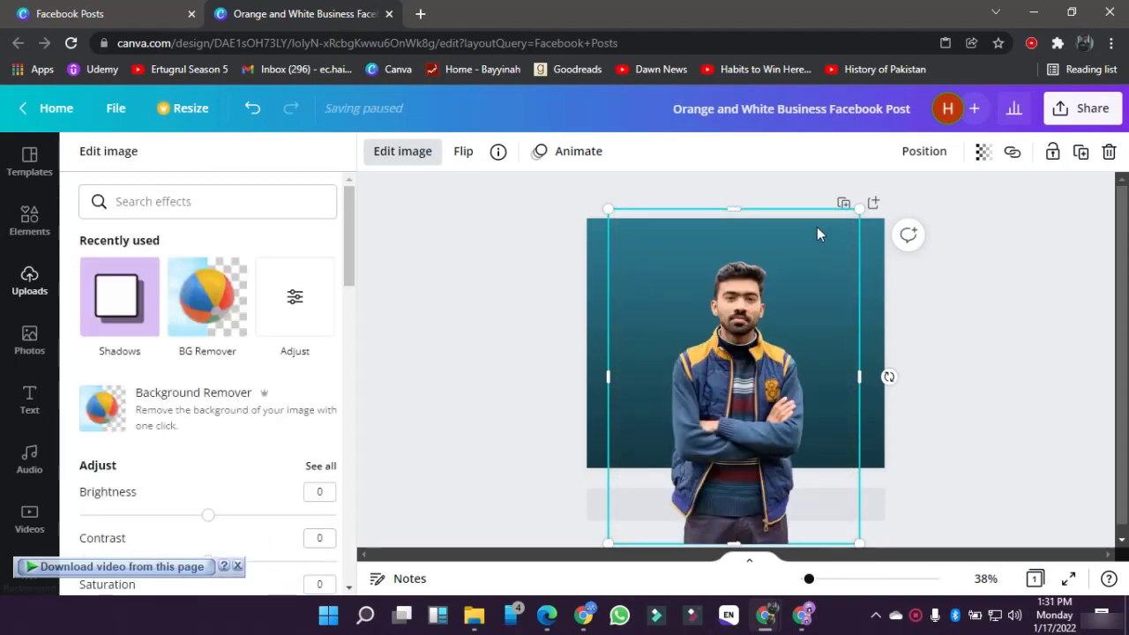
Step: Enlarge and center the cut-out photo with the head inside the page, and remove the gradient image behind it to leave solid teal
left_click_drag(855, 212, 979, 167)
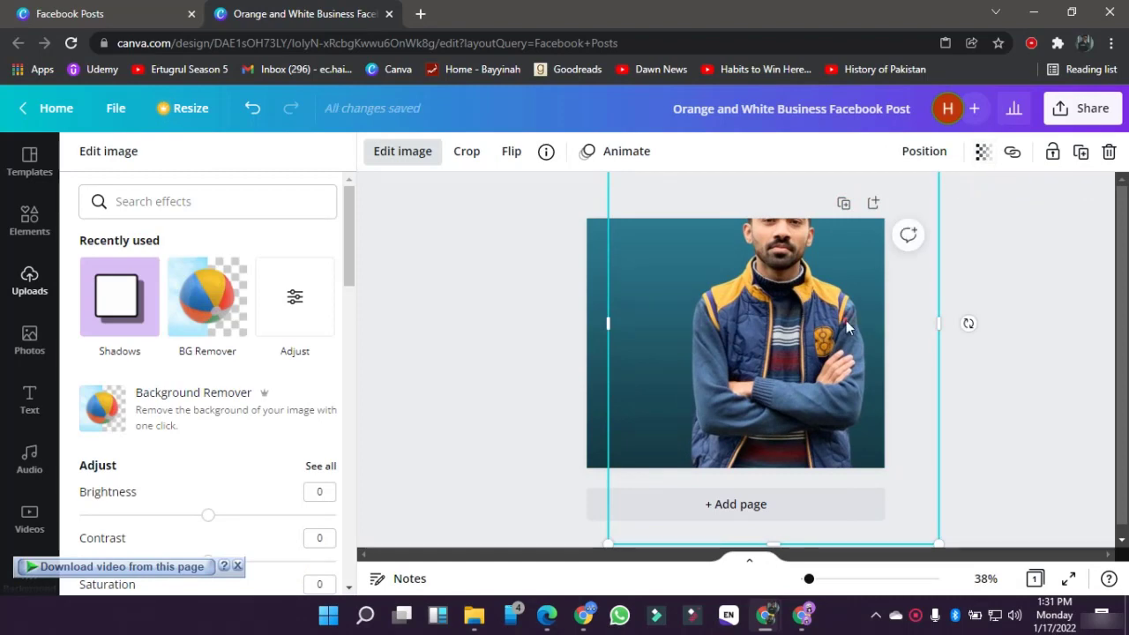
left_click_drag(846, 328, 807, 385)
left_click(545, 336)
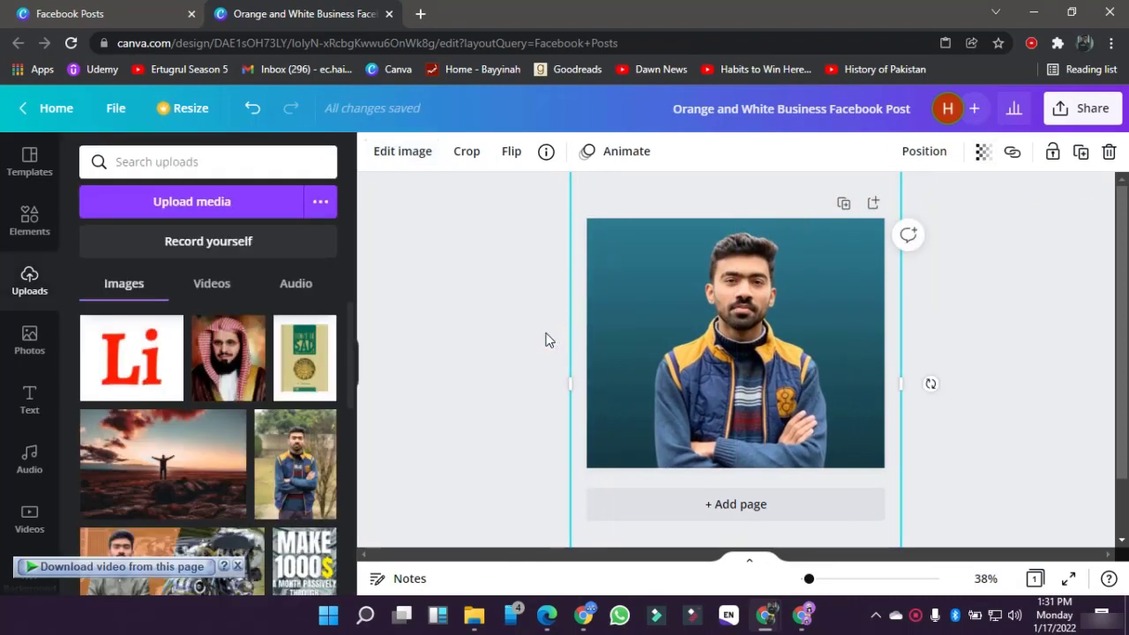
left_click(520, 336)
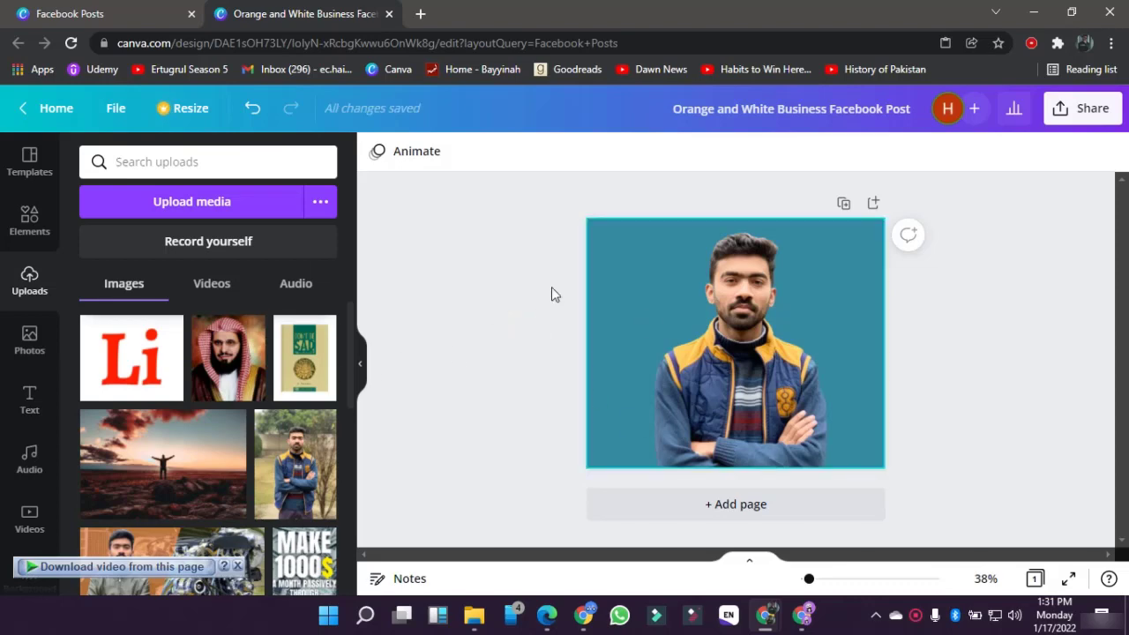
Step: Add the yellow neon SHINE font combination, enlarge it to font size 212 and position it over the photo
left_click(24, 399)
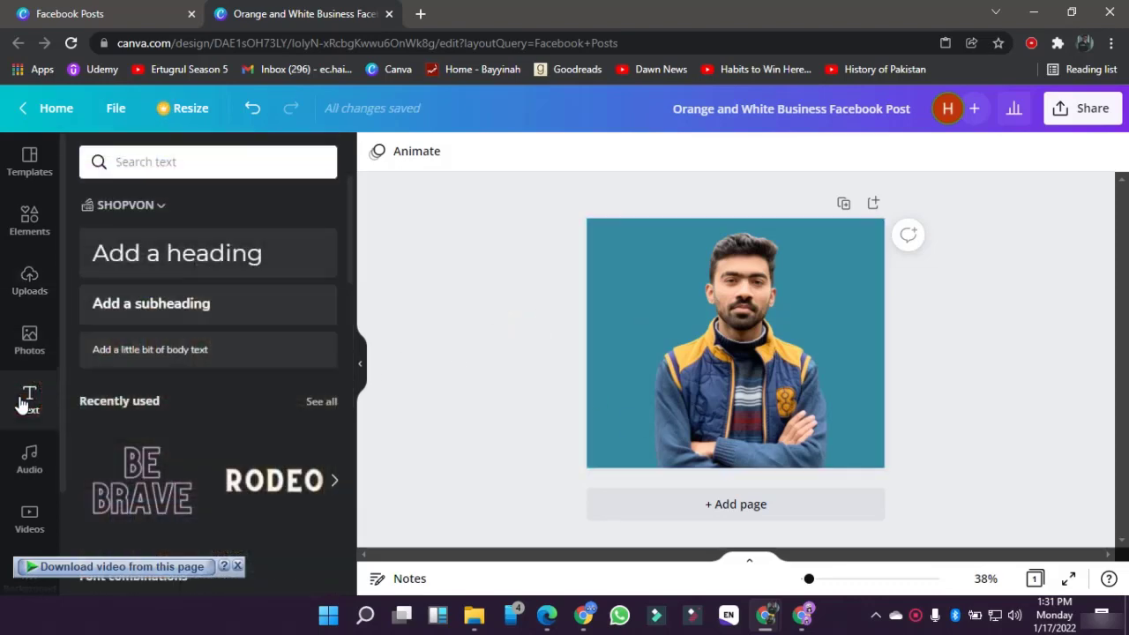
scroll(151, 460, "down", 2)
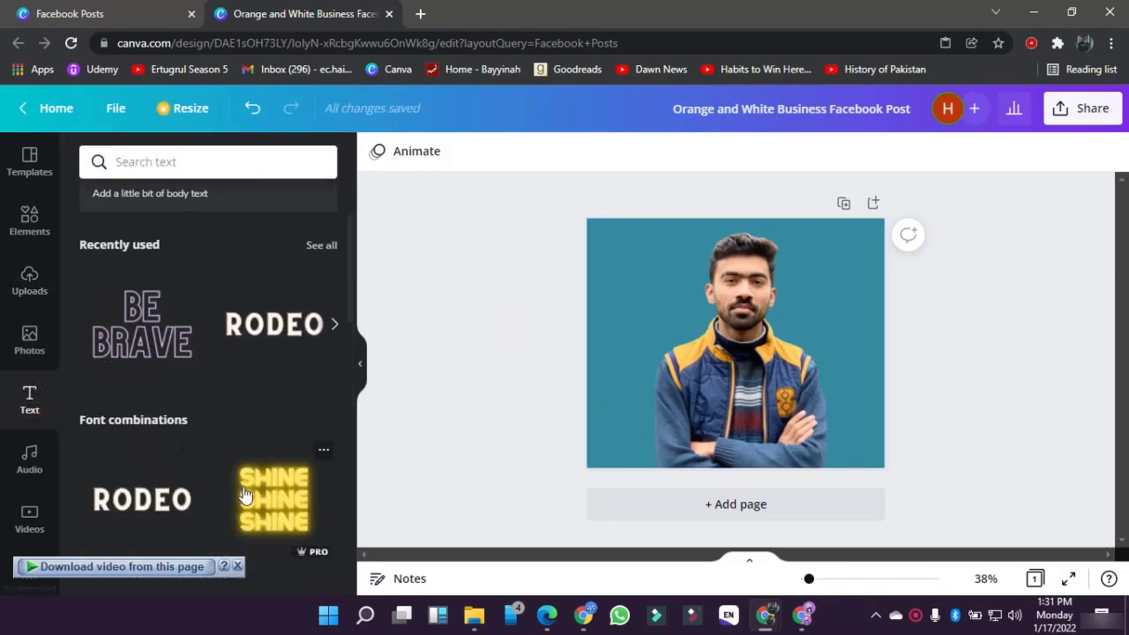
left_click(123, 340)
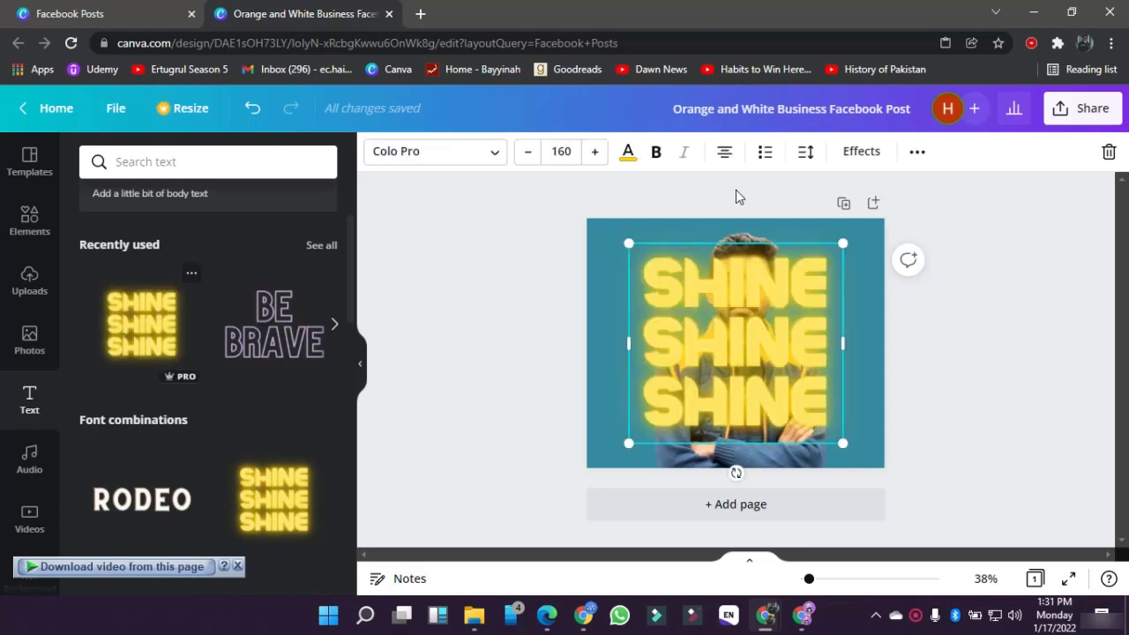
left_click_drag(880, 231, 909, 184)
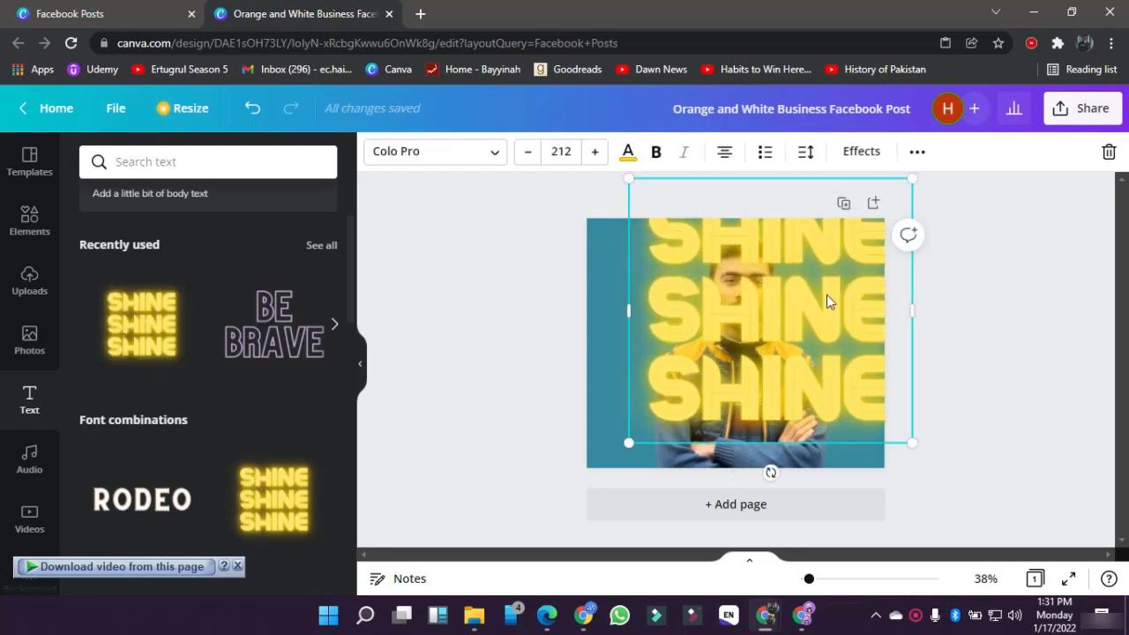
left_click_drag(823, 297, 801, 331)
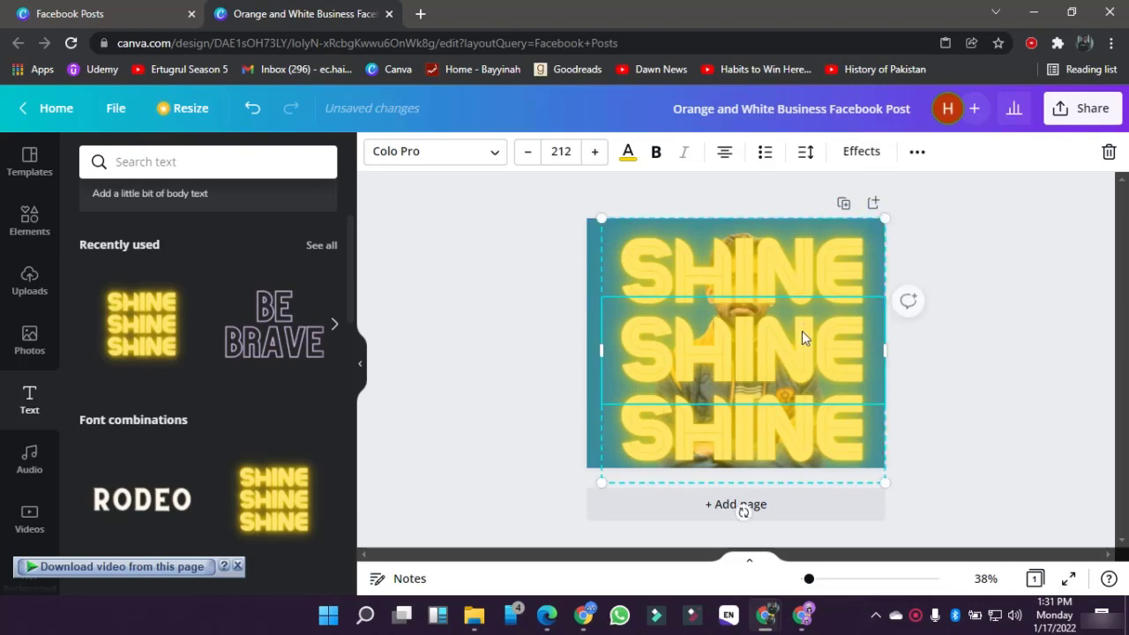
Step: Try the Glitch effect on the middle SHINE line and switch it back to Neon
left_click(860, 151)
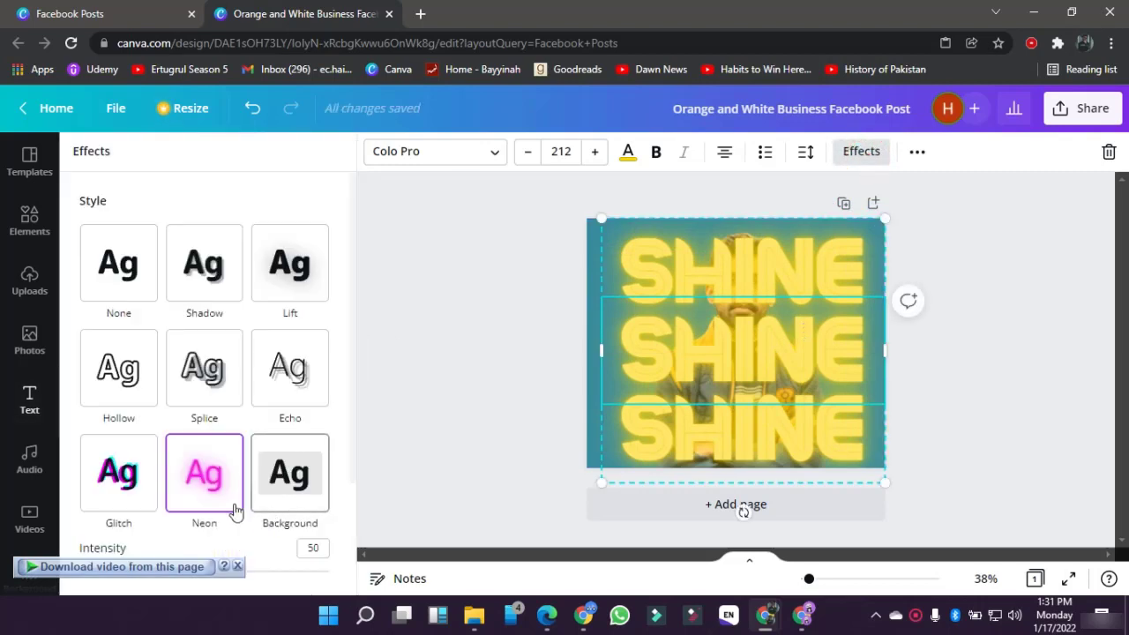
left_click(120, 501)
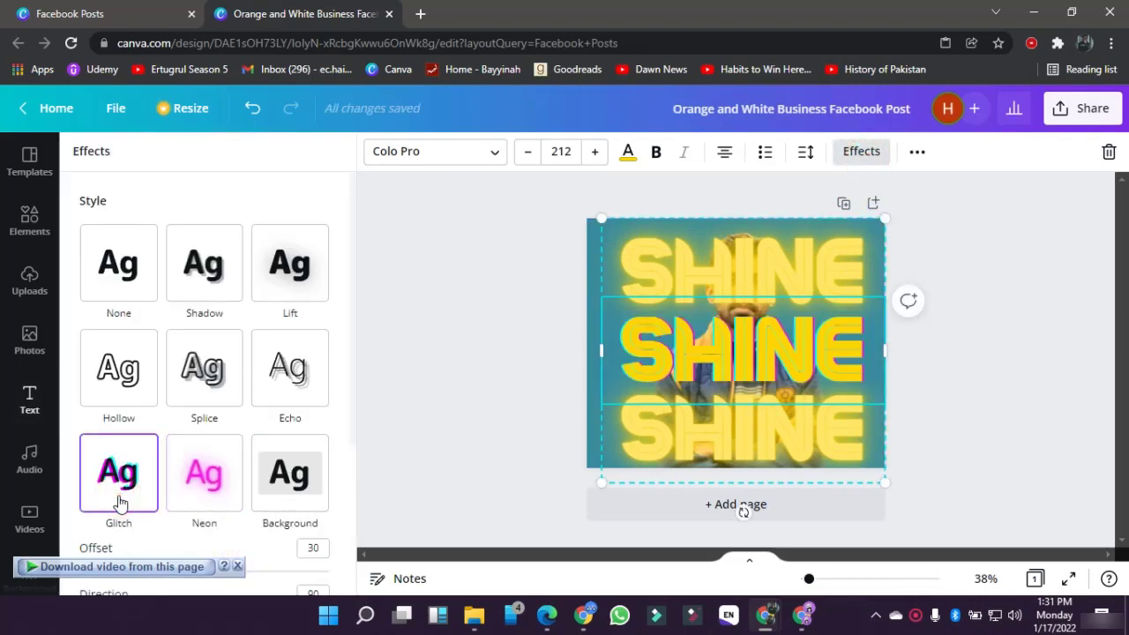
left_click(206, 479)
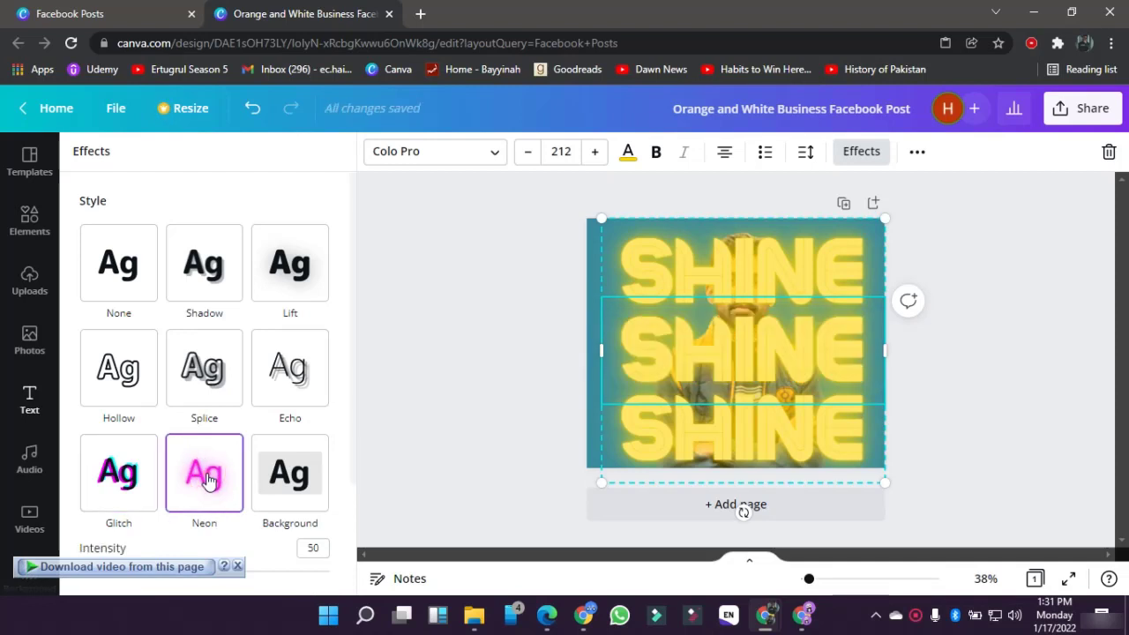
left_click(522, 395)
Step: Check the layering and page alignment options for the SHINE text
left_click(694, 346)
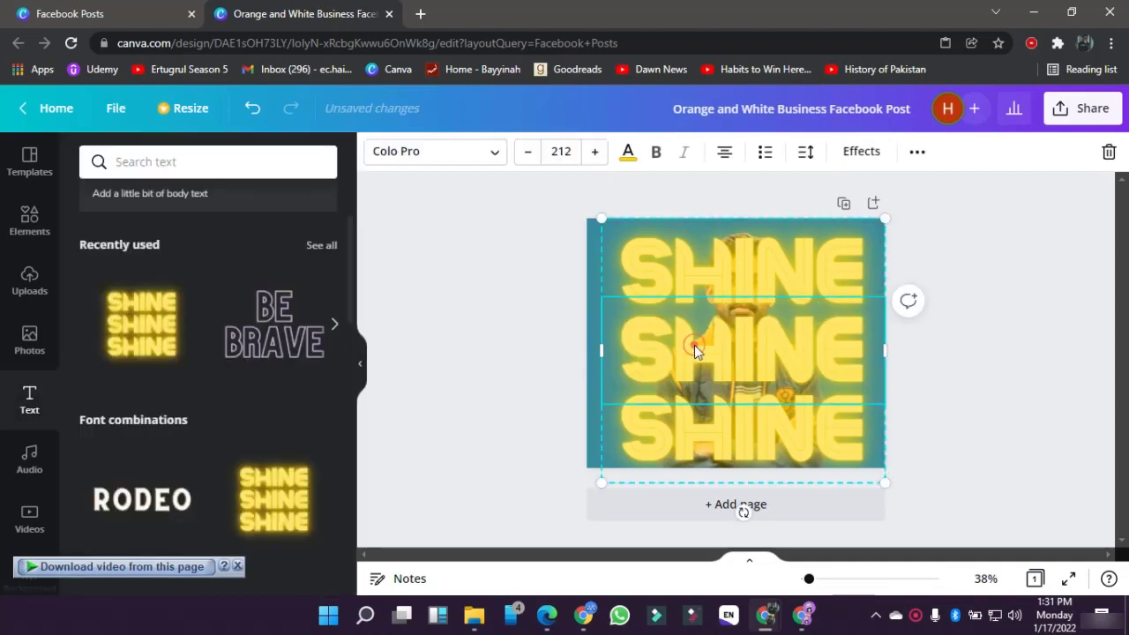
left_click(916, 155)
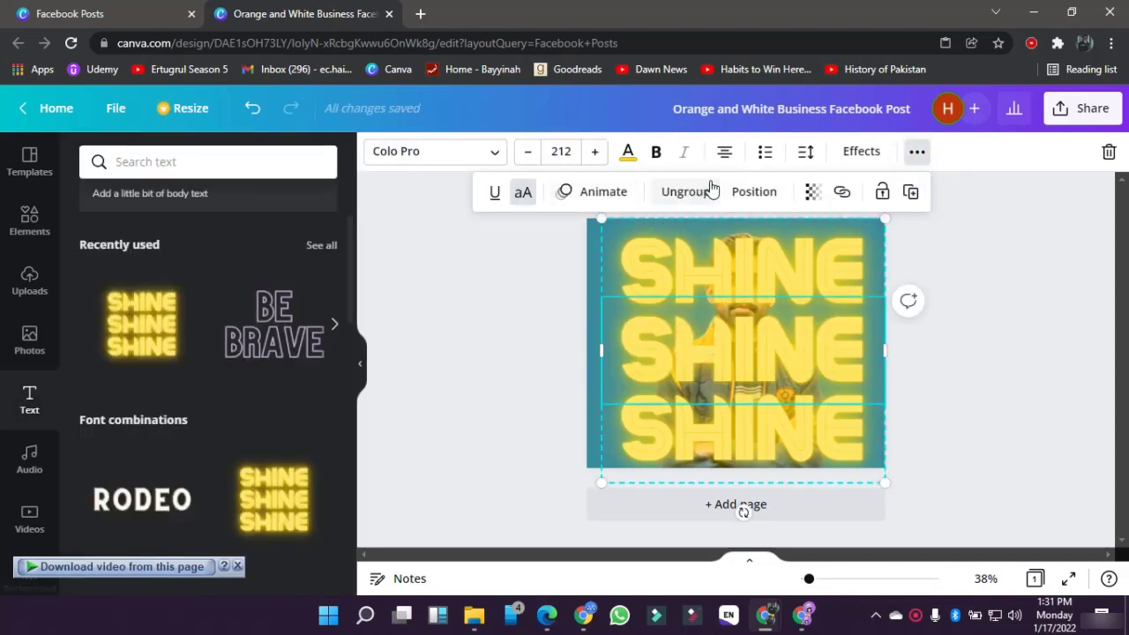
left_click(743, 193)
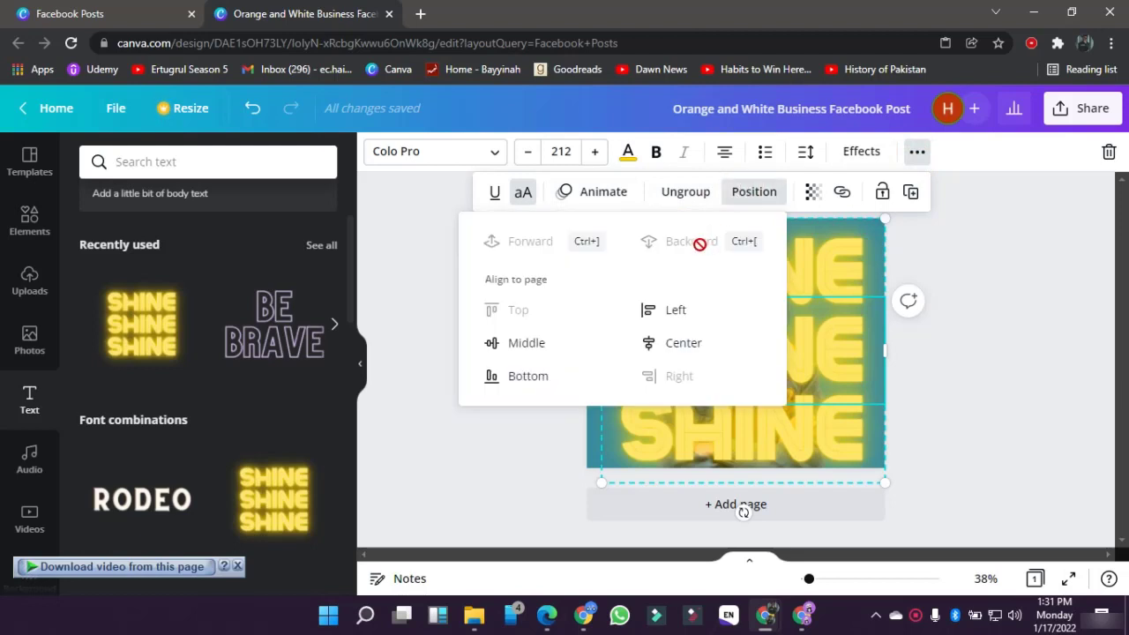
left_click(792, 471)
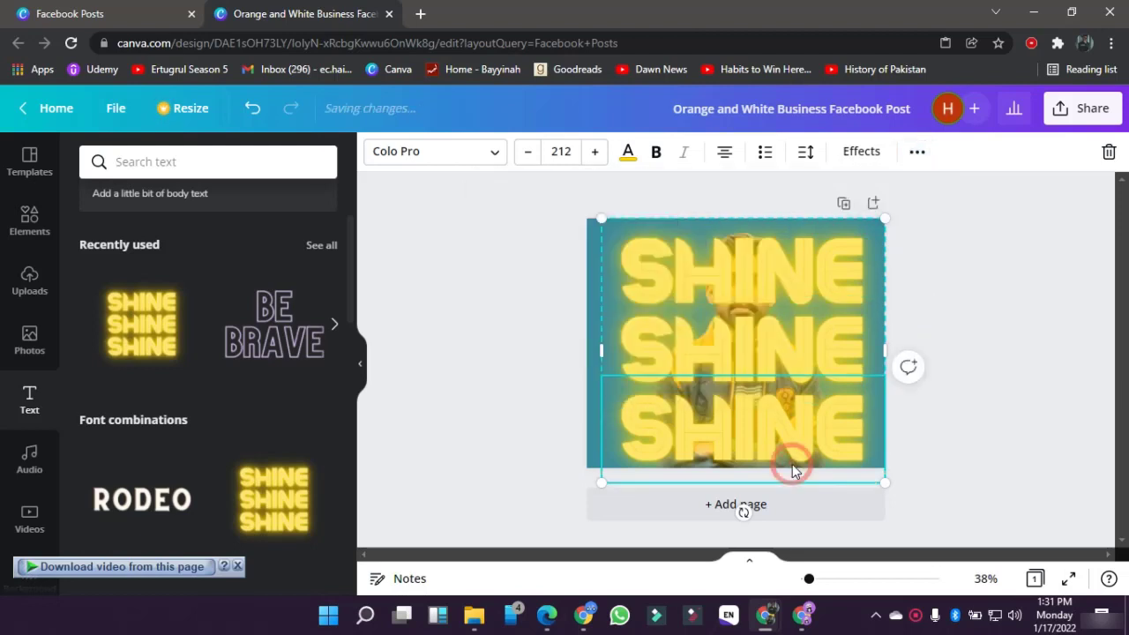
Step: Move the SHINE text group off the page and delete the cut-out photo of the man
left_click(962, 411)
left_click_drag(856, 401, 542, 374)
double_click(761, 401)
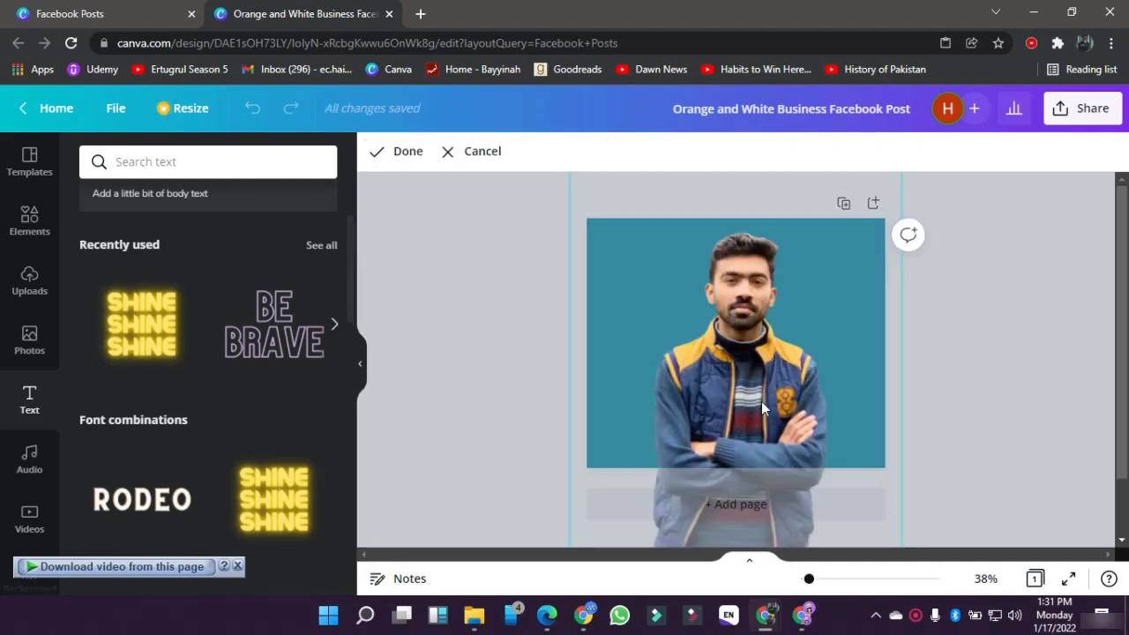
key("Delete")
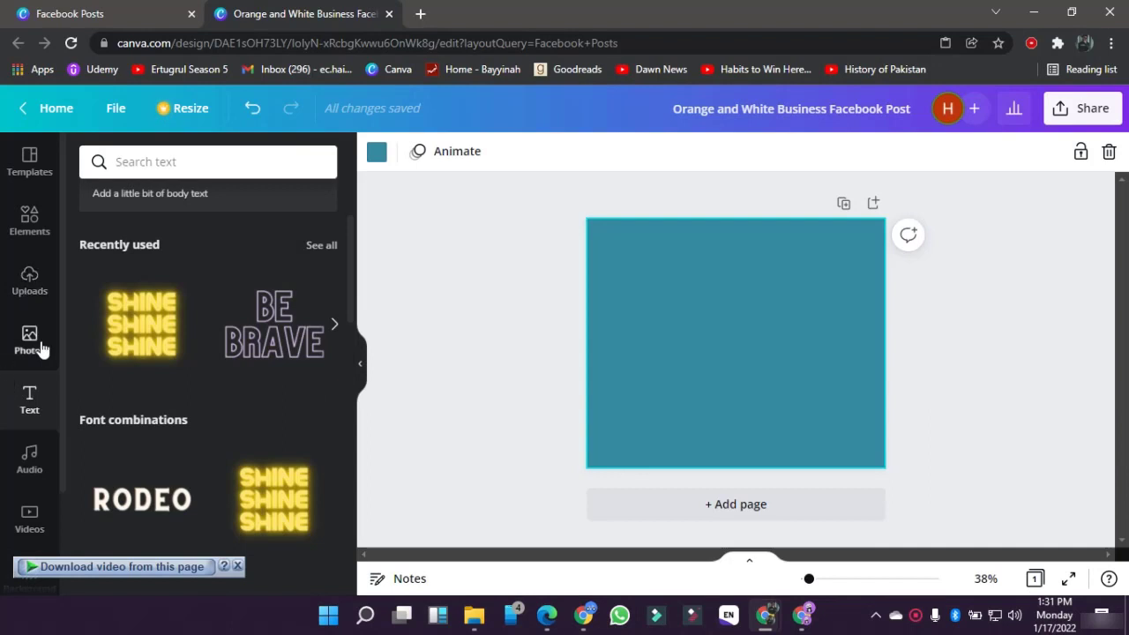
Step: Add the uploaded photo of the man with crossed arms again and enlarge it beyond the page's upper edge
left_click(35, 341)
scroll(166, 445, "down", 2)
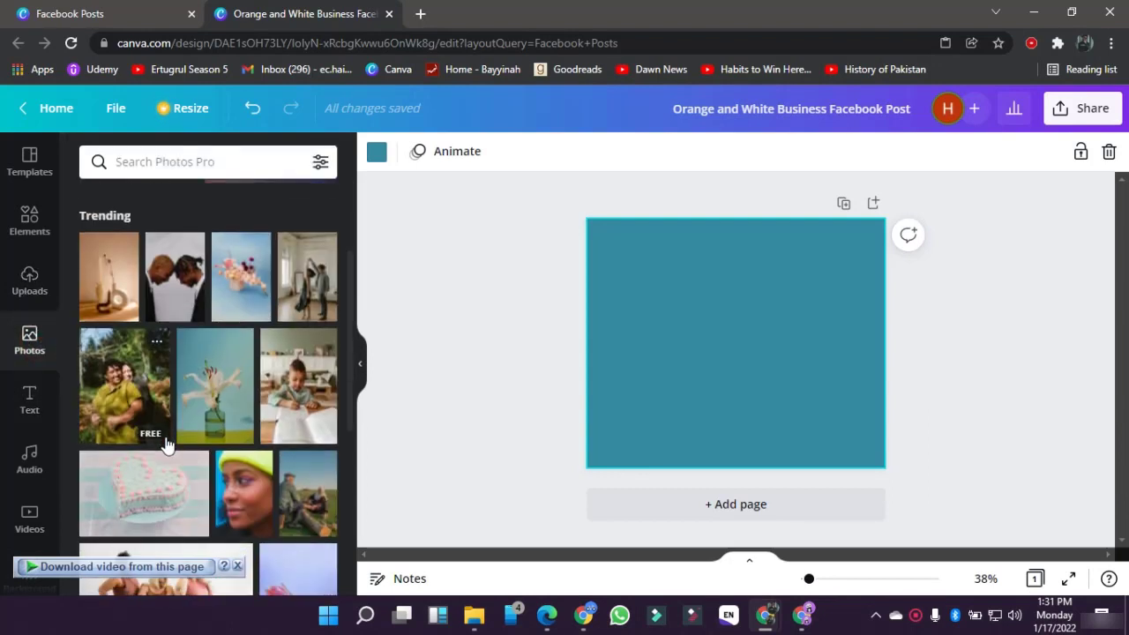
left_click(42, 277)
left_click(286, 484)
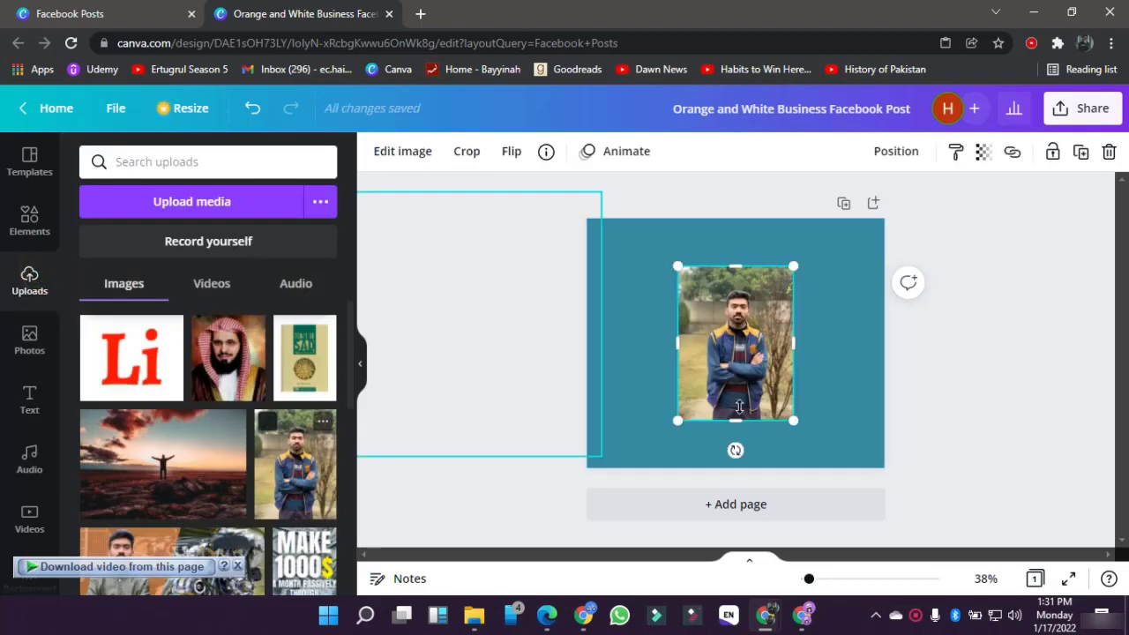
left_click_drag(793, 271, 869, 235)
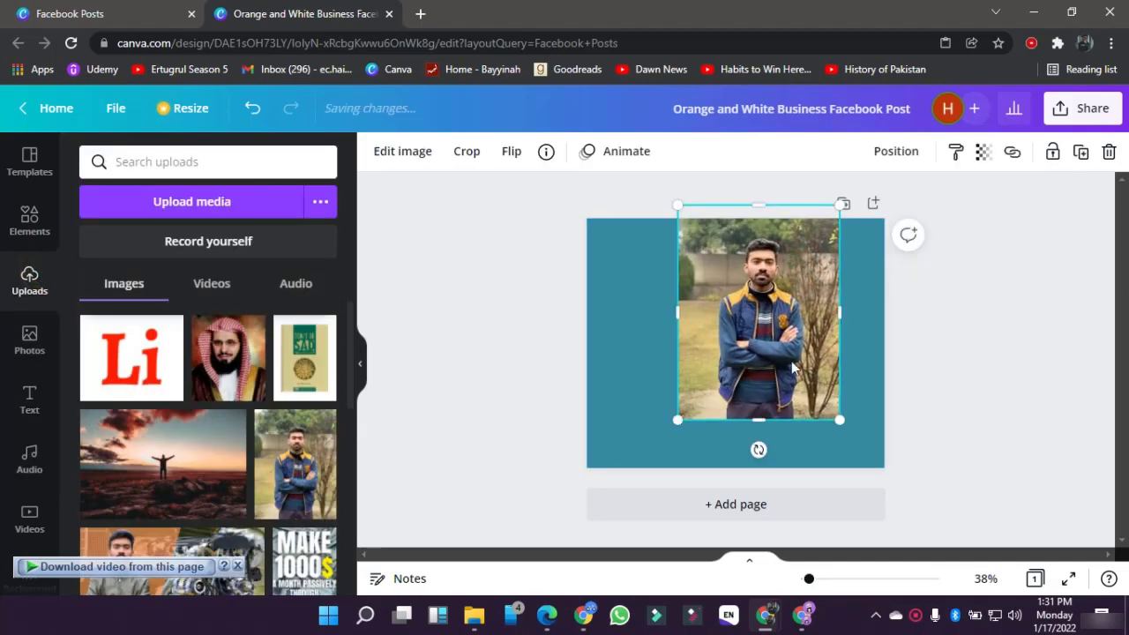
Step: Enlarge the man's photo to fit the full page height and remove its background
left_click_drag(679, 423, 635, 466)
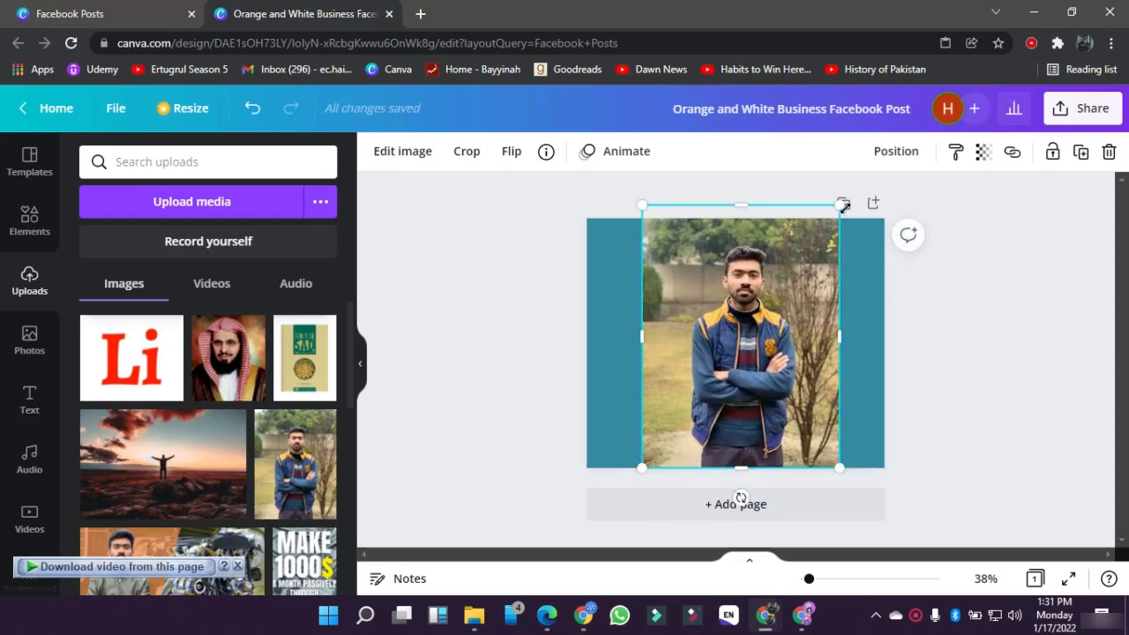
left_click_drag(842, 205, 829, 218)
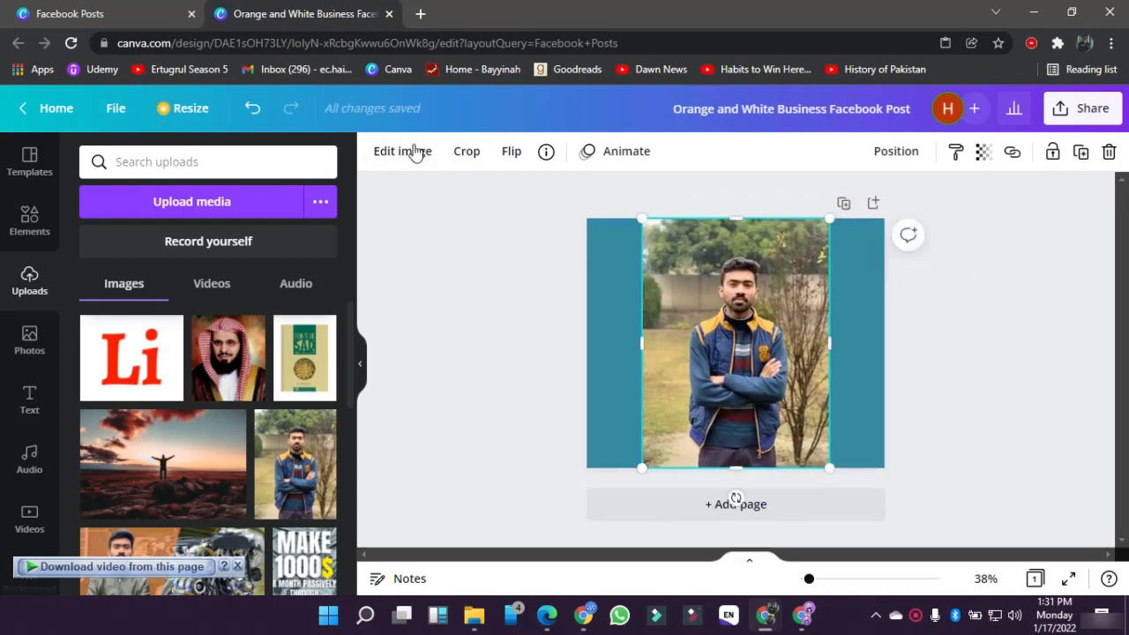
left_click(414, 155)
left_click(179, 415)
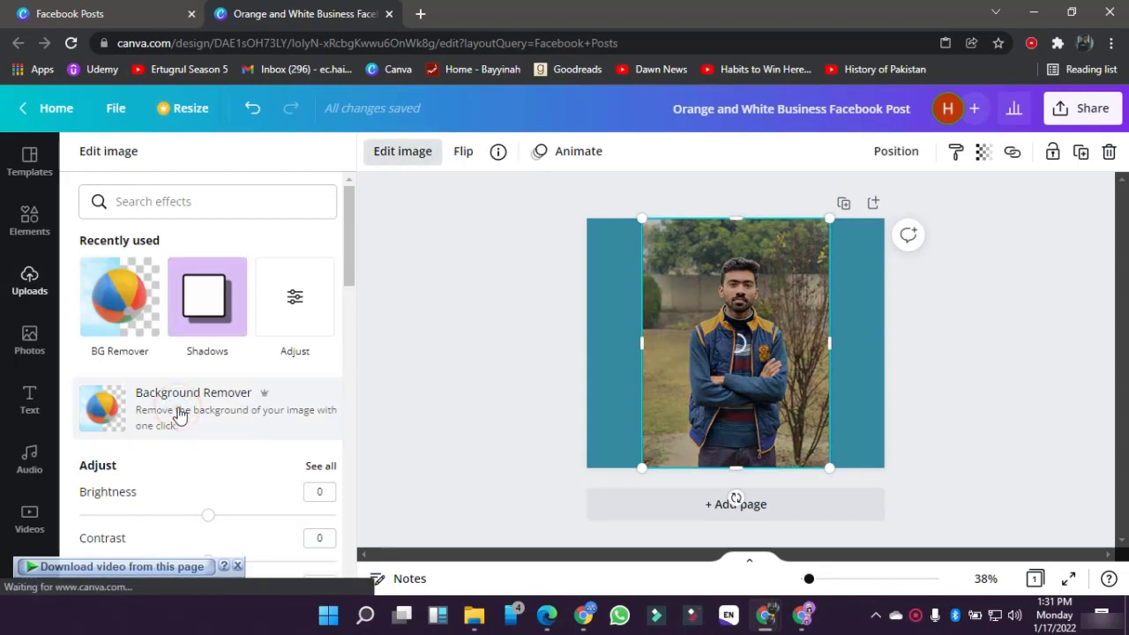
left_click(420, 379)
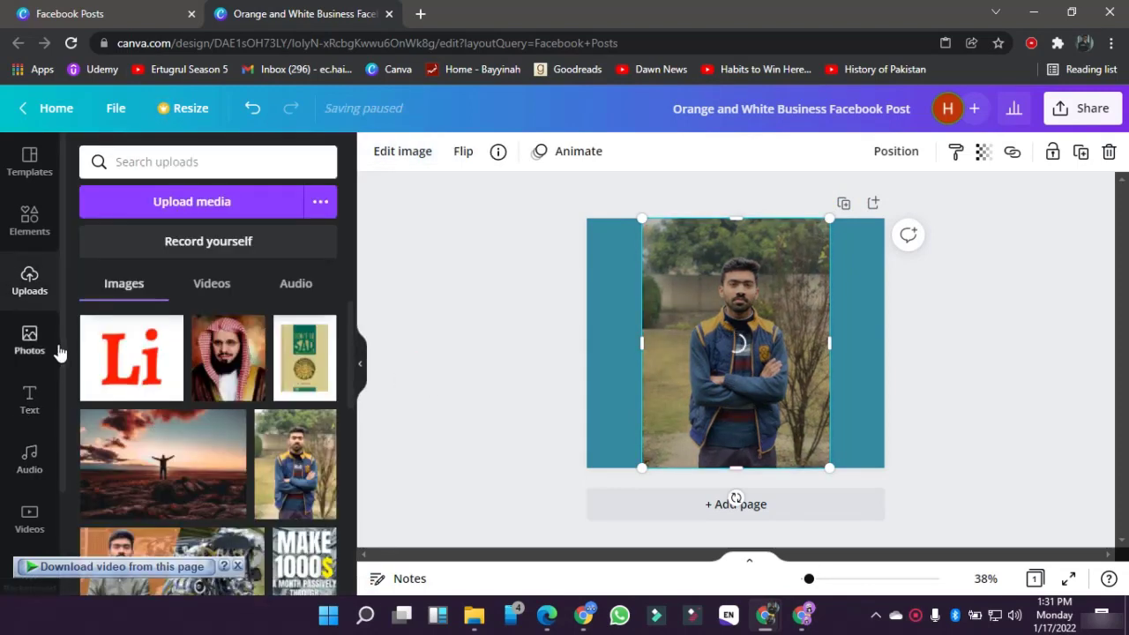
Step: Add the yellow neon SHINE text combination, enlarge it to font size 192, and move it down within the page
left_click(29, 398)
left_click(141, 328)
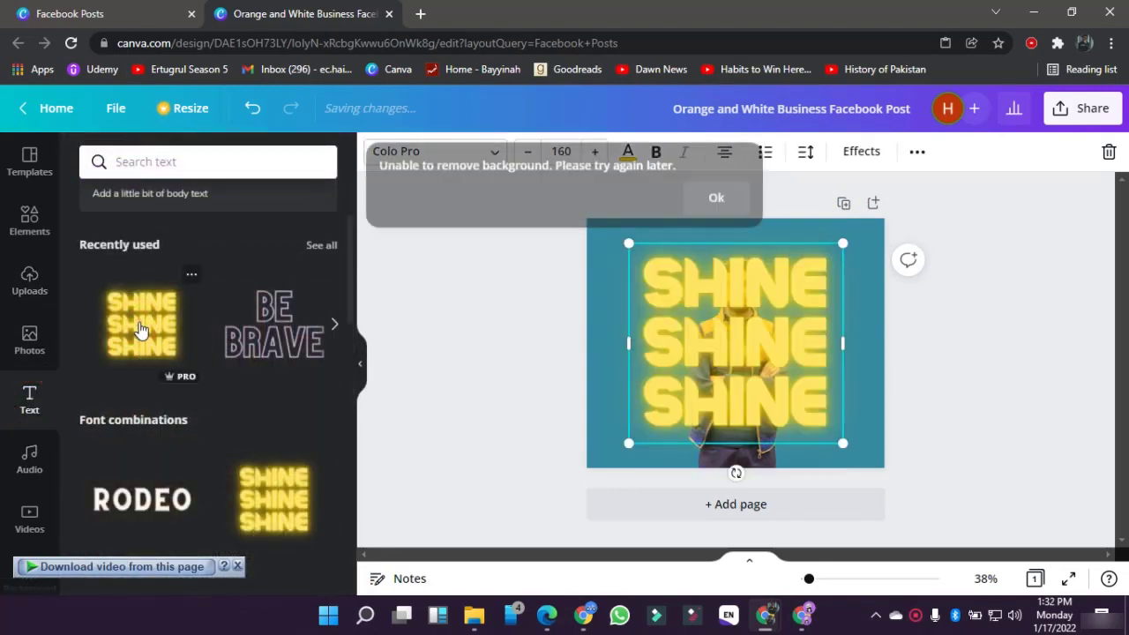
left_click(731, 200)
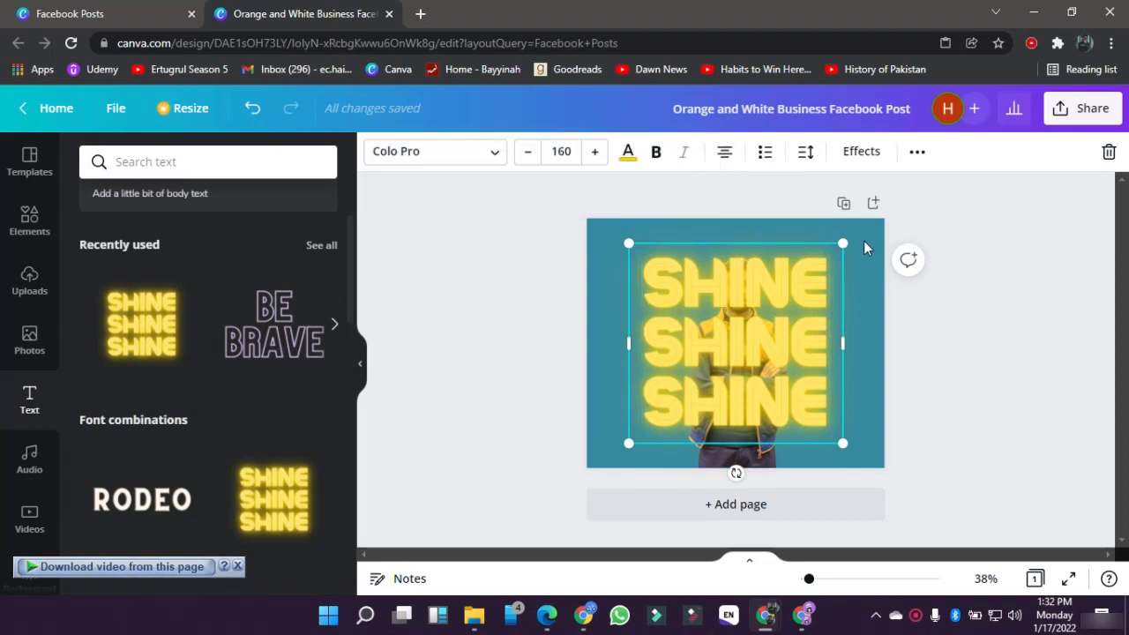
left_click_drag(834, 251, 884, 204)
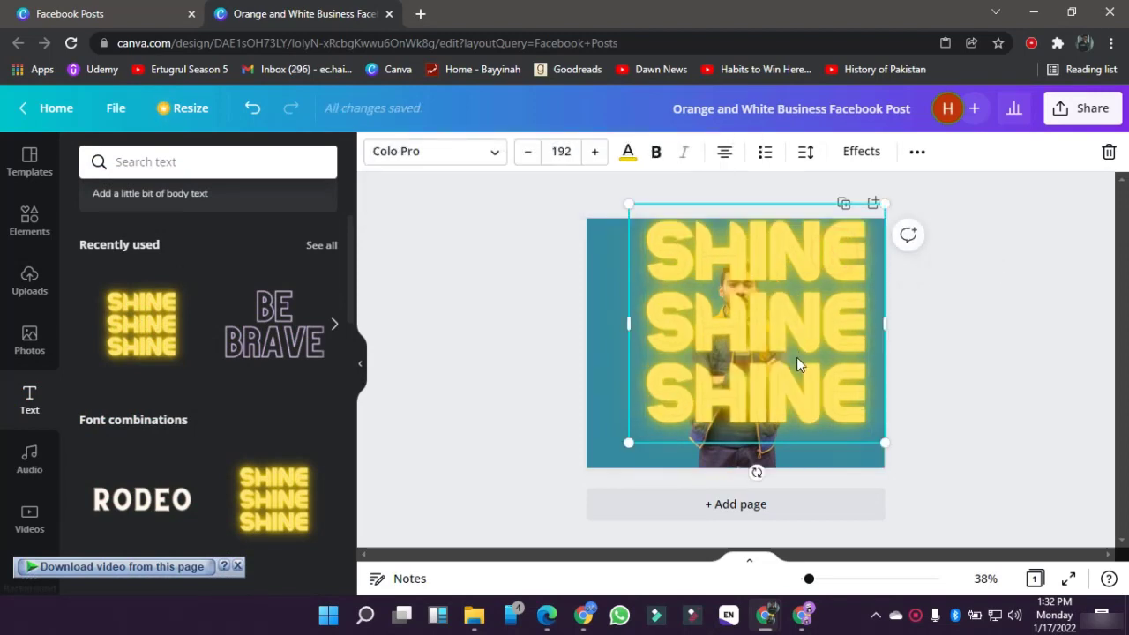
left_click_drag(796, 362, 790, 381)
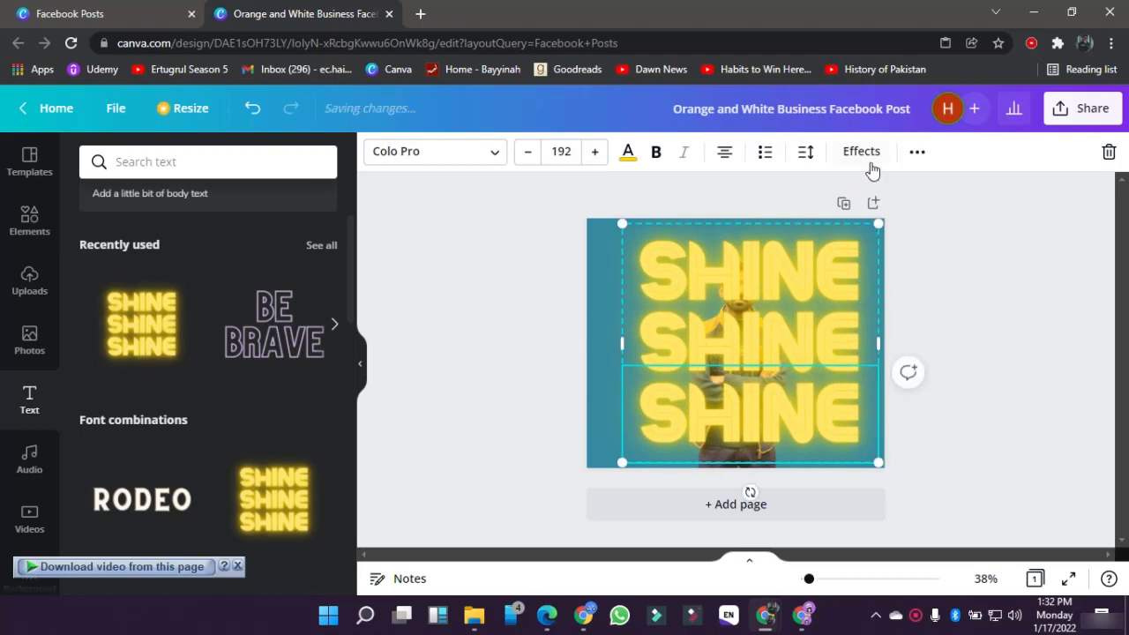
Step: Send the SHINE text backward so it sits behind the man's photo
left_click(918, 152)
left_click(716, 193)
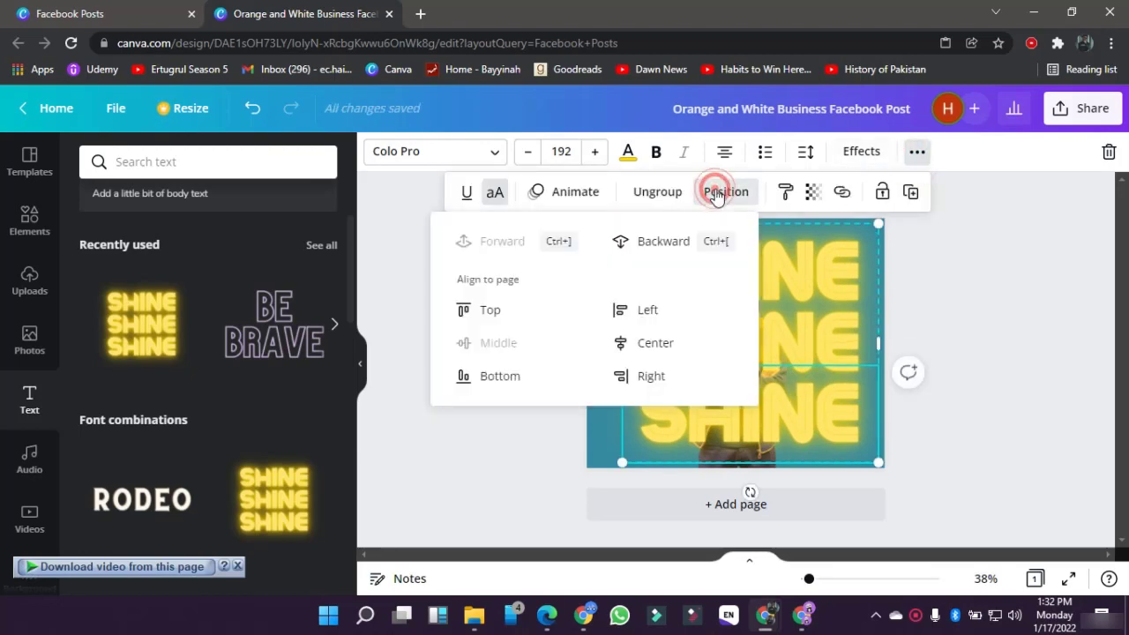
left_click(710, 240)
left_click(547, 441)
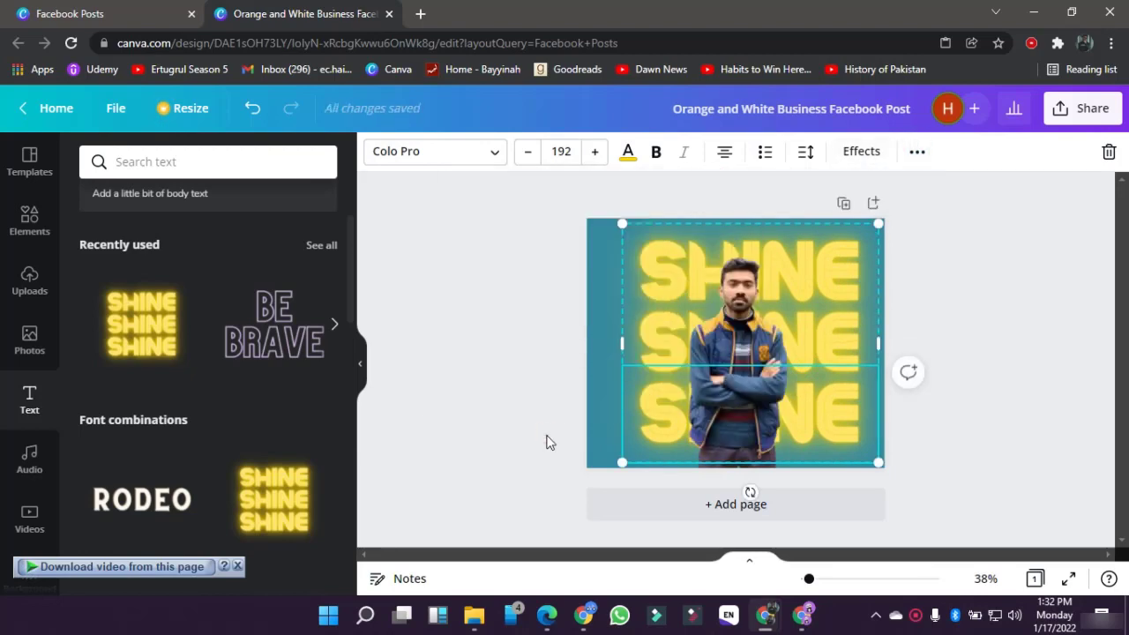
left_click(546, 441)
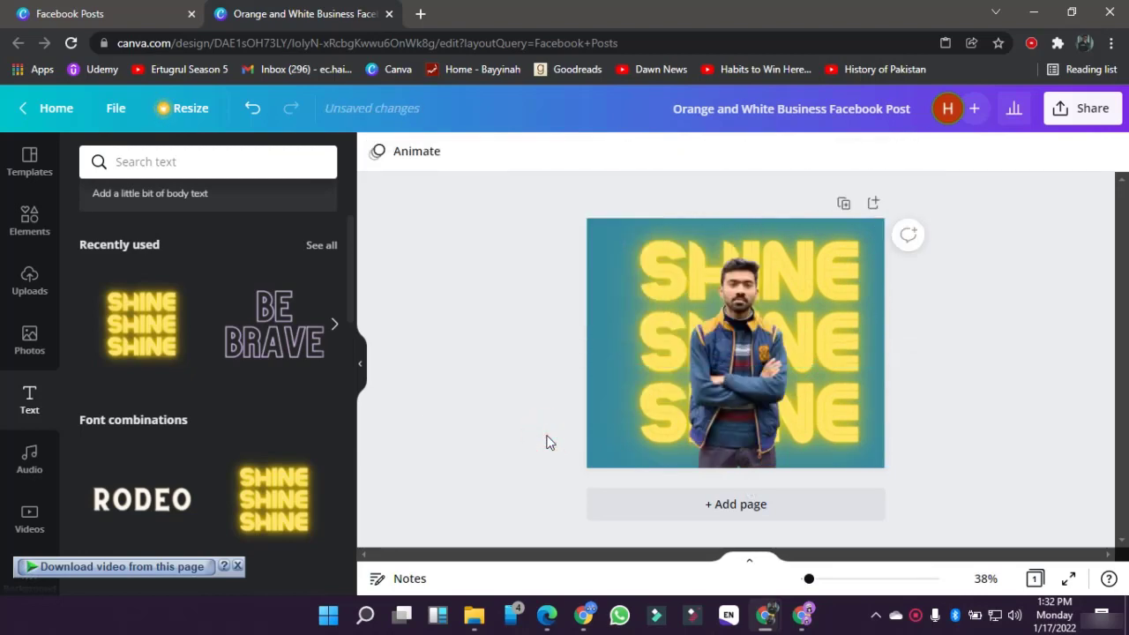
Step: Delete the stray text box beside the page and center the SHINE text horizontally behind the man's centered photo
left_click(596, 379)
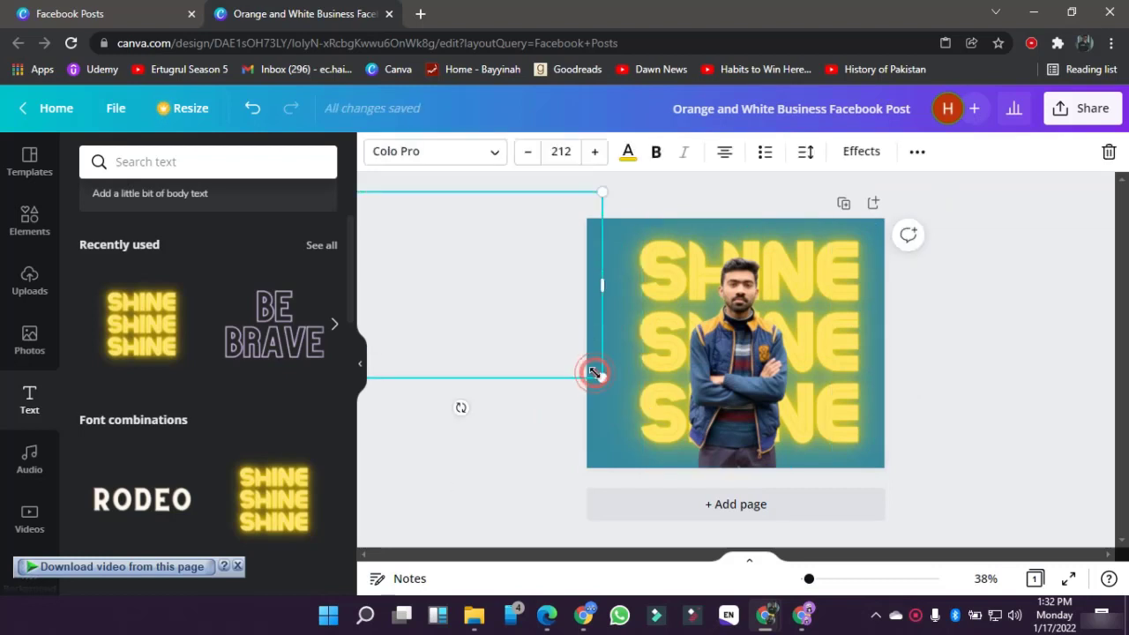
key("Delete")
left_click_drag(588, 299, 629, 351)
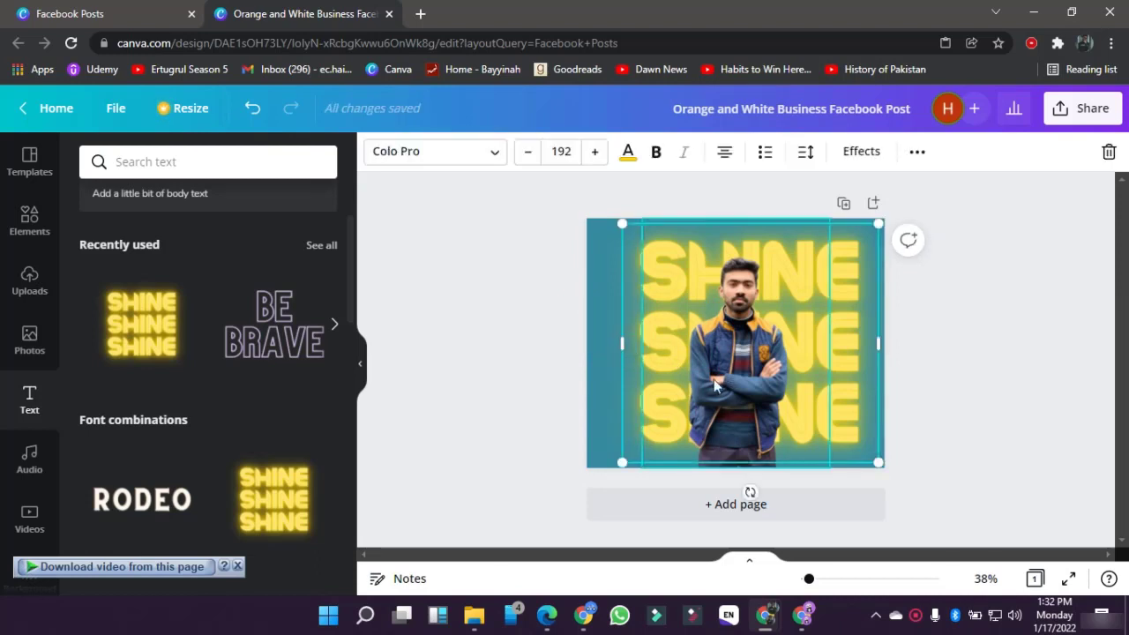
mouse_move(719, 388)
left_mouse_down()
mouse_move(569, 389)
mouse_move(738, 373)
mouse_move(726, 375)
left_mouse_up()
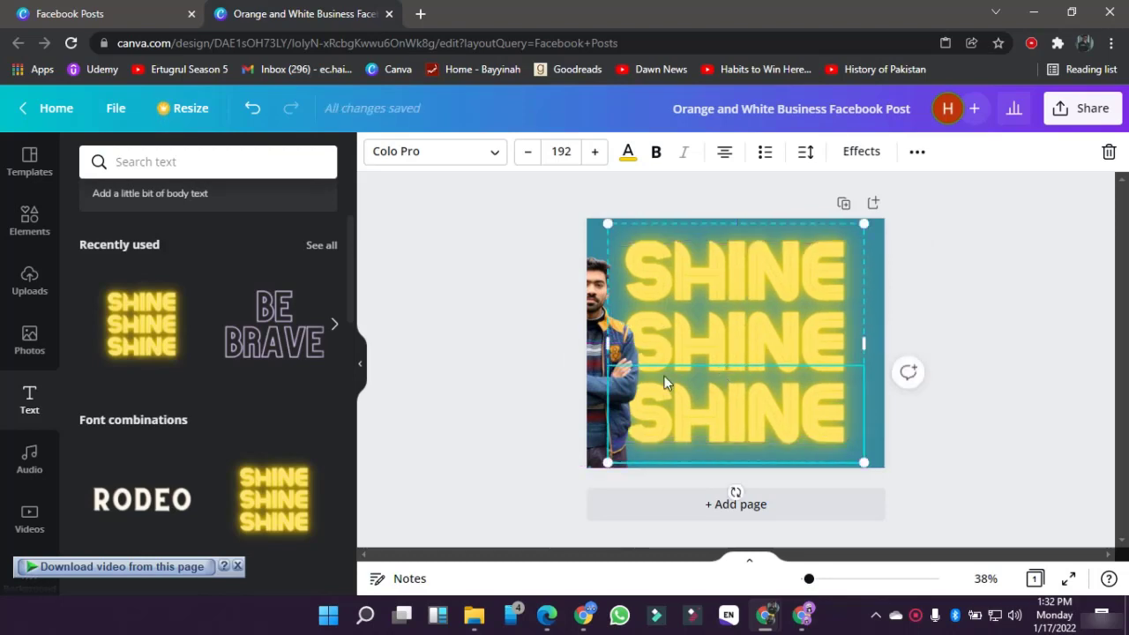
left_click(501, 432)
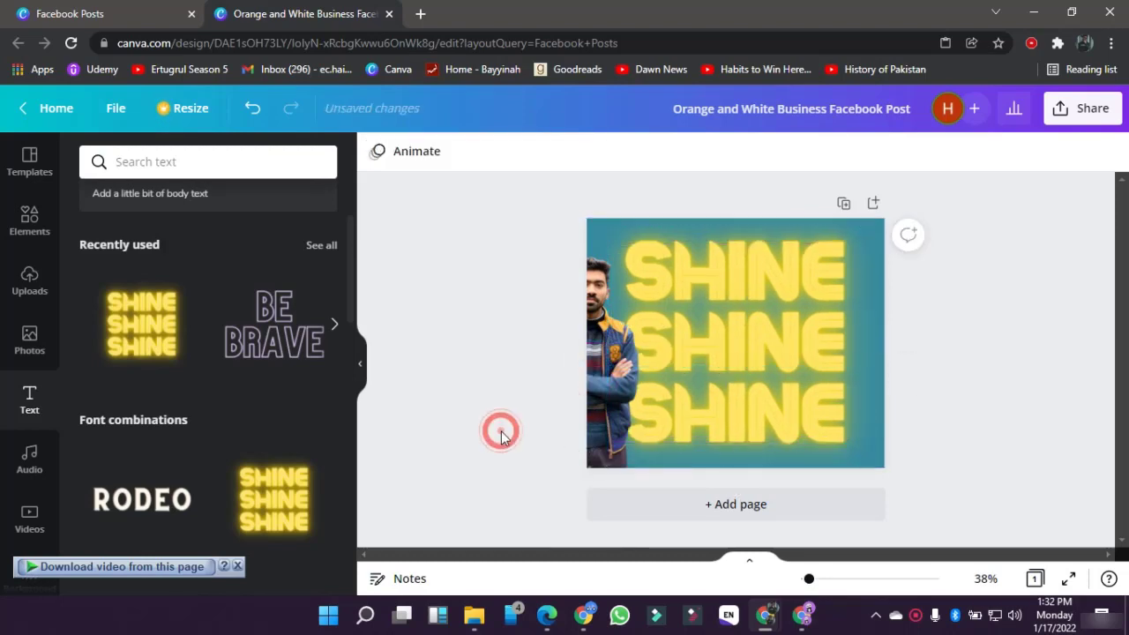
left_click_drag(589, 420, 749, 422)
left_click(551, 390)
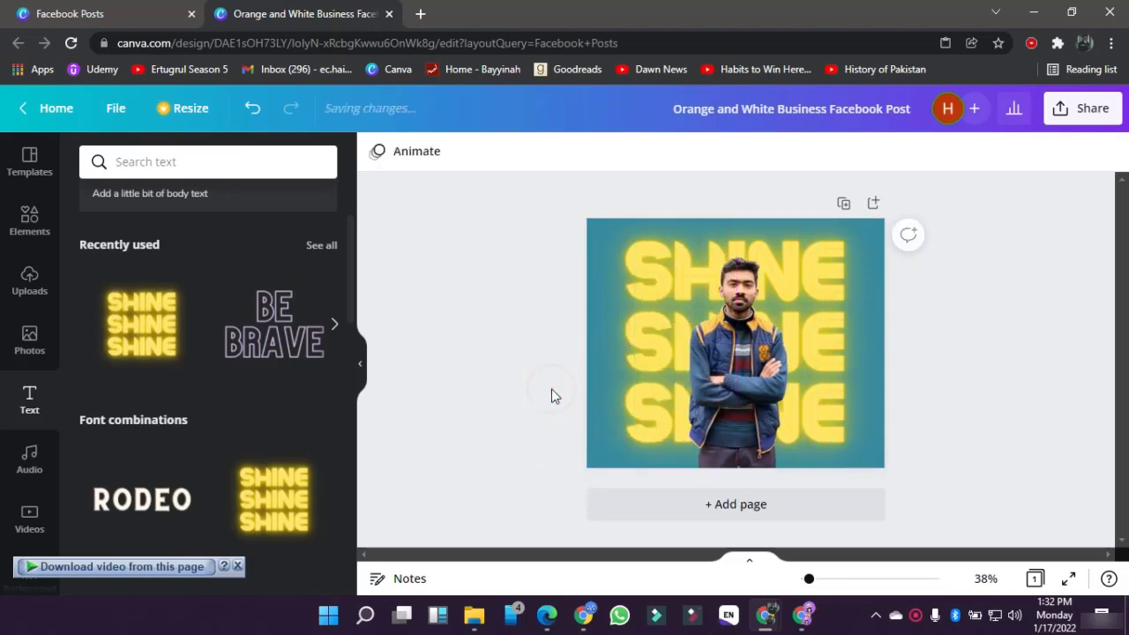
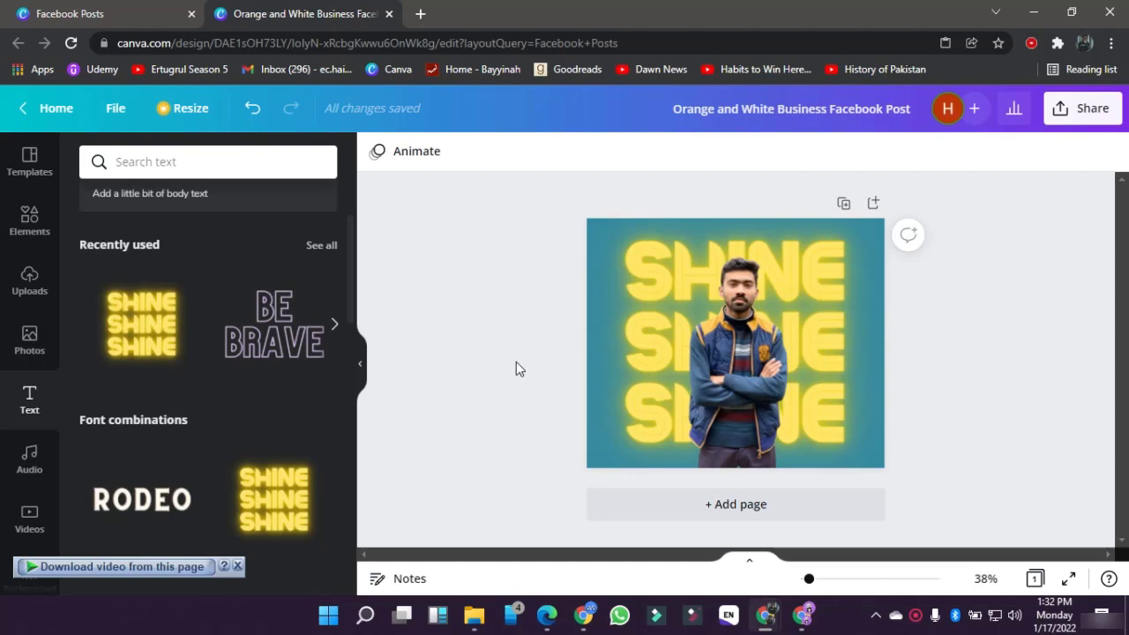
left_click(760, 362)
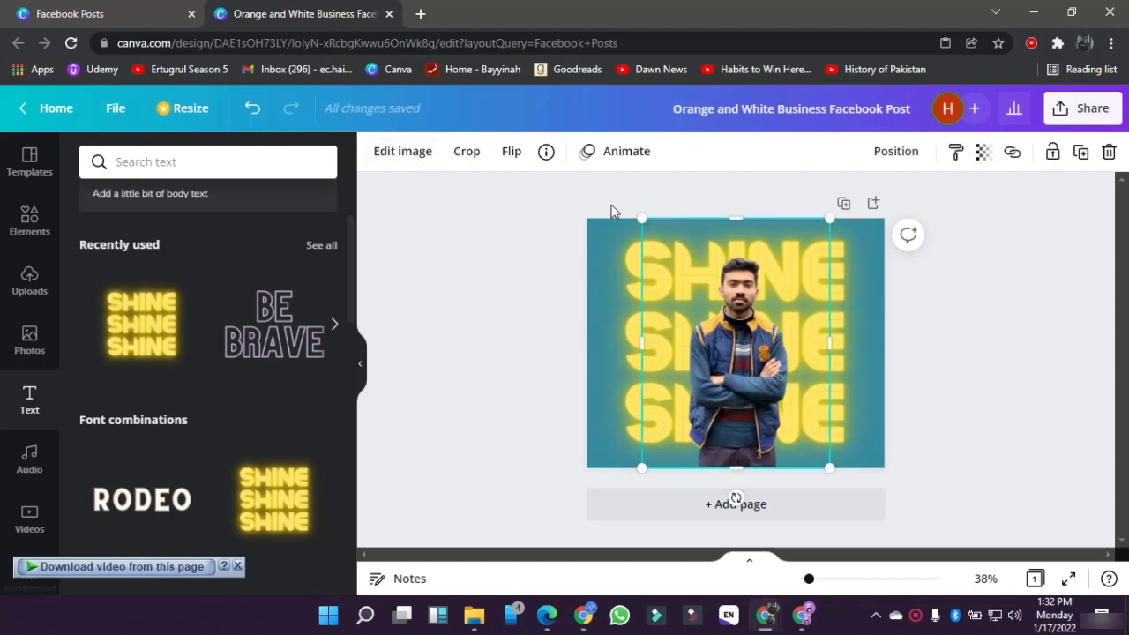
left_click(846, 314)
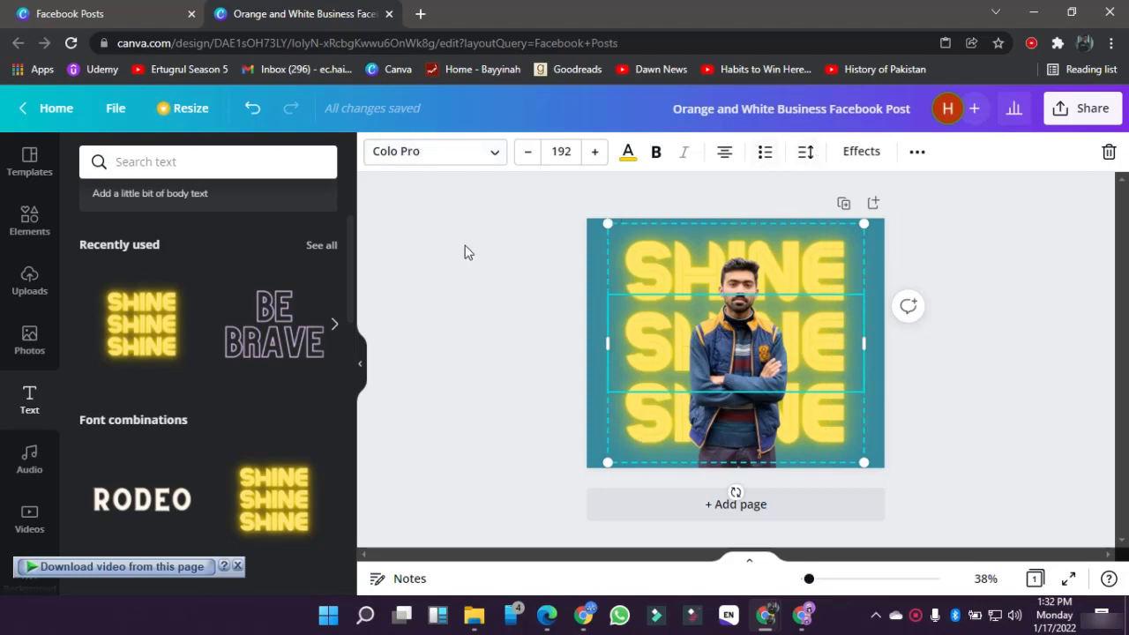
left_click(425, 268)
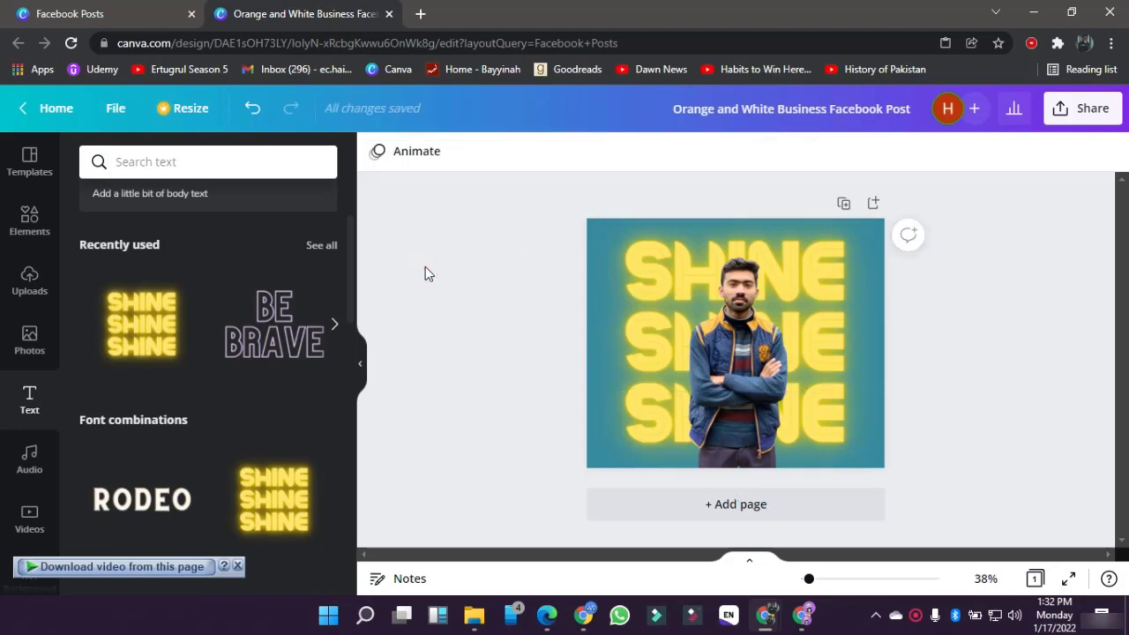
Step: Preview several page animations and apply the Block animation to the page
left_click(416, 155)
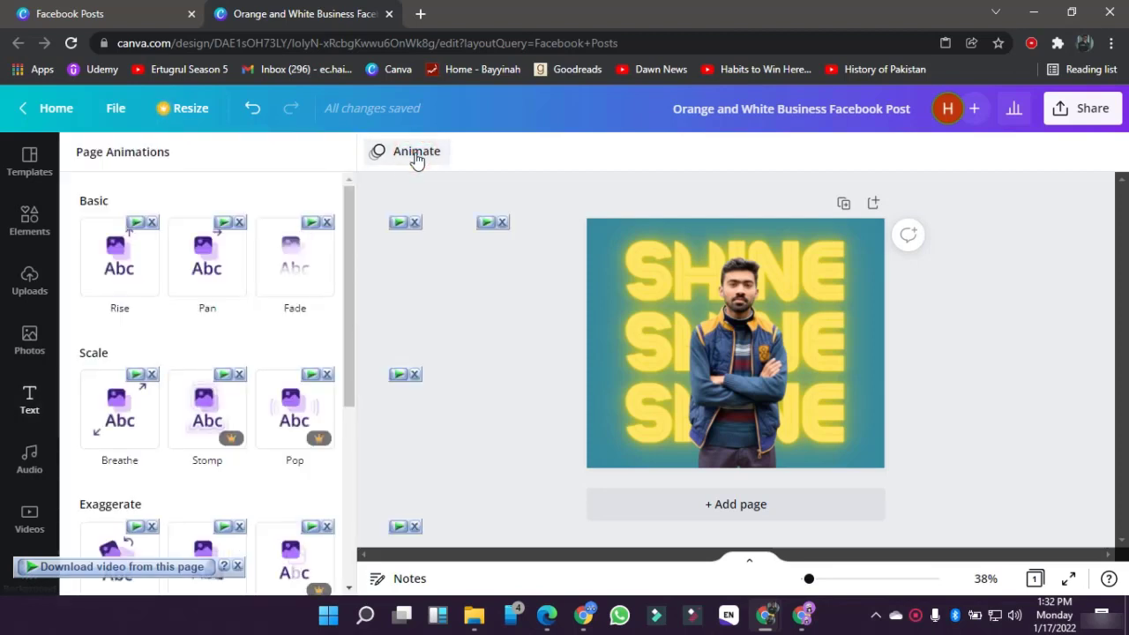
left_click(136, 276)
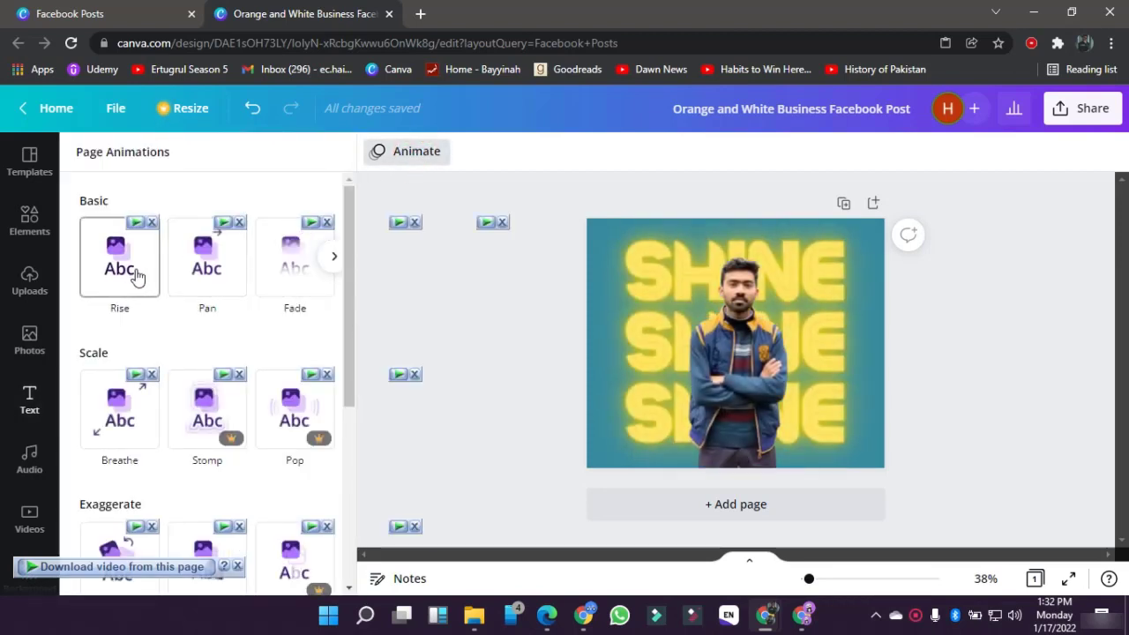
left_click(185, 275)
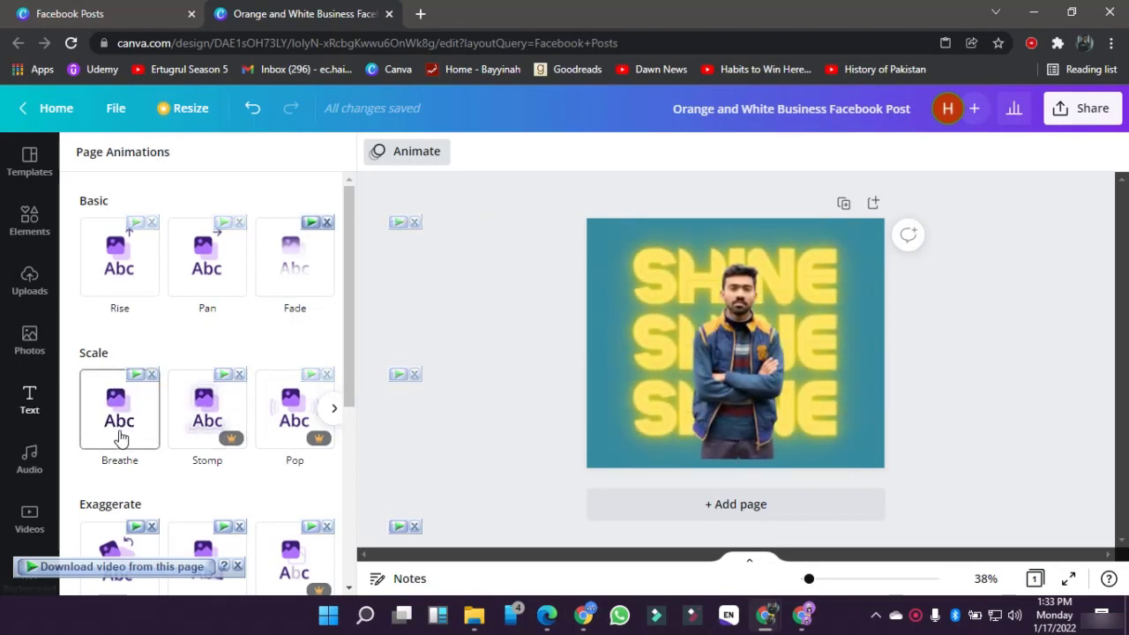
scroll(121, 439, "down", 2)
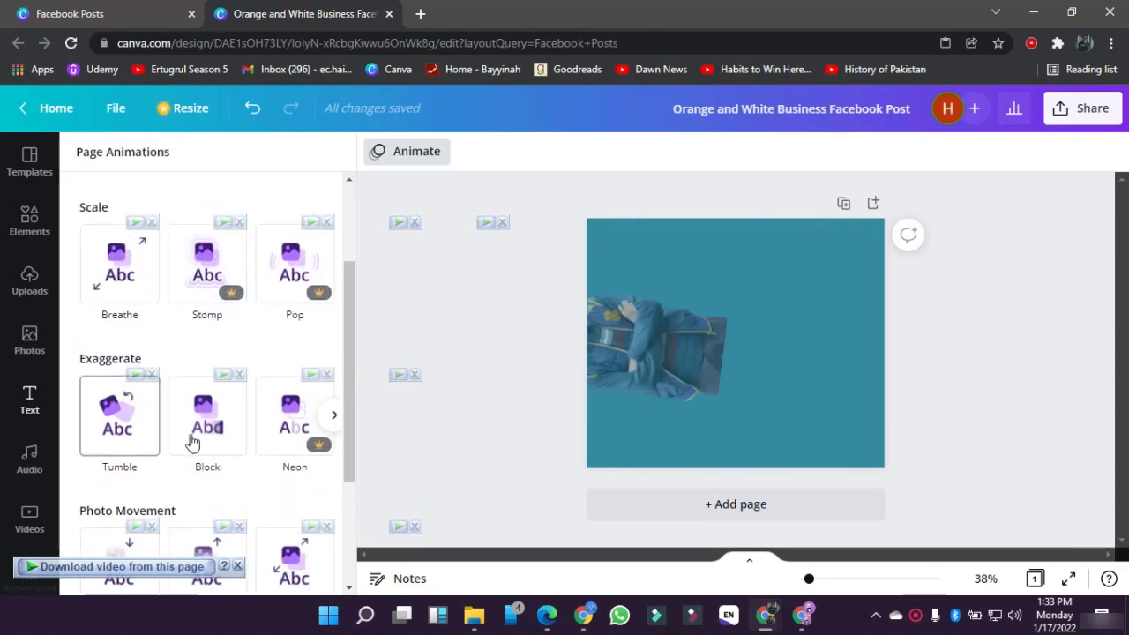
left_click(200, 434)
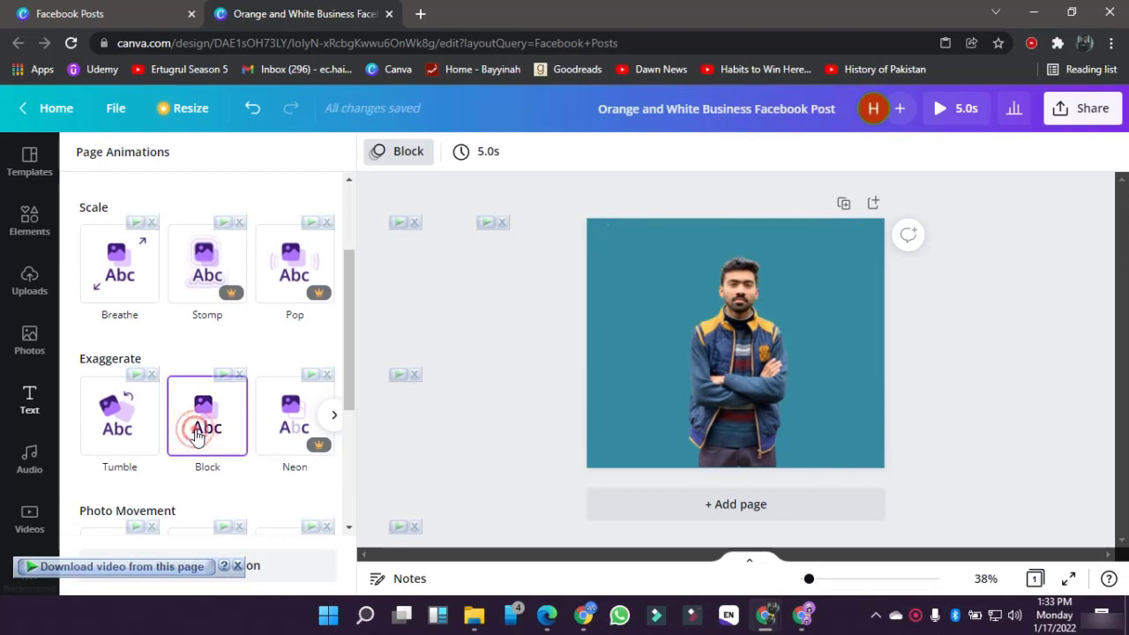
left_click(438, 432)
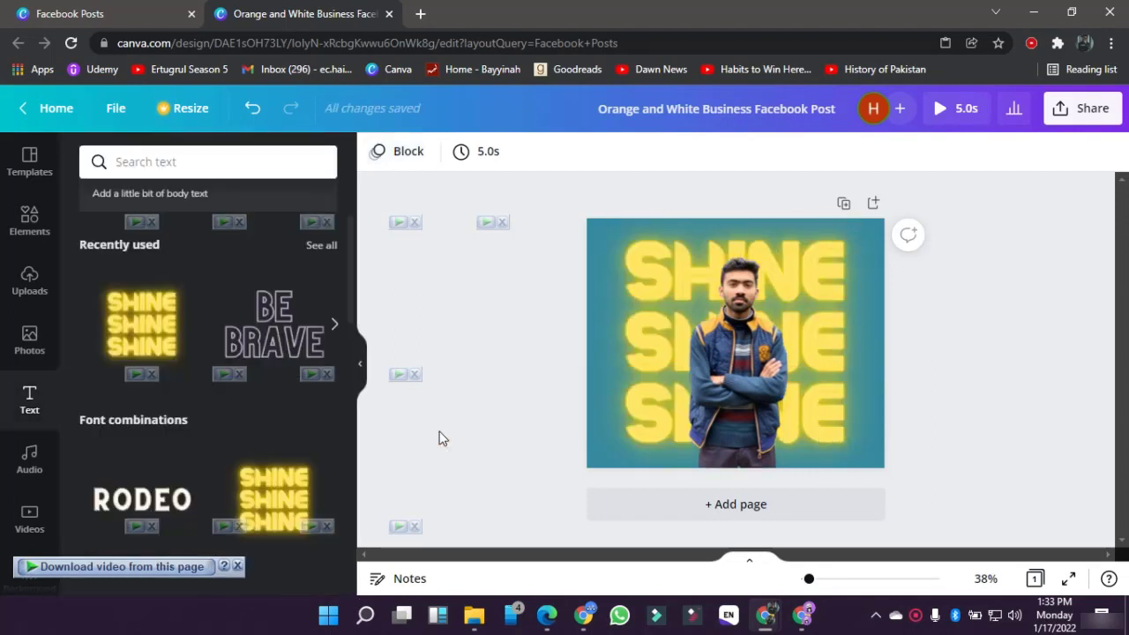
Step: Set the page's animation timing to 3.0 seconds
left_click(484, 154)
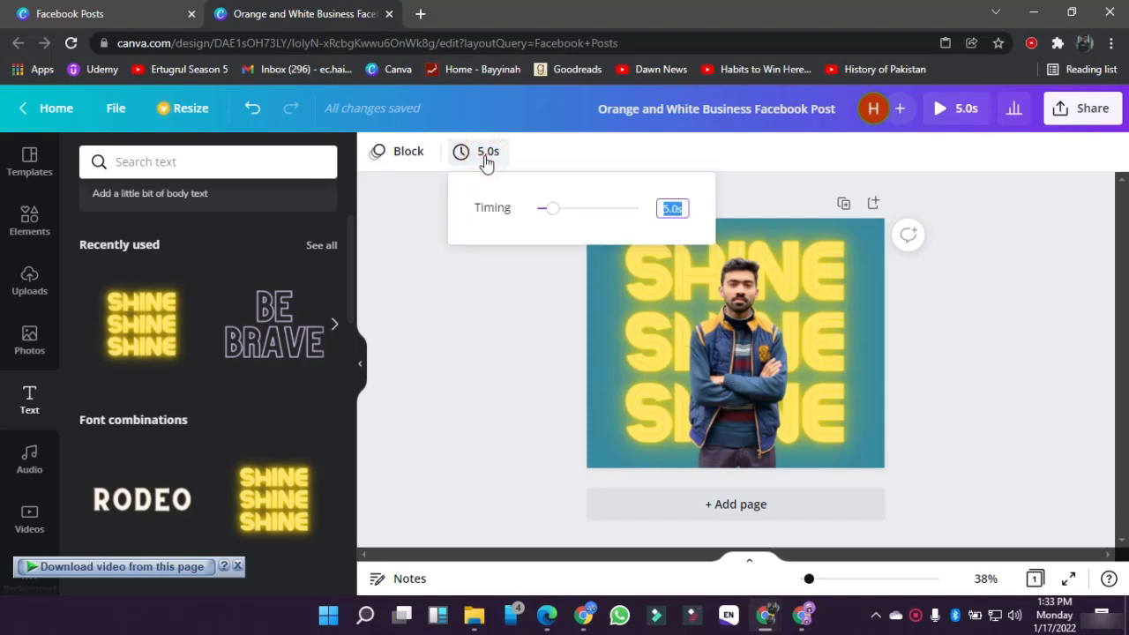
type("3")
key("Return")
left_click(517, 316)
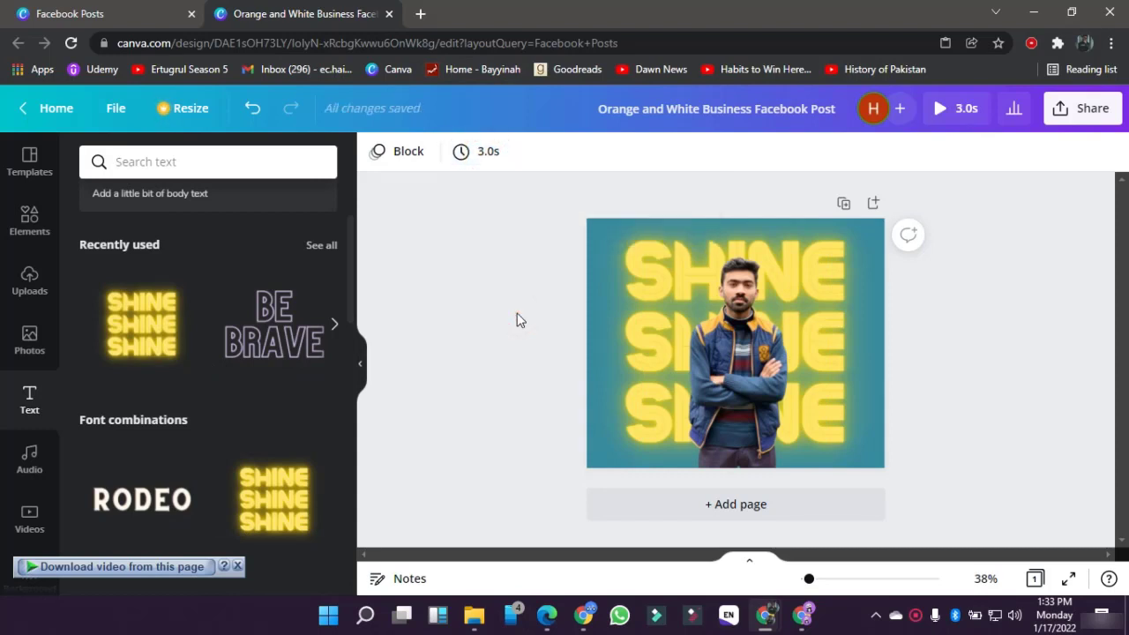
Step: Play the animated design in the preview, replay it, and return to the editor
left_click(940, 110)
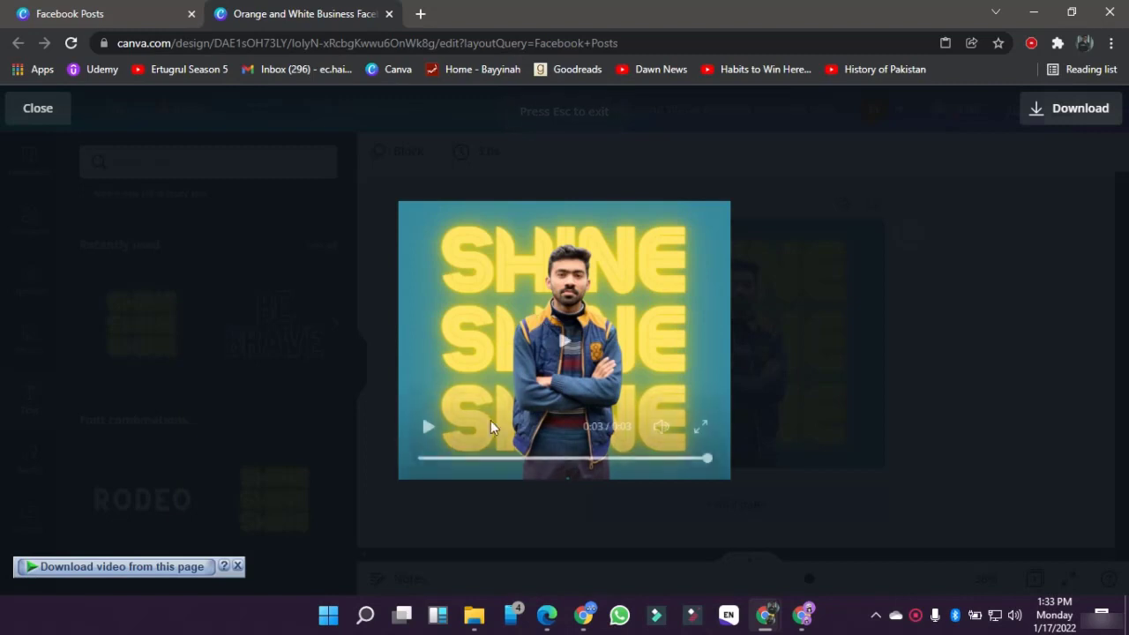
left_click(434, 426)
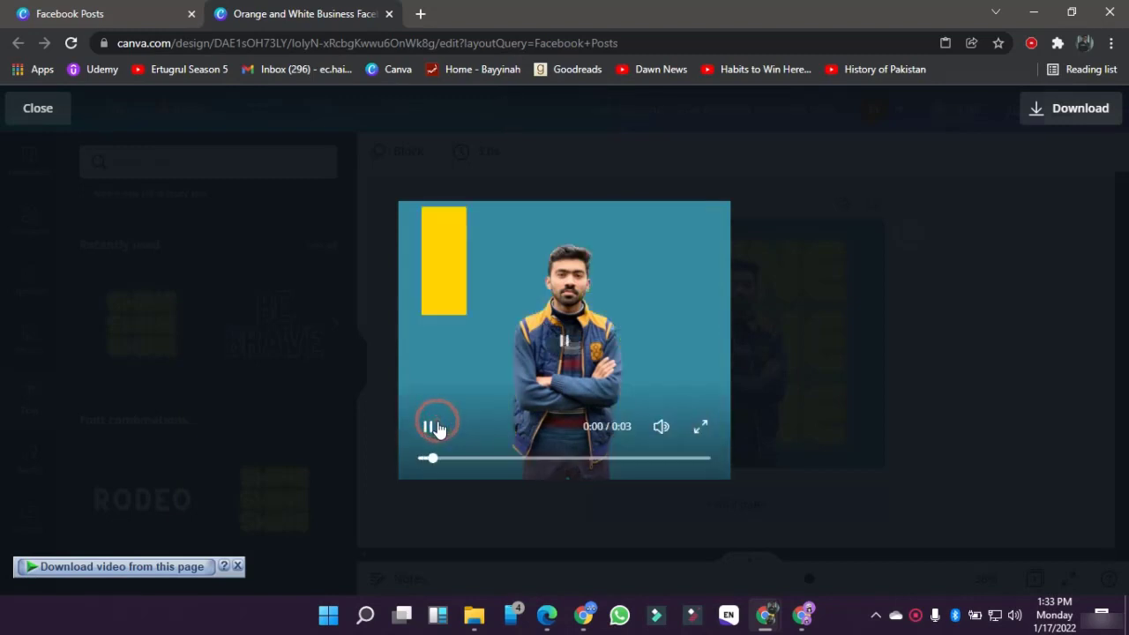
left_click(887, 453)
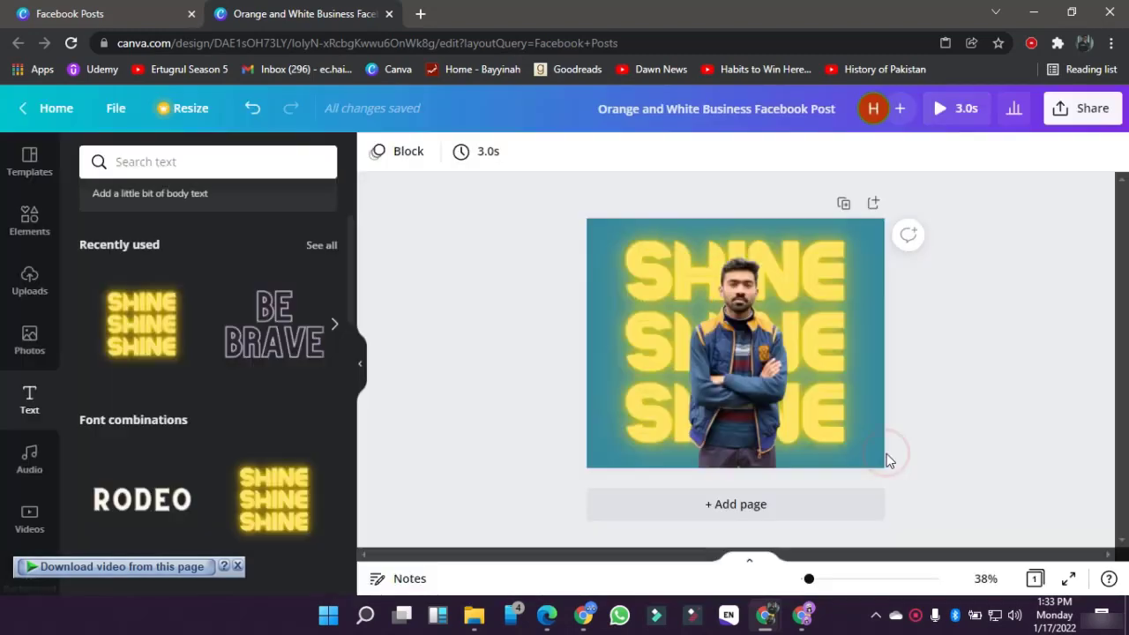
Step: Download the design with the MP4 Video file type
left_click(1061, 111)
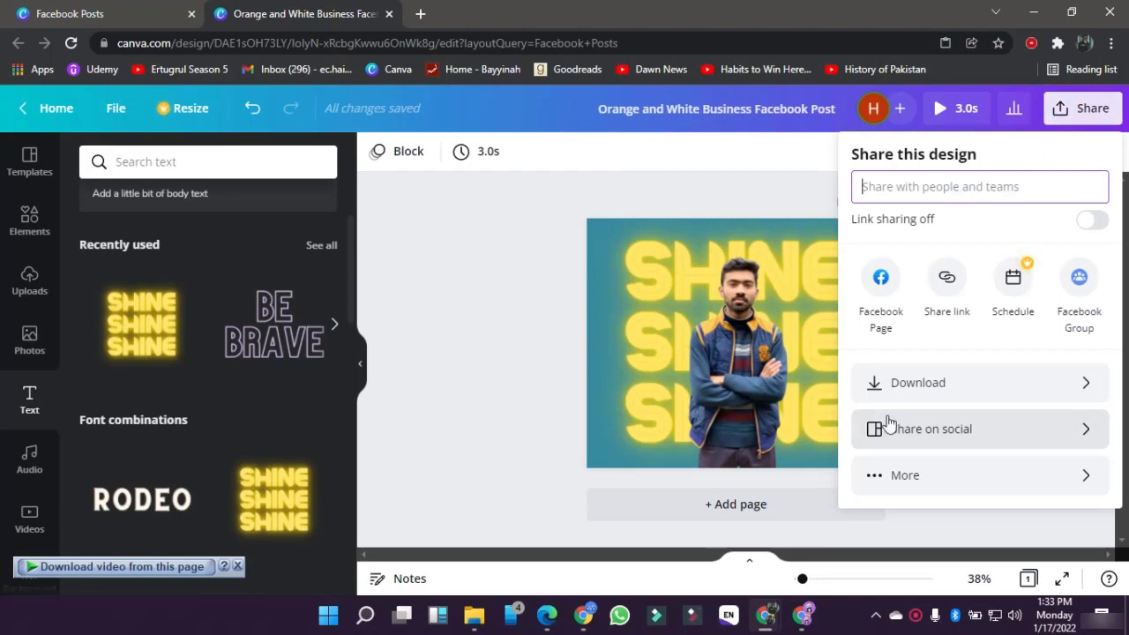
left_click(901, 384)
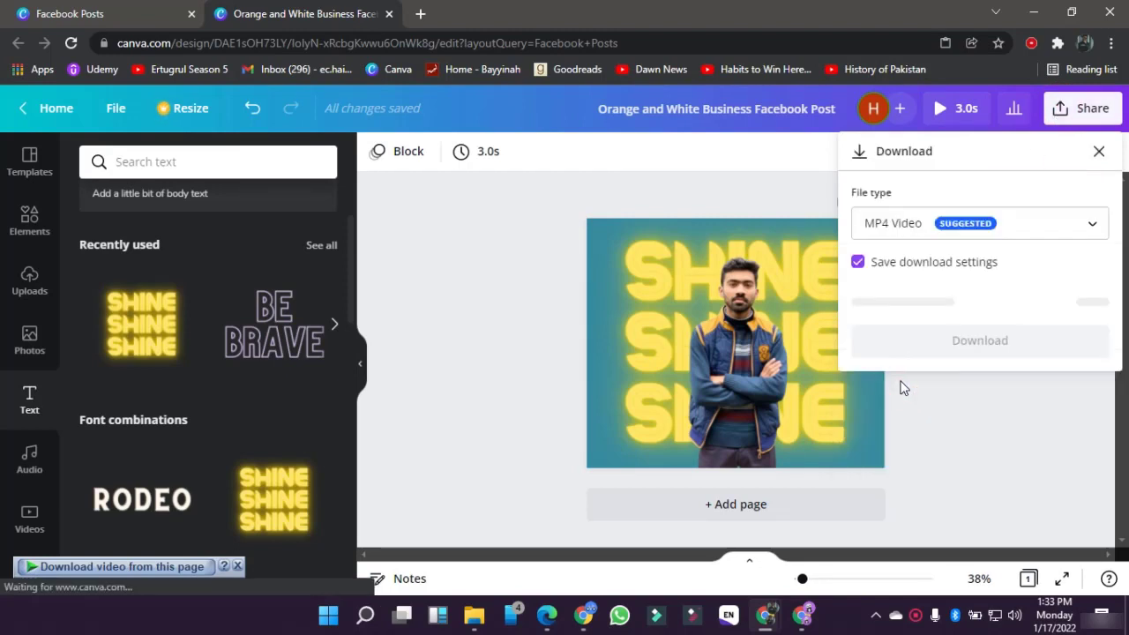
left_click(917, 225)
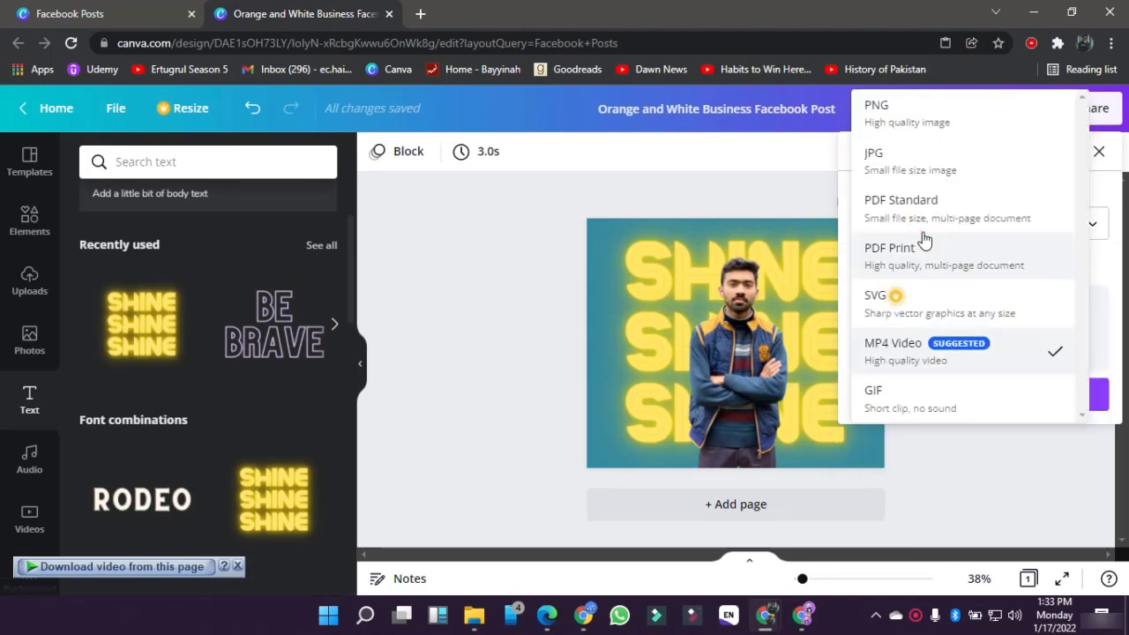
left_click(911, 345)
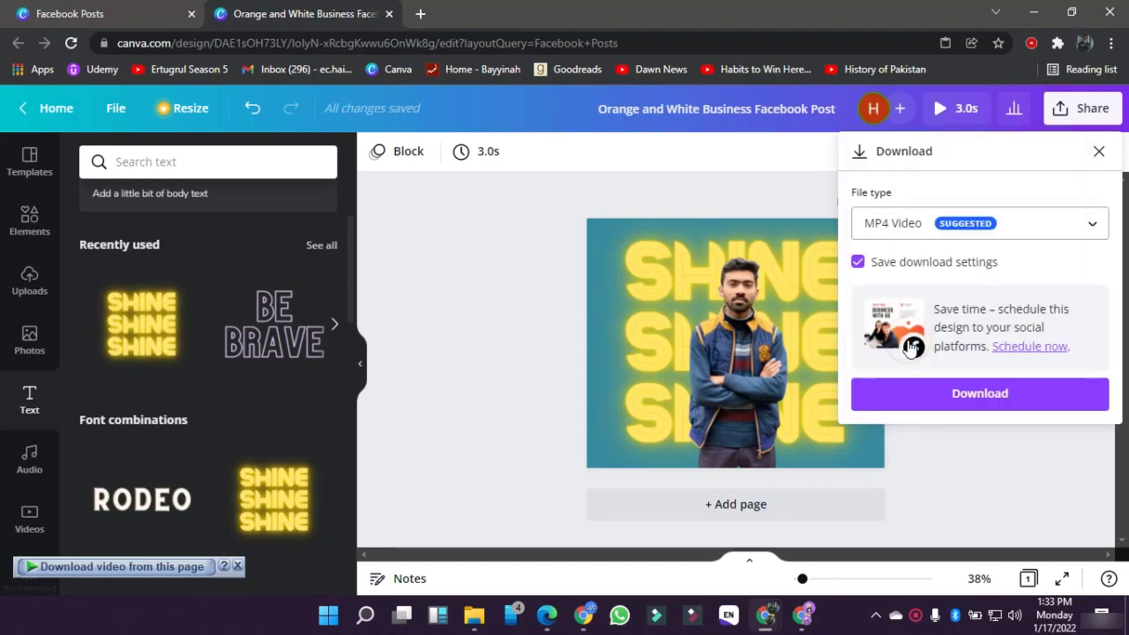
left_click(916, 404)
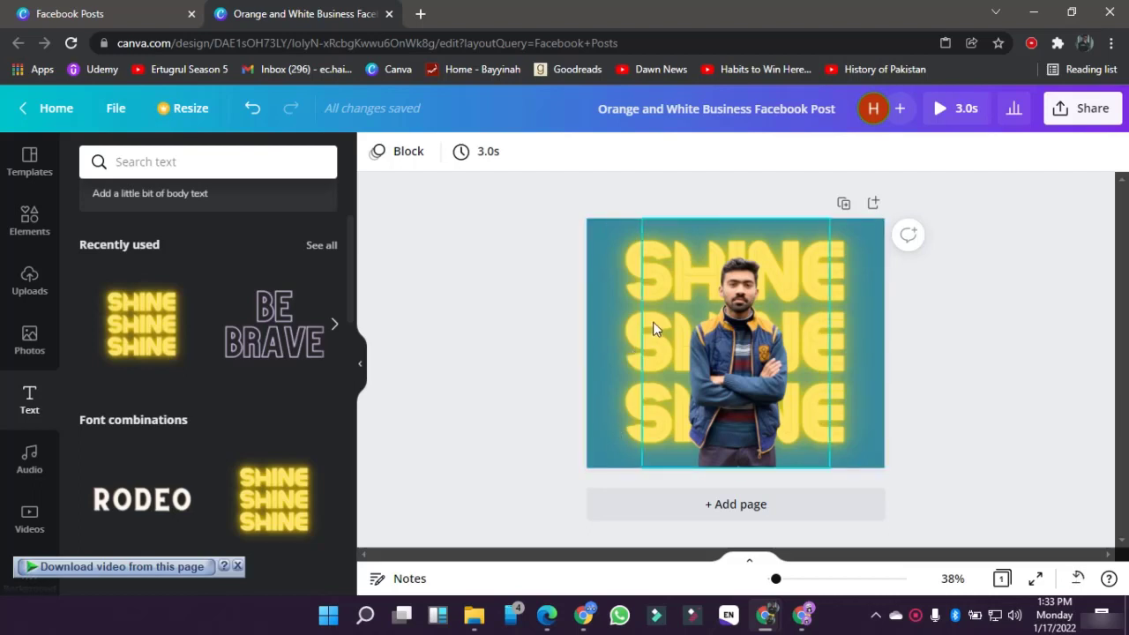
left_click(432, 231)
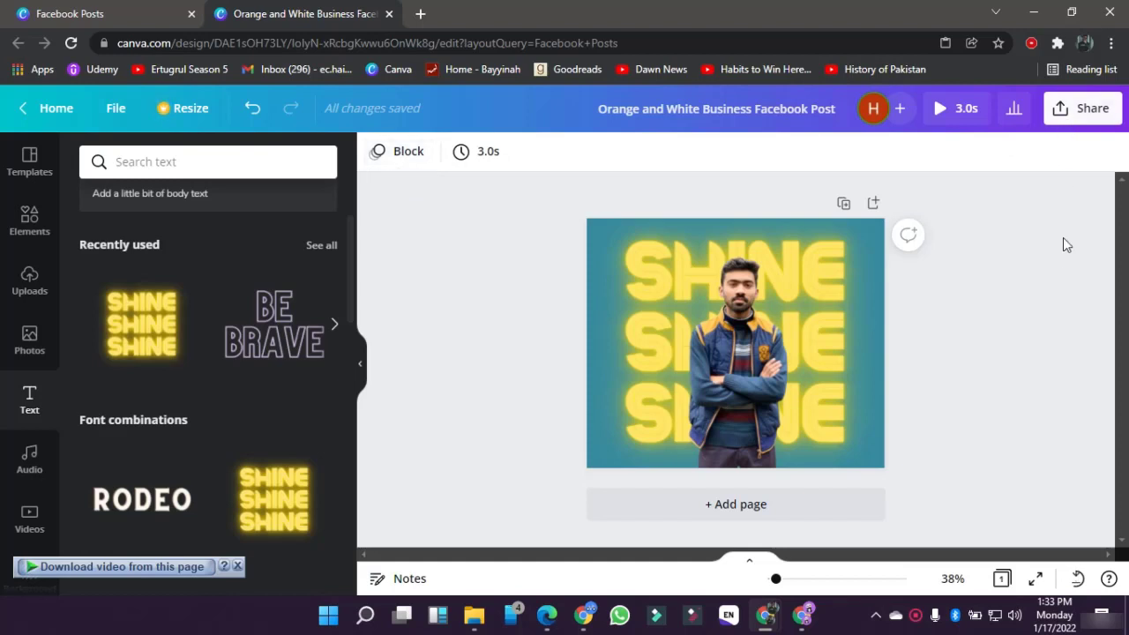
Step: Add the Pop track "Fear Being Unfelt" to the design and cancel the pending MP4 file download
left_click(14, 485)
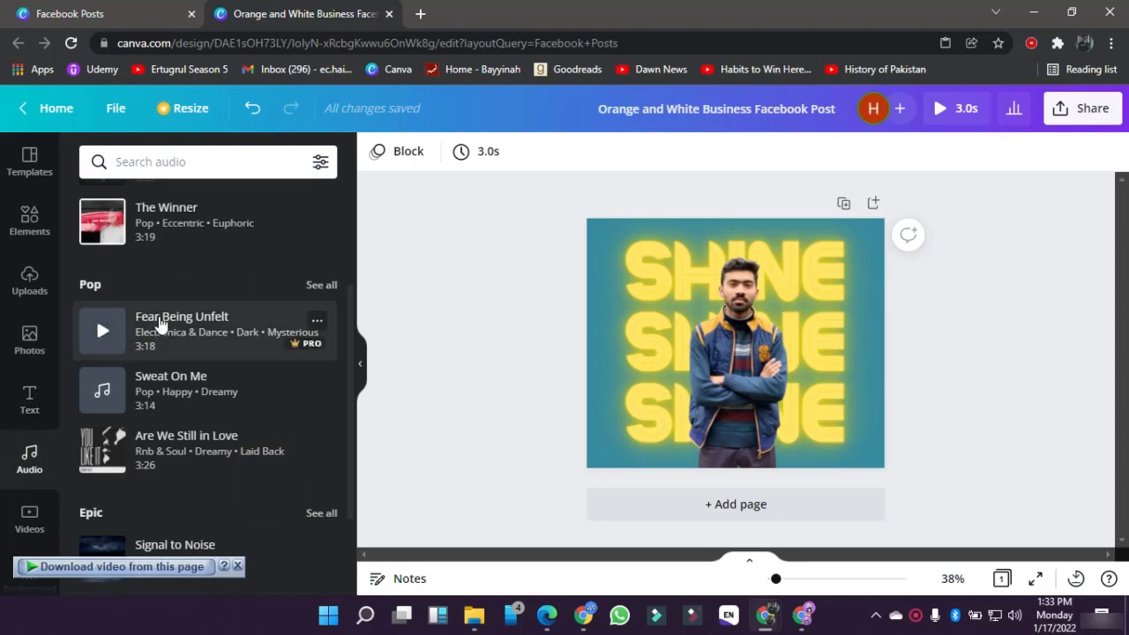
left_click(220, 339)
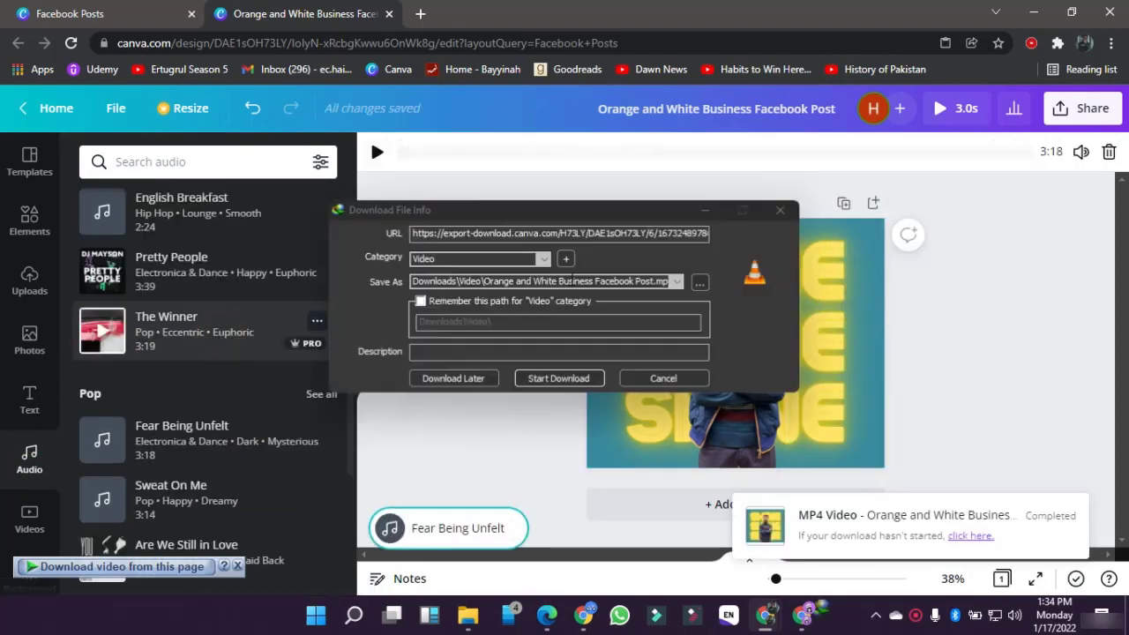
left_click(685, 379)
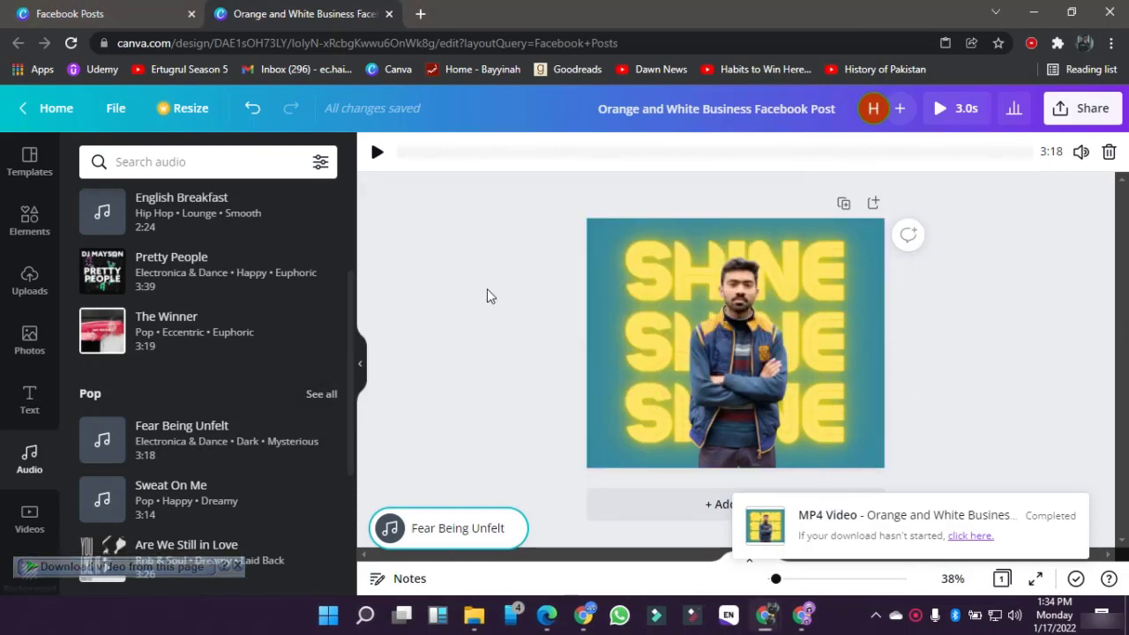
left_click(497, 258)
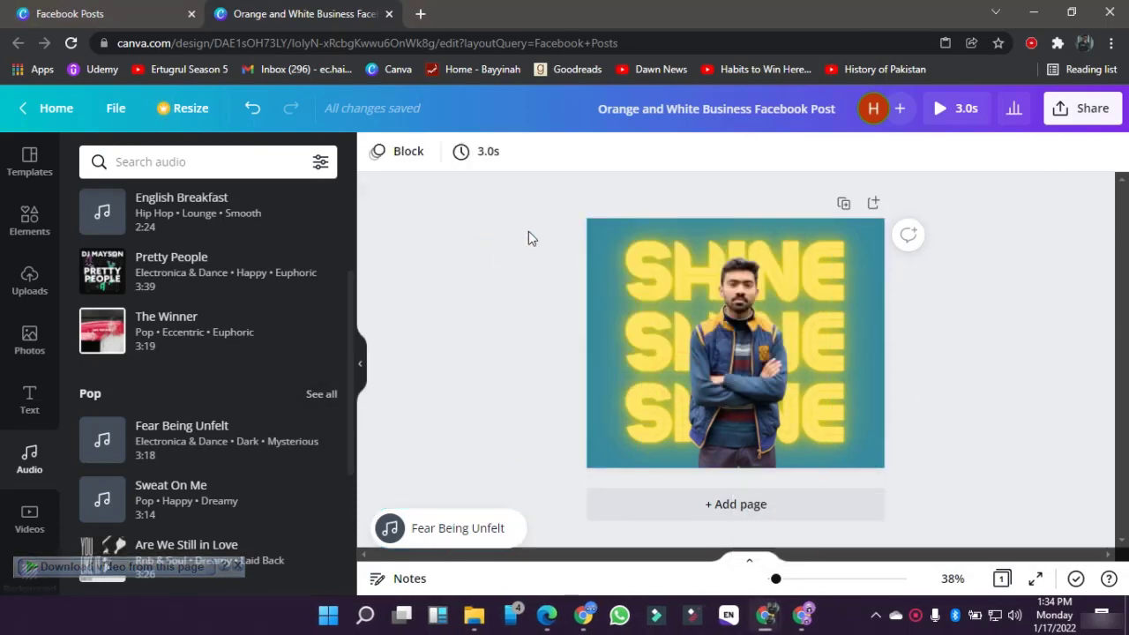
Step: Play the design with its soundtrack in the preview and return to the editor
left_click(940, 116)
mouse_move(660, 429)
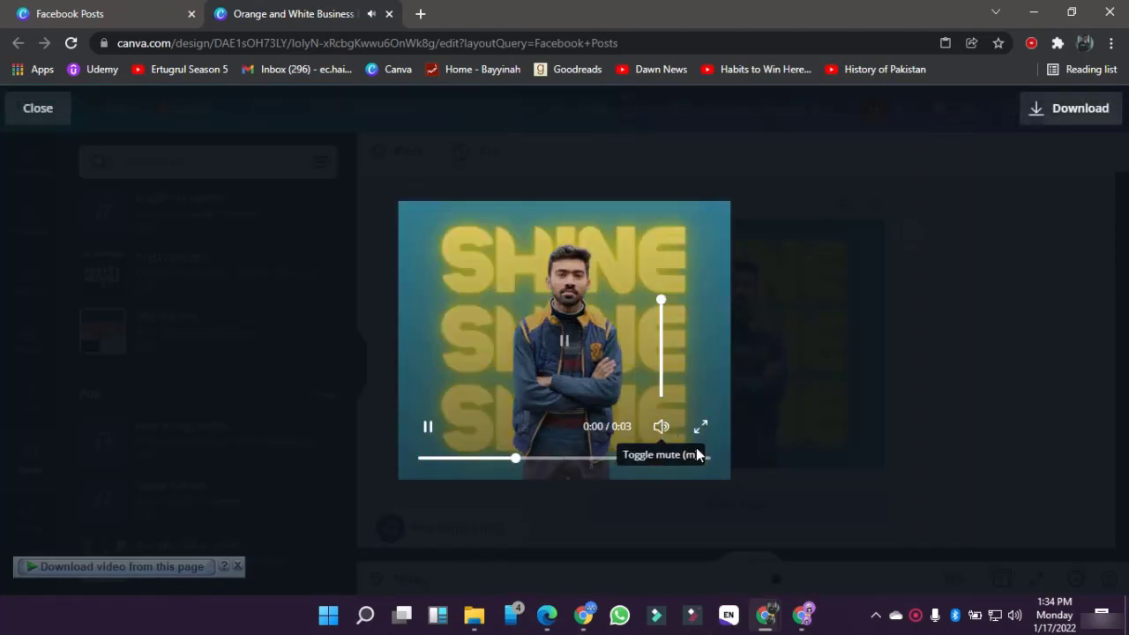
left_click(799, 442)
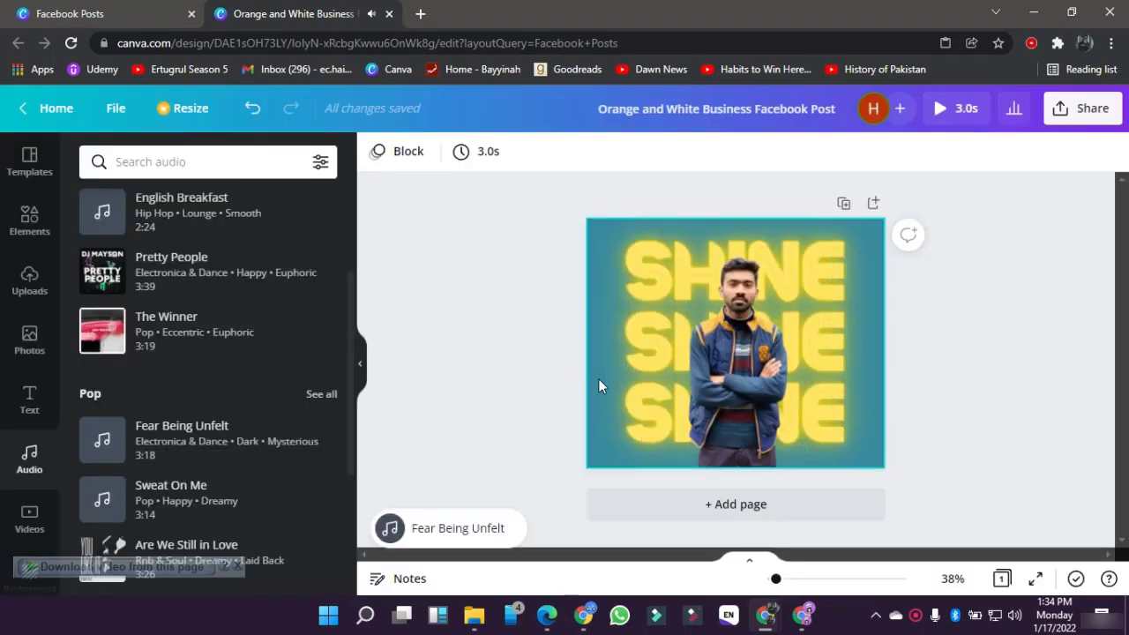
Step: Look through the uploaded audio, videos and images
left_click(30, 283)
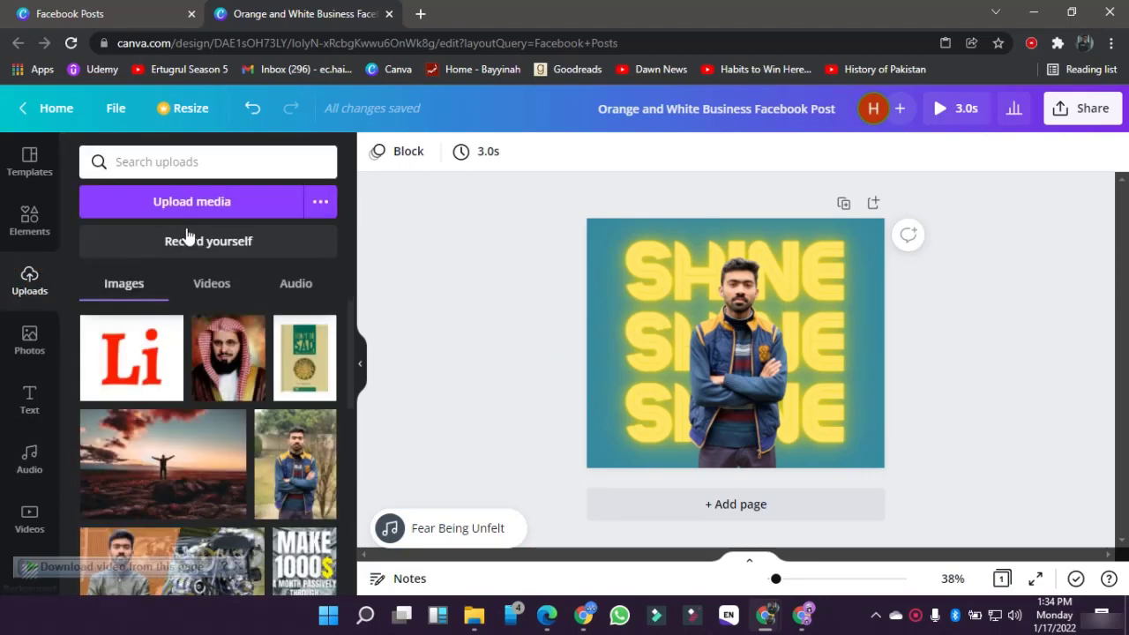
left_click(286, 288)
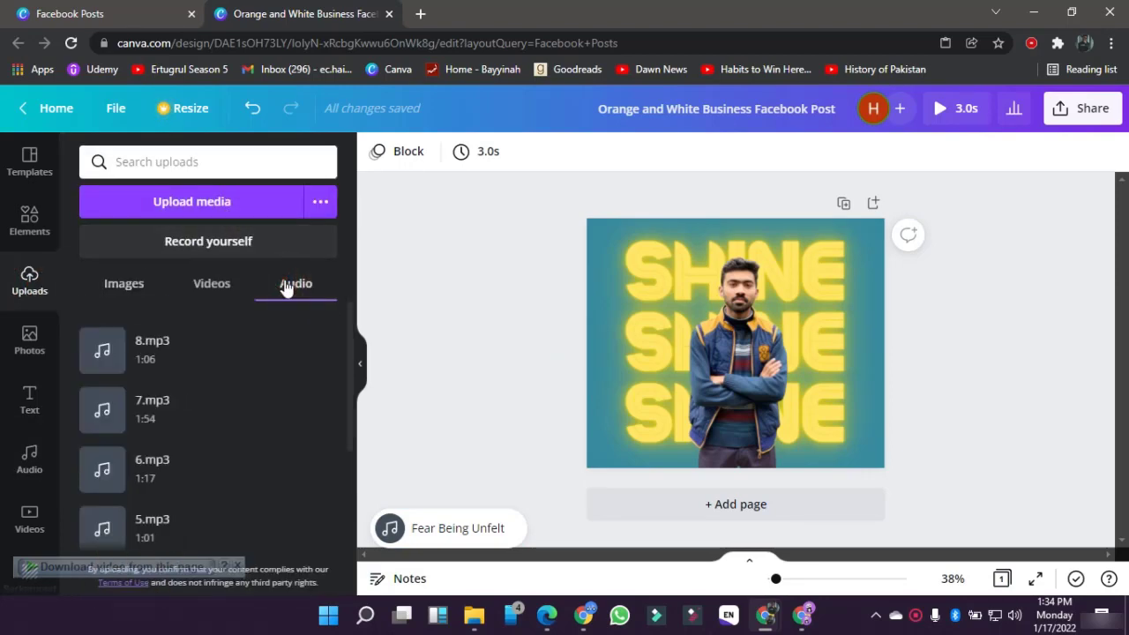
left_click(223, 284)
left_click(158, 295)
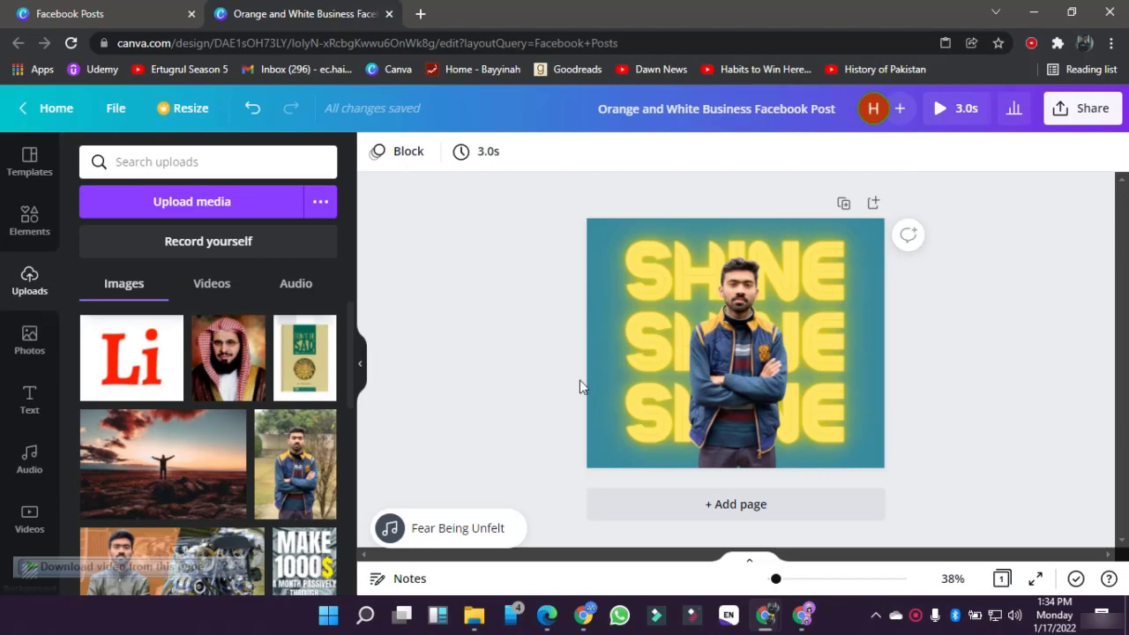
scroll(17, 445, "down", 2)
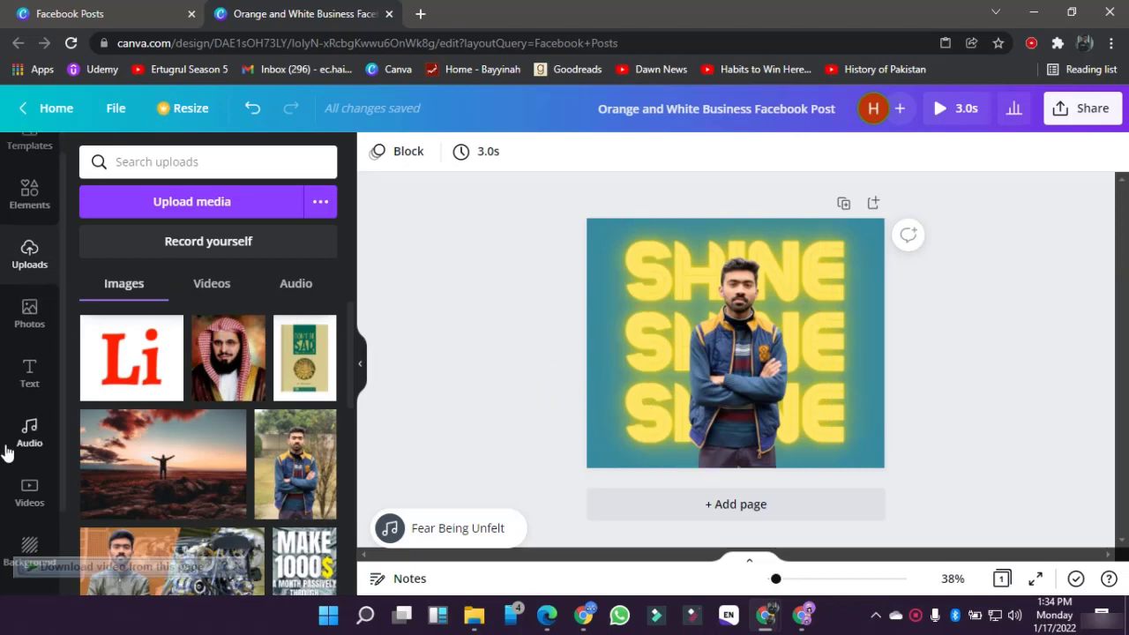
scroll(26, 335, "up", 2)
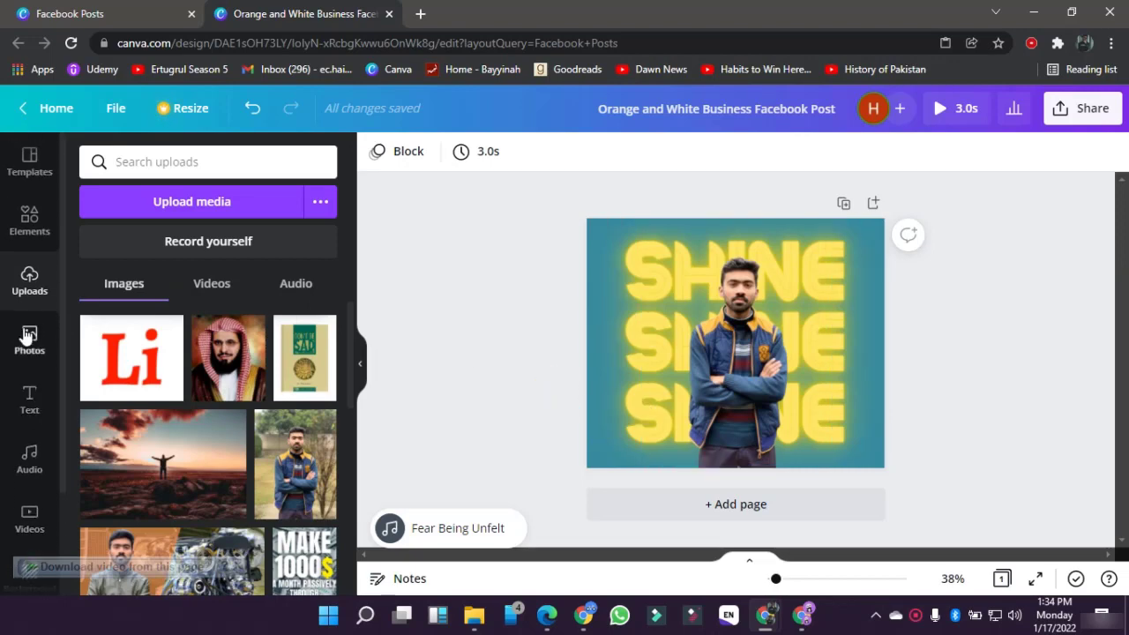
Step: Browse the available templates, elements, uploads, photos, text styles and audio for the design
left_click(31, 219)
left_click(29, 160)
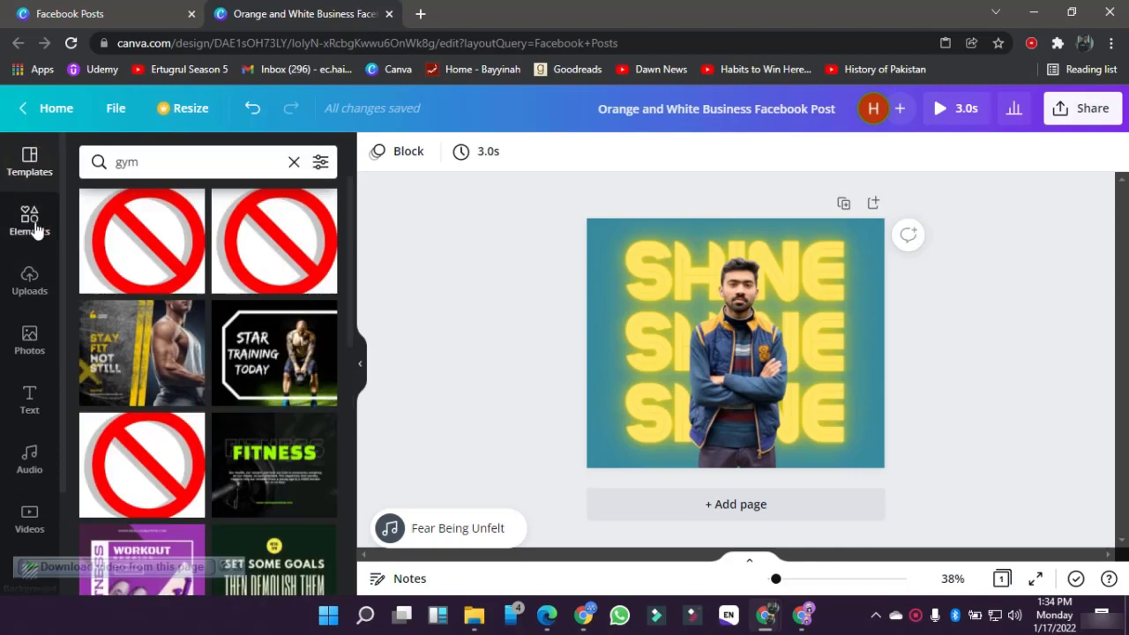
left_click(36, 225)
left_click(29, 279)
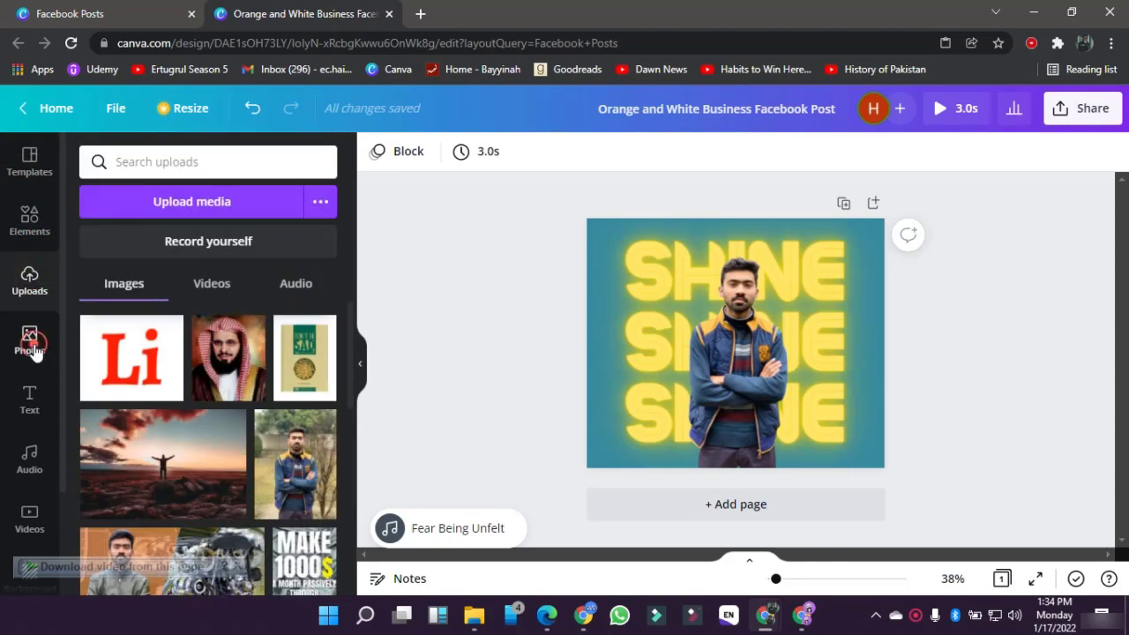
left_click(29, 344)
left_click(31, 401)
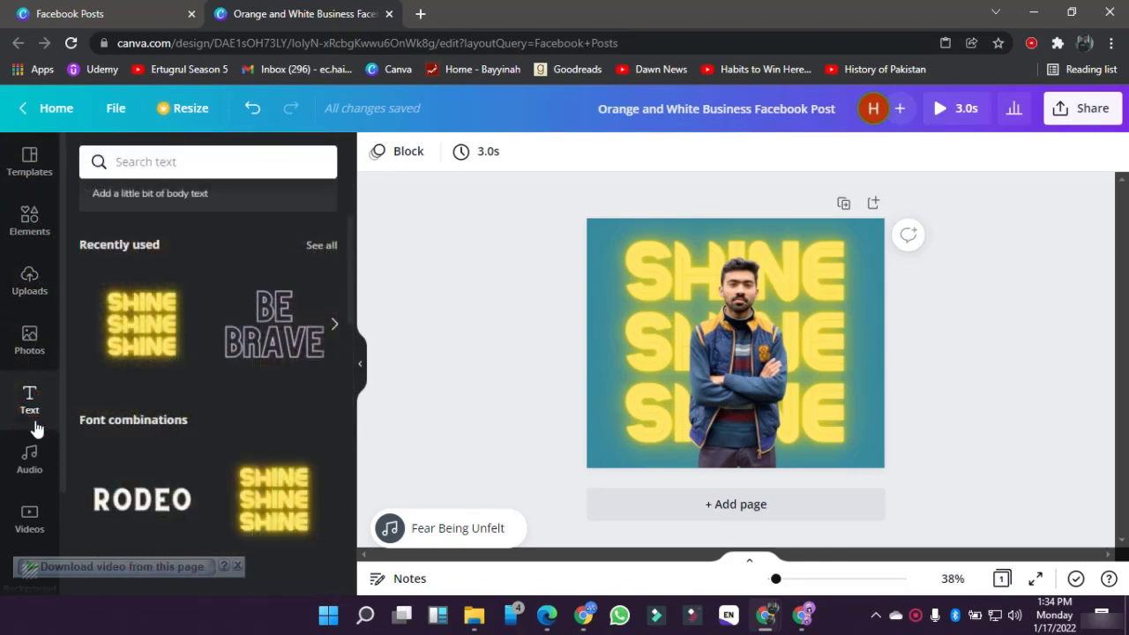
left_click(31, 467)
Step: Add the recently used 36.0s graveyard video, scale it down and place it centered over the man's lower body
left_click(30, 507)
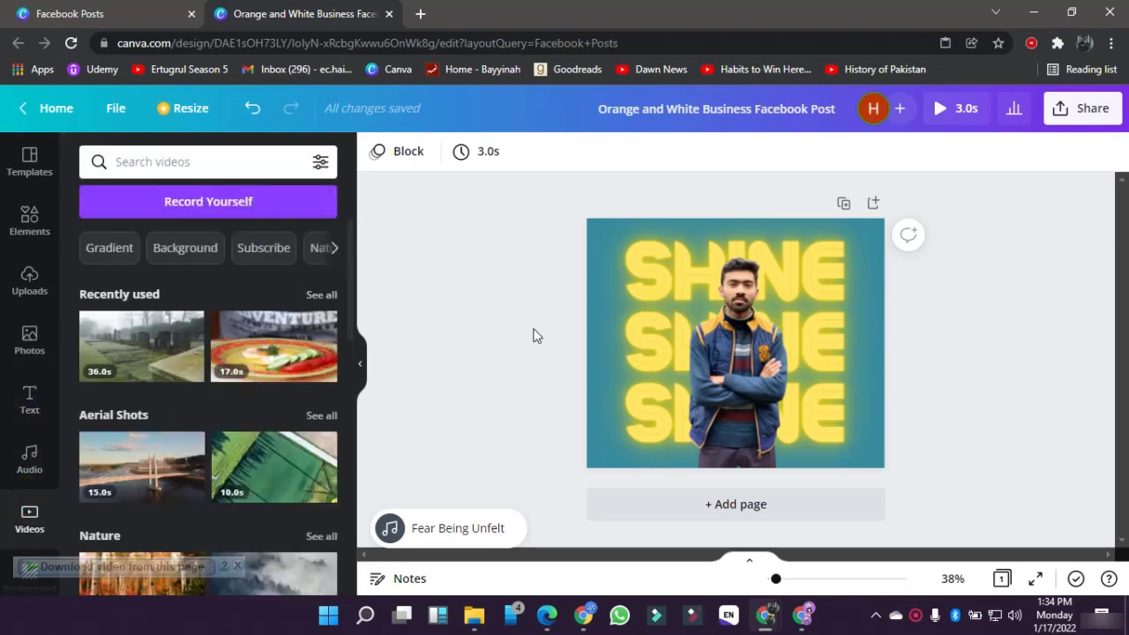
left_click(154, 346)
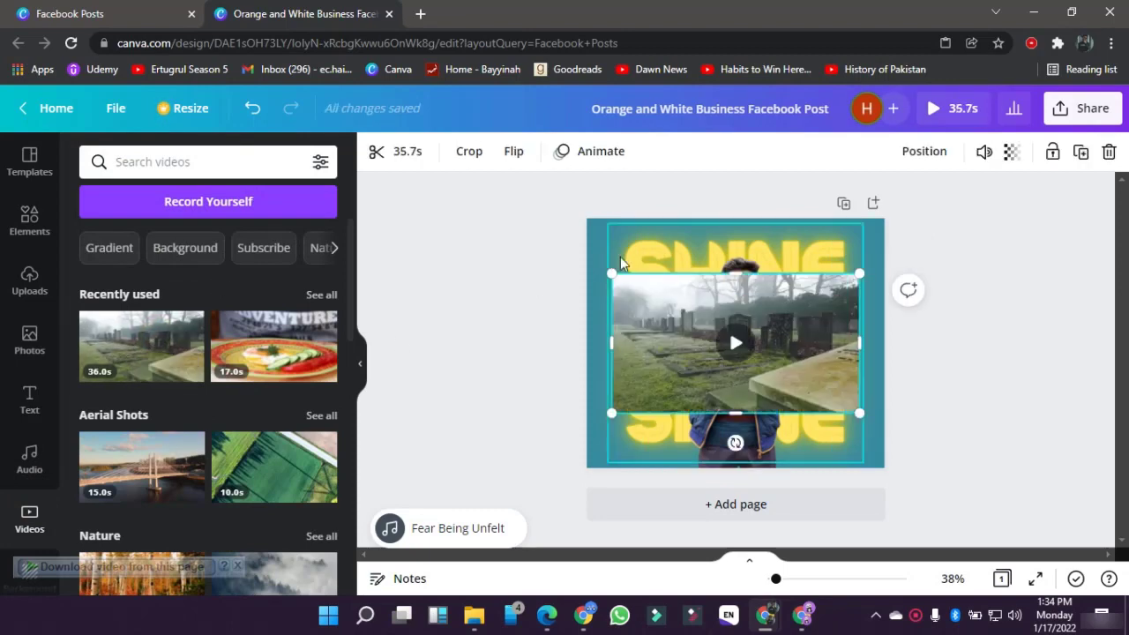
left_click_drag(611, 274, 712, 332)
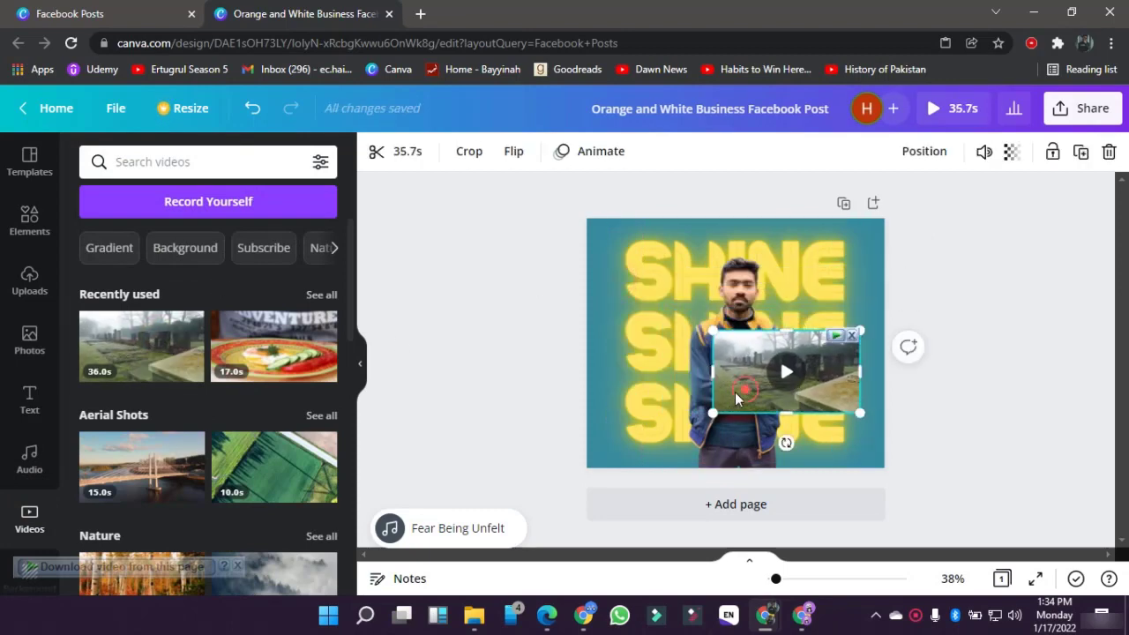
left_click_drag(765, 390, 714, 419)
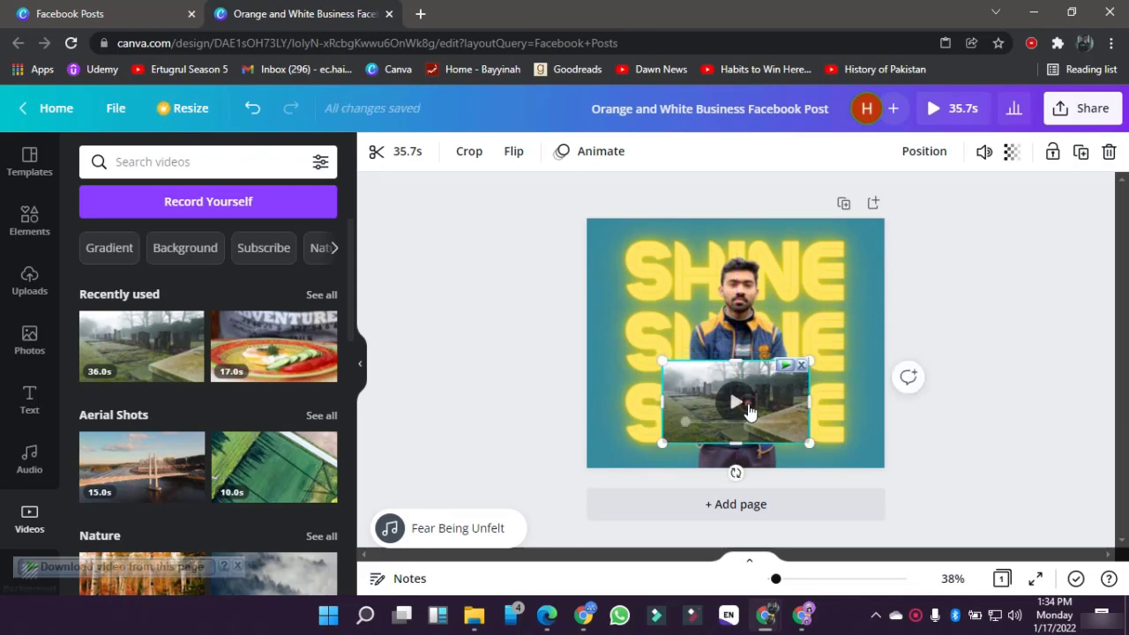
left_click(978, 446)
left_click(762, 427)
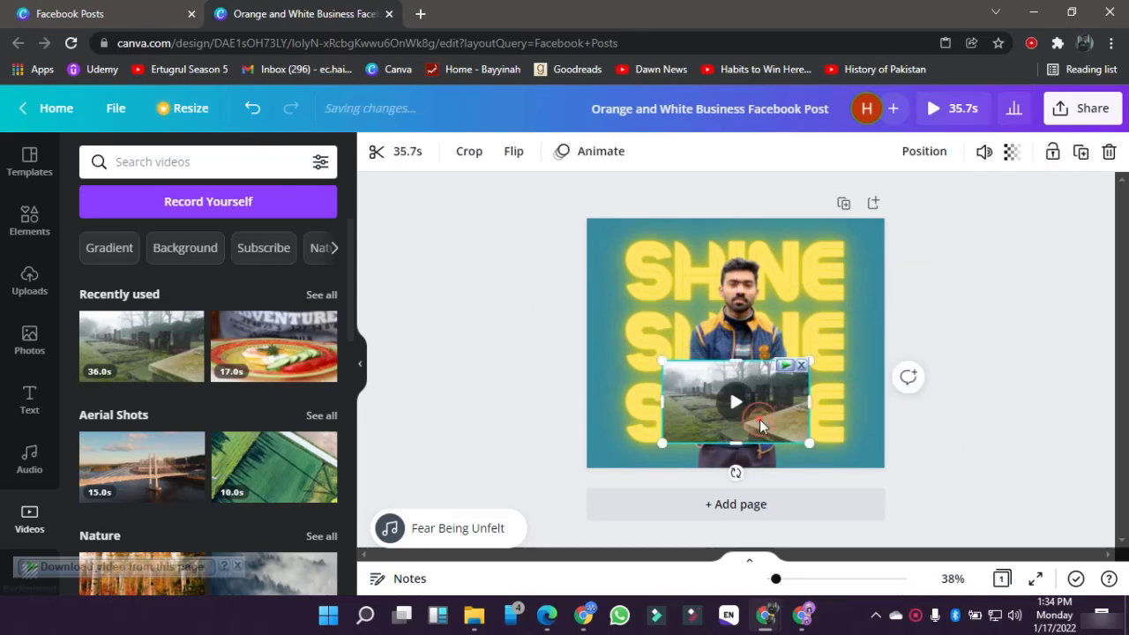
left_click(608, 355)
left_click(526, 365)
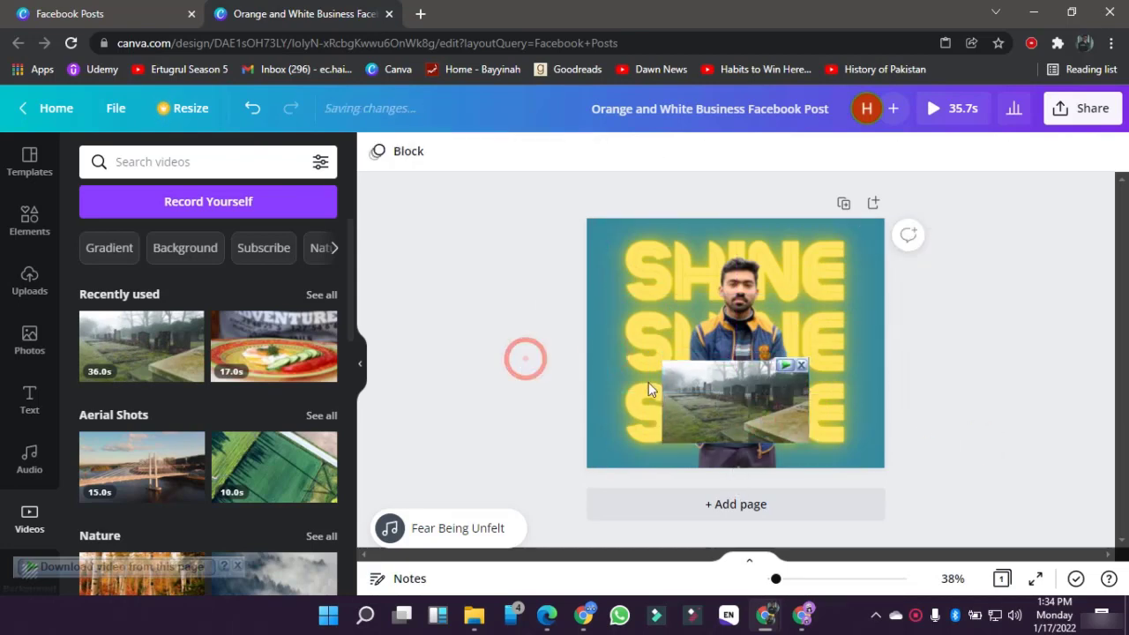
Step: Delete the graveyard video from the page
left_click(719, 411)
key("Delete")
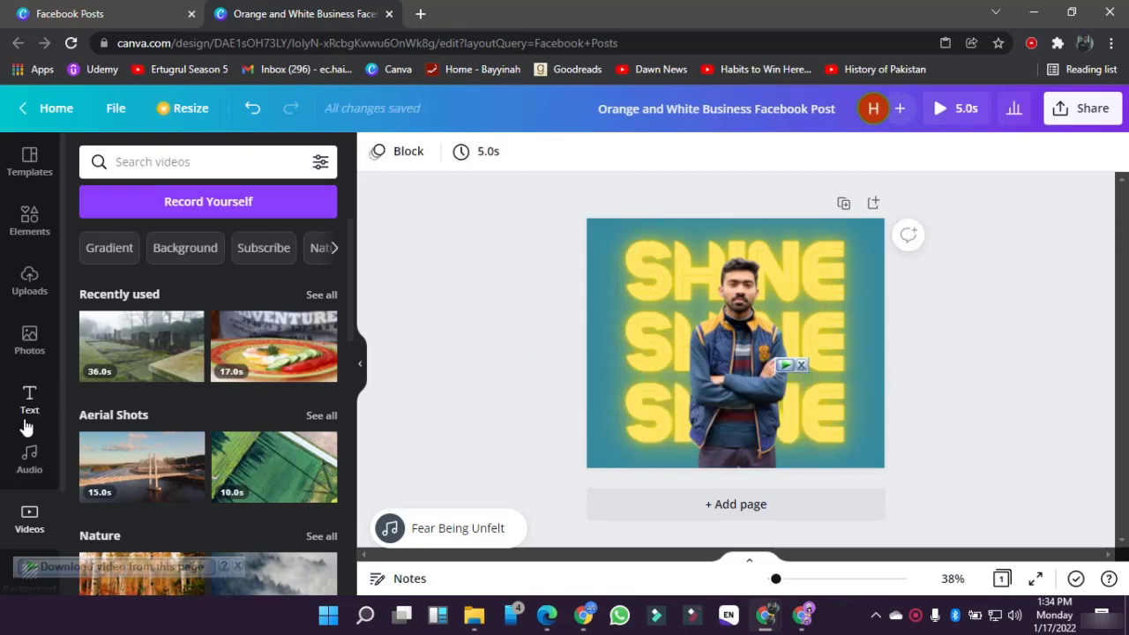
scroll(17, 428, "down", 3)
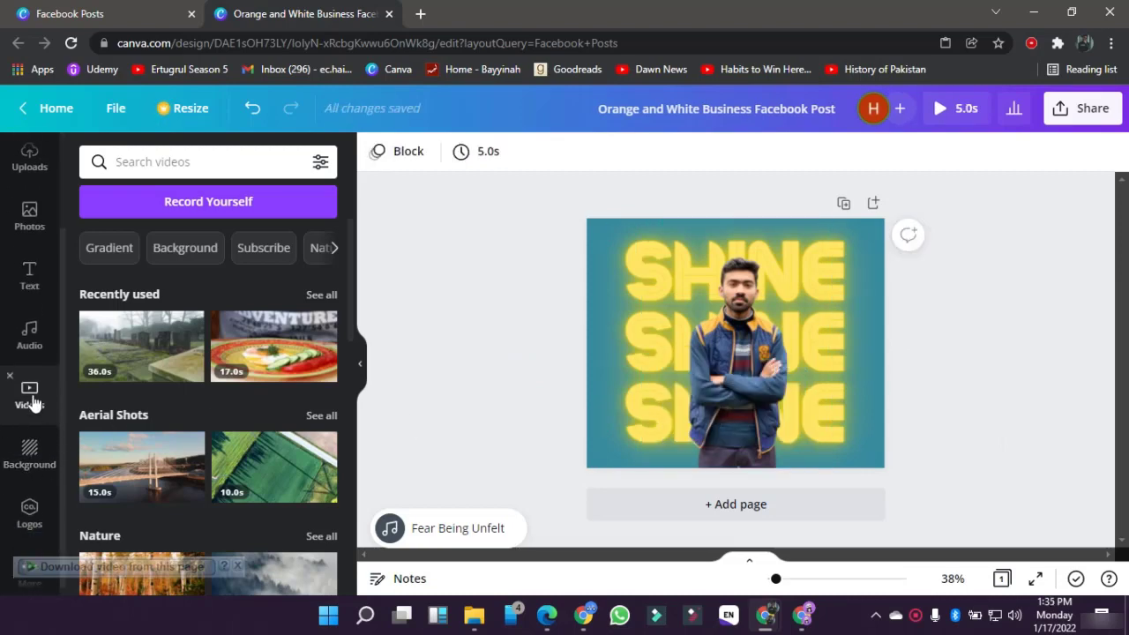
scroll(32, 399, "down", 1)
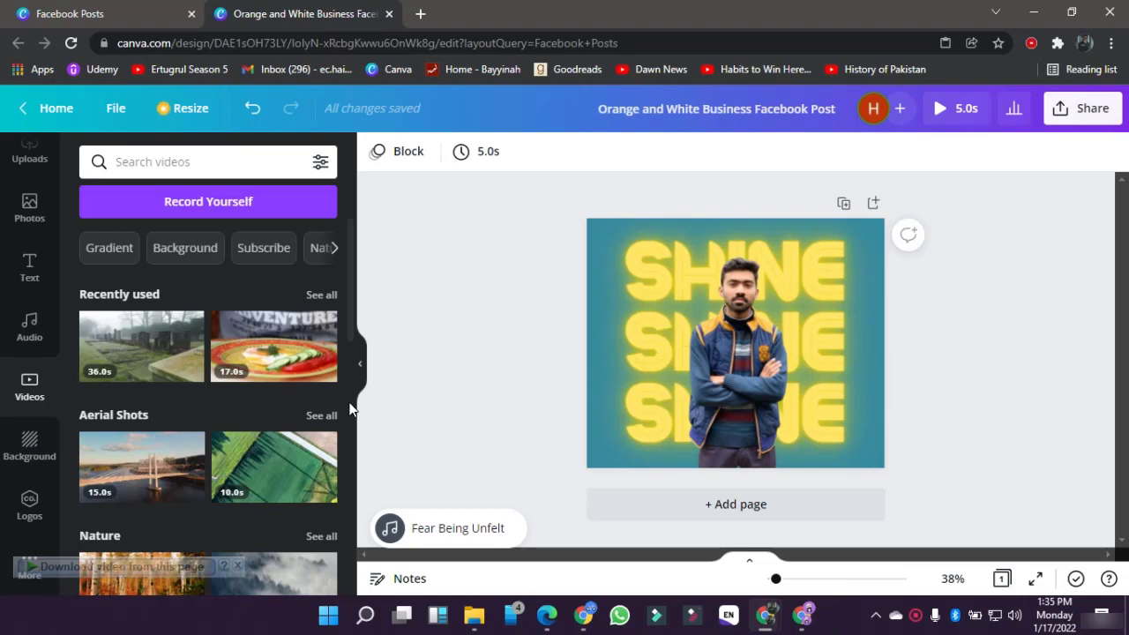
Step: Close the Facebook post design, search the site for "video" and open the Video templates
left_click(389, 14)
left_click(597, 124)
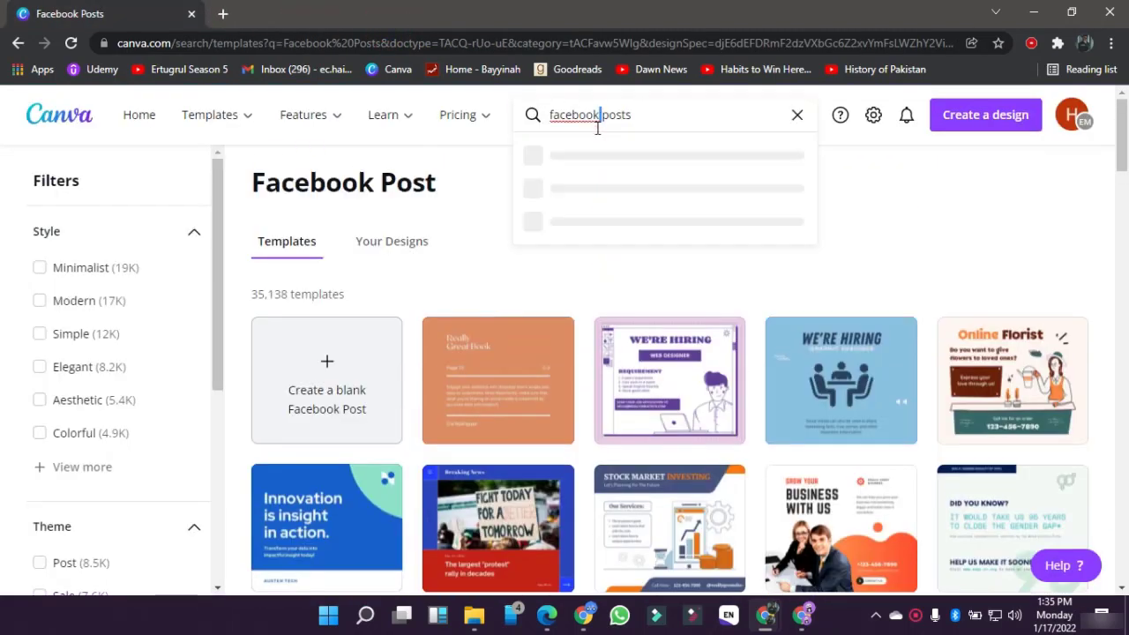
key("ctrl+a")
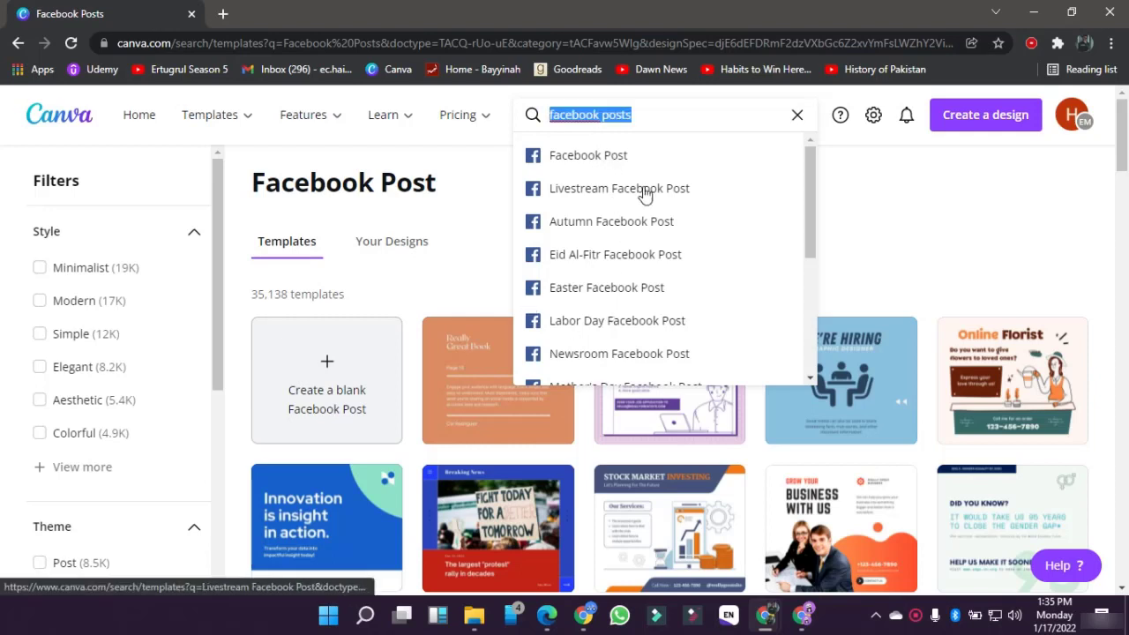
type("video")
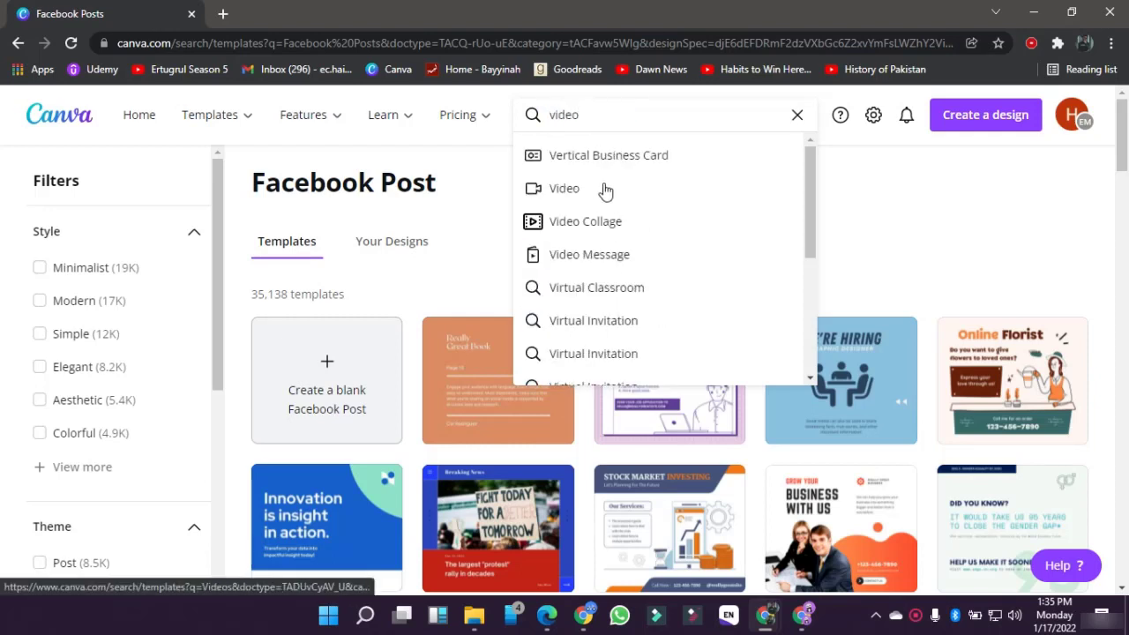
left_click(554, 155)
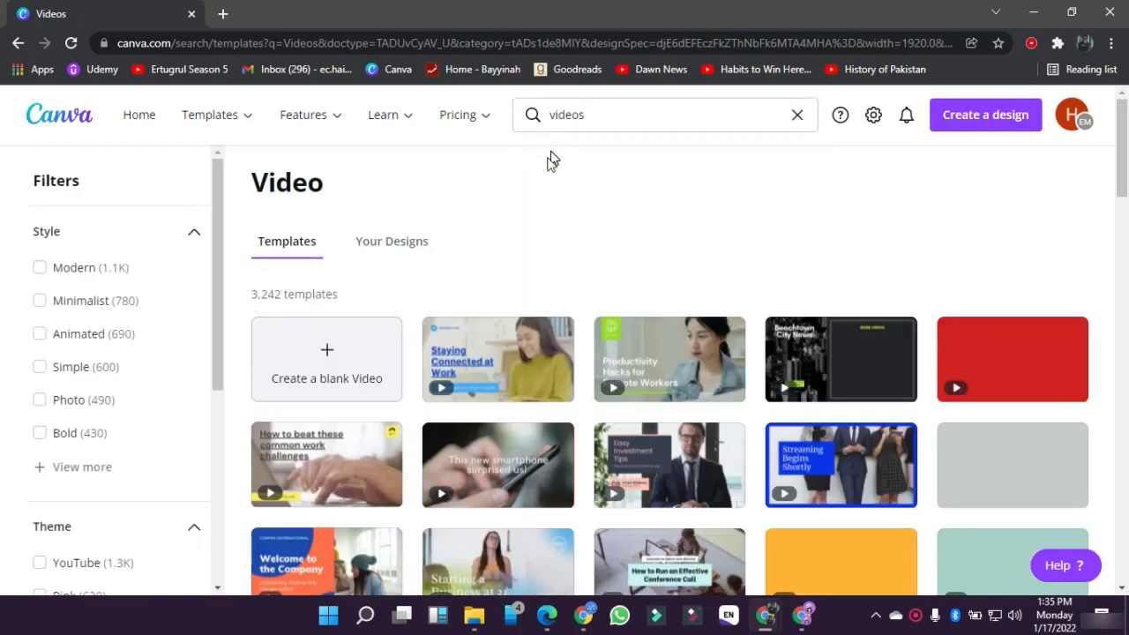
Step: Create a blank video design and add a second blank page to its timeline
left_click(353, 334)
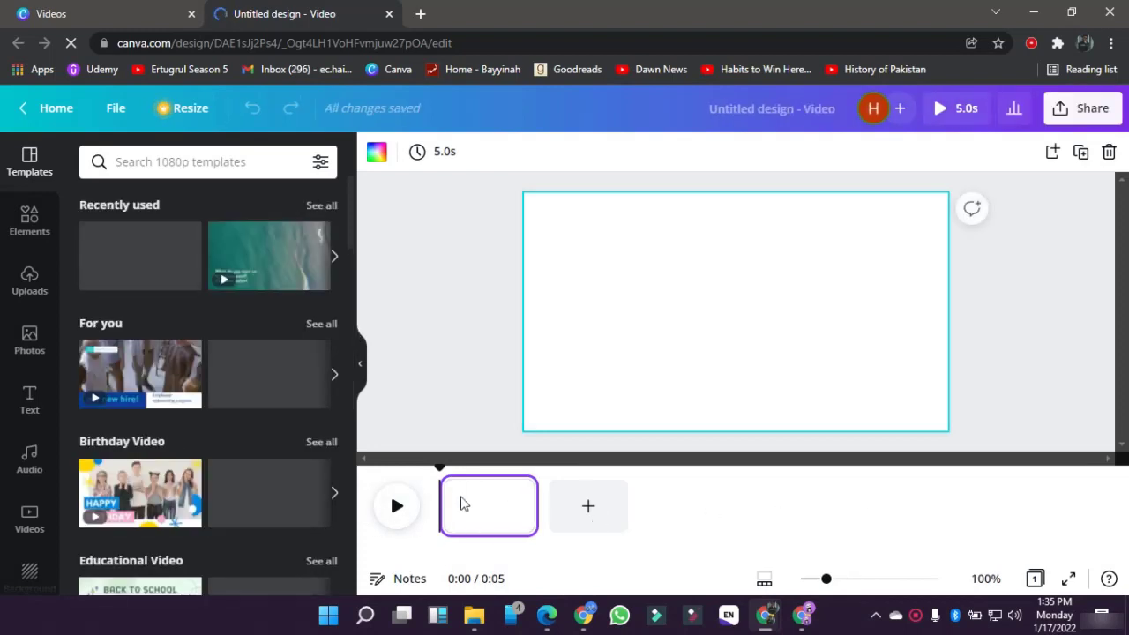
left_click(578, 509)
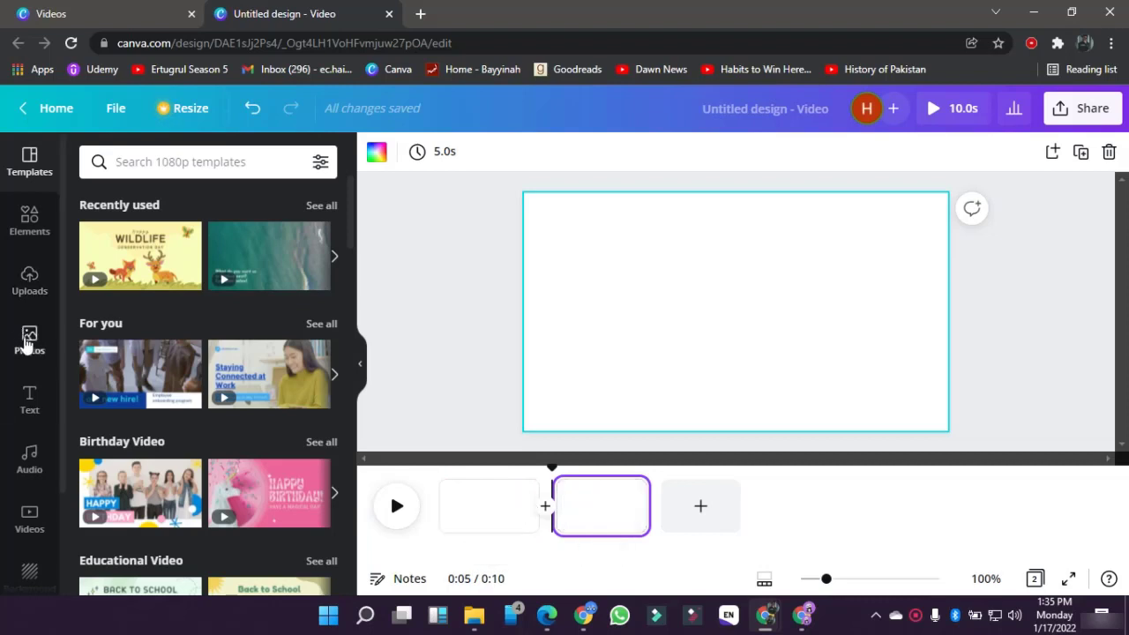
Step: Dismiss the Internet Download Manager registration prompts and search the video library for "gym"
left_click(31, 533)
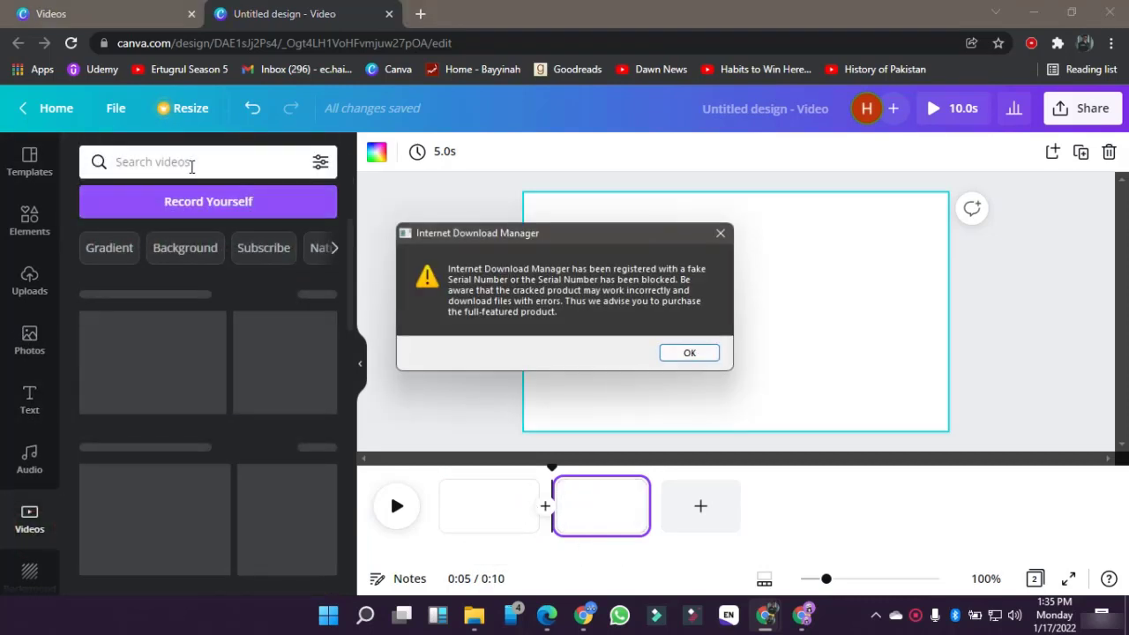
left_click(664, 352)
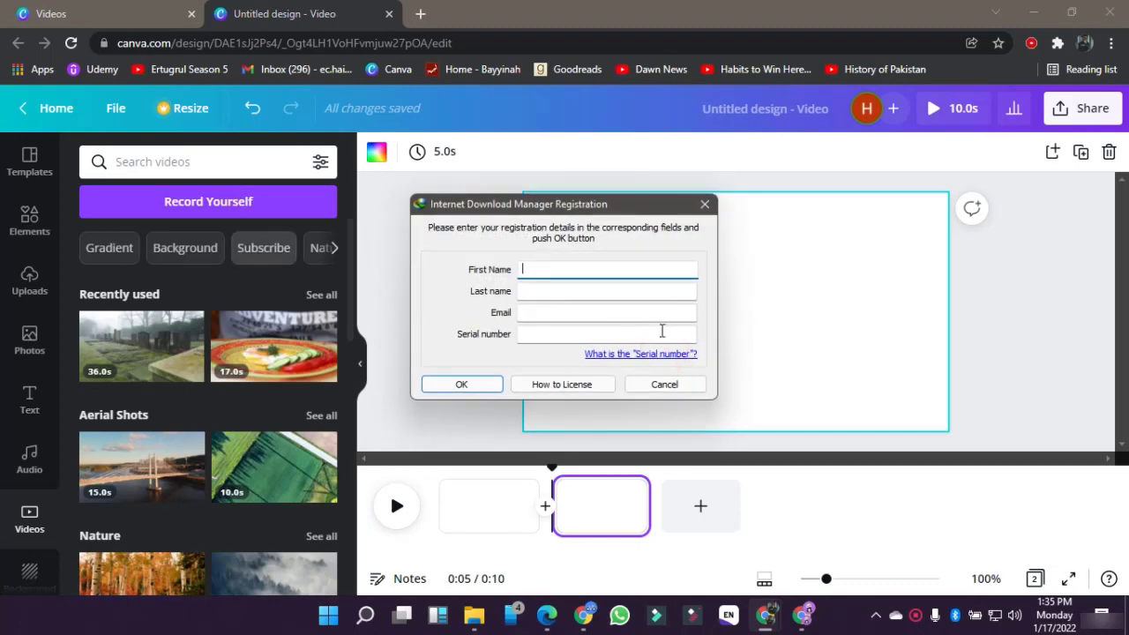
left_click(696, 390)
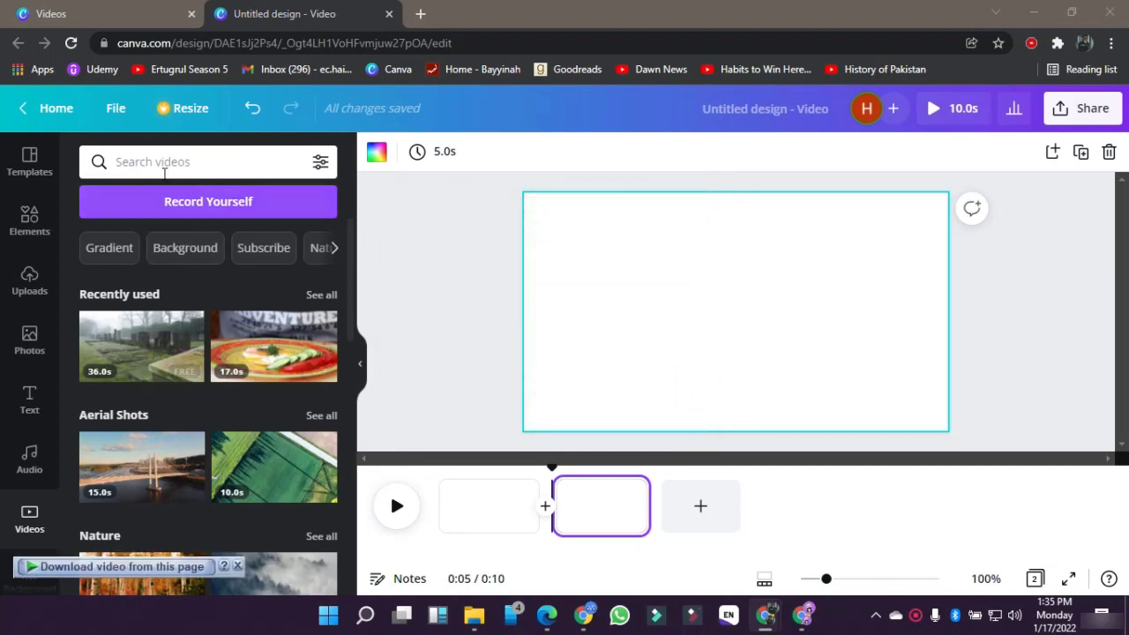
left_click(164, 168)
type("gym")
key("Return")
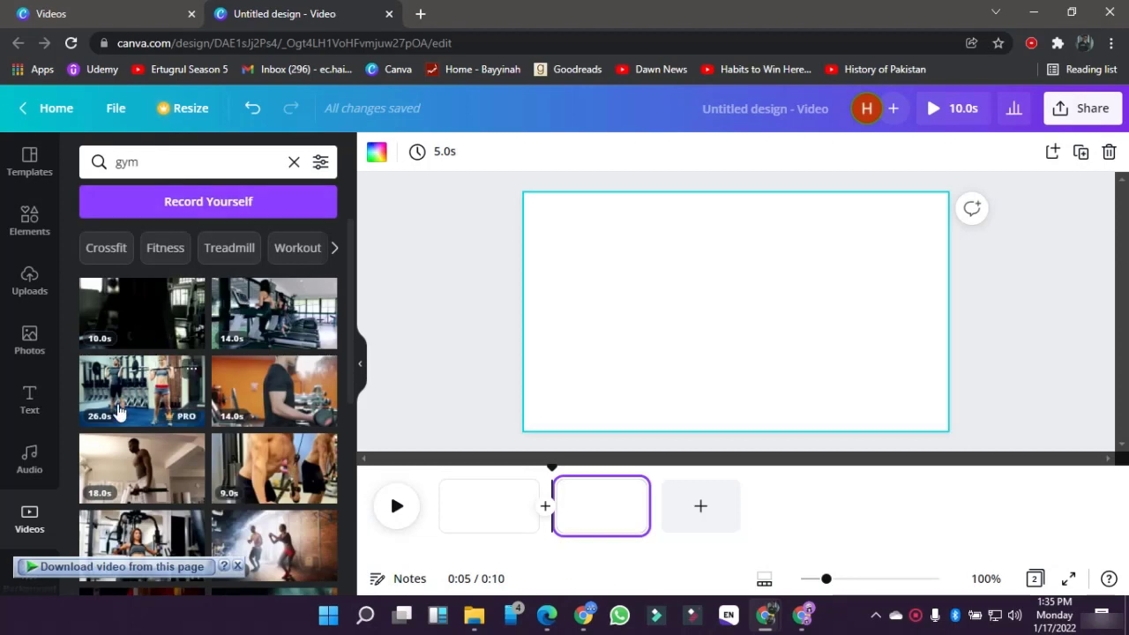
Step: Fill the second page with the 14.0s gym video of the man in a black shirt curling a dumbbell
scroll(190, 366, "down", 2)
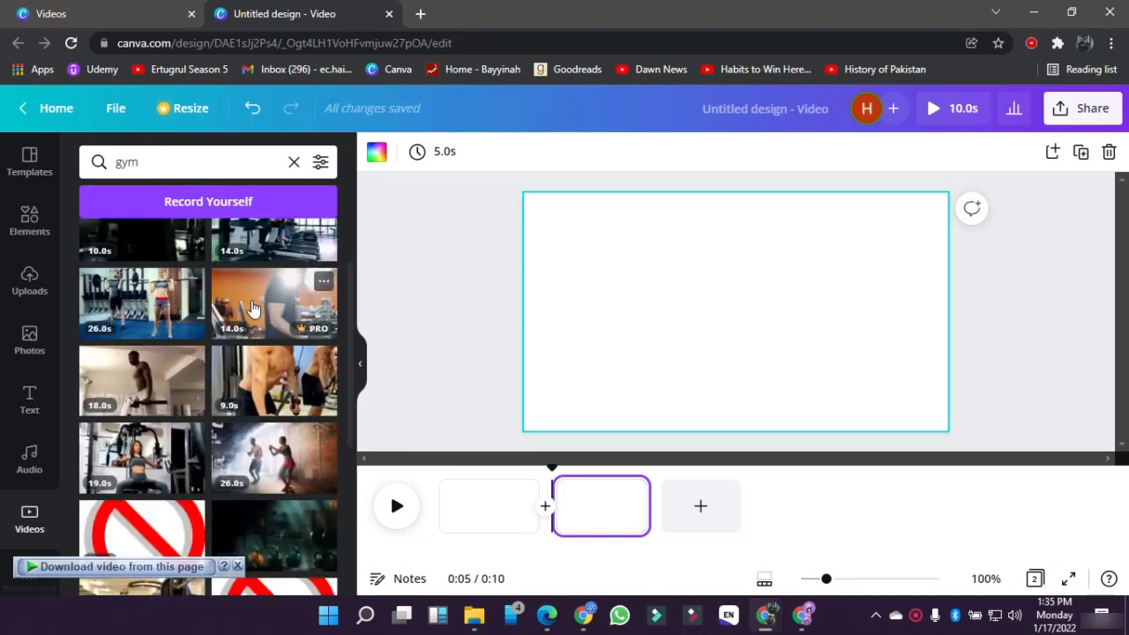
left_click(252, 305)
left_click_drag(419, 246, 529, 214)
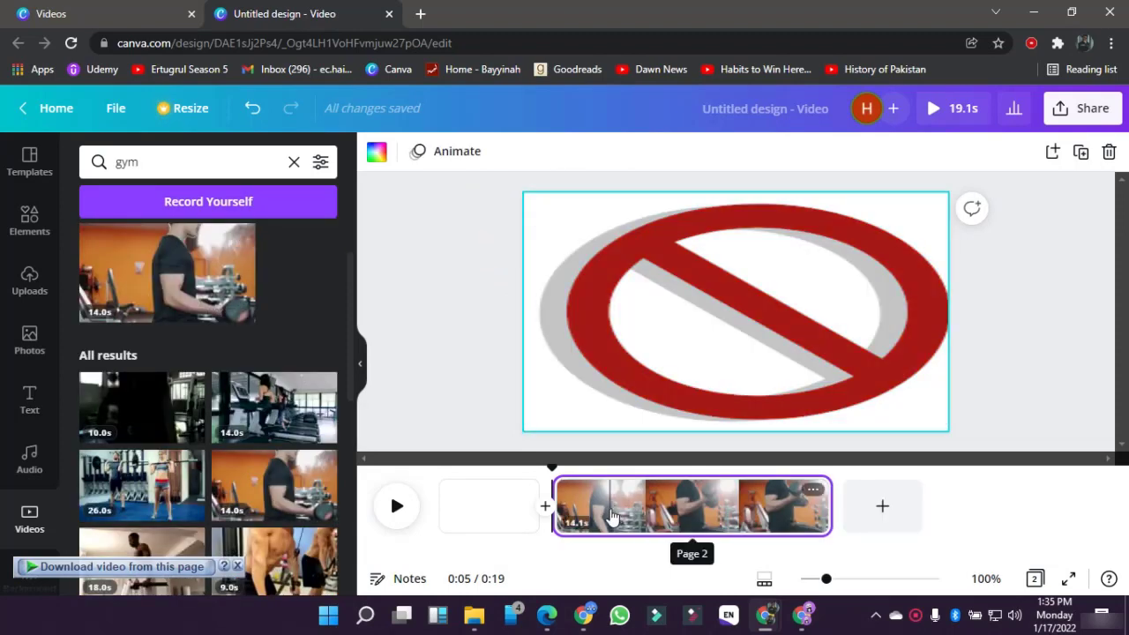
Step: Fill the blank first page with the 10.0s gym video of the shirtless man at the red exercise machine
left_click(492, 509)
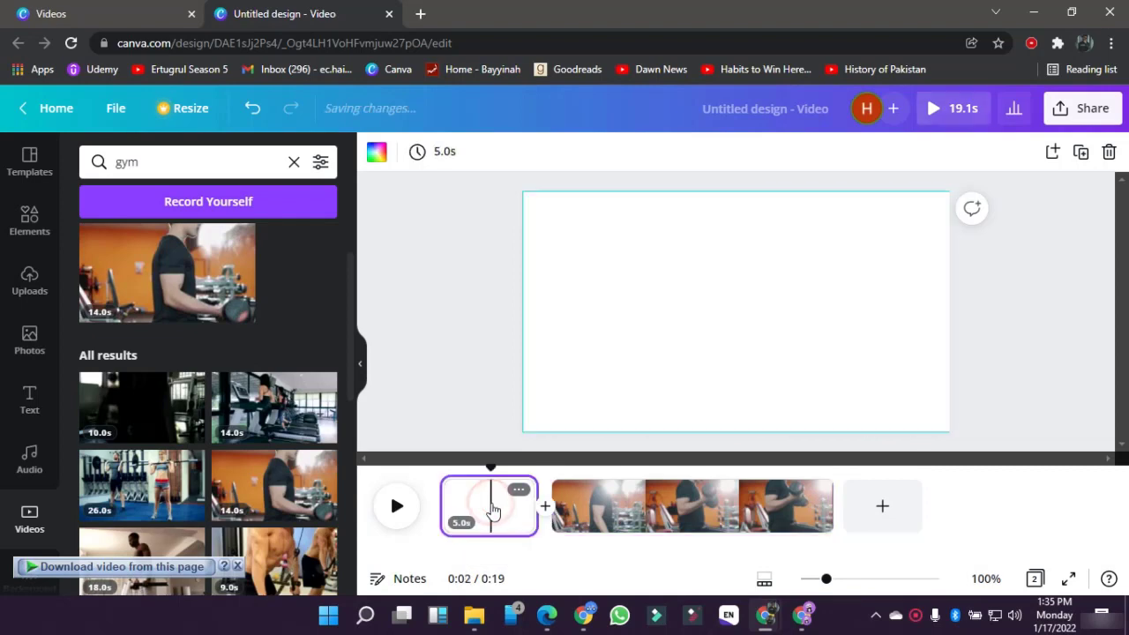
scroll(260, 460, "down", 2)
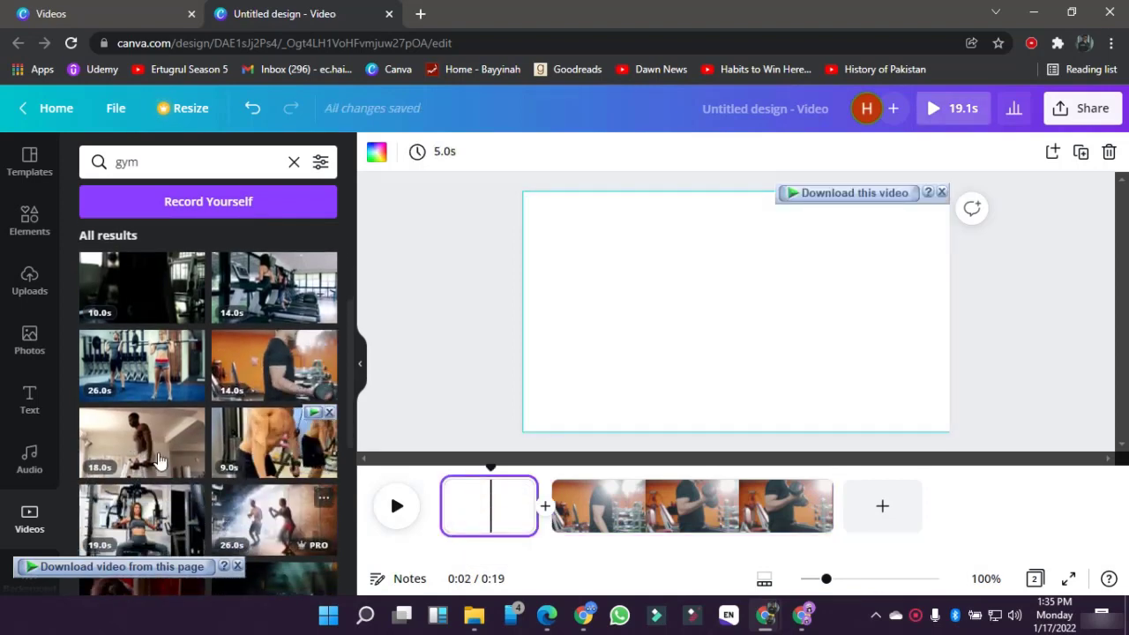
scroll(154, 452, "down", 3)
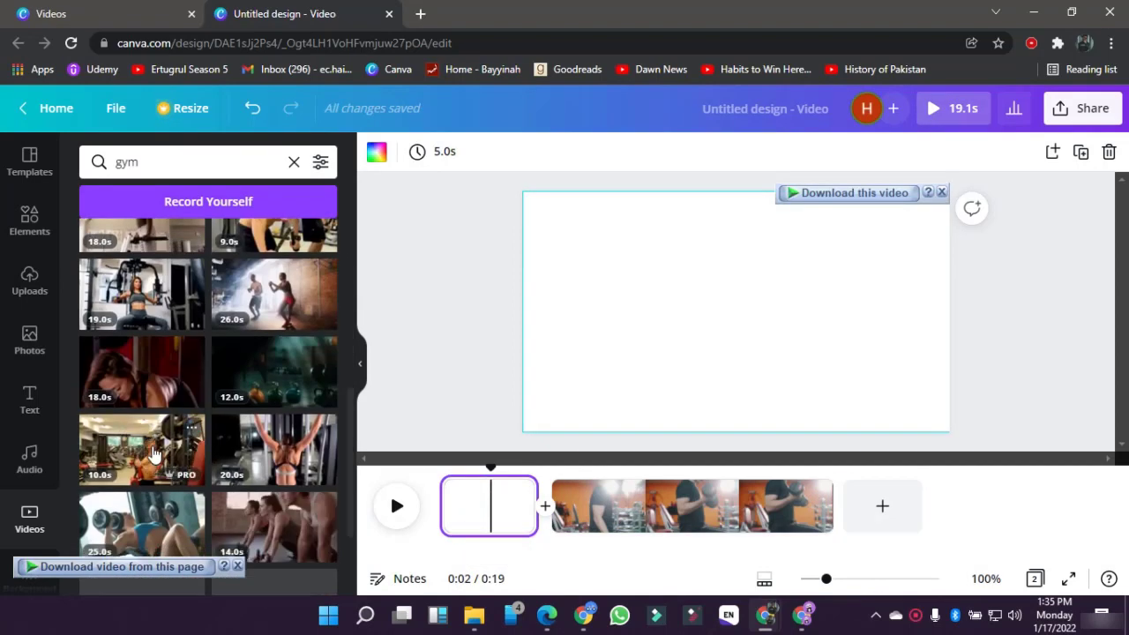
left_click_drag(190, 434, 526, 226)
left_click(455, 312)
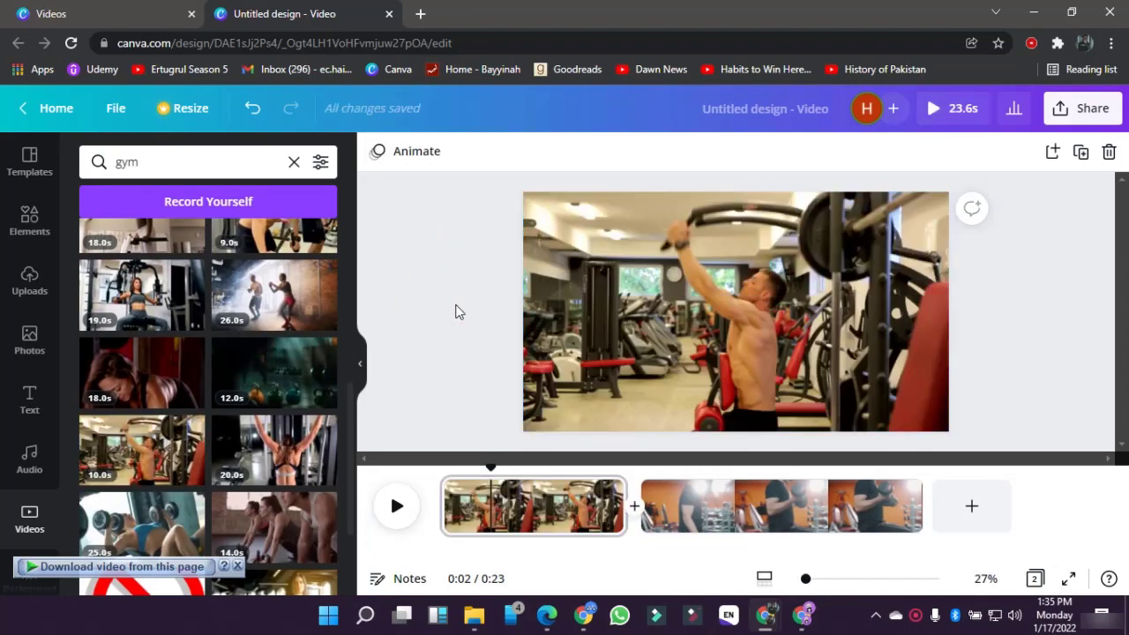
Step: Play the first page's clip briefly, then trim both its ends to keep about 2.8 seconds from the middle
left_click(381, 515)
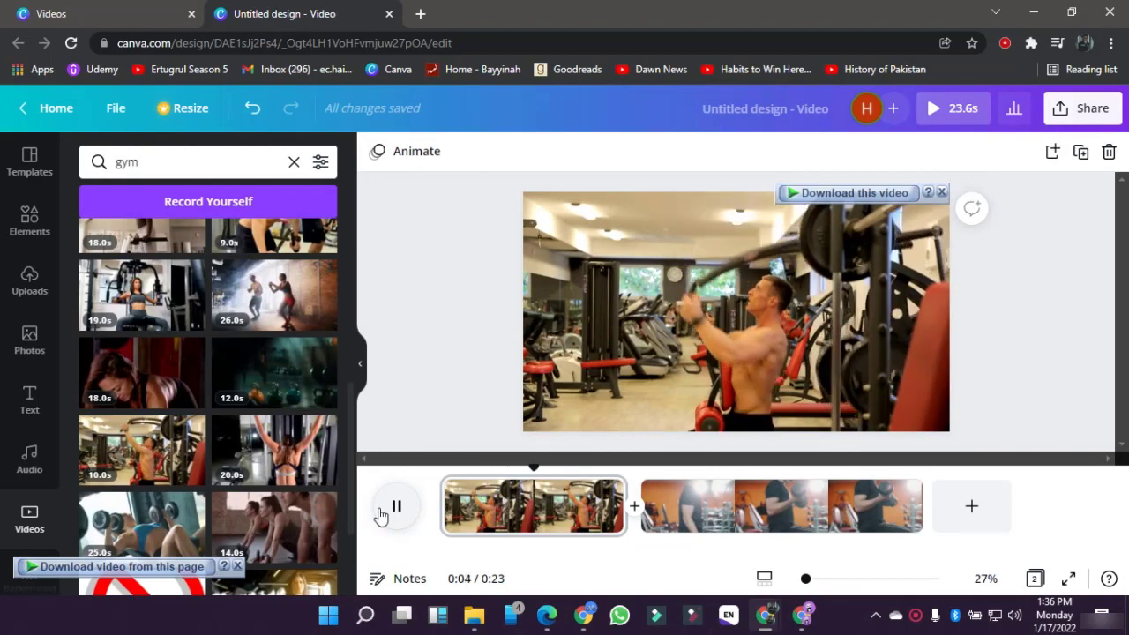
left_click(508, 522)
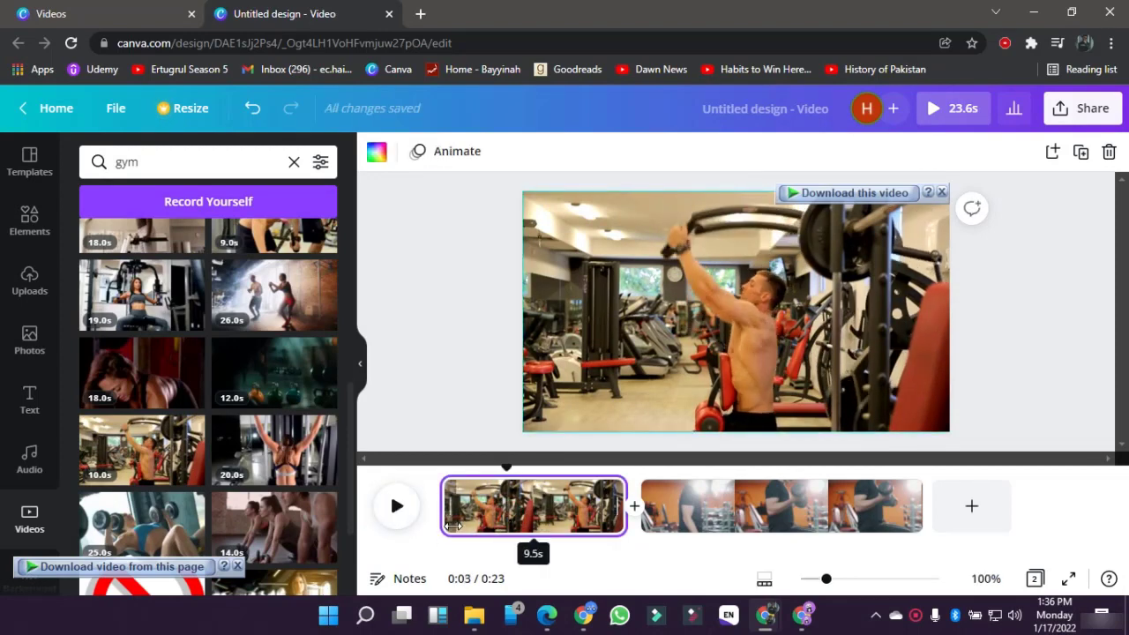
left_click(436, 335)
left_click(649, 318)
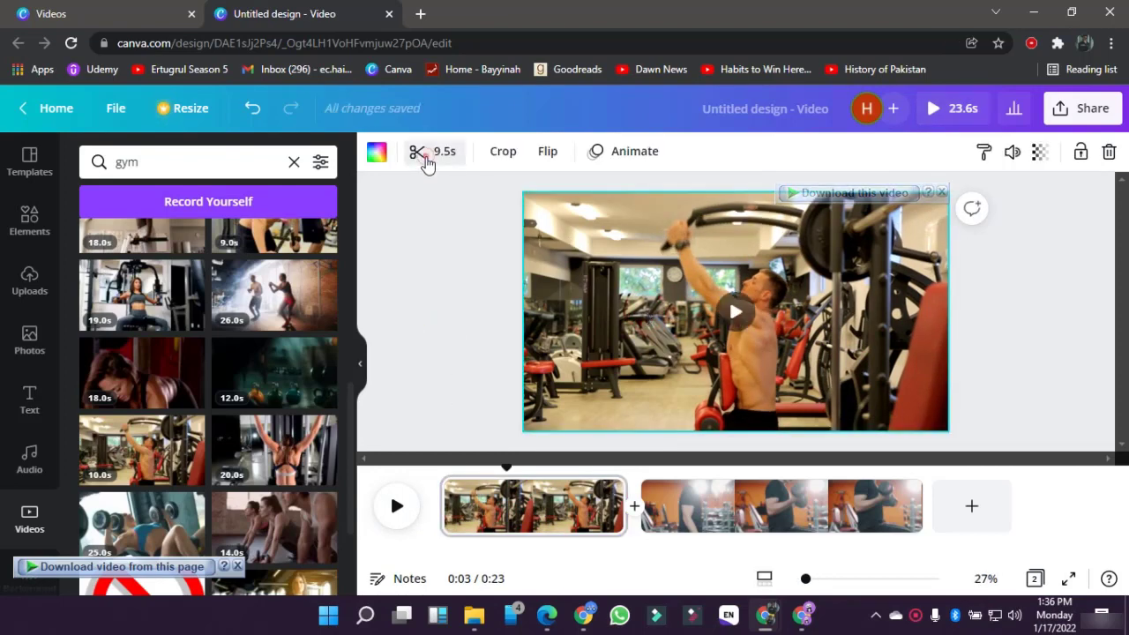
left_click(423, 159)
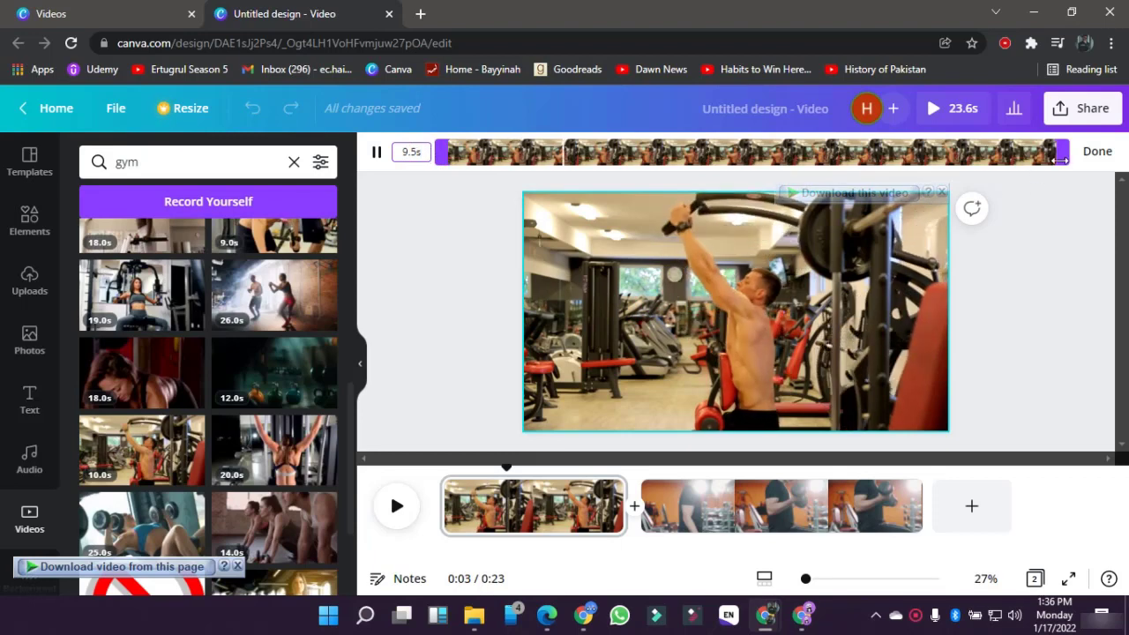
left_click_drag(1062, 151, 828, 151)
left_click_drag(443, 152, 629, 145)
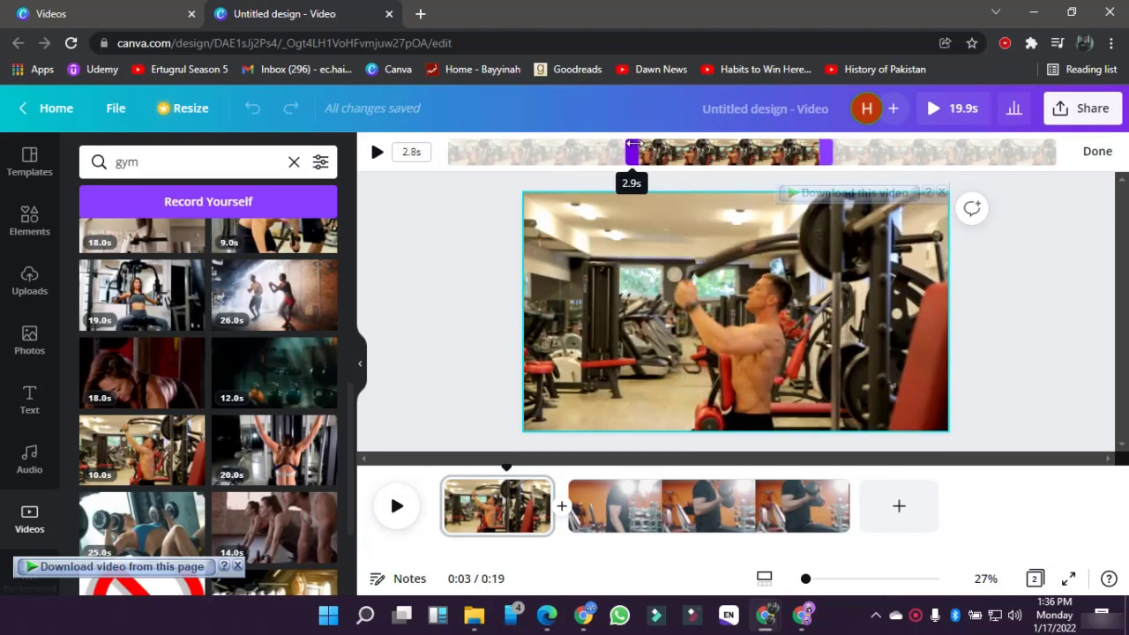
left_click(685, 151)
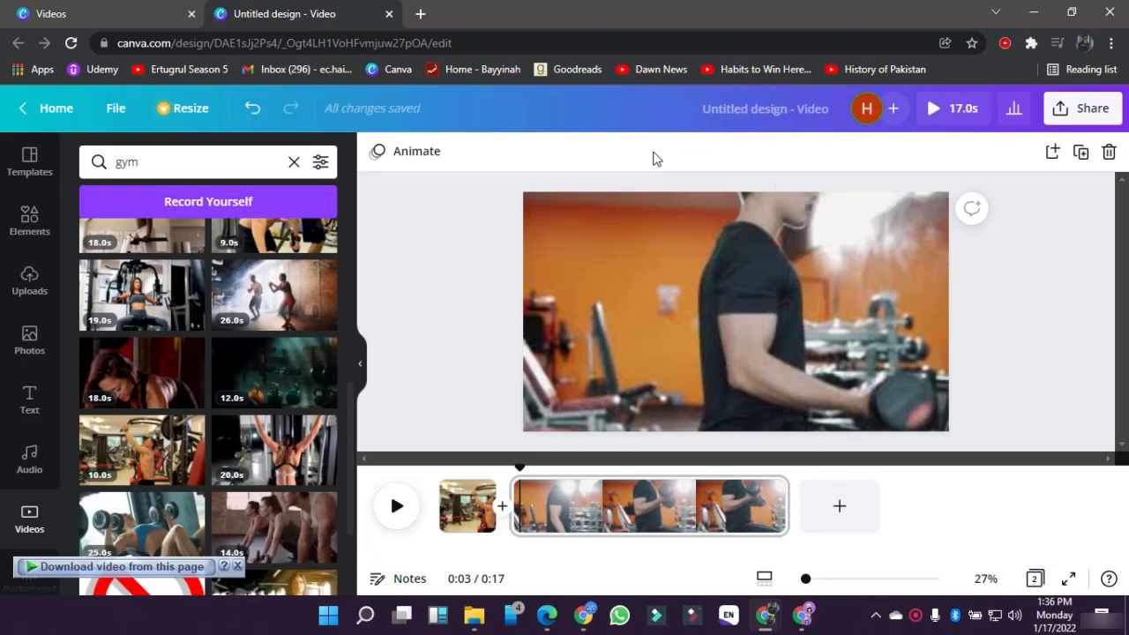
Step: Trim the dumbbell clip on the second page to a duration of 3 seconds
left_click(481, 491)
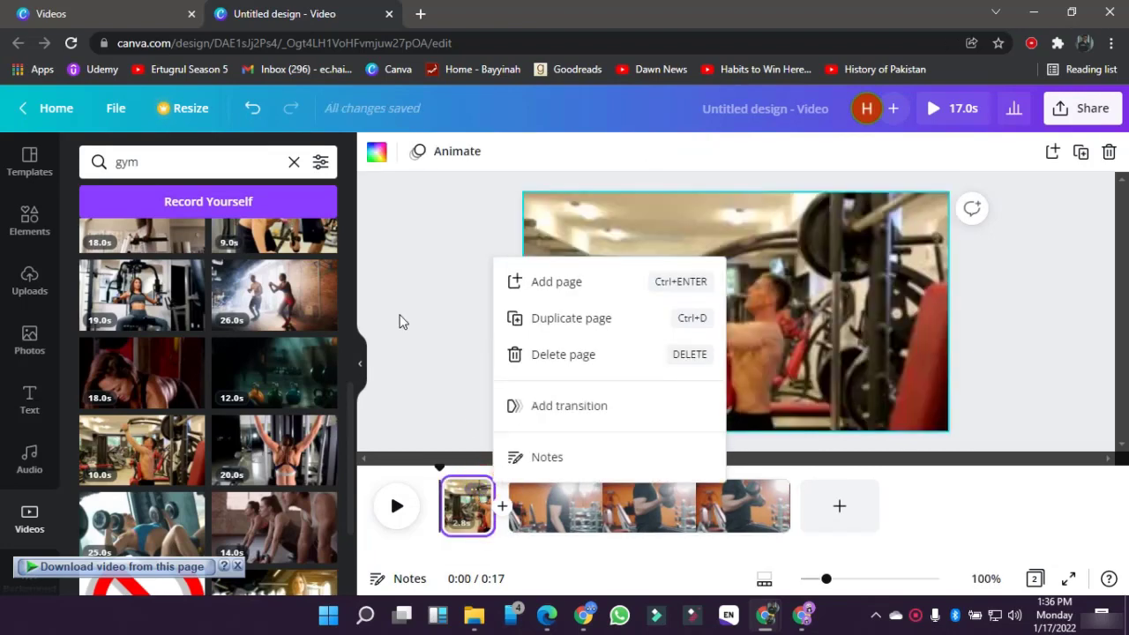
left_click(398, 321)
left_click(577, 504)
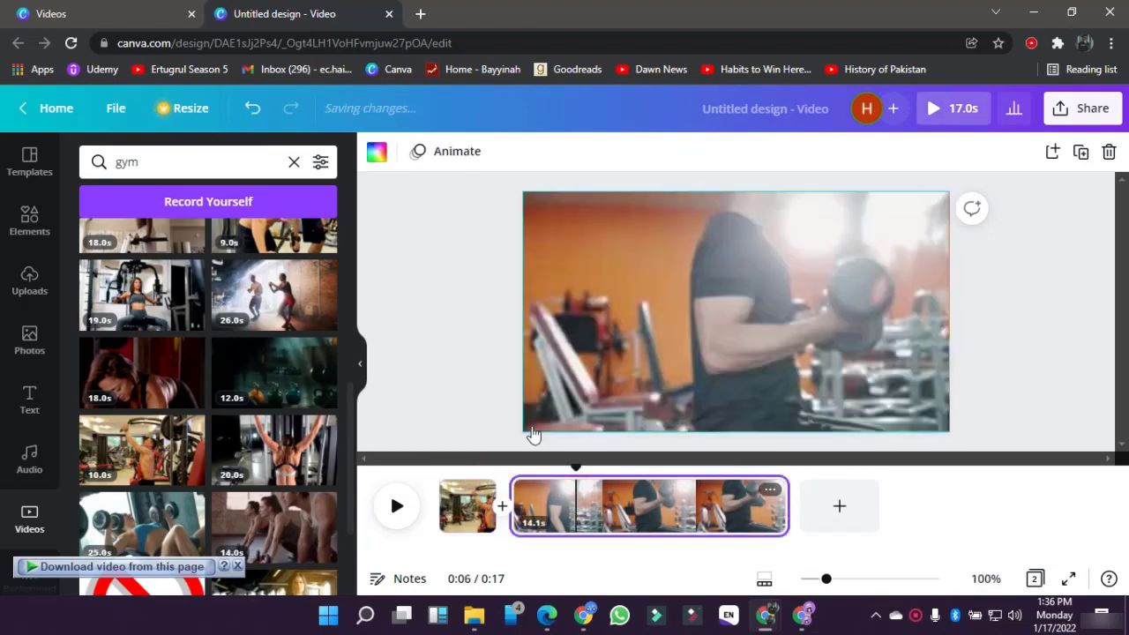
left_click(618, 301)
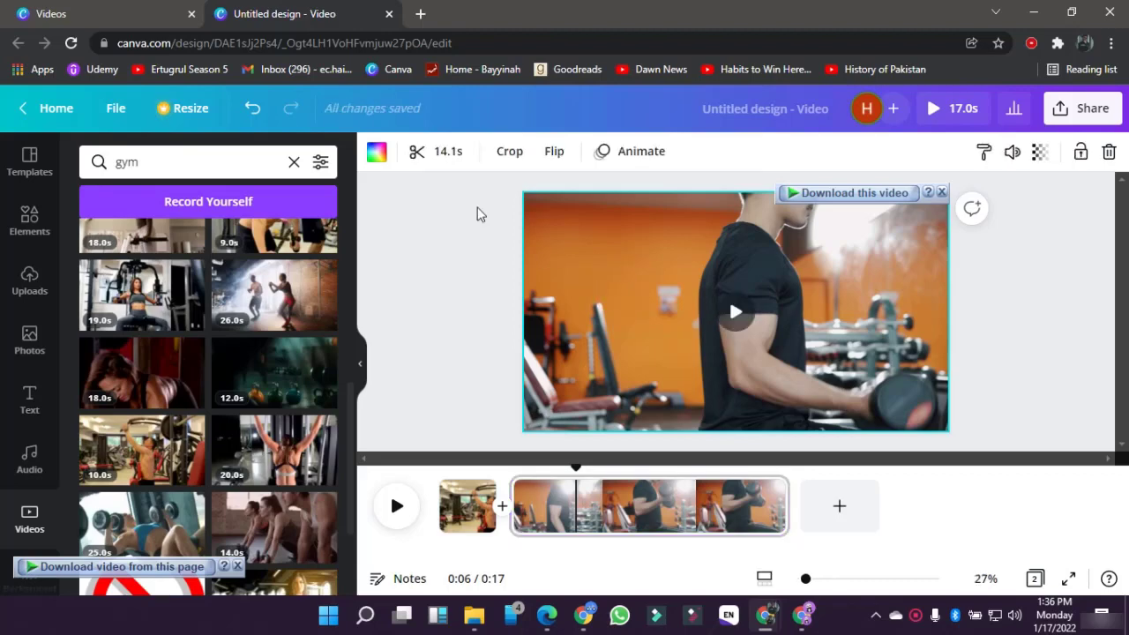
left_click(432, 156)
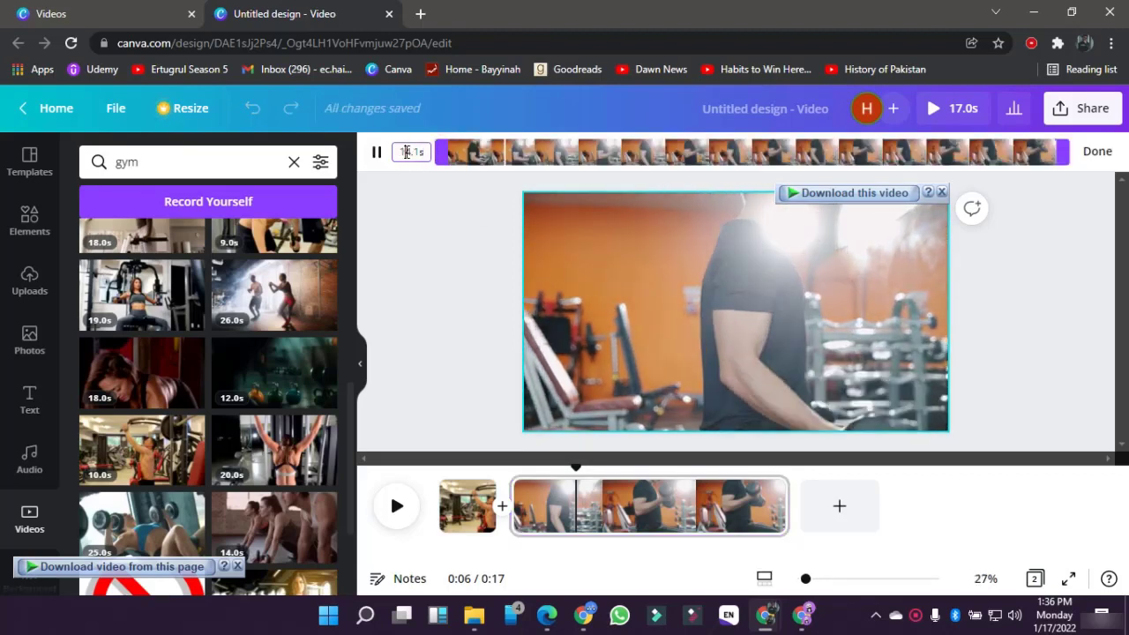
left_click(408, 152)
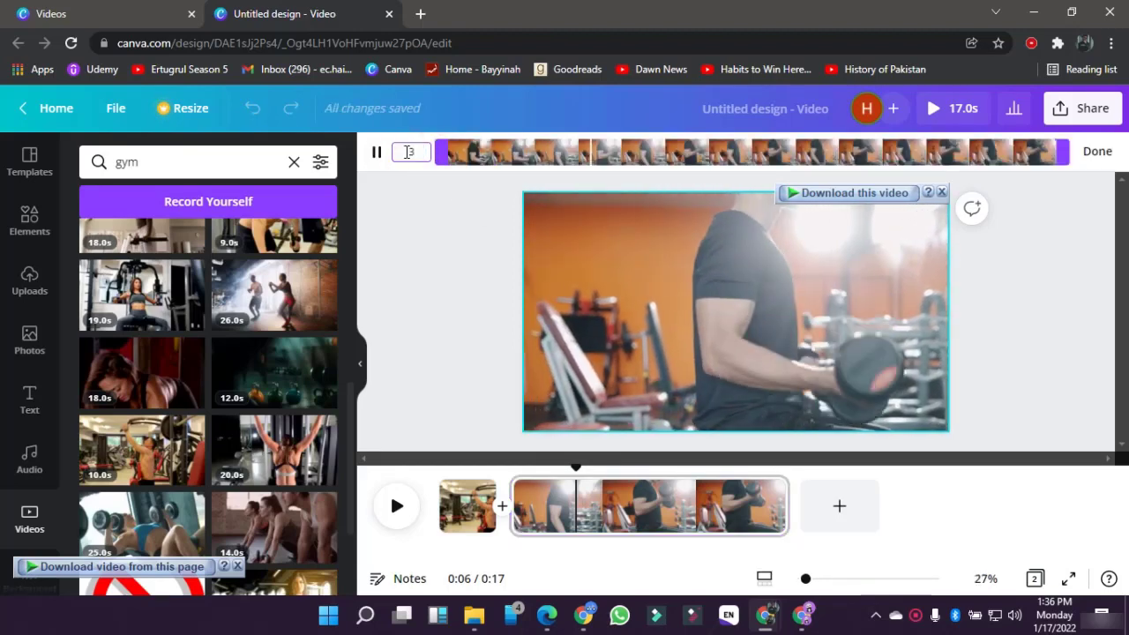
type("5")
key("Return")
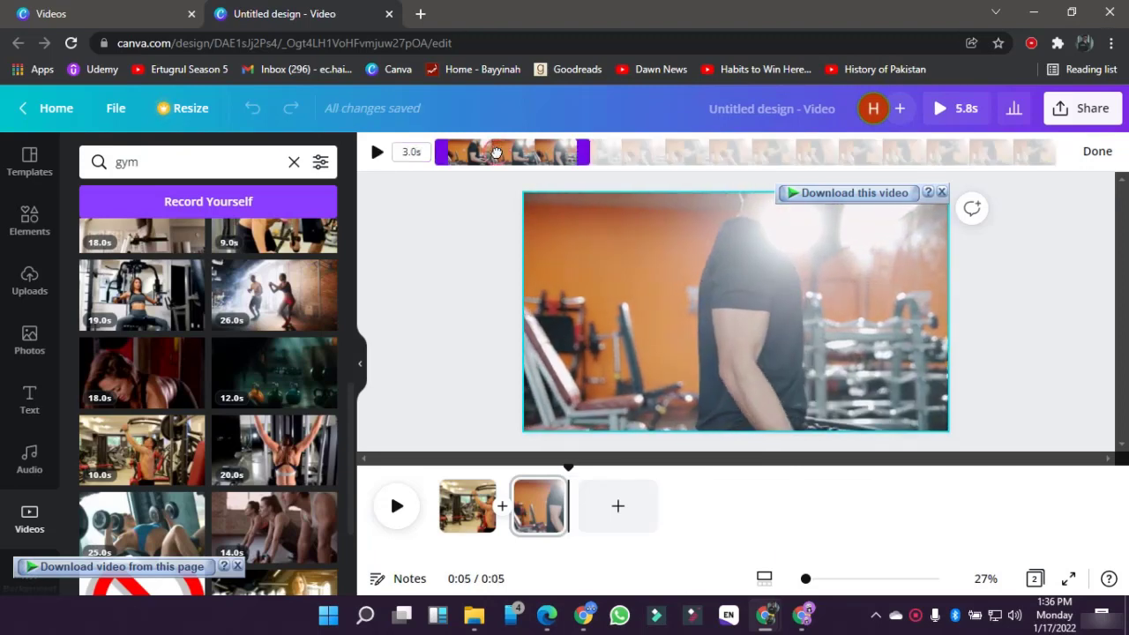
Step: Shift the kept section of the dumbbell clip slightly later in its footage and finish trimming
left_click_drag(511, 146, 545, 154)
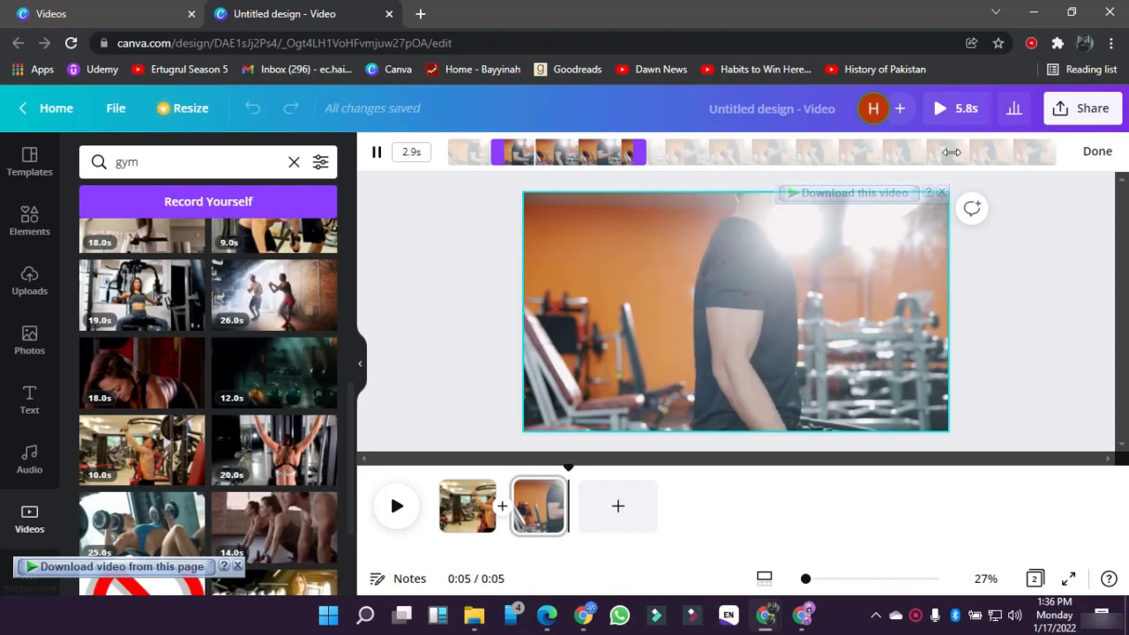
left_click(1087, 160)
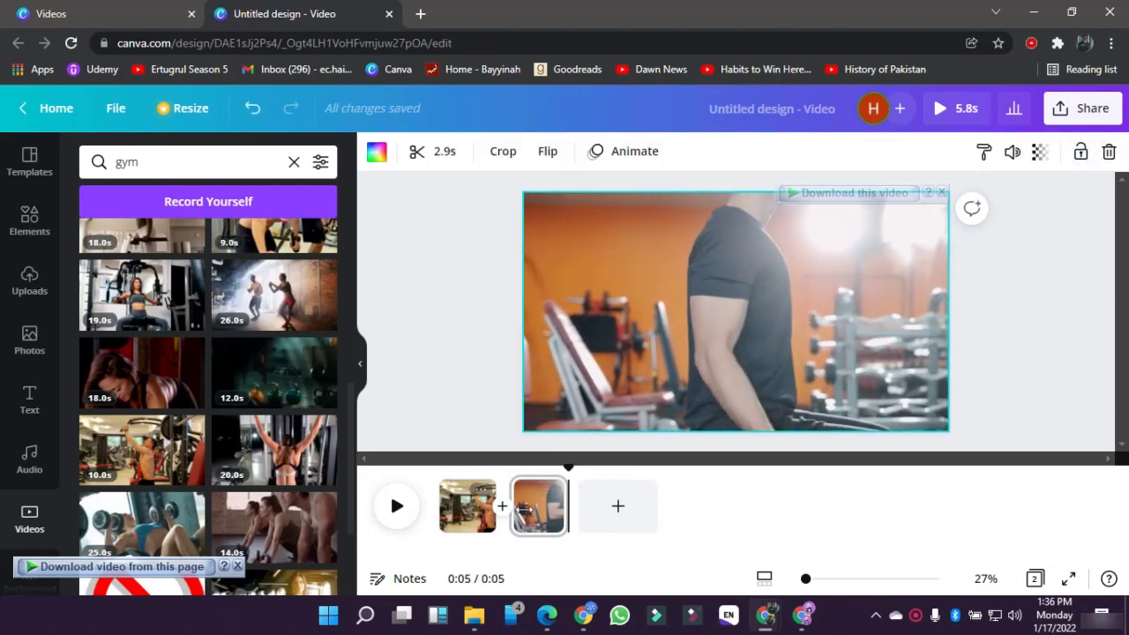
left_click(419, 357)
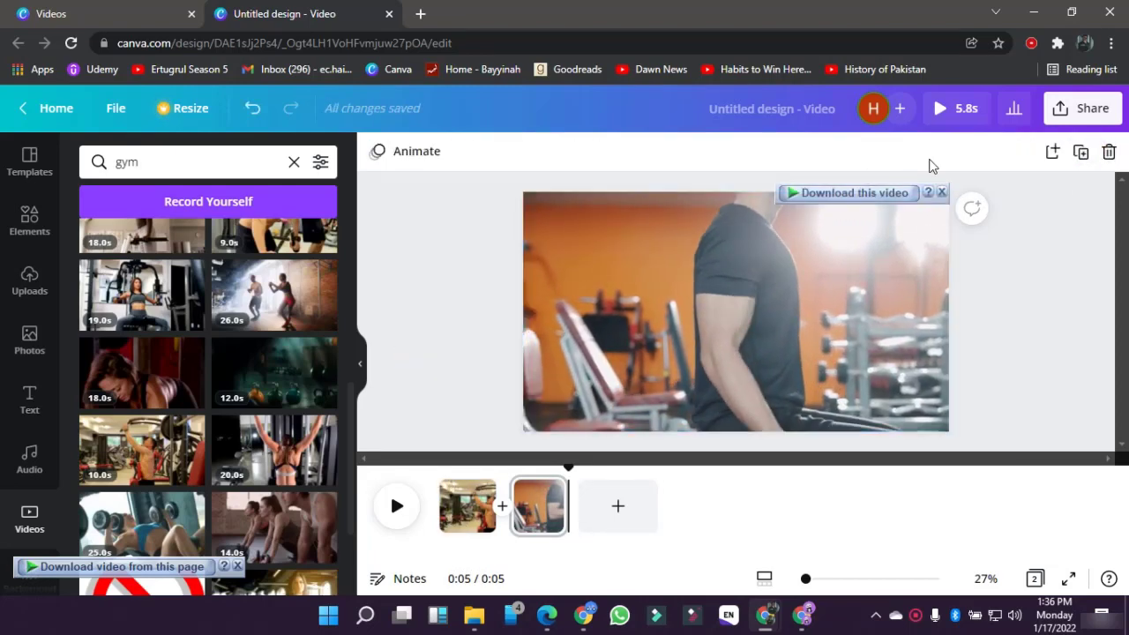
Step: Preview the whole video, replay it from about 2.1 seconds to check the change between clips, and close the preview
left_click(941, 109)
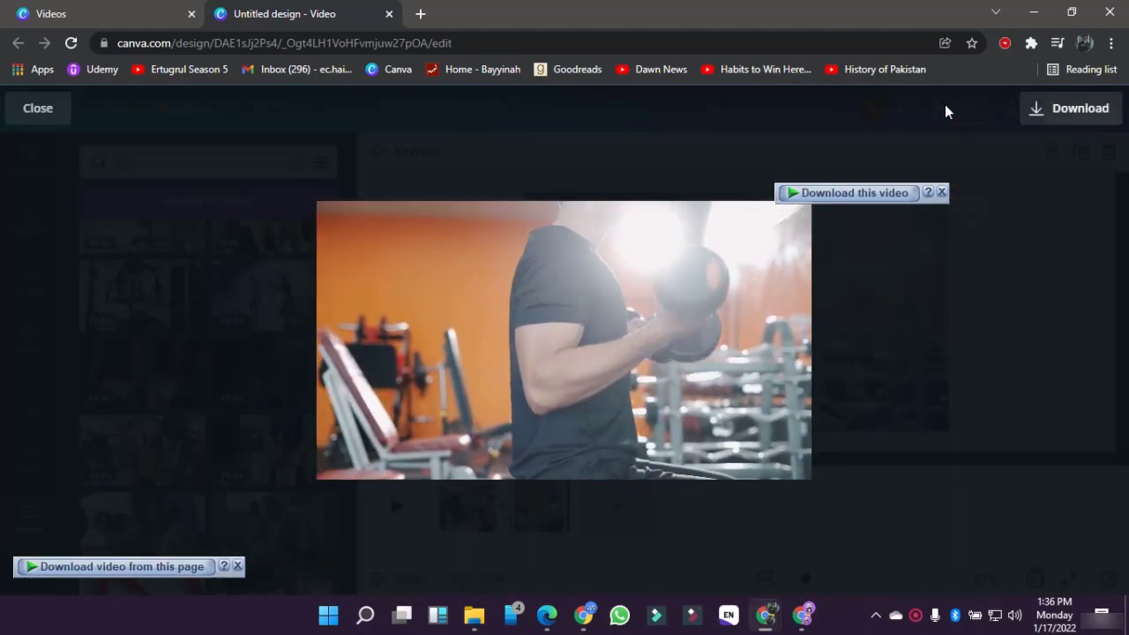
left_click(508, 457)
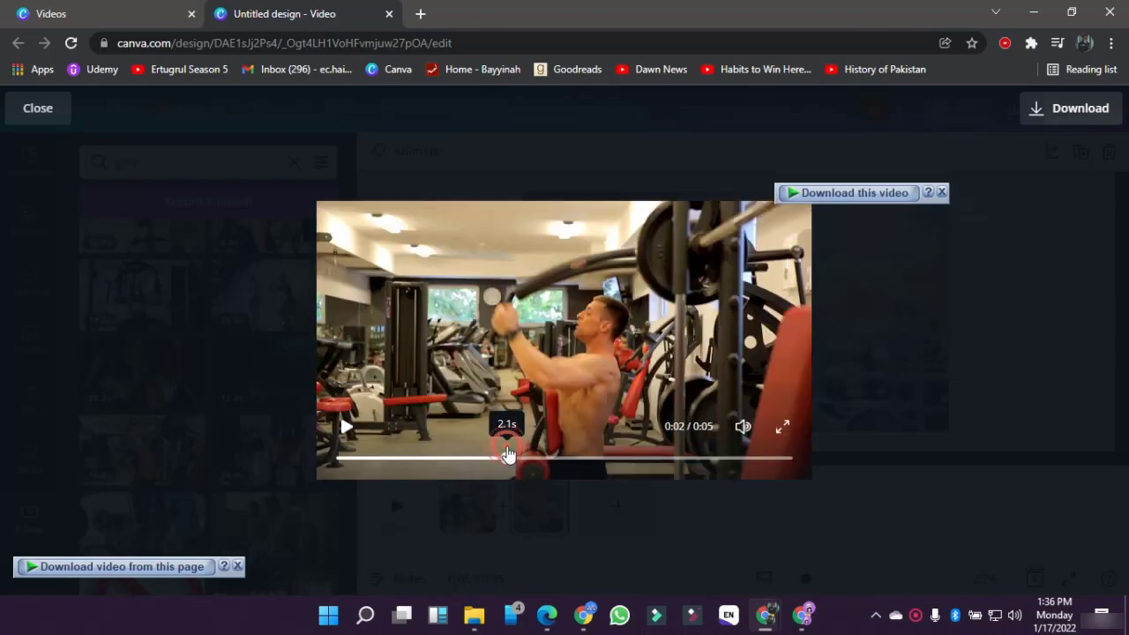
left_click(1020, 358)
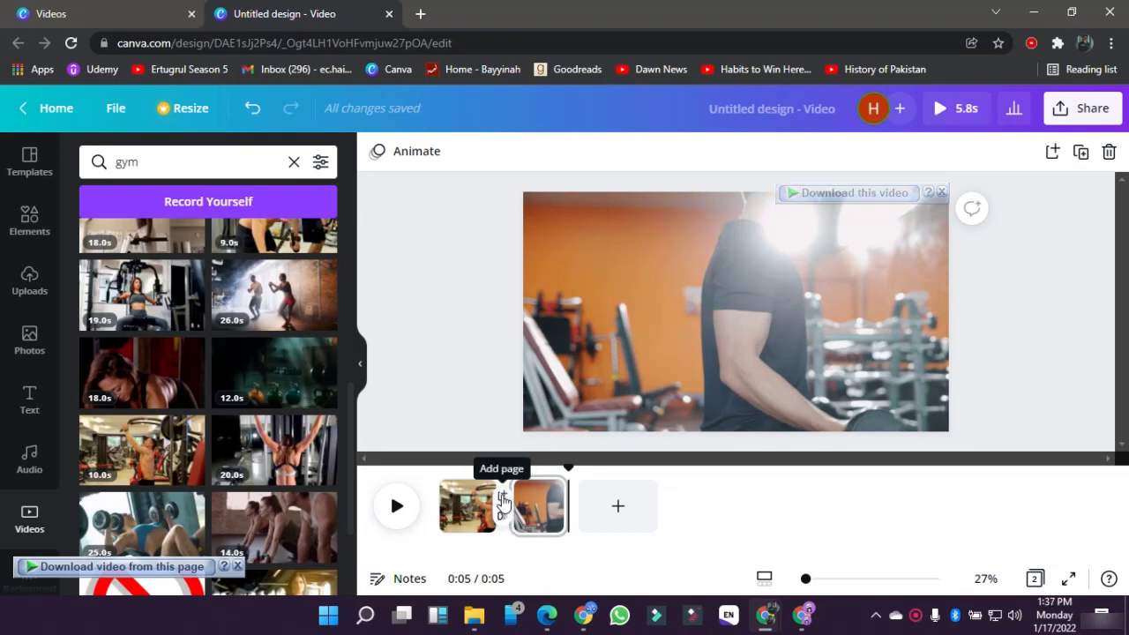
left_click(502, 499)
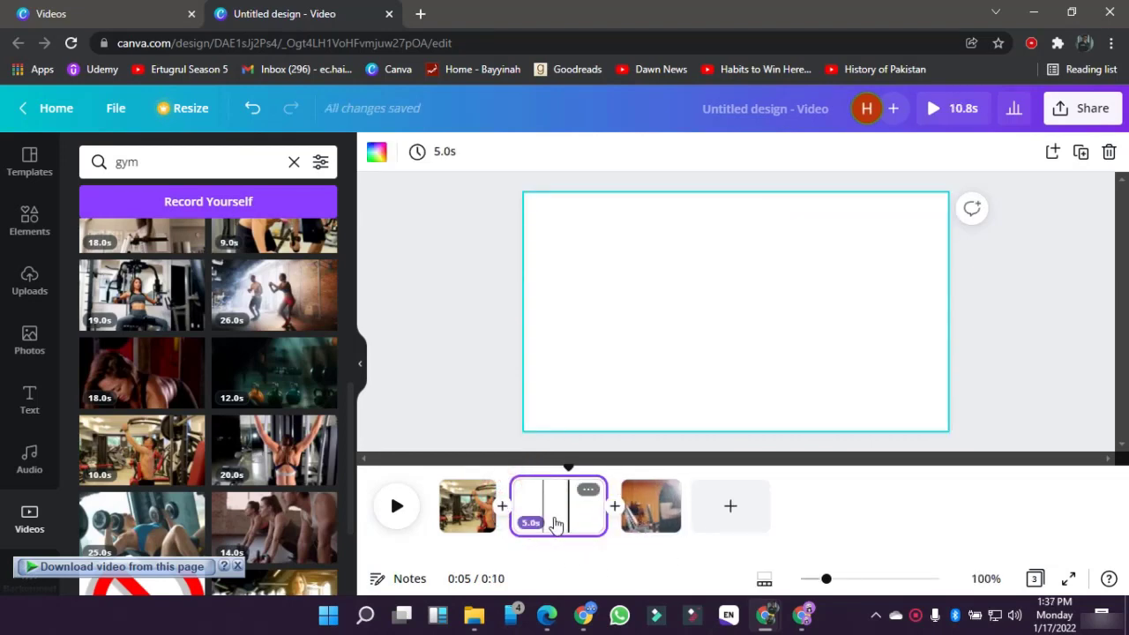
left_click(555, 521)
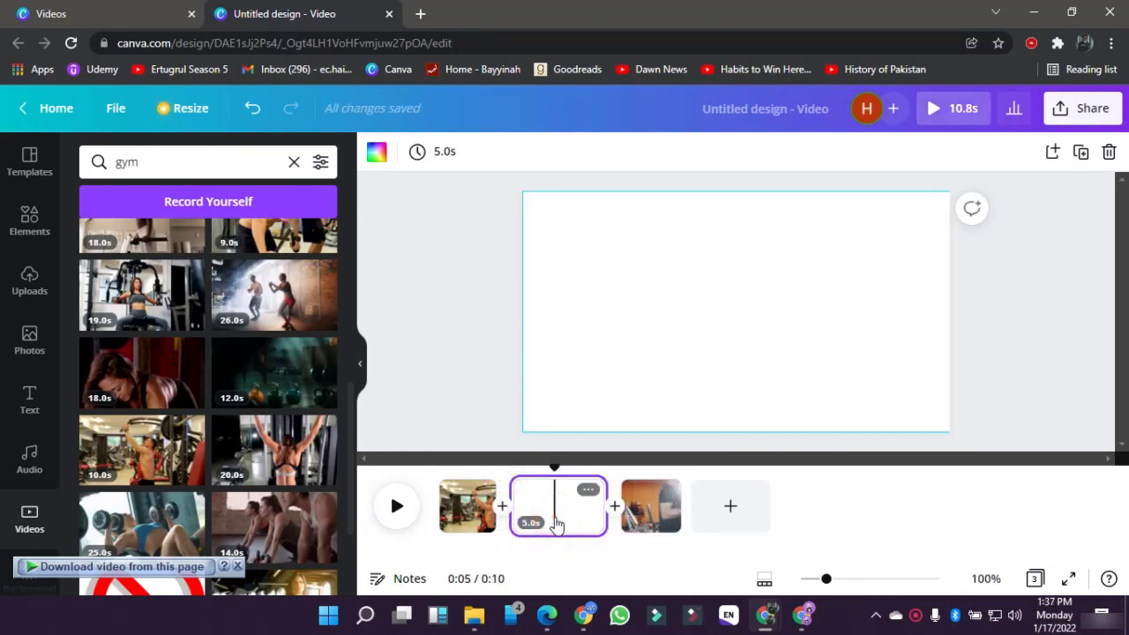
key("Delete")
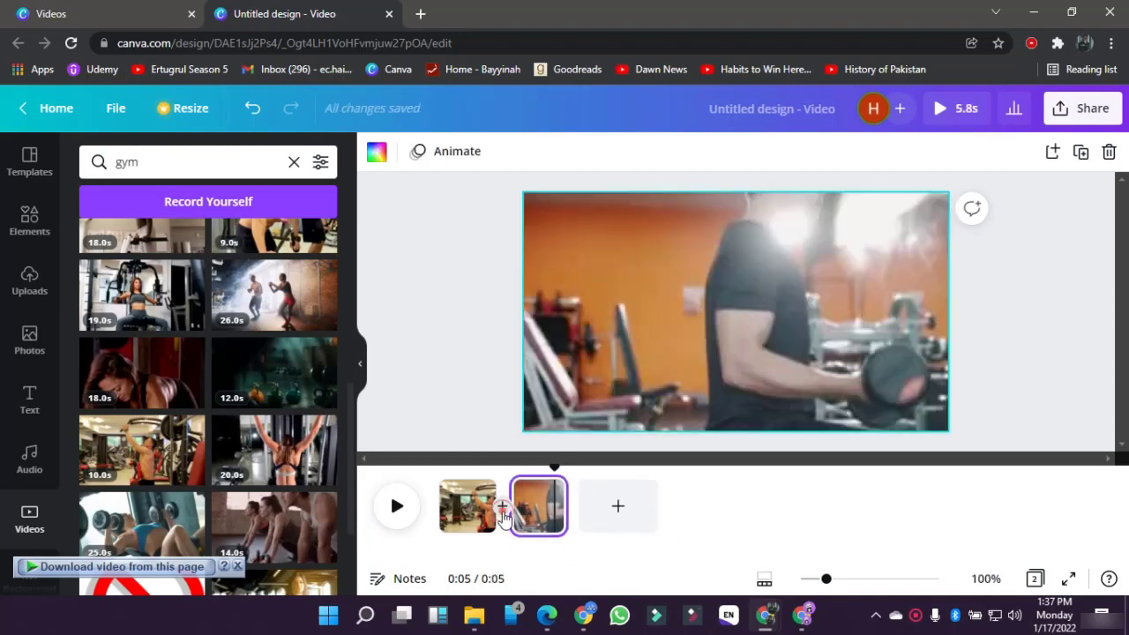
Step: Apply a Dissolve transition of 0.2 seconds between the two pages and preview the video
left_click(502, 517)
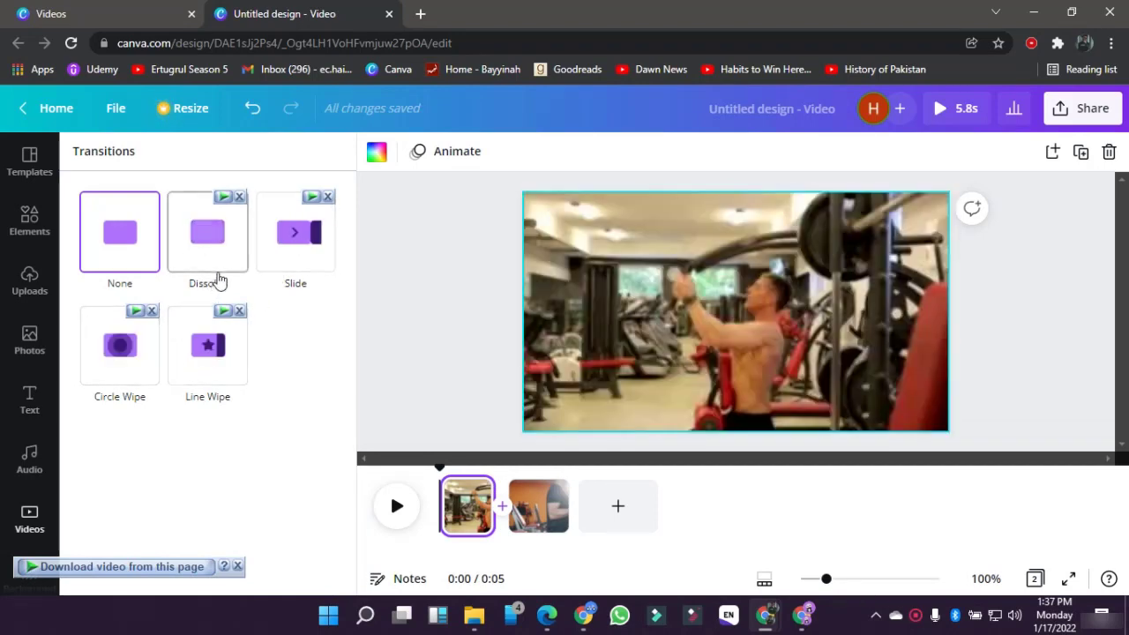
left_click(218, 260)
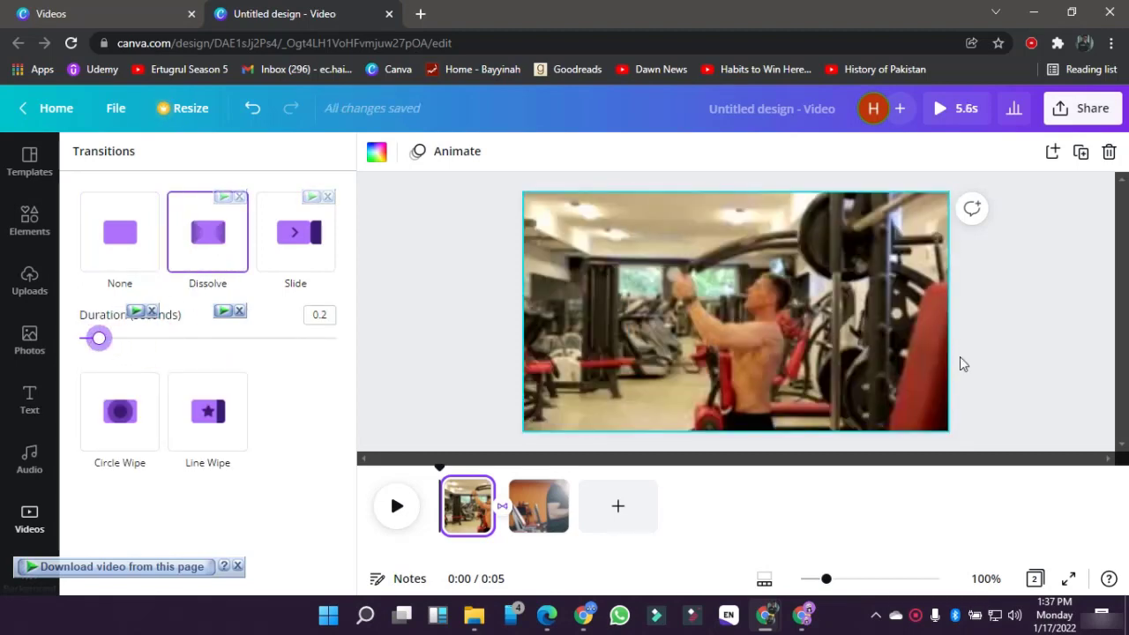
left_click(423, 350)
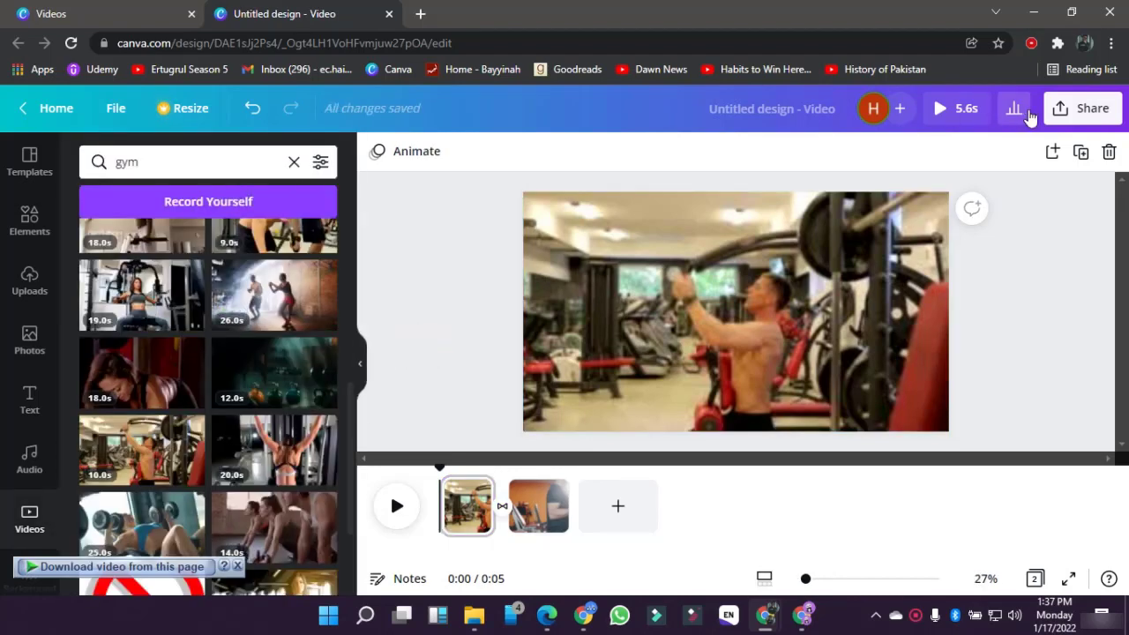
left_click(942, 110)
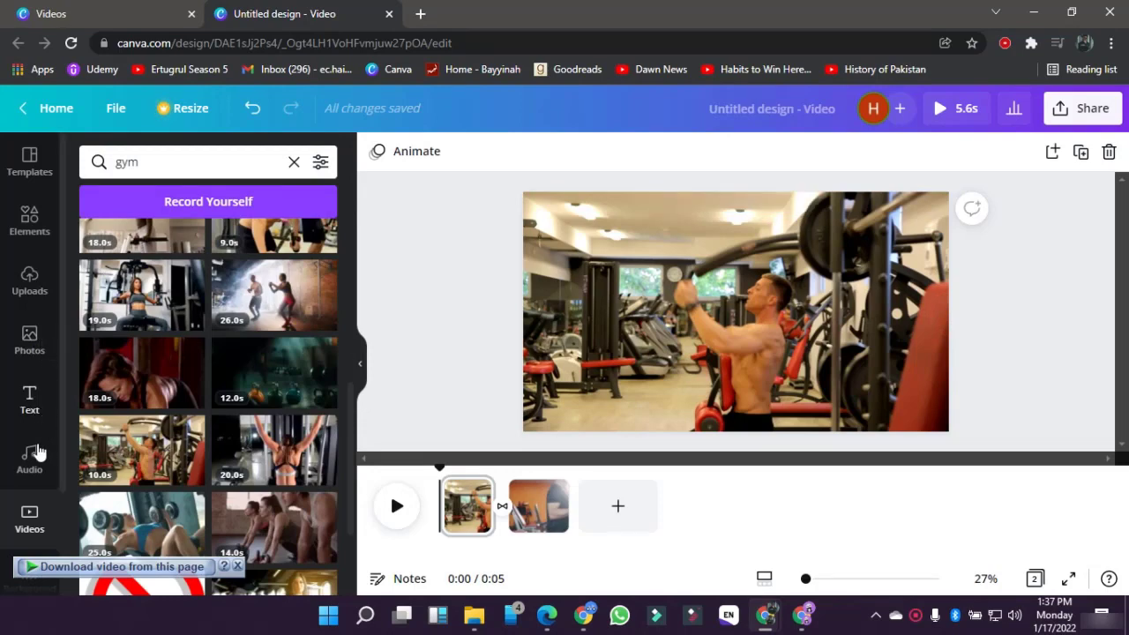
Step: Add the audio track Fear Being Unfelt to the gym video and open its section for adjusting
left_click(32, 470)
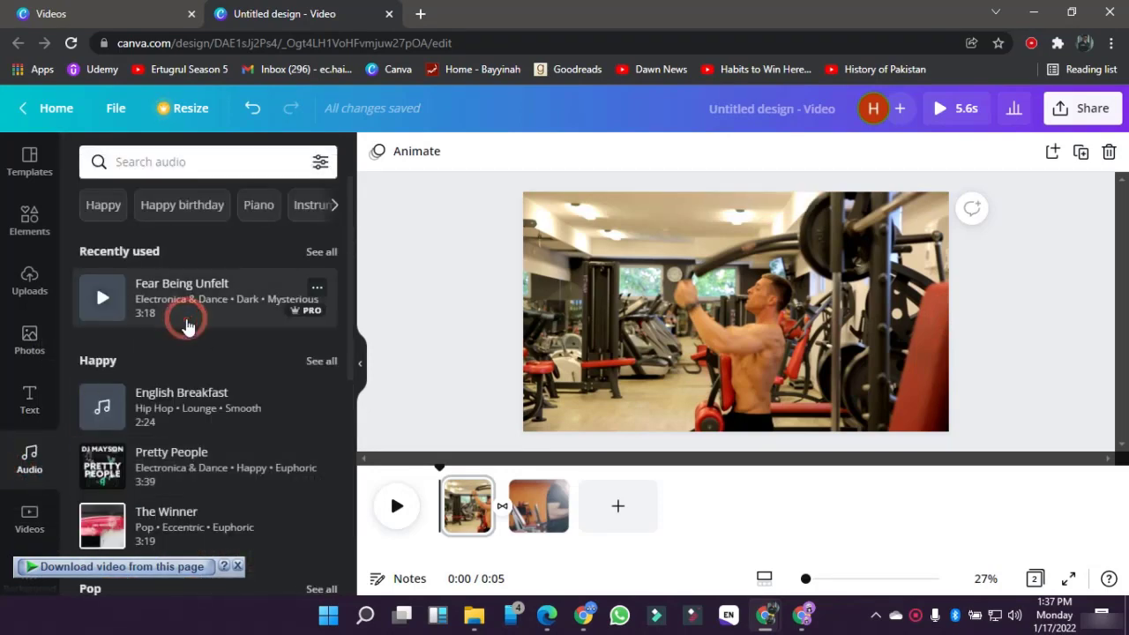
left_click(186, 326)
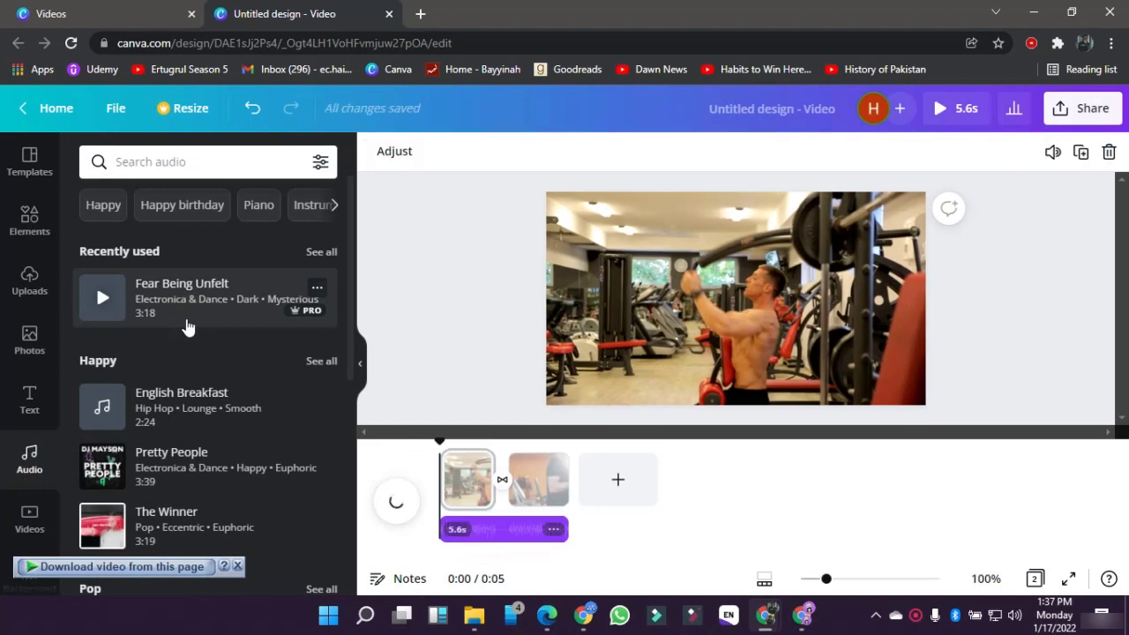
left_click(491, 530)
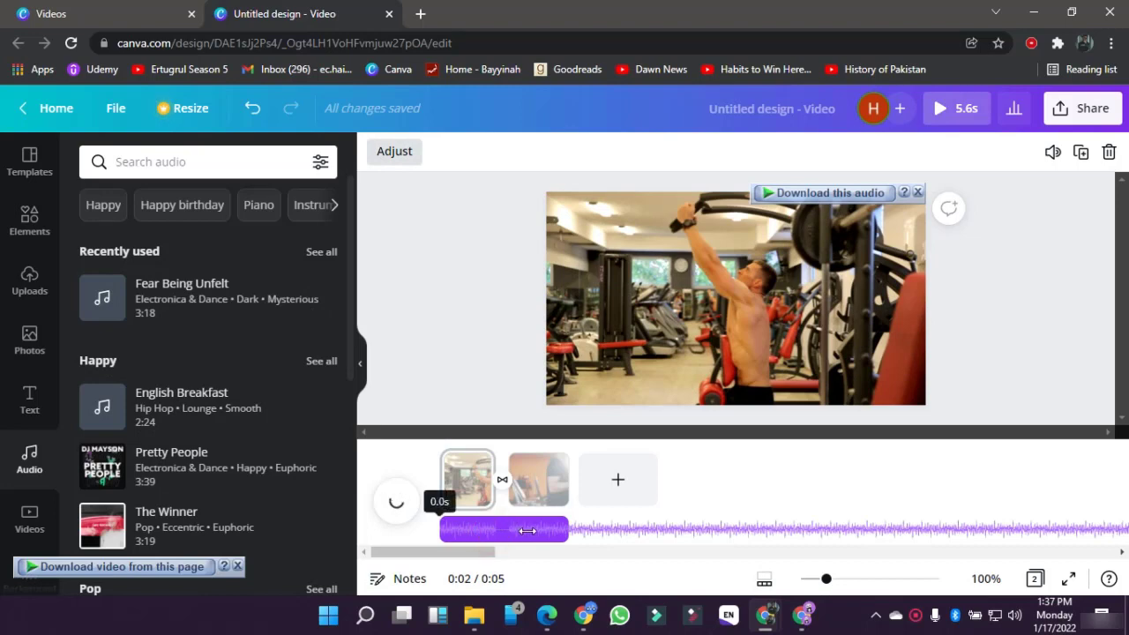
Step: Shift the soundtrack to a section further into the song, finish adjusting it and play the video
left_click_drag(501, 534, 323, 529)
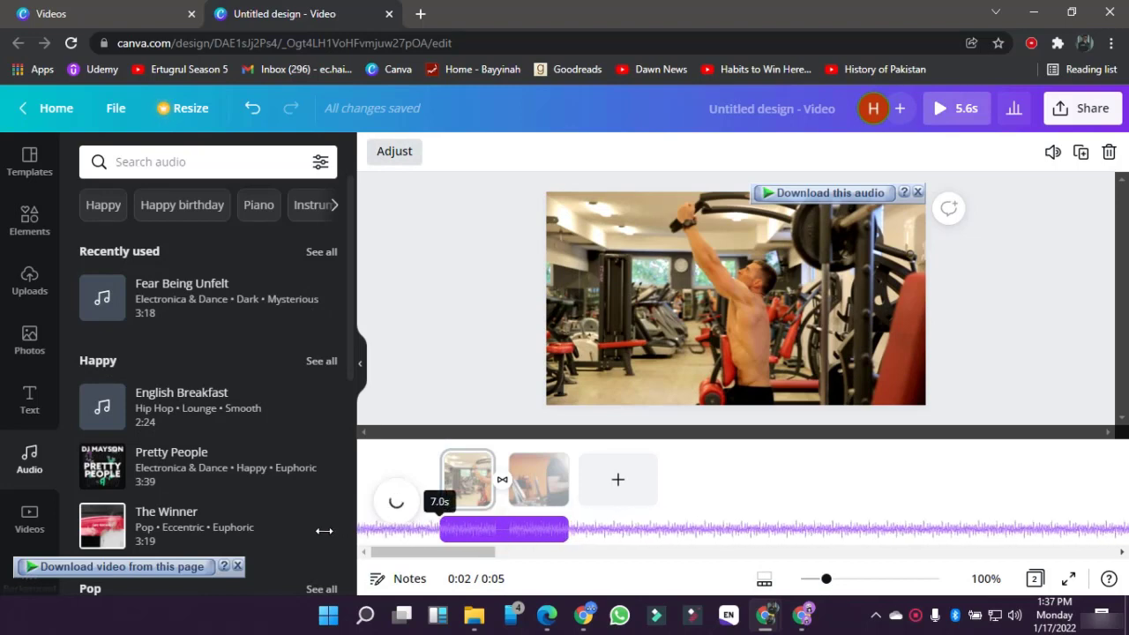
left_click_drag(550, 527, 313, 553)
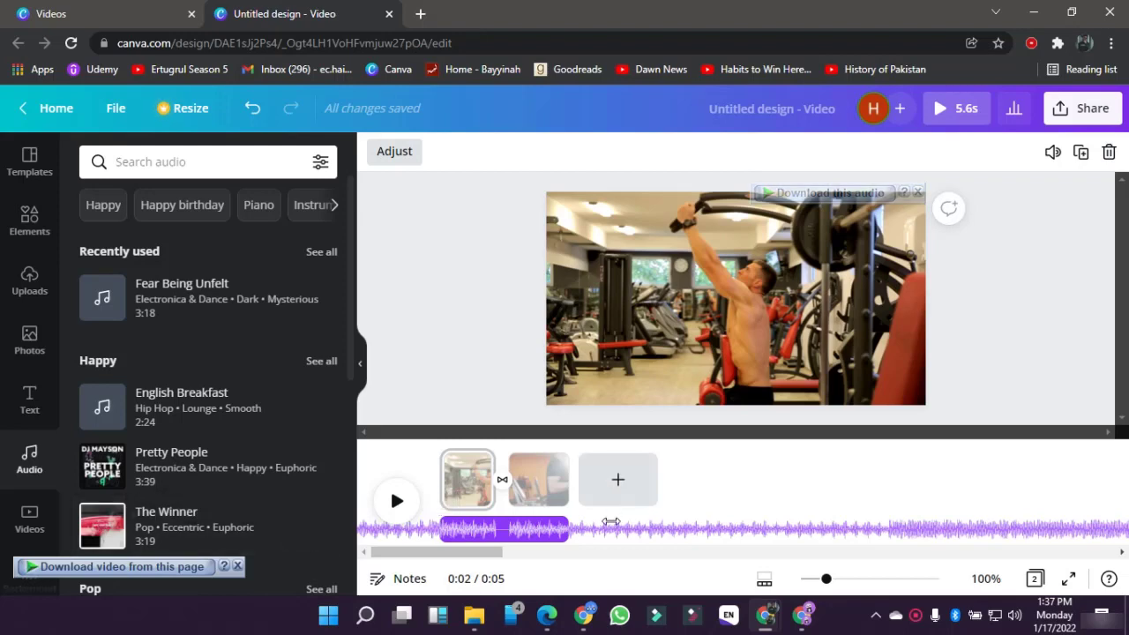
left_click_drag(610, 523, 365, 538)
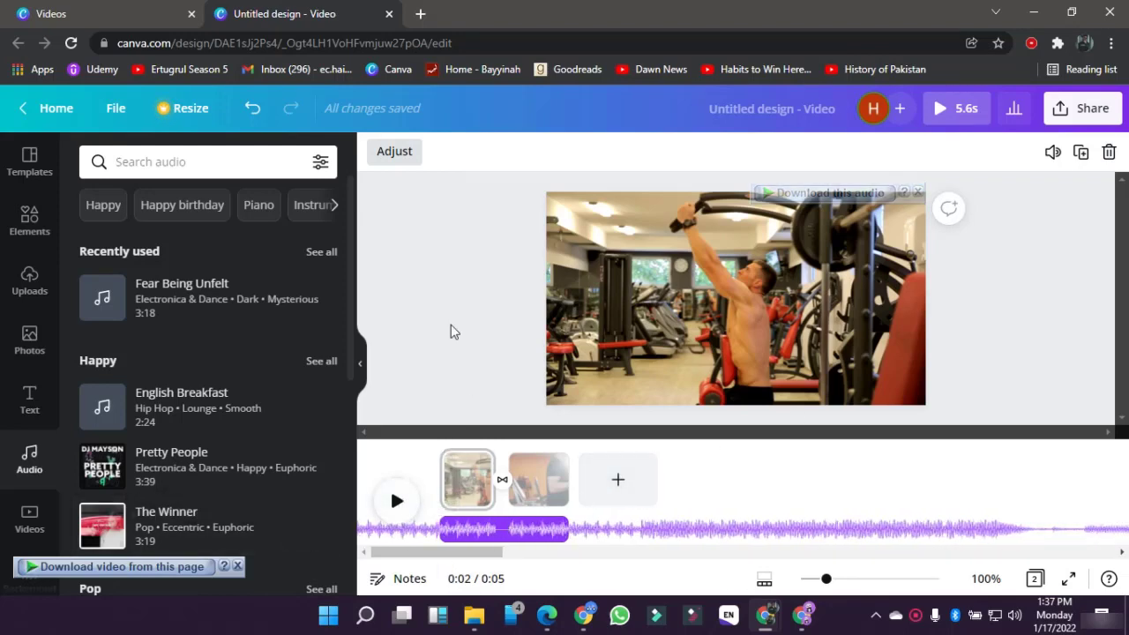
left_click(449, 301)
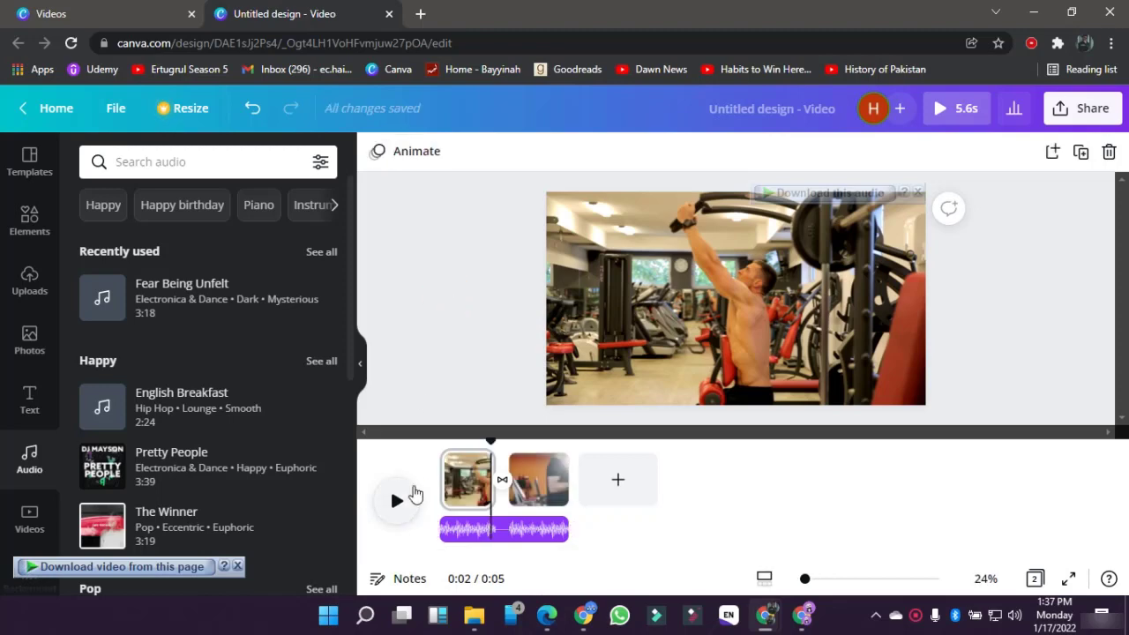
left_click(415, 494)
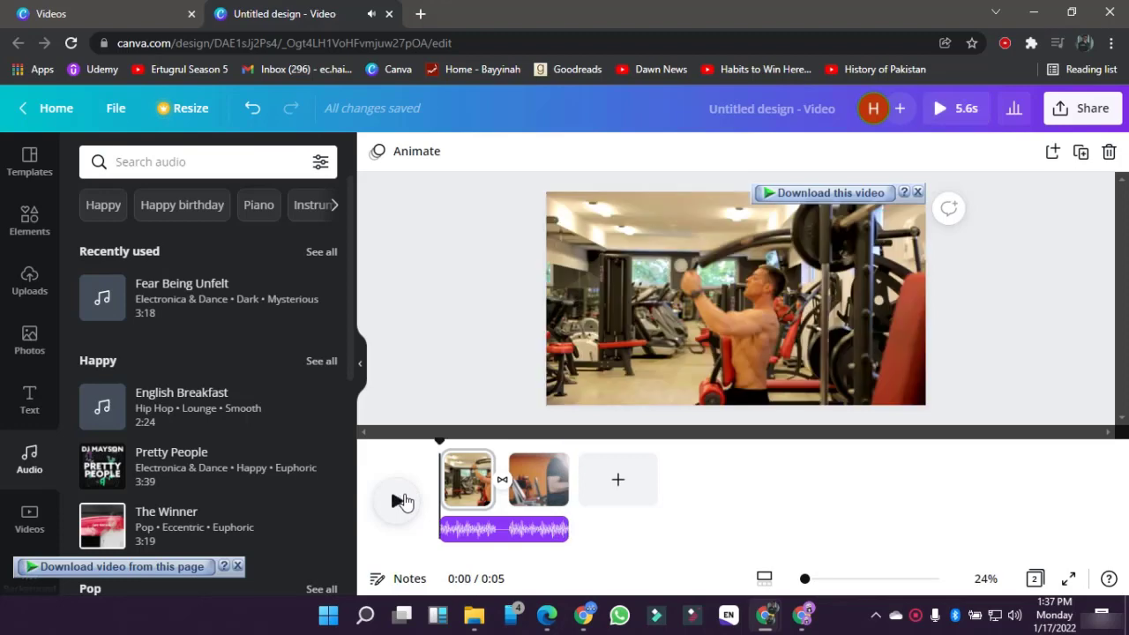
scroll(7, 452, "down", 1)
left_click(18, 439)
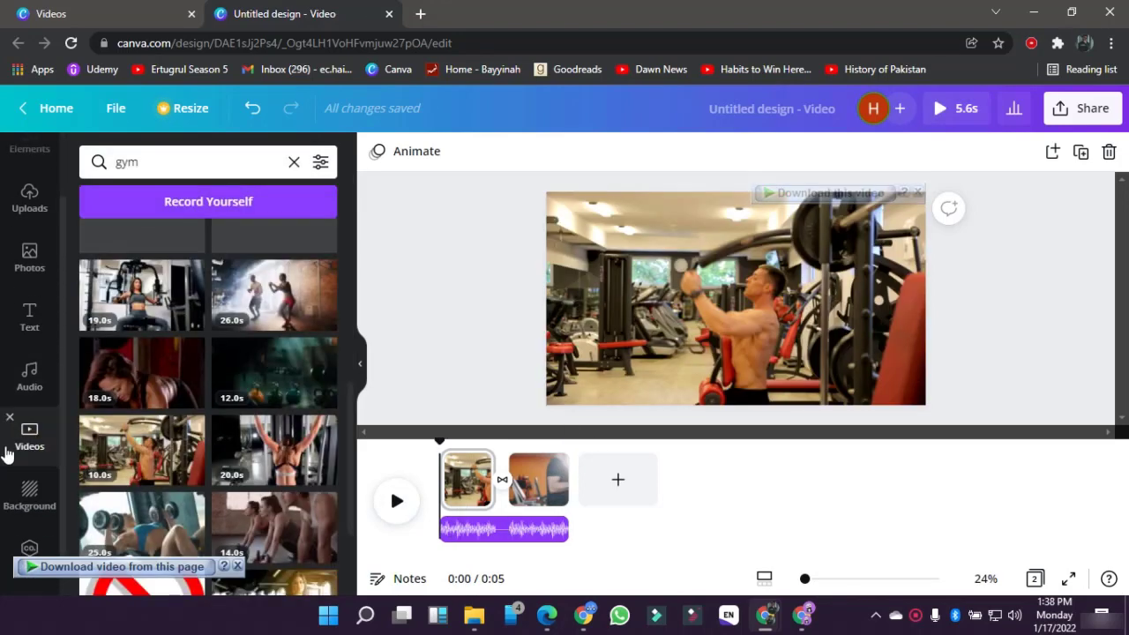
left_click(22, 507)
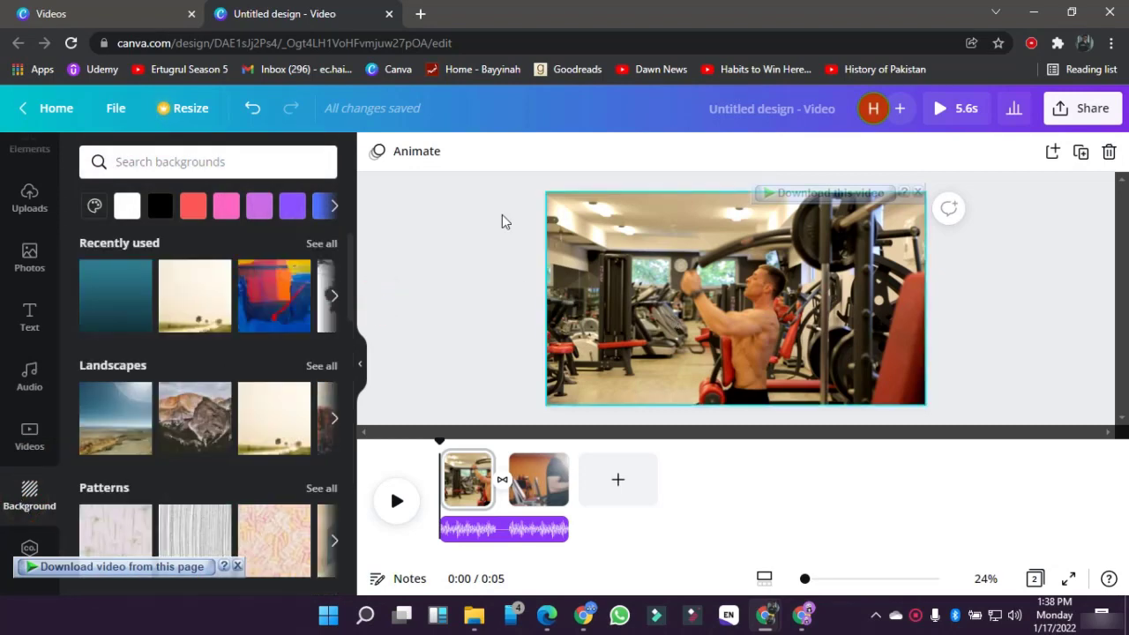
Step: Close the video design, search the design types for wallpaper and create a blank Desktop Wallpaper
left_click(389, 14)
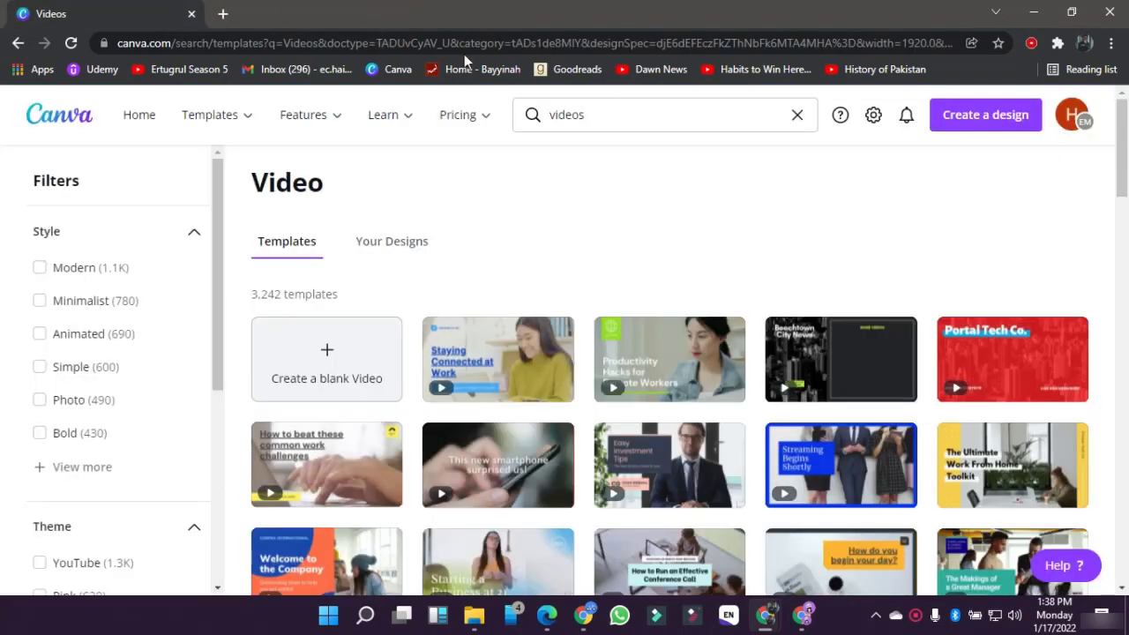
left_click(559, 117)
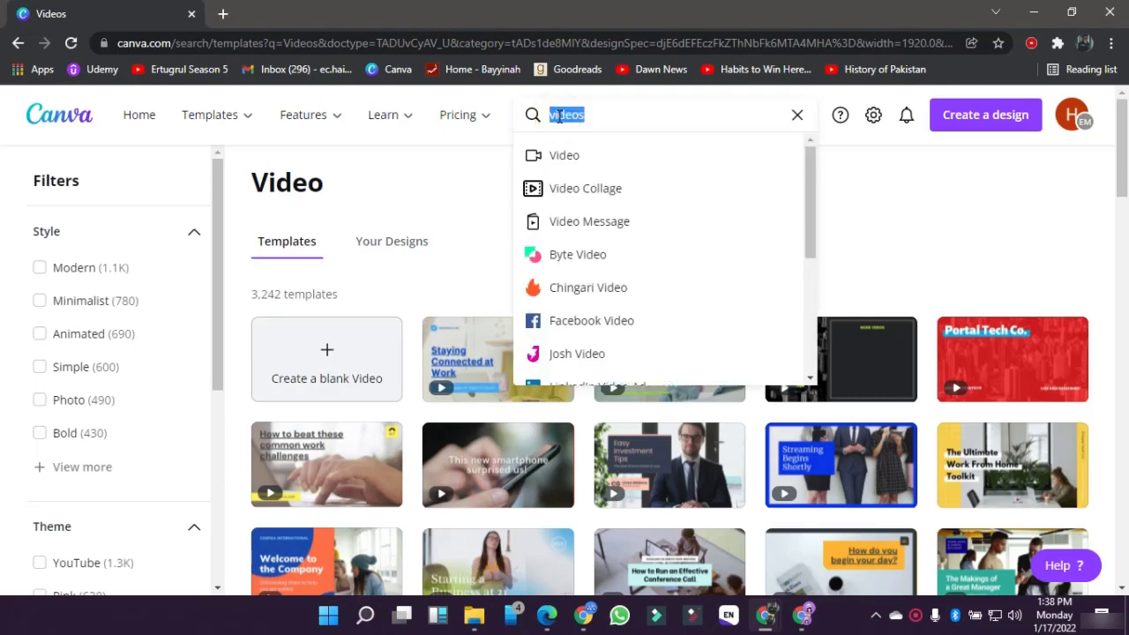
type("wallpaper")
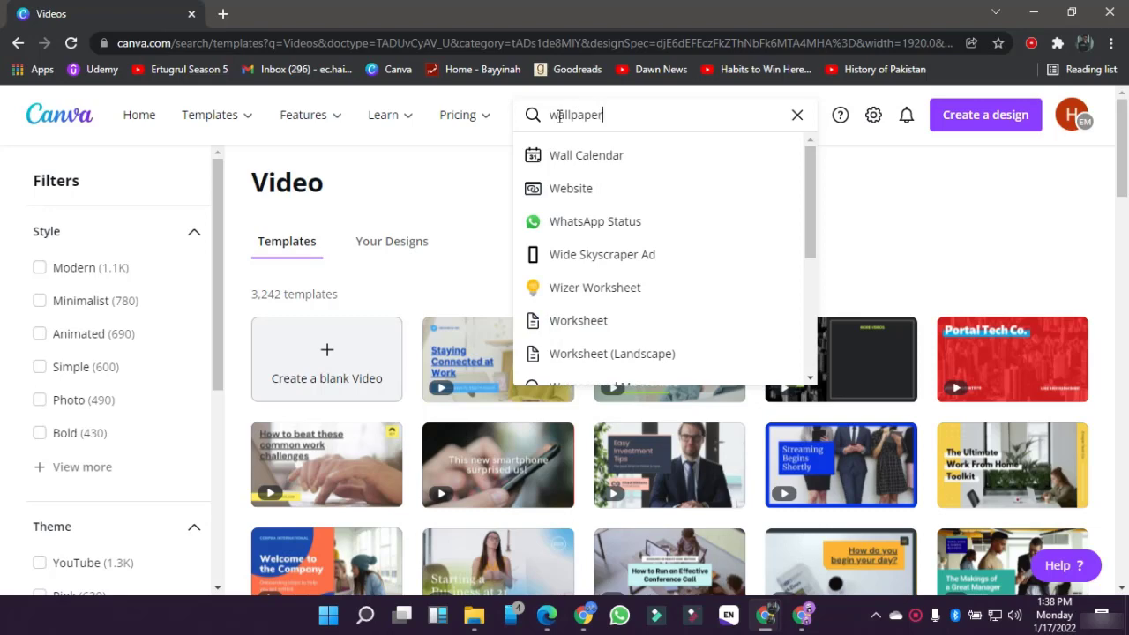
left_click(589, 159)
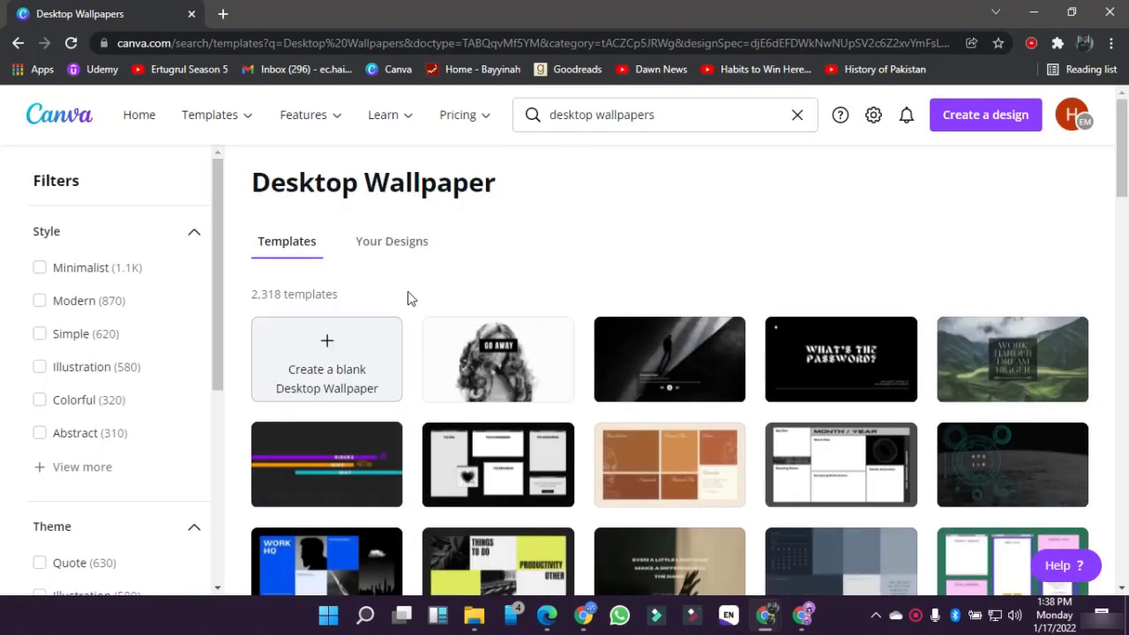
left_click(356, 344)
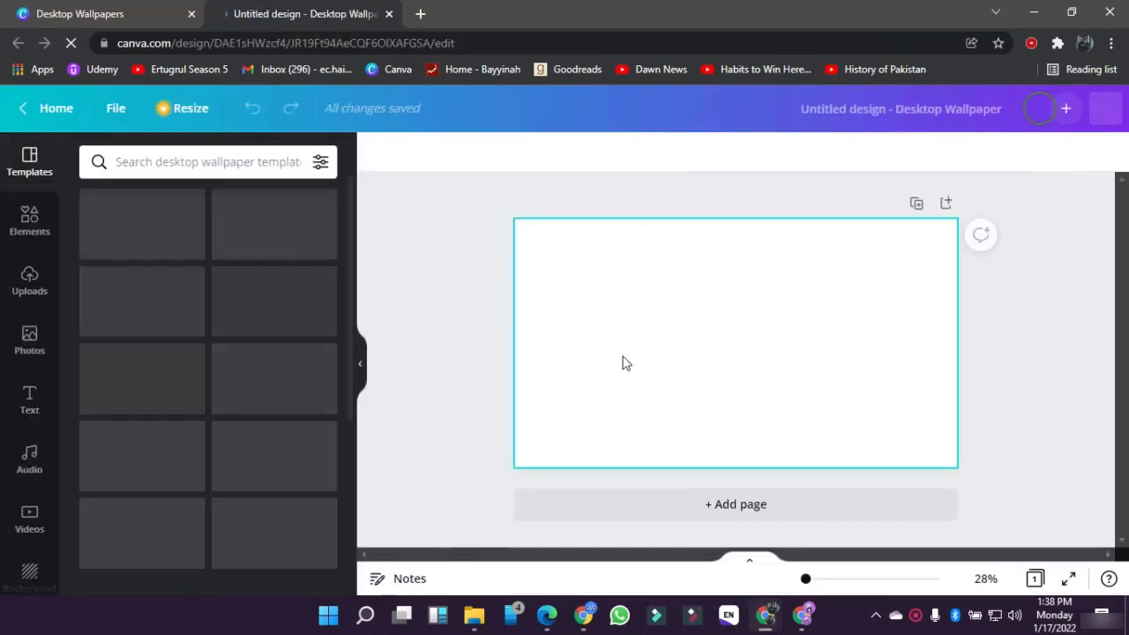
left_click(621, 357)
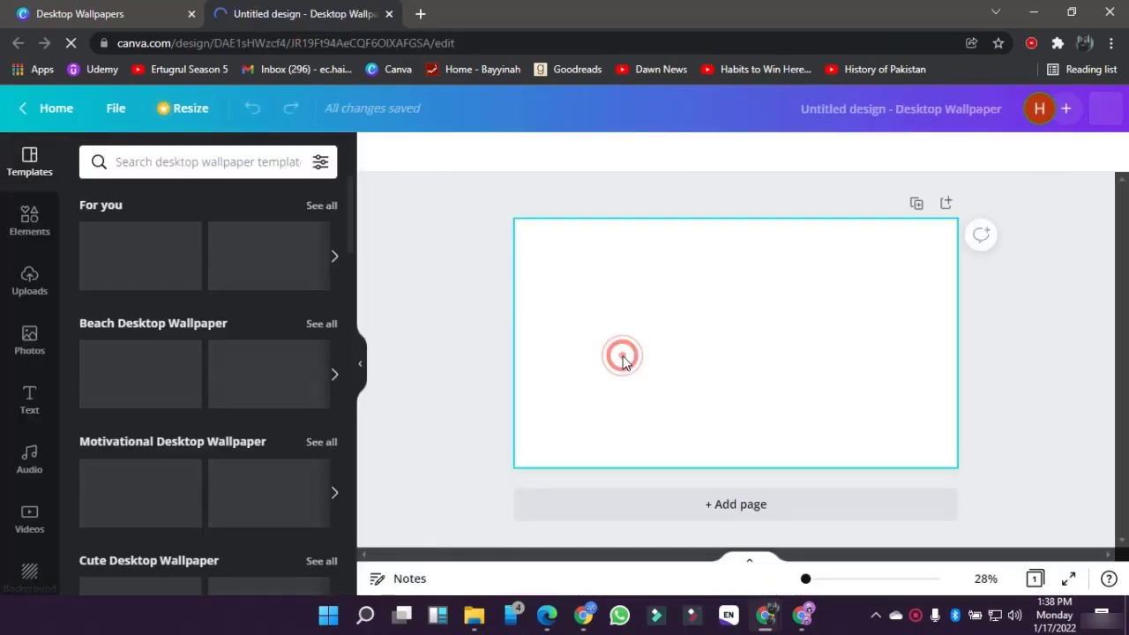
left_click(480, 346)
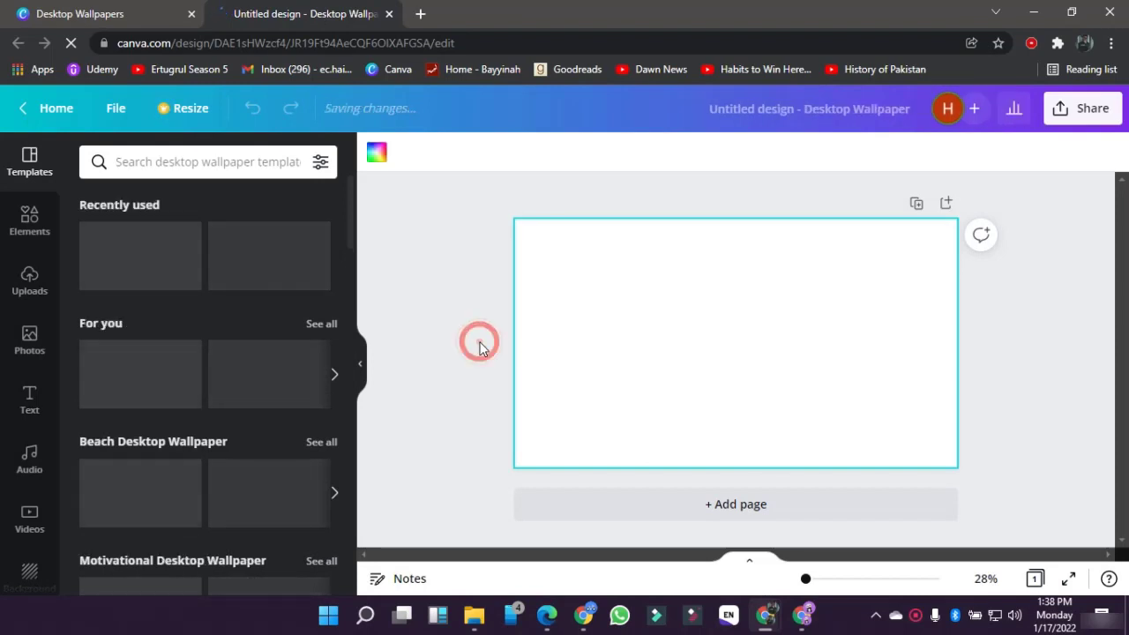
Step: Add a circle shape to the page and move it to the left half of the page
left_click(38, 240)
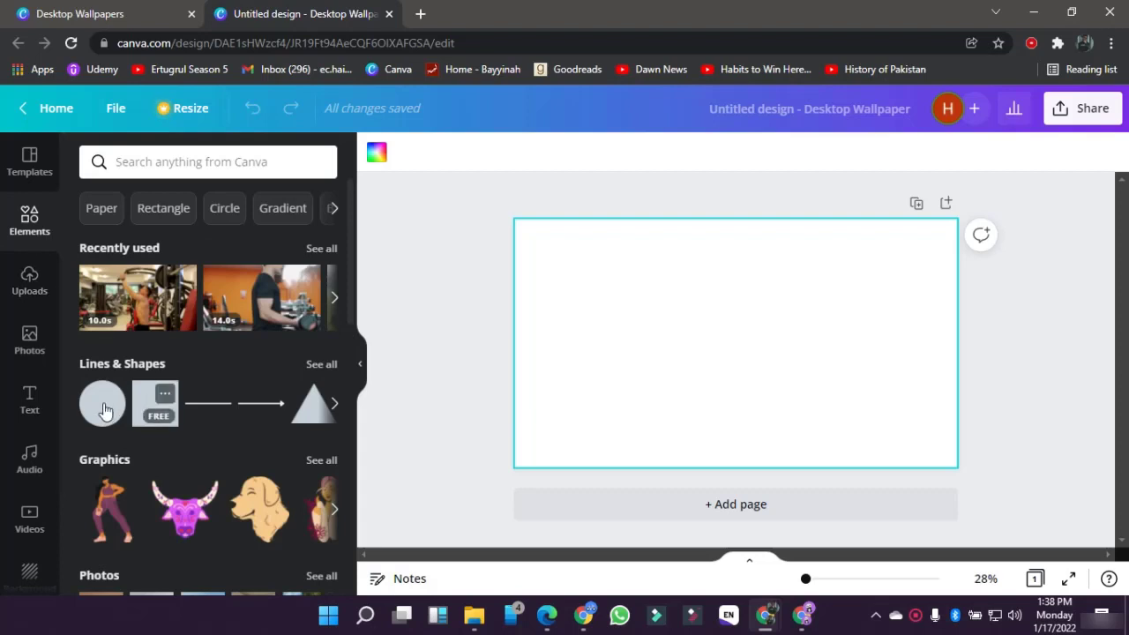
left_click(104, 410)
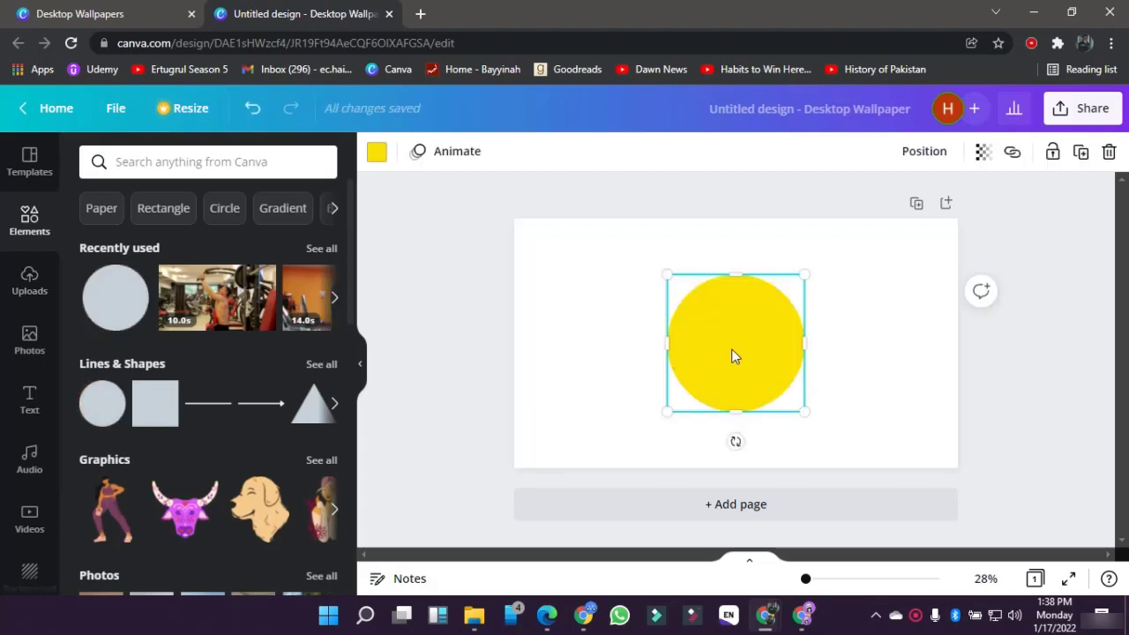
left_click_drag(735, 356, 616, 353)
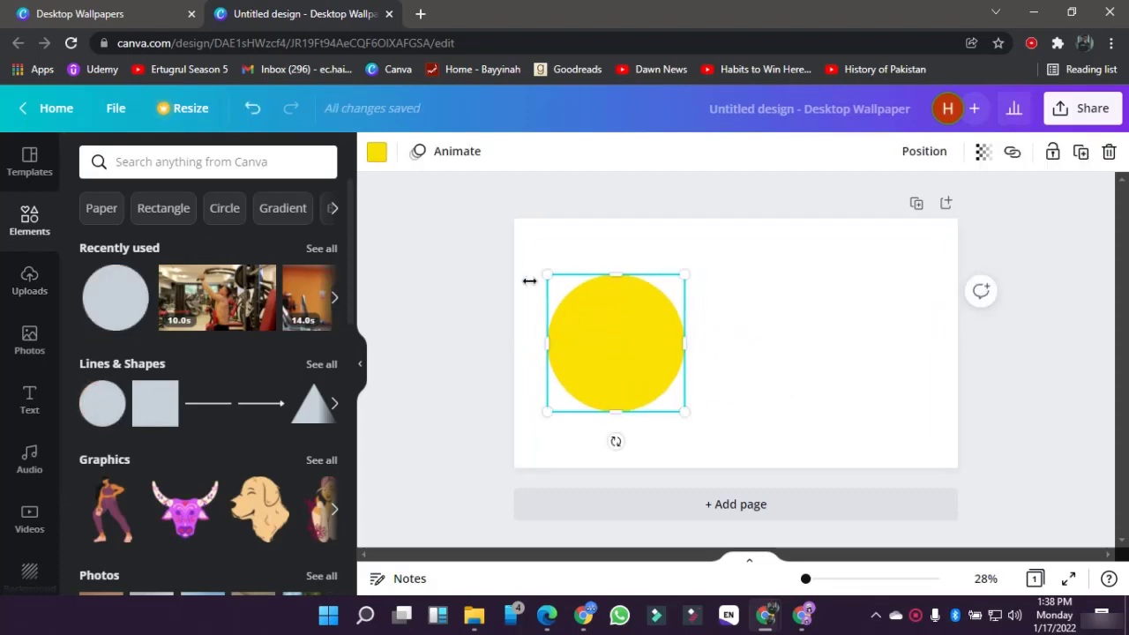
Step: Try a palette green and a default grey on the circle, give it a custom green, and move it slightly up and right
left_click(377, 155)
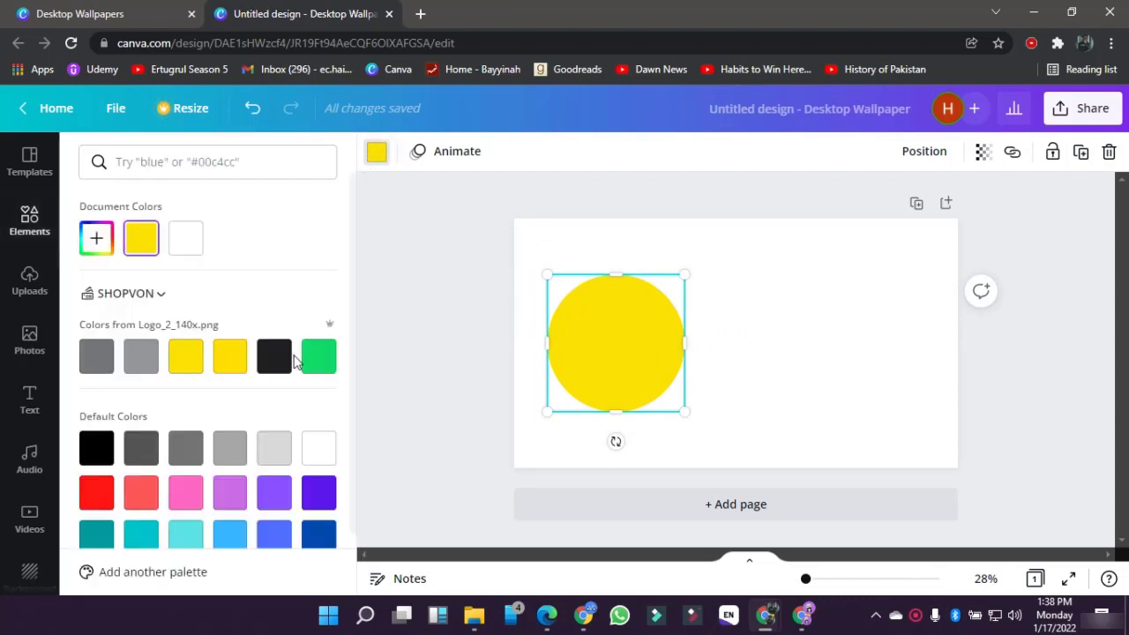
left_click(322, 364)
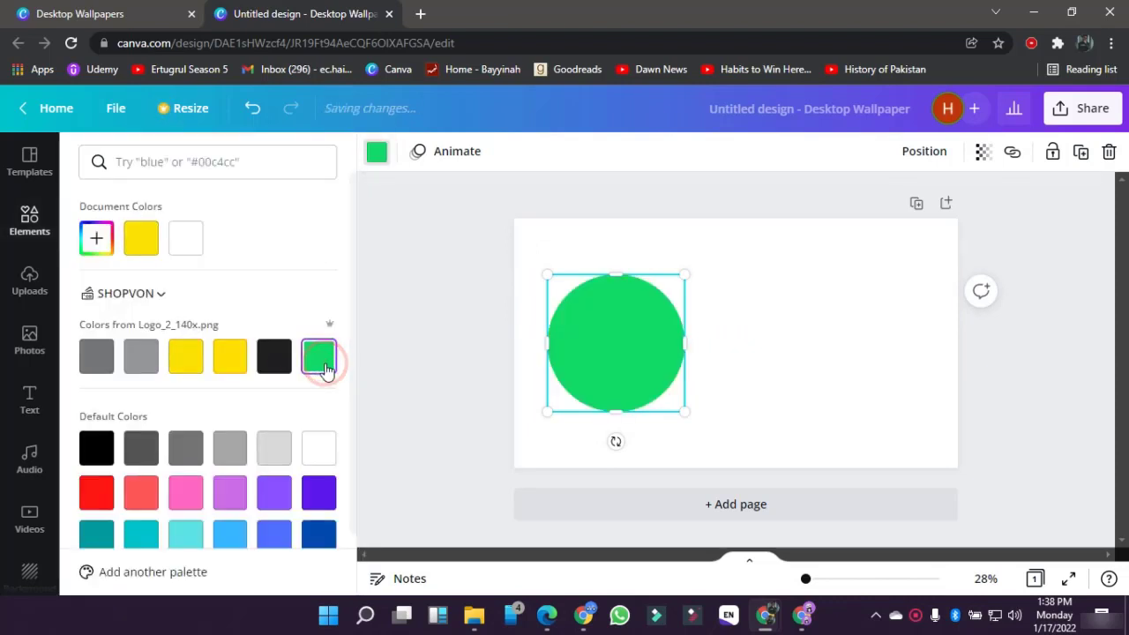
left_click(227, 467)
left_click(96, 240)
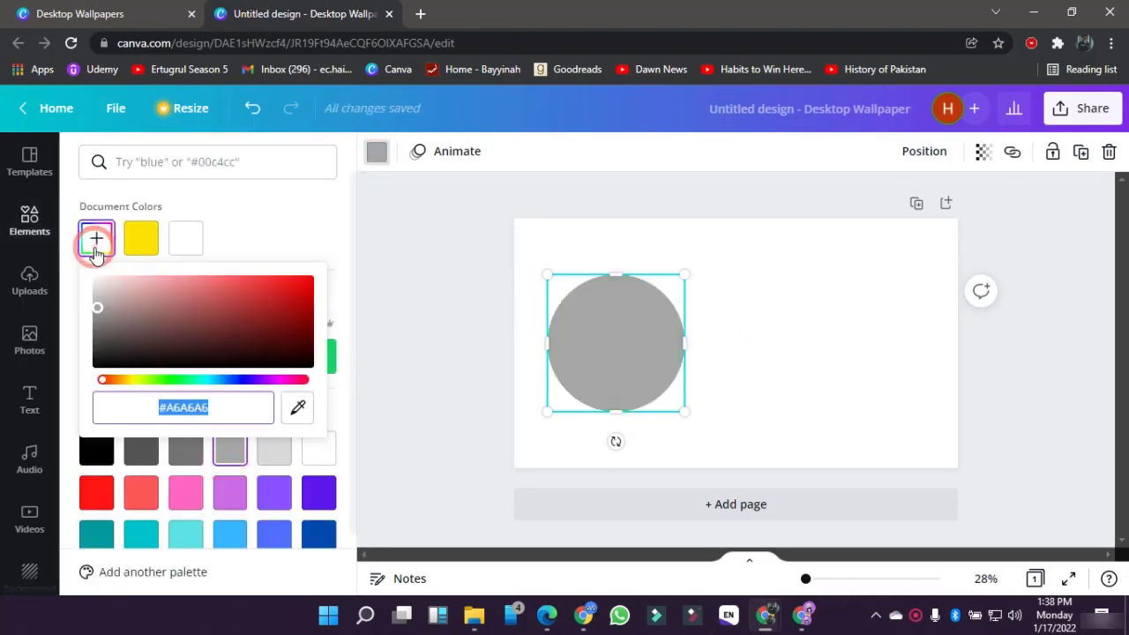
left_click(172, 381)
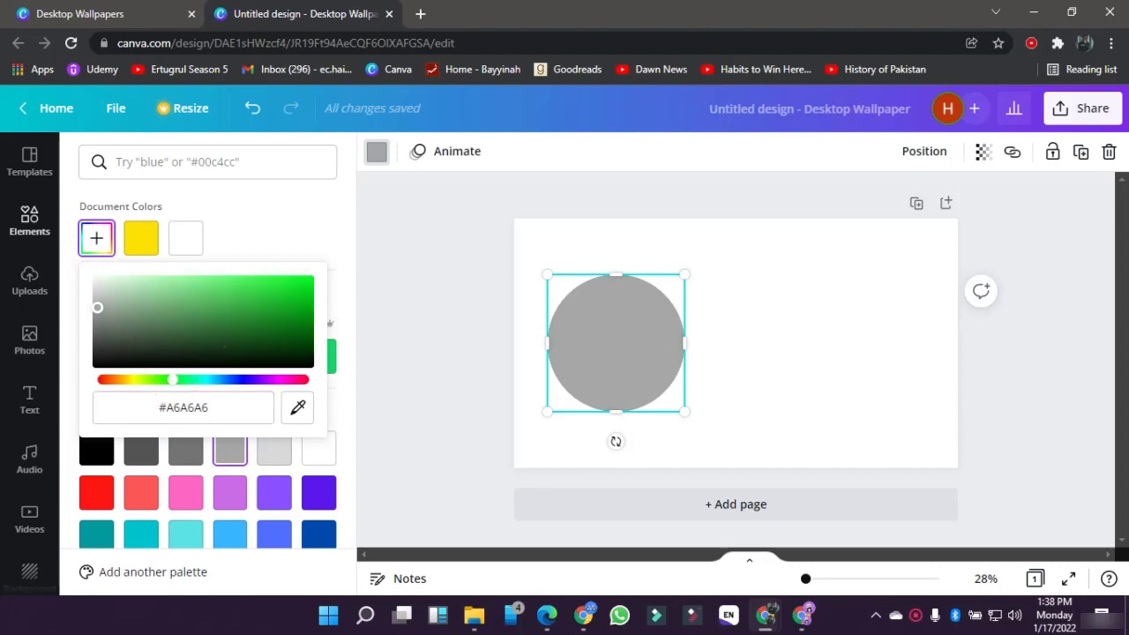
left_click(294, 296)
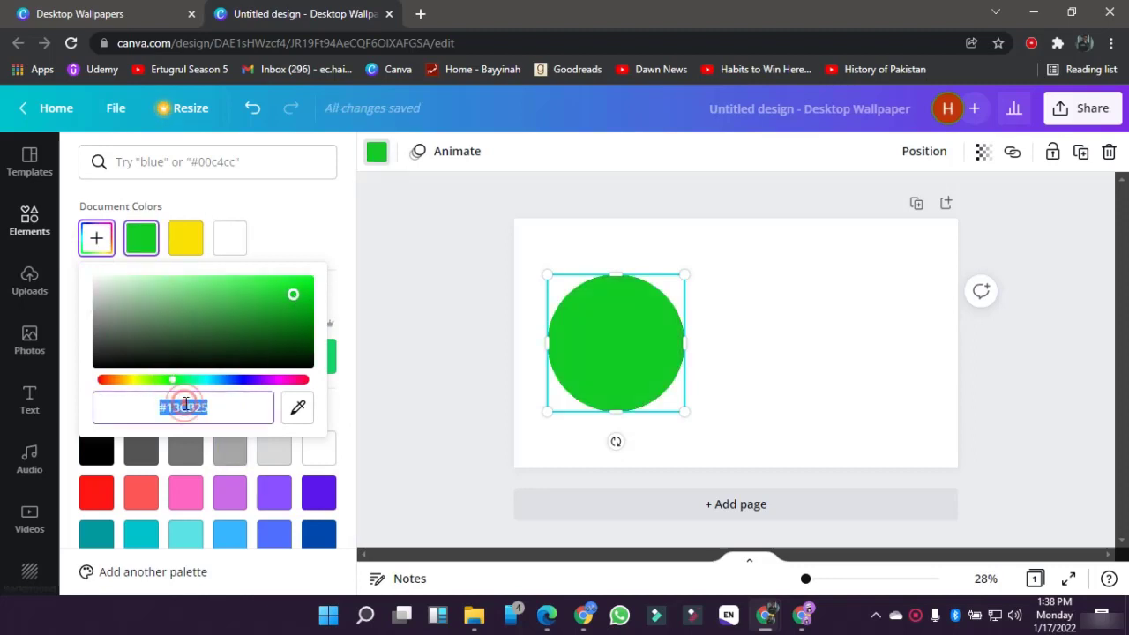
left_click(410, 446)
left_click_drag(615, 406, 655, 379)
Step: Add a square shape to the page and delete both the square and the circle
left_click(165, 398)
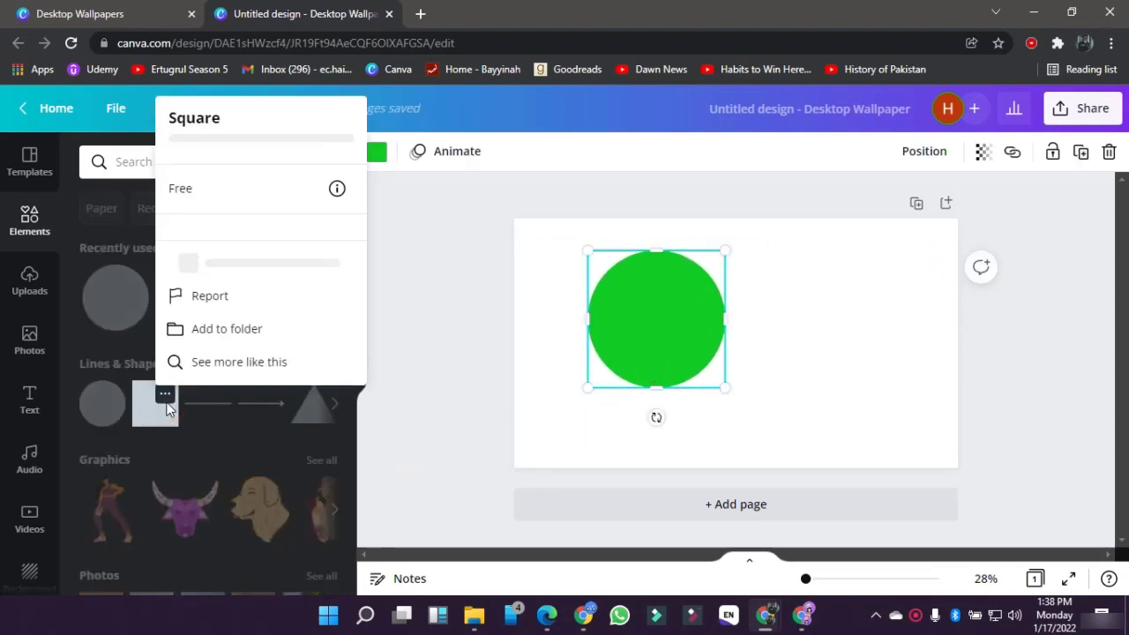
left_click(145, 404)
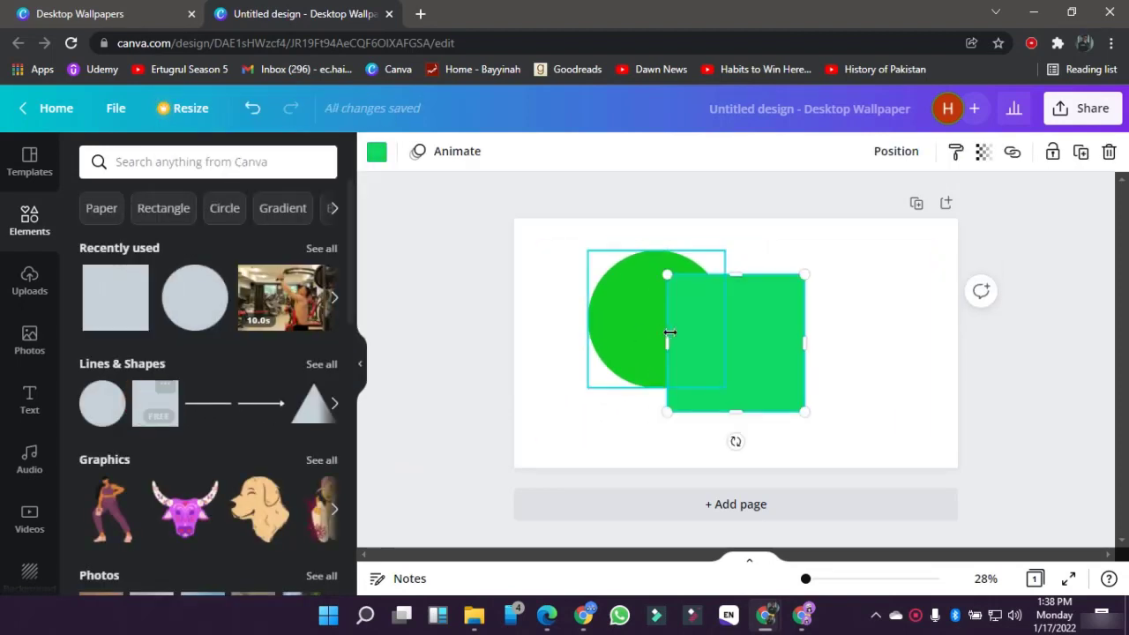
left_click(880, 375)
key("Delete")
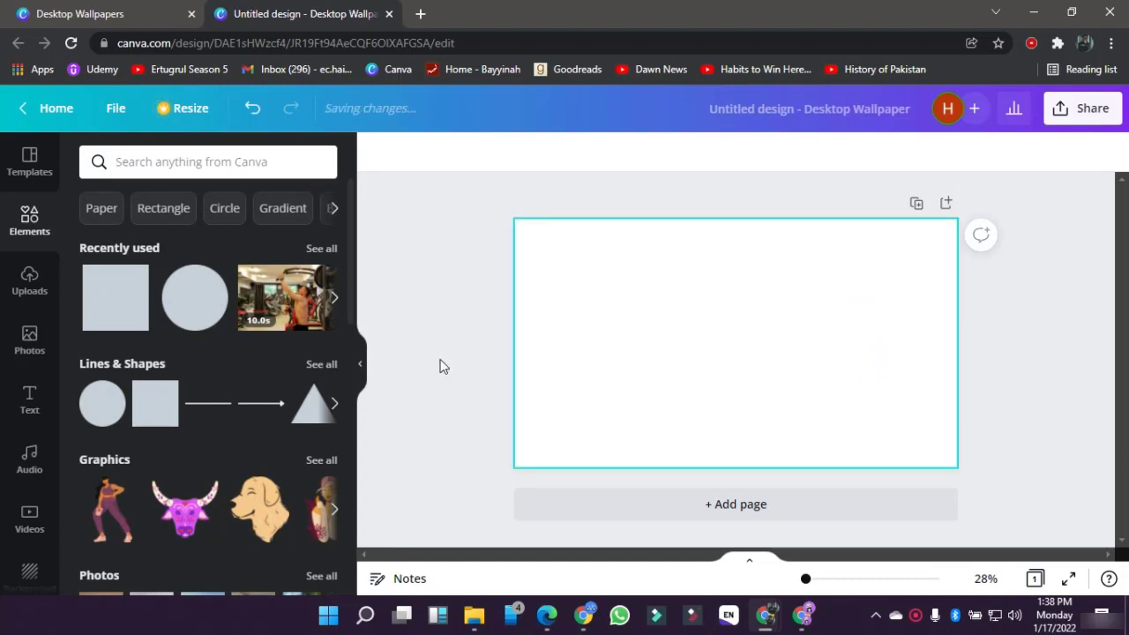
Step: Examine the full Lines & Shapes collection and the other categories of elements
left_click(323, 362)
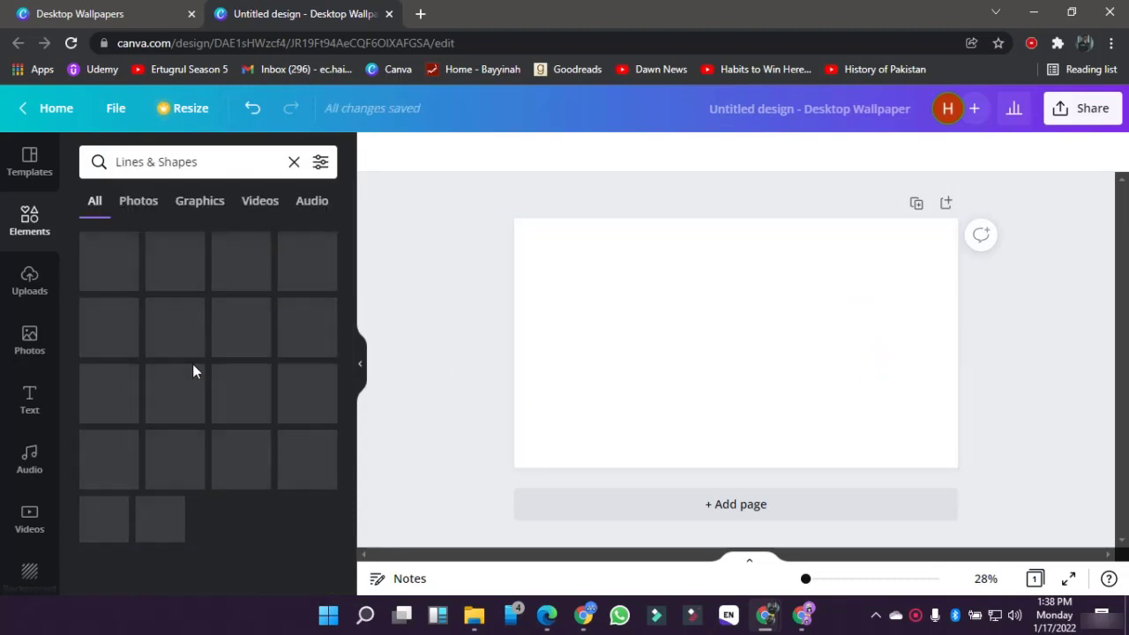
scroll(192, 363, "down", 8)
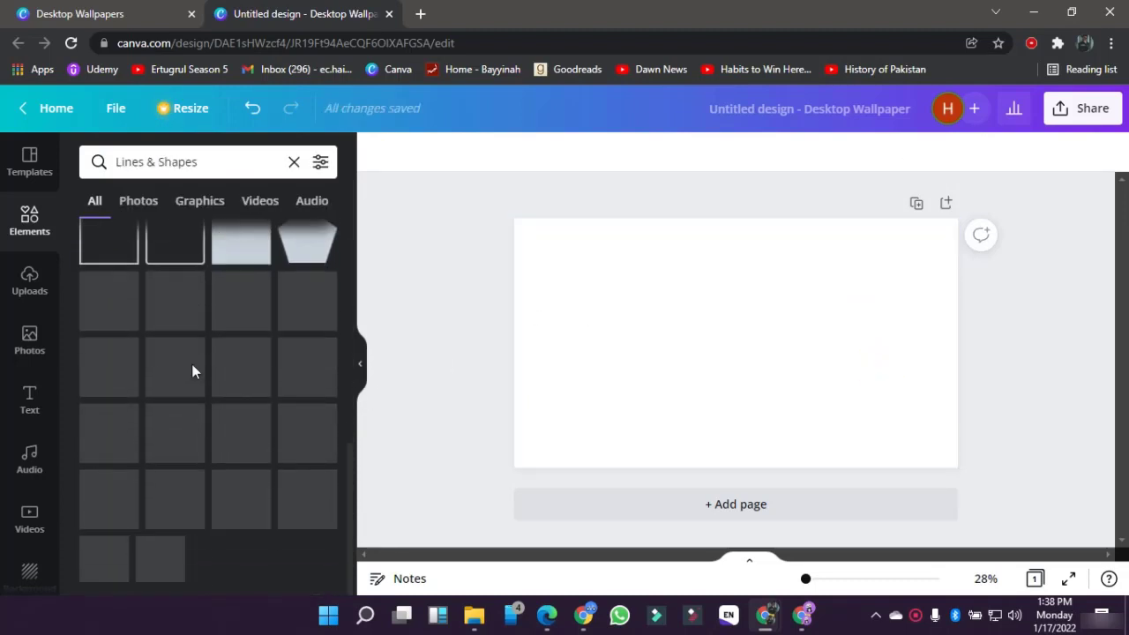
left_click(295, 163)
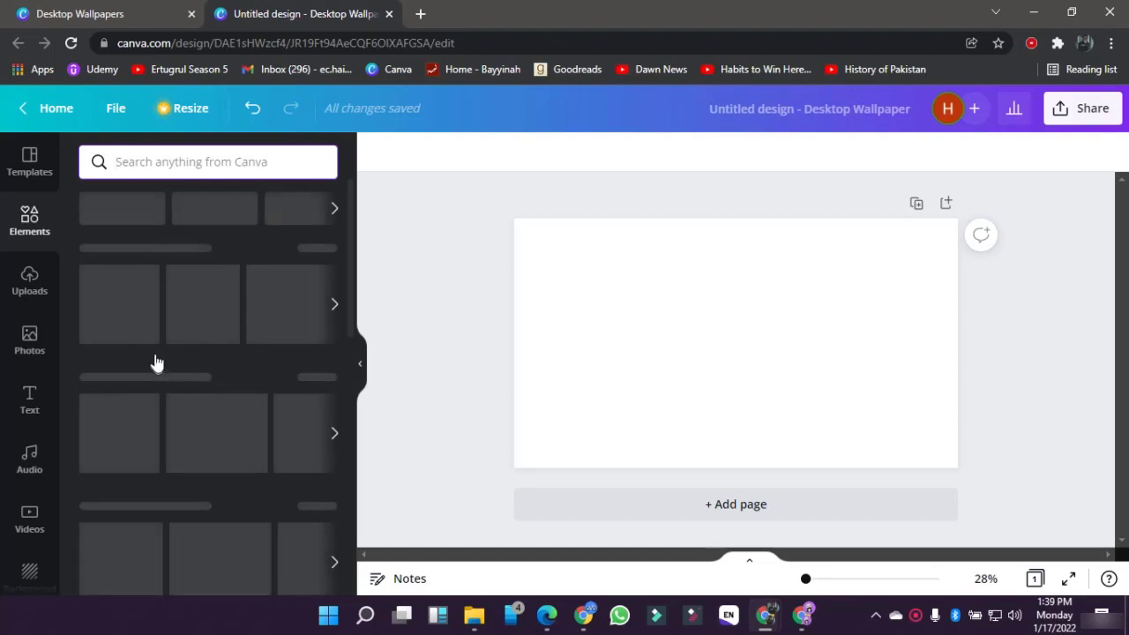
scroll(154, 362, "down", 3)
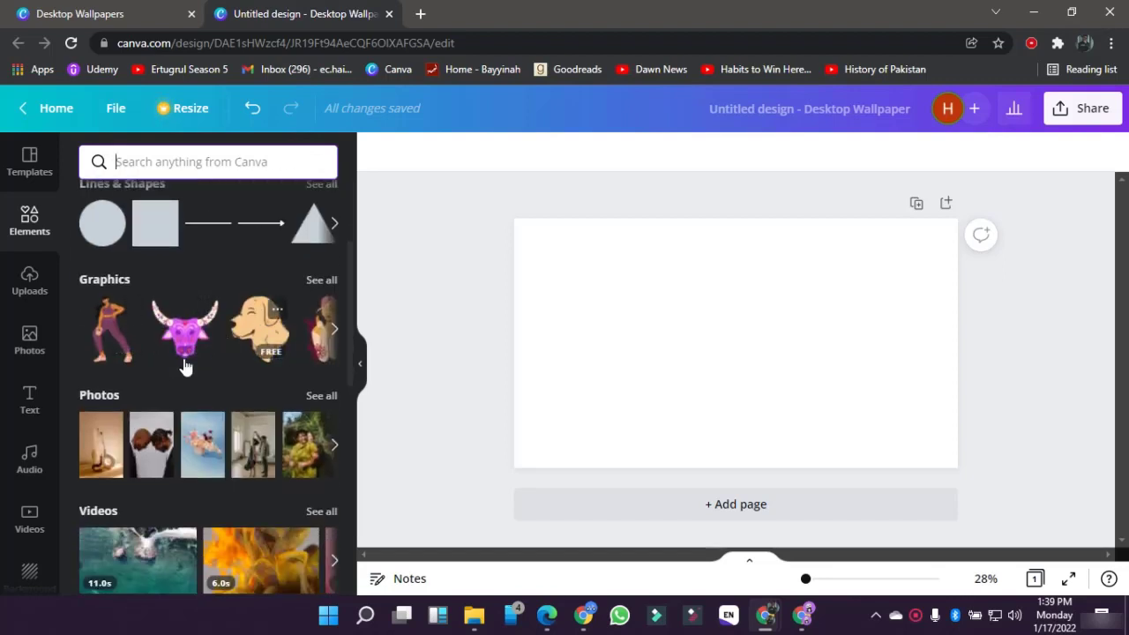
scroll(194, 449, "down", 2)
scroll(194, 450, "up", 5)
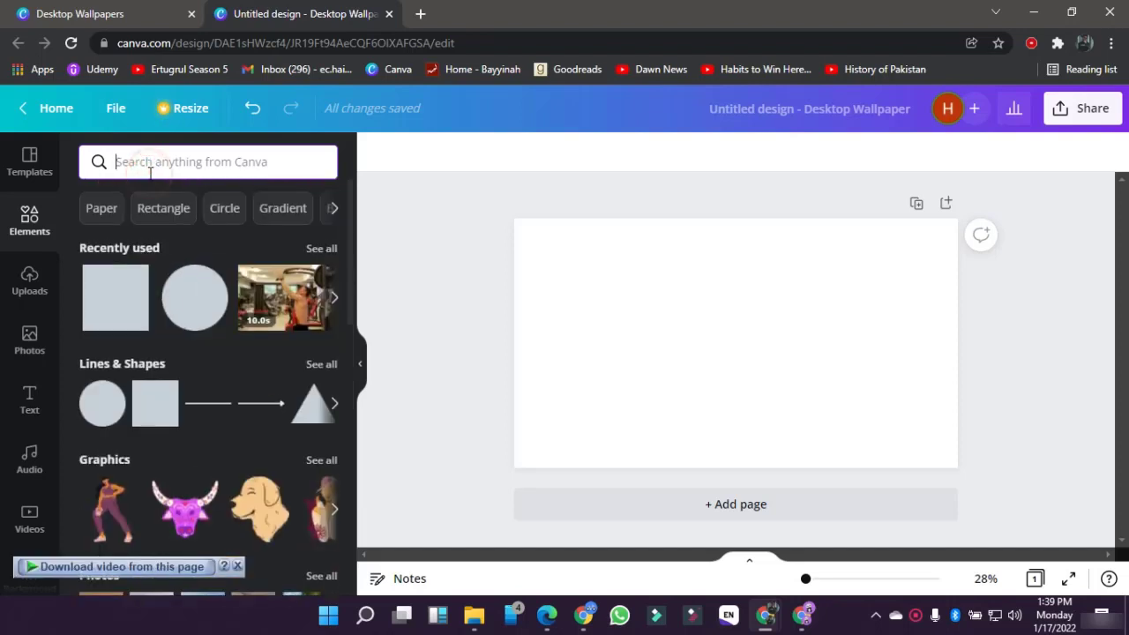
Step: Search the elements for frames
type("fram")
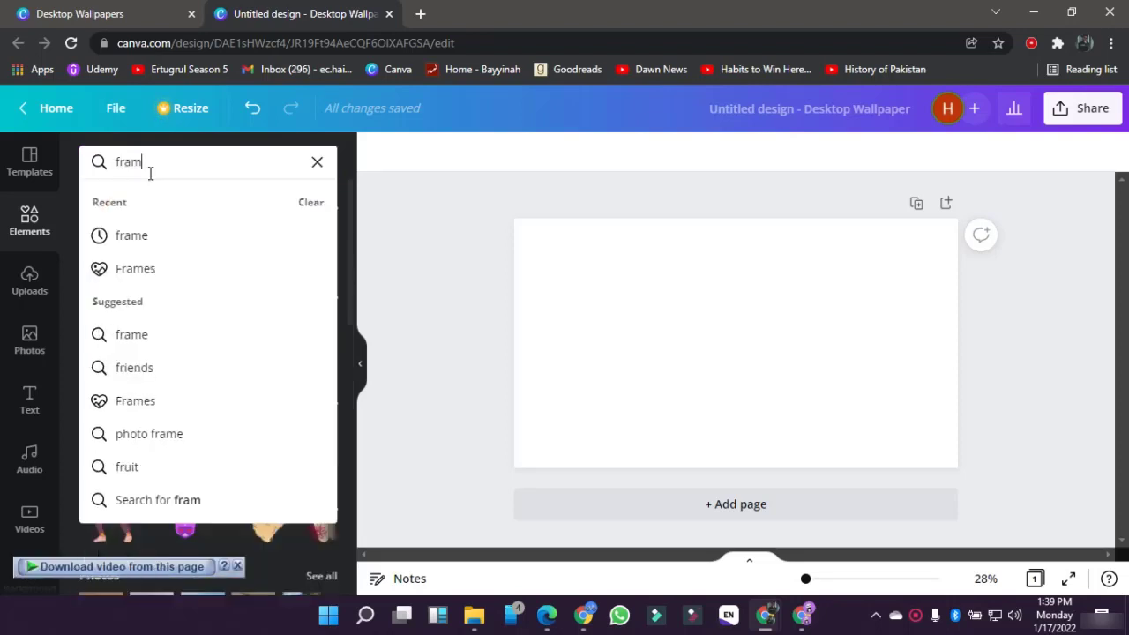
type("es")
key("Return")
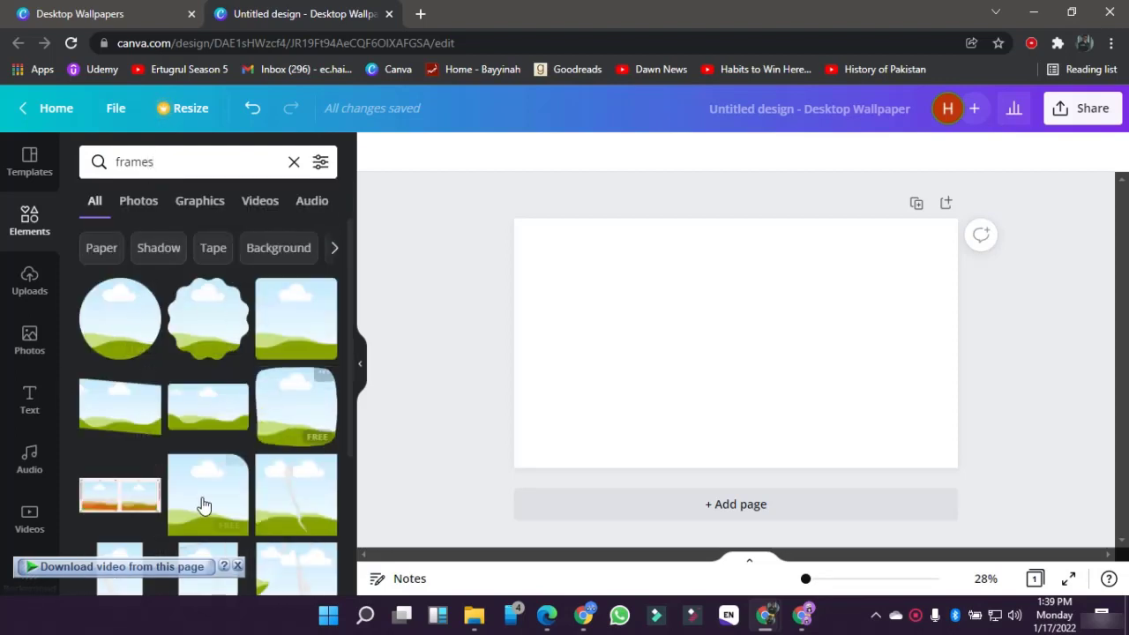
Step: Add the free rounded-square frame to the page and enlarge it over the page's right half
left_click(320, 410)
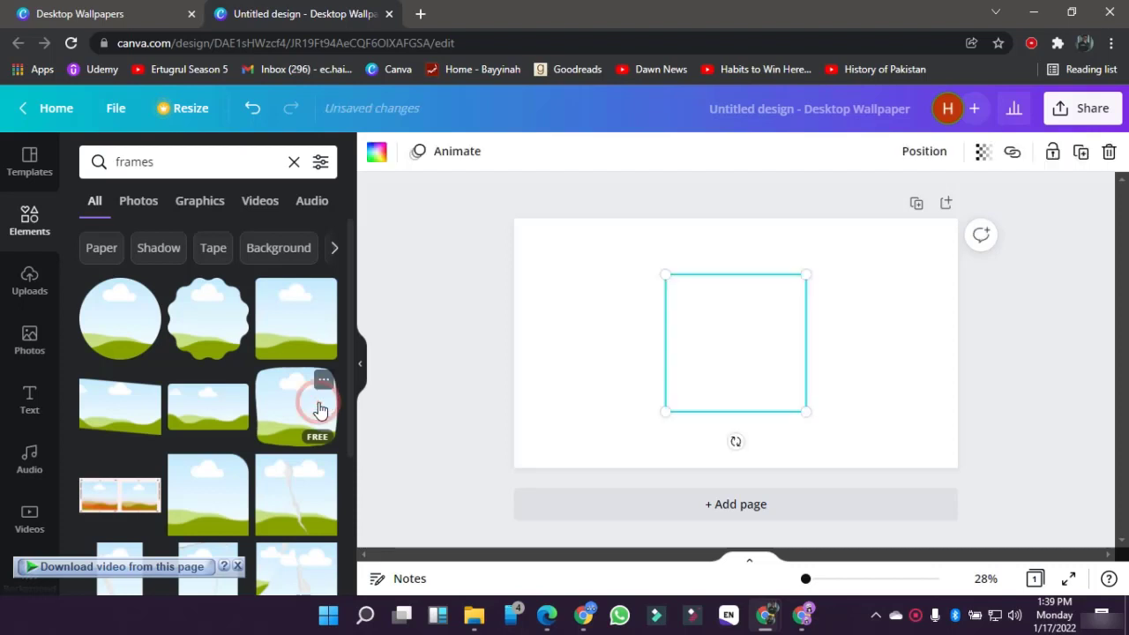
left_click_drag(654, 285, 819, 341)
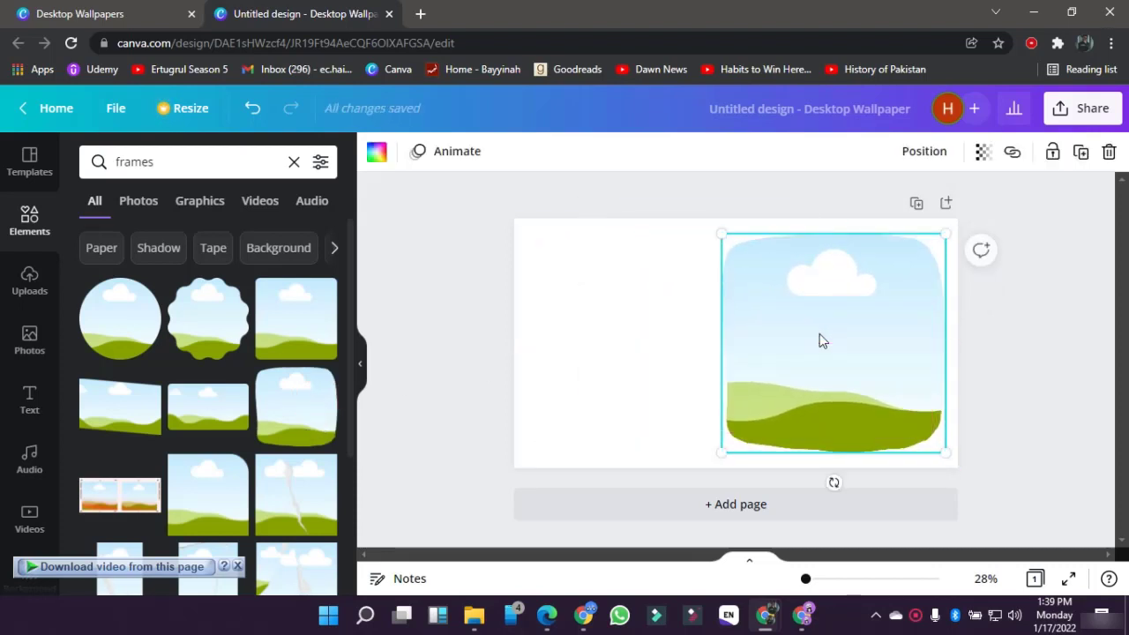
Step: Set the page background to the second yellow from the logo colour palette
left_click(538, 333)
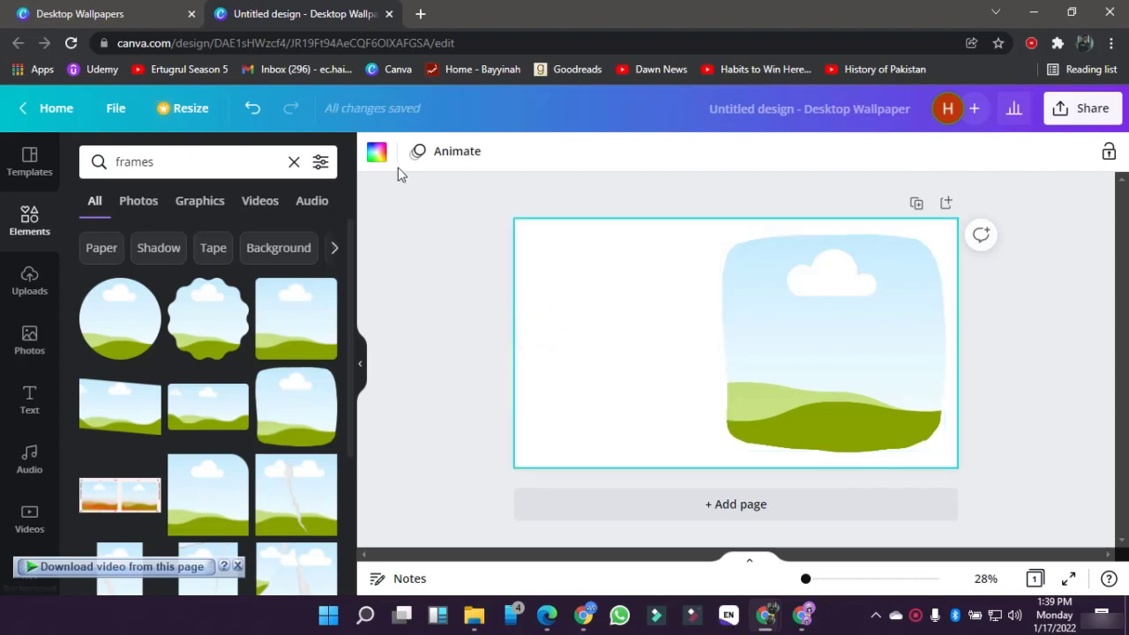
left_click(377, 155)
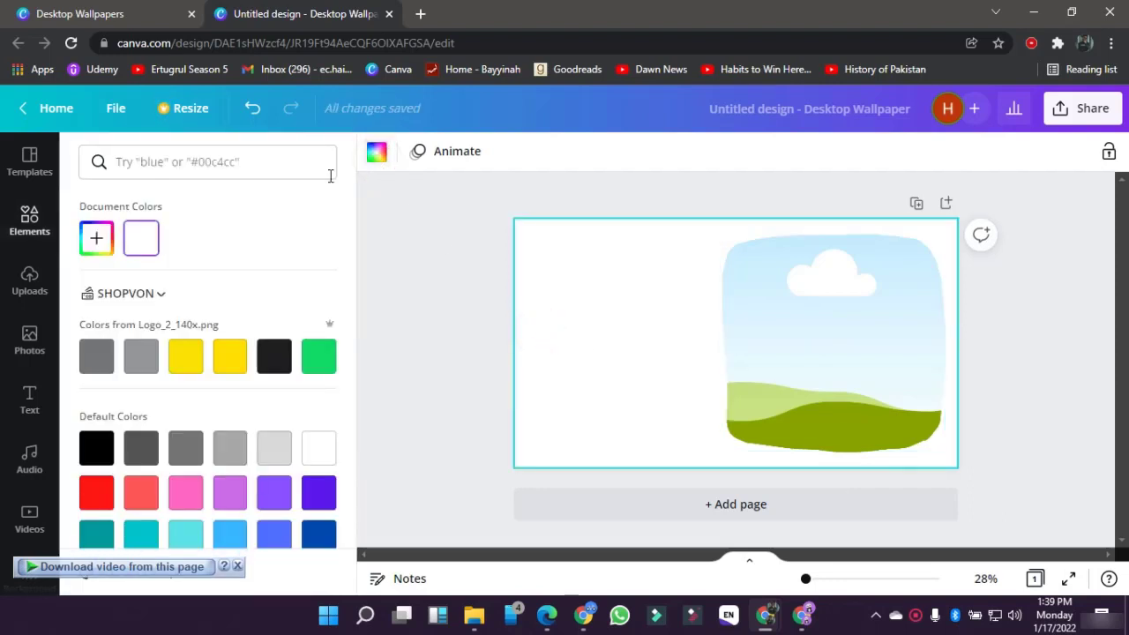
left_click(232, 354)
left_click(373, 368)
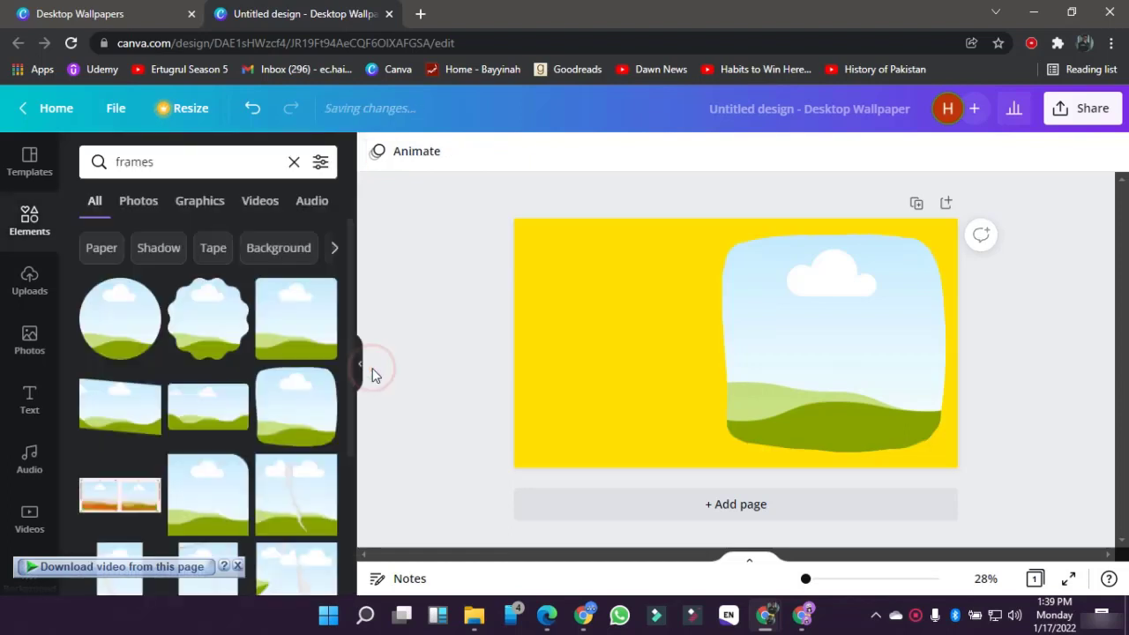
Step: Fill the frame with the trending photo of a child writing at a desk and undo the placement
left_click(821, 319)
left_click(32, 342)
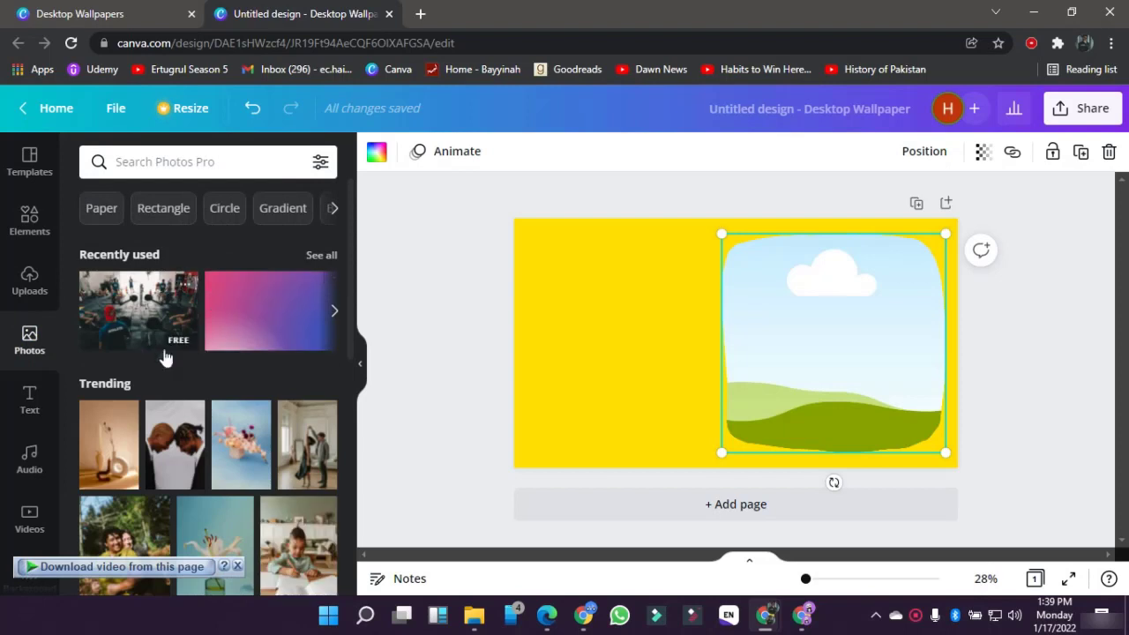
scroll(189, 450, "down", 3)
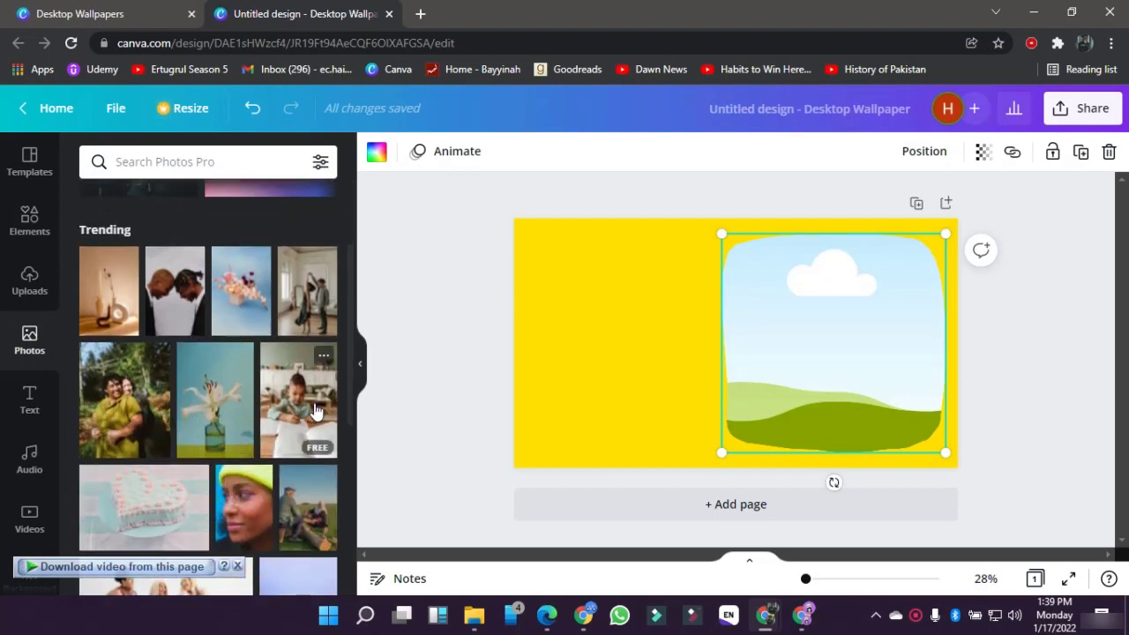
mouse_move(315, 411)
left_mouse_down()
mouse_move(441, 378)
mouse_move(763, 367)
mouse_move(793, 344)
left_mouse_up()
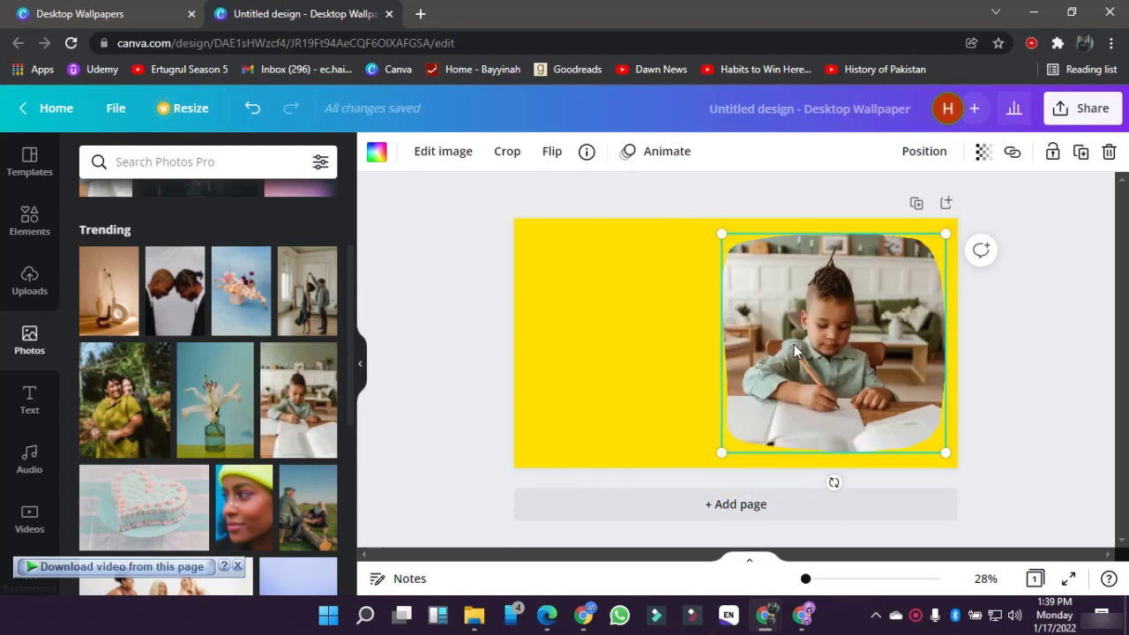
left_click(431, 346)
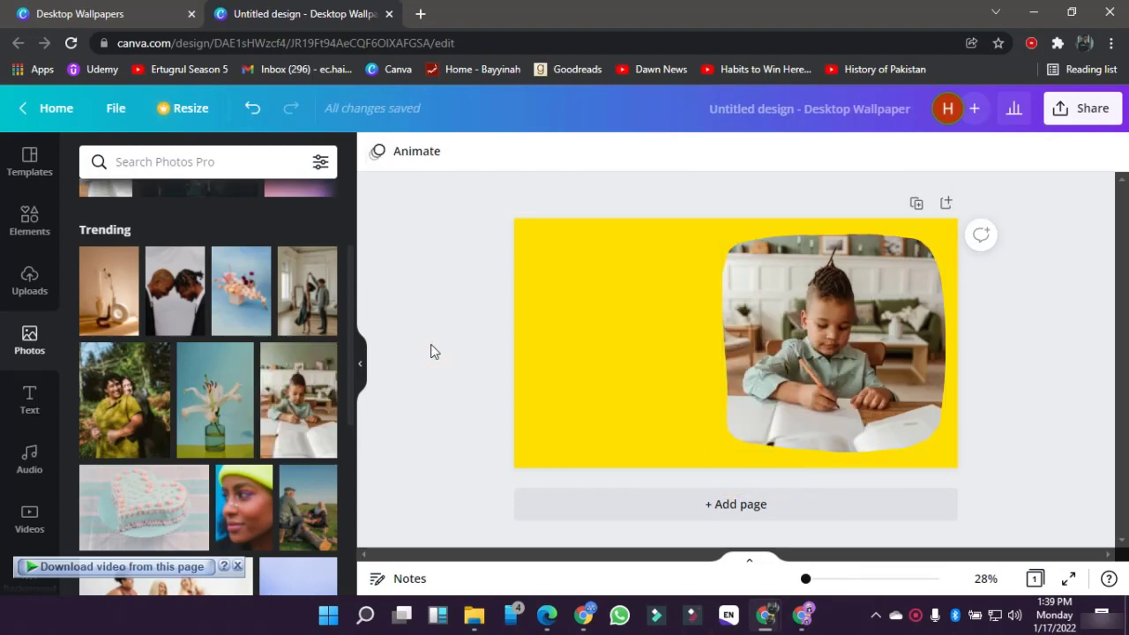
left_click(32, 294)
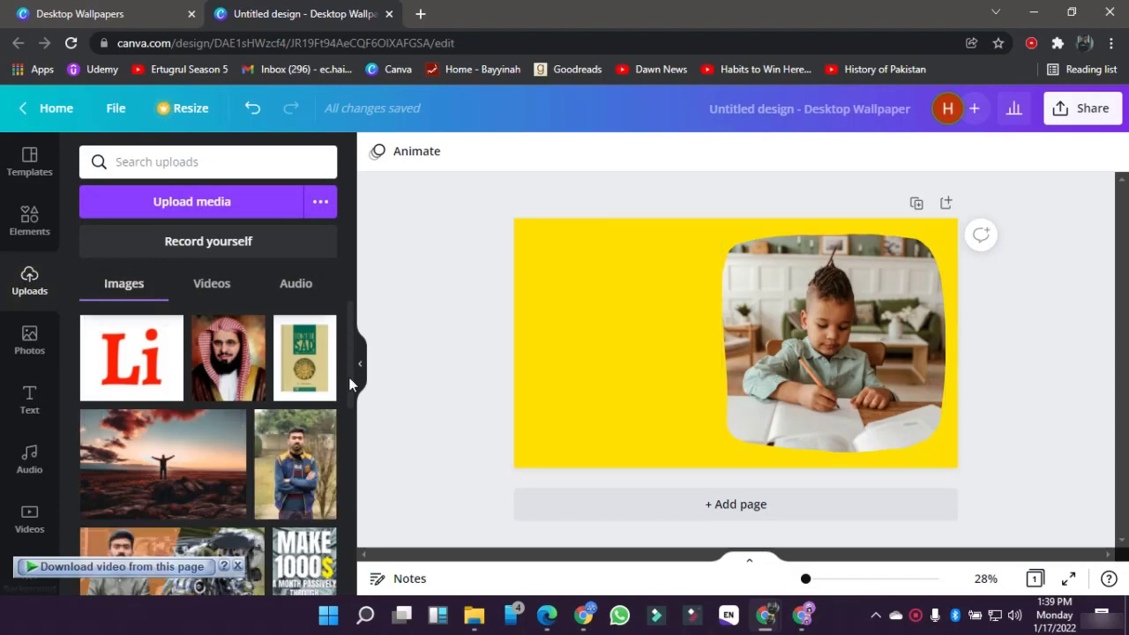
key("ctrl+z")
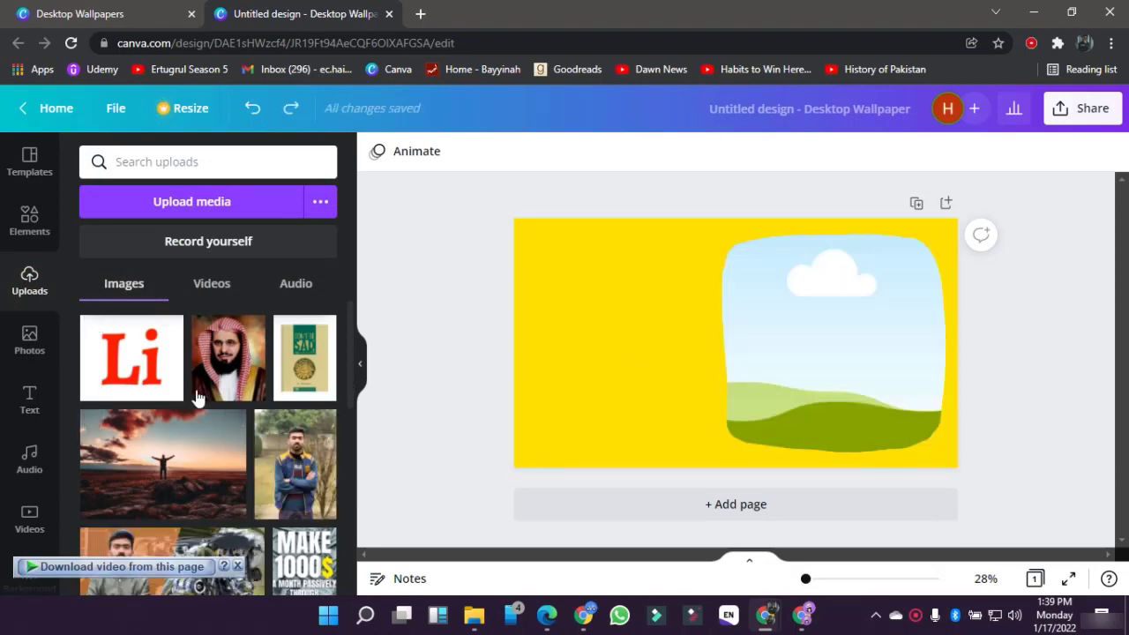
Step: Preview the aerial video of a green field inside the frame and remove it from the frame
left_click(29, 510)
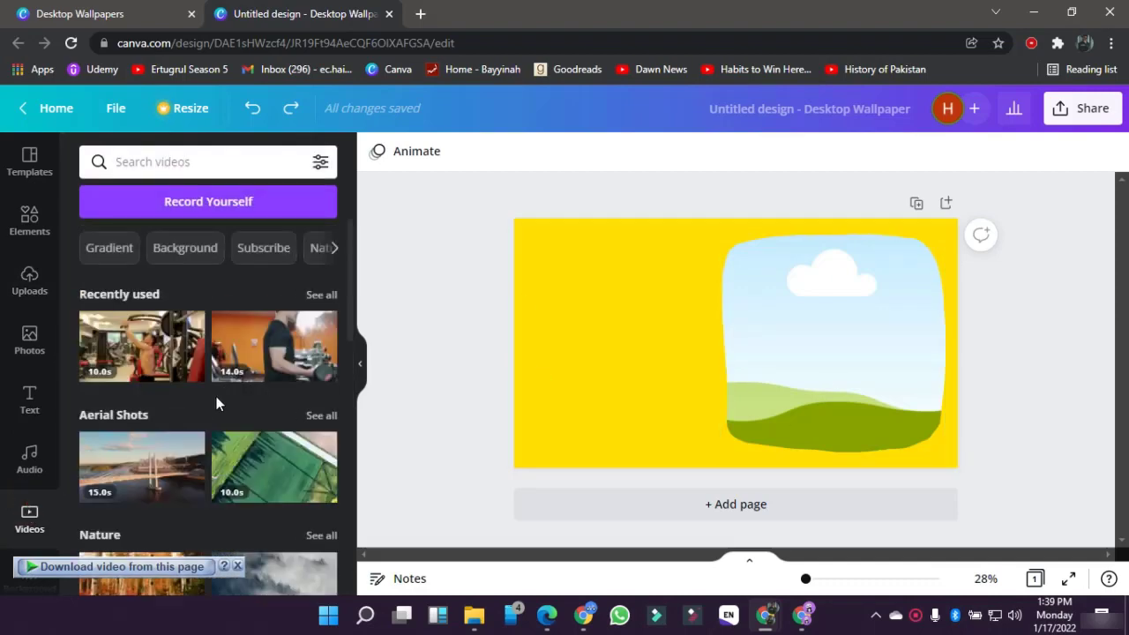
left_click_drag(242, 463, 793, 311)
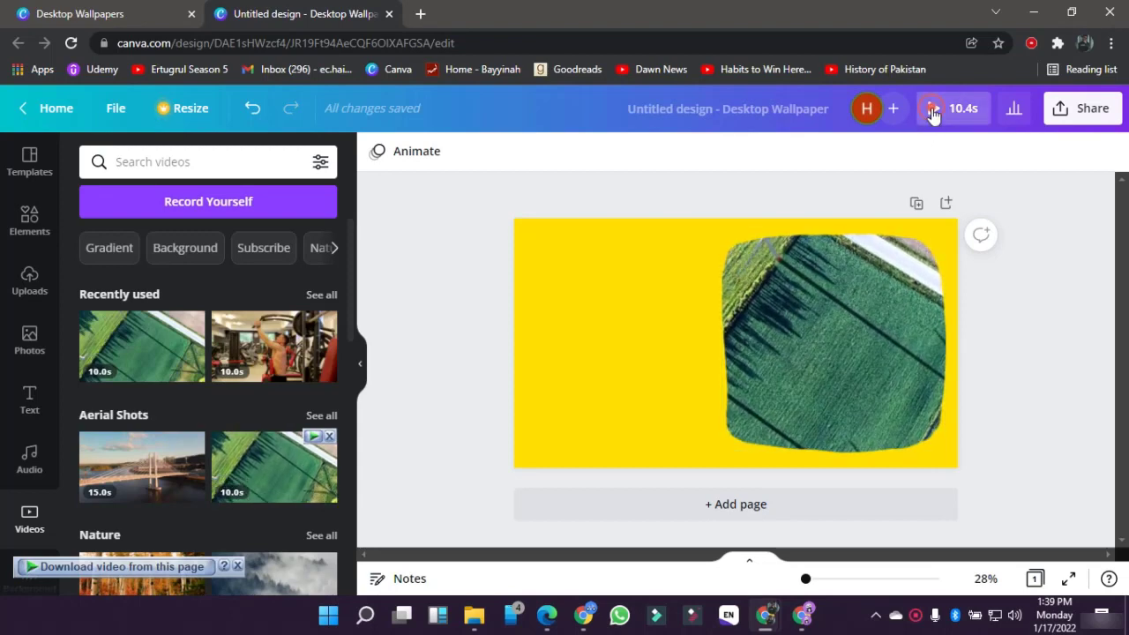
left_click(933, 112)
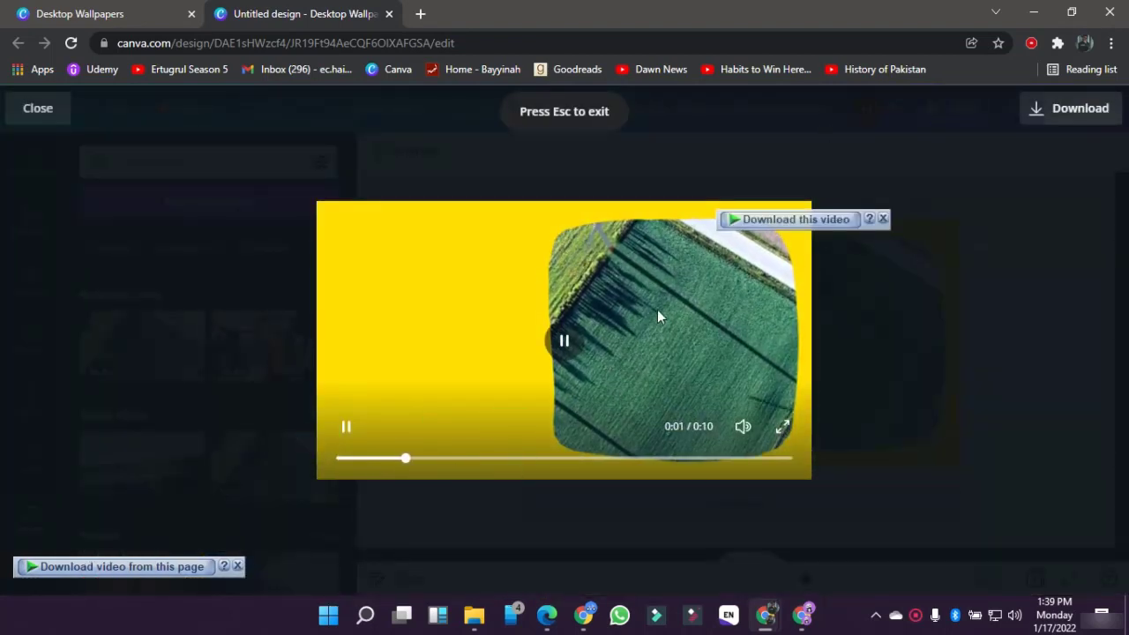
left_click(922, 300)
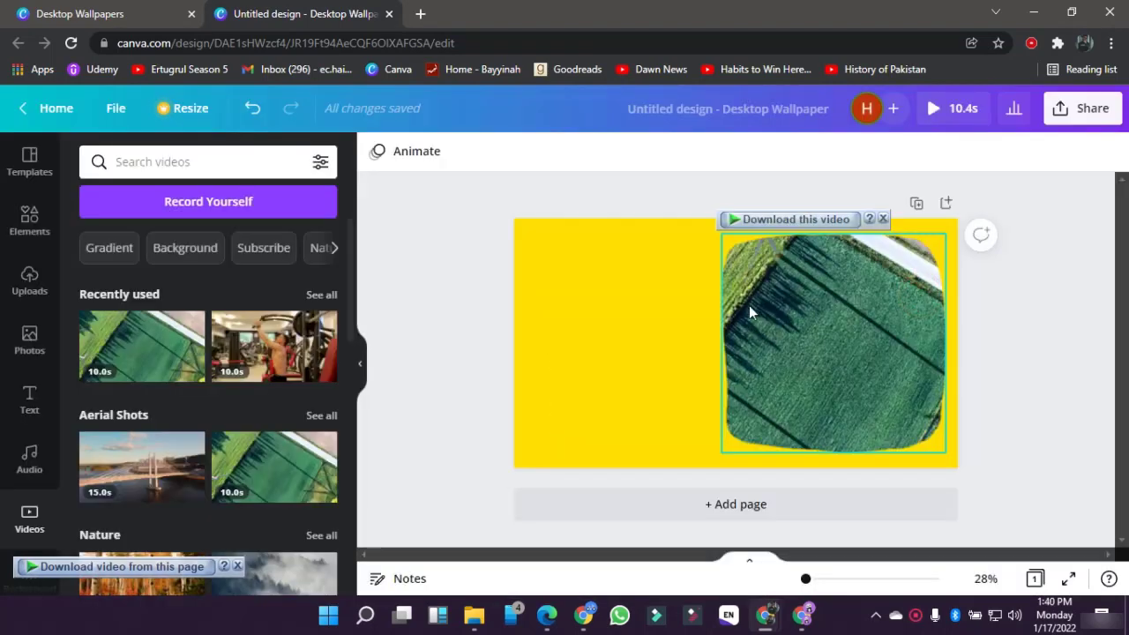
left_click(780, 339)
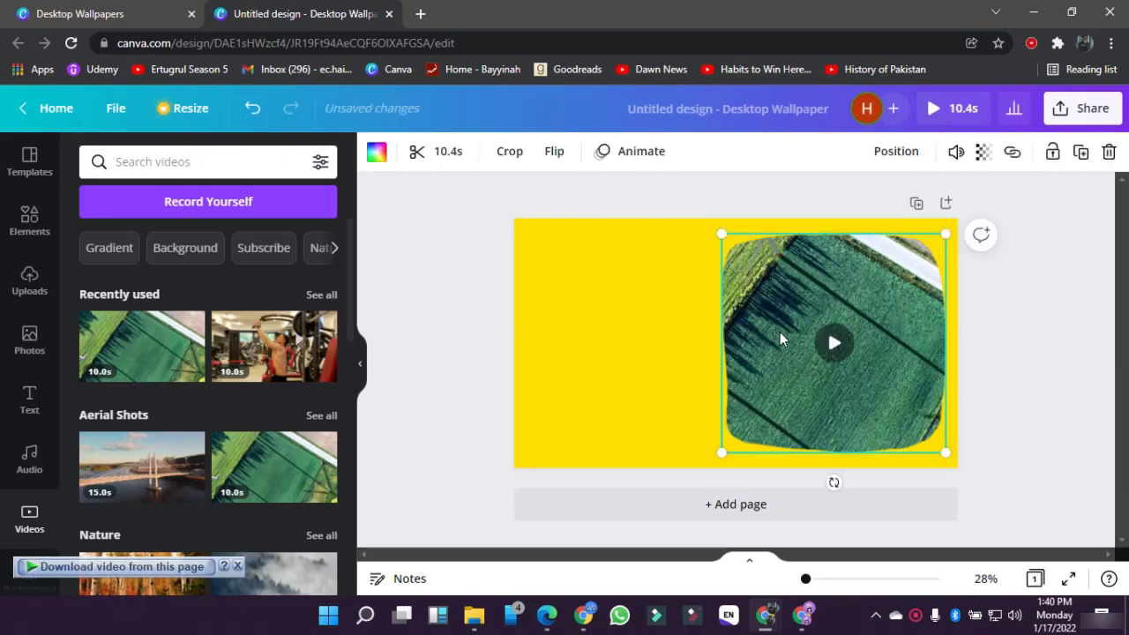
key("Delete")
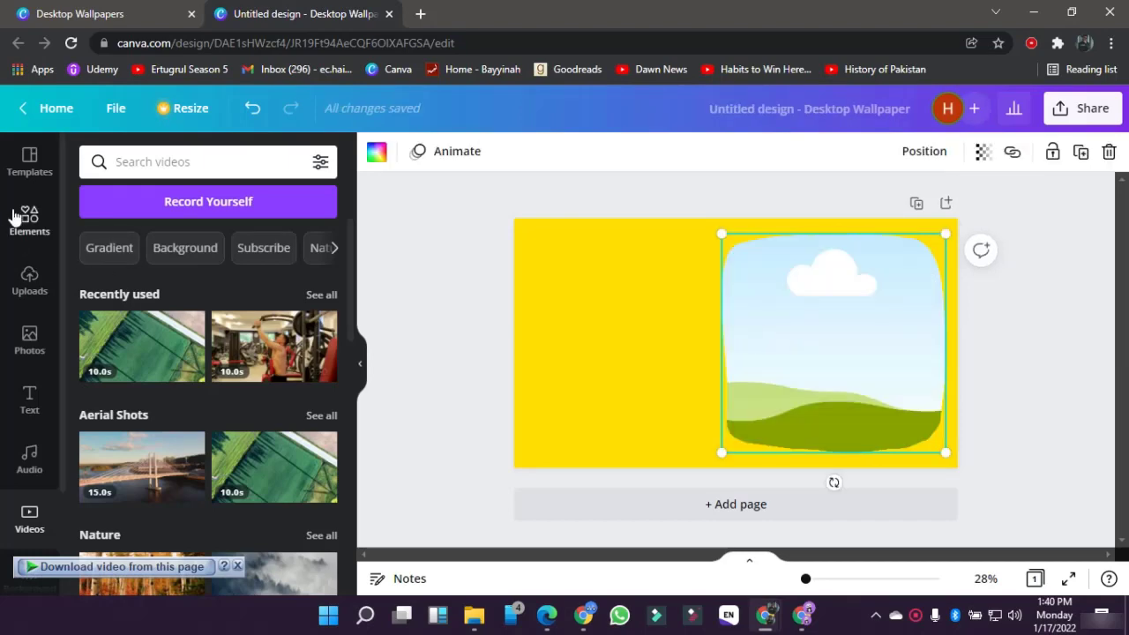
Step: Search the elements for "animated bug" and look through the results for a butterfly
left_click(14, 215)
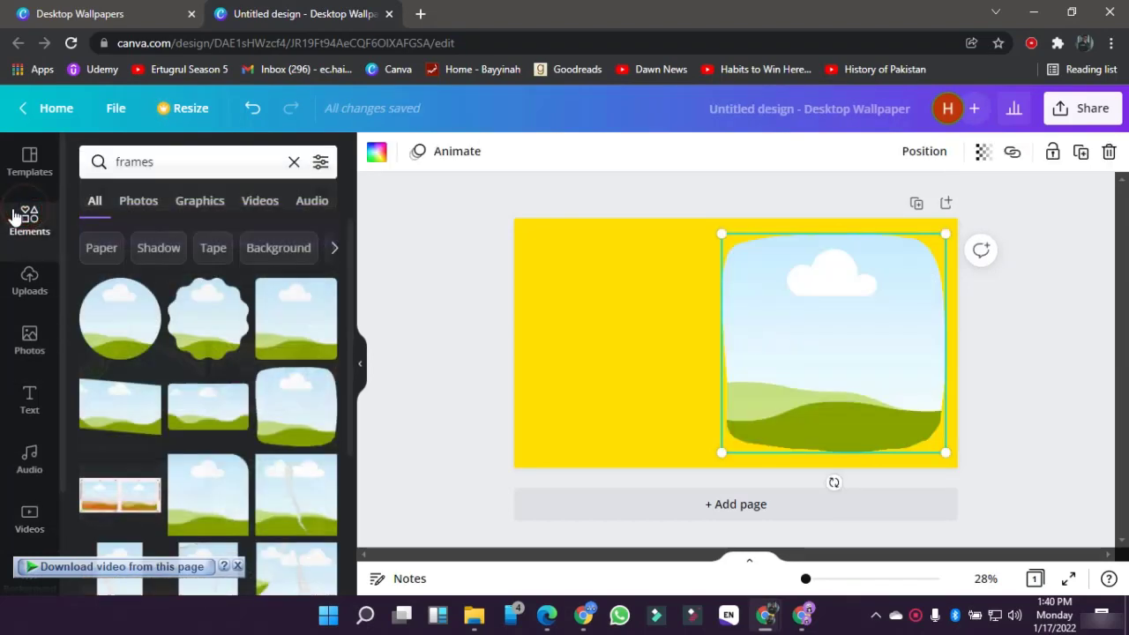
left_click(280, 167)
type("animat")
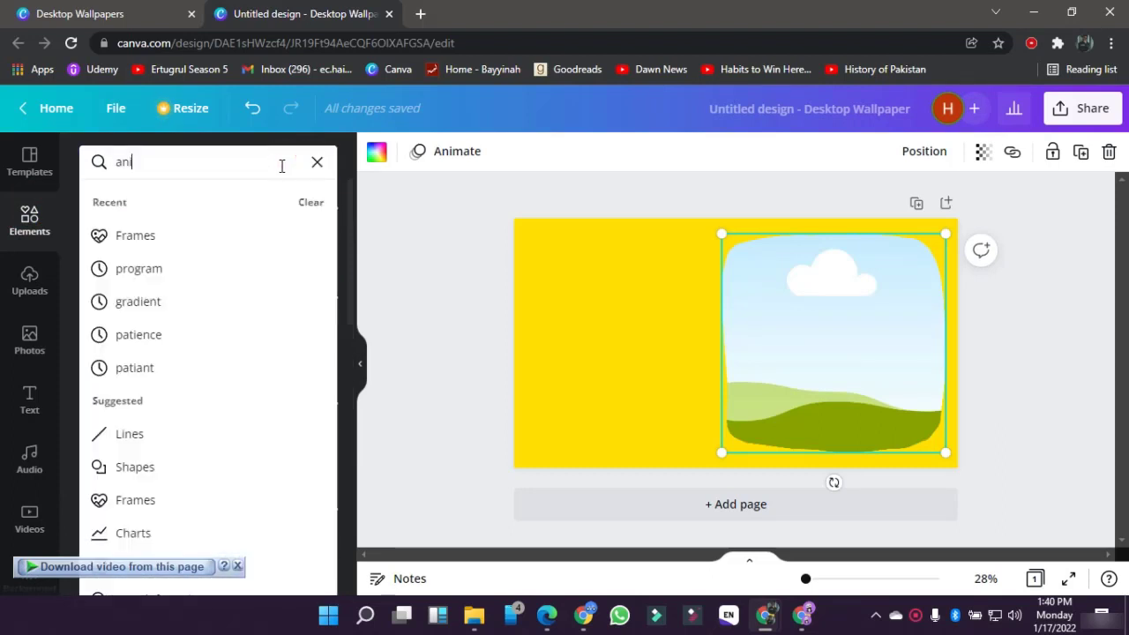
type("ed bu")
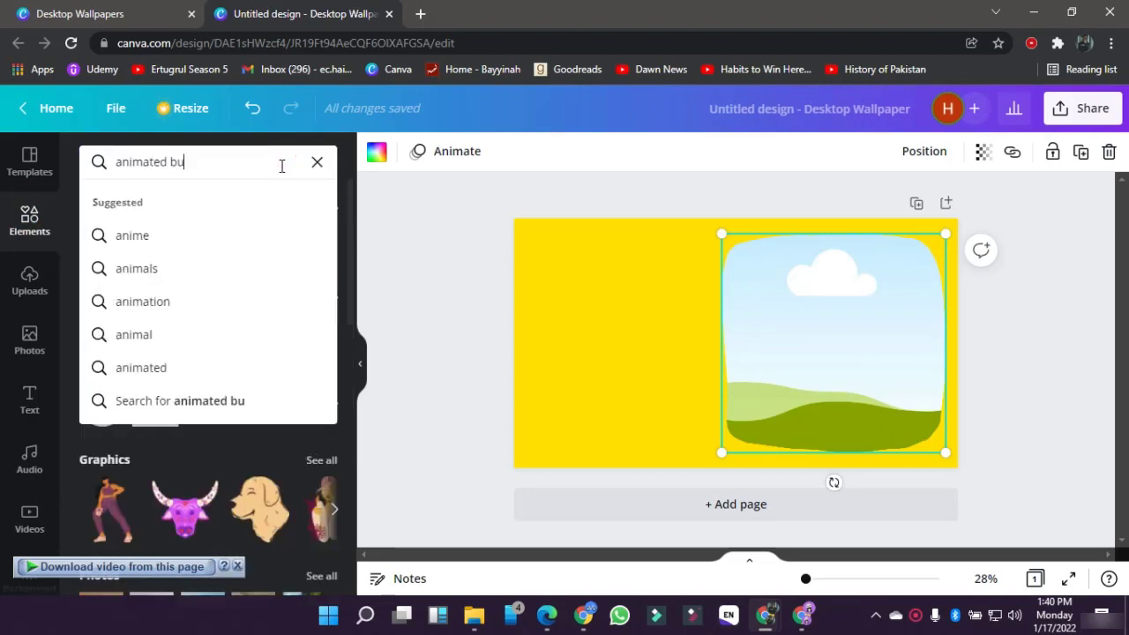
type("g")
key("Return")
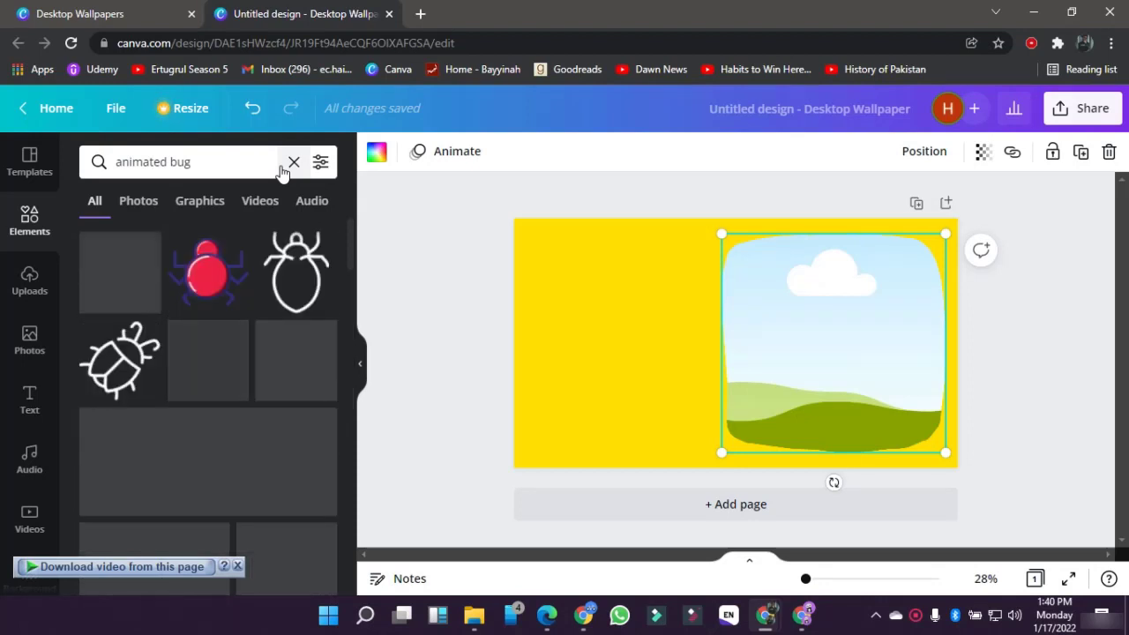
scroll(235, 416, "down", 3)
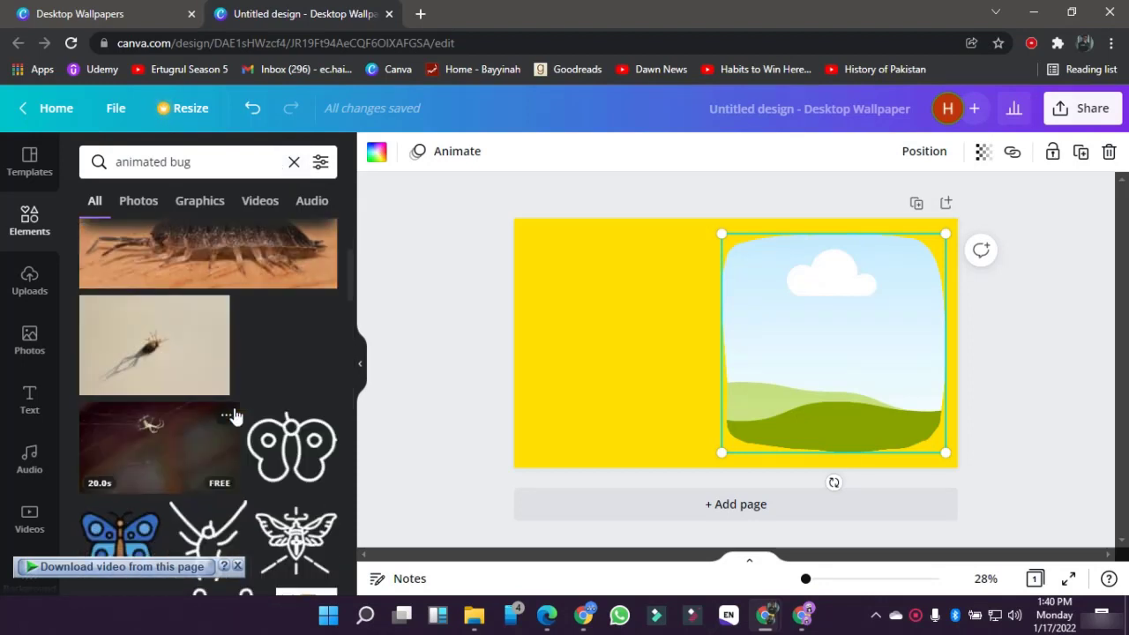
scroll(234, 416, "down", 3)
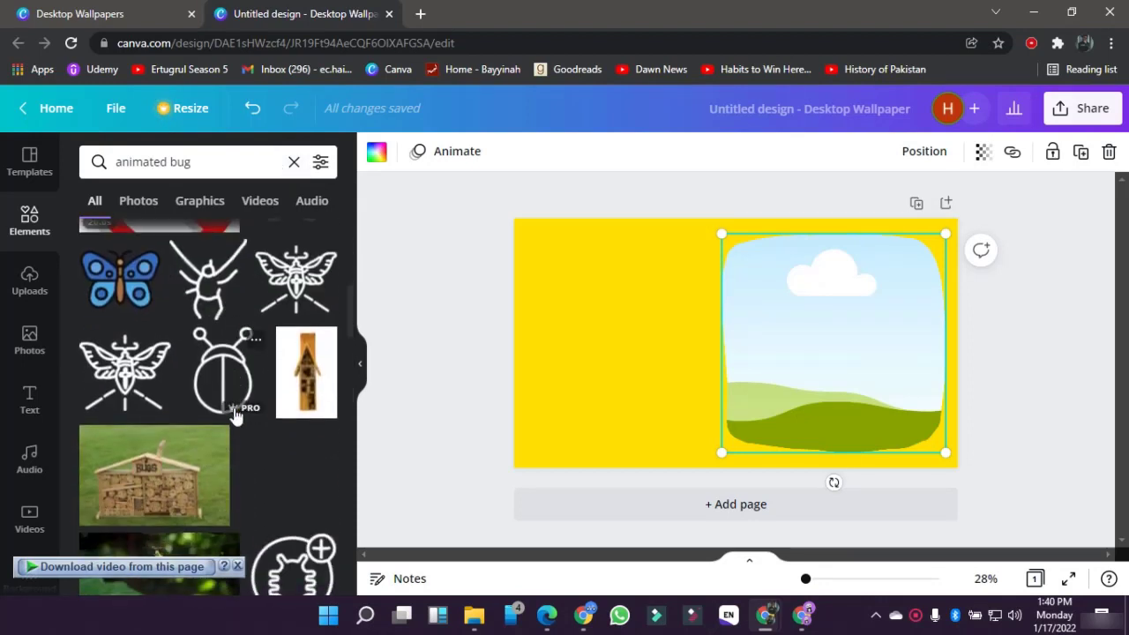
scroll(234, 388, "down", 10)
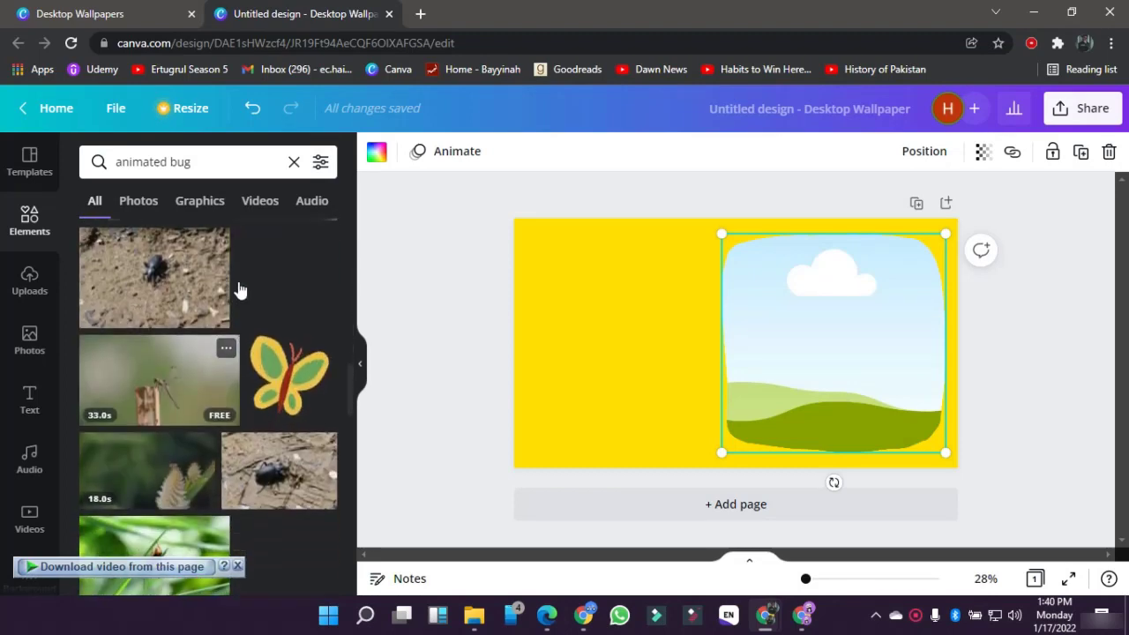
scroll(300, 392, "down", 1)
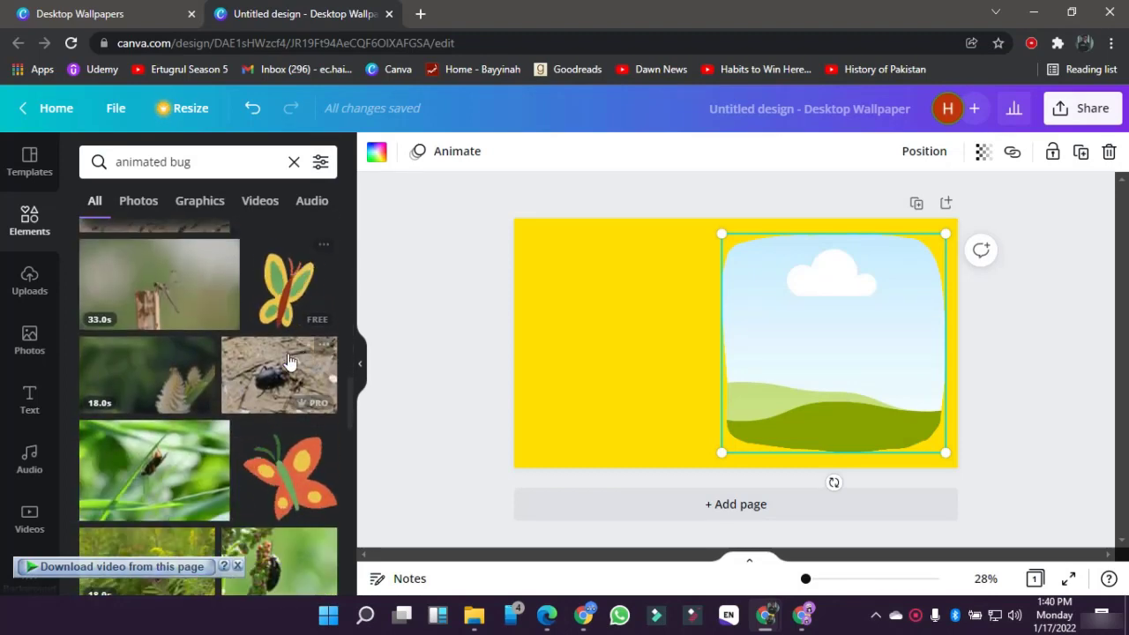
Step: Replace the frame with the green and yellow animated butterfly in the page's left half and preview the design
left_click(268, 313)
left_click(887, 358)
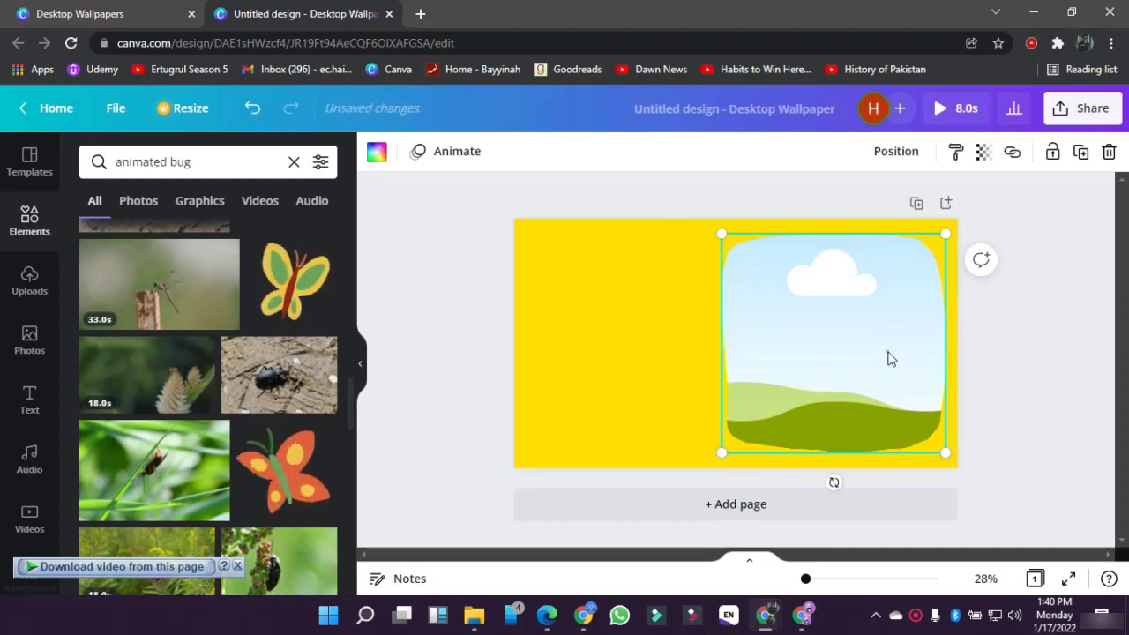
key("Delete")
left_click_drag(708, 318, 620, 324)
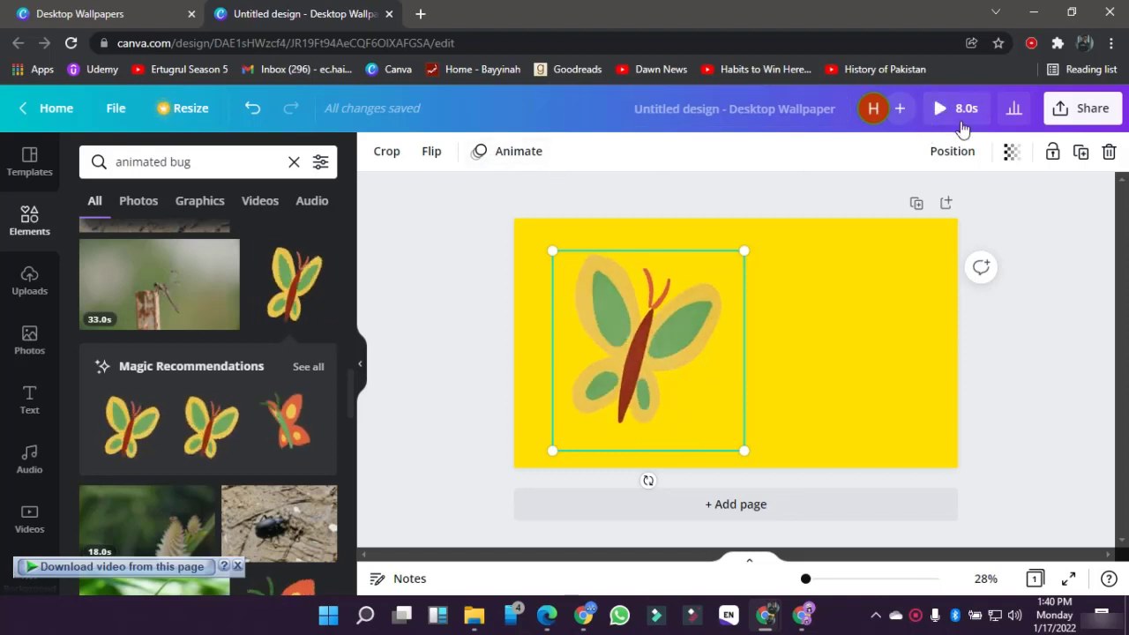
left_click(942, 108)
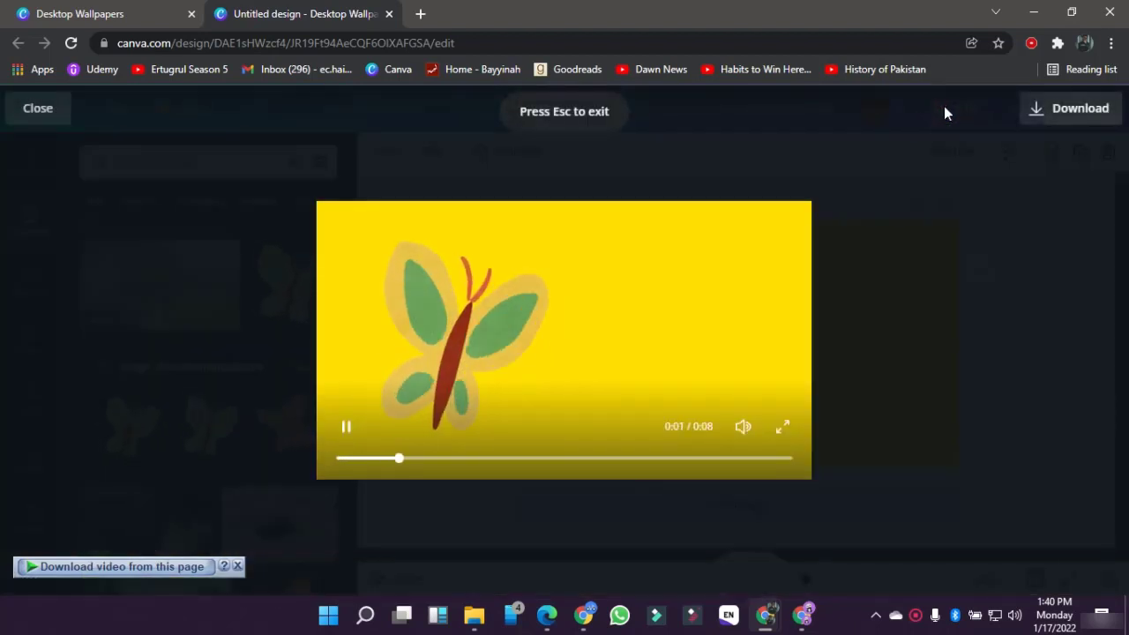
left_click(980, 465)
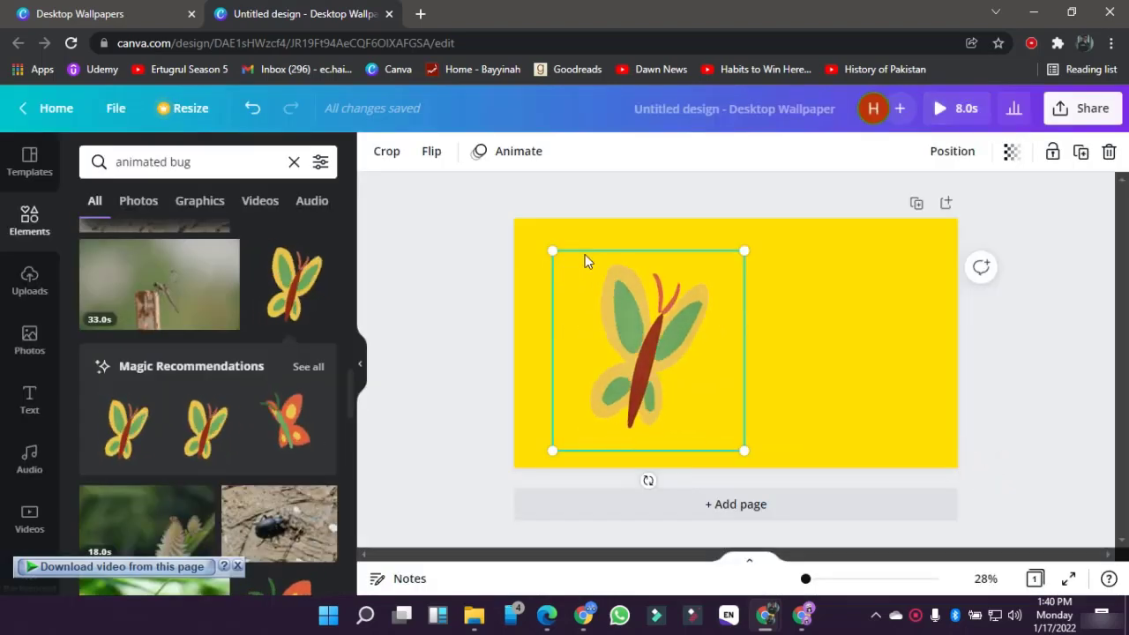
Step: Apply the Pop element animation to the butterfly
left_click(534, 159)
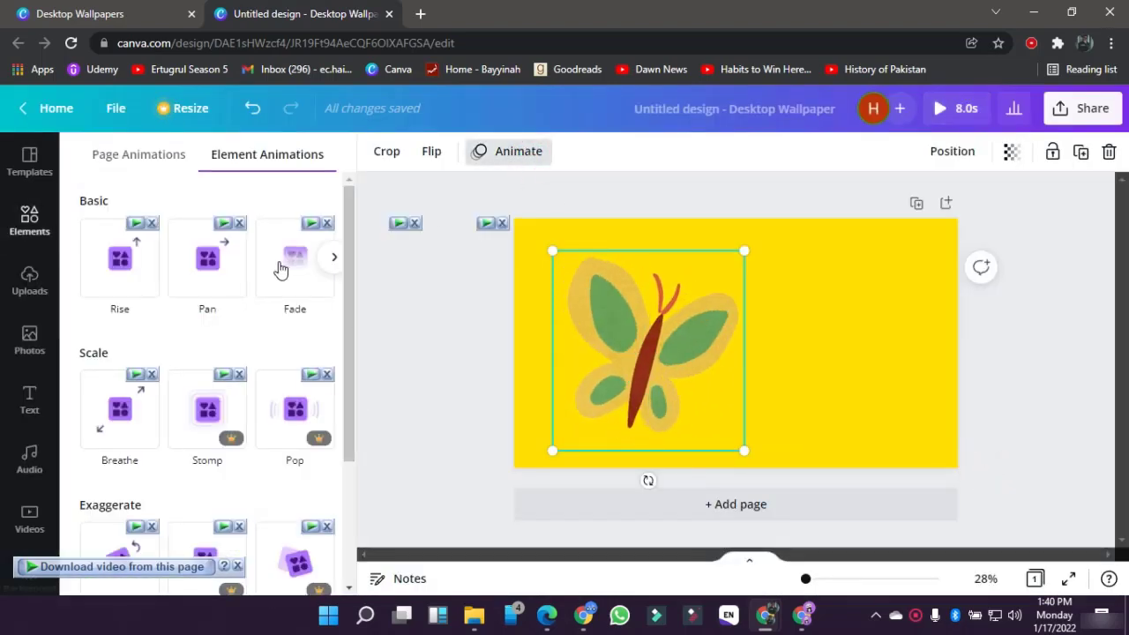
left_click(298, 401)
left_click(433, 397)
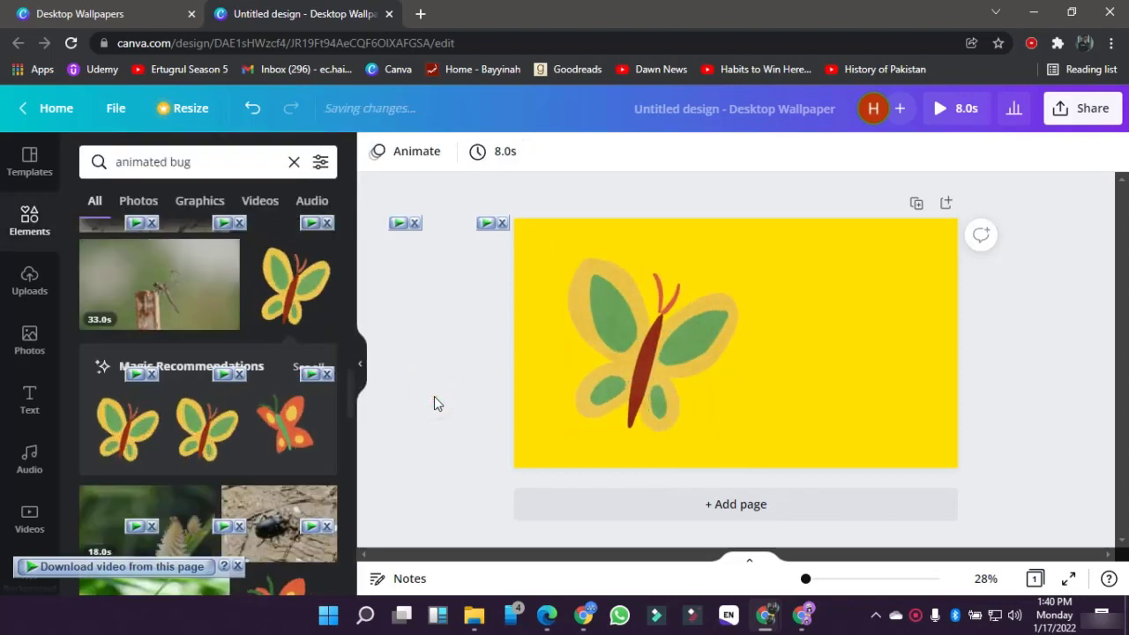
left_click(597, 395)
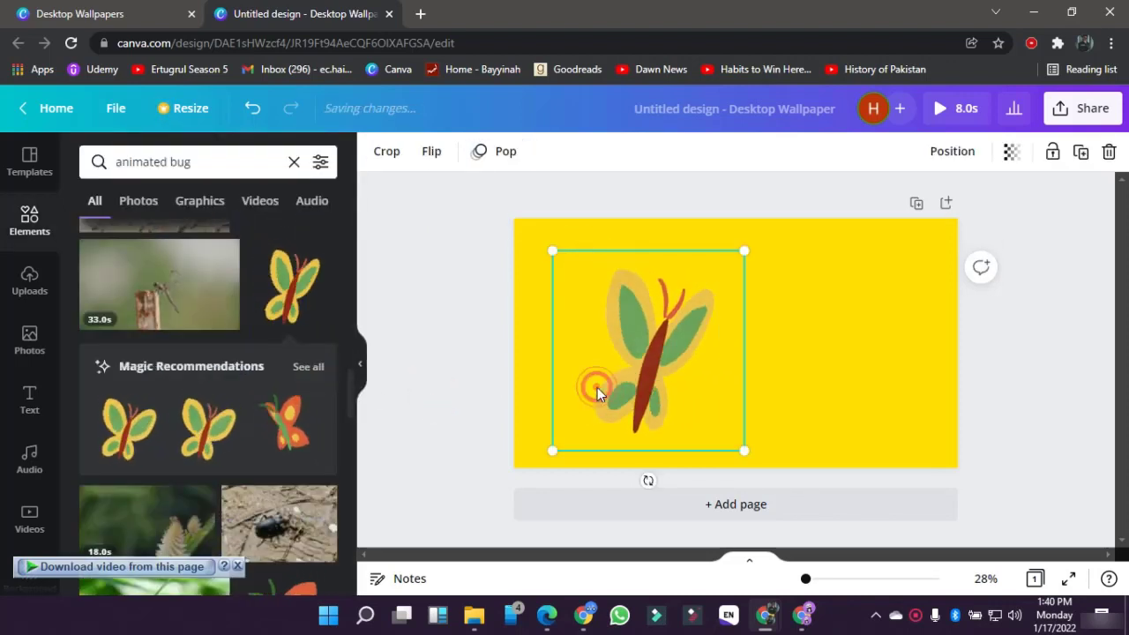
Step: Set the page timing to 2.0 seconds and preview the animated design
left_click(462, 370)
left_click(503, 152)
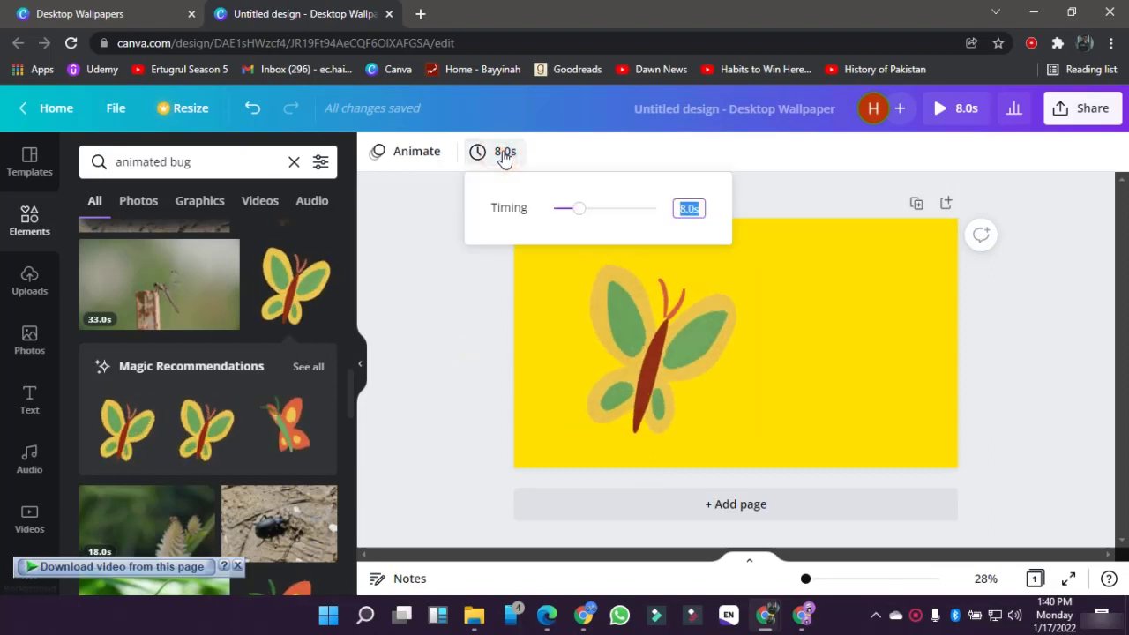
type("2")
key("Return")
left_click(526, 286)
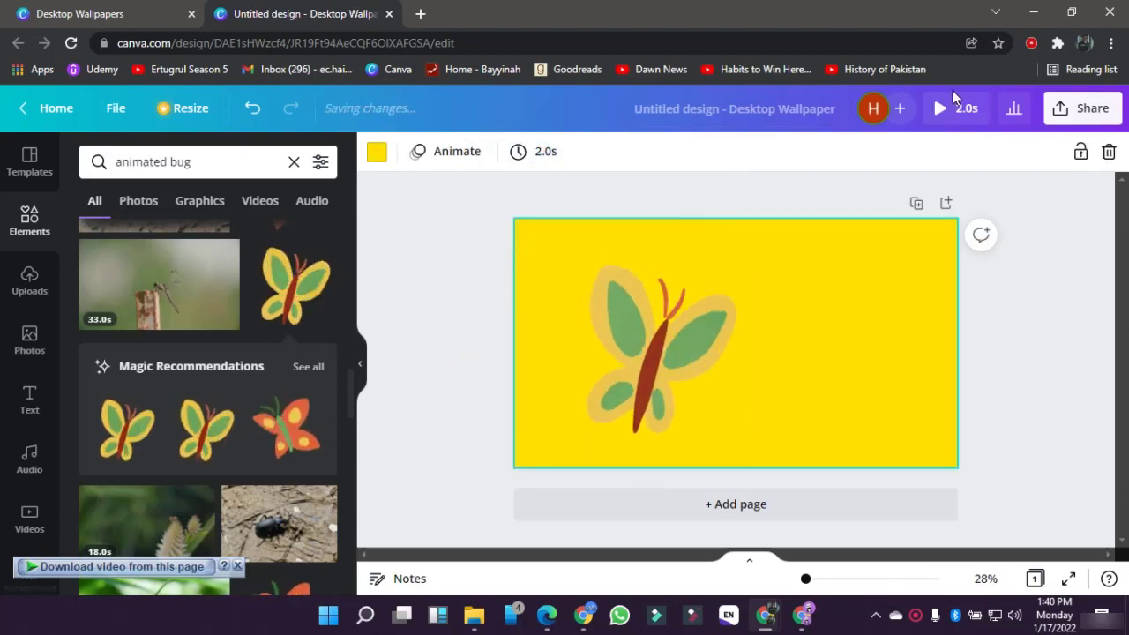
left_click(969, 107)
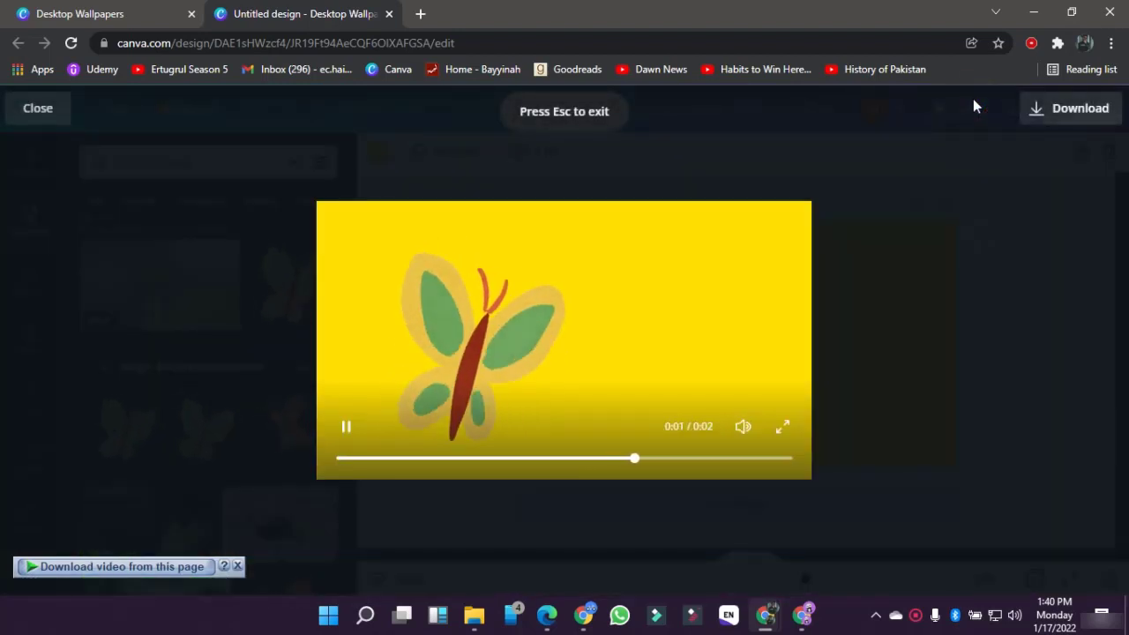
Step: Close the design preview, search the elements for "animated phone" and look through the results
left_click(968, 295)
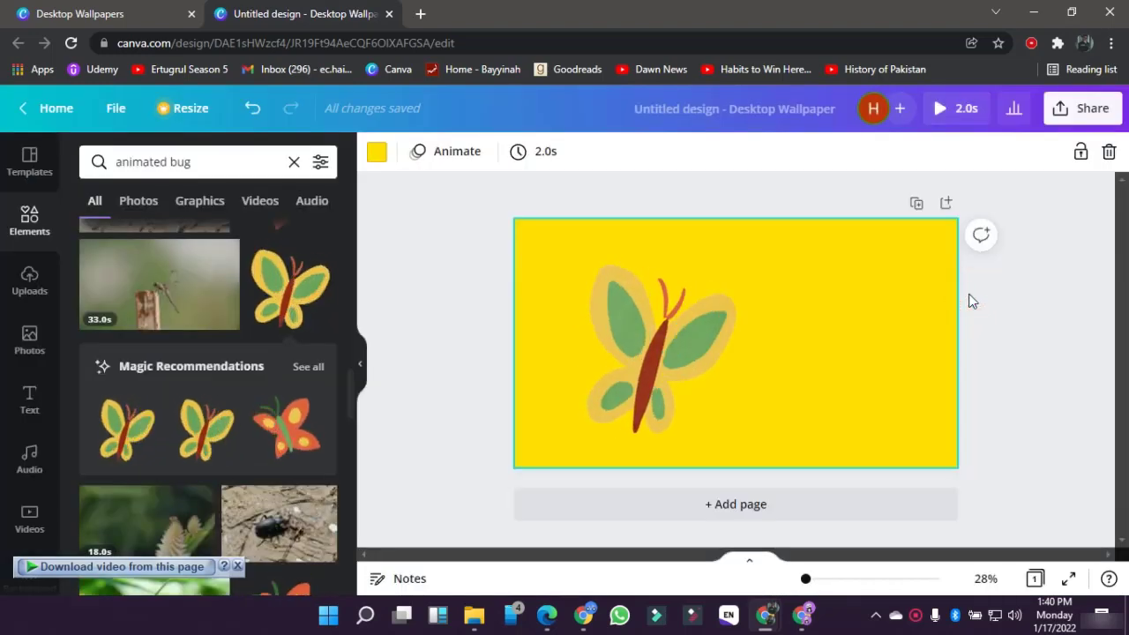
left_click(218, 168)
key("BackSpace")
key("BackSpace")
key("BackSpace")
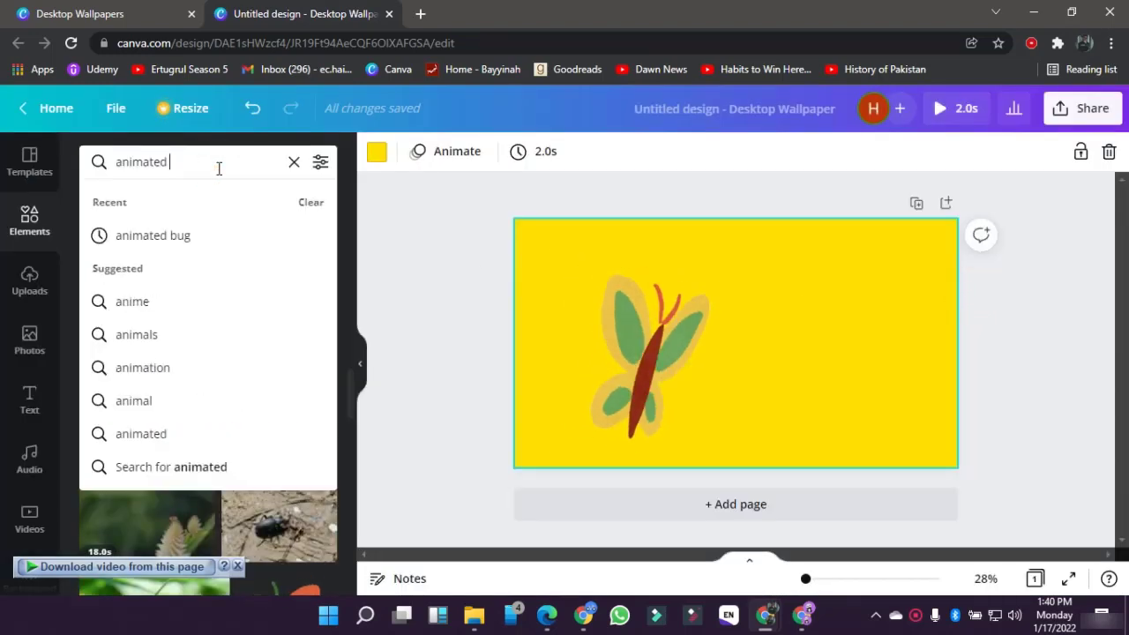
type("phone")
key("Return")
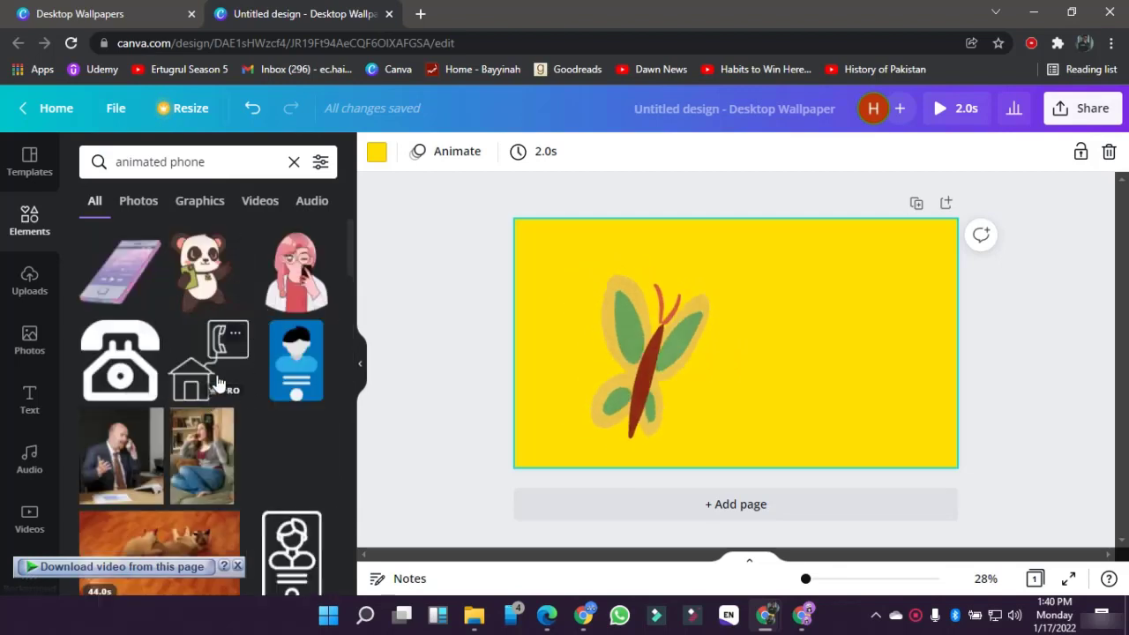
scroll(251, 516, "down", 1)
scroll(251, 516, "down", 8)
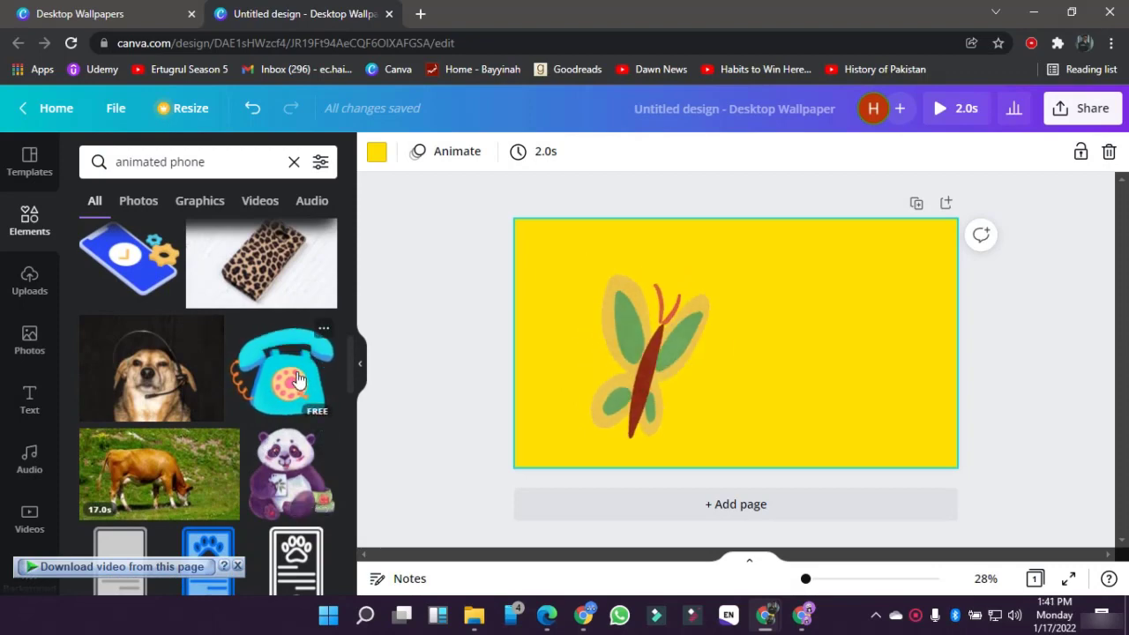
Step: Delete the butterfly from the yellow page and look further through the animated phone results
key("Delete")
scroll(208, 397, "down", 3)
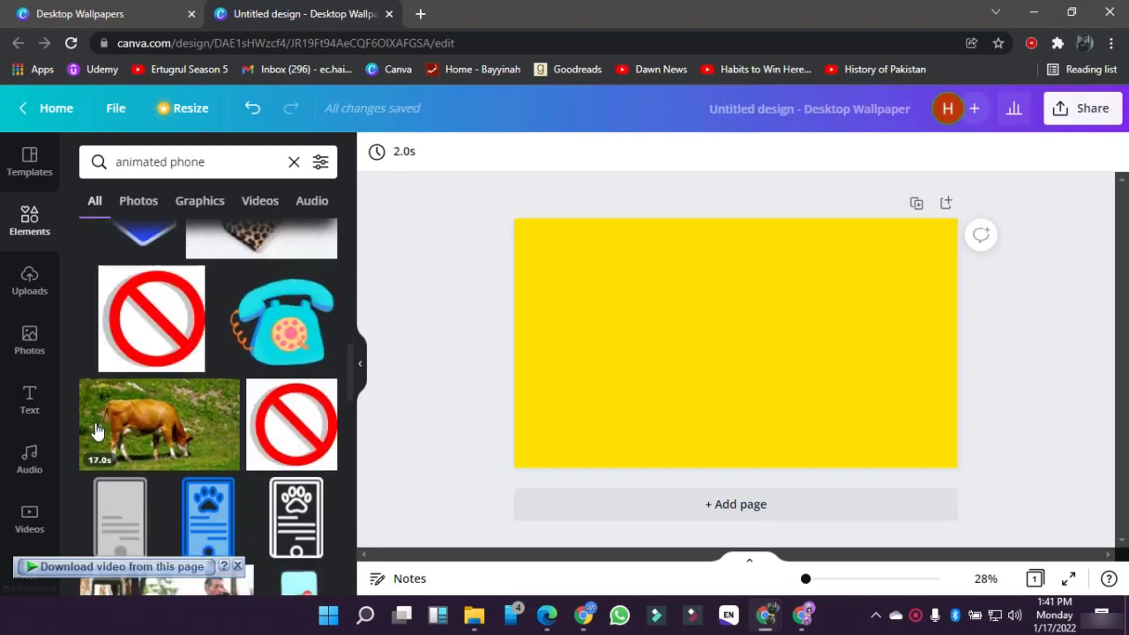
scroll(22, 474, "down", 2)
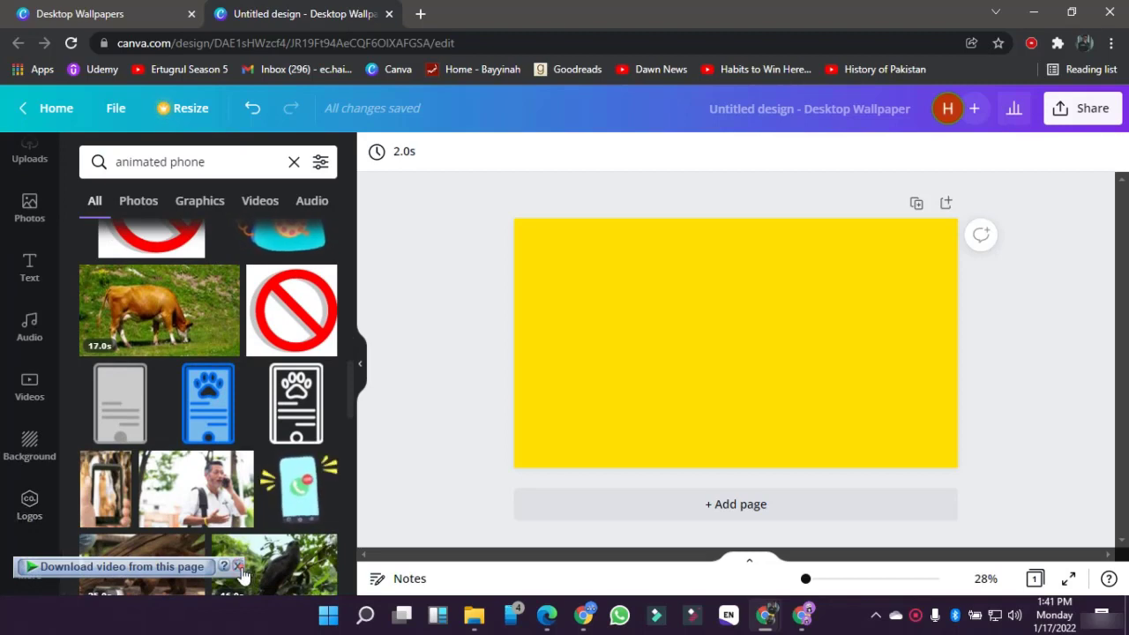
Step: Look through the additional Canva apps for creating something new, discovering content and importing media
left_click(10, 560)
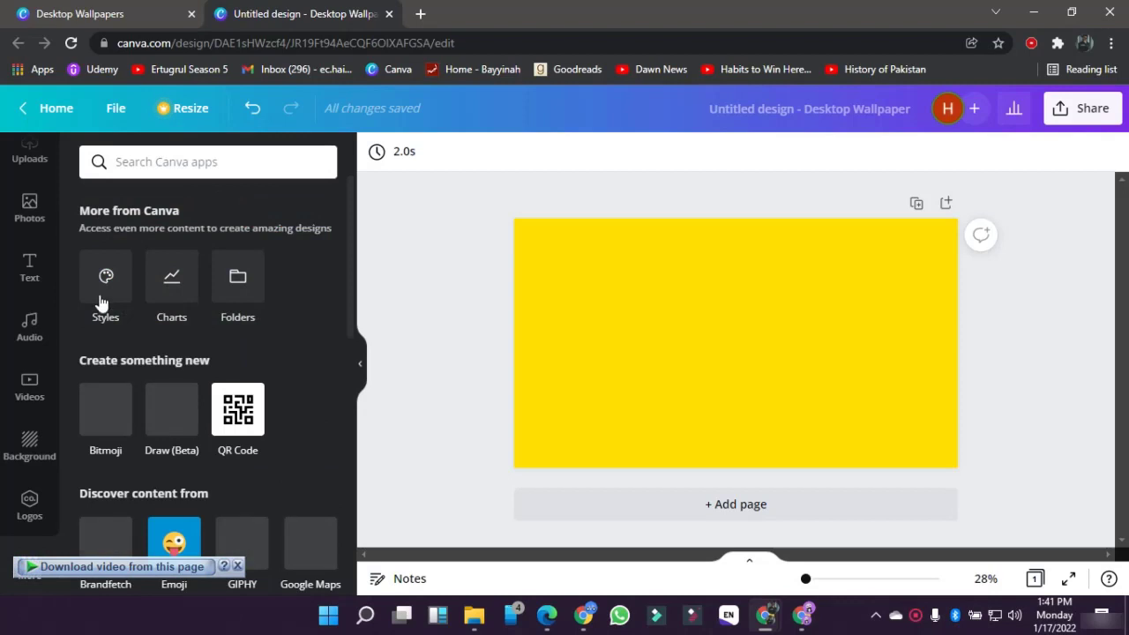
scroll(130, 394, "down", 3)
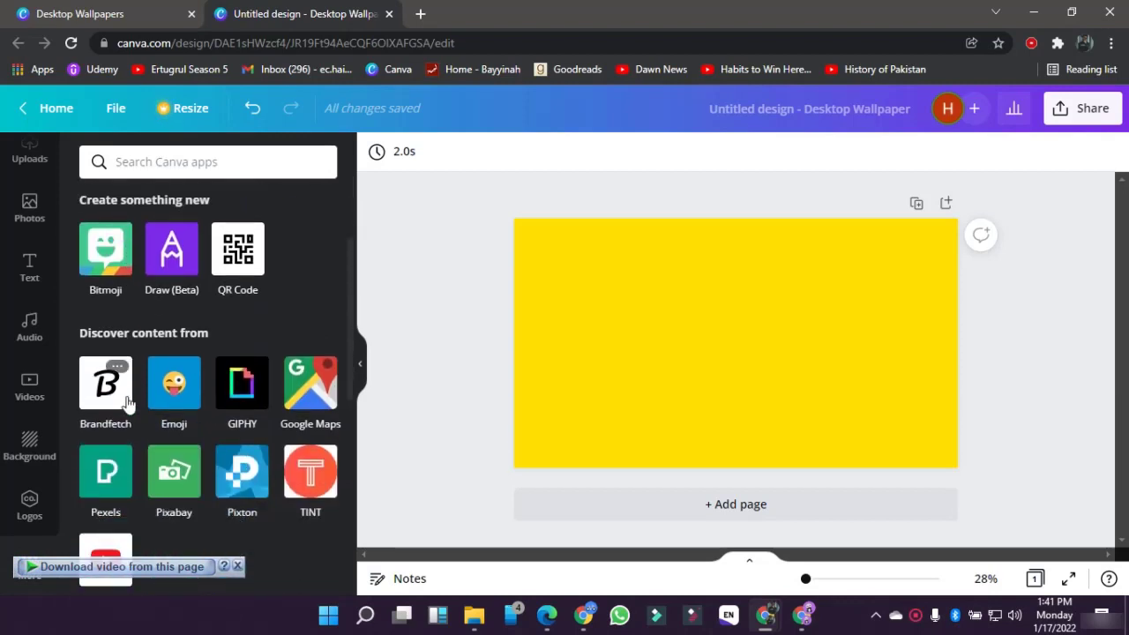
scroll(195, 264, "down", 3)
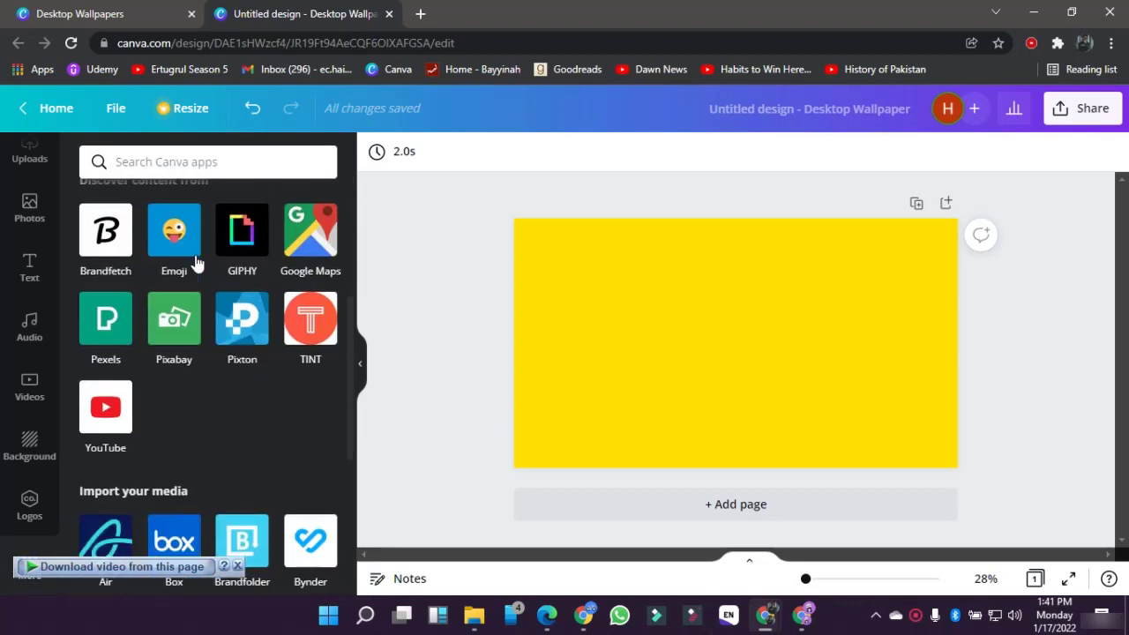
scroll(113, 430, "down", 5)
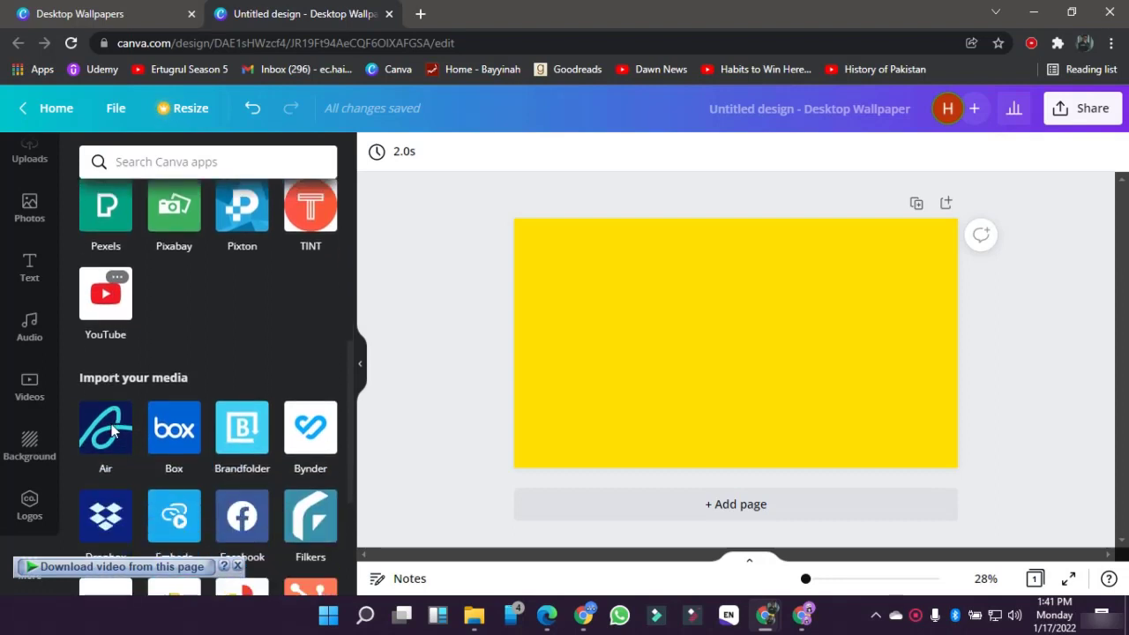
scroll(111, 429, "down", 2)
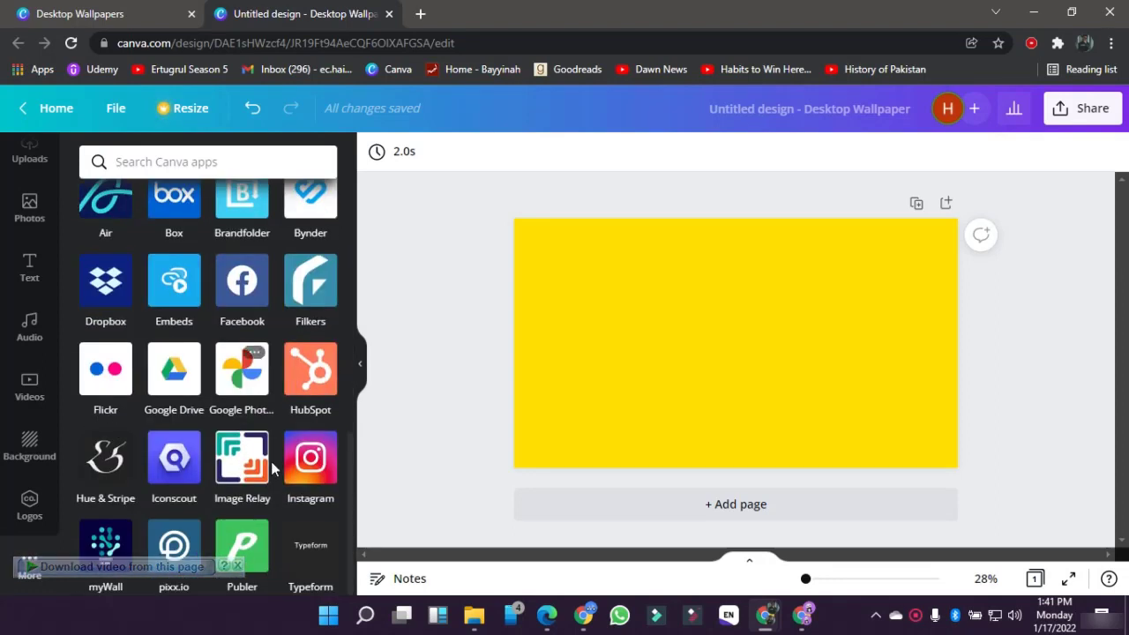
scroll(208, 256, "up", 4)
scroll(208, 258, "up", 10)
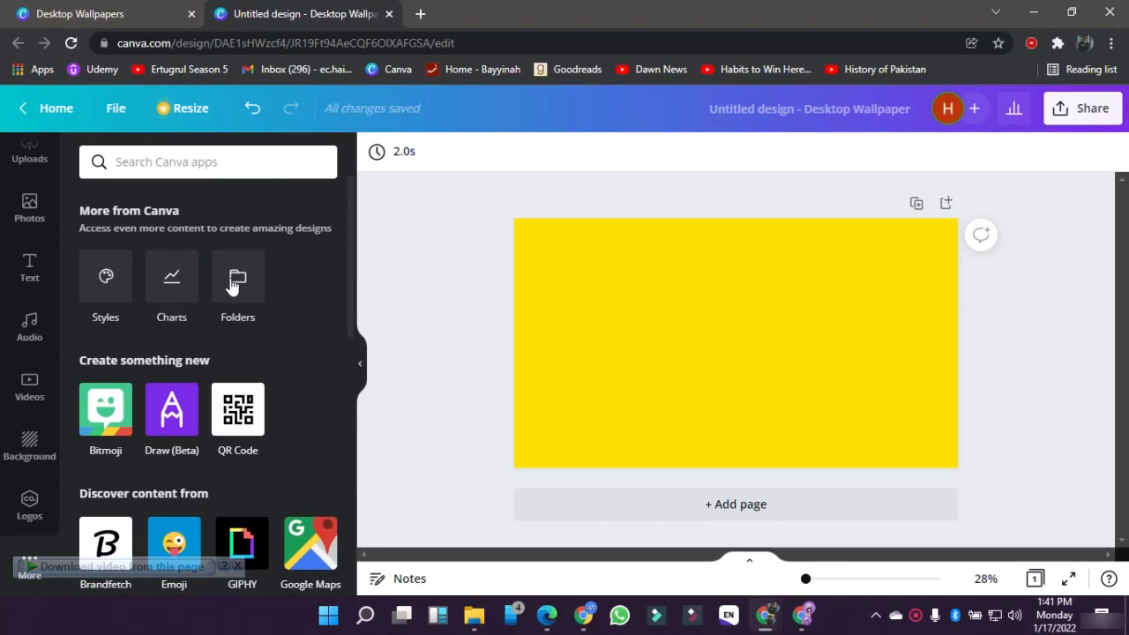
Step: Open the Styles app and dismiss its introductory tip about brand fonts and colours
left_click(118, 280)
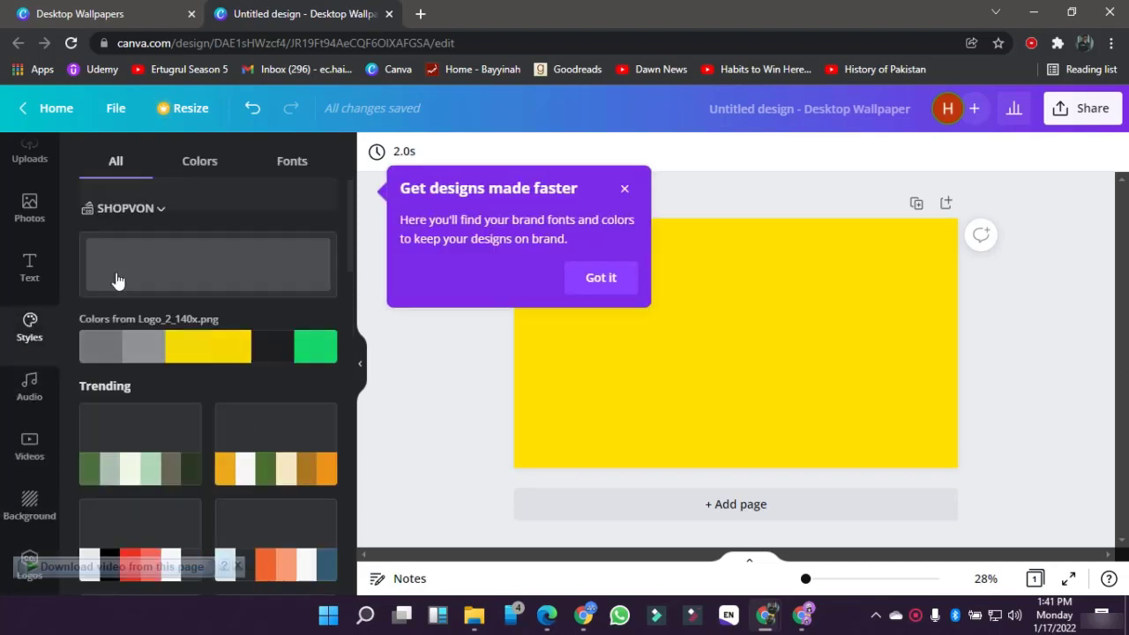
left_click(587, 278)
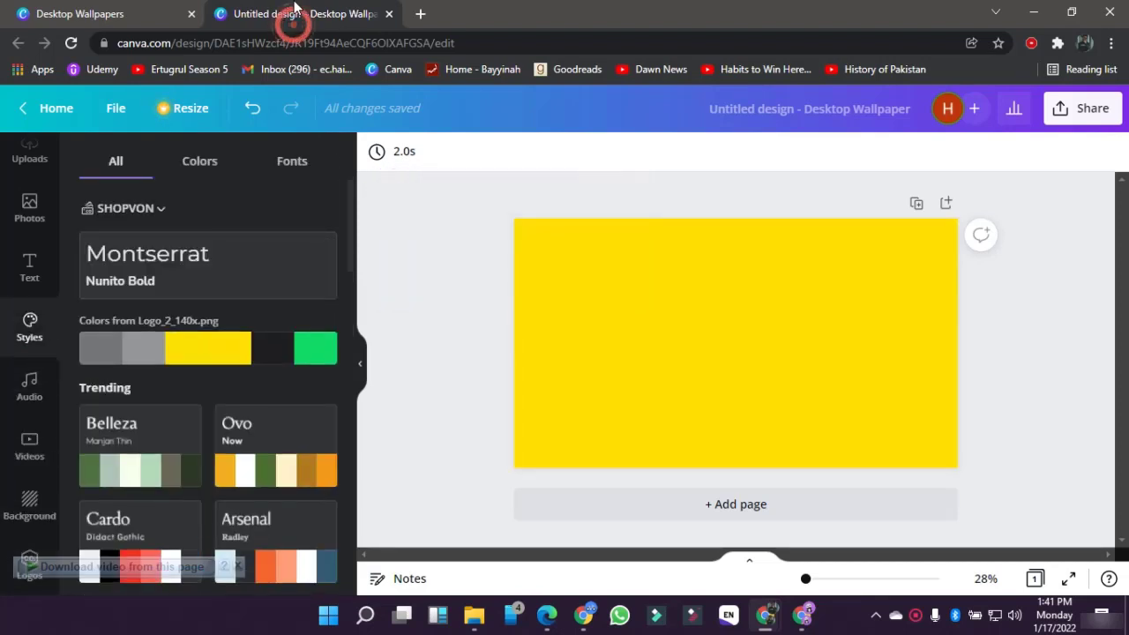
scroll(29, 216, "up", 2)
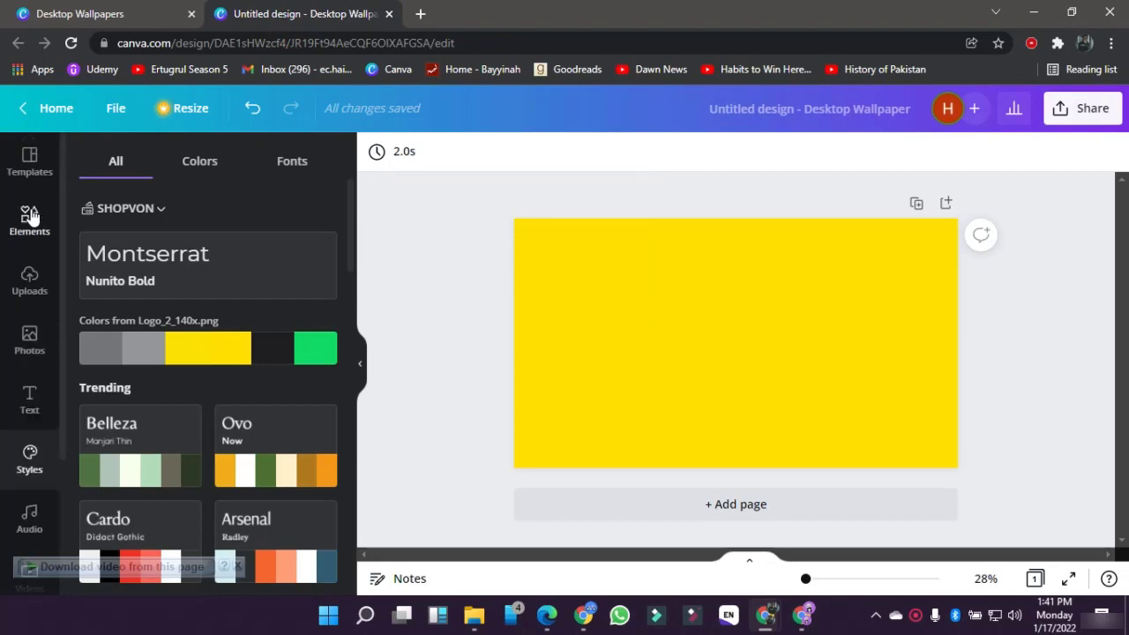
Step: Try the "Plants are friends" wallpaper template on the page and replace it with the "Fly me to the moon" template
left_click(27, 164)
scroll(202, 315, "down", 3)
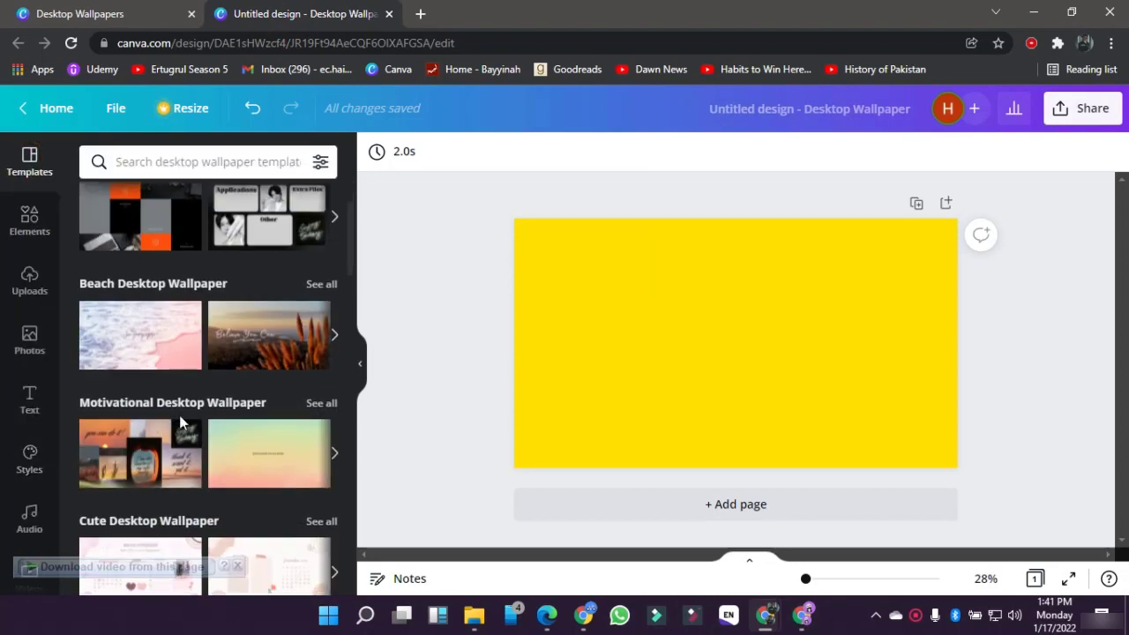
scroll(230, 467, "down", 5)
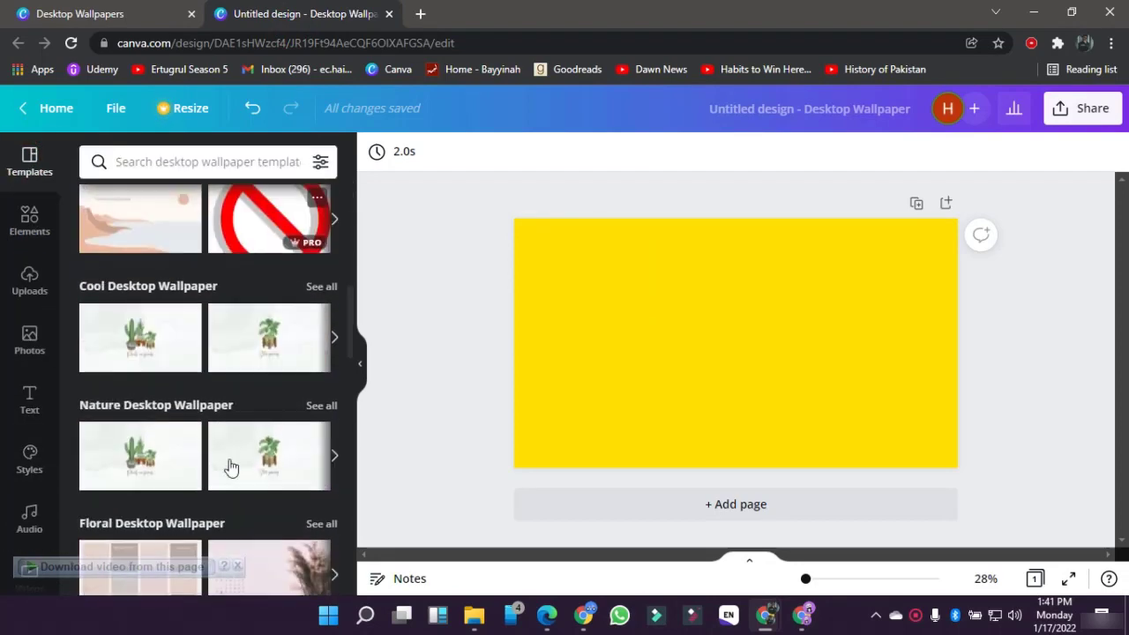
left_click(153, 372)
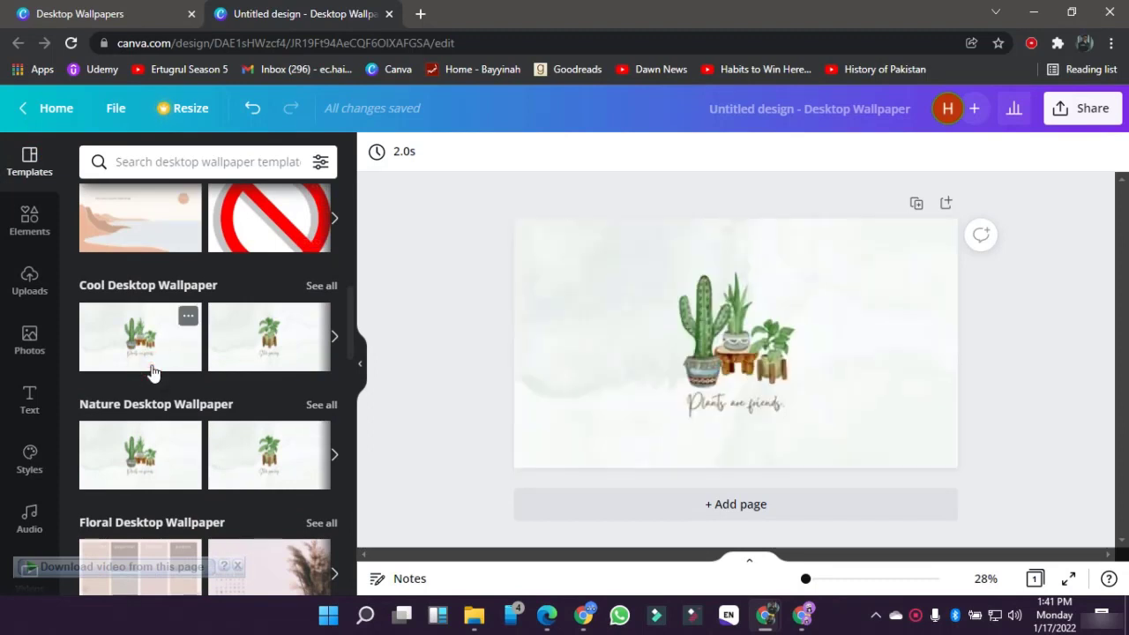
scroll(218, 392, "down", 5)
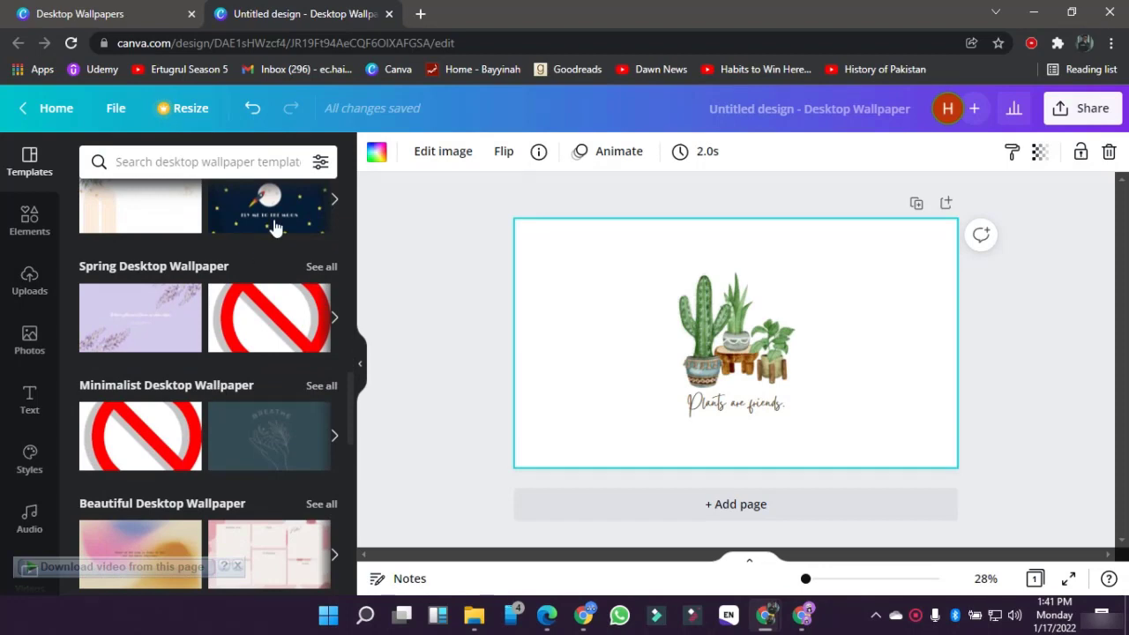
left_click(275, 228)
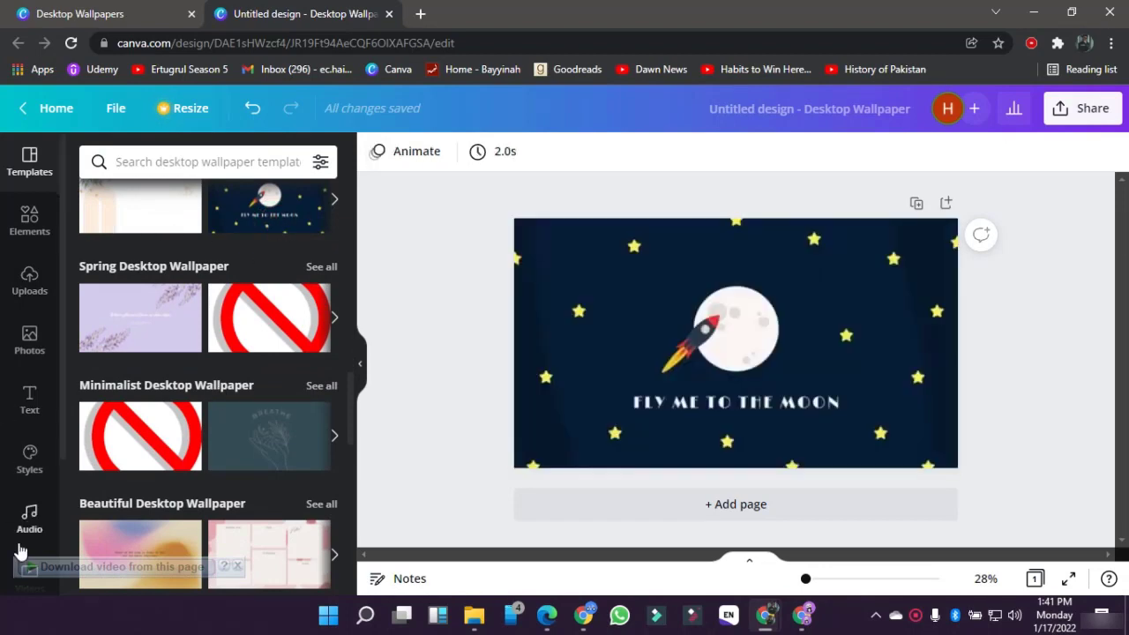
Step: Return to Styles and bring the trending font and colour combinations into view
left_click(19, 533)
scroll(15, 539, "down", 2)
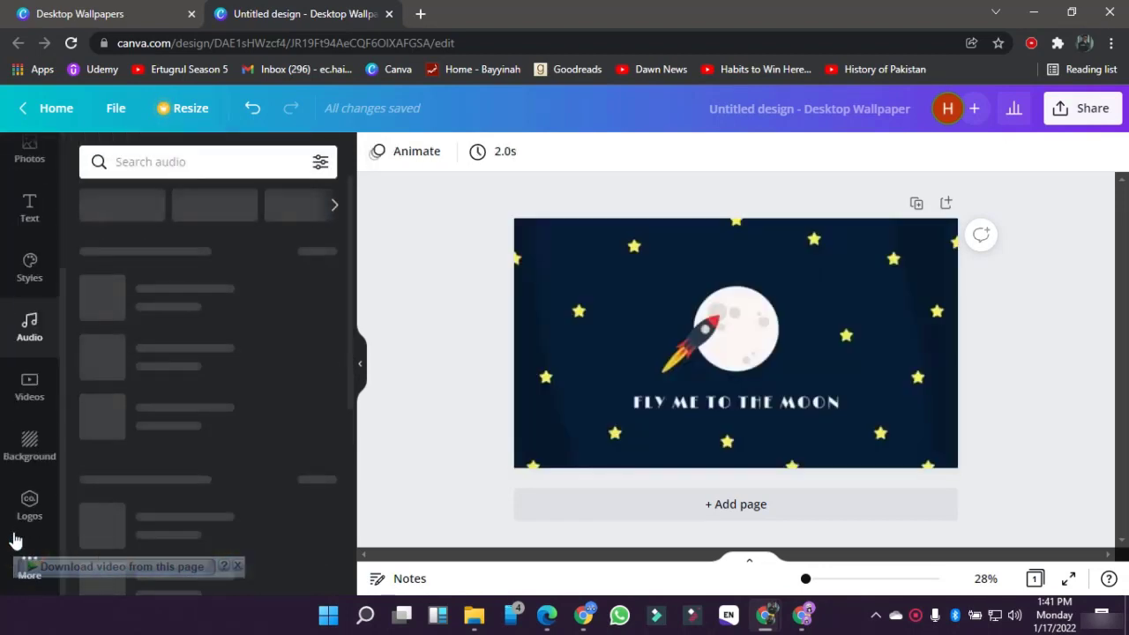
left_click(20, 556)
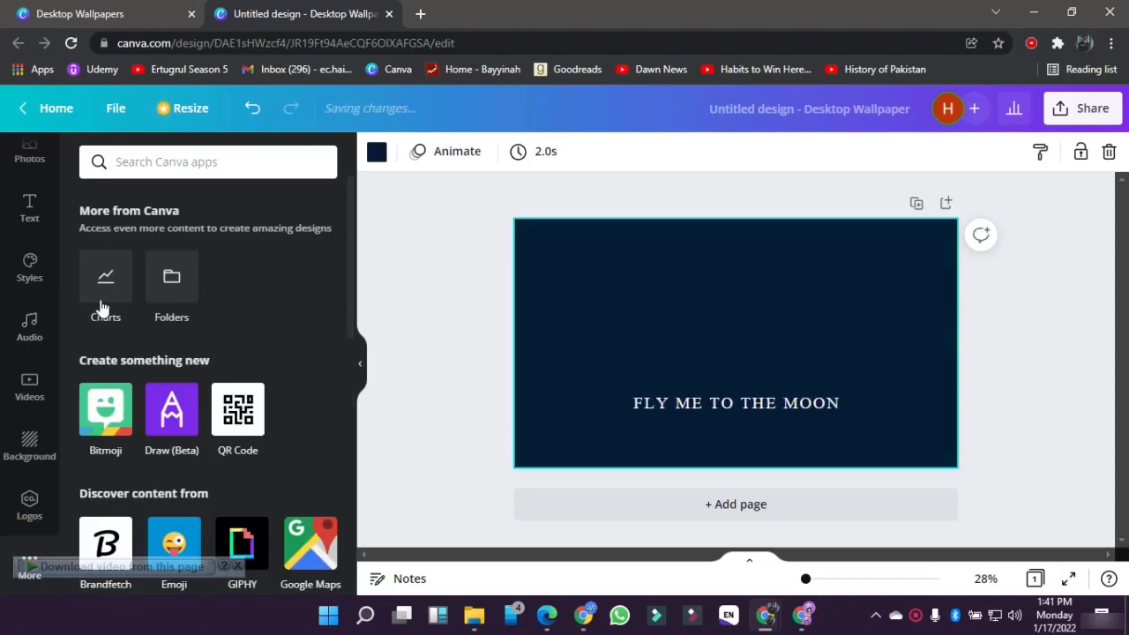
left_click(29, 267)
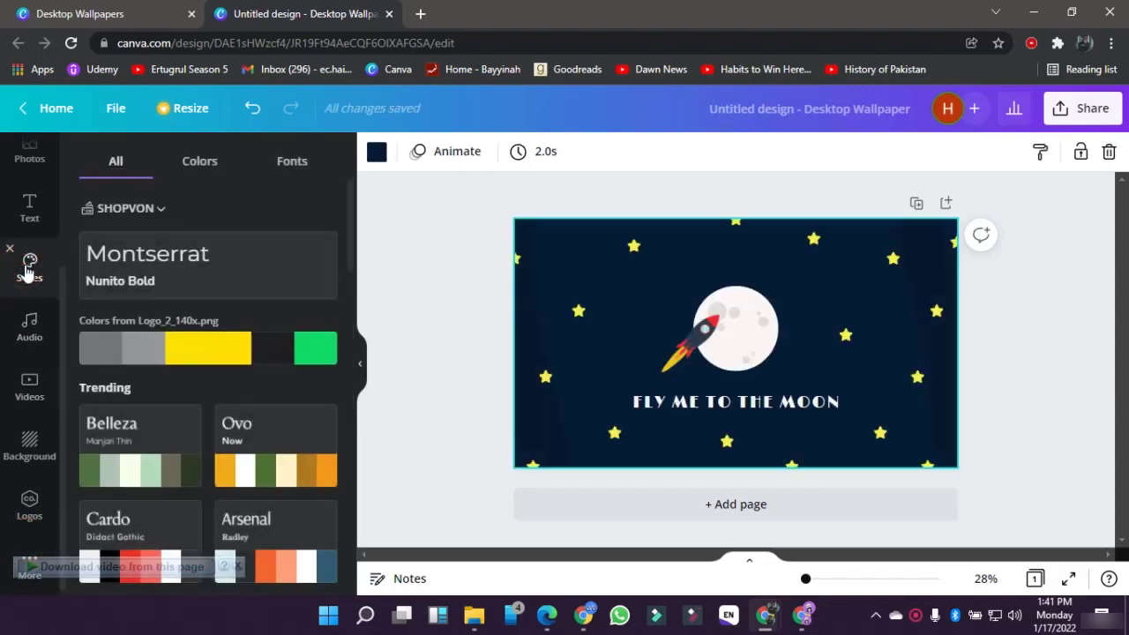
scroll(156, 359, "down", 2)
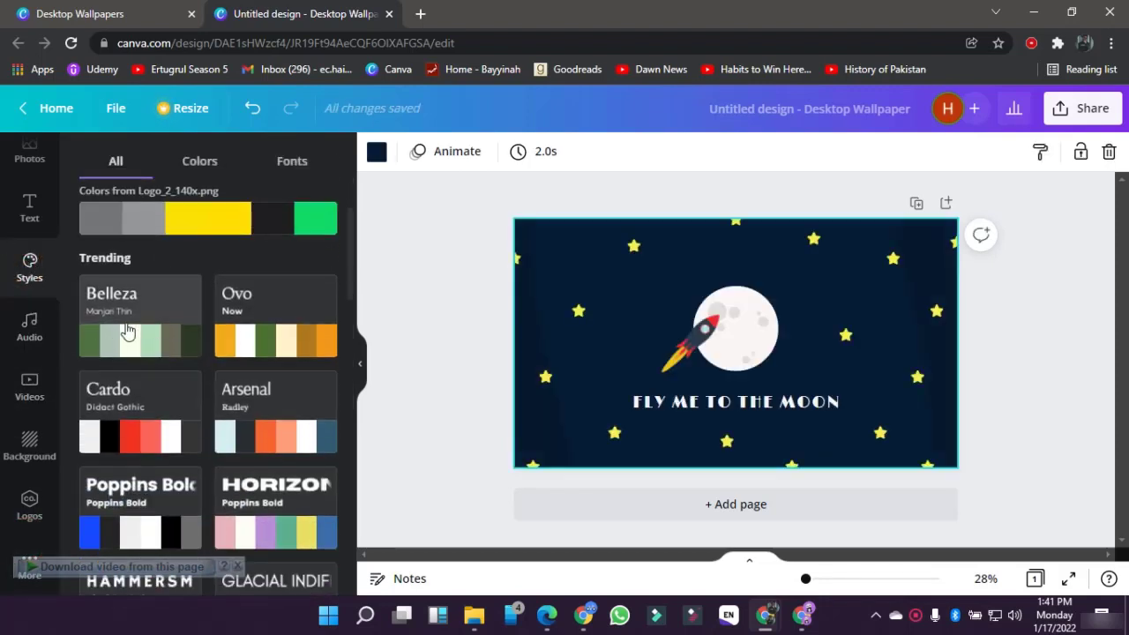
Step: Try the Belleza, Arsenal, Horizon and Gagalin style combinations on the moon wallpaper
left_click(128, 328)
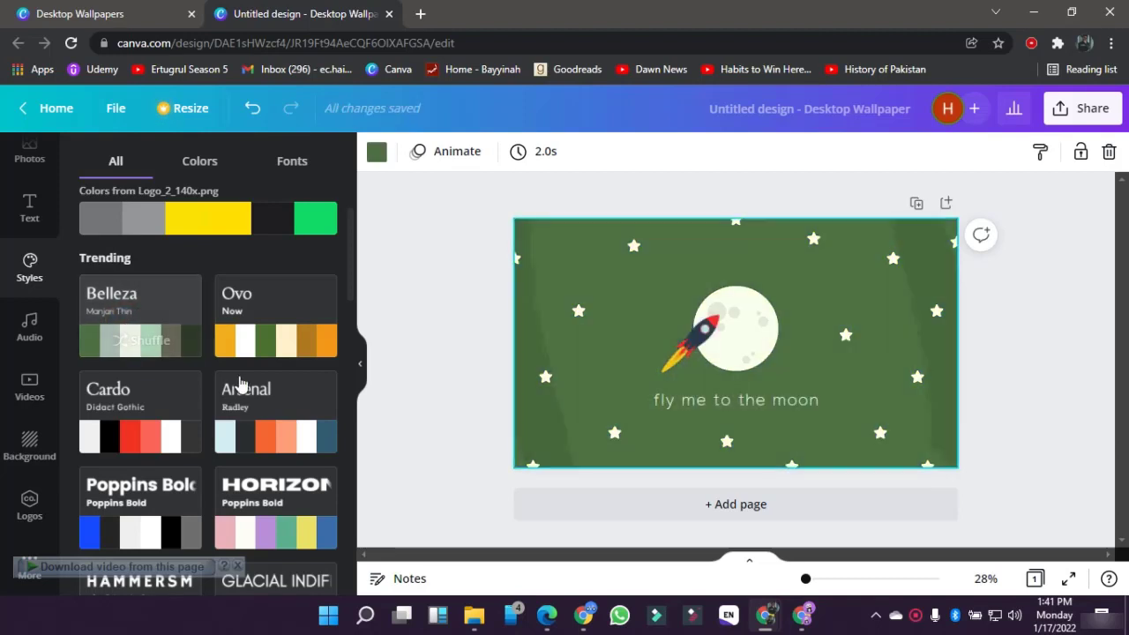
left_click(260, 410)
left_click(258, 415)
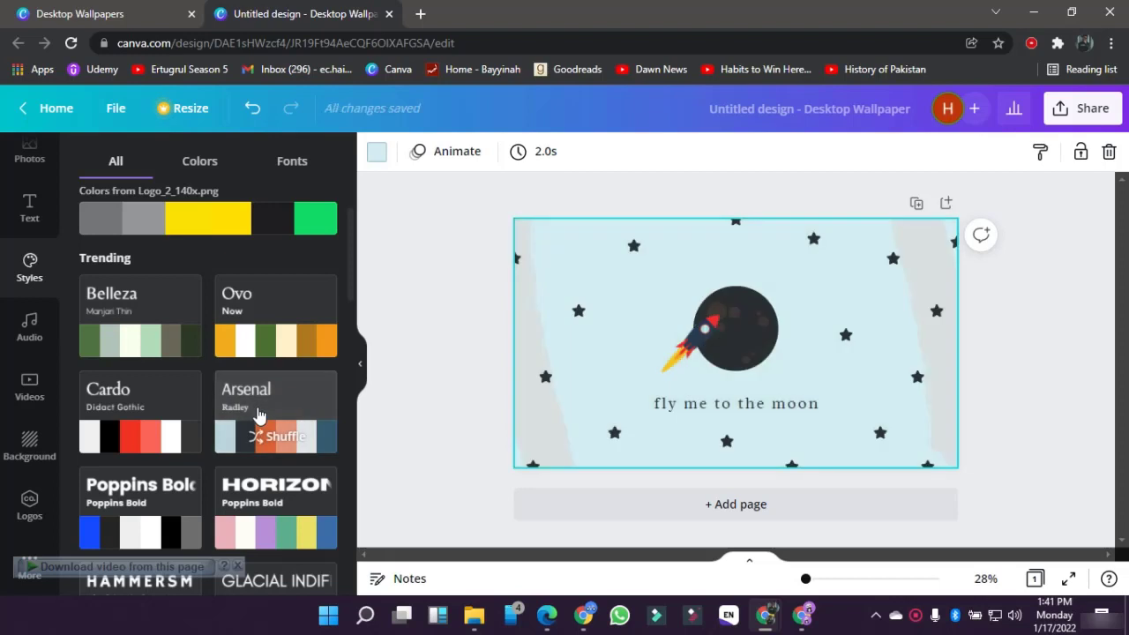
scroll(258, 415, "down", 1)
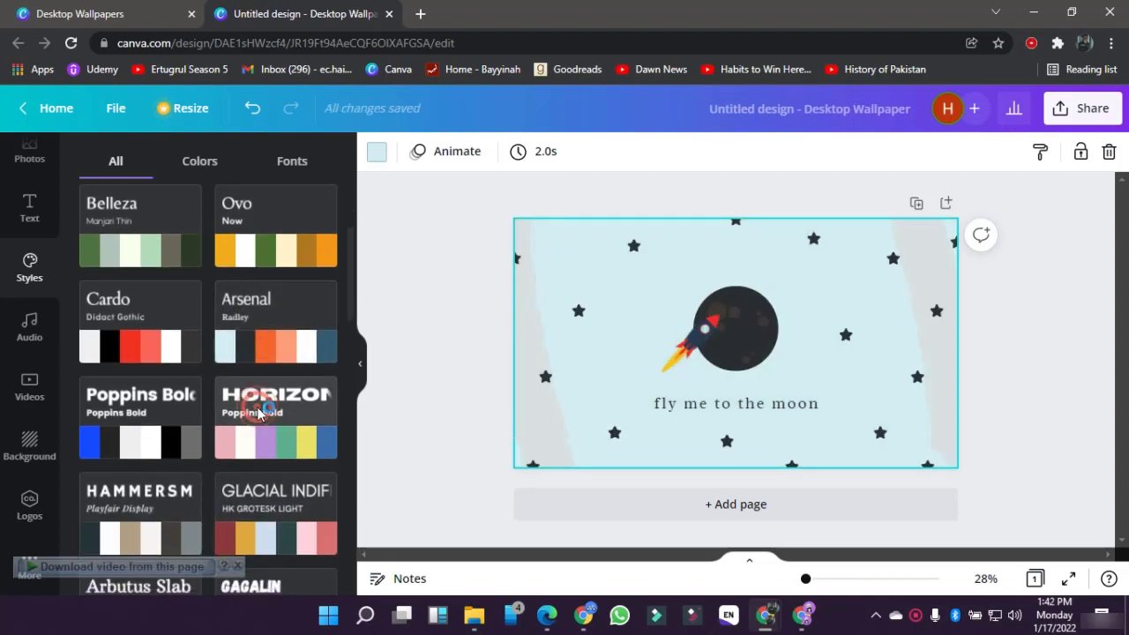
left_click(259, 414)
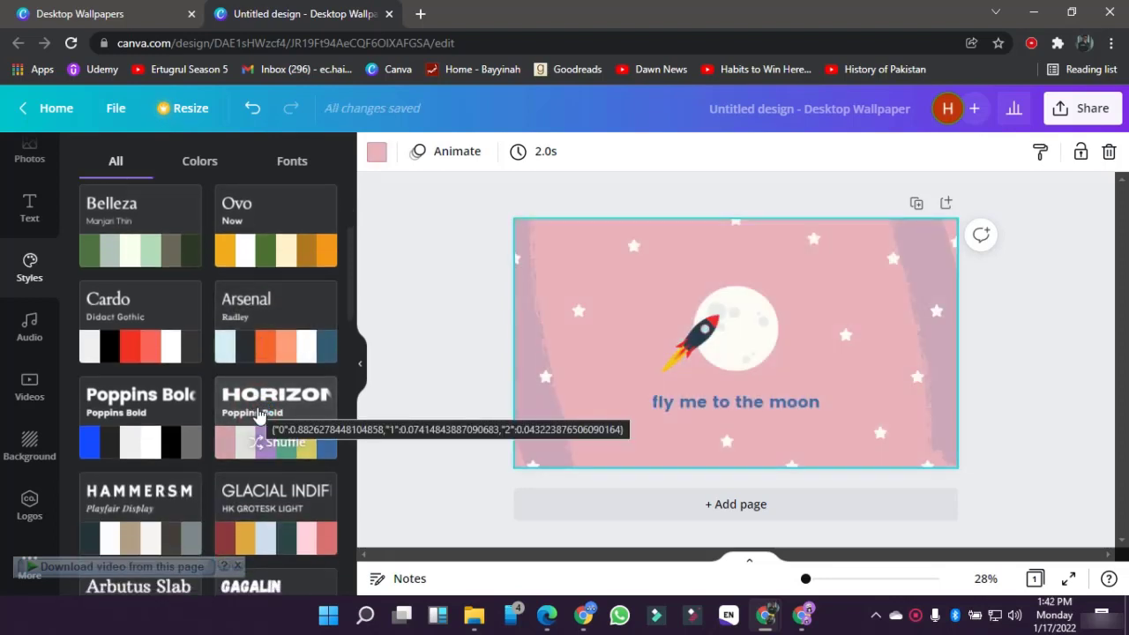
scroll(259, 414, "down", 2)
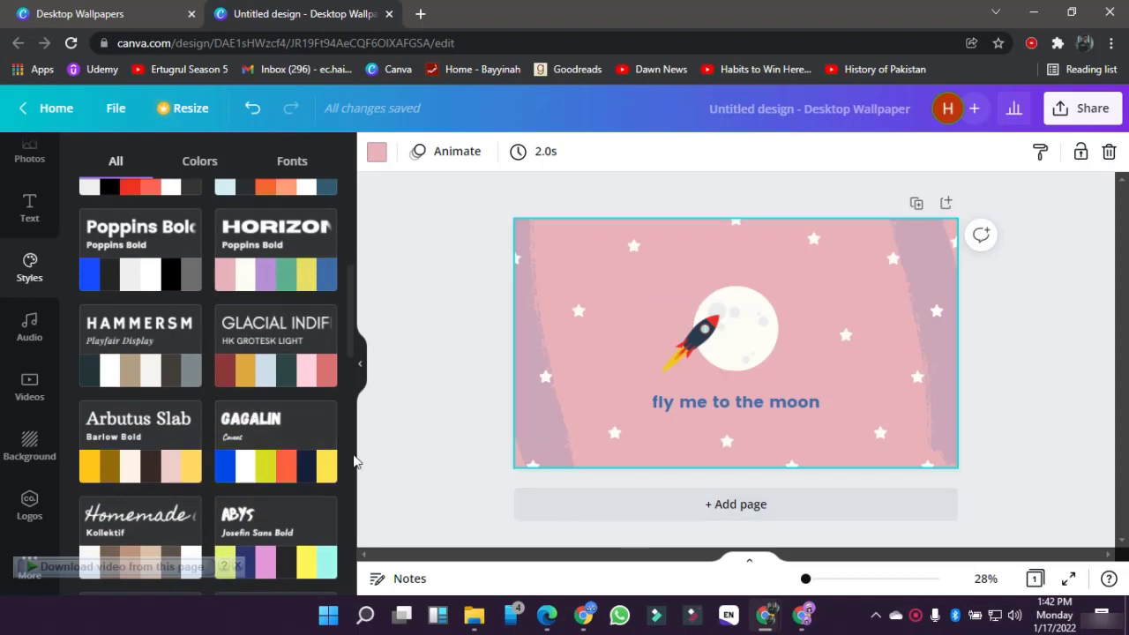
scroll(353, 461, "down", 2)
left_click(289, 351)
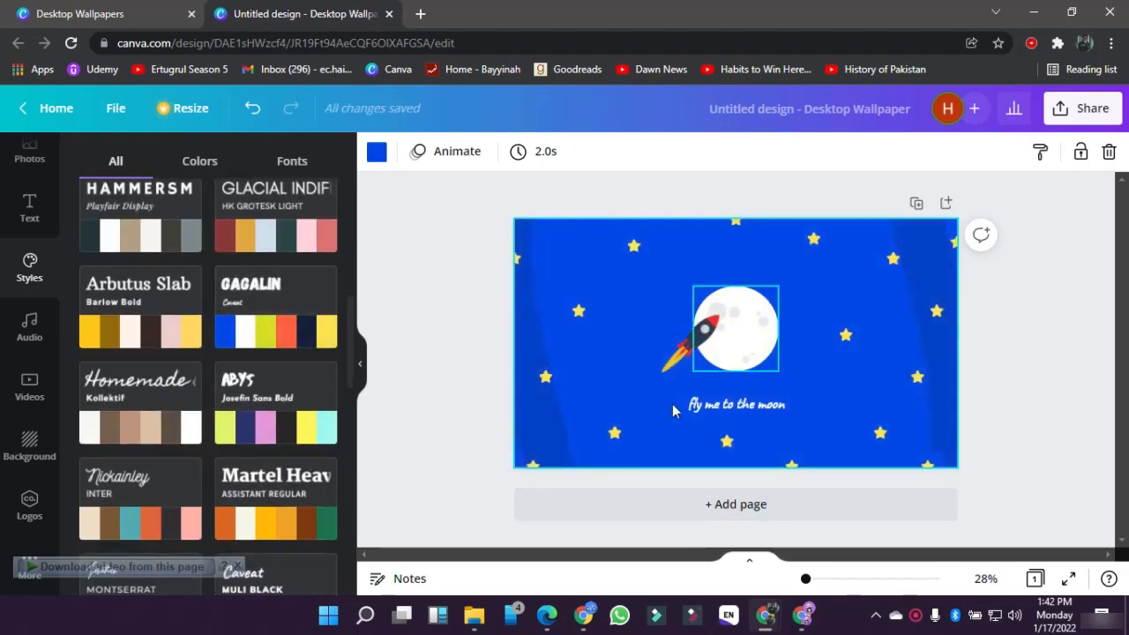
Step: Apply the trending Montserrat style with the cream and muted green palette to the moon wallpaper
scroll(176, 388, "down", 4)
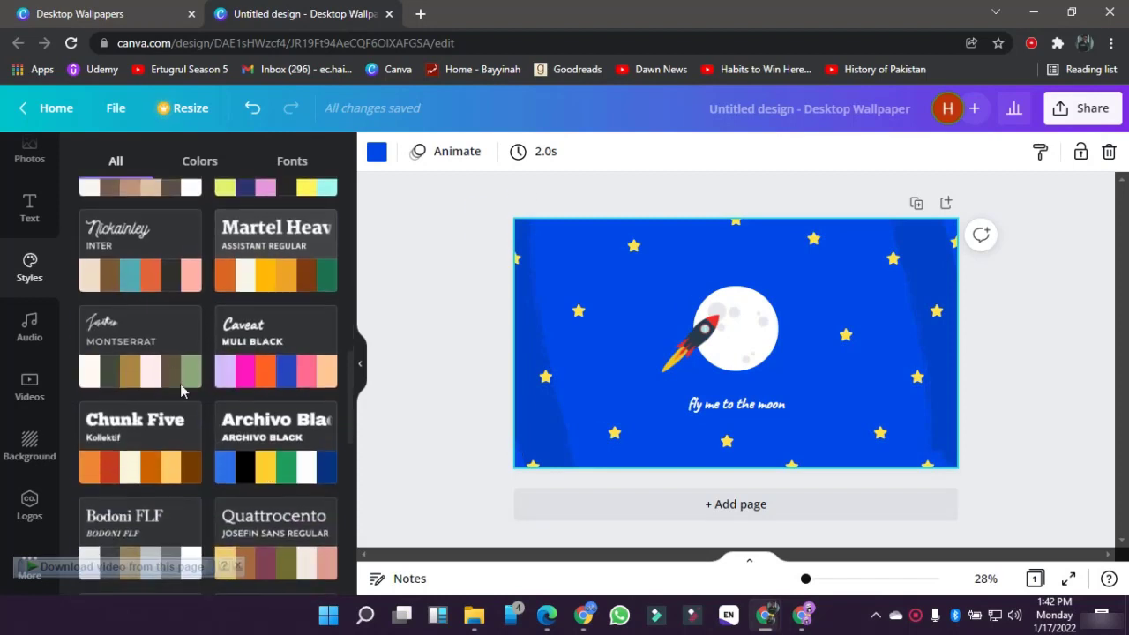
left_click(160, 364)
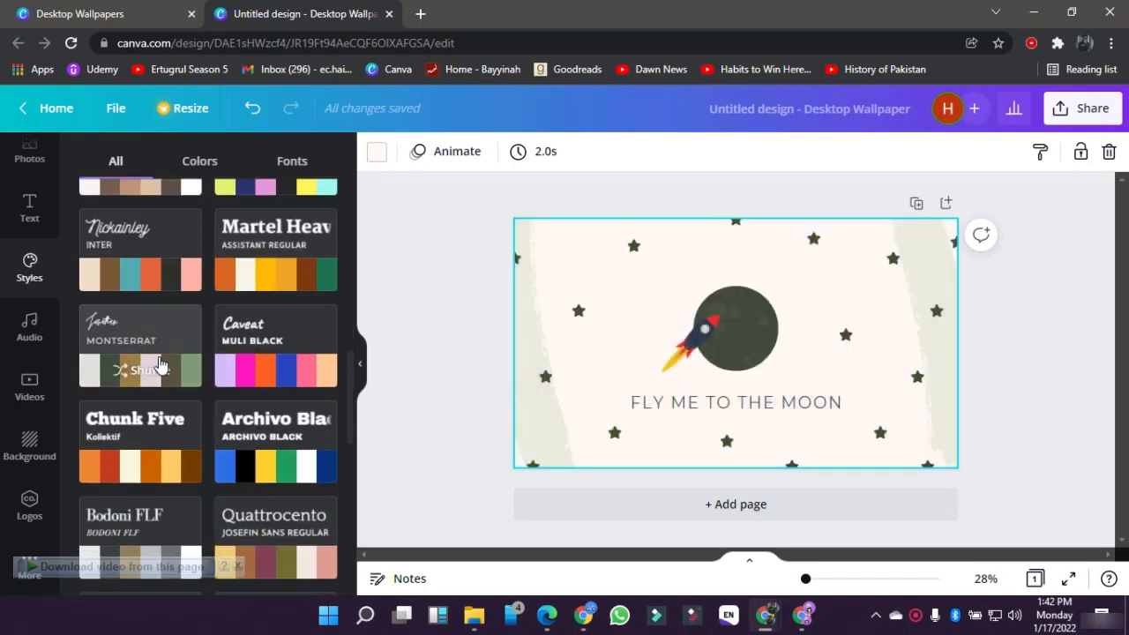
scroll(7, 291, "up", 3)
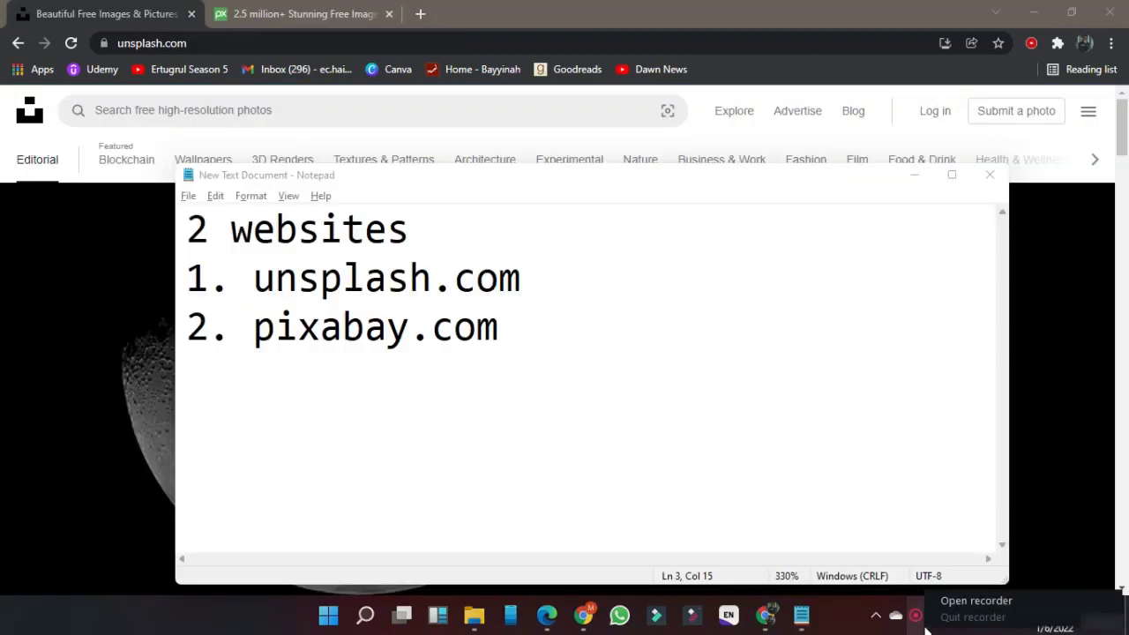
Step: Switch to the Notepad document and highlight the "2 websites" heading and the unsplash.com entry
left_click(774, 469)
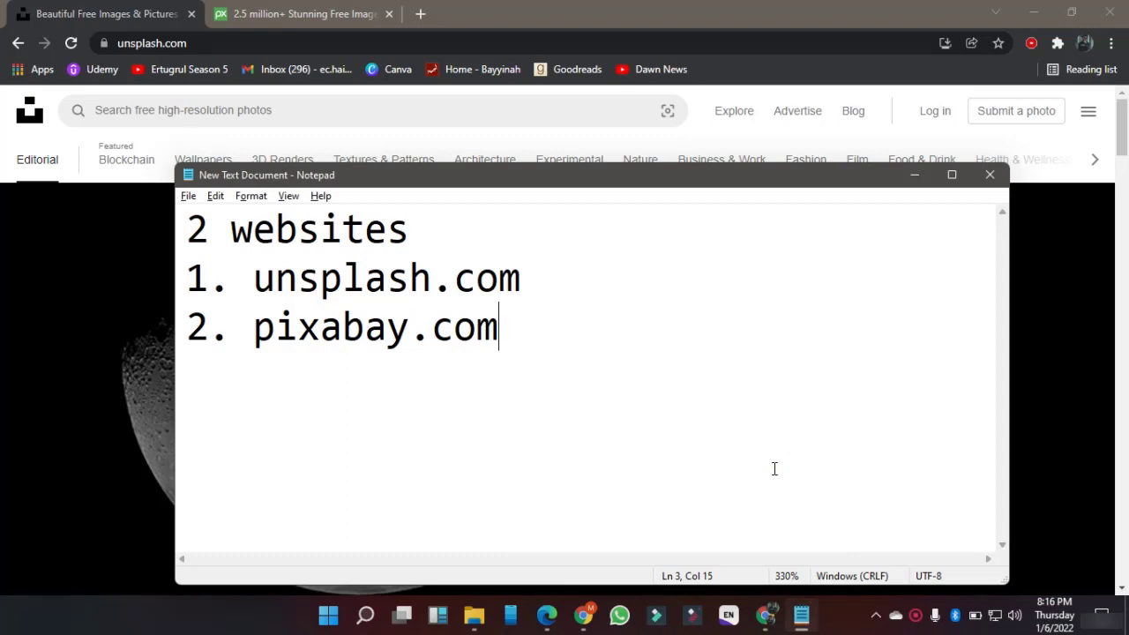
left_click_drag(432, 242, 196, 227)
left_click_drag(253, 278, 575, 265)
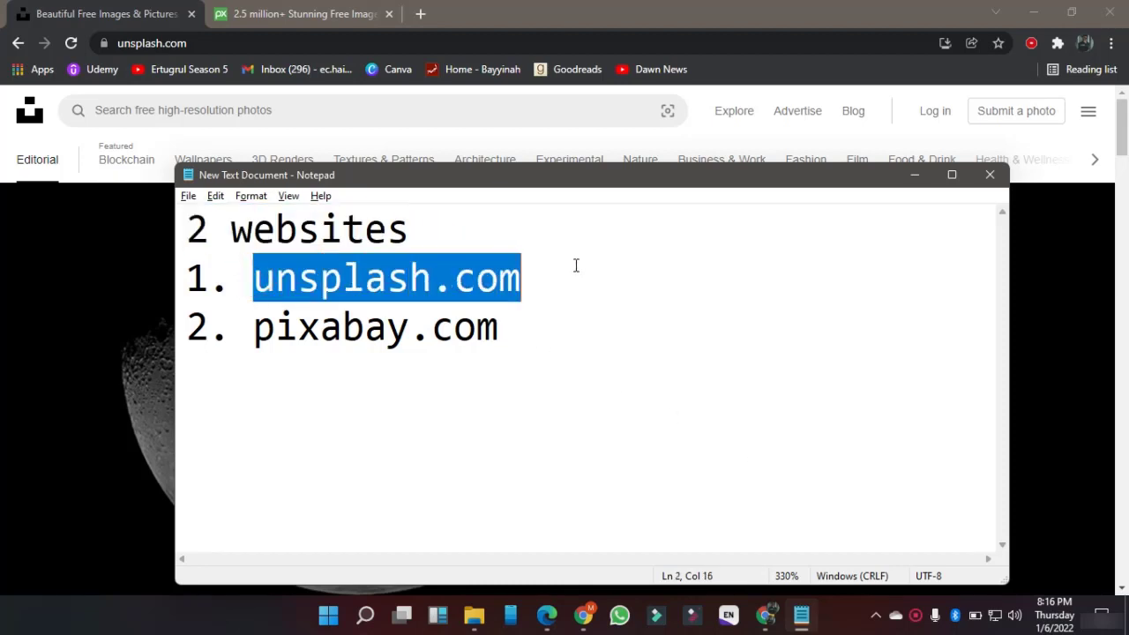
Step: Highlight the pixabay.com entry in the Notepad document, then show the Pixabay home page and look over its featured images
left_click_drag(255, 327, 521, 341)
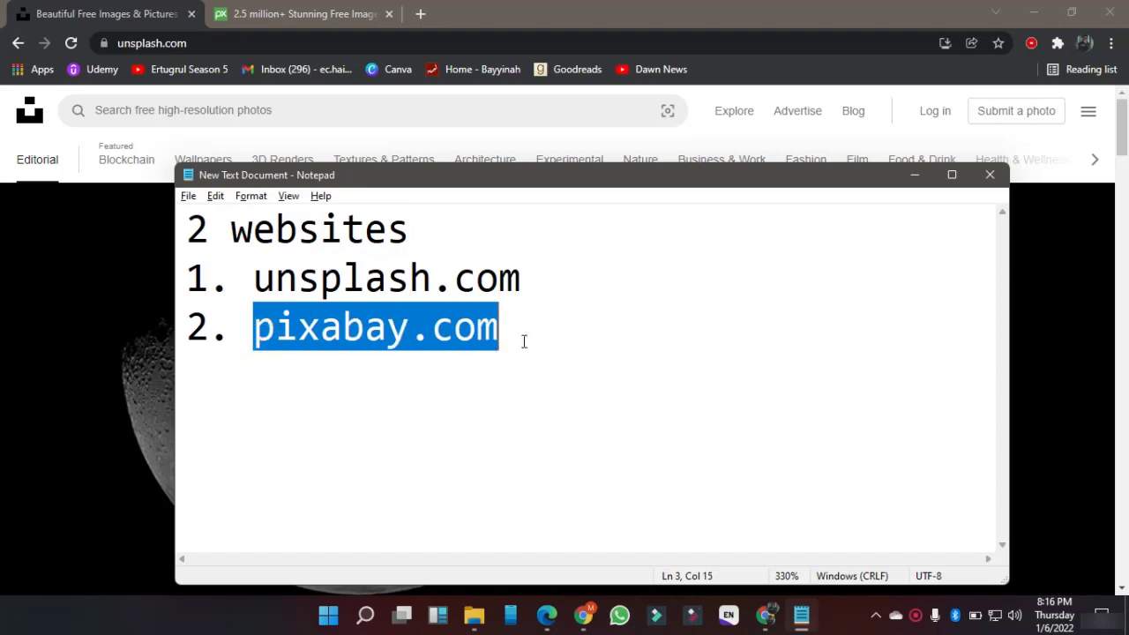
left_click(916, 176)
left_click(272, 14)
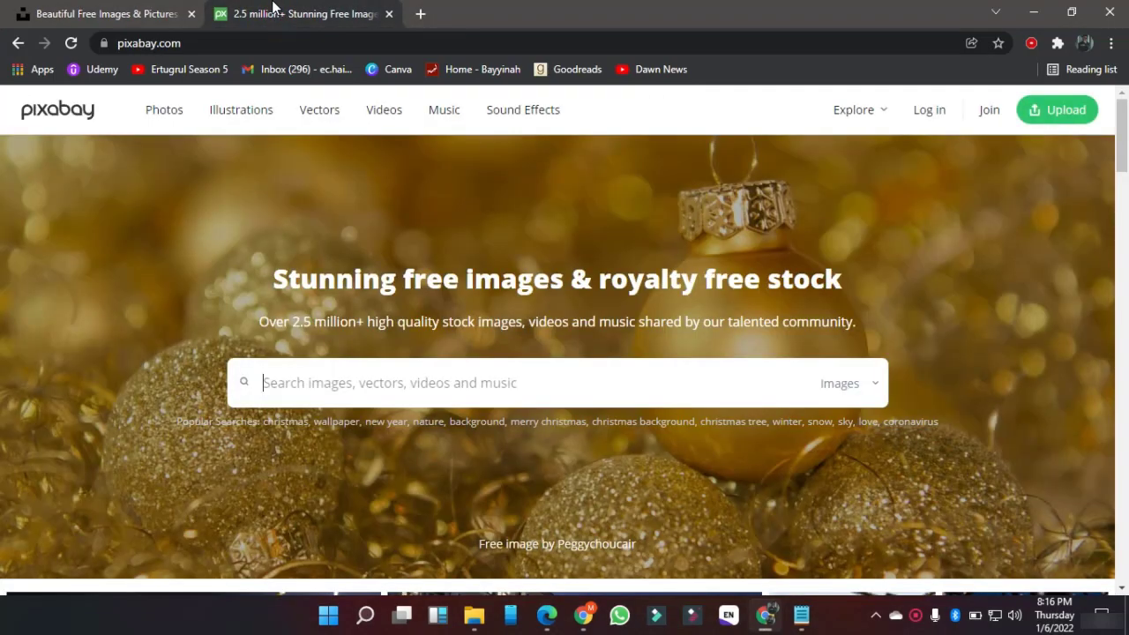
scroll(225, 411, "down", 9)
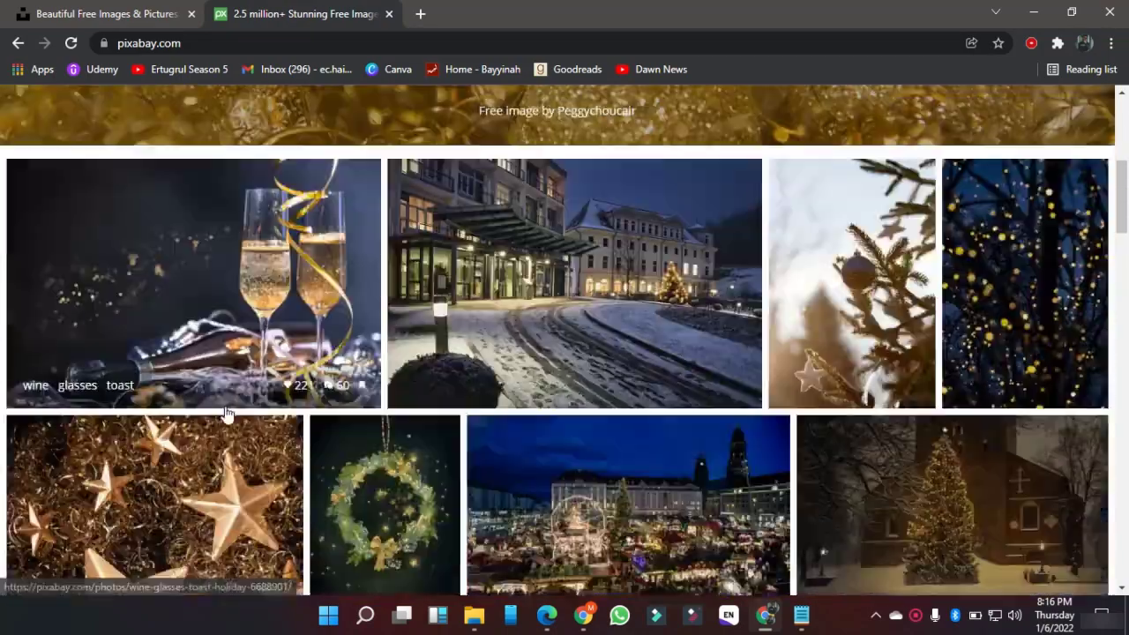
scroll(225, 415, "up", 3)
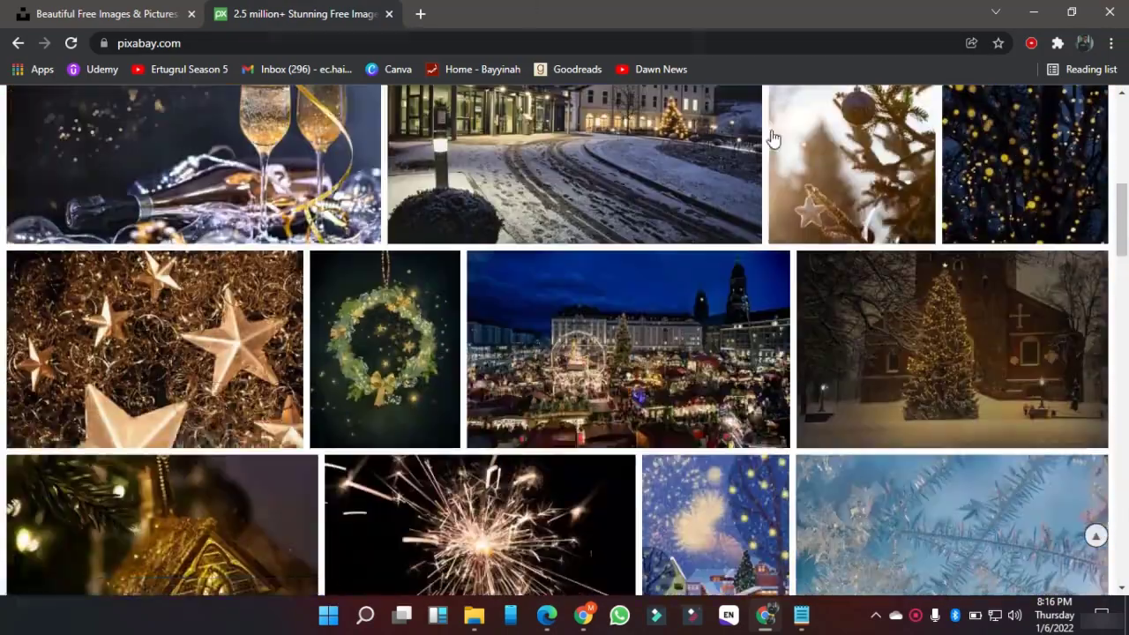
scroll(323, 380, "up", 6)
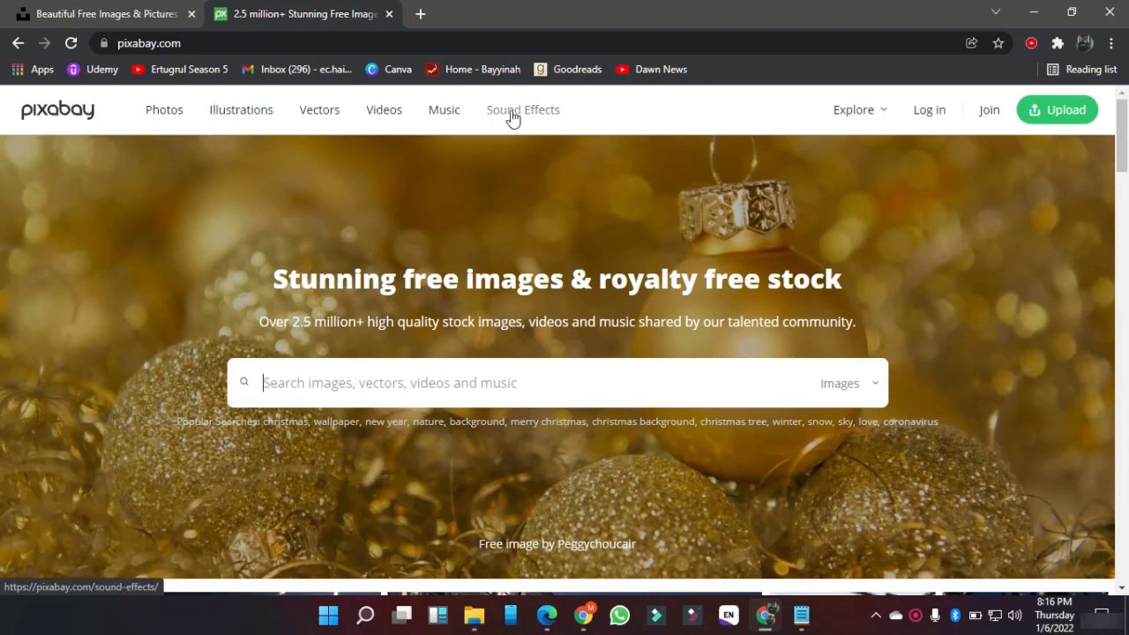
Step: Search Pixabay for "nature" images
left_click(380, 396)
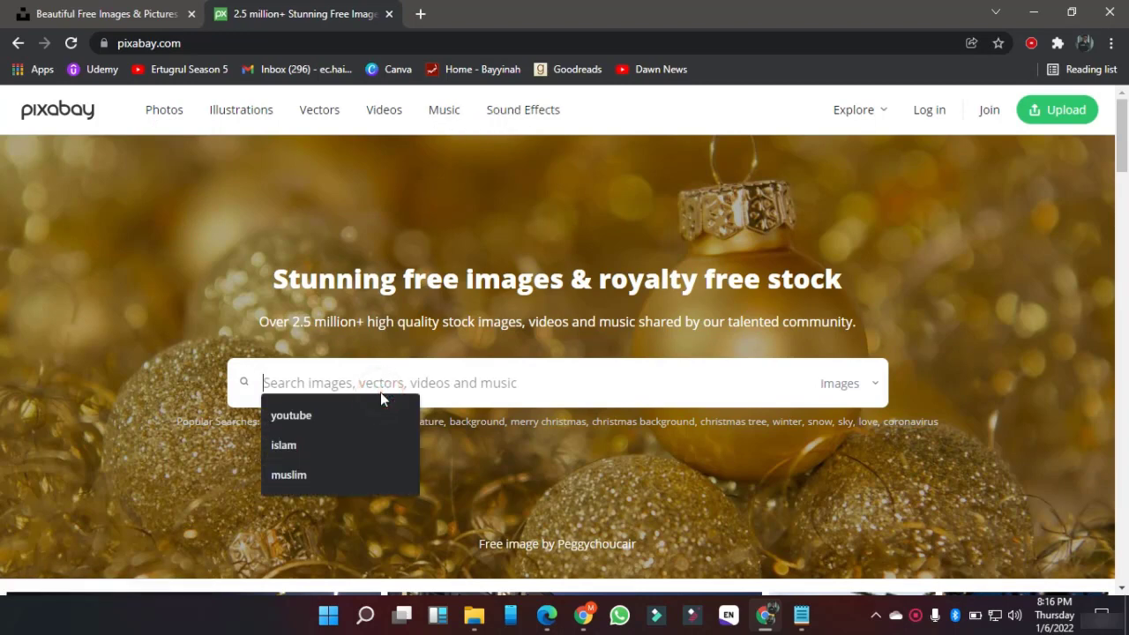
type("nature")
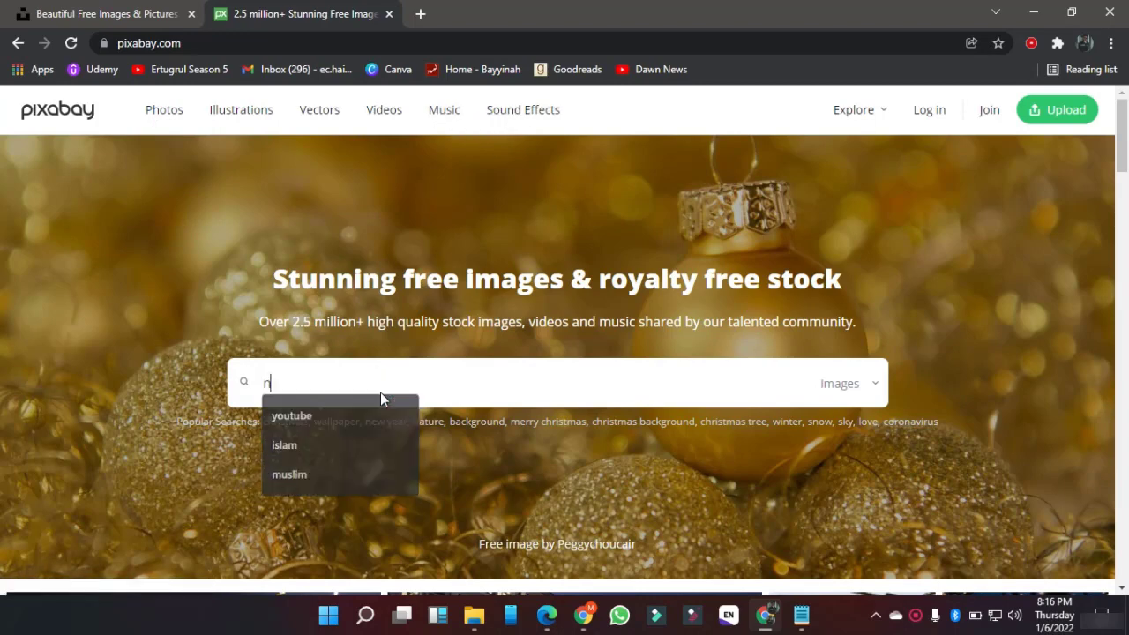
key("Return")
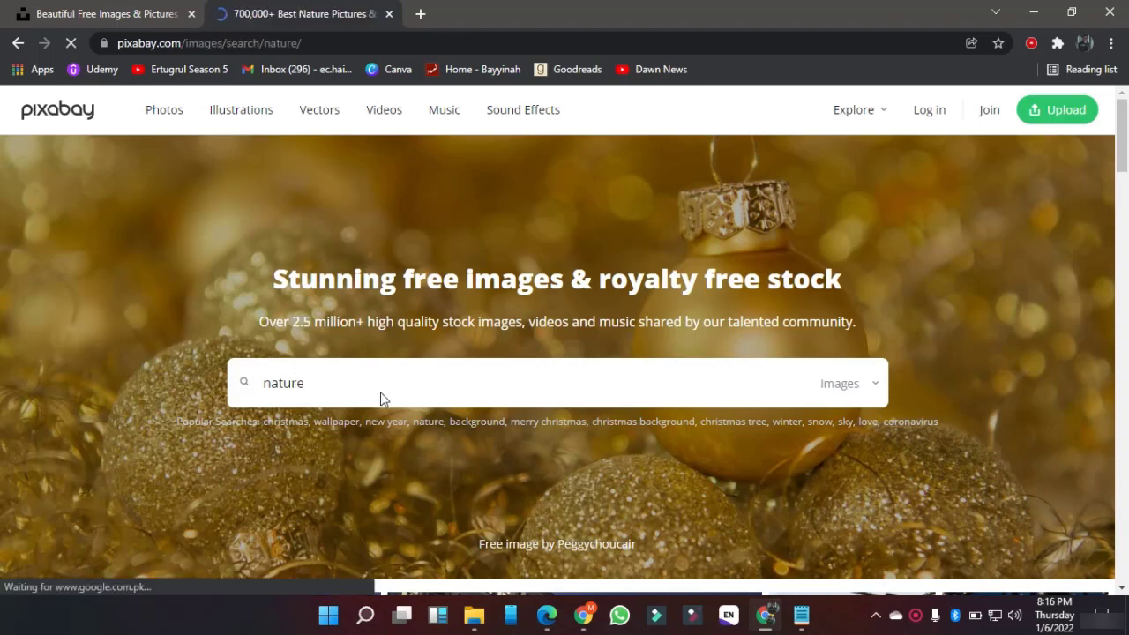
Step: Look through the nature pictures in the Pixabay search results
scroll(380, 399, "down", 4)
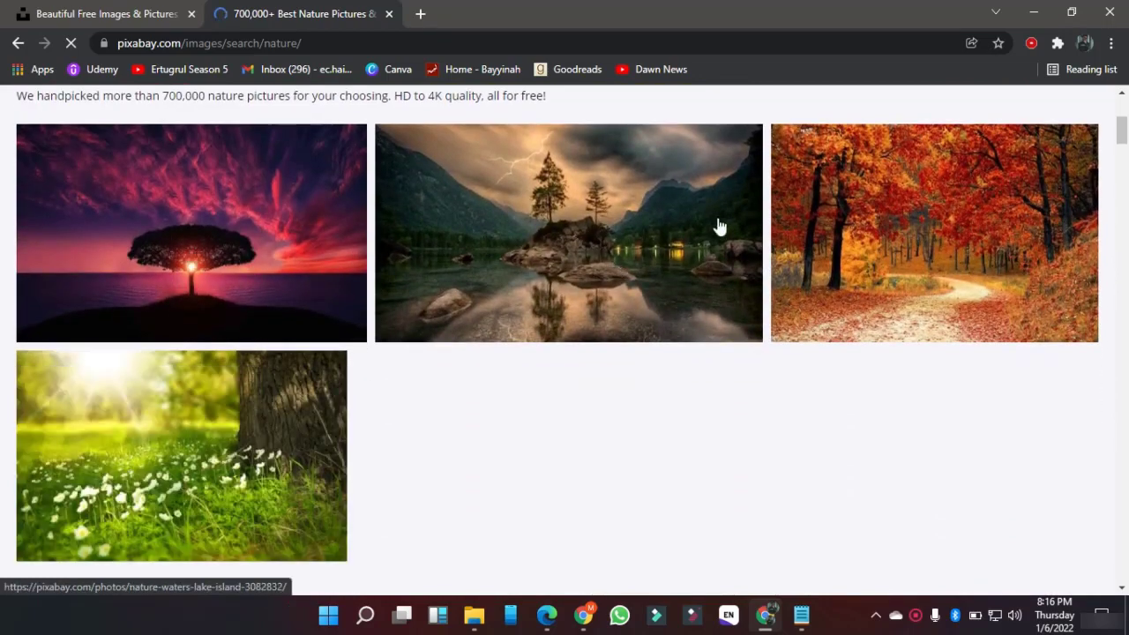
scroll(685, 454, "down", 4)
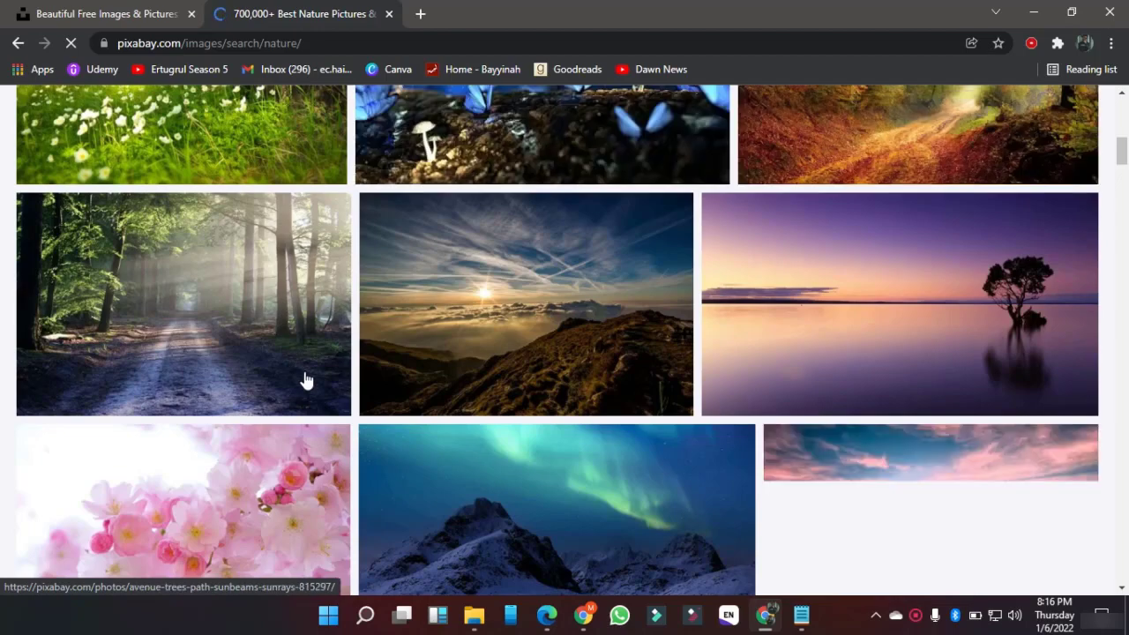
scroll(303, 358, "down", 4)
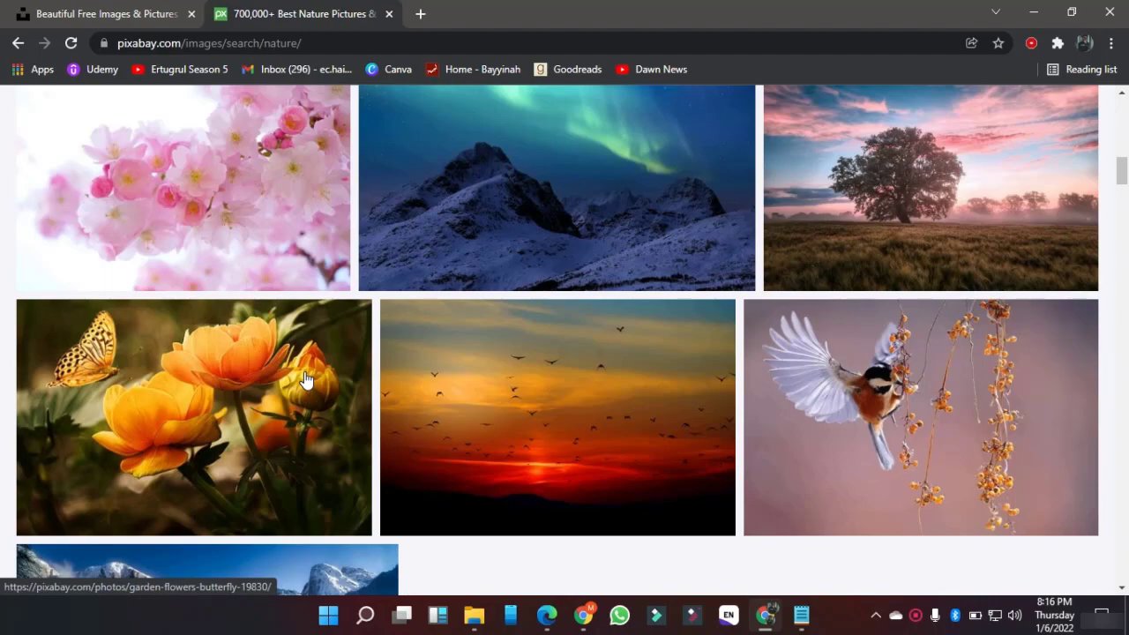
scroll(304, 379, "down", 3)
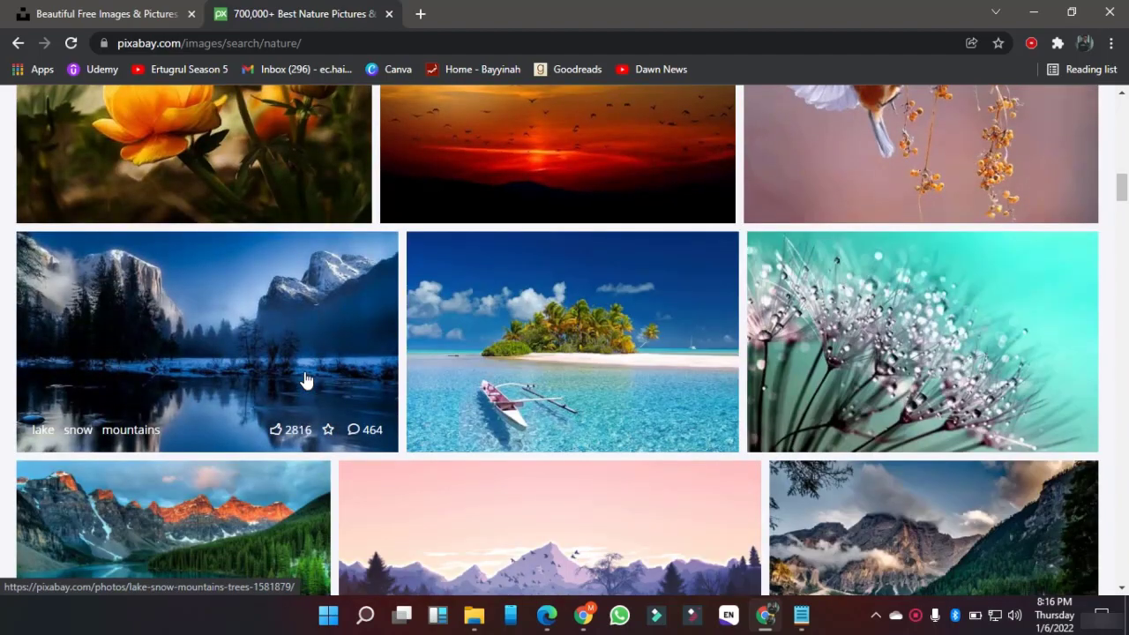
scroll(304, 379, "down", 5)
scroll(304, 379, "down", 3)
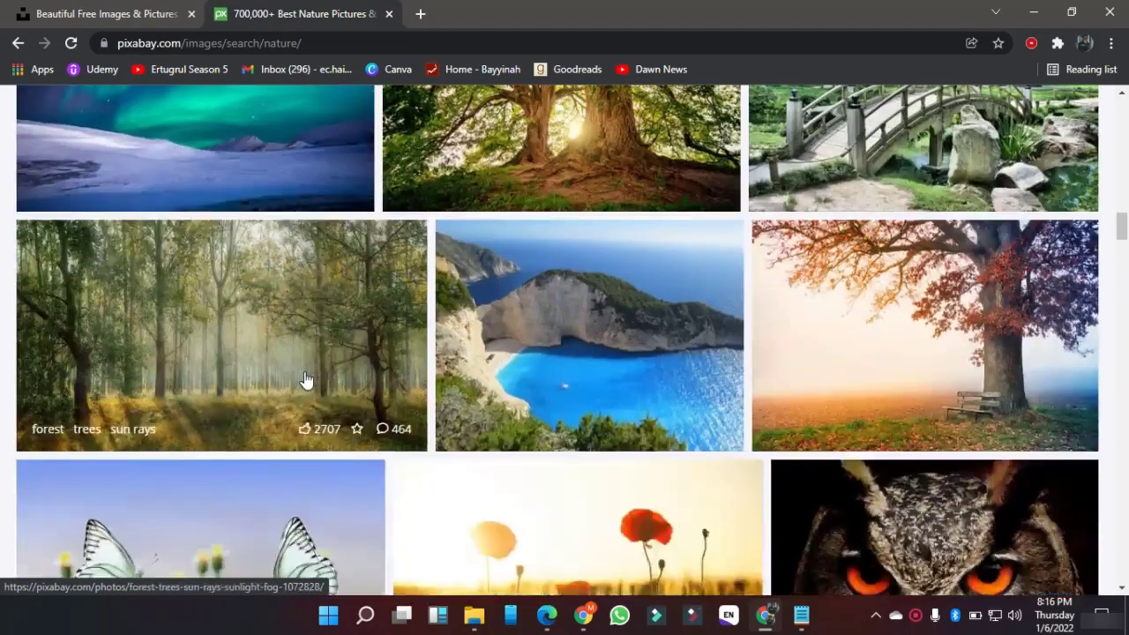
scroll(305, 380, "down", 2)
scroll(304, 380, "down", 3)
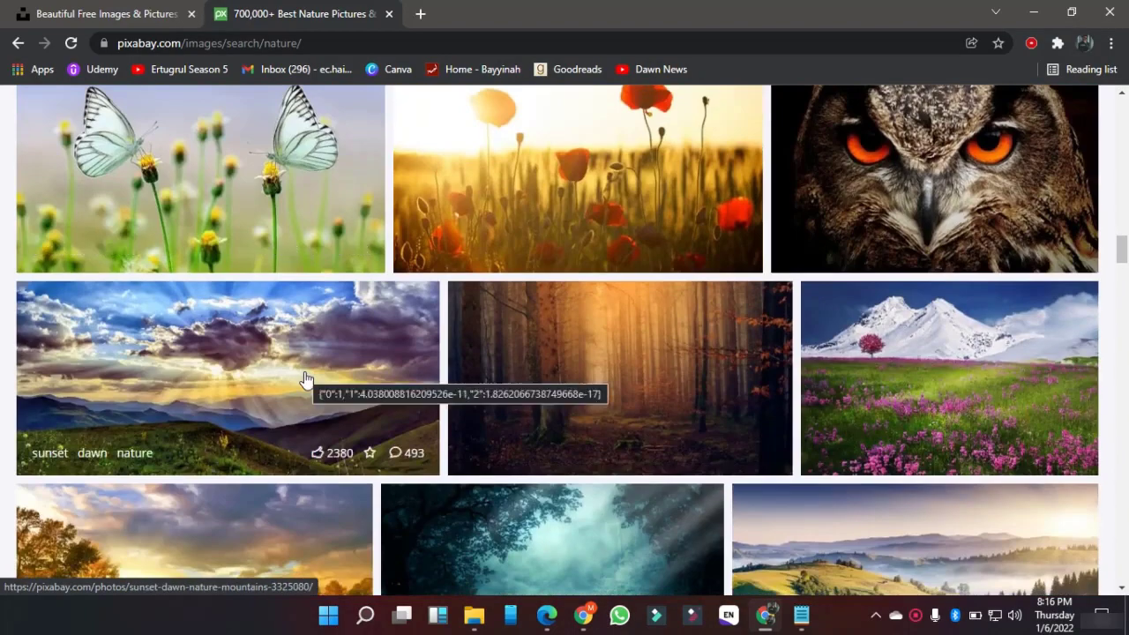
scroll(304, 379, "down", 4)
Step: Switch to the Unsplash site and search its photos for "nature"
left_click(132, 14)
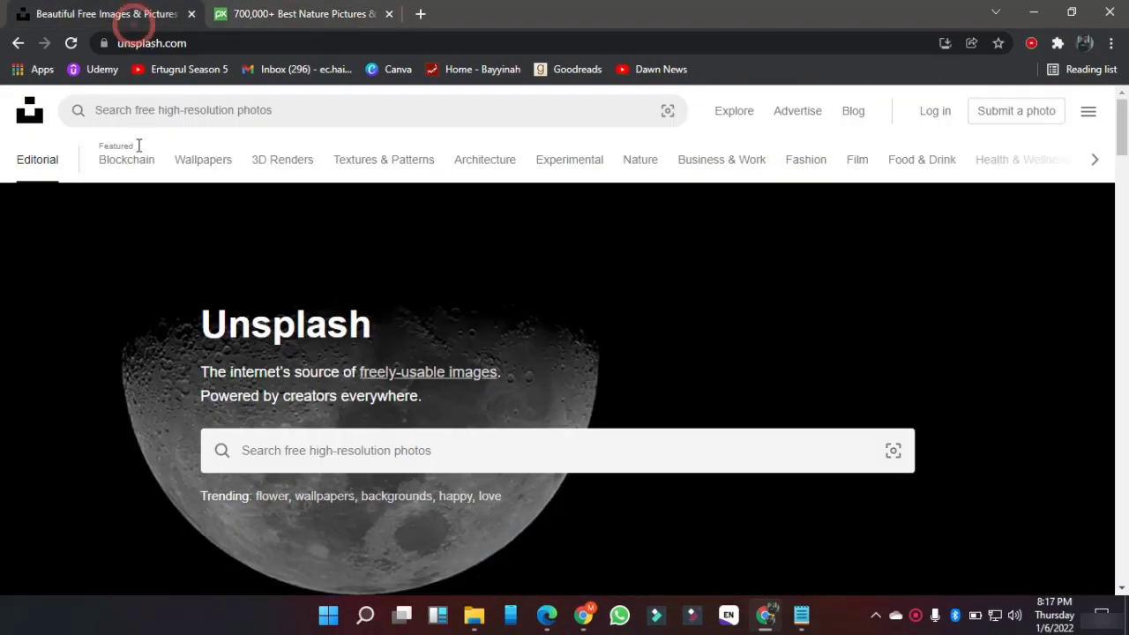
left_click(285, 435)
type("natu")
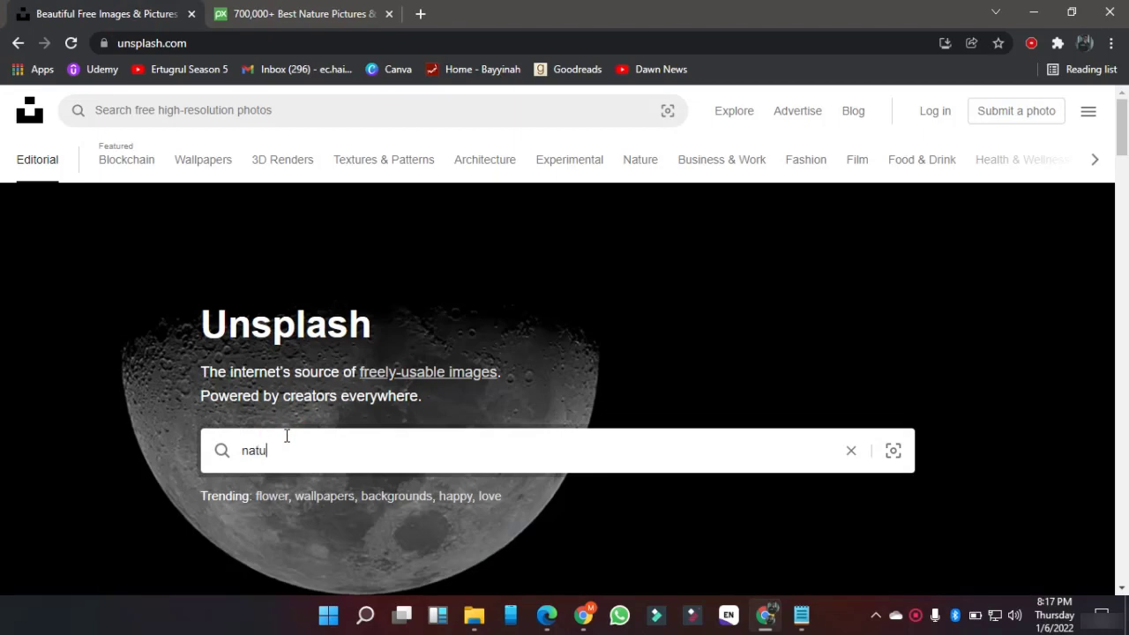
type("re")
key("Return")
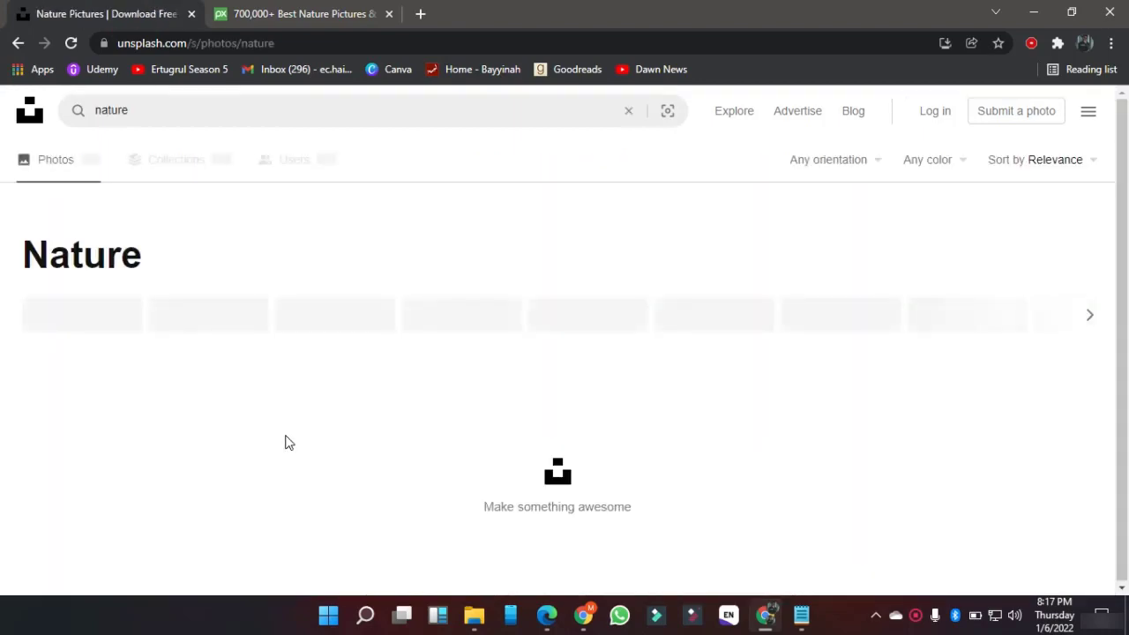
Step: Browse the Unsplash nature photos, past the related collections and on to the kingfisher and autumn forest pictures
scroll(285, 435, "down", 2)
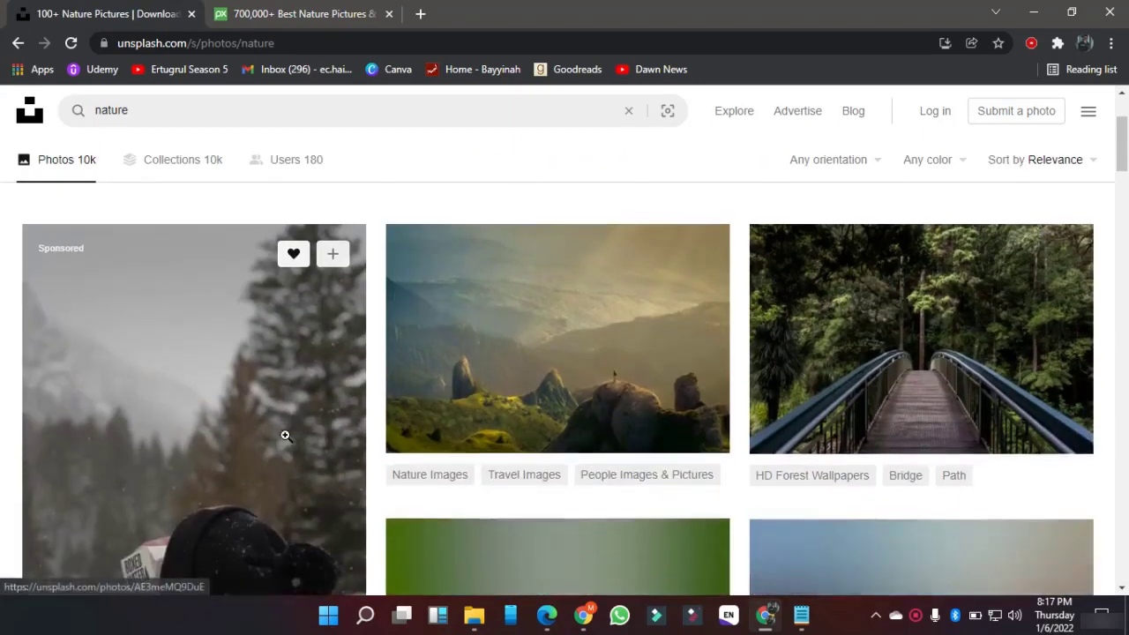
scroll(284, 435, "down", 3)
scroll(285, 435, "down", 4)
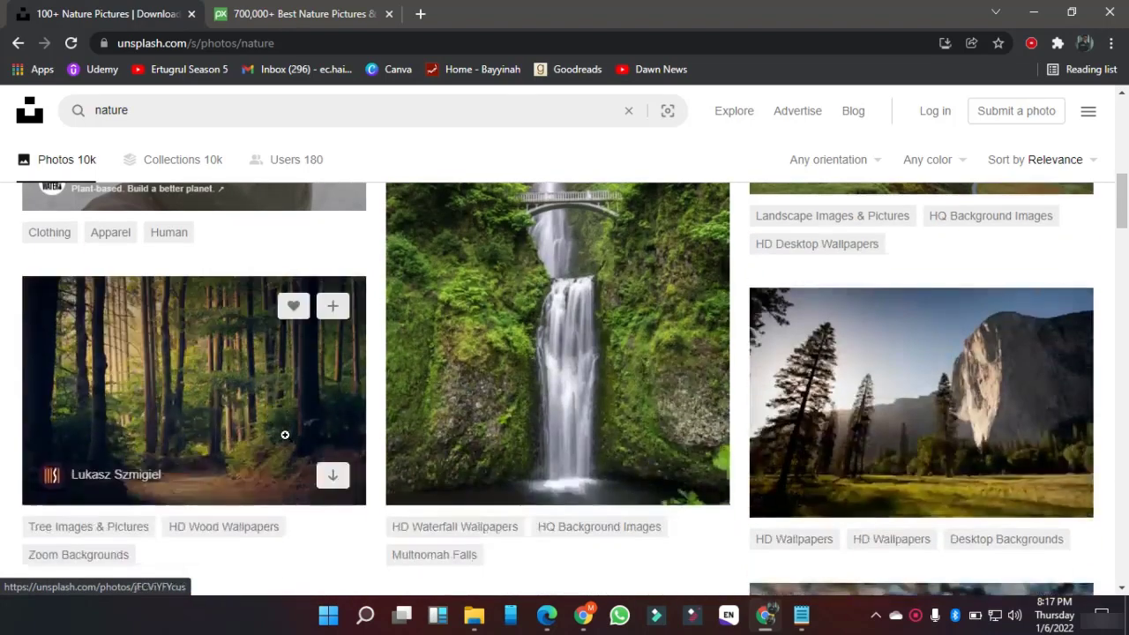
scroll(285, 435, "down", 8)
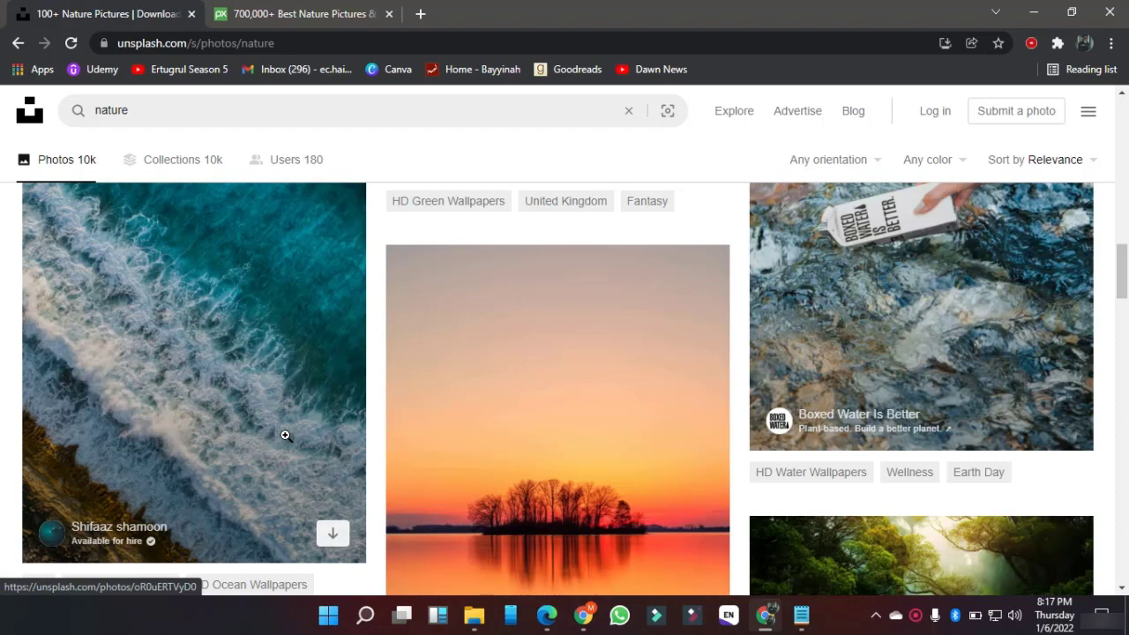
scroll(285, 435, "down", 6)
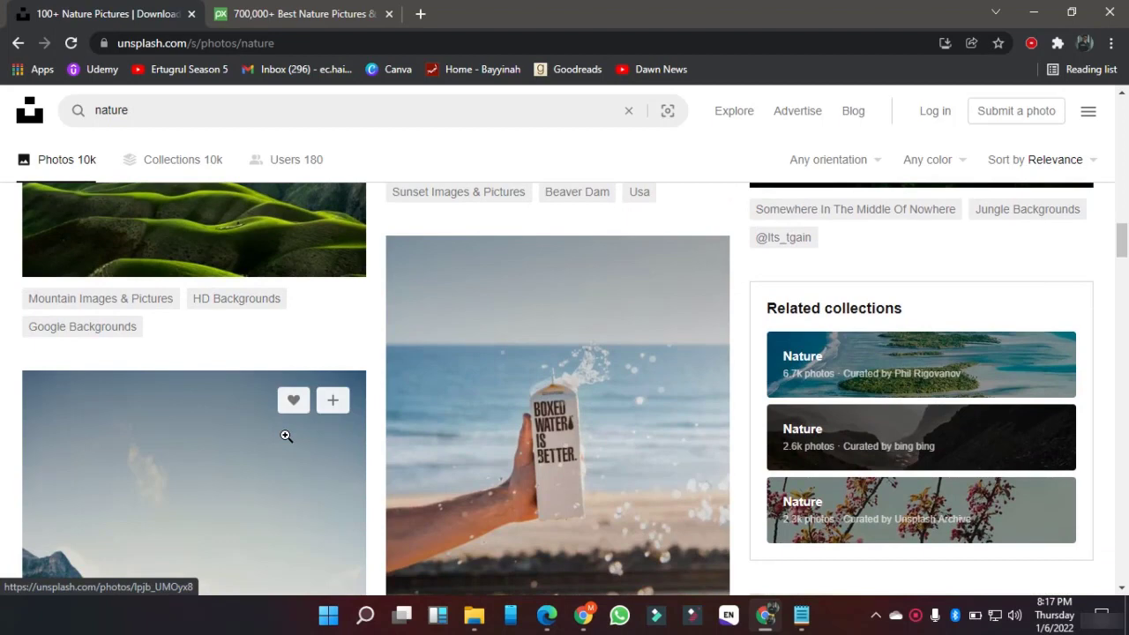
scroll(285, 434, "down", 3)
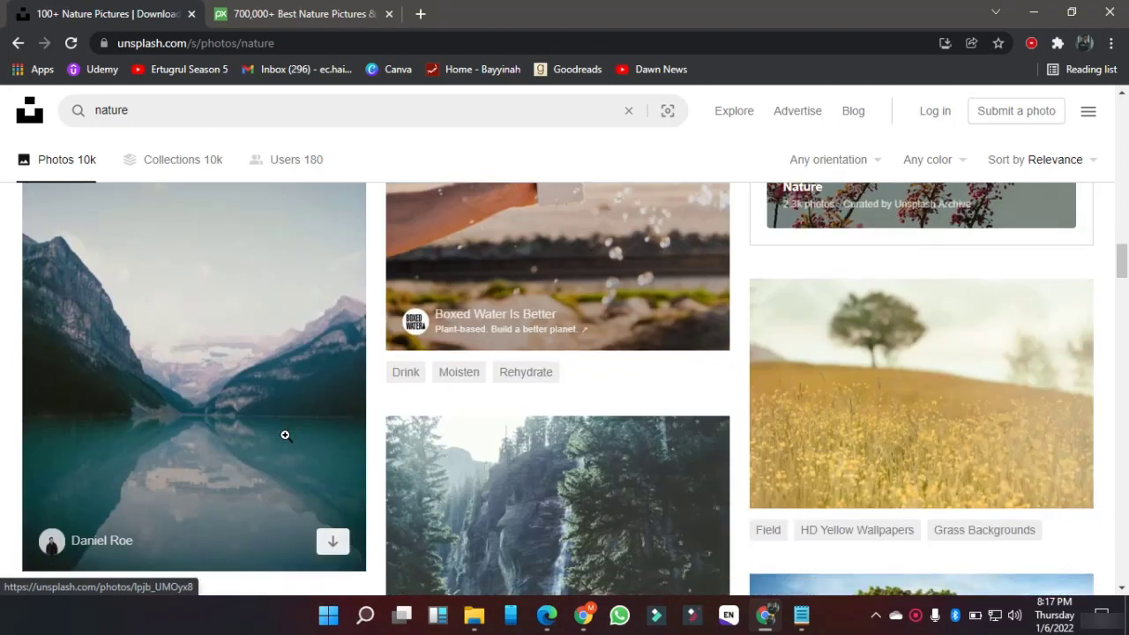
scroll(284, 435, "down", 8)
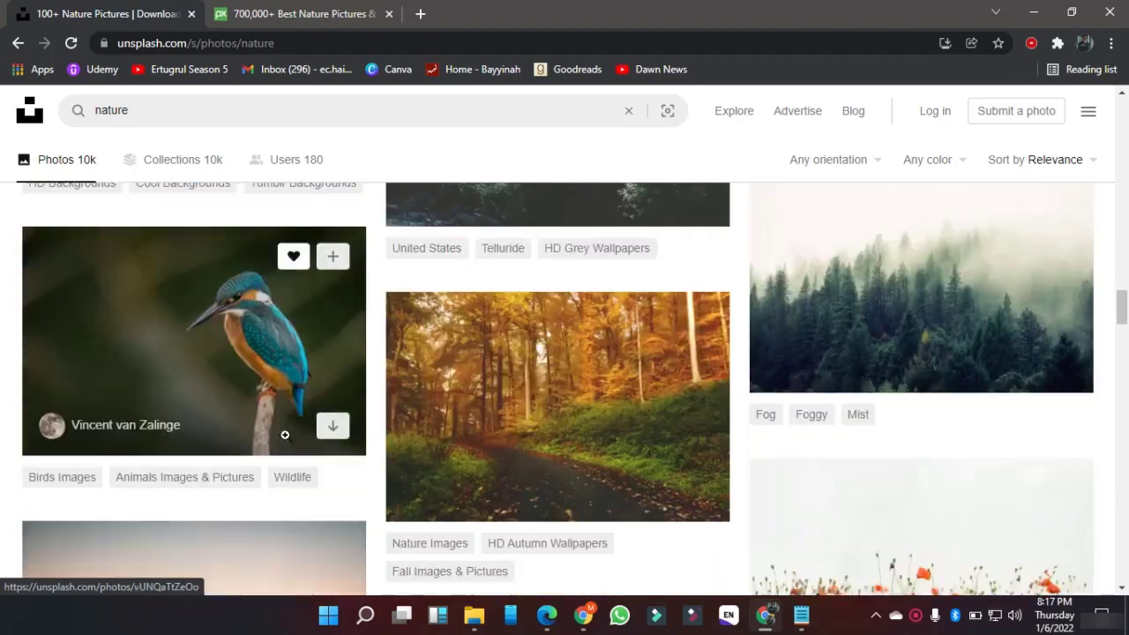
Step: Compare the nature results on Pixabay with those on Unsplash, ending on the Unsplash photos
left_click(337, 7)
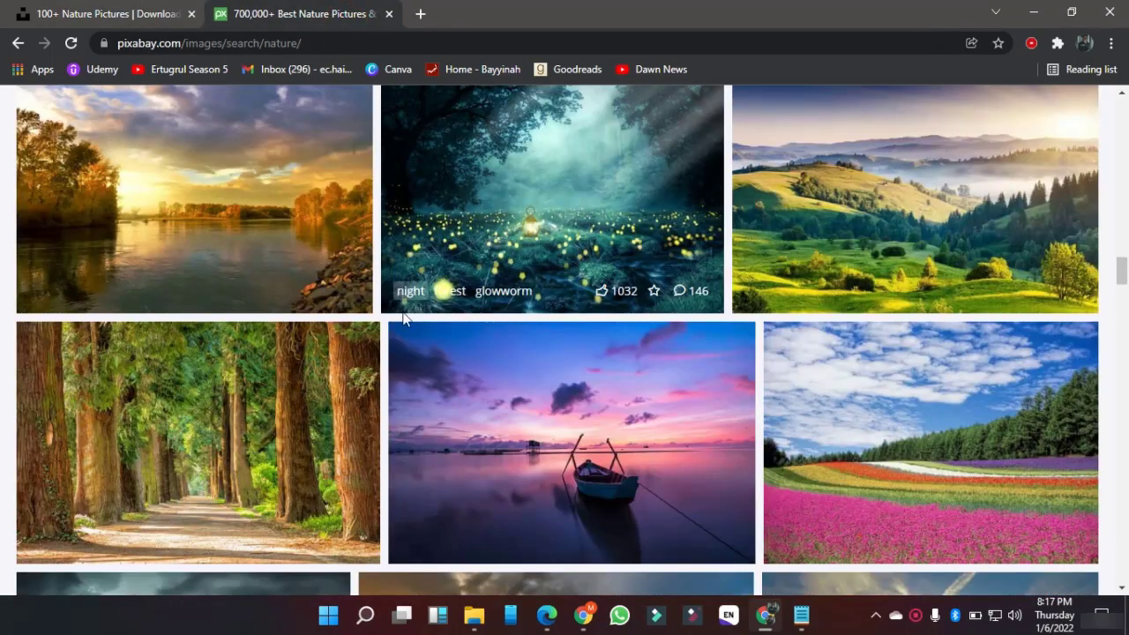
scroll(402, 311, "up", 4)
left_click(113, 22)
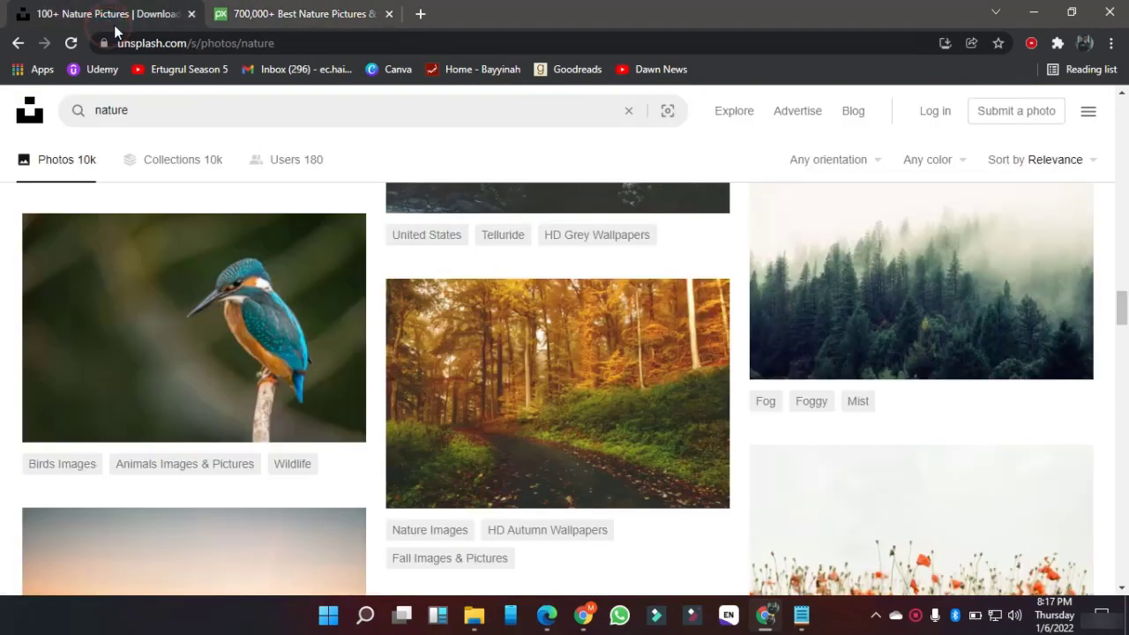
scroll(424, 357, "up", 3)
scroll(424, 357, "up", 2)
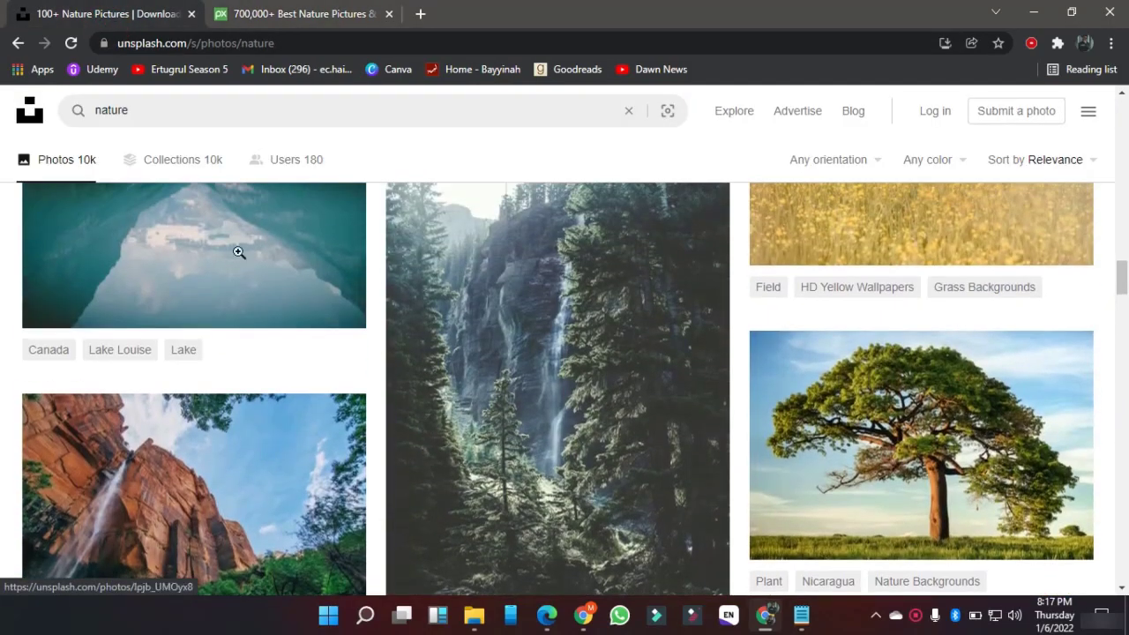
Step: Return to the Pixabay nature results and change the search type to Videos
left_click(253, 21)
scroll(224, 229, "up", 8)
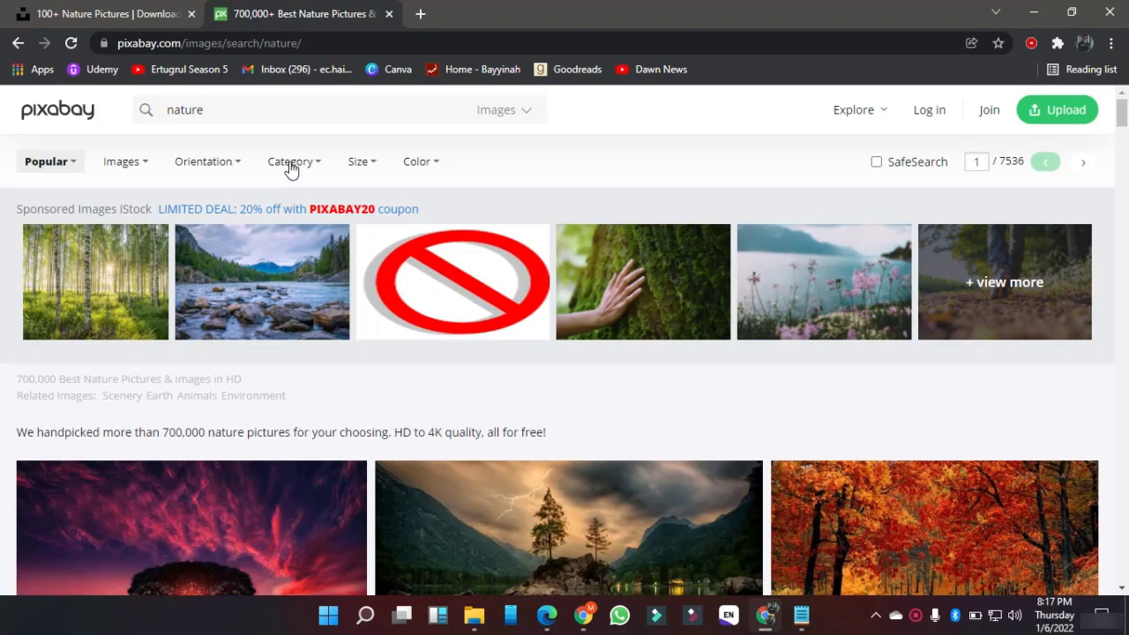
left_click(514, 117)
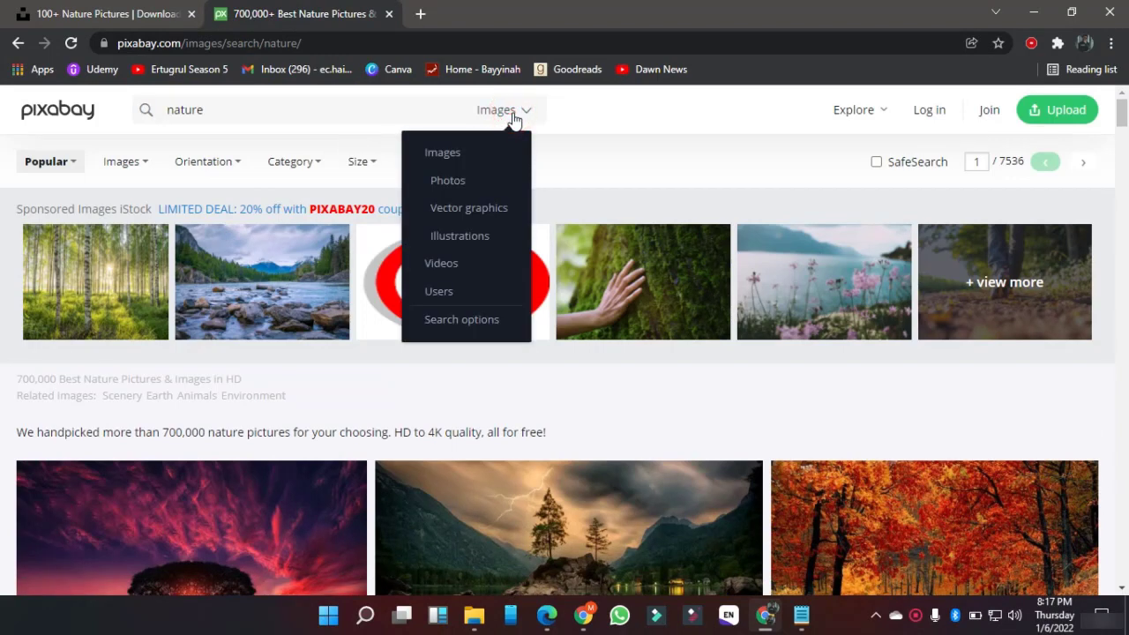
left_click(458, 270)
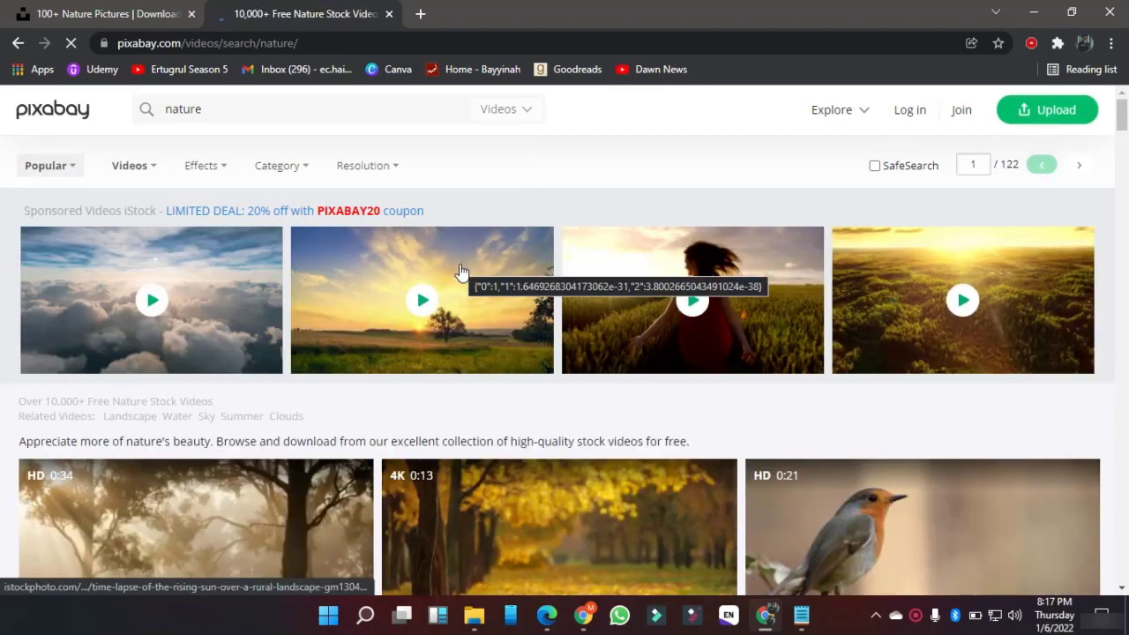
Step: Look through the nature stock videos listed on Pixabay
scroll(460, 270, "down", 3)
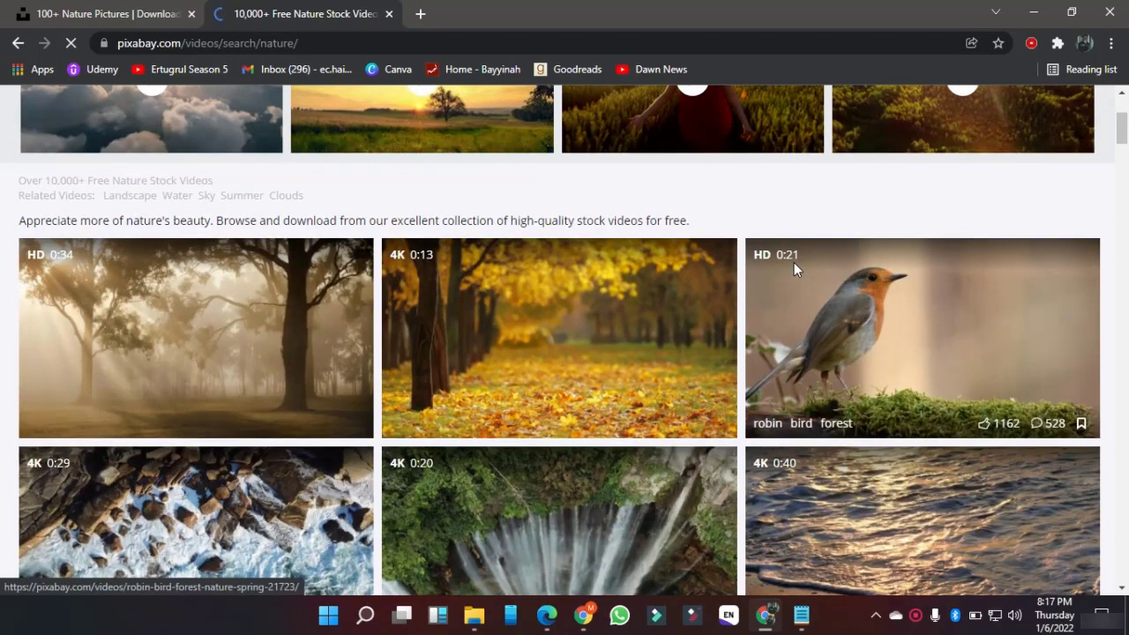
scroll(481, 320, "down", 3)
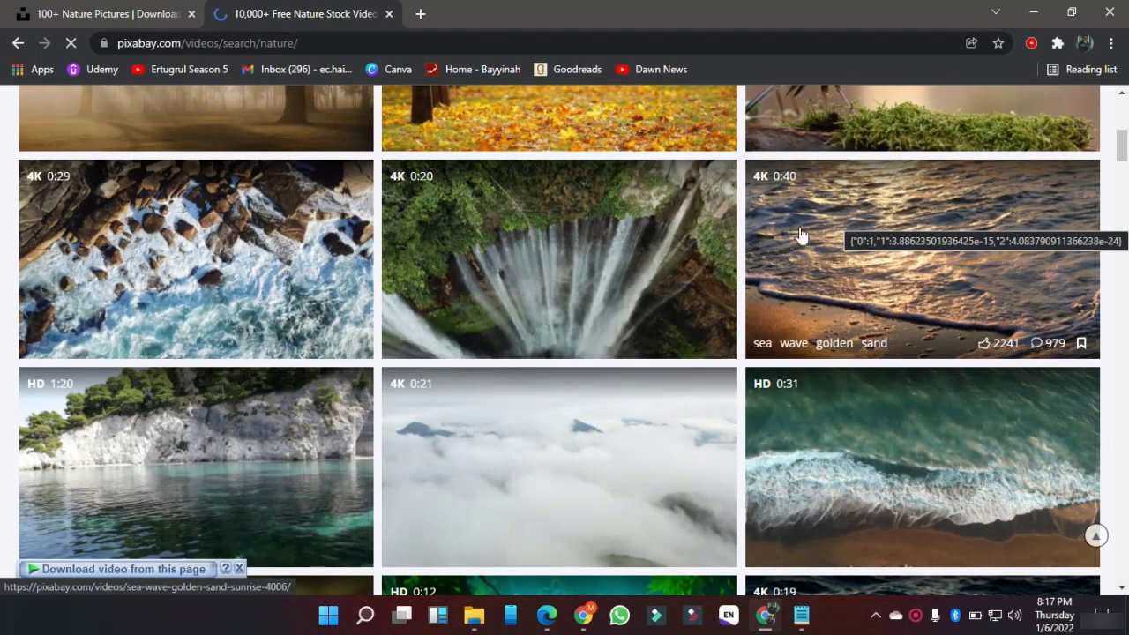
scroll(345, 474, "down", 7)
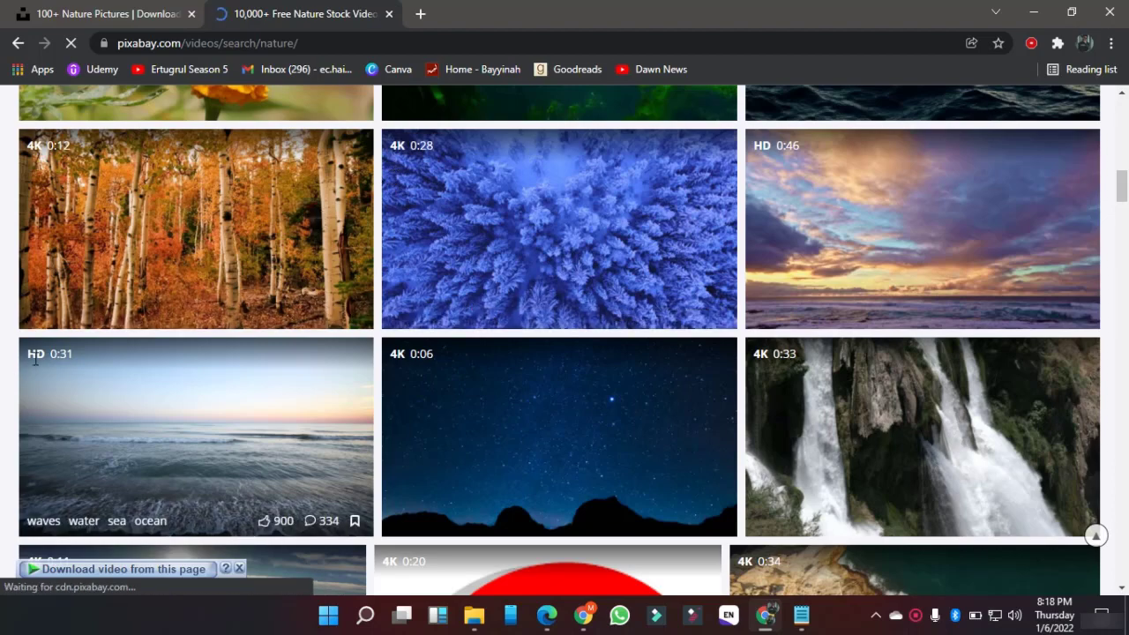
scroll(34, 357, "down", 5)
scroll(33, 357, "down", 4)
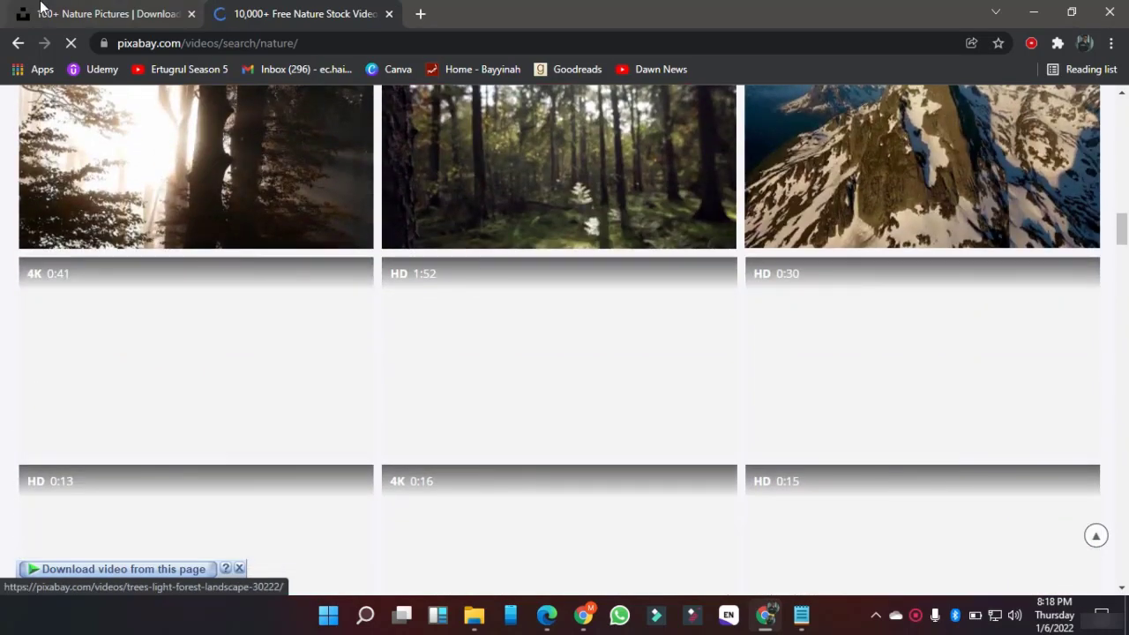
Step: Alternate between the Unsplash photo results and the Pixabay video results, finishing on the Unsplash nature photos
left_click(40, 9)
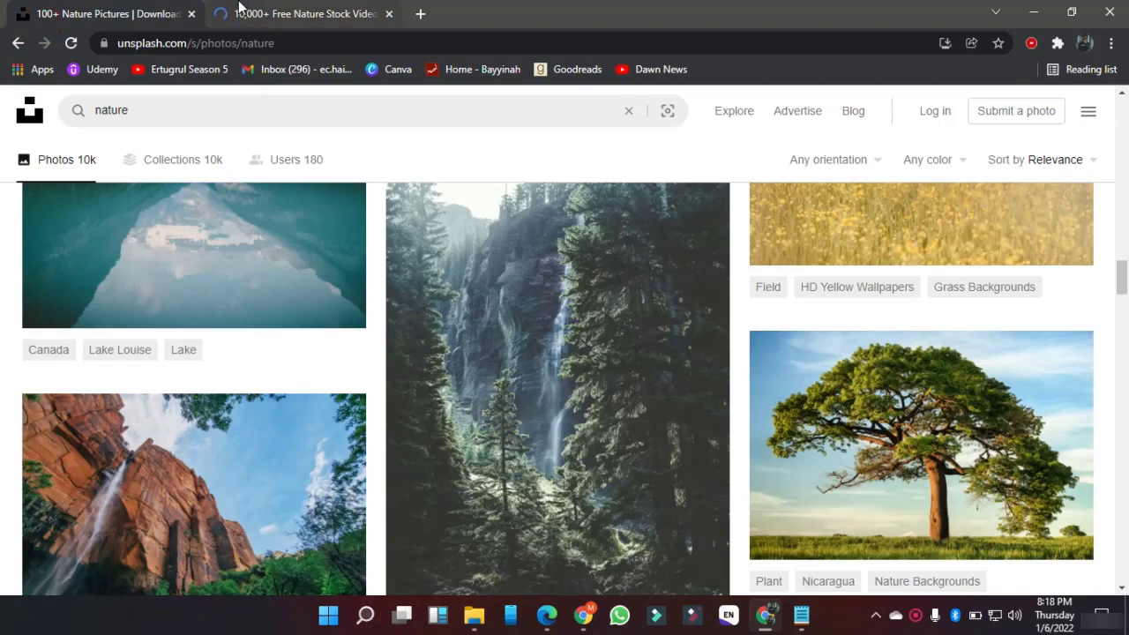
left_click(238, 8)
left_click(144, 10)
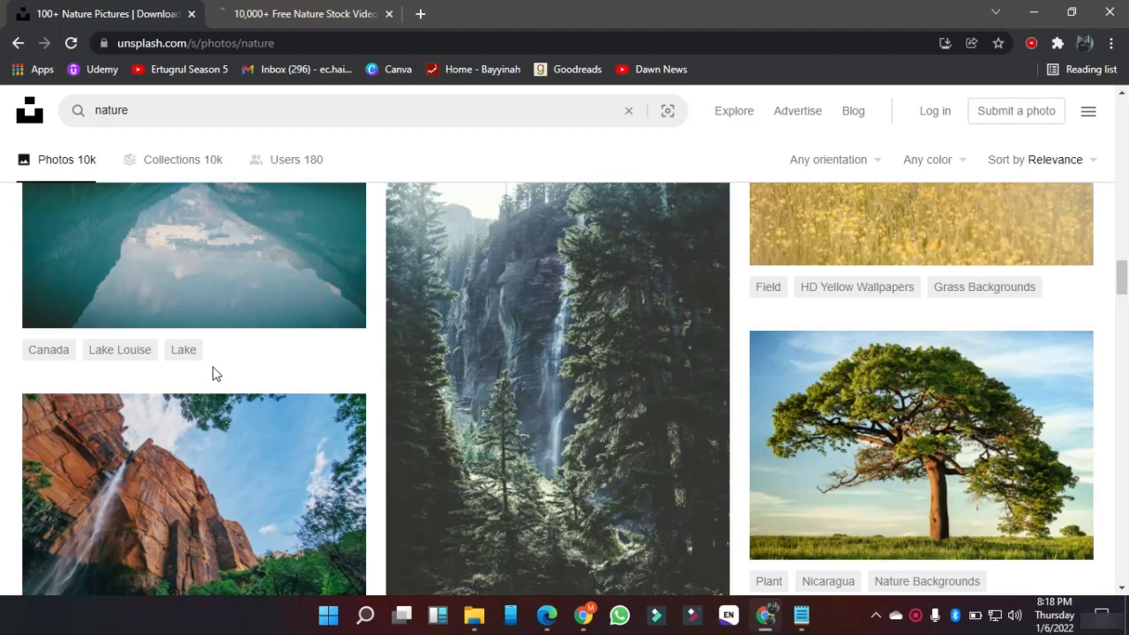
Step: Search Google for "pixels" in a new tab and switch to the suggested results for "pexels"
left_click(420, 12)
type("p")
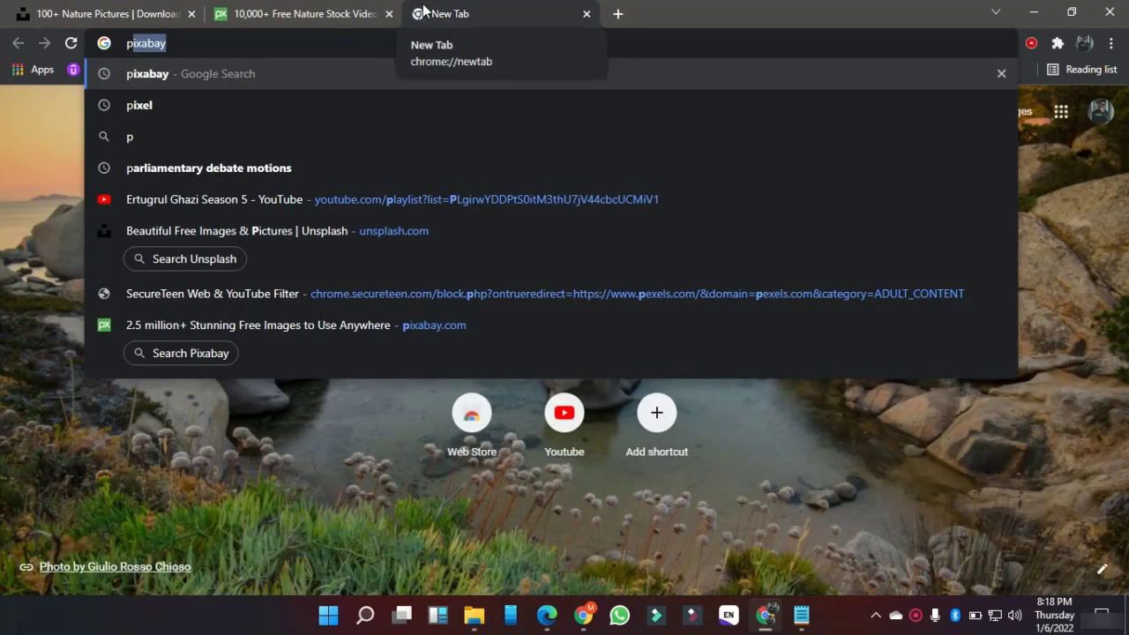
type("ixels")
key("Return")
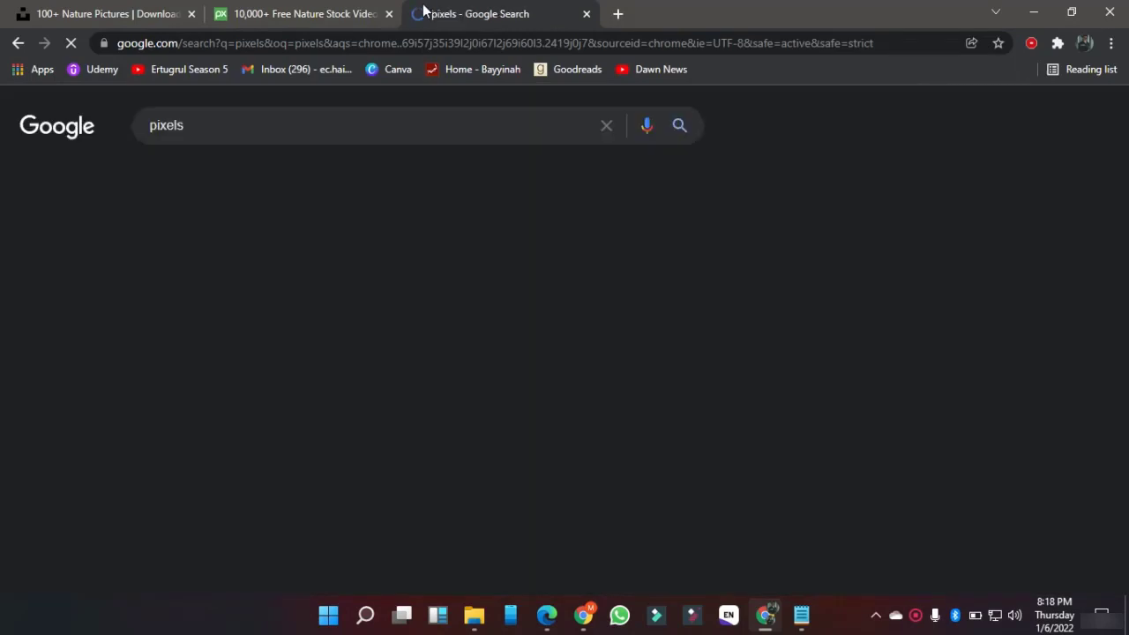
left_click(298, 249)
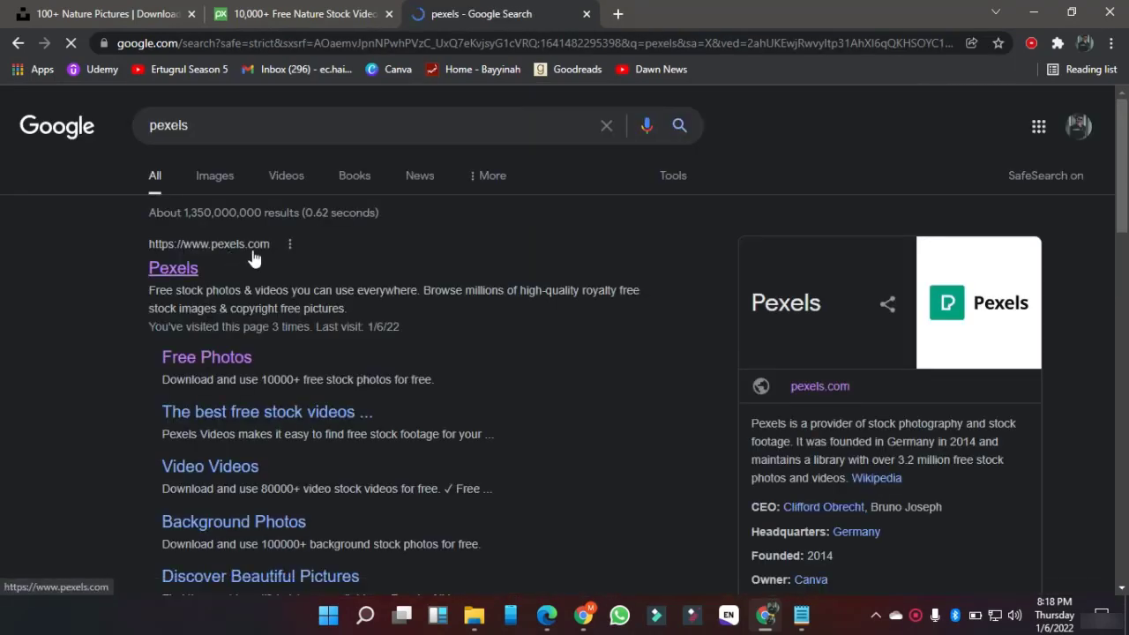
double_click(786, 303)
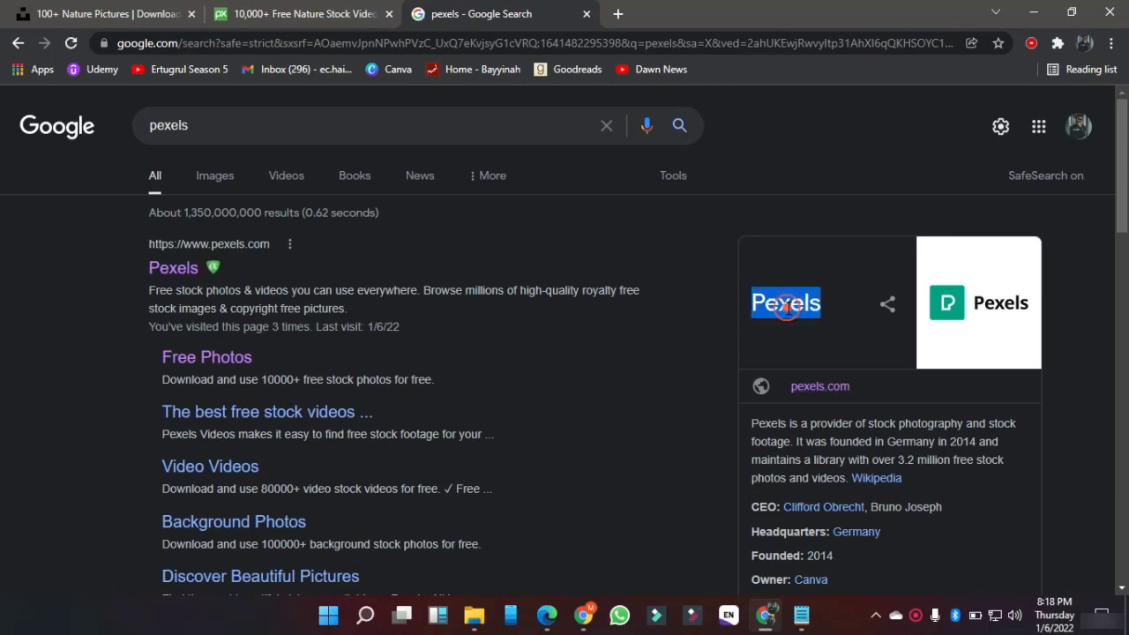
left_click(715, 282)
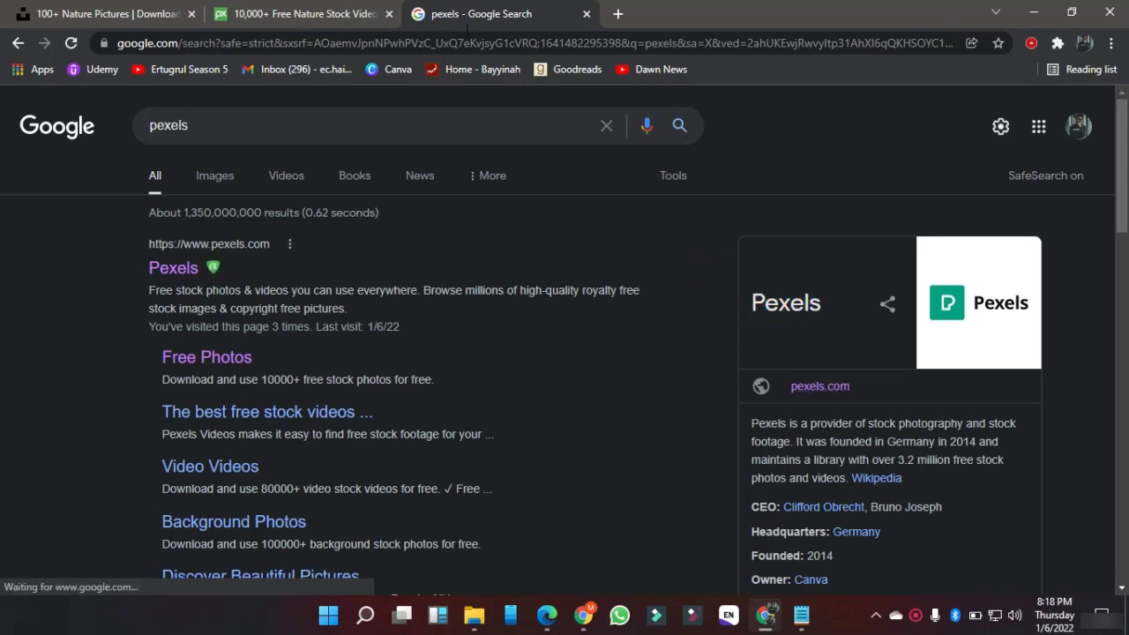
Step: Glance at the Pixabay nature videos and return to Unsplash to browse further through its nature photos
left_click(106, 13)
left_click(300, 9)
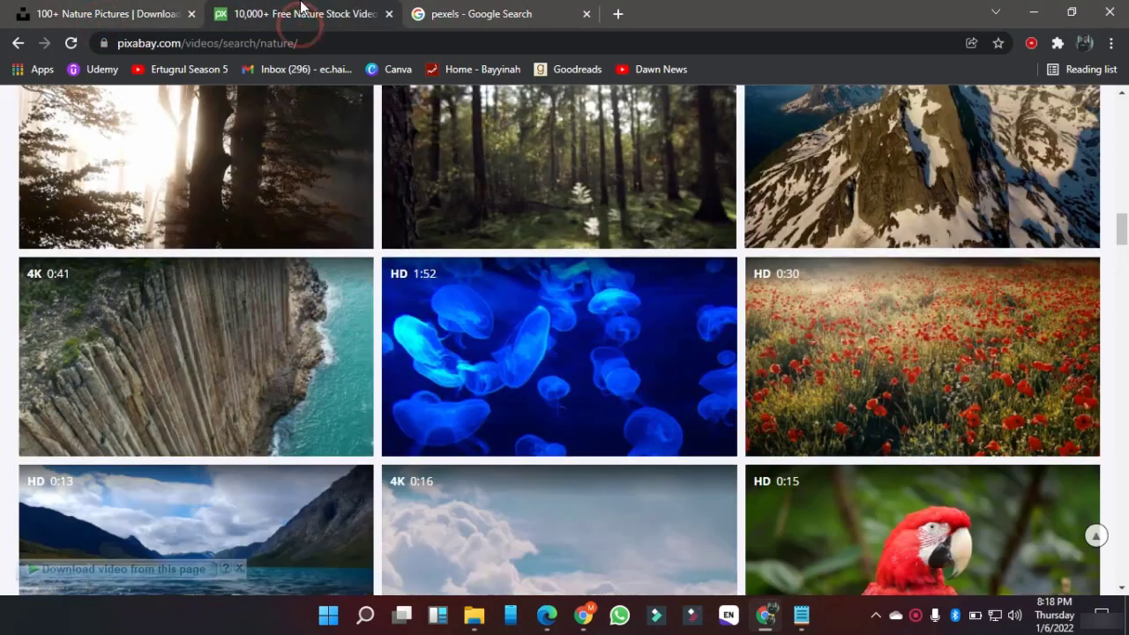
left_click(133, 11)
scroll(209, 392, "down", 2)
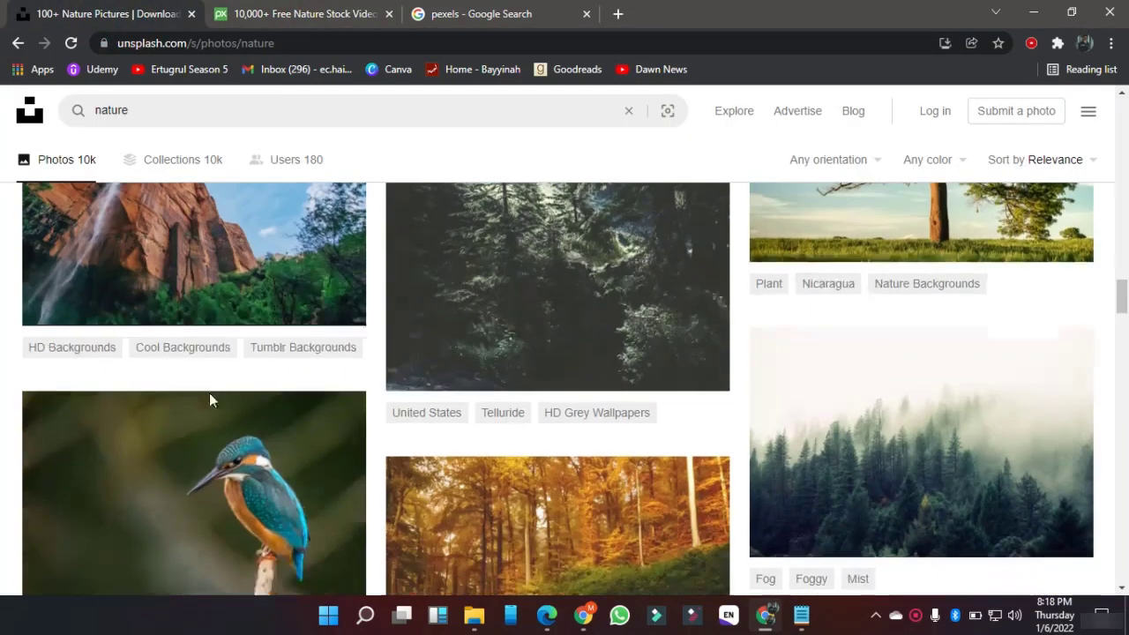
left_click_drag(209, 392, 309, 321)
scroll(309, 321, "down", 4)
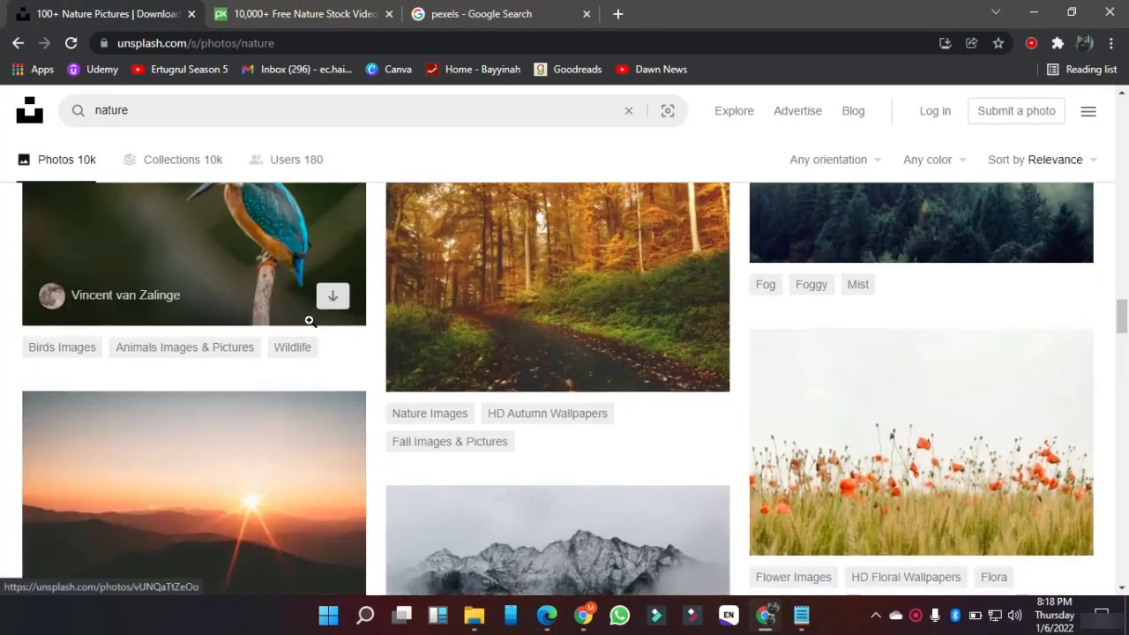
scroll(309, 320, "down", 3)
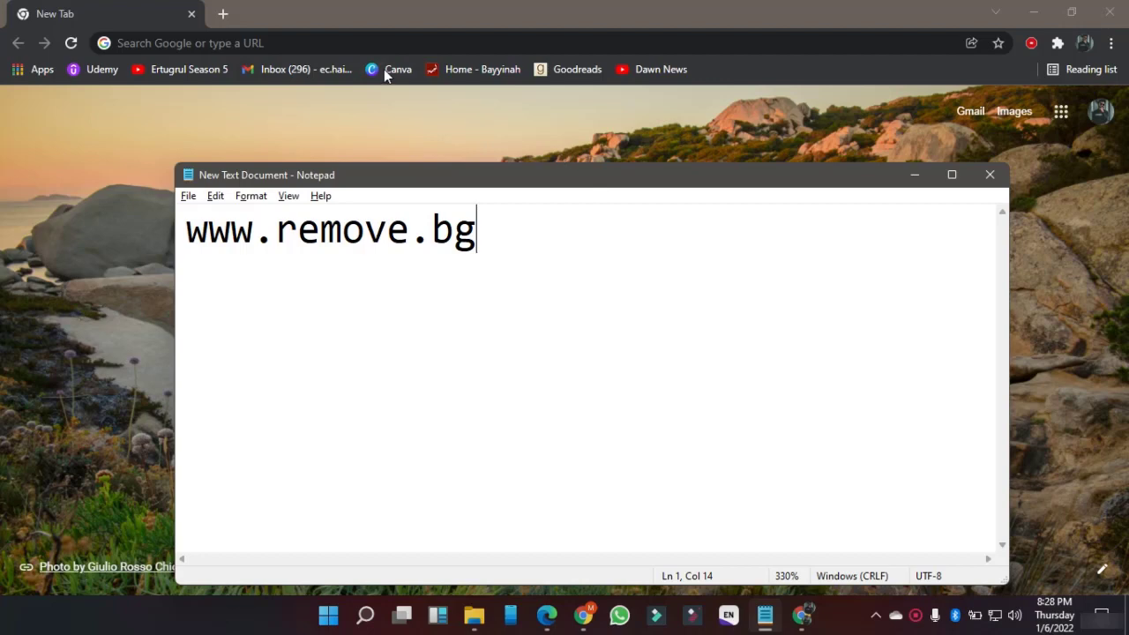
left_click(370, 7)
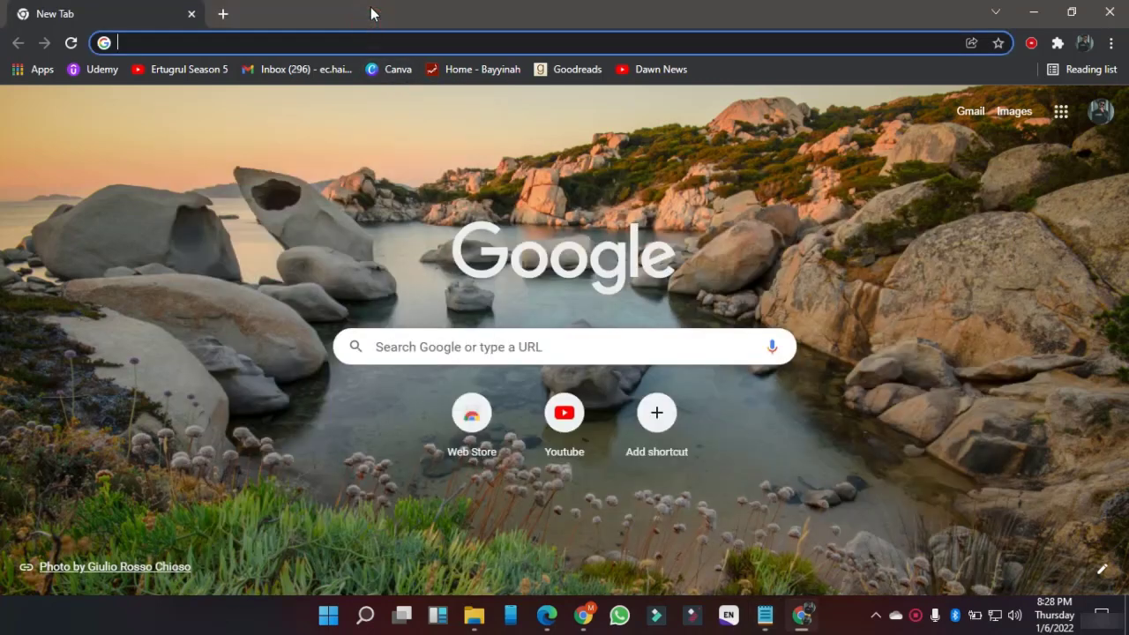
key("alt+Tab")
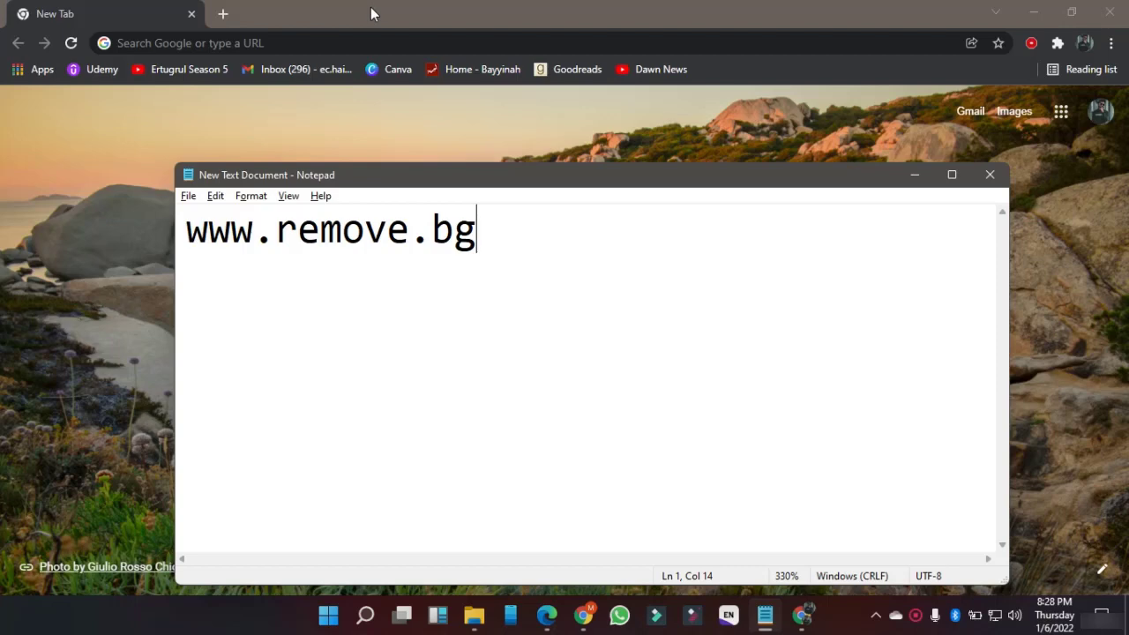
key("ctrl+a")
key("ctrl+c")
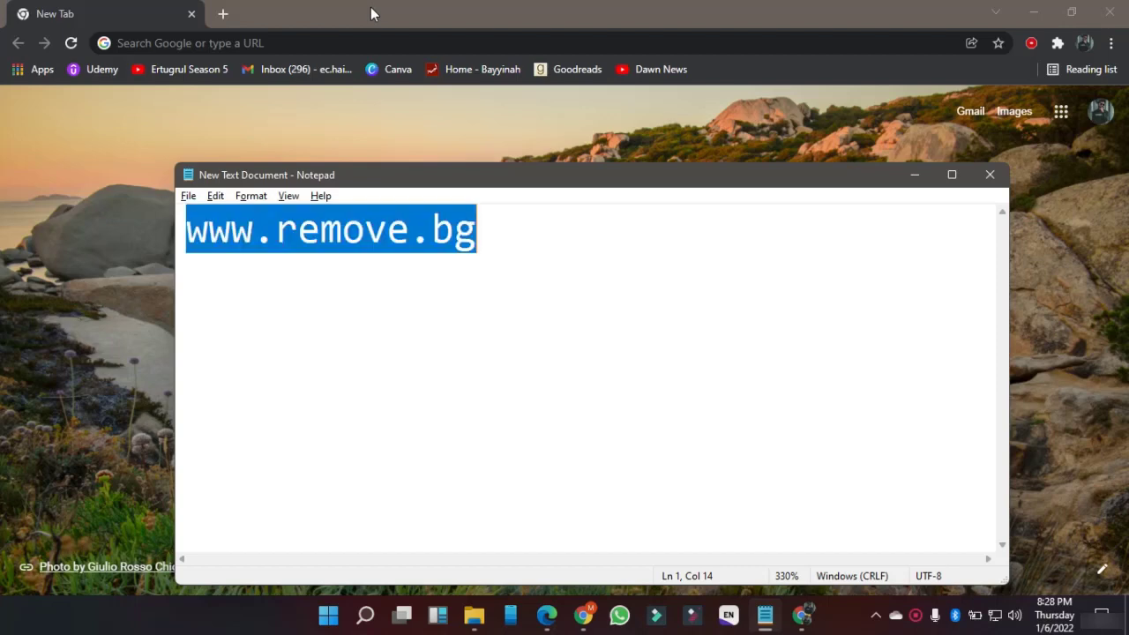
key("Right")
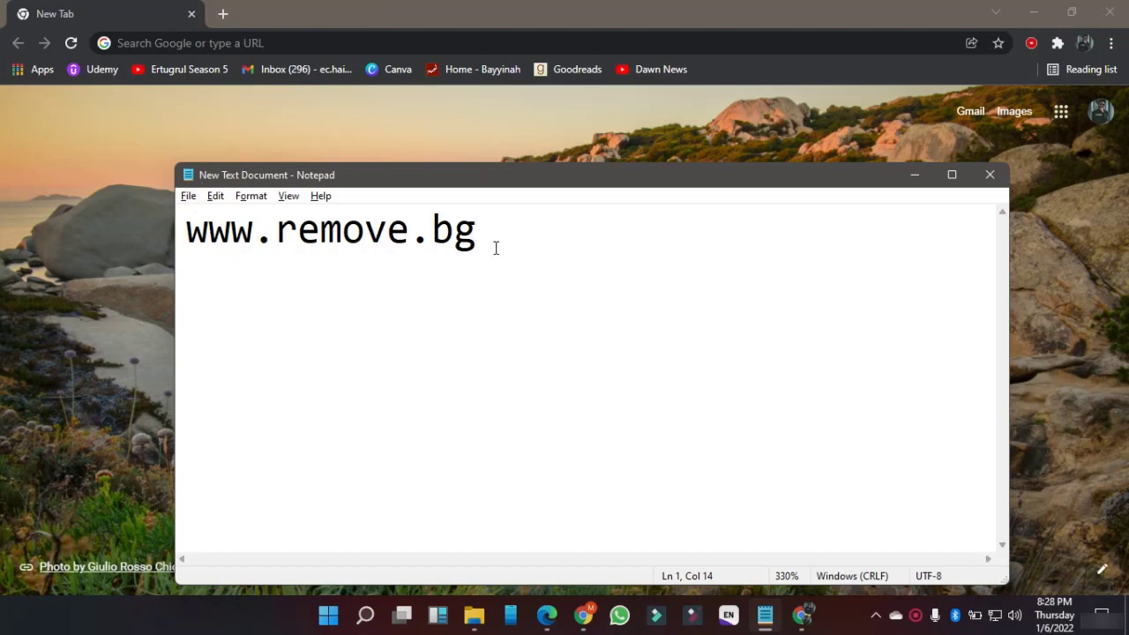
left_click(288, 35)
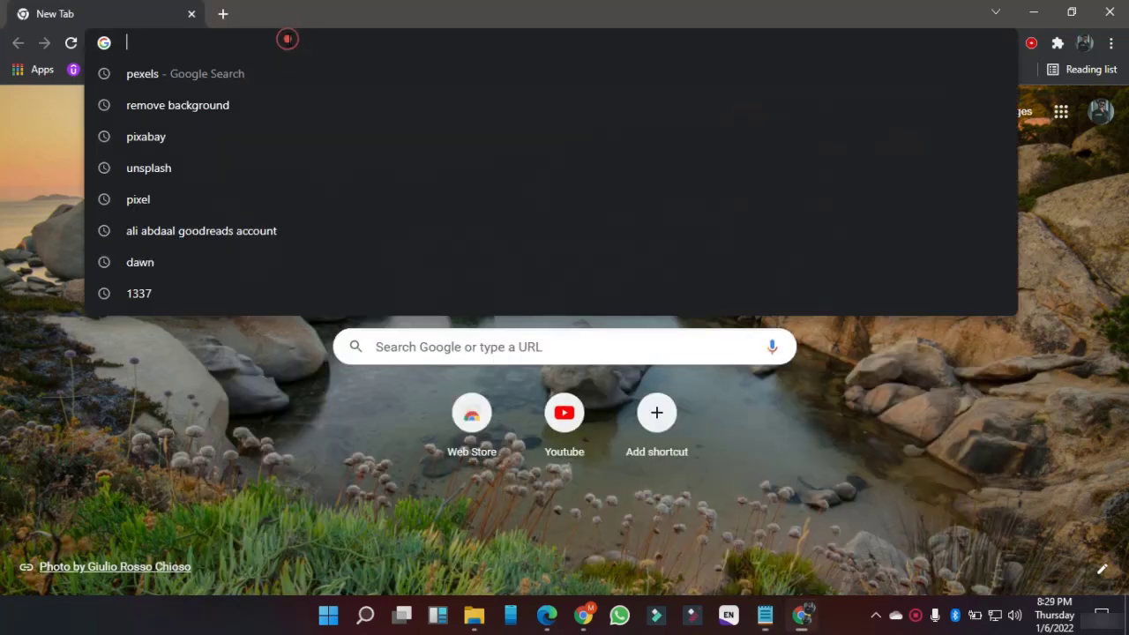
key("ctrl+v")
key("Return")
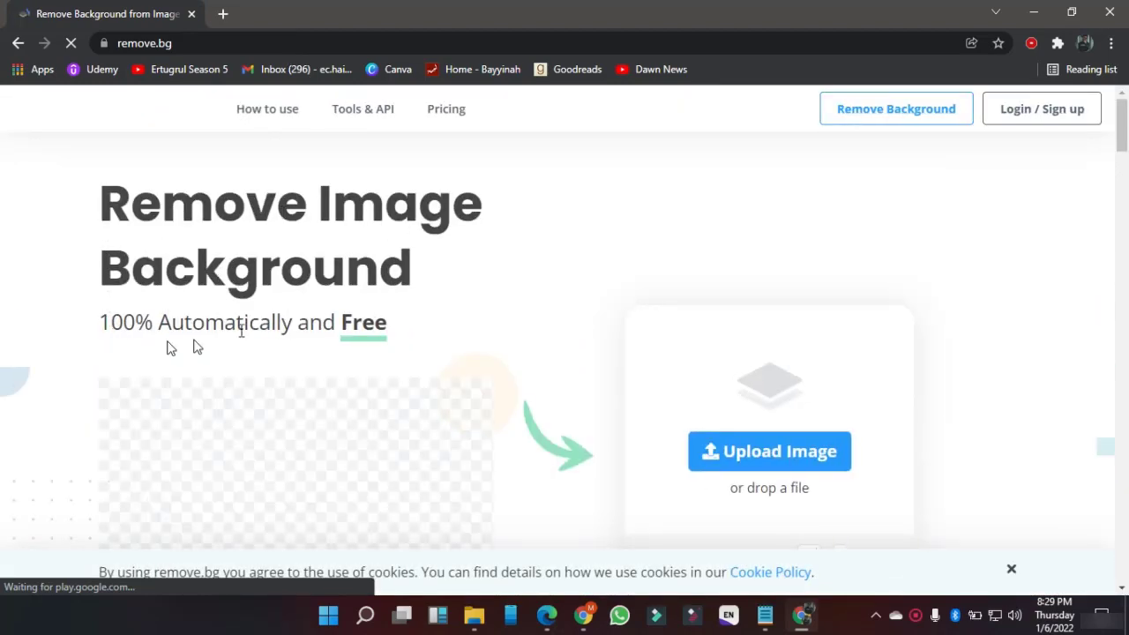
Step: Upload the photo IMG_3723 from the Pictures folder on Local Disk (D:) to remove its background
scroll(631, 353, "down", 2)
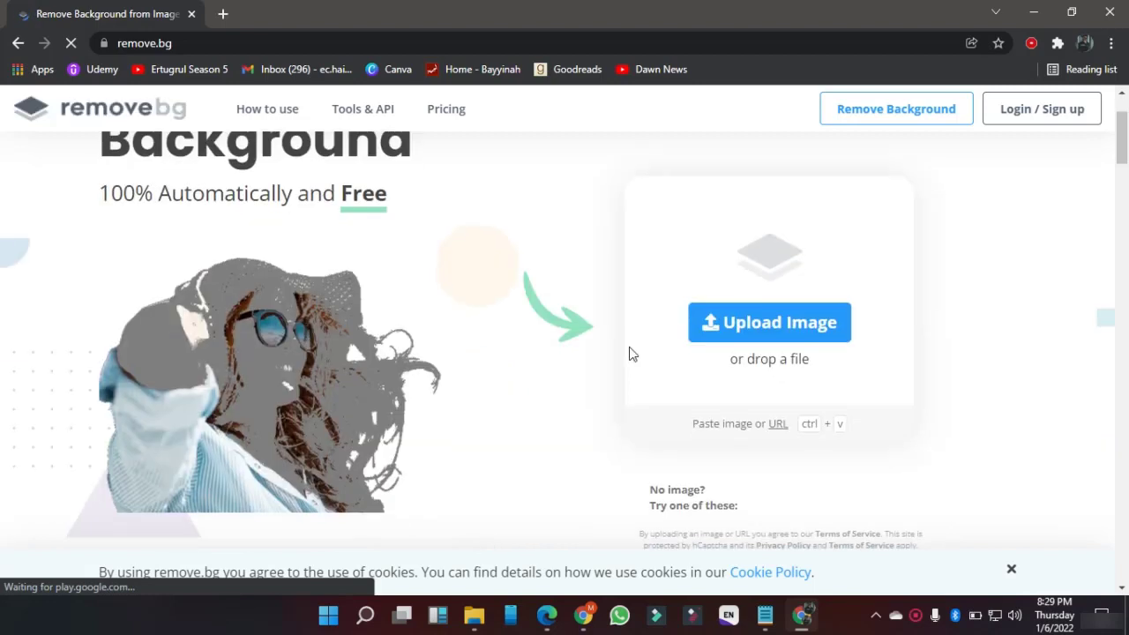
left_click(725, 333)
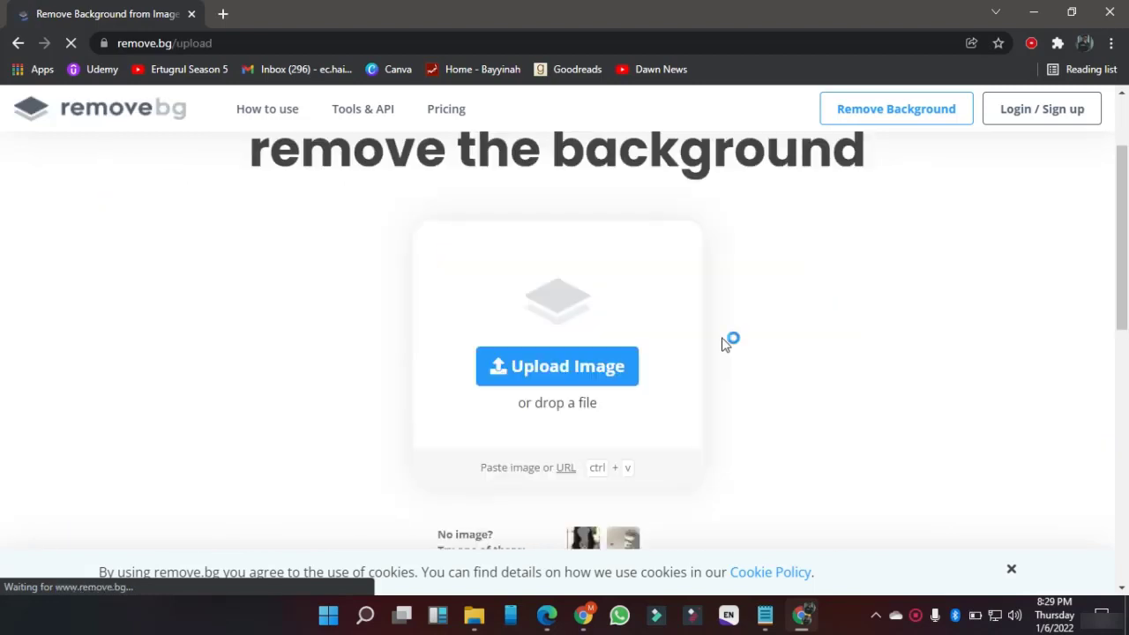
left_click(589, 371)
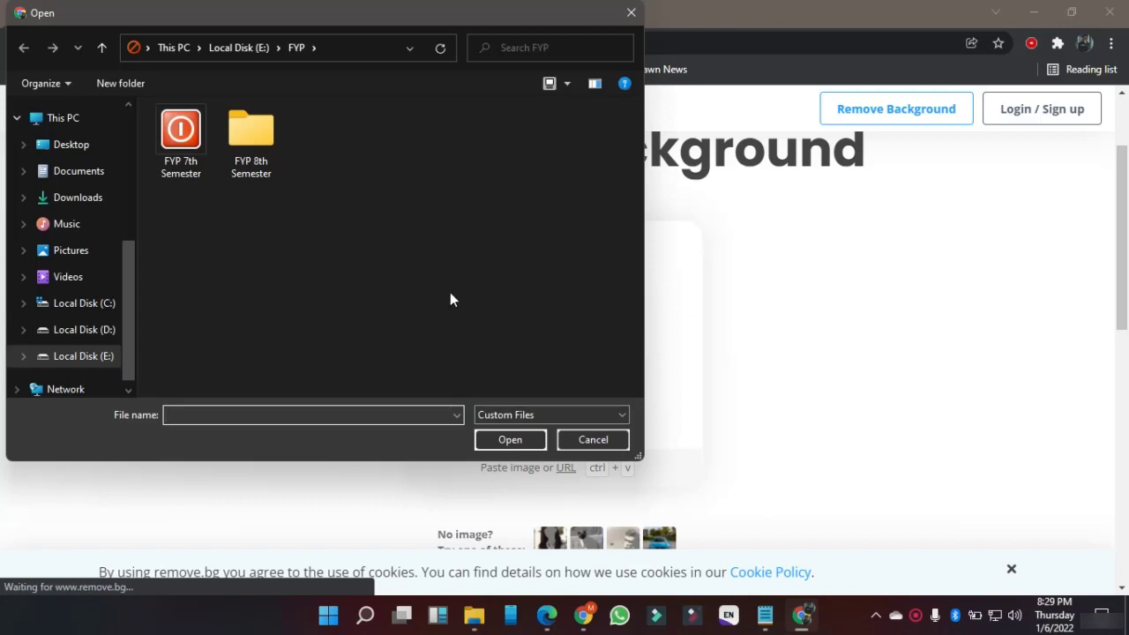
left_click(57, 253)
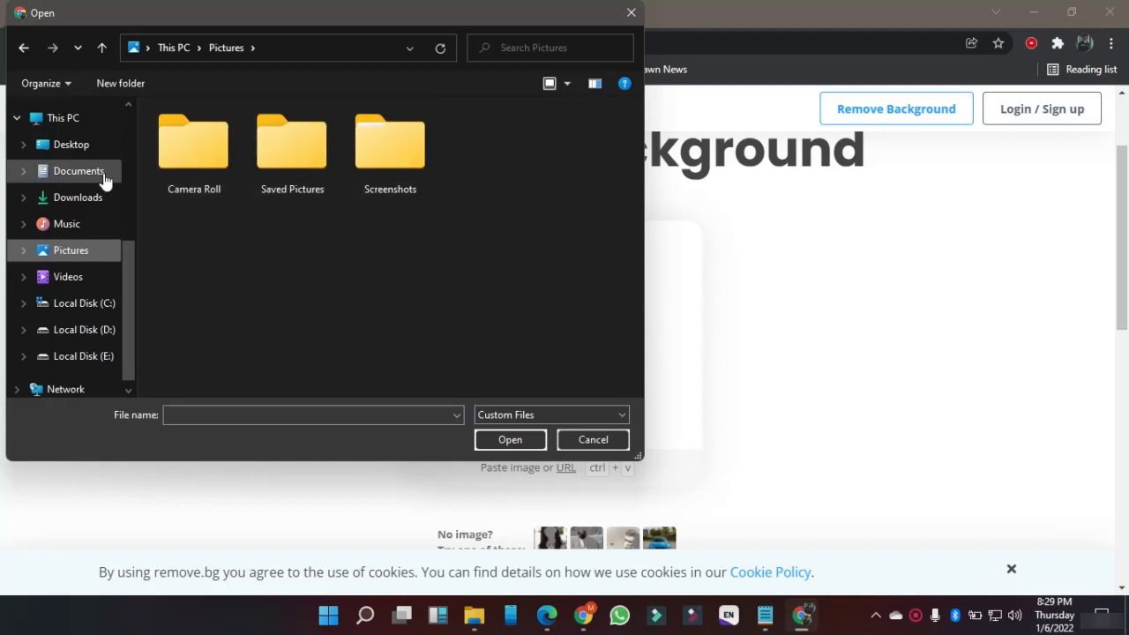
left_click(87, 154)
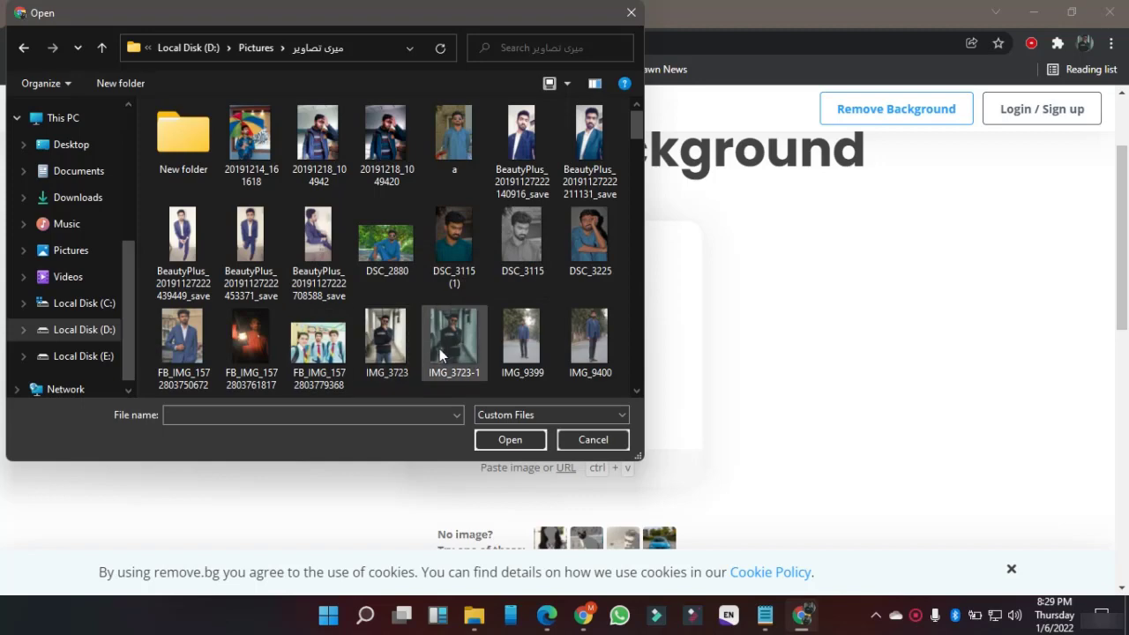
double_click(388, 339)
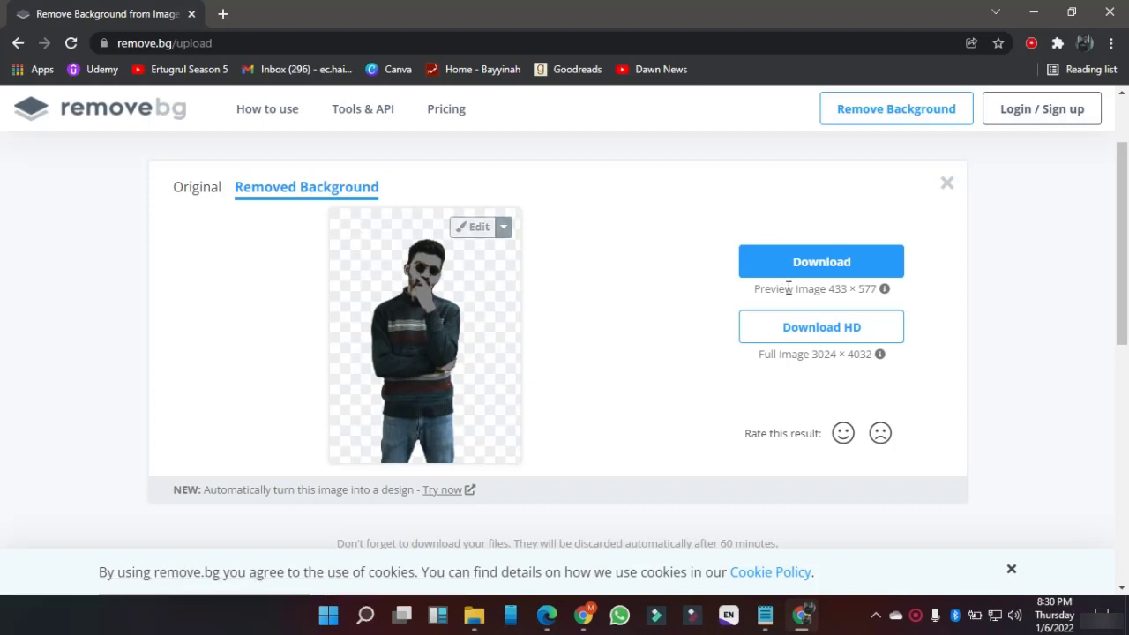
Step: Download the 433 × 577 preview of the cutout, inspect the downloaded PNG in Photos and close it
left_click(820, 266)
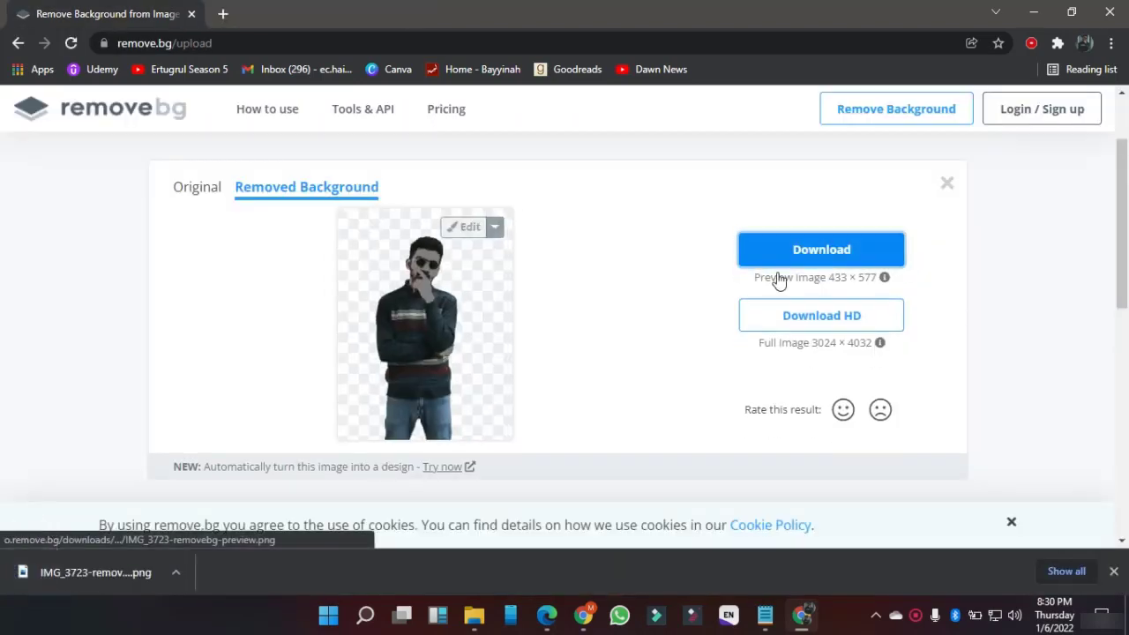
left_click(48, 575)
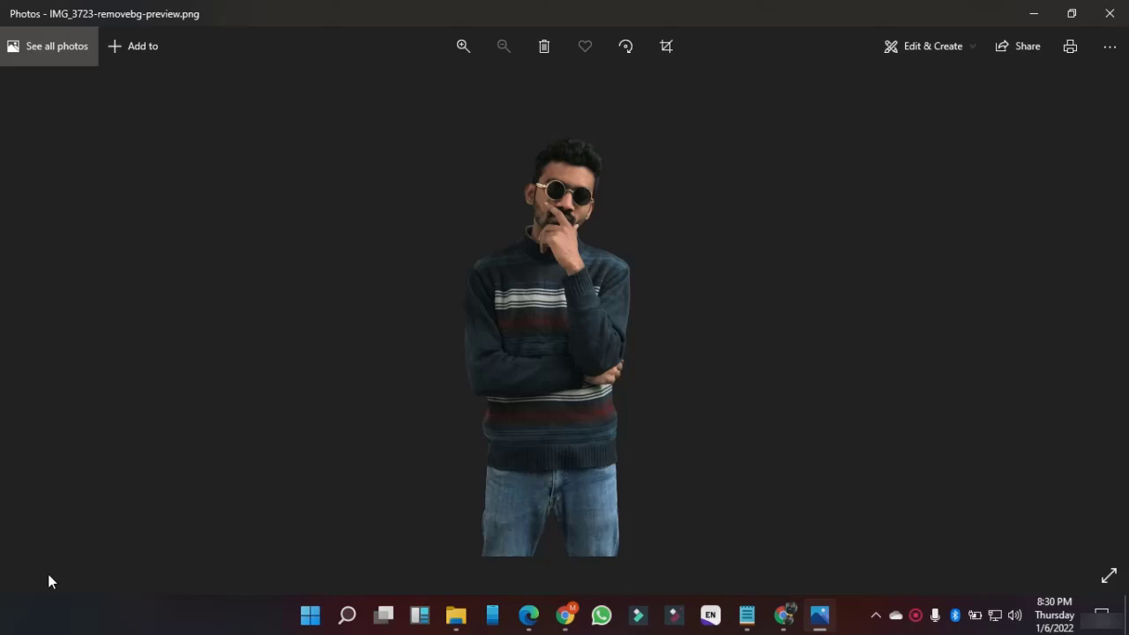
scroll(520, 300, "up", 2)
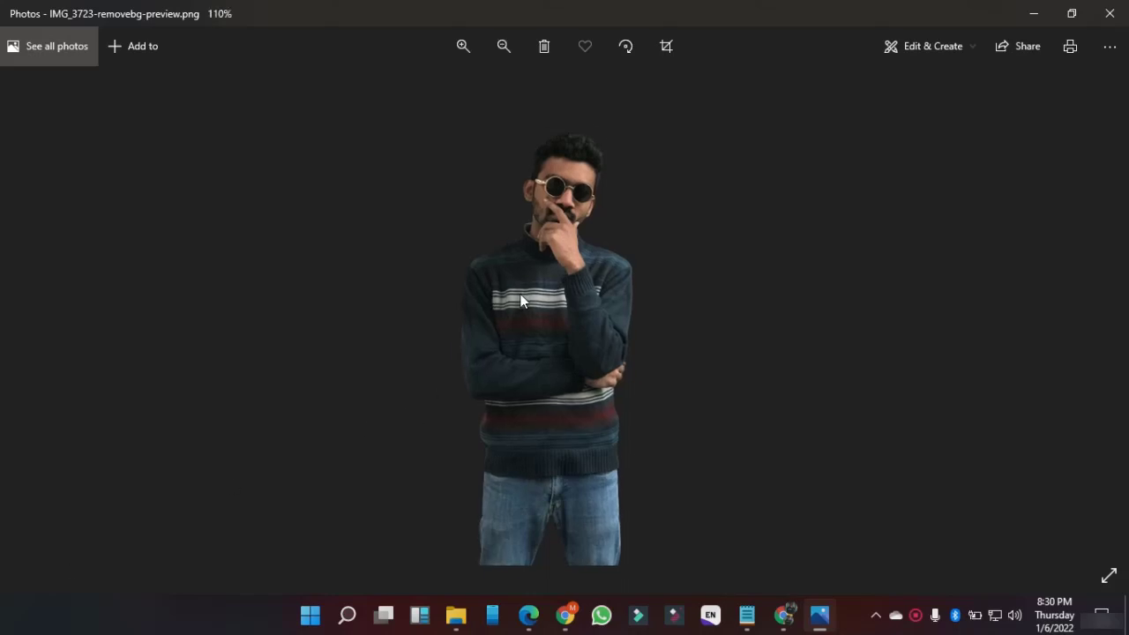
scroll(520, 301, "down", 2)
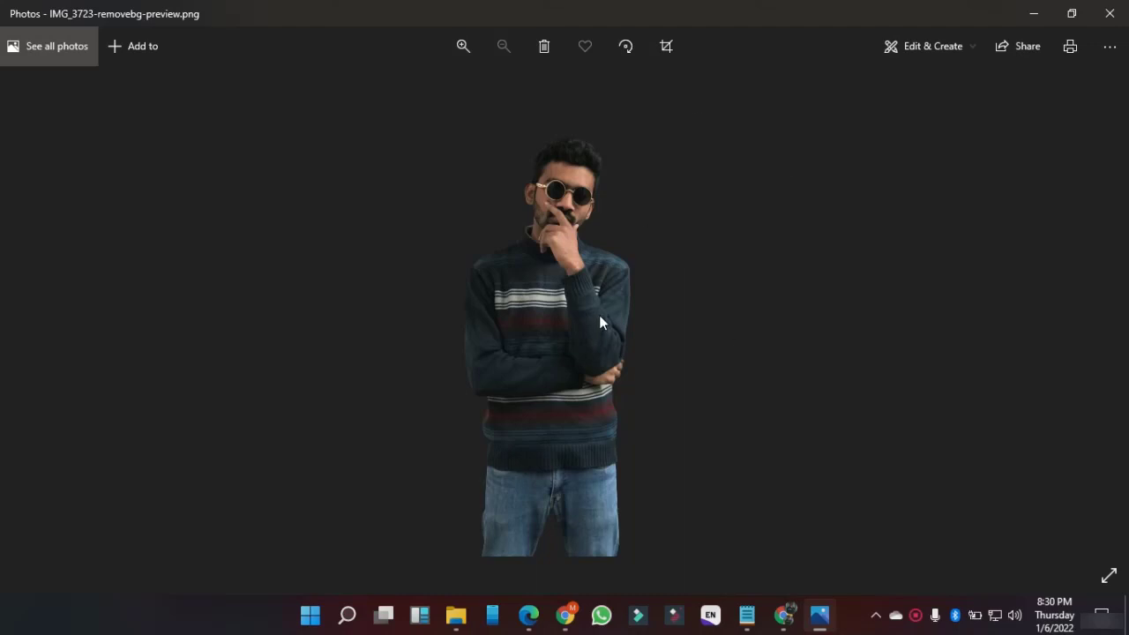
left_click(1110, 14)
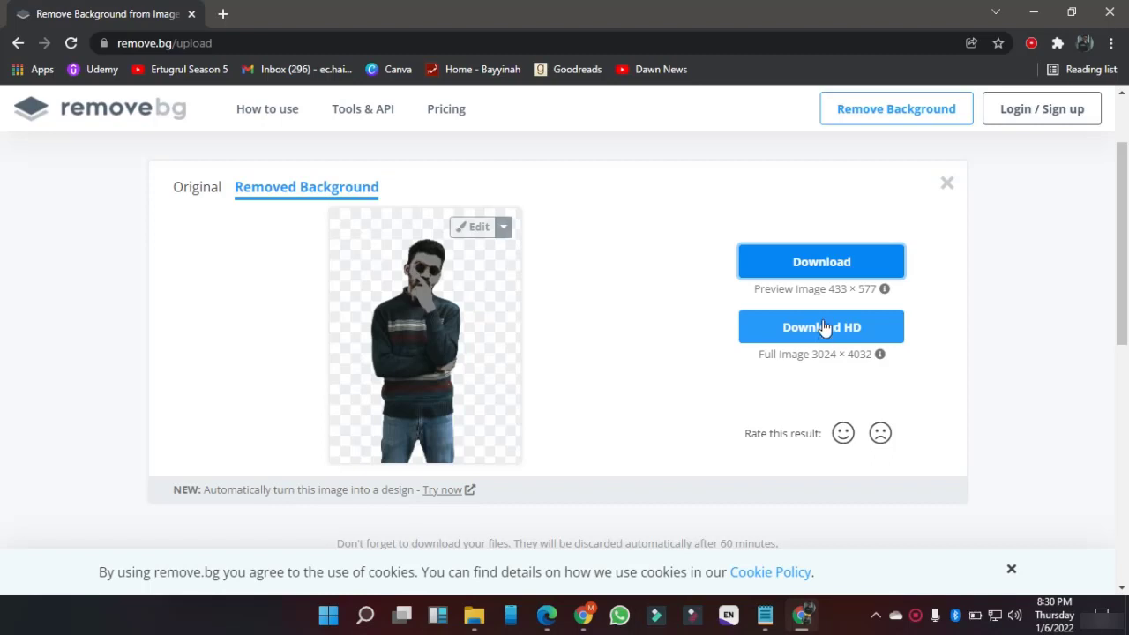
Step: Download the preview-size cutout a second time, view the new copy in Photos and close it
left_click(773, 260)
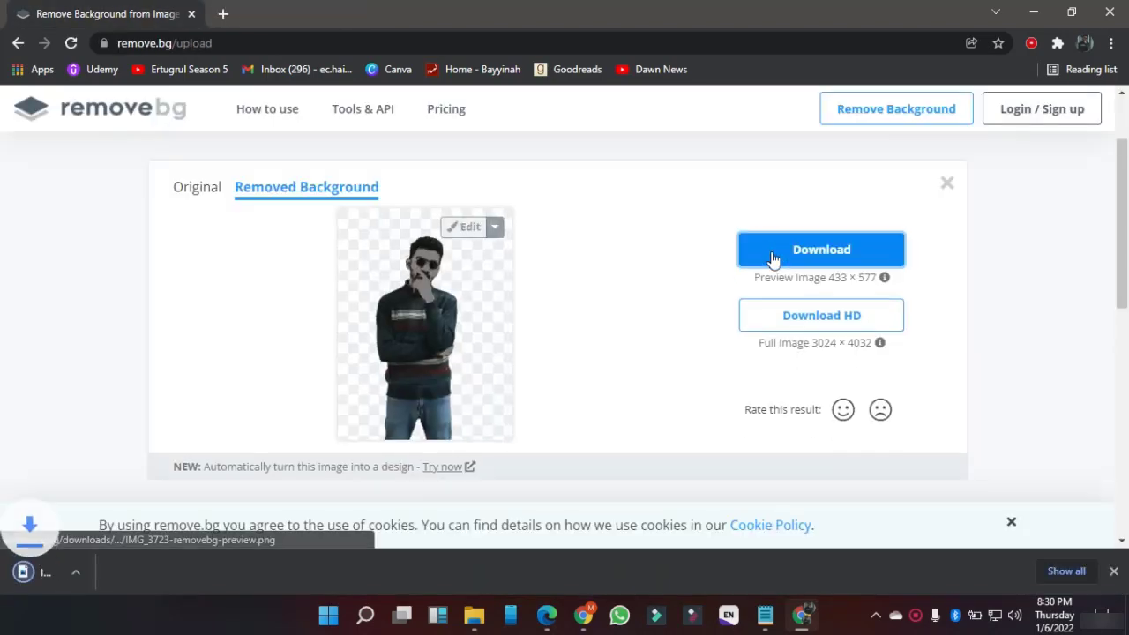
left_click(110, 577)
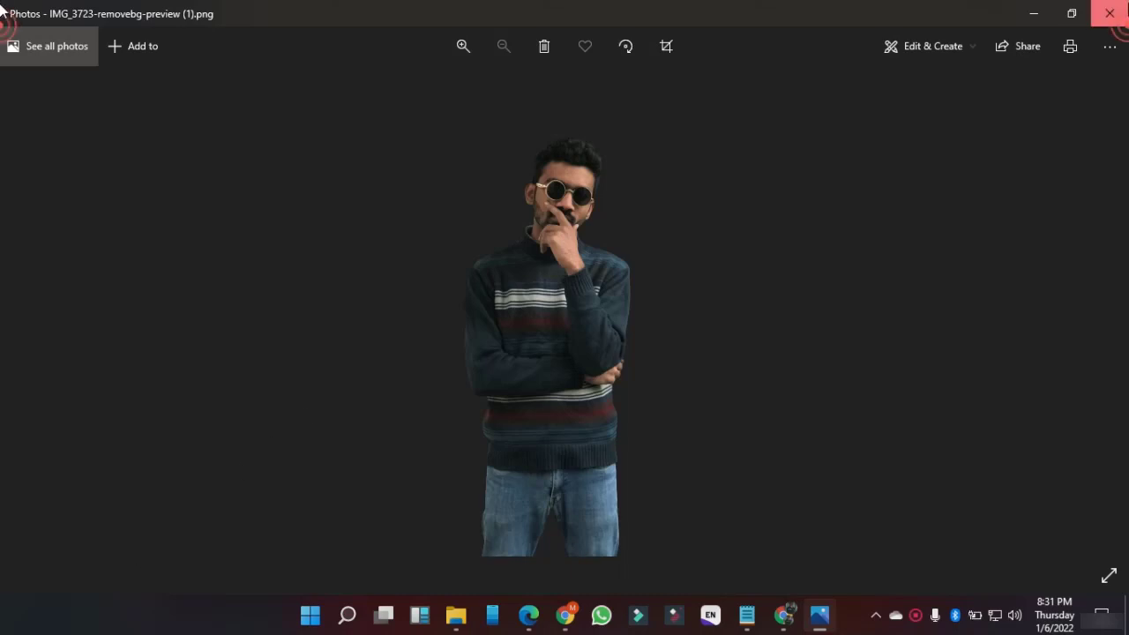
left_click(1109, 13)
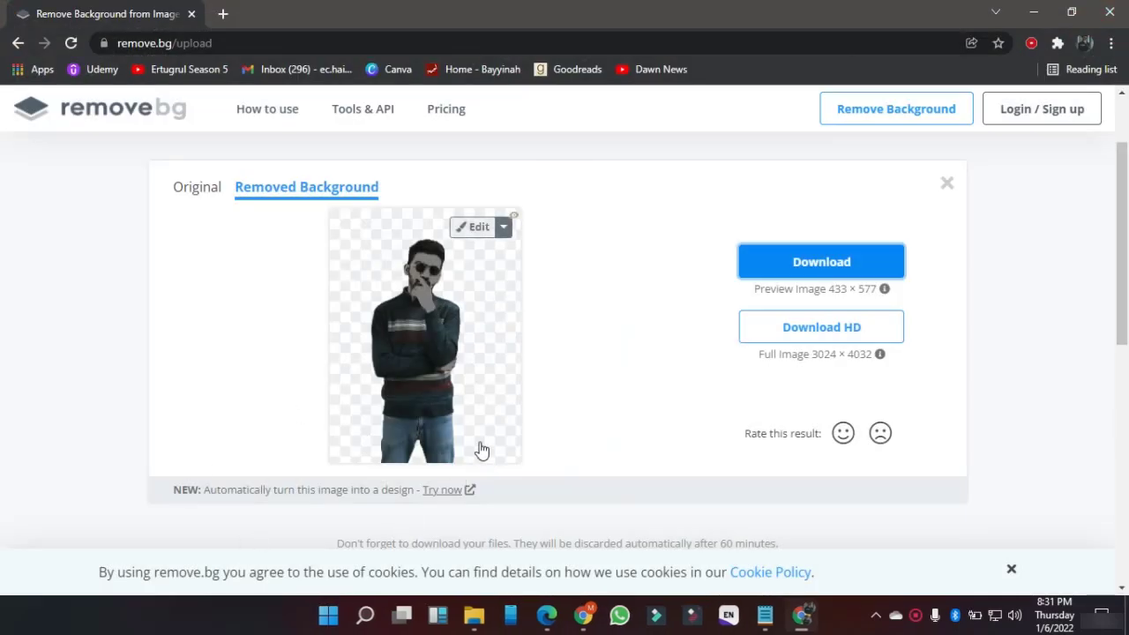